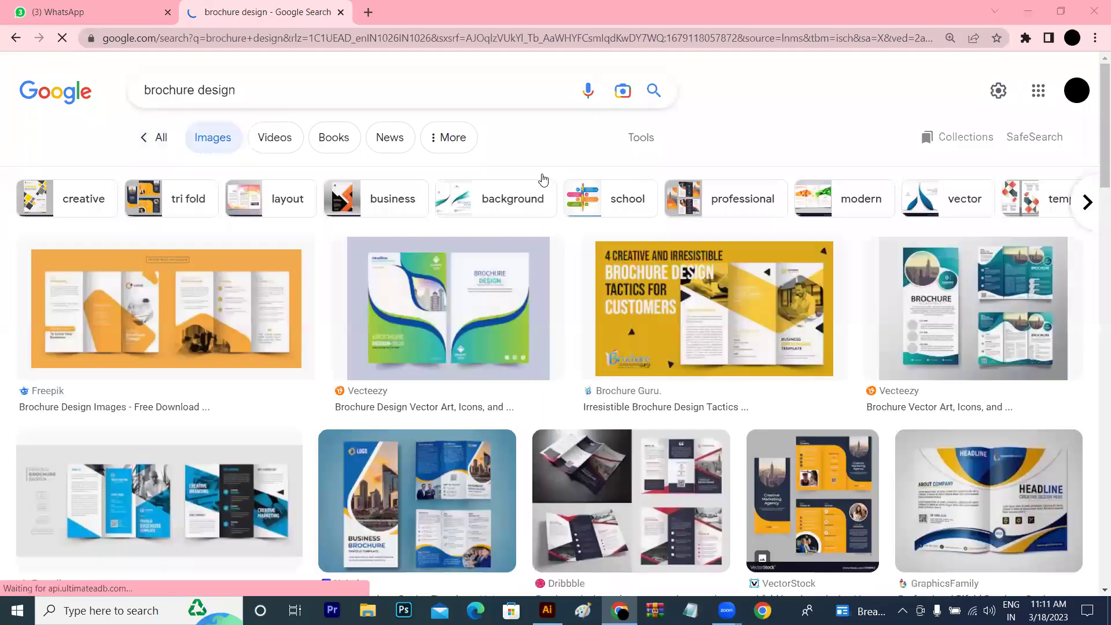
Preview the yellow, orange trifold, blue trifold and teal brochure design results, then open a new tab.
left_click(756, 332)
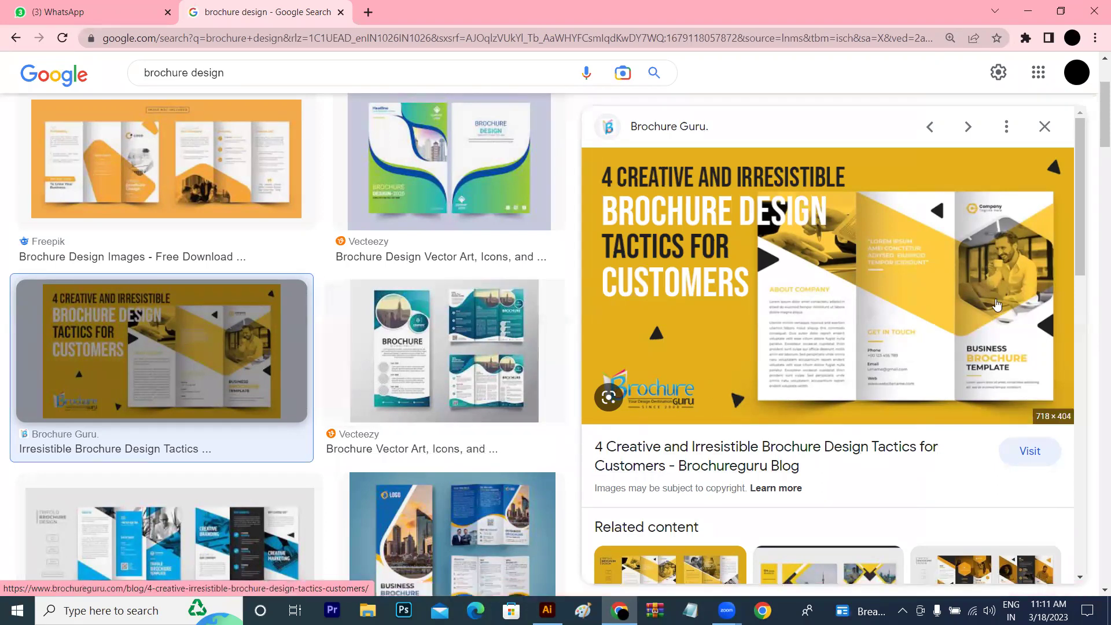
left_click_drag(1081, 172, 1080, 309)
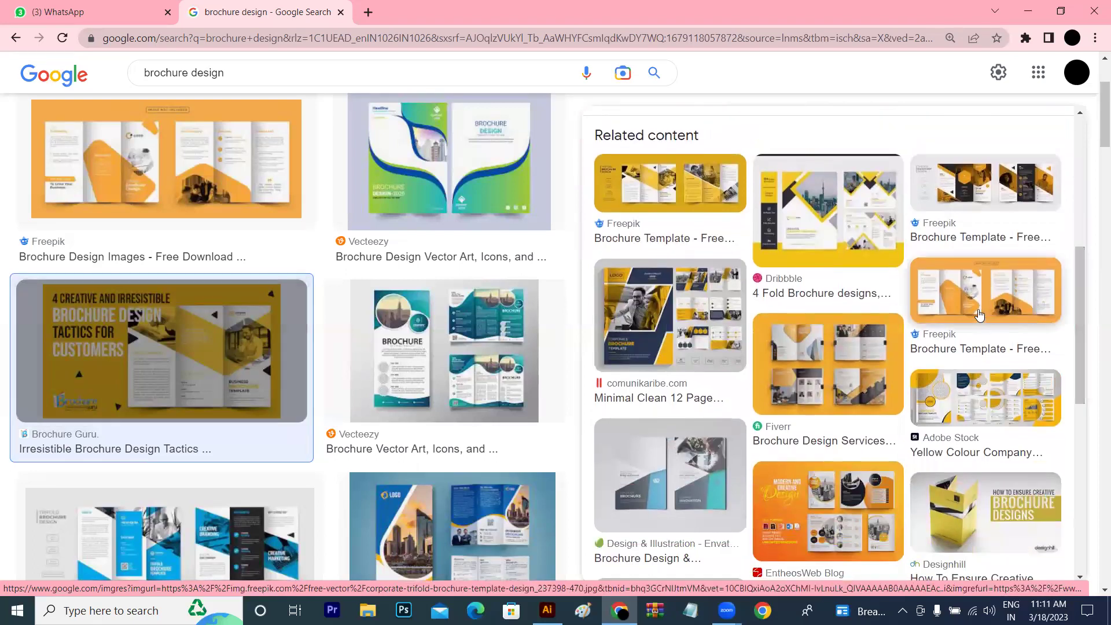
left_click(980, 315)
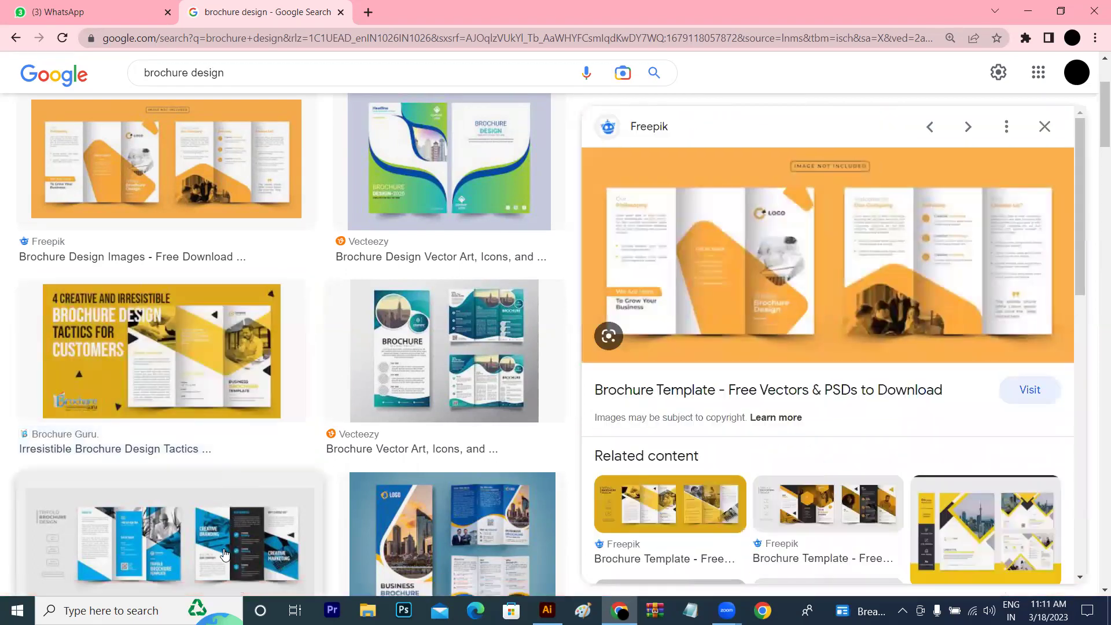
left_click(271, 541)
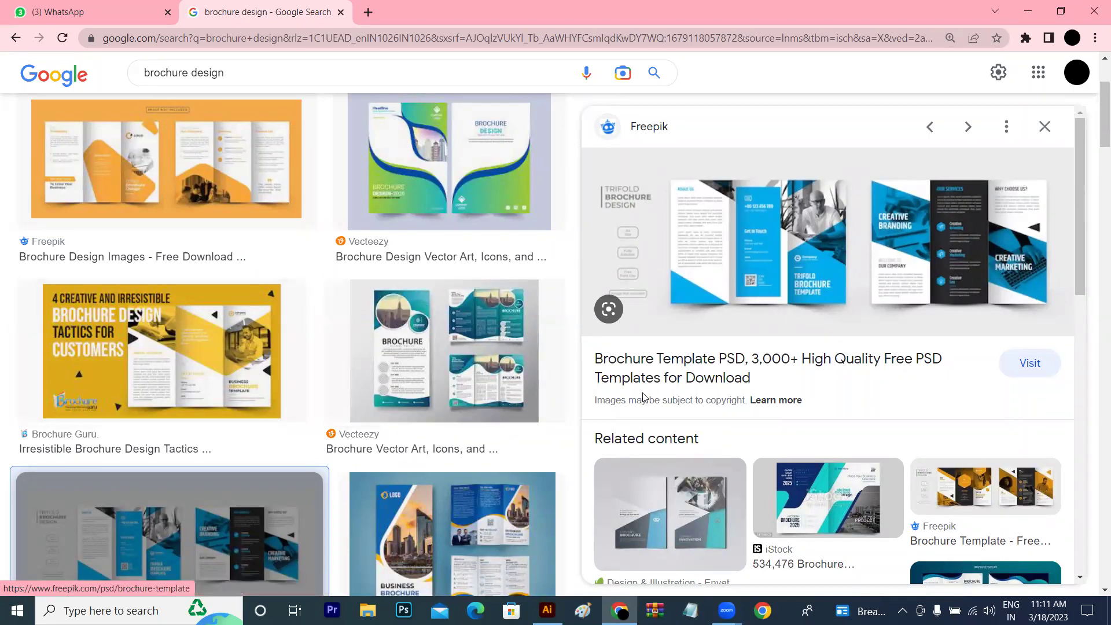
left_click(492, 369)
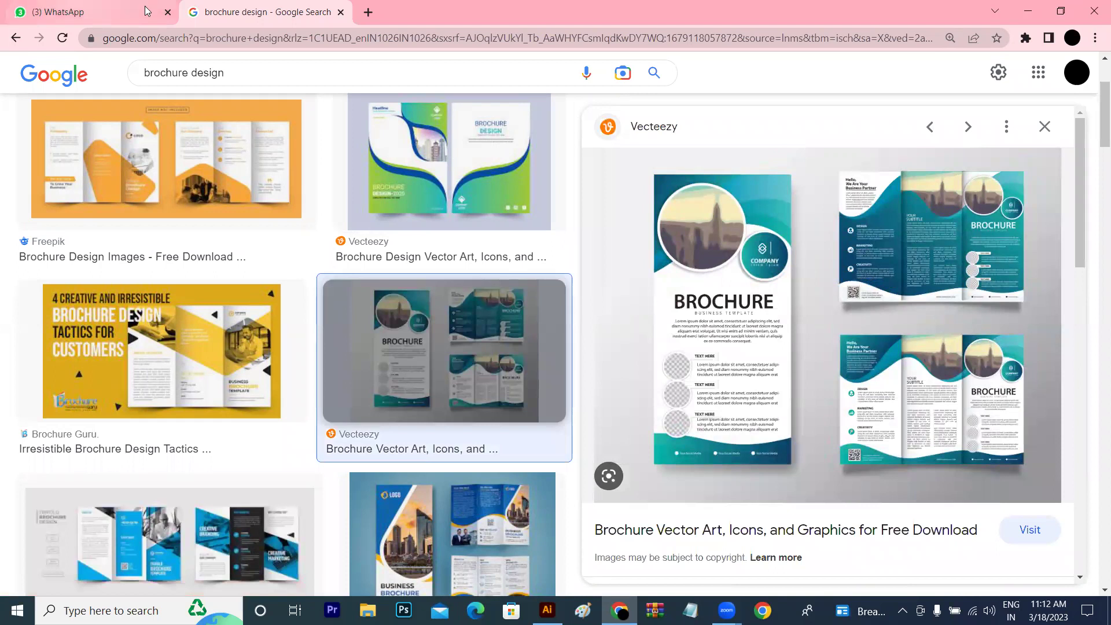
left_click(368, 12)
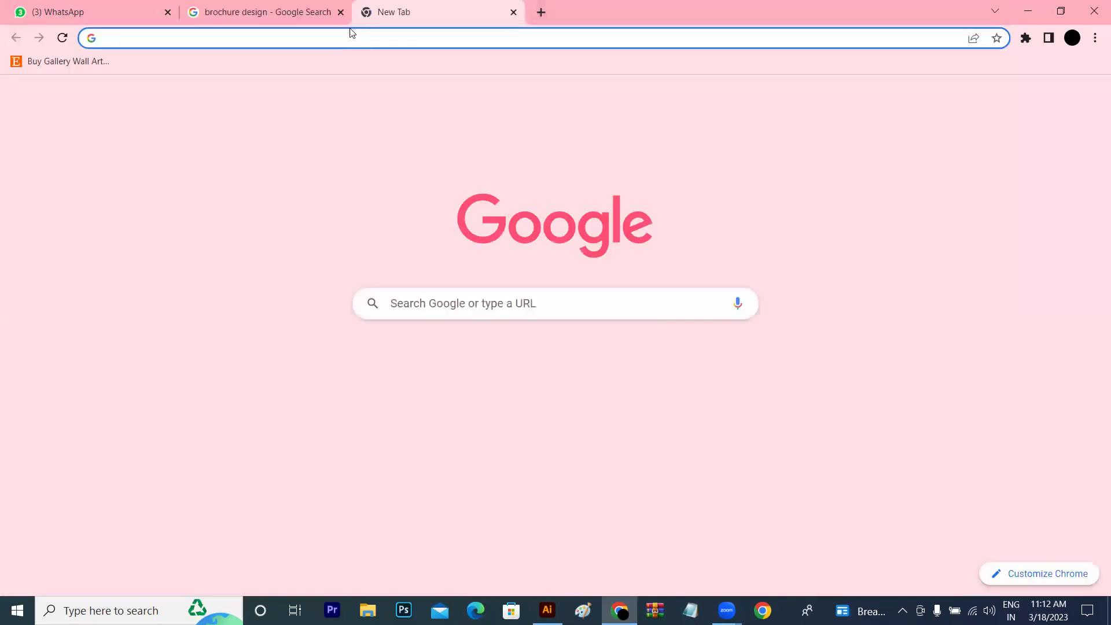
Load the Syntax World website (syntaxworld.in) in the new tab.
left_click(216, 6)
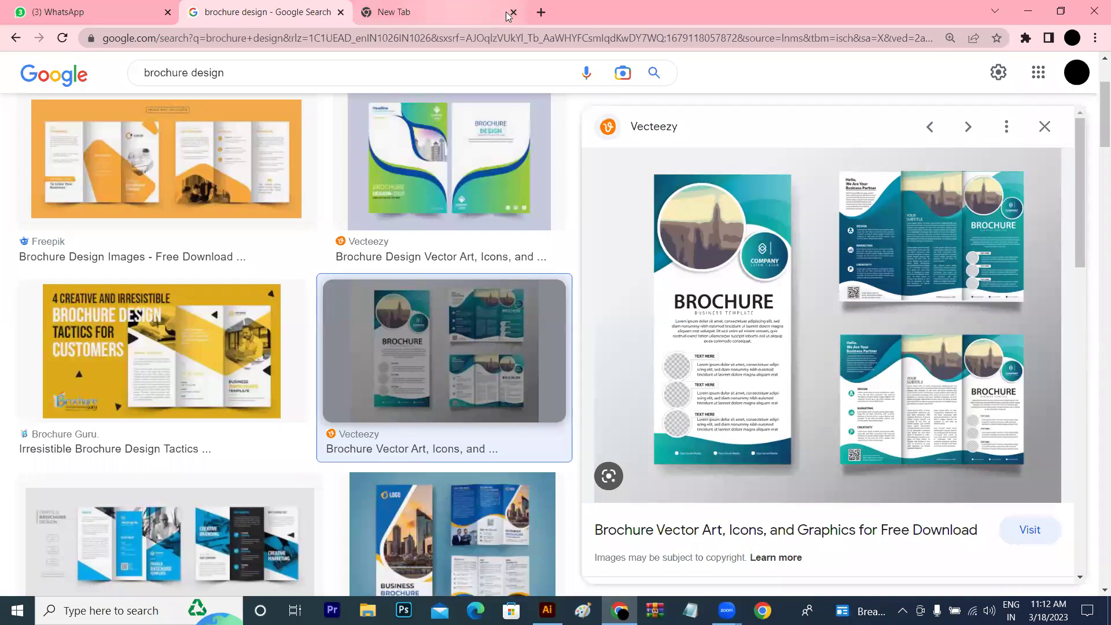
left_click(426, 12)
left_click(318, 39)
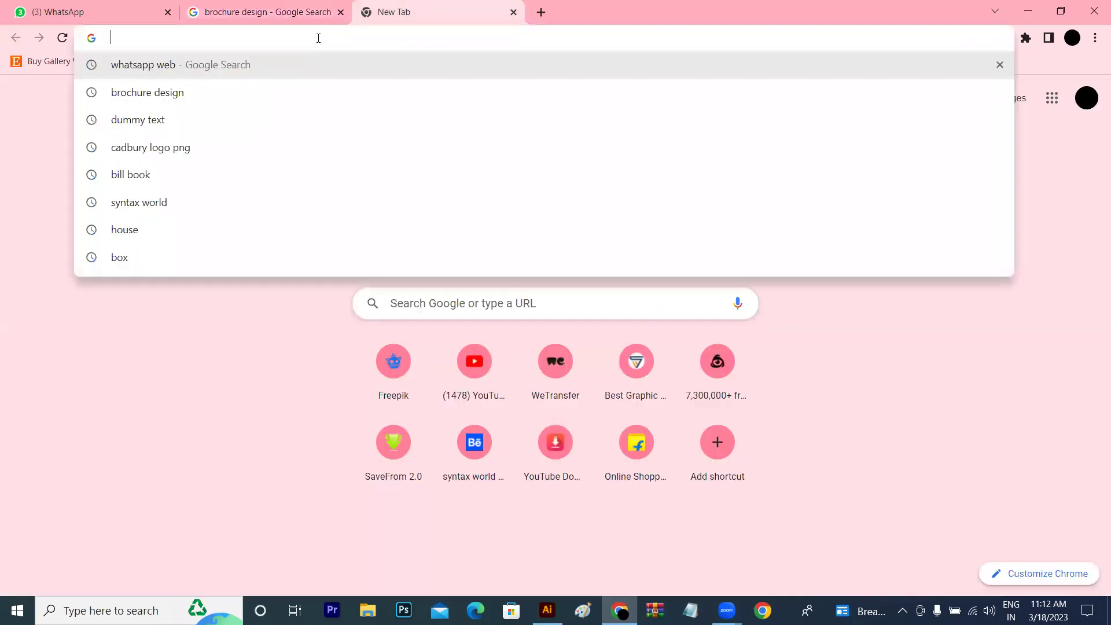
type("sy")
key("Return")
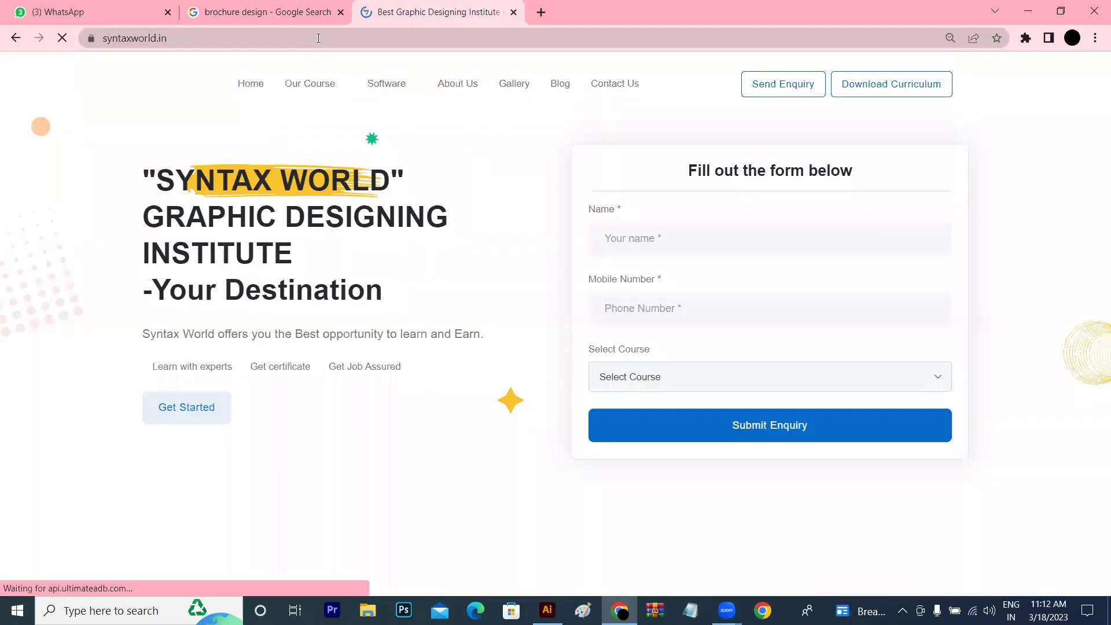
Save the site logo to the Desktop as an SVG file.
right_click(186, 84)
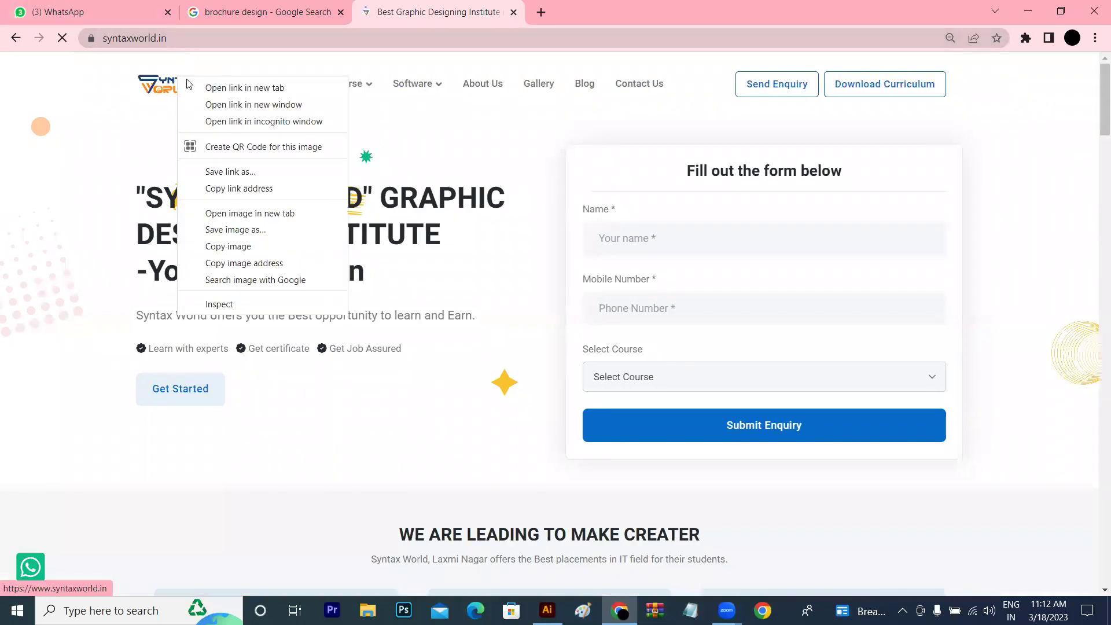
left_click(231, 231)
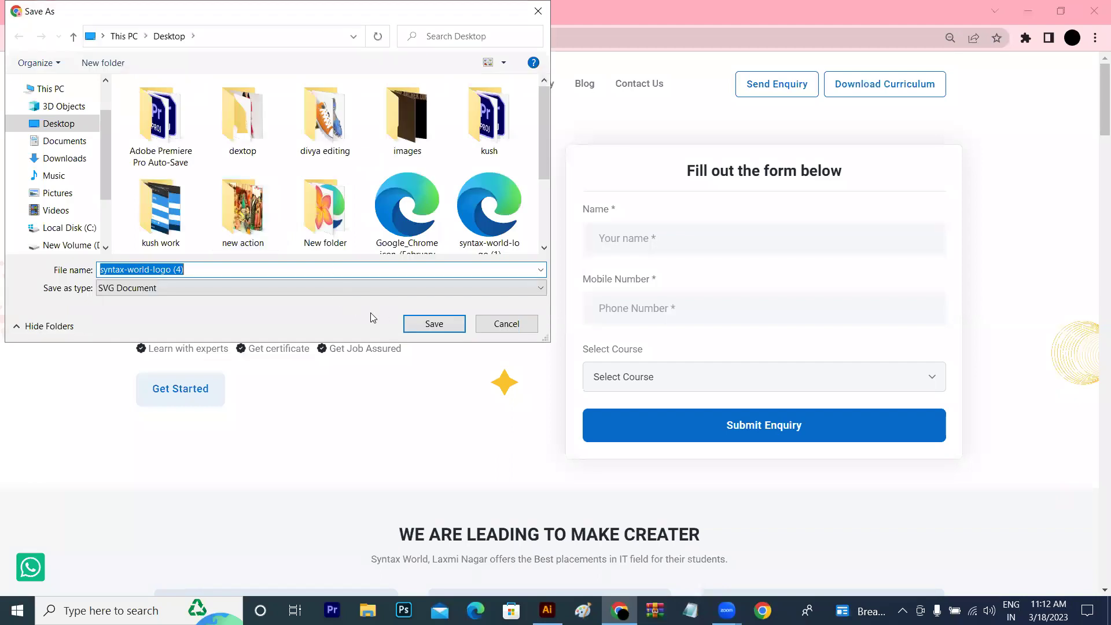
left_click(457, 325)
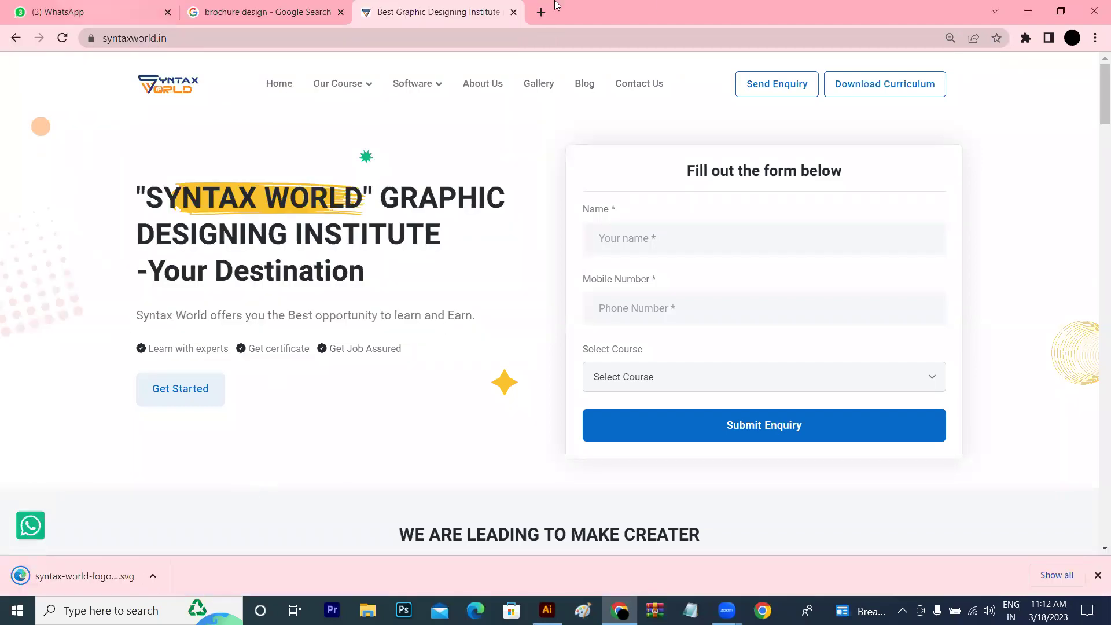
Open the logo SVG in Illustrator and paste the logo group into Untitled-2.
mouse_move(63, 577)
left_mouse_down()
mouse_move(449, 599)
mouse_move(507, 453)
left_mouse_up()
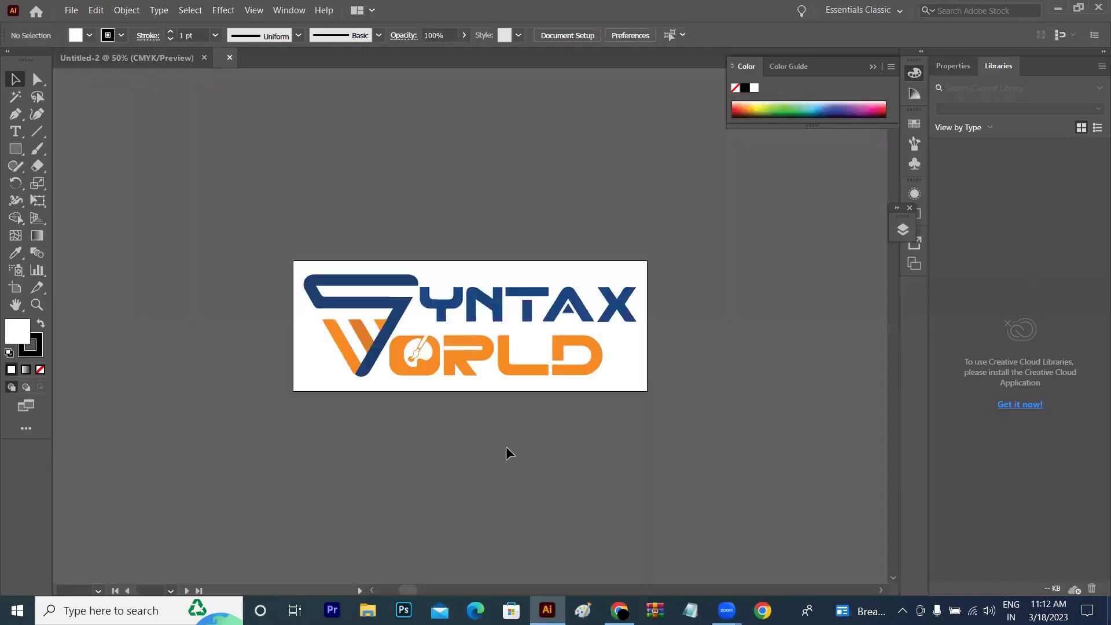
left_click(478, 317)
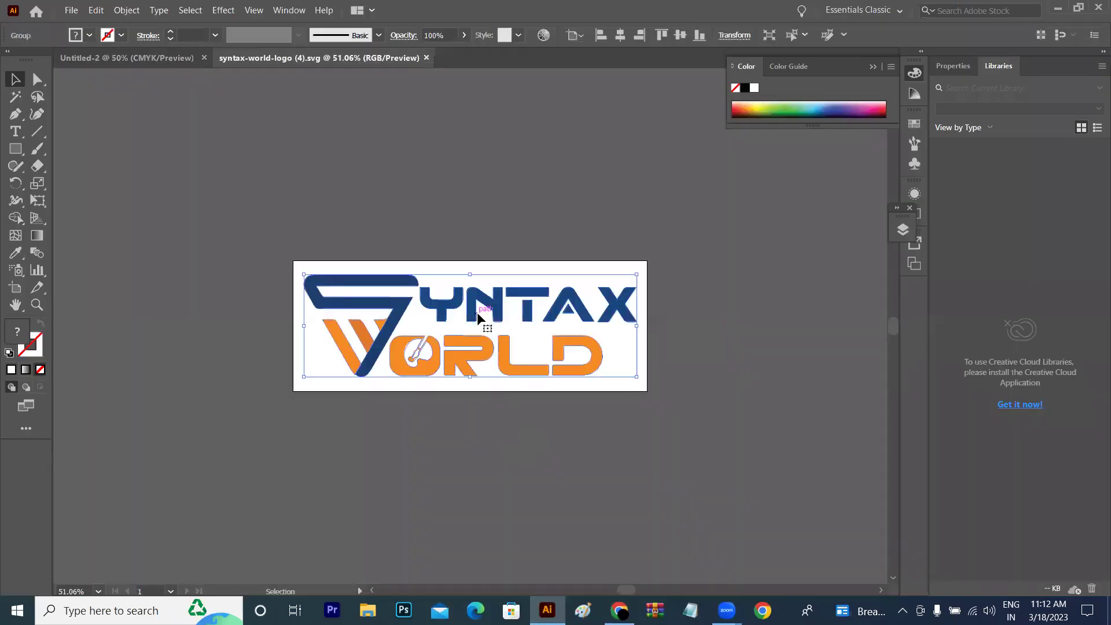
left_click(148, 64)
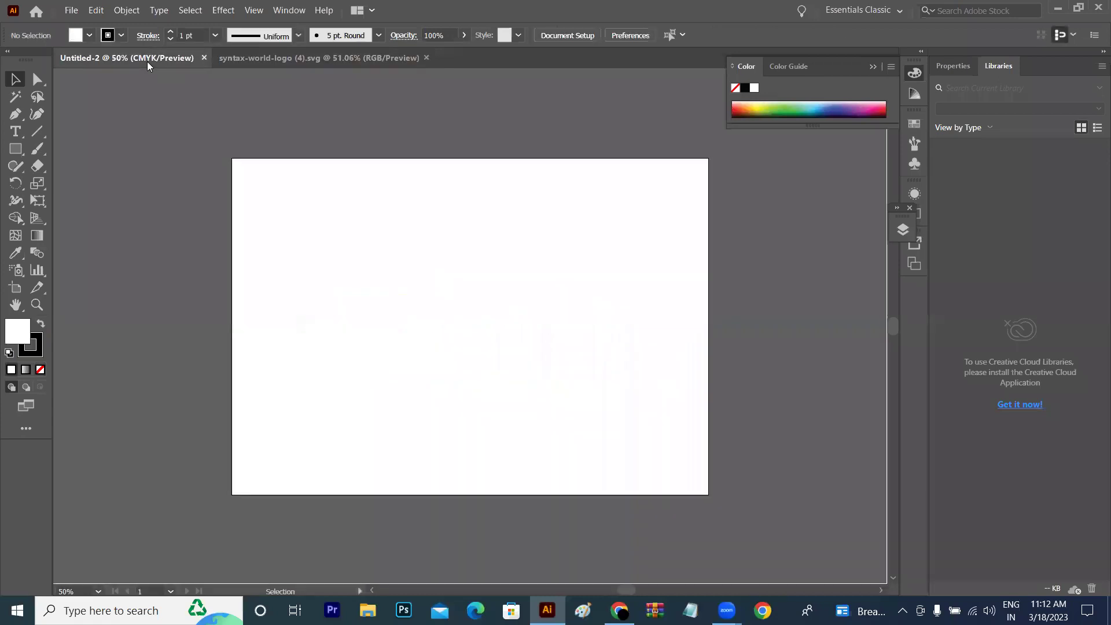
key("ctrl+v")
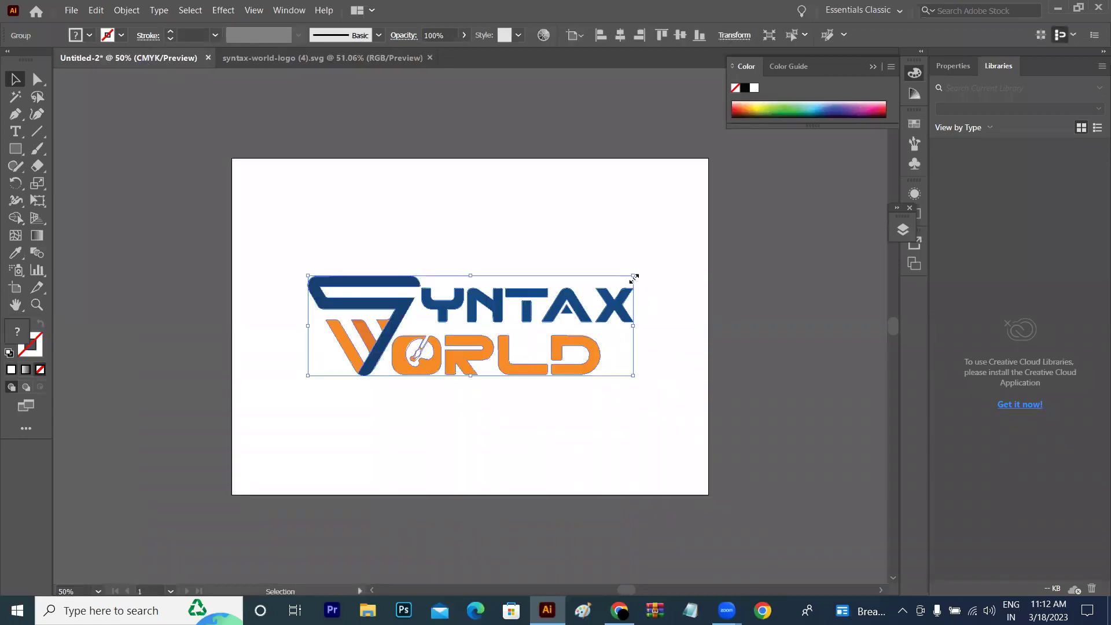
Scale the logo down and position it just right of the artboard.
left_click_drag(633, 278, 591, 301)
left_click_drag(524, 314, 866, 278)
scroll(729, 365, "right", 2)
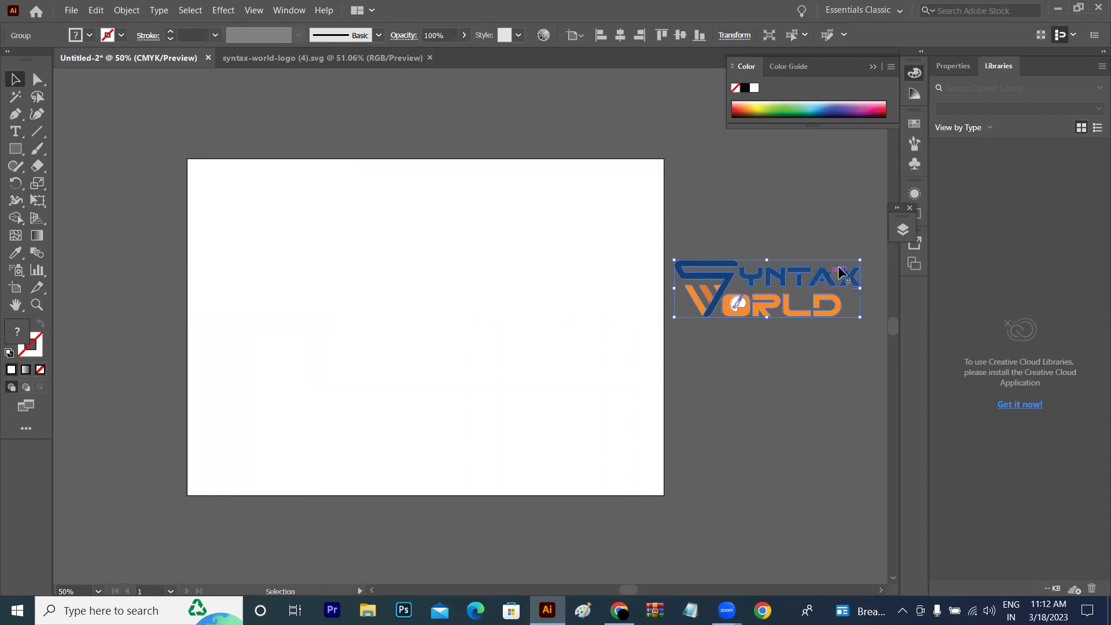
mouse_move(859, 262)
left_mouse_down()
mouse_move(845, 276)
mouse_move(850, 265)
mouse_move(825, 270)
left_mouse_up()
left_click(810, 359)
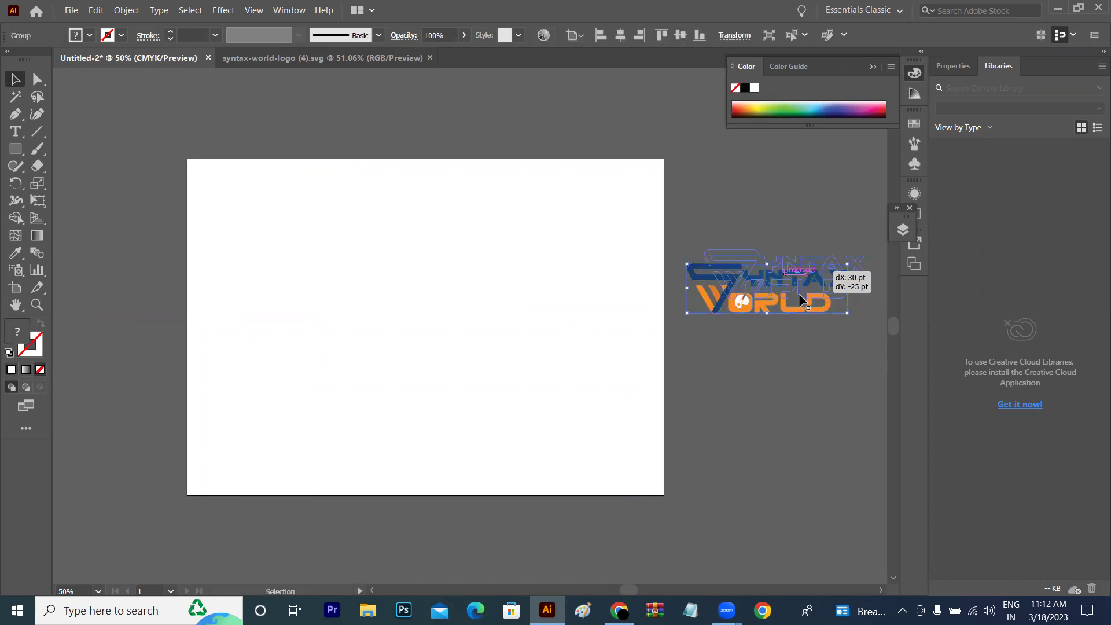
left_click(781, 451)
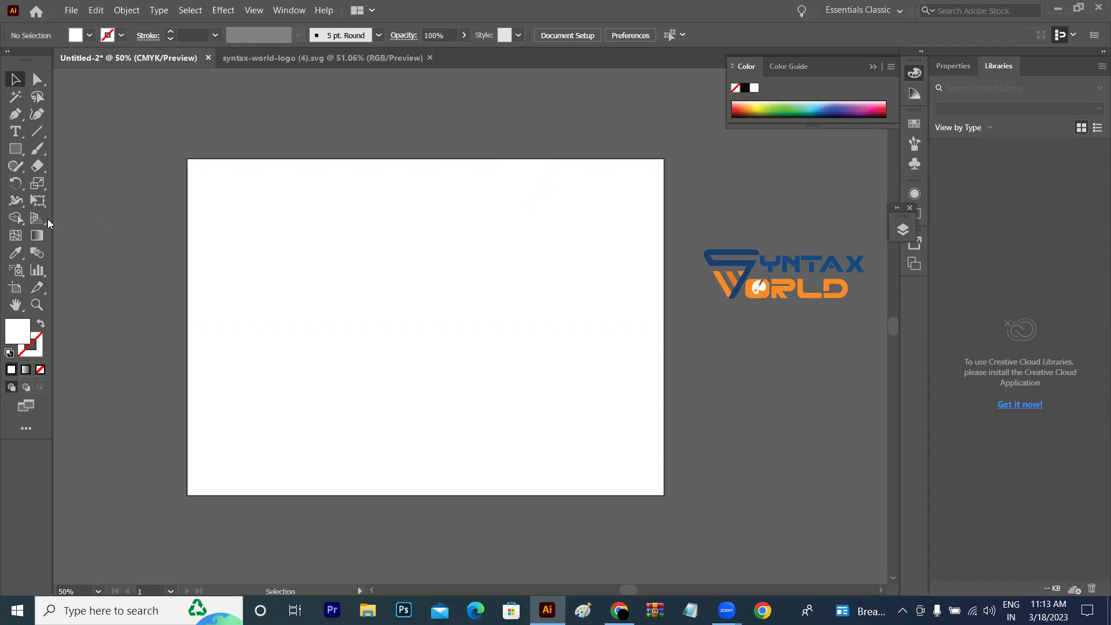
Set the Rectangular Grid Tool to 0 horizontal and 2 vertical dividers.
left_click(42, 169)
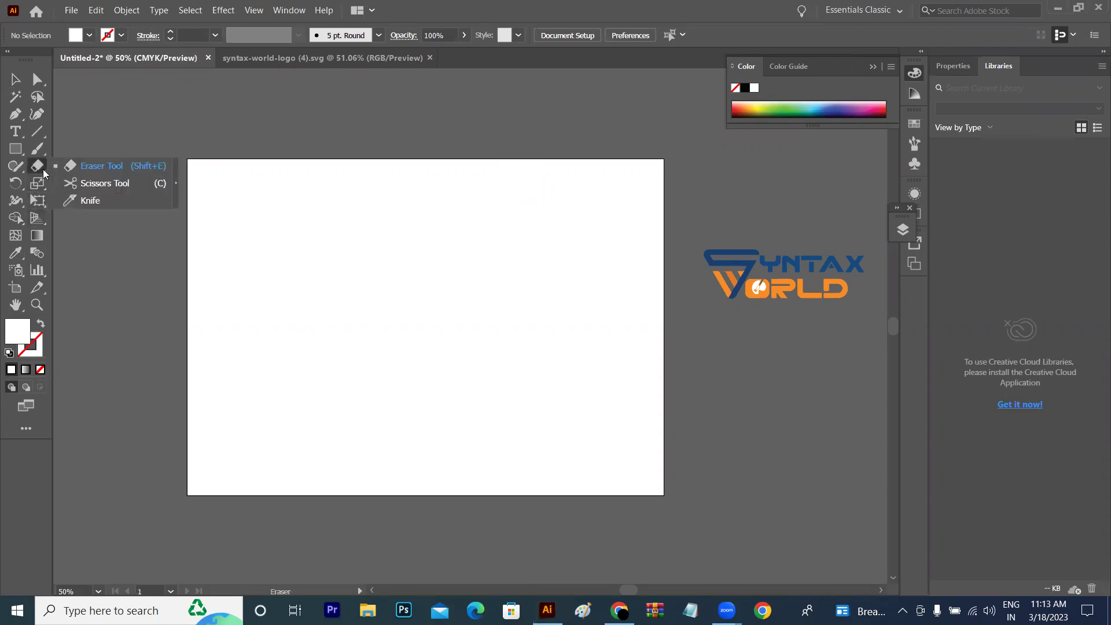
left_click(38, 149)
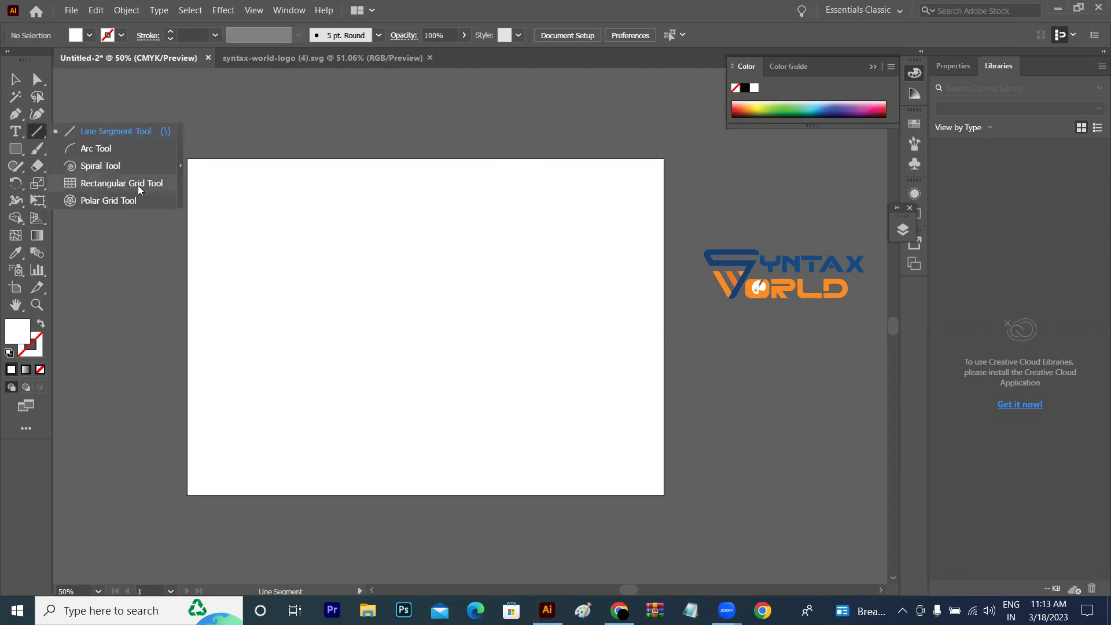
left_click(139, 190)
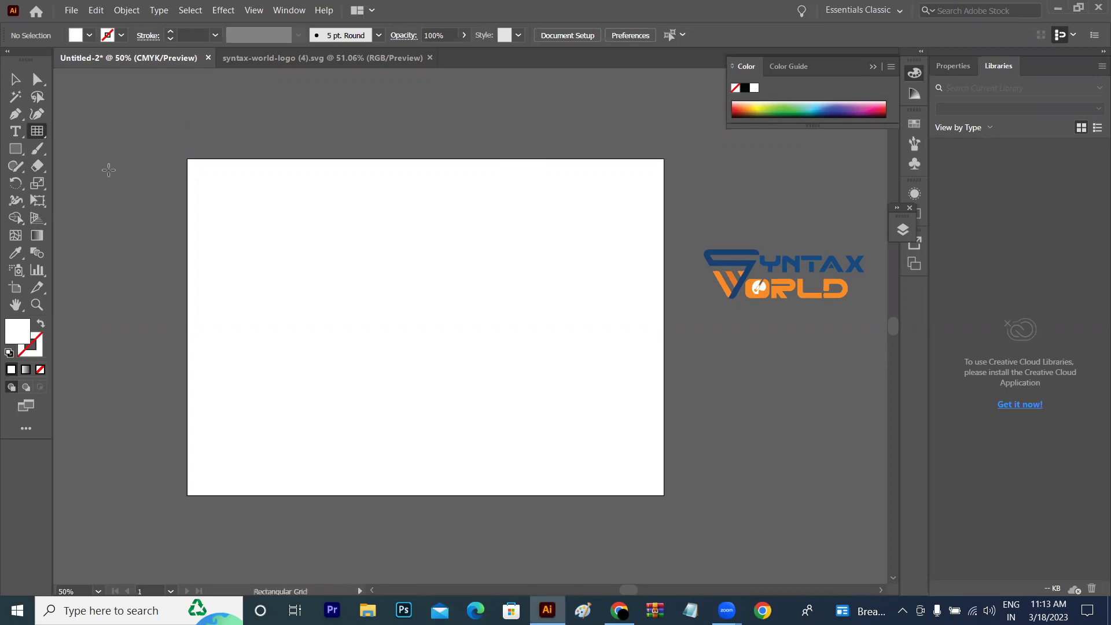
double_click(37, 132)
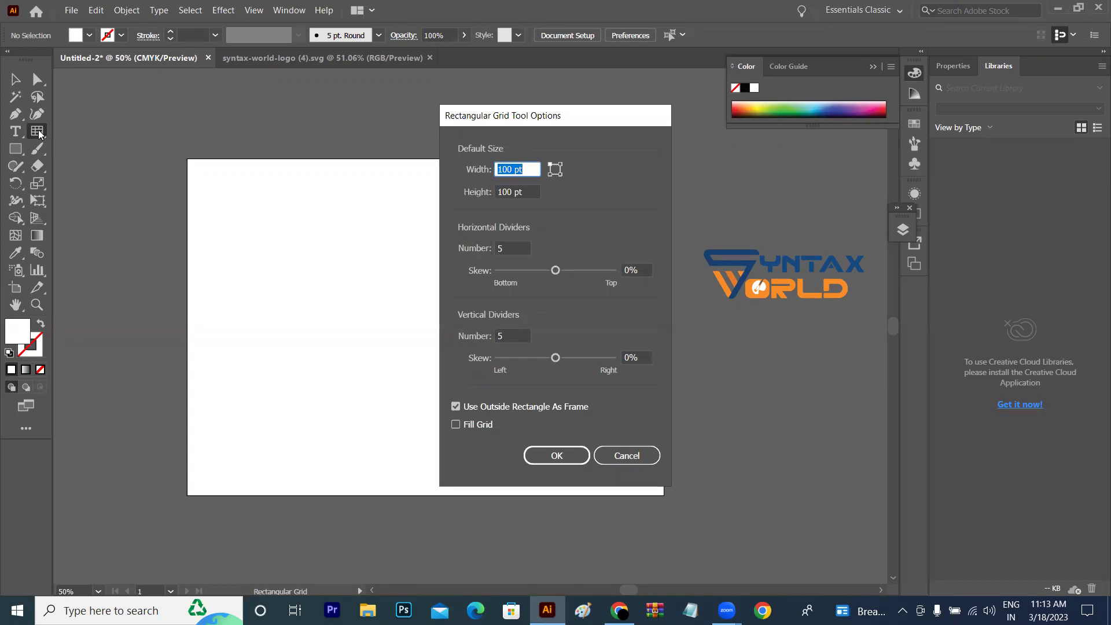
left_click(512, 247)
type("0")
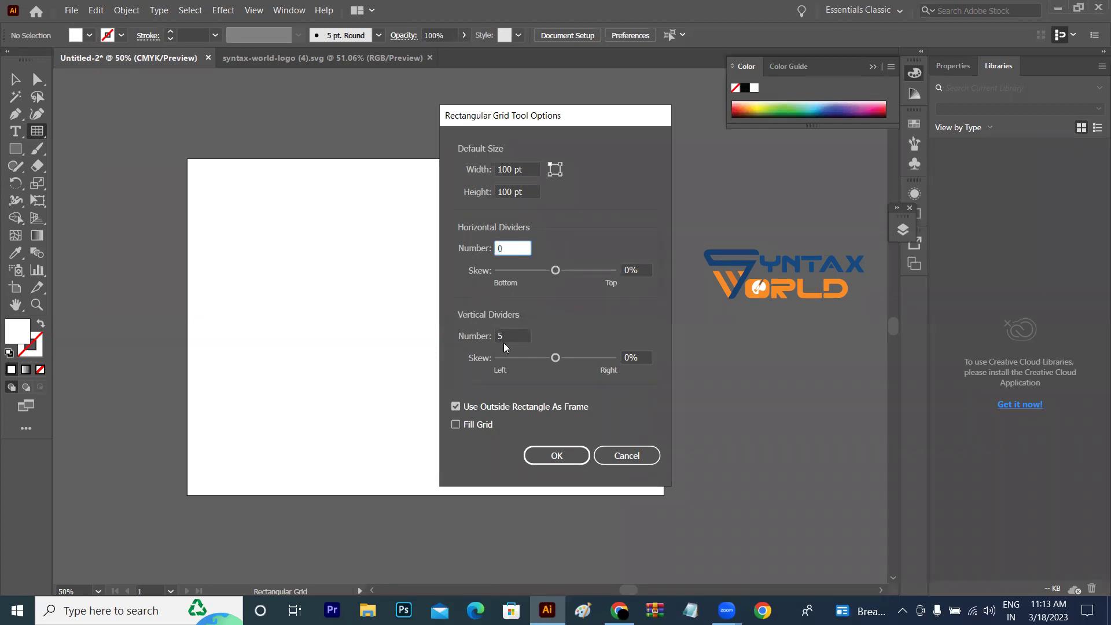
left_click(517, 335)
type("2")
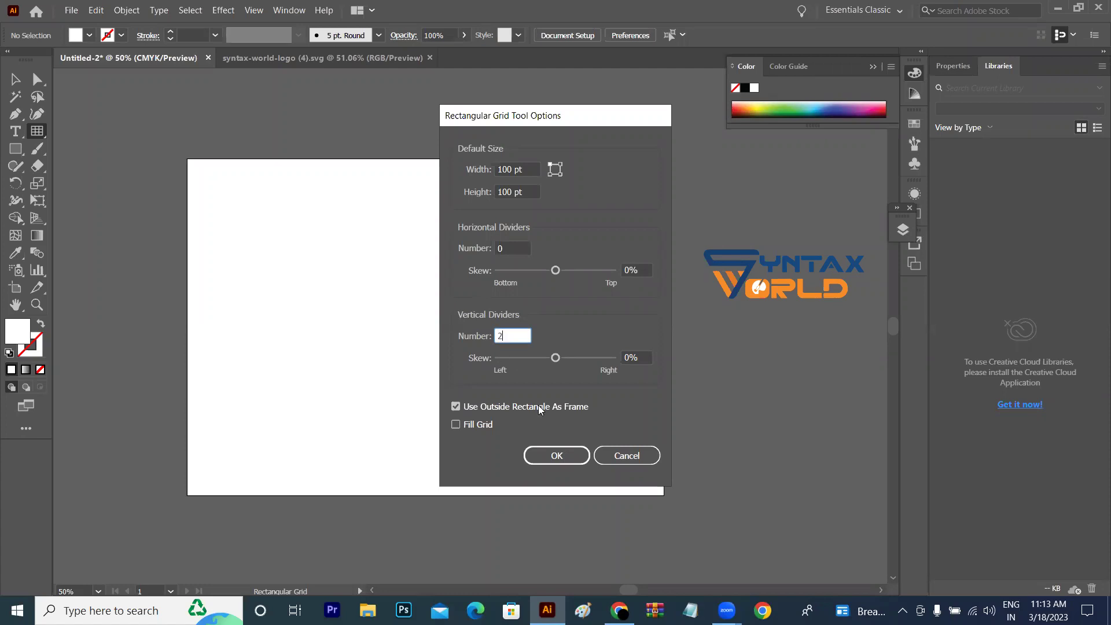
left_click(558, 454)
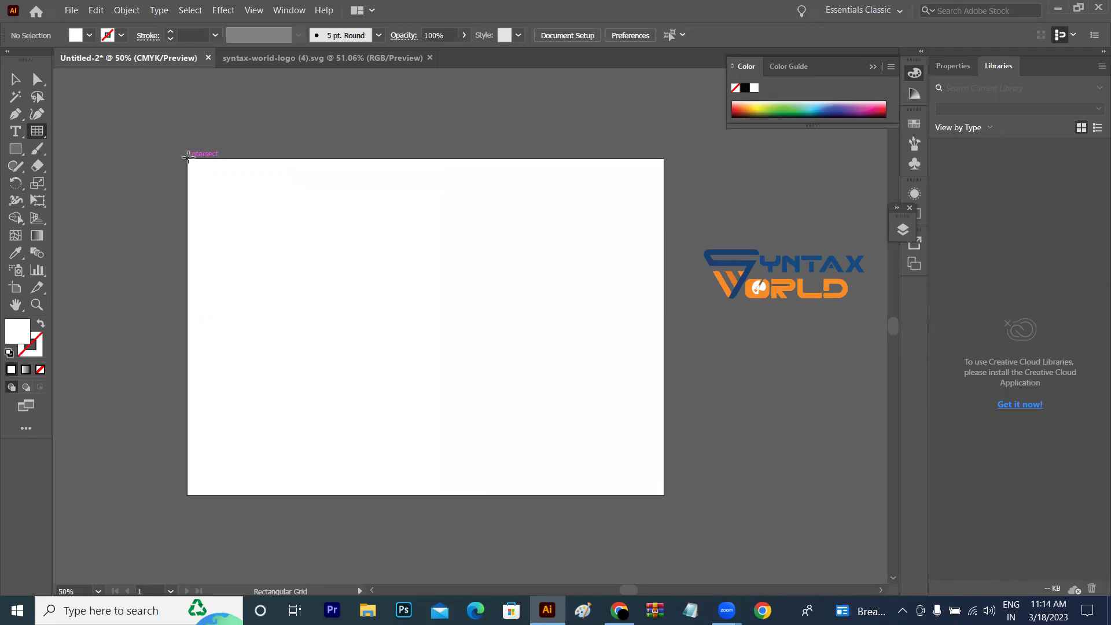
Draw a three-column grid over the artboard and add two vertical ruler guides at the folds.
left_click_drag(187, 158, 664, 495)
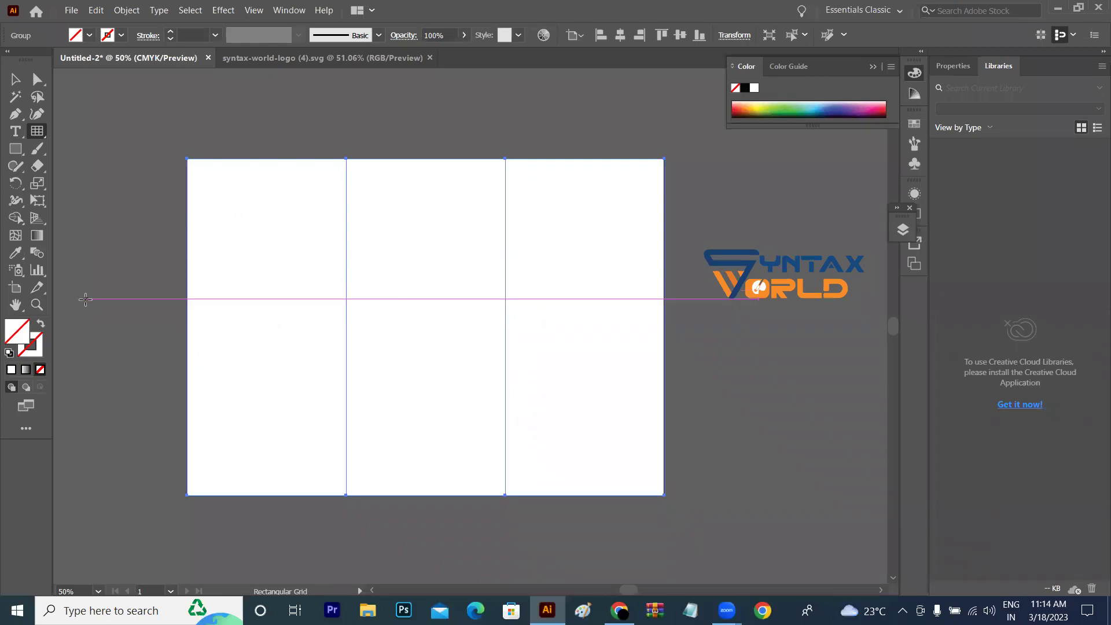
key("ctrl+r")
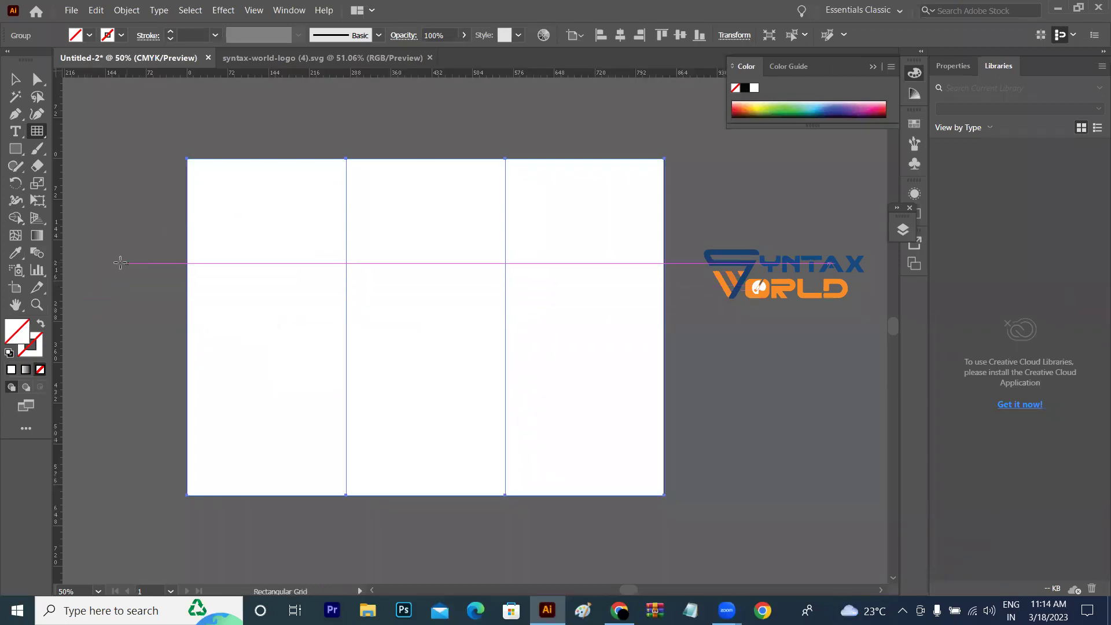
mouse_move(65, 284)
left_mouse_down()
mouse_move(330, 281)
mouse_move(346, 300)
left_mouse_up()
left_click_drag(58, 317, 504, 357)
Deselect everything and reopen the brochure design image results in Chrome.
key("v")
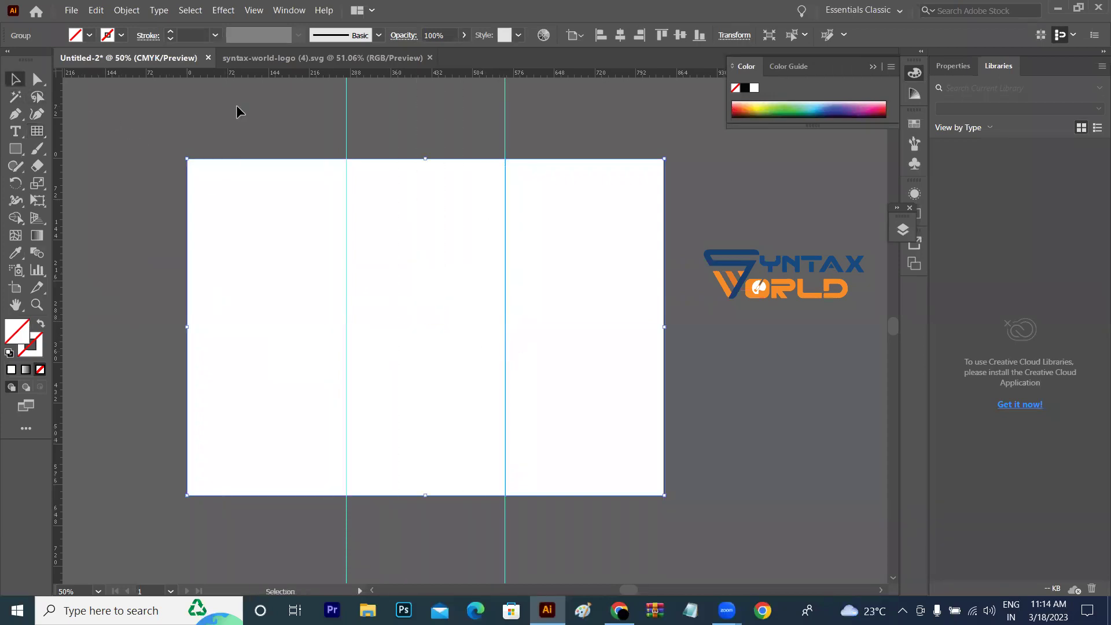
left_click(239, 110)
left_click_drag(237, 107, 276, 246)
left_click(275, 248)
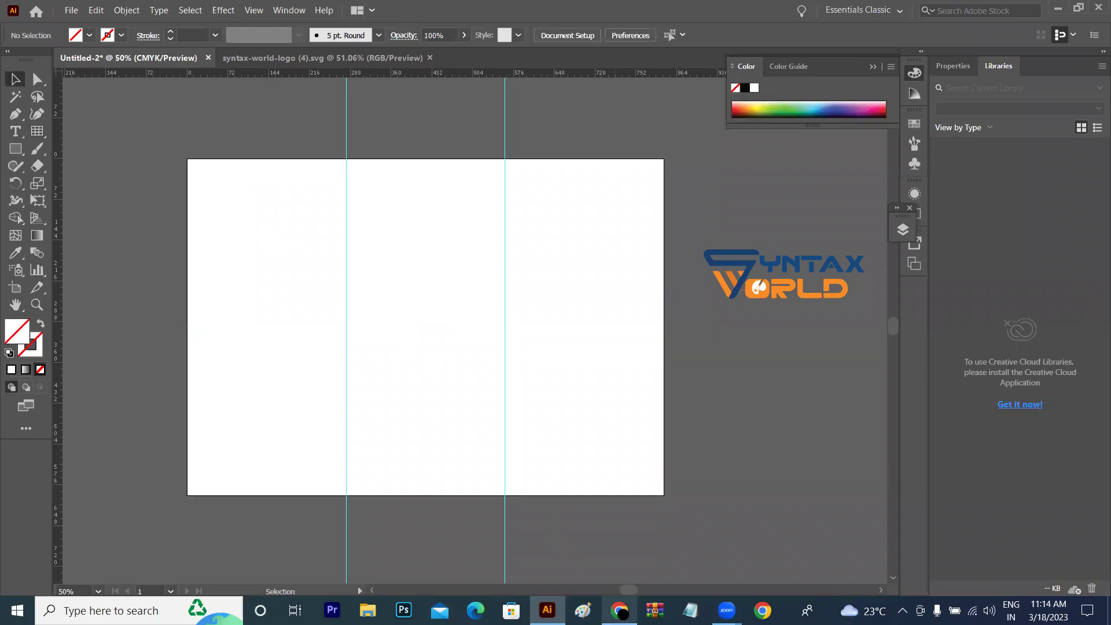
left_click(619, 610)
left_click(284, 12)
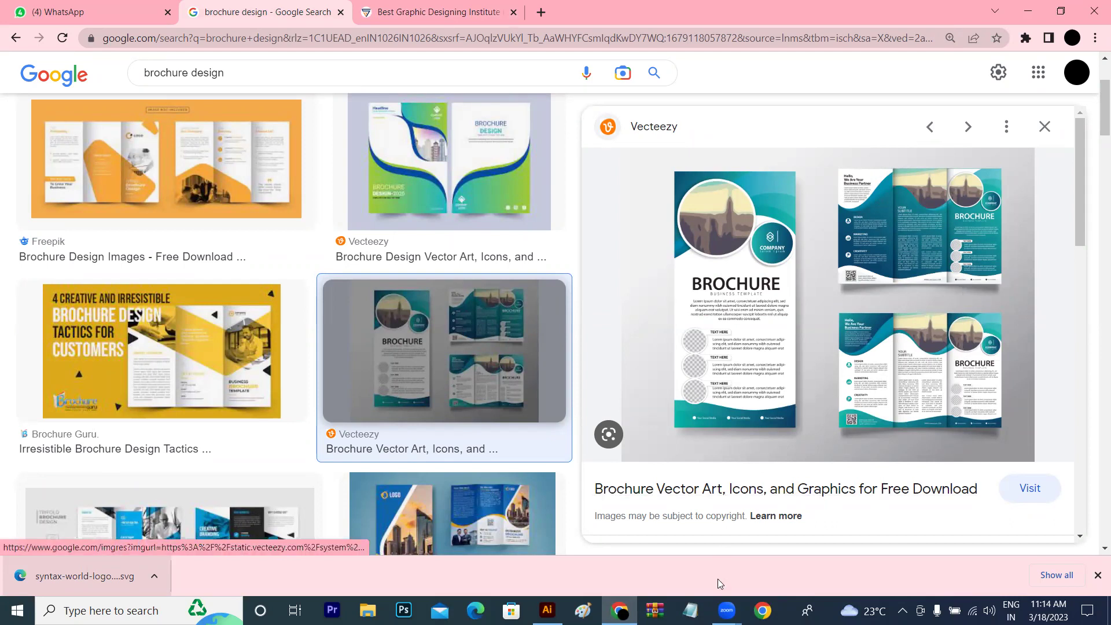
Bring the Illustrator document with the blank three-panel artboard back to the front.
left_click(547, 610)
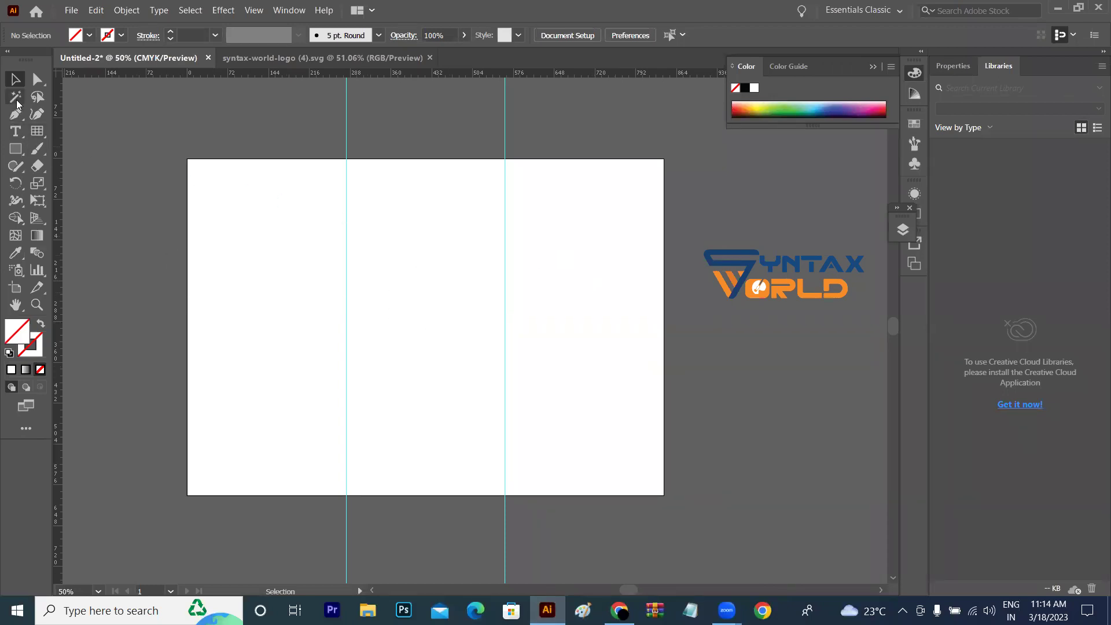
Draw a slanted straight line across the artboard, extending past both edges.
left_click(37, 132)
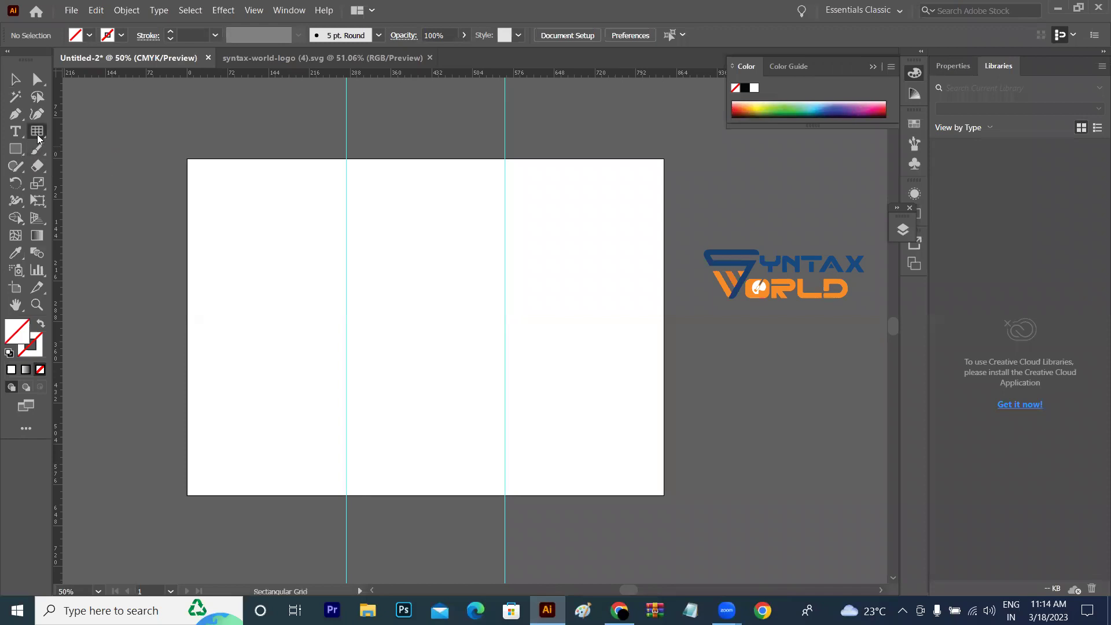
left_click(116, 132)
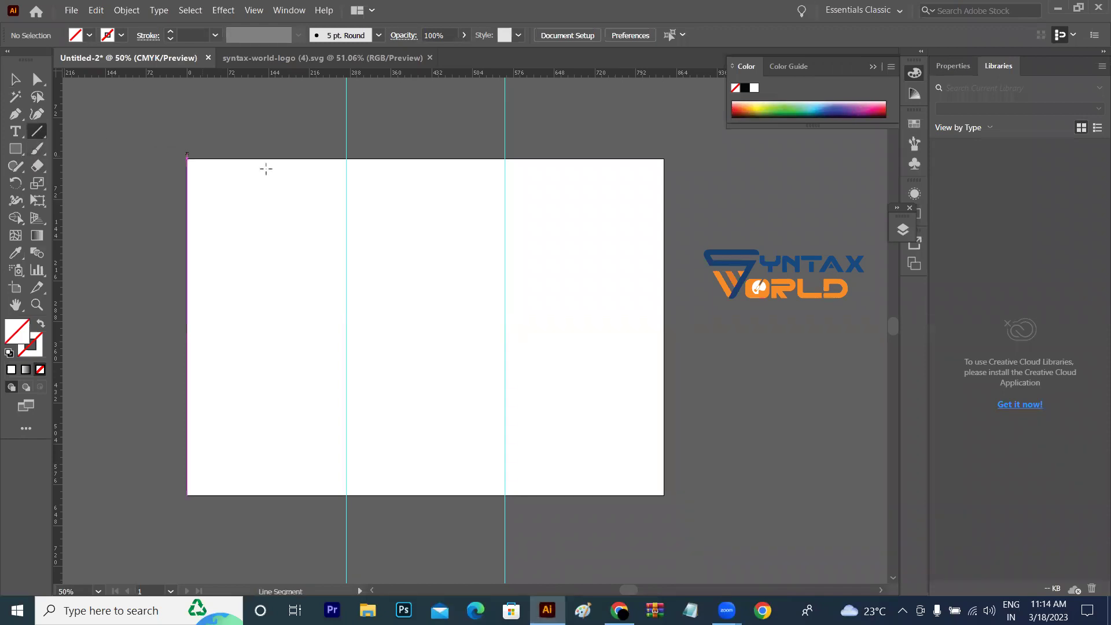
left_click_drag(703, 208, 149, 323)
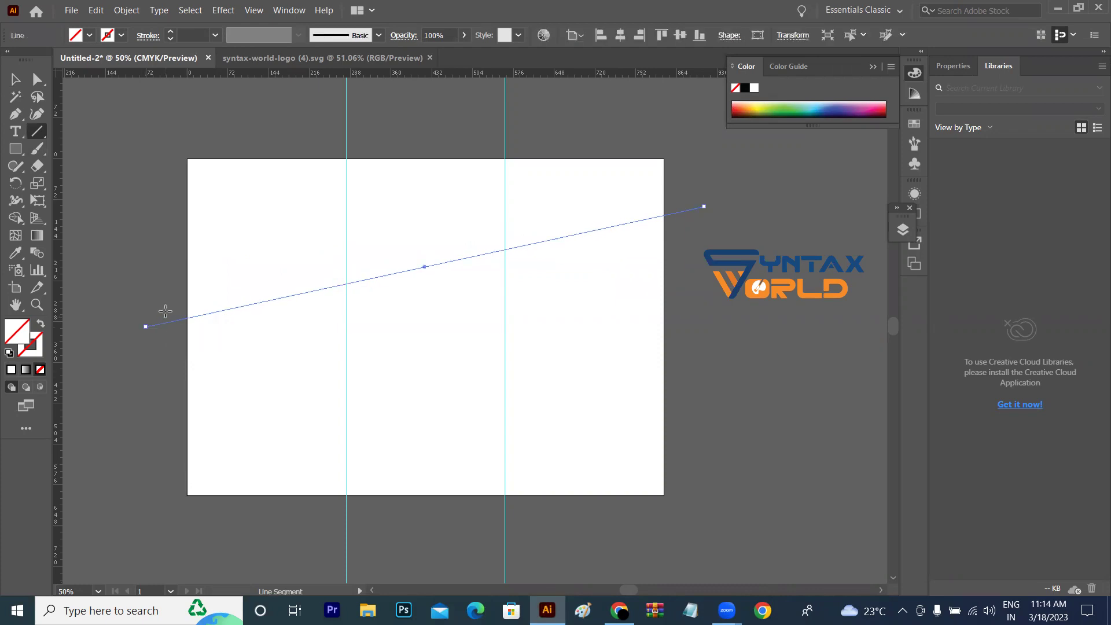
key("ctrl+z")
left_click_drag(693, 213, 120, 328)
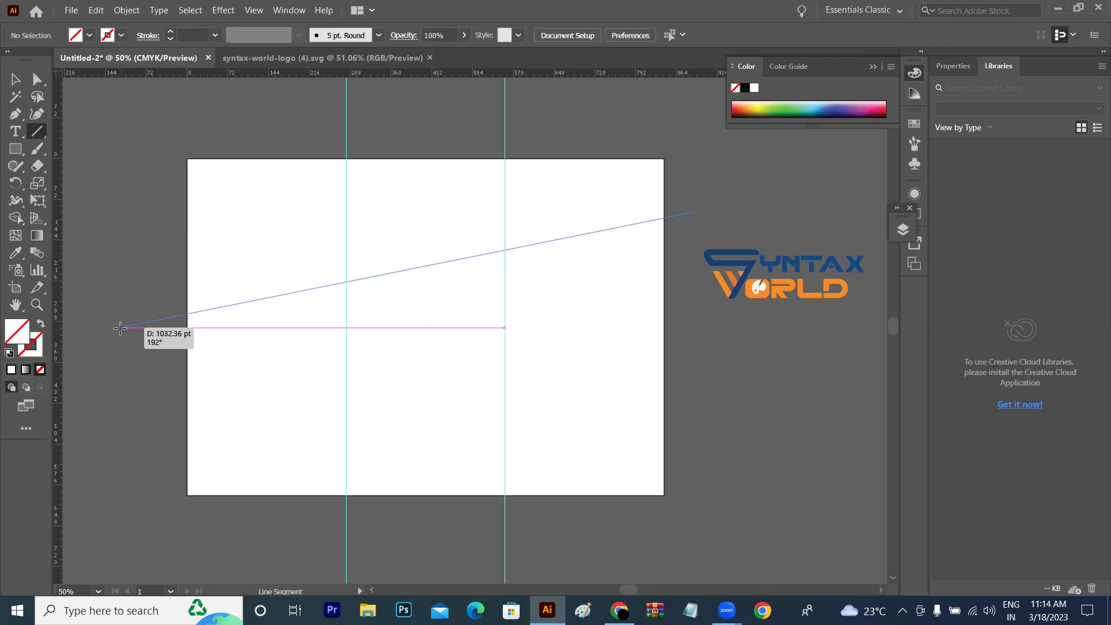
left_click_drag(120, 328, 121, 330)
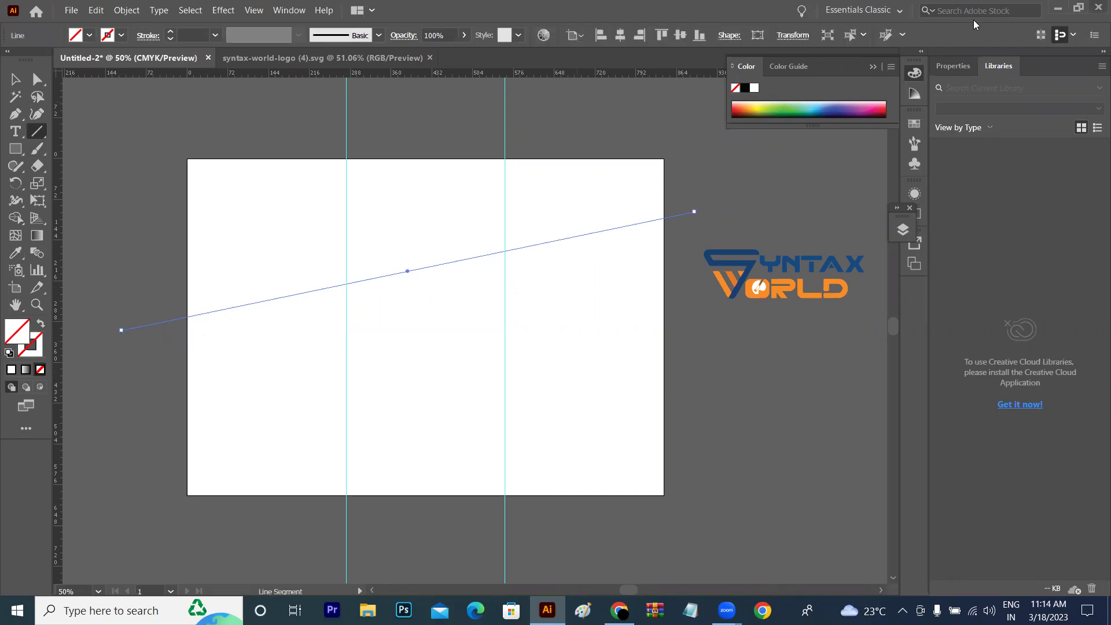
Give the line a black 1 pt stroke and reselect it.
left_click(38, 347)
left_click(121, 35)
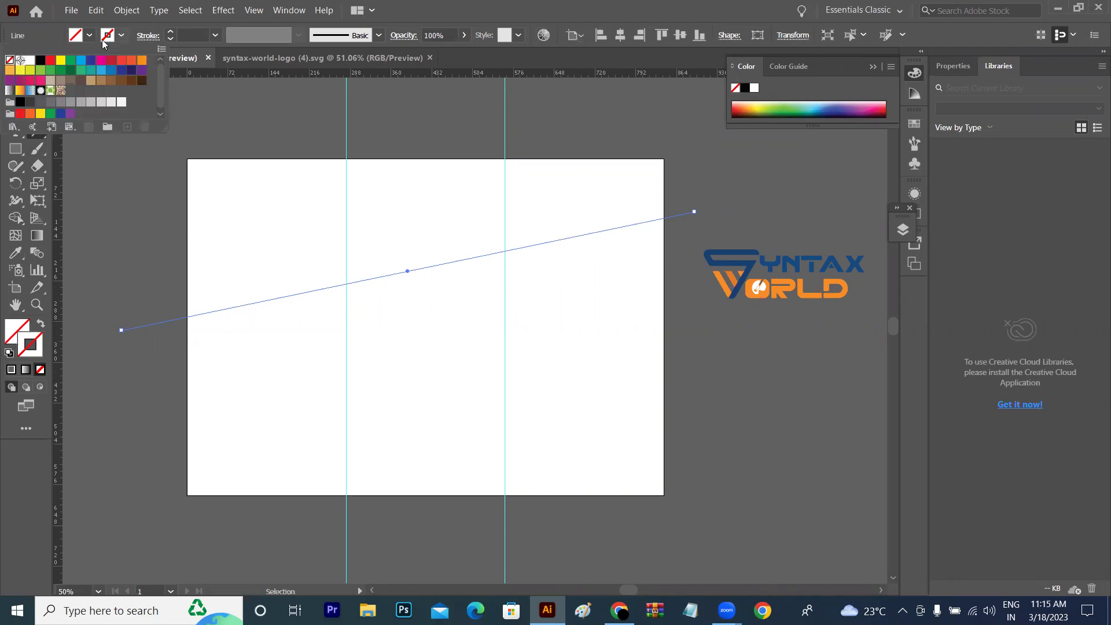
left_click(40, 61)
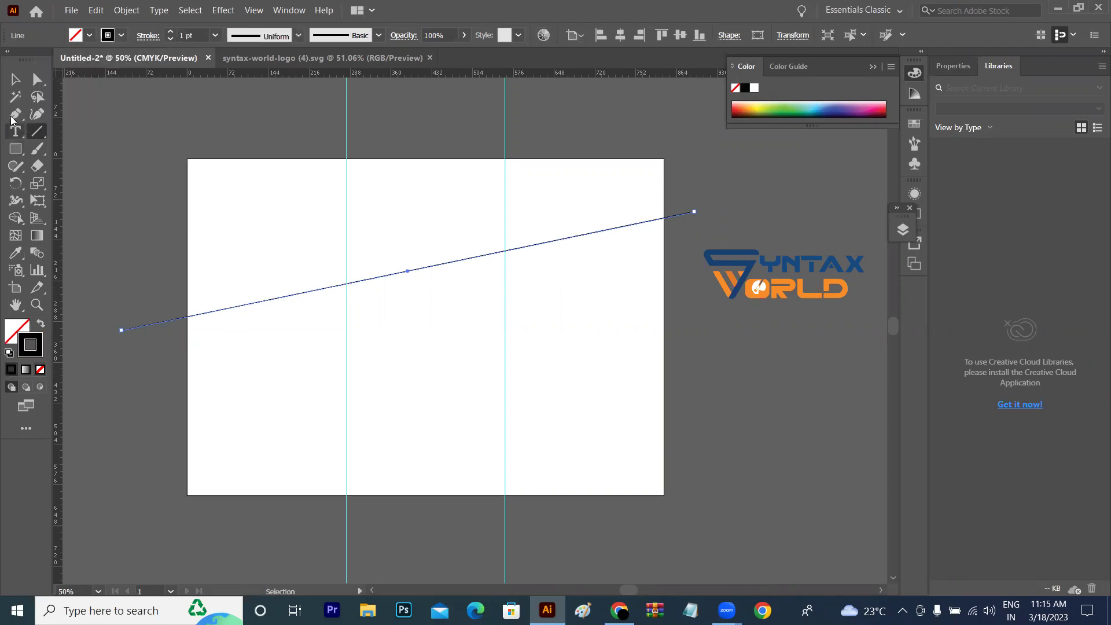
left_click(292, 143)
left_click_drag(395, 197, 452, 327)
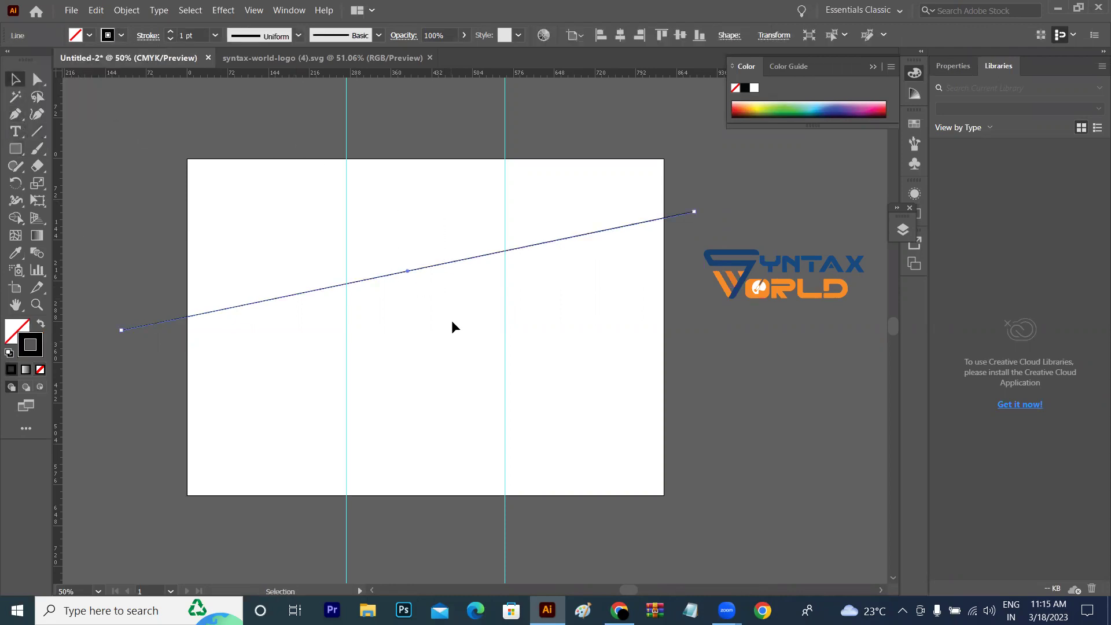
left_click(37, 182)
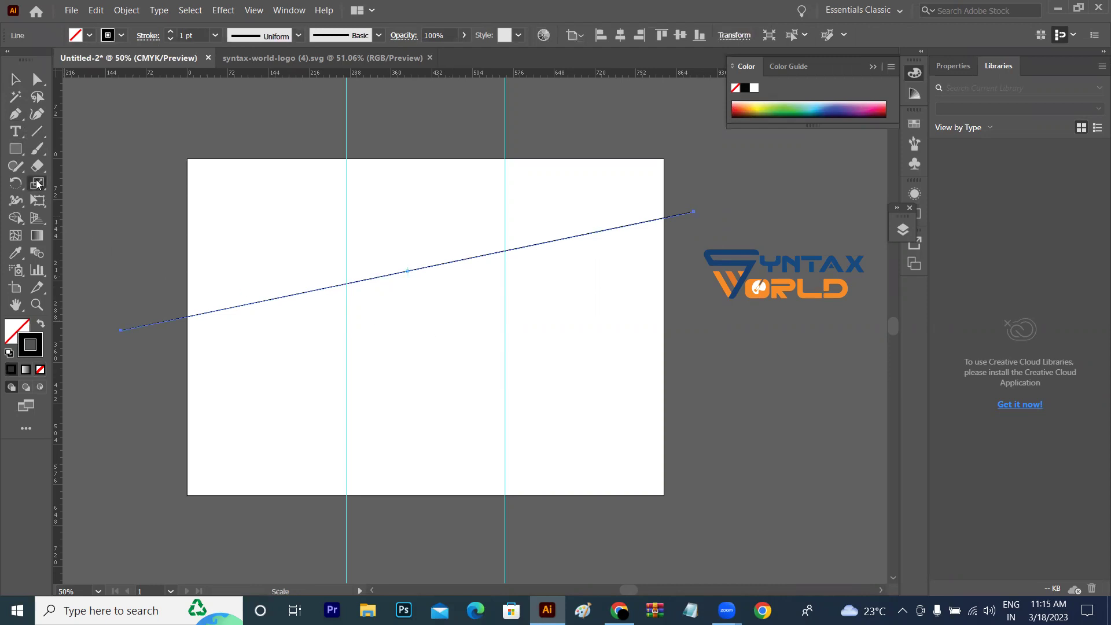
Select the straight line and convert it into an editable path with the Curvature tool.
left_click(37, 114)
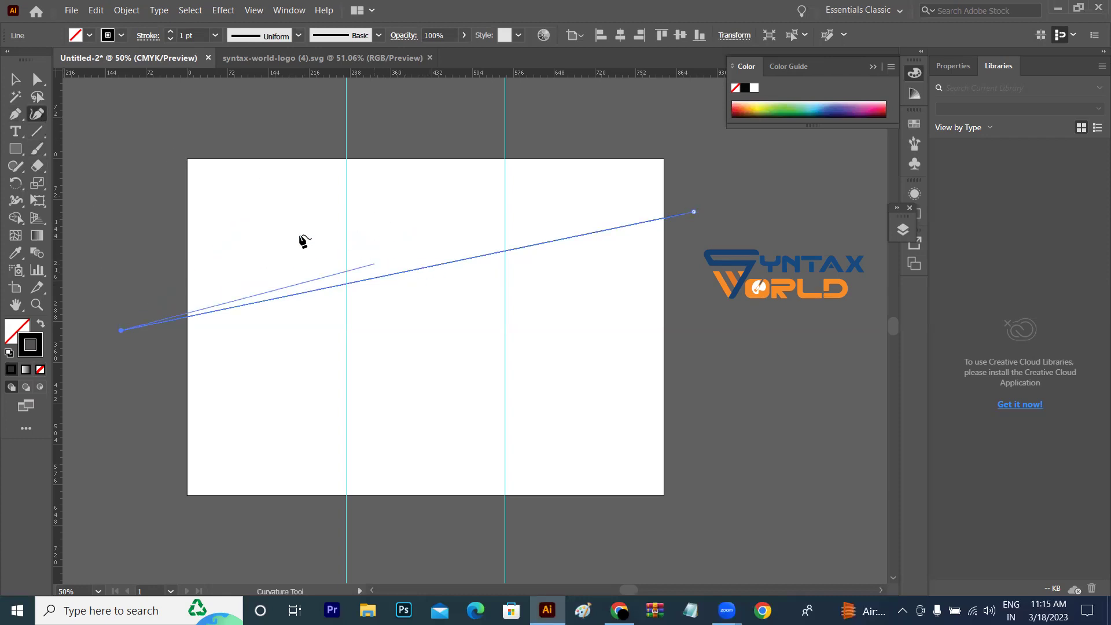
left_click(16, 79)
left_click_drag(265, 199, 318, 301)
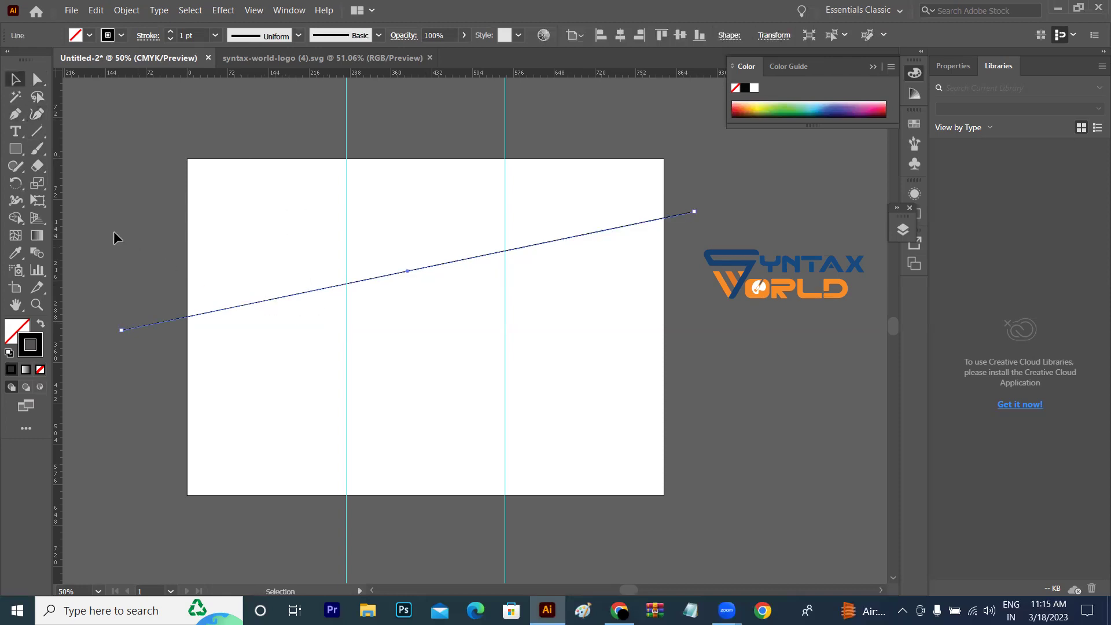
left_click(37, 113)
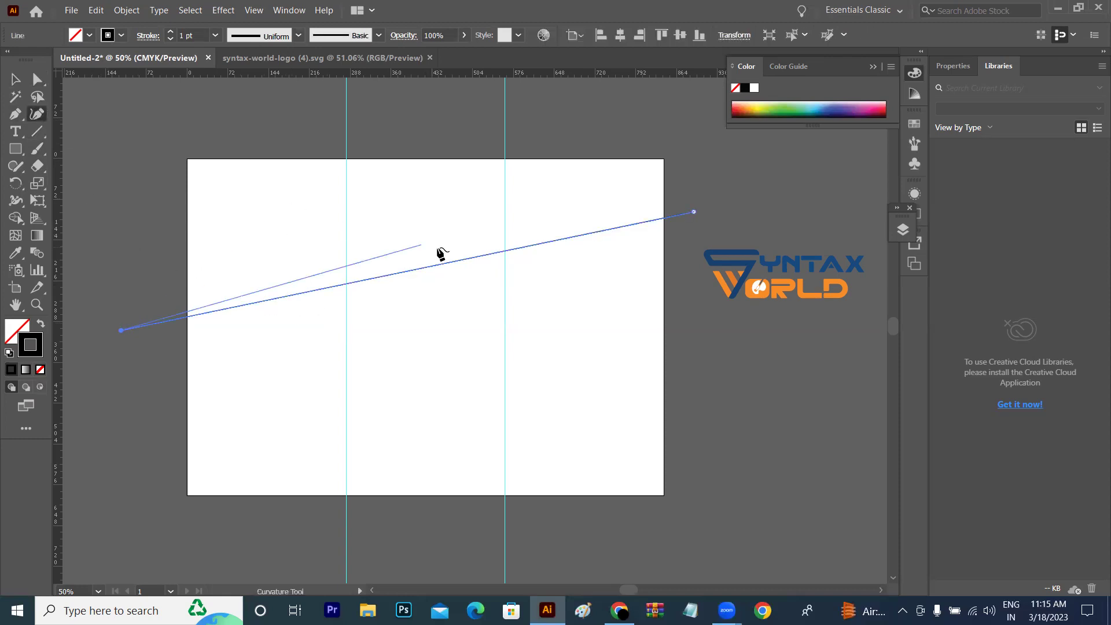
left_click(412, 273)
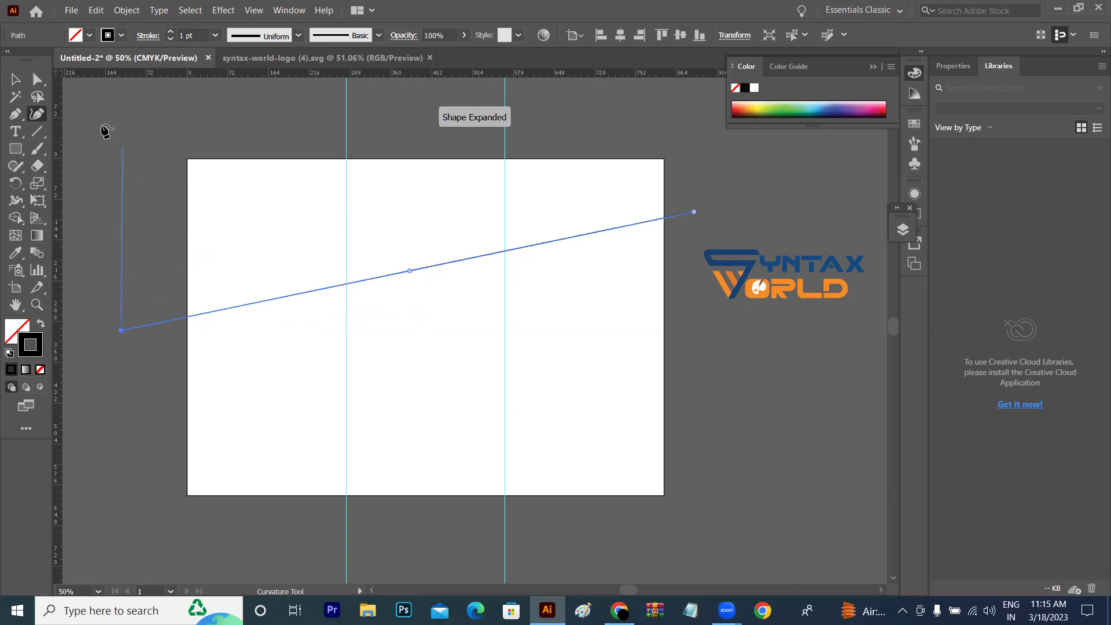
left_click(39, 80)
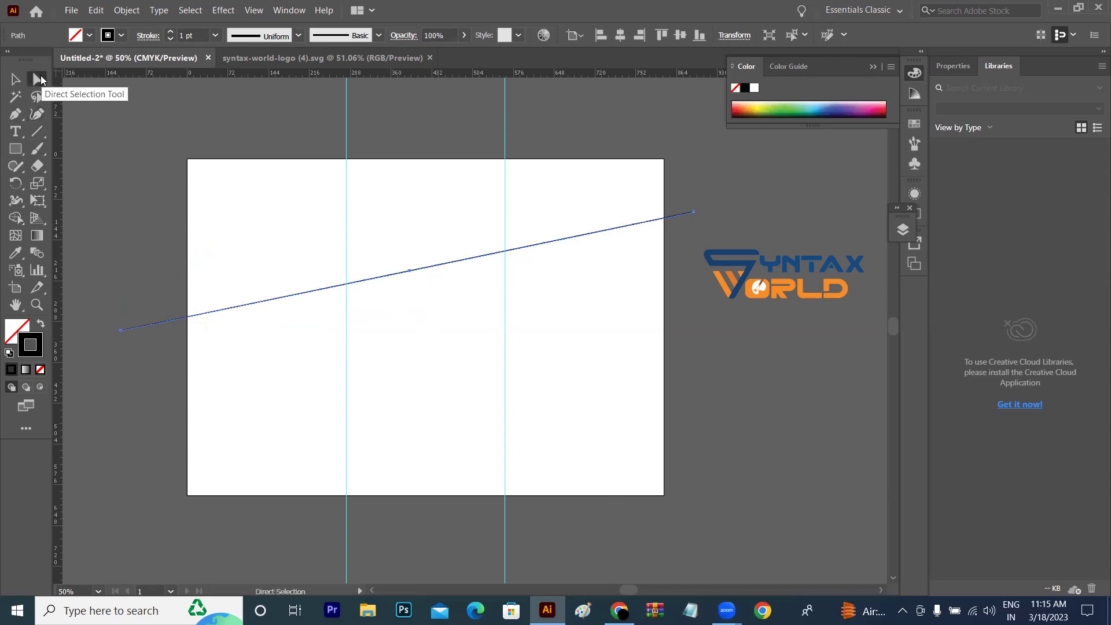
Drag the anchor handles to raise a crest and lower a dip, forming a smooth wave.
left_click(410, 271)
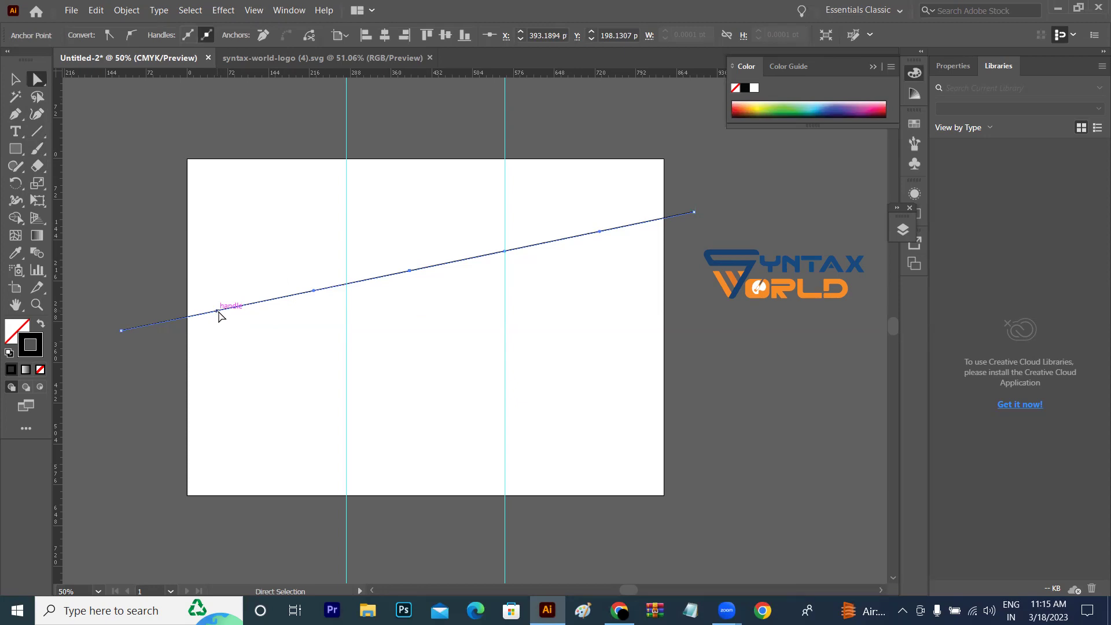
left_click_drag(218, 312, 239, 359)
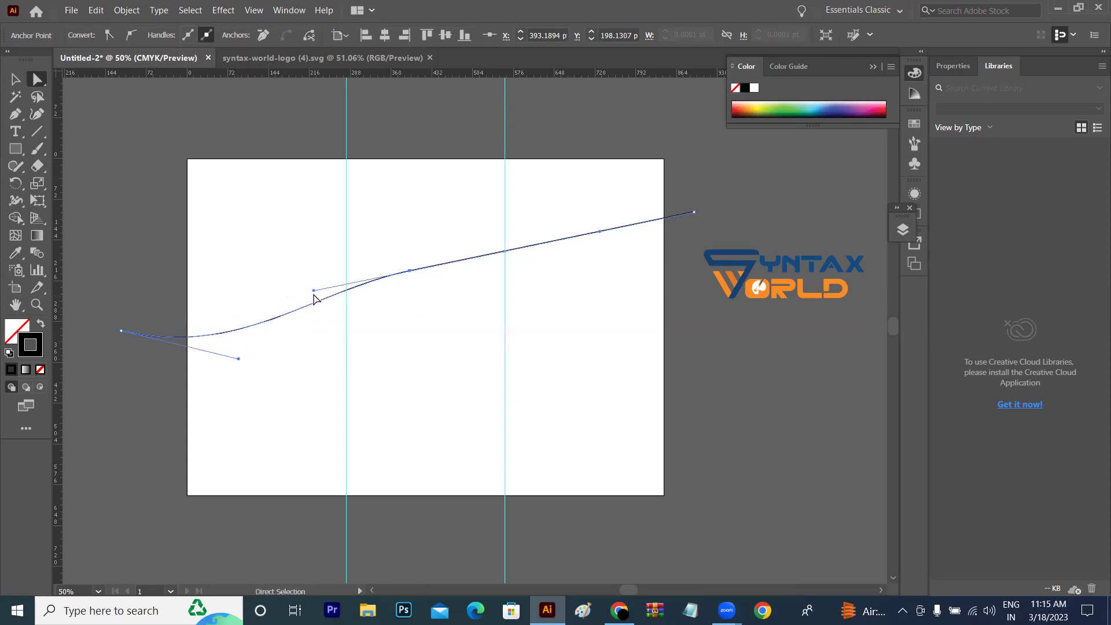
left_click_drag(314, 291, 302, 234)
left_click_drag(600, 234, 598, 271)
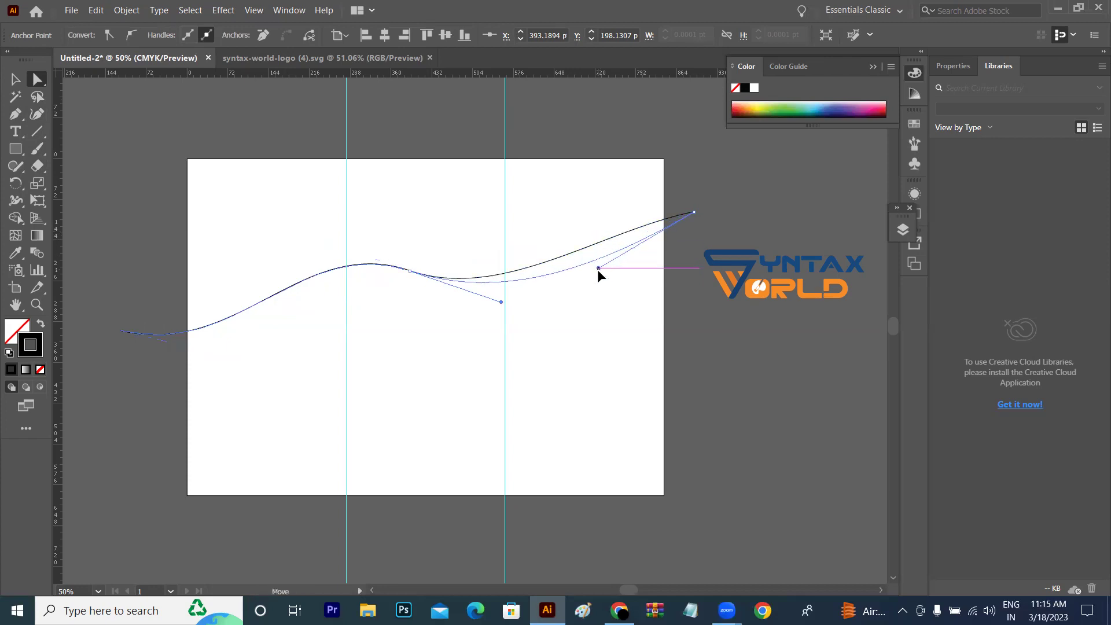
left_click_drag(502, 302, 472, 312)
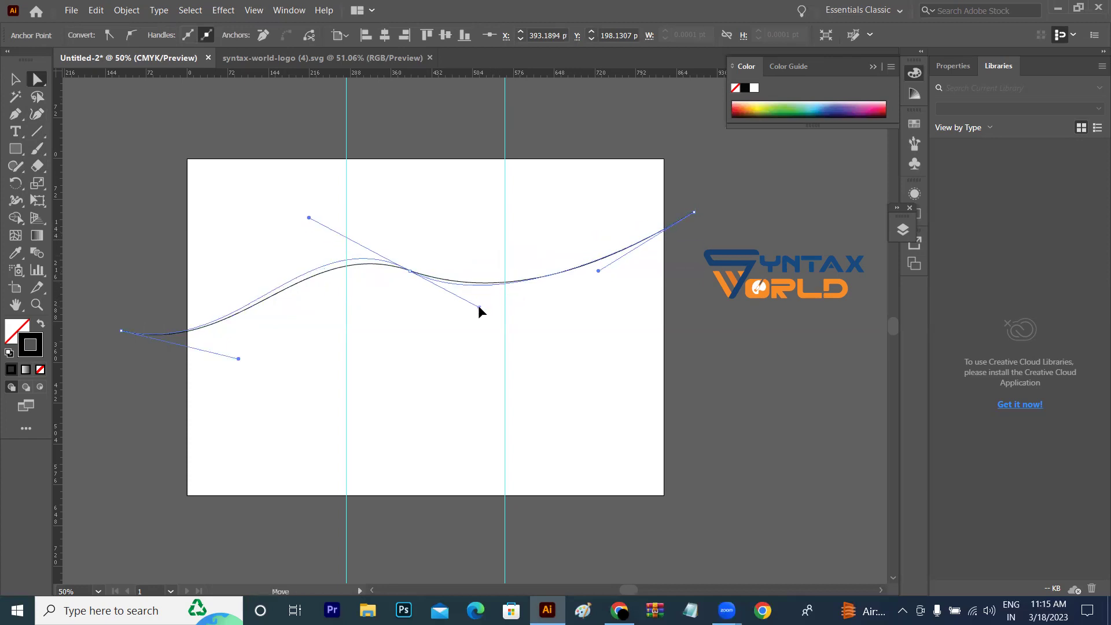
left_click(15, 79)
left_click(166, 132)
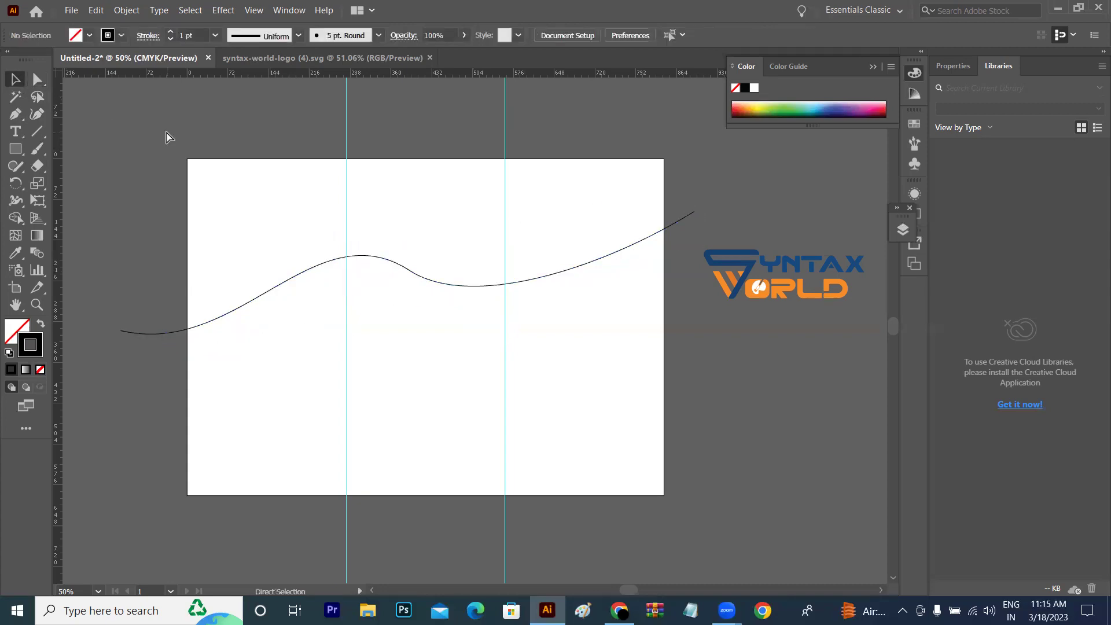
Undo the last curve tweak and draw an 832 × 432 pt rectangle from the artboard's top-left corner.
key("ctrl+z")
left_click(254, 138)
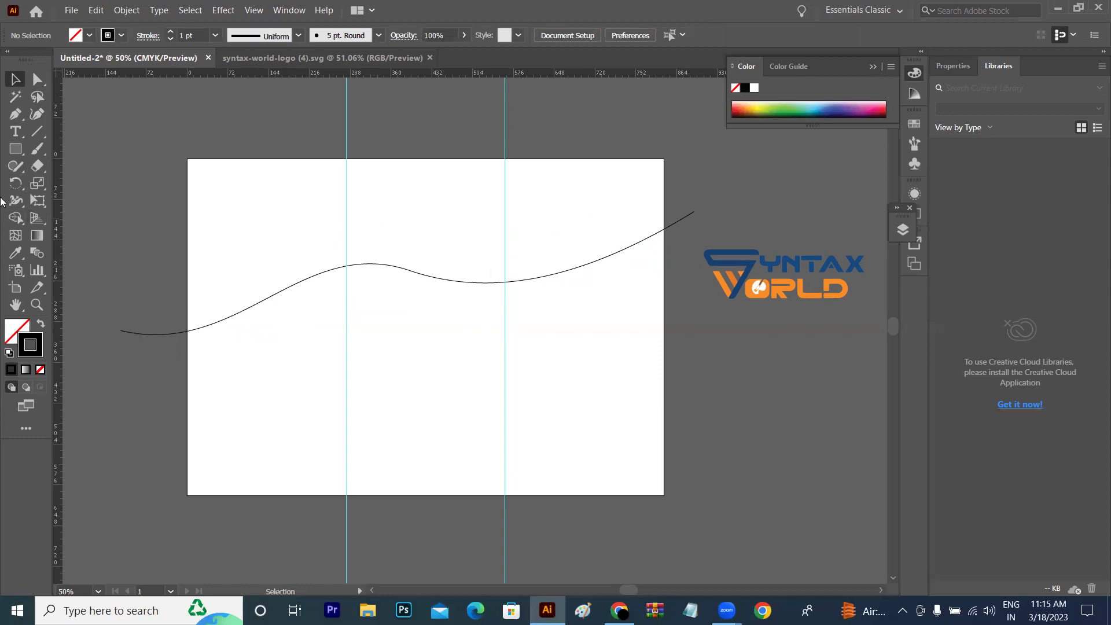
left_click(16, 149)
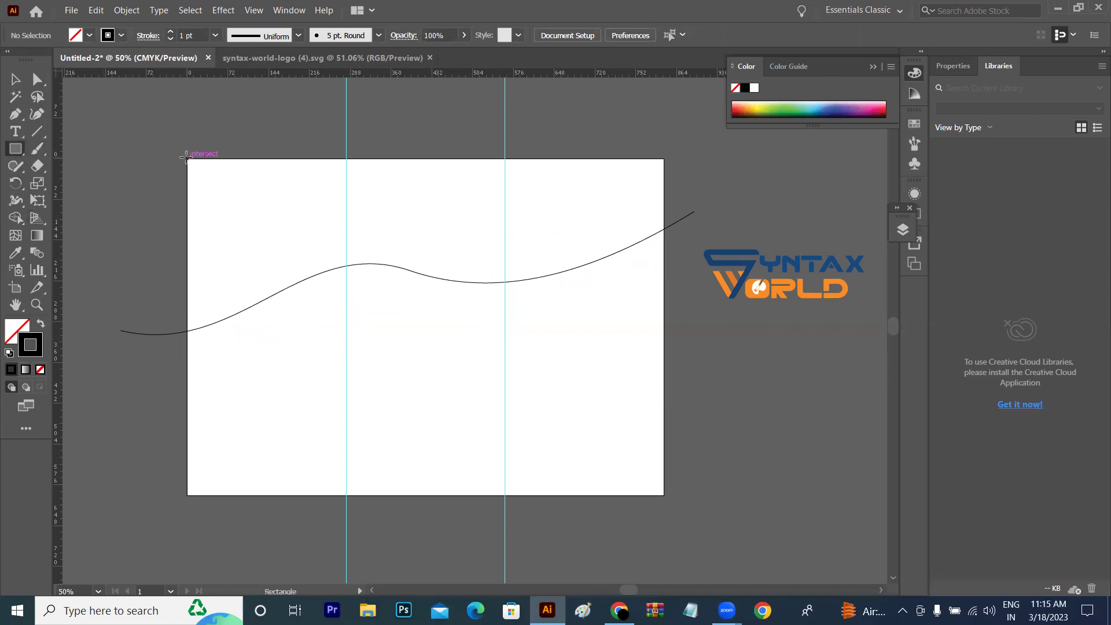
left_click_drag(187, 159, 664, 405)
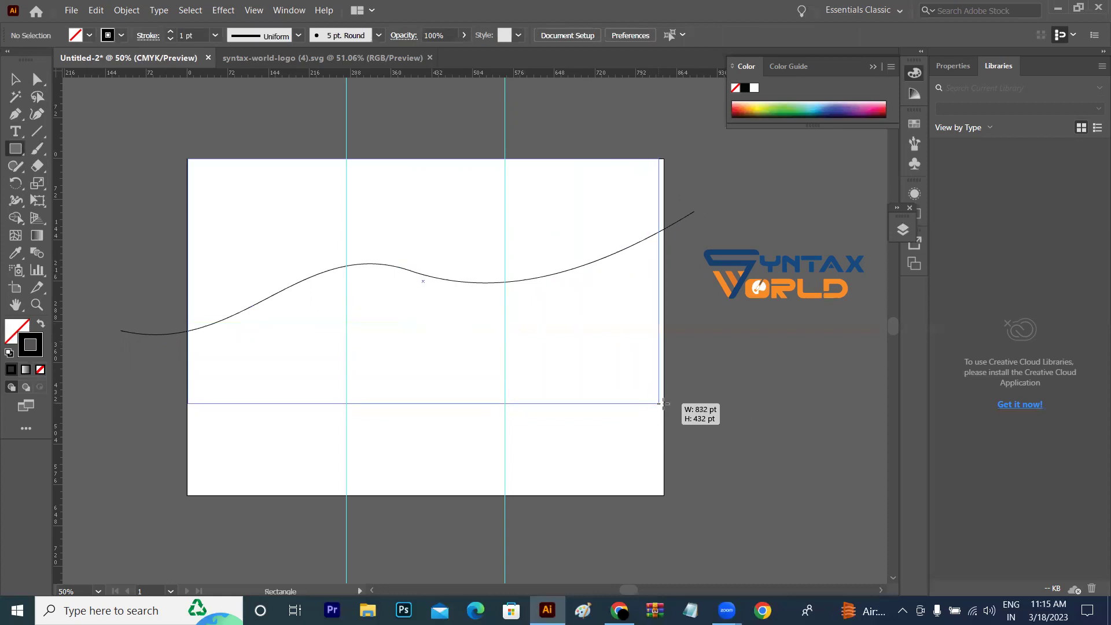
left_click(15, 79)
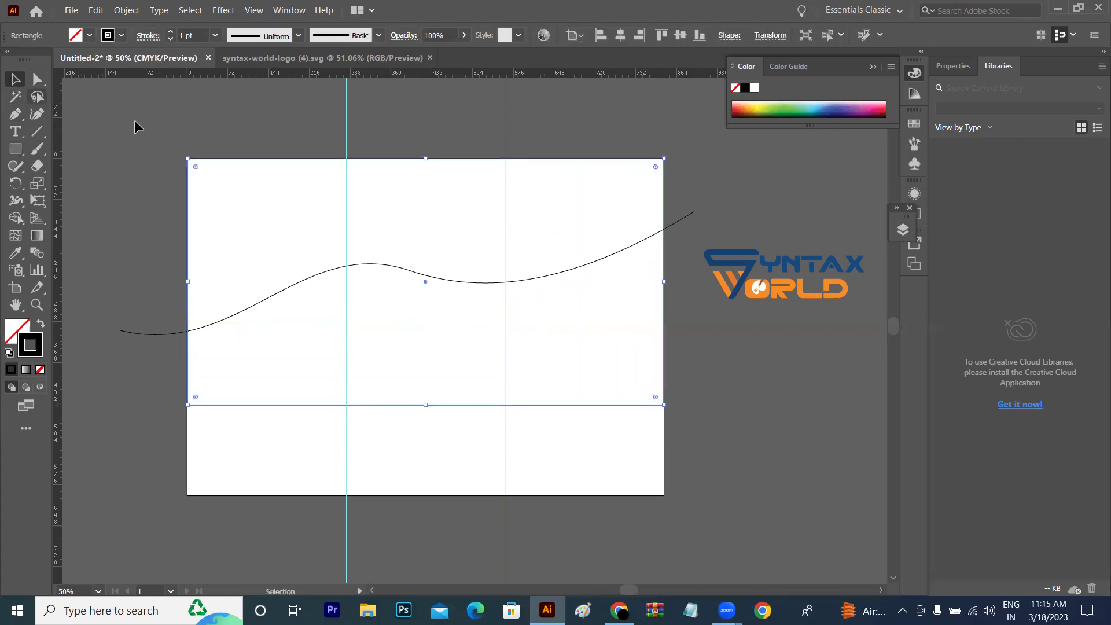
left_click(162, 238)
Give the rectangle a red fill and no stroke.
left_click(188, 207)
left_click(91, 36)
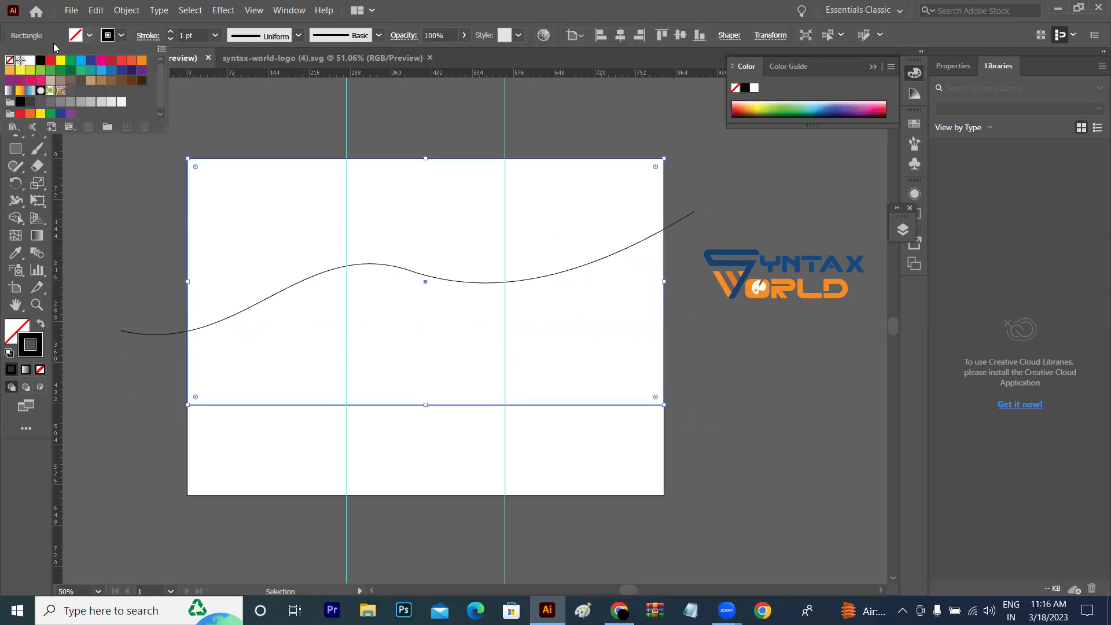
left_click(50, 61)
left_click(125, 36)
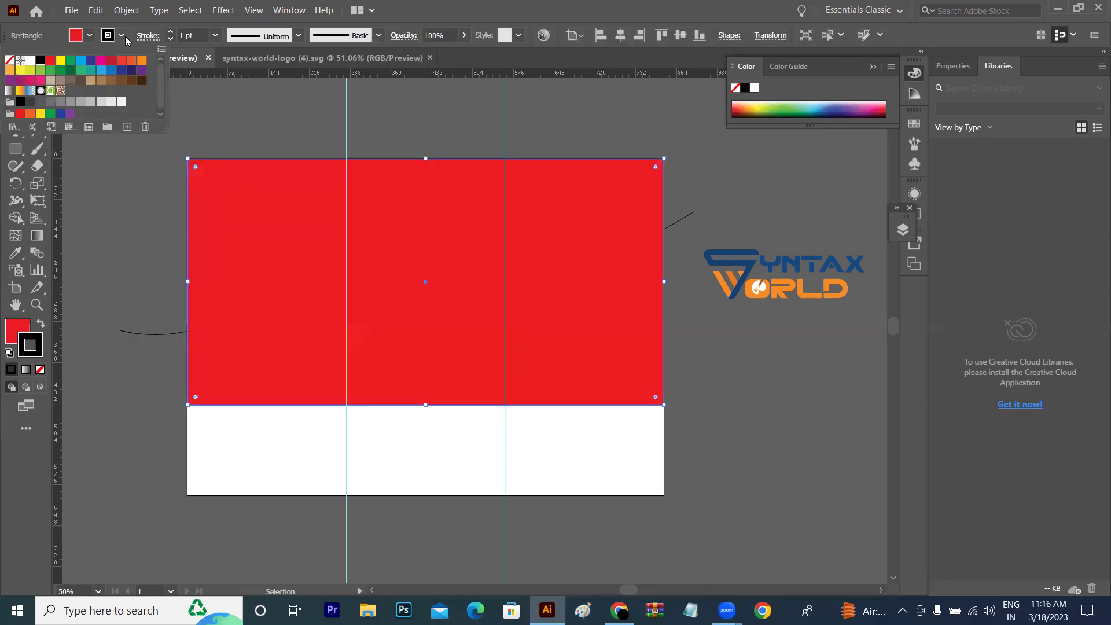
left_click(9, 60)
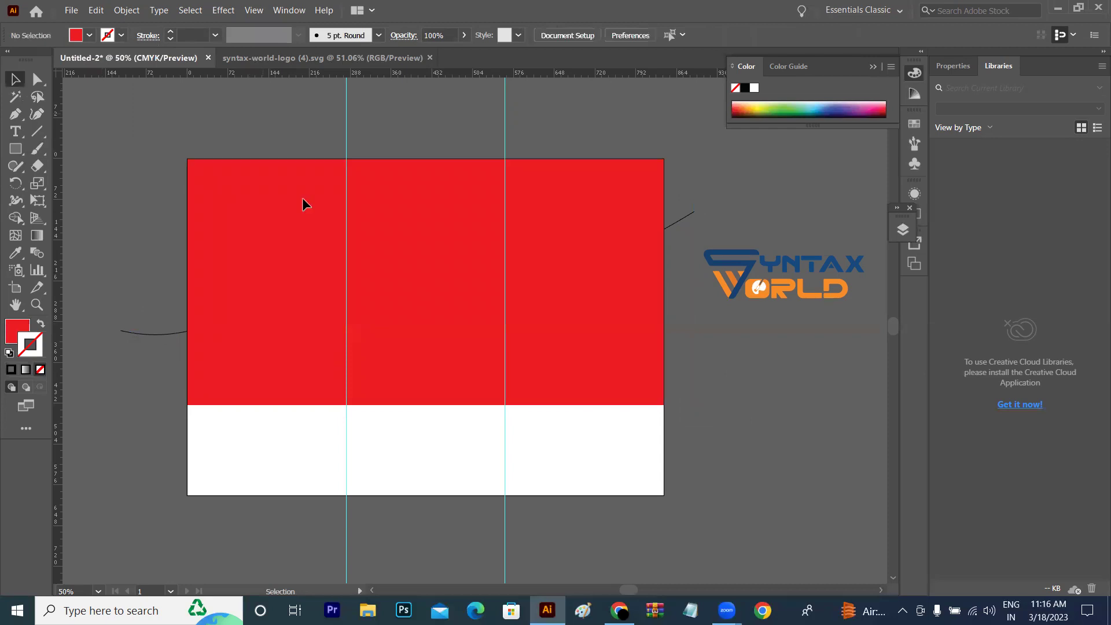
Divide the red rectangle along the curve with Pathfinder.
key("ctrl+a")
left_click(289, 11)
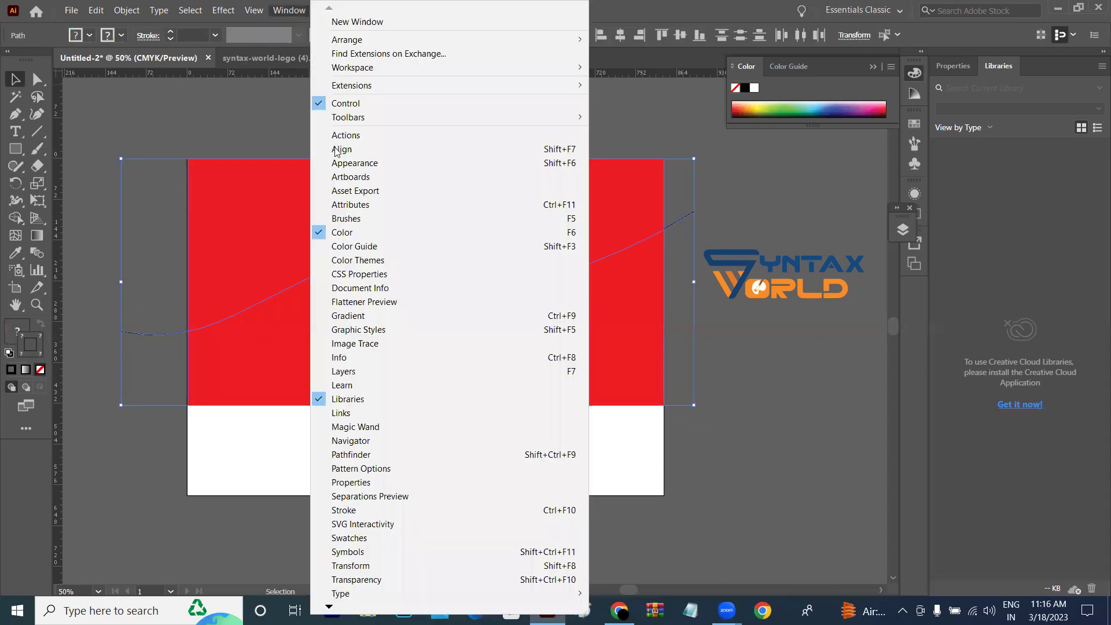
left_click(356, 455)
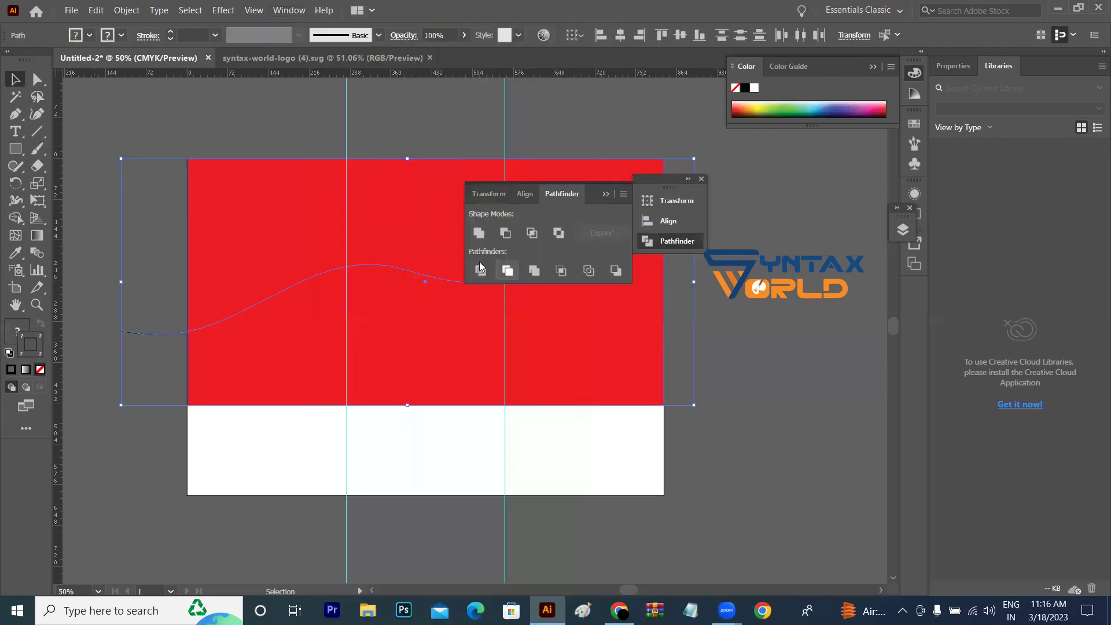
left_click(480, 271)
Ungroup the divided pieces and delete the lower red piece, leaving the wavy header.
right_click(731, 342)
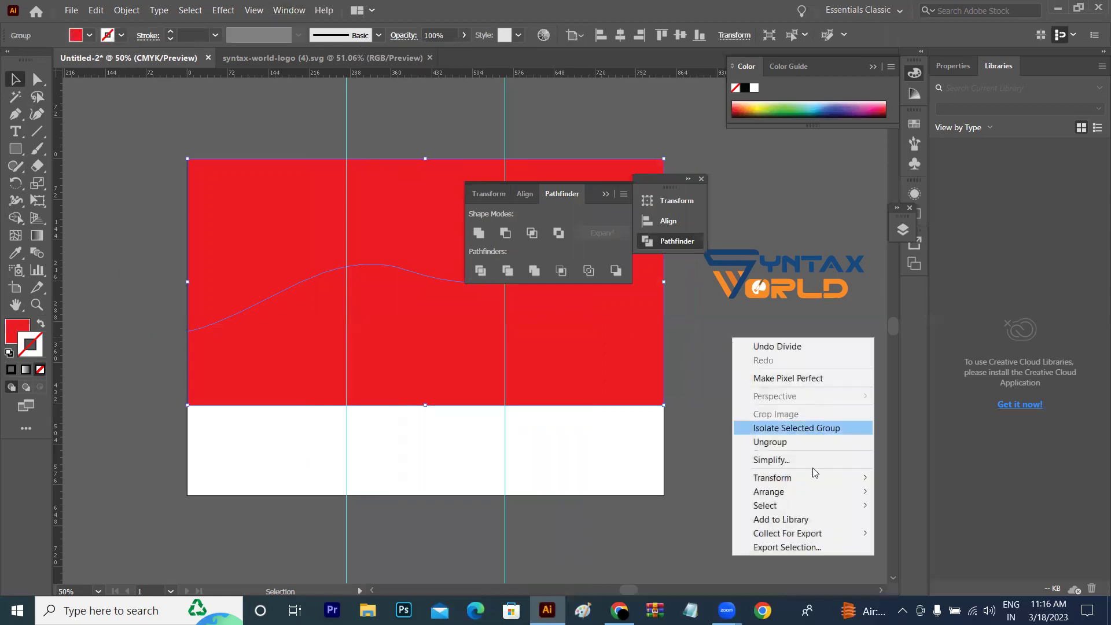
left_click(764, 440)
left_click_drag(380, 402, 298, 449)
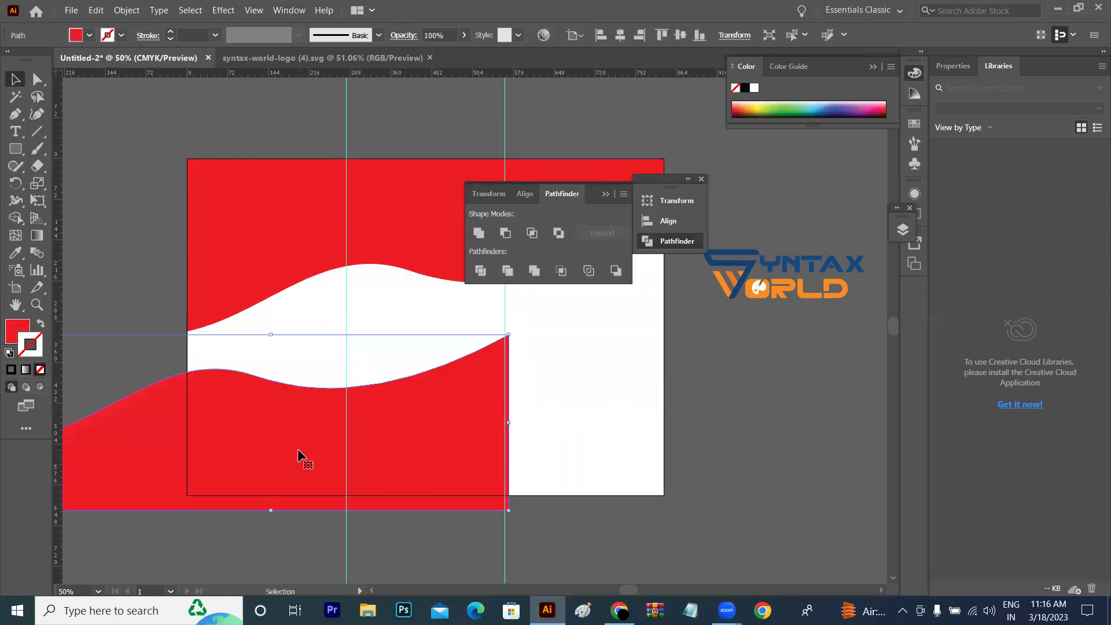
key("Delete")
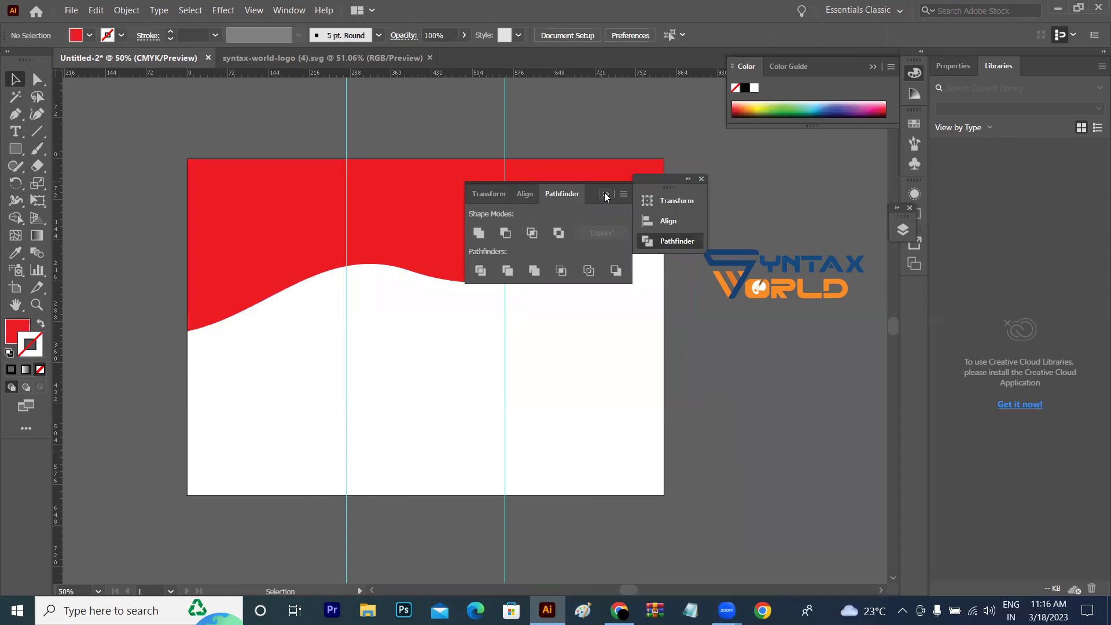
left_click(902, 180)
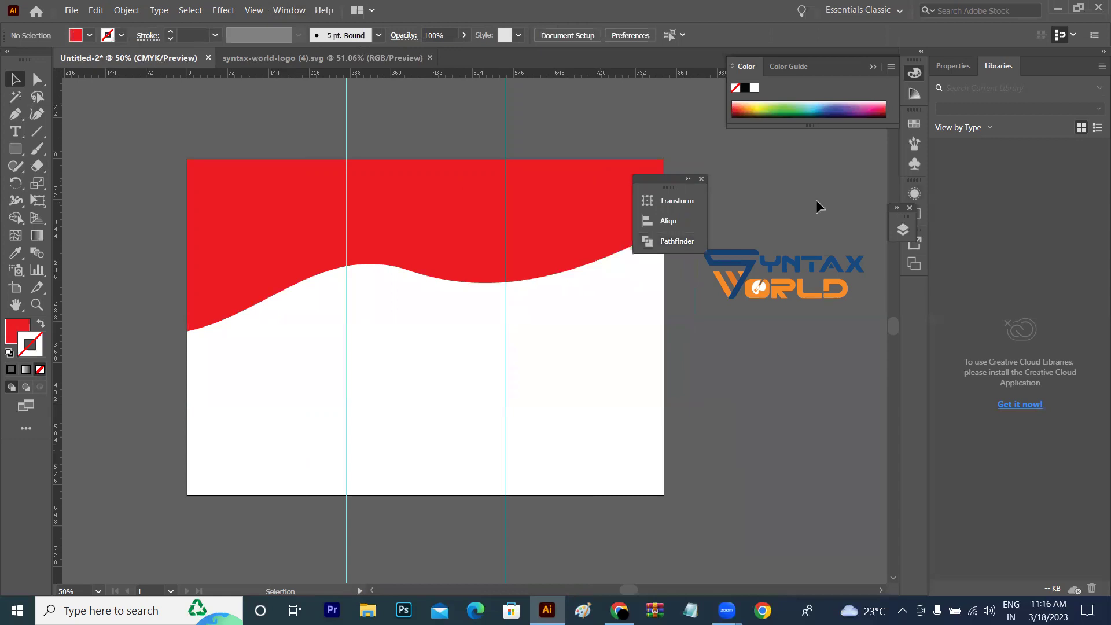
Eyedrop the logo's dark blue into the red wave, after undoing an accidental logo recolour.
left_click(781, 260)
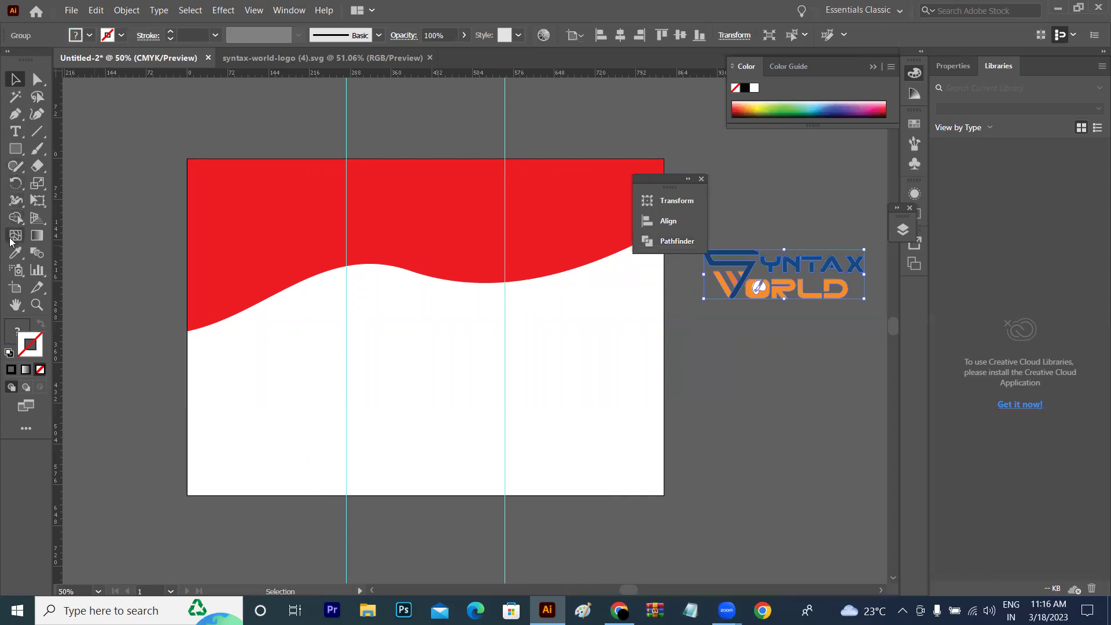
left_click(15, 253)
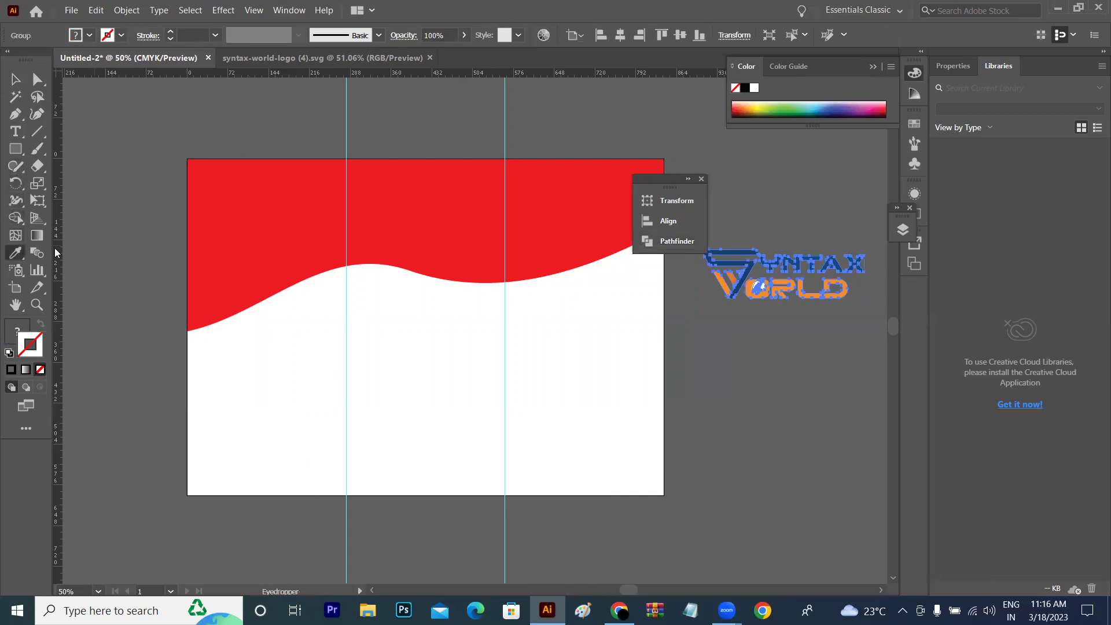
left_click(736, 250)
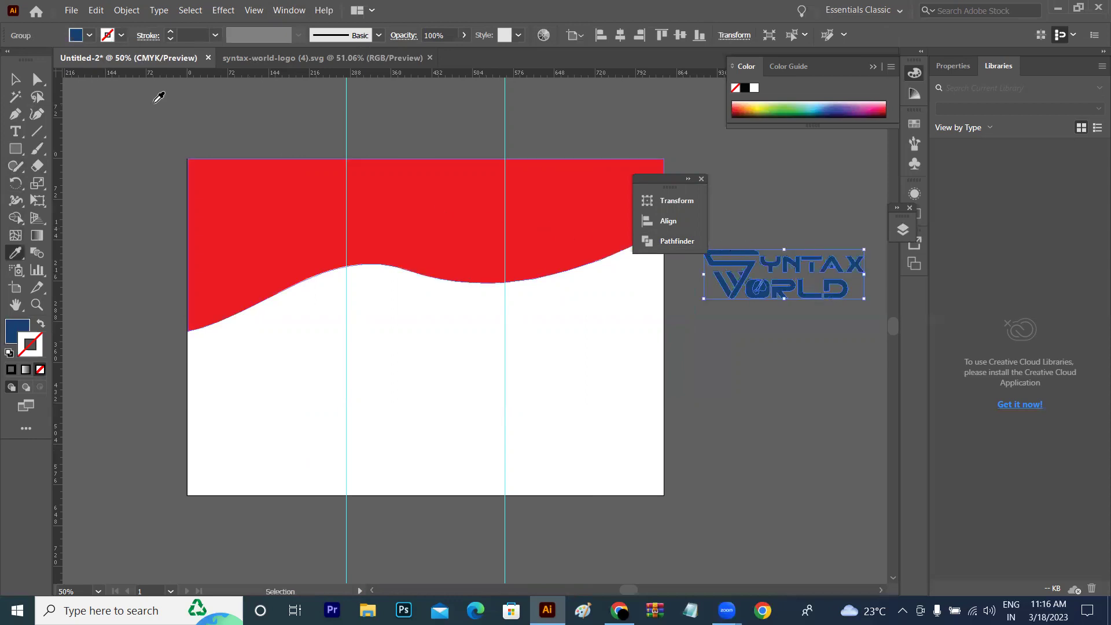
key("ctrl+z")
left_click(15, 79)
left_click(311, 206)
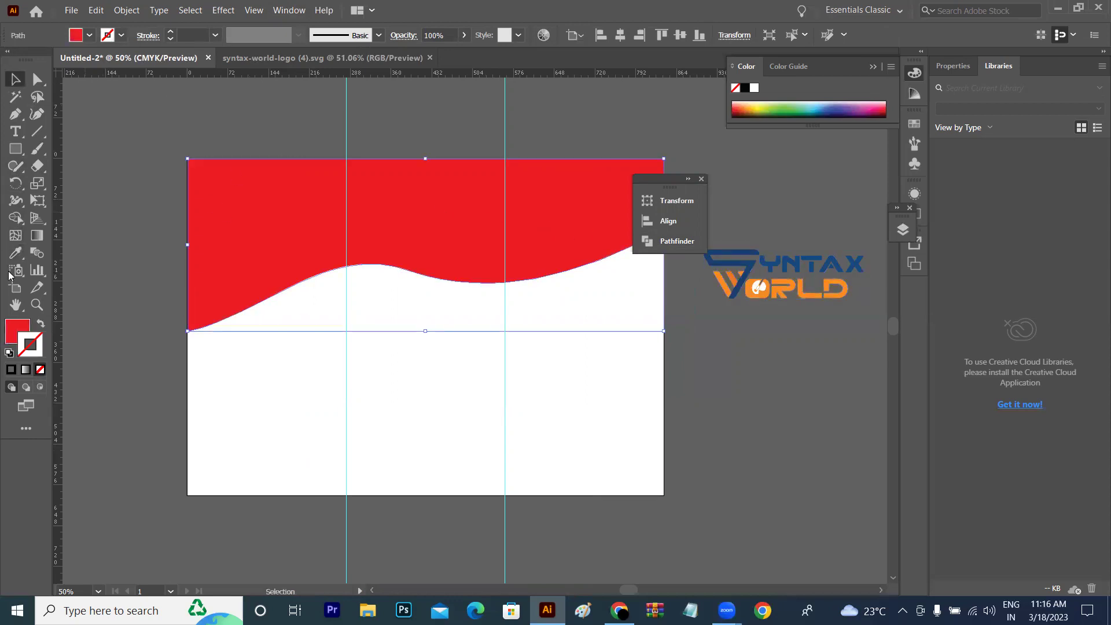
left_click(15, 253)
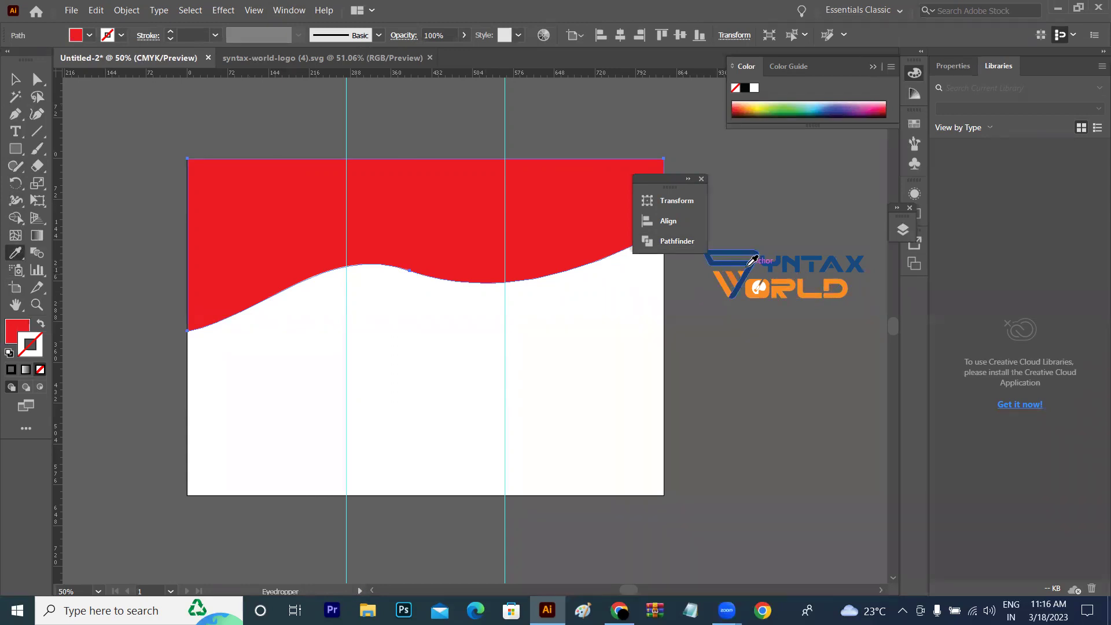
left_click(751, 264)
left_click(15, 79)
left_click(203, 120)
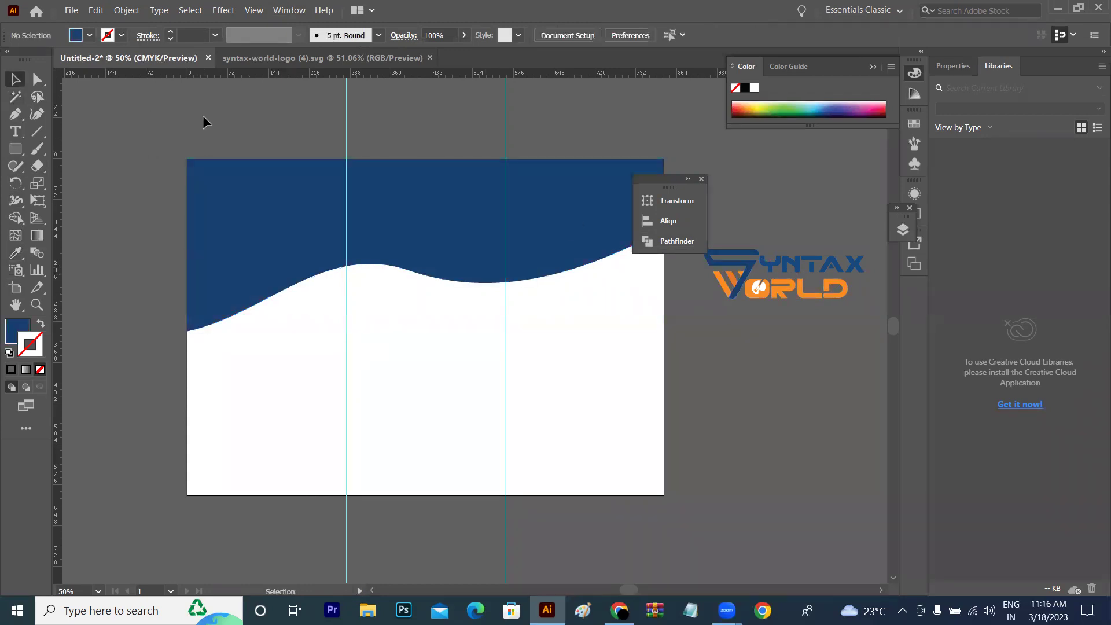
Expand, collapse and then close the floating shape-combining panel group.
left_click(693, 179)
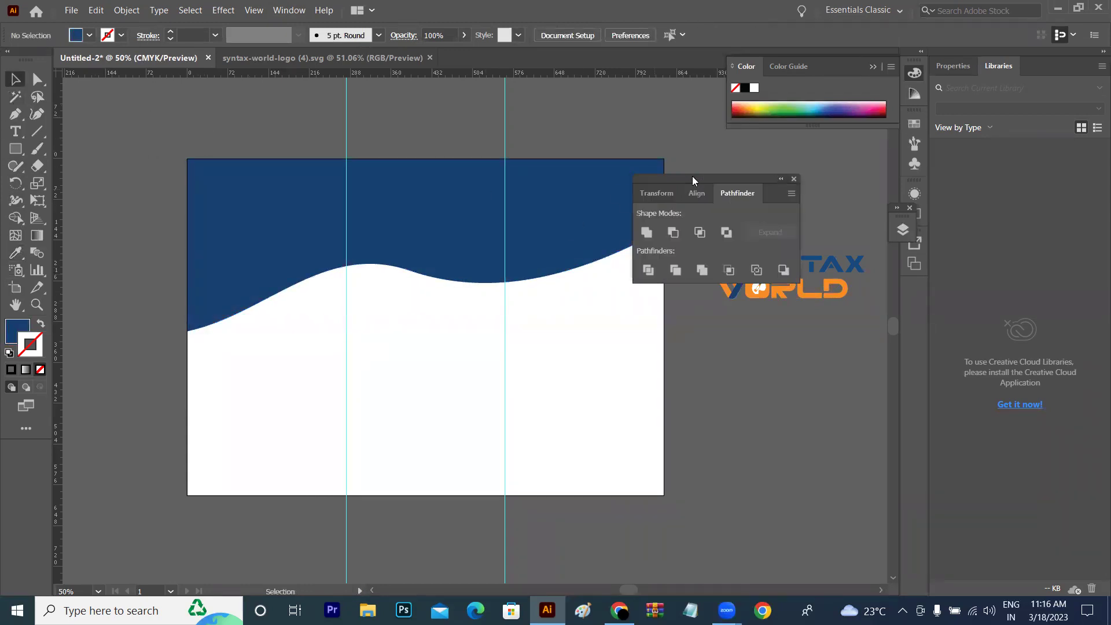
left_click(781, 180)
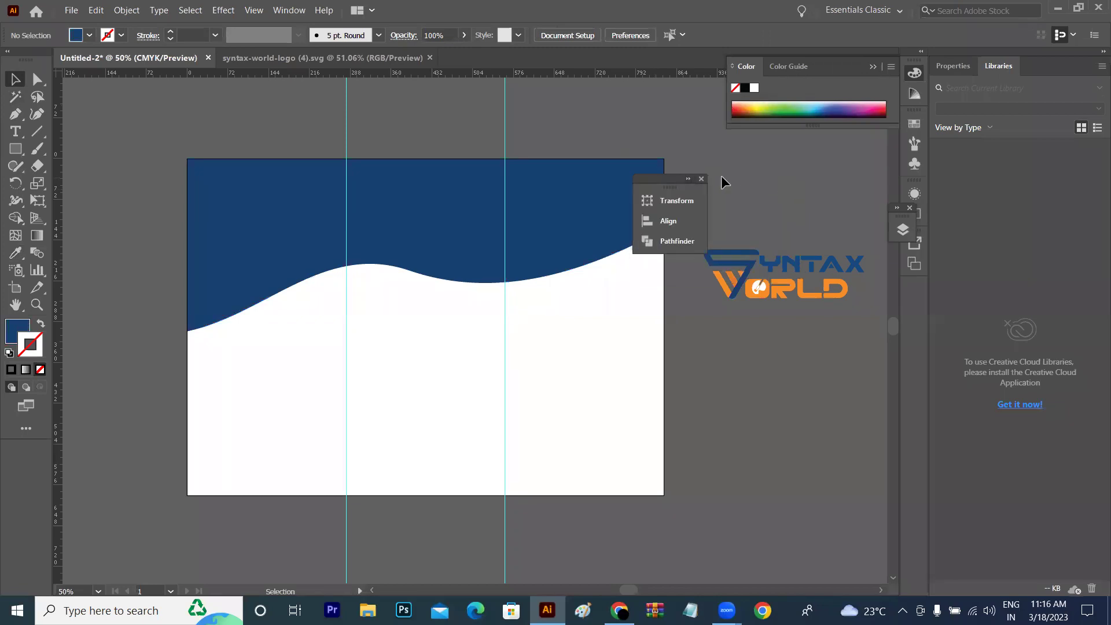
left_click(700, 179)
Drag the direction handles at the wave's right anchor to smooth and deepen its lower curve.
left_click(587, 203)
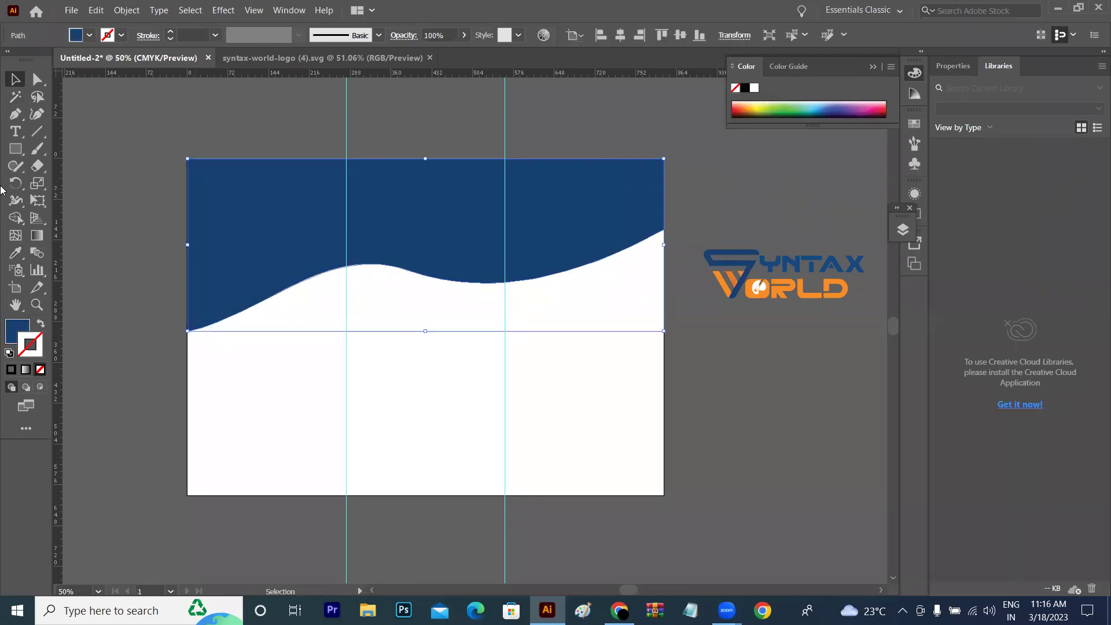
left_click(37, 80)
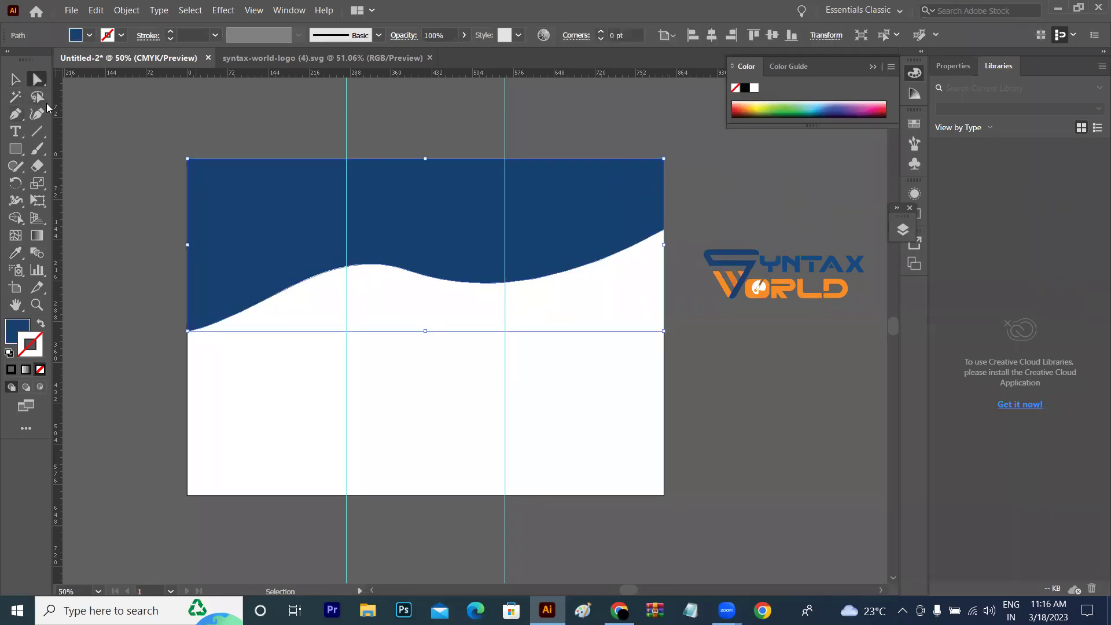
left_click(664, 229)
left_click_drag(577, 277, 590, 284)
left_click_drag(491, 300, 482, 302)
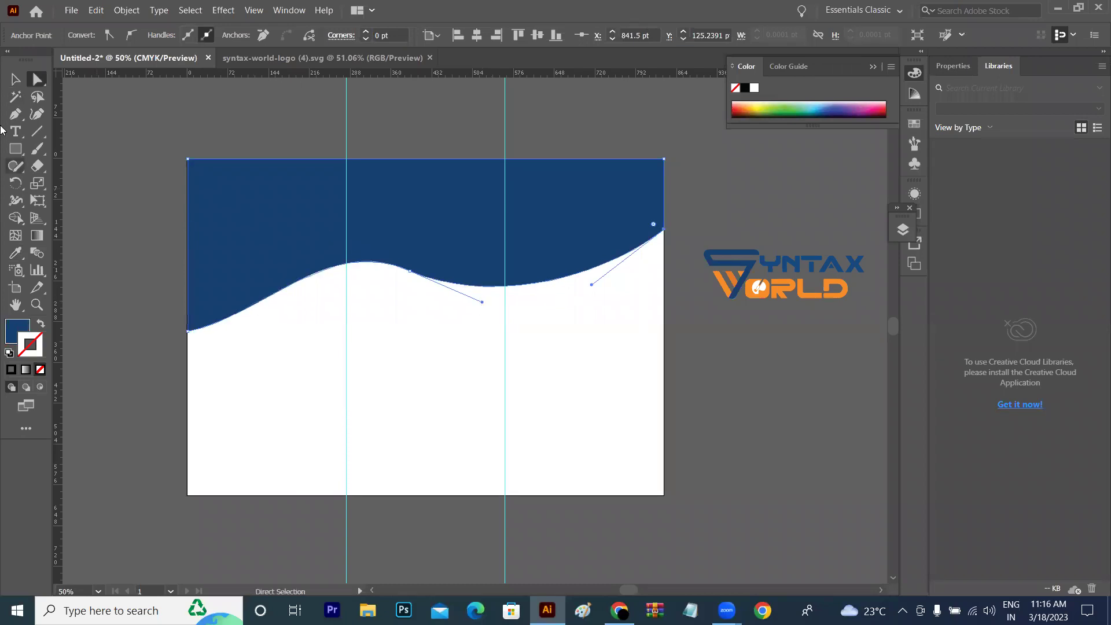
left_click(15, 79)
left_click(152, 167)
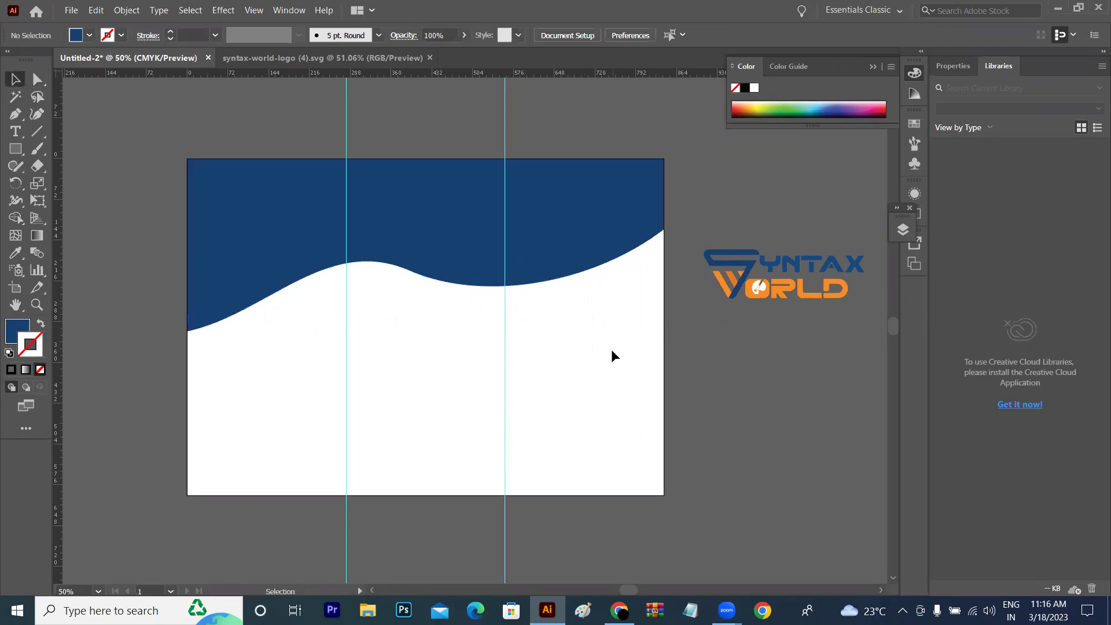
Draw a dark blue rectangle covering the whole artboard.
left_click(15, 149)
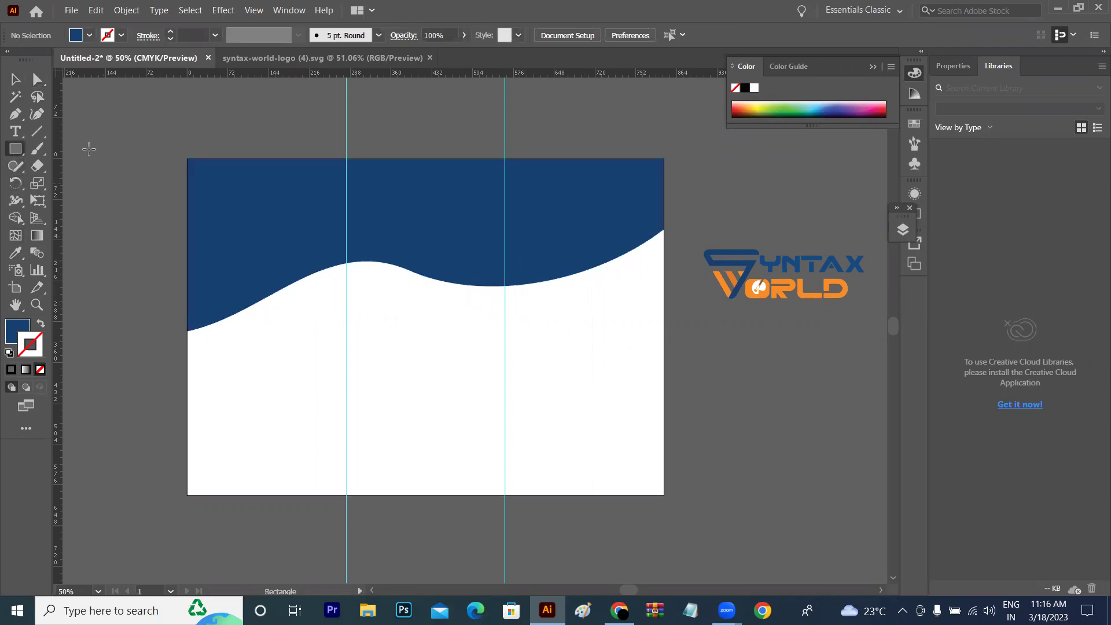
left_click_drag(188, 155, 664, 495)
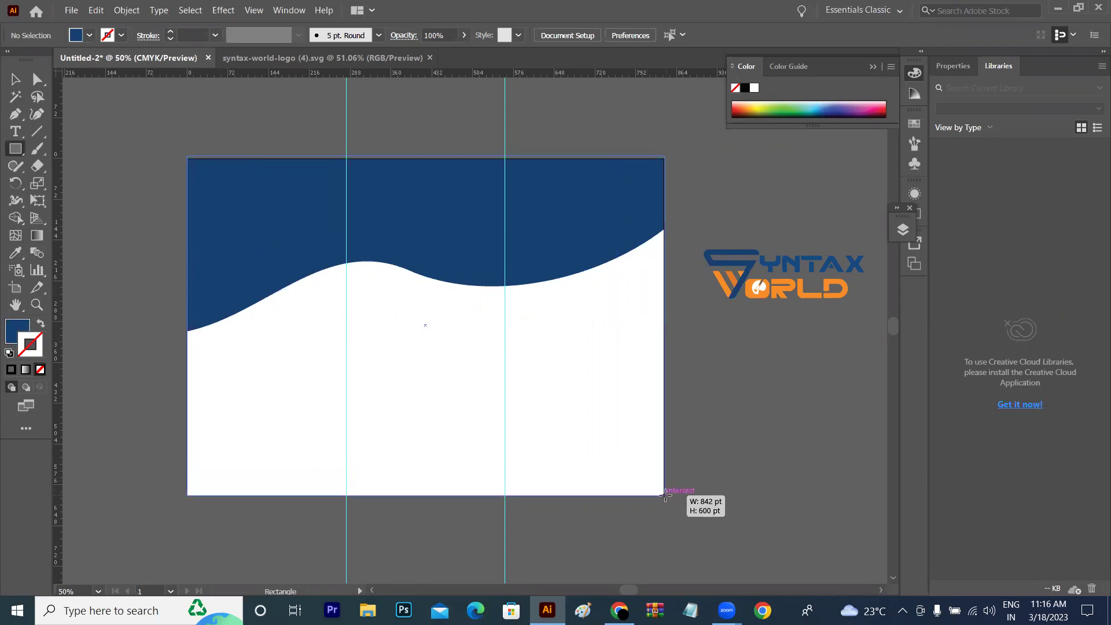
left_click_drag(664, 496, 665, 496)
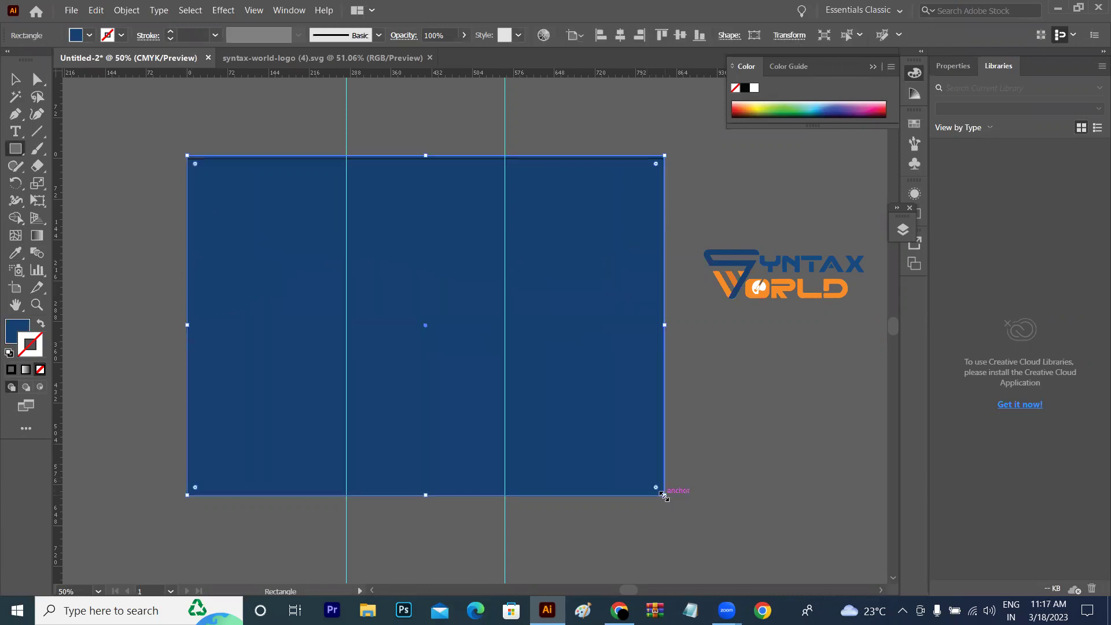
left_click(15, 83)
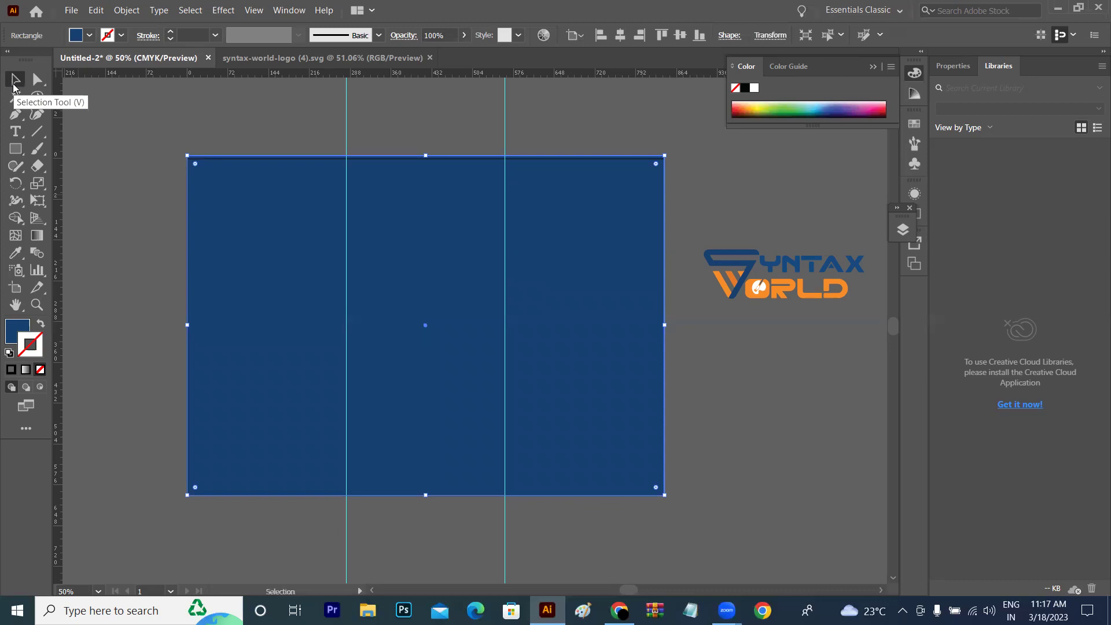
Paste a copy of the wave on top and fill it white.
key("ctrl+v")
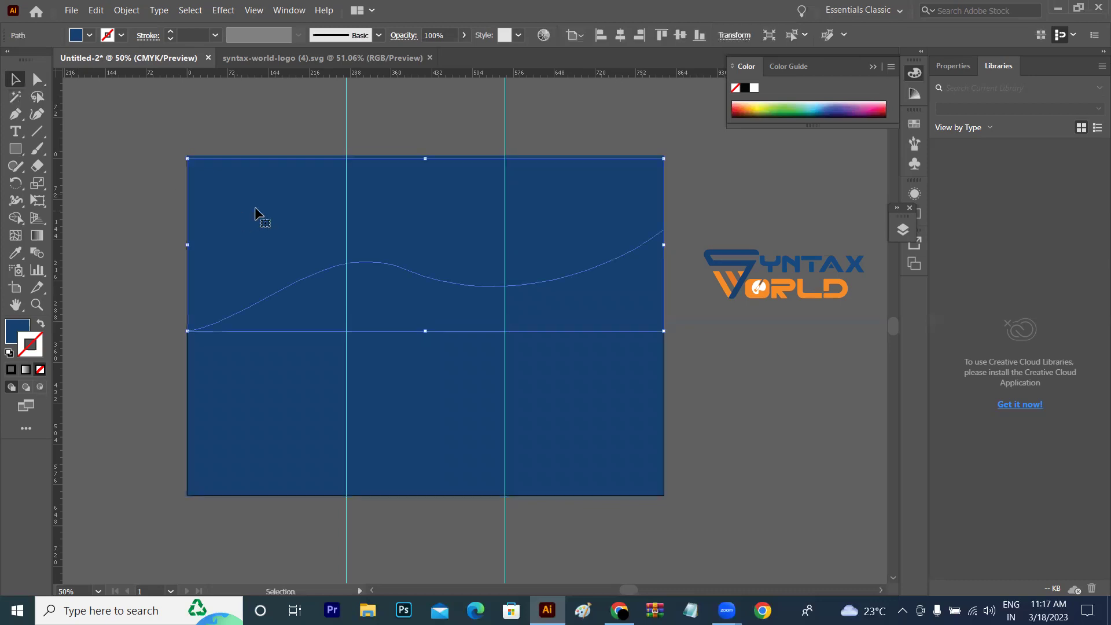
left_click(89, 36)
left_click(26, 65)
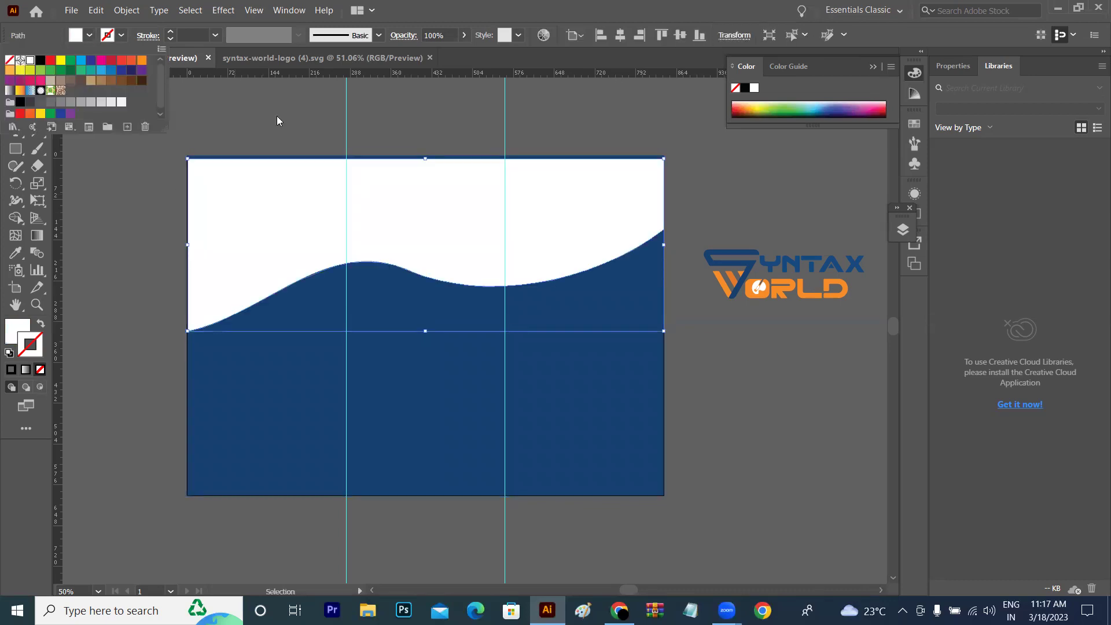
left_click(276, 114)
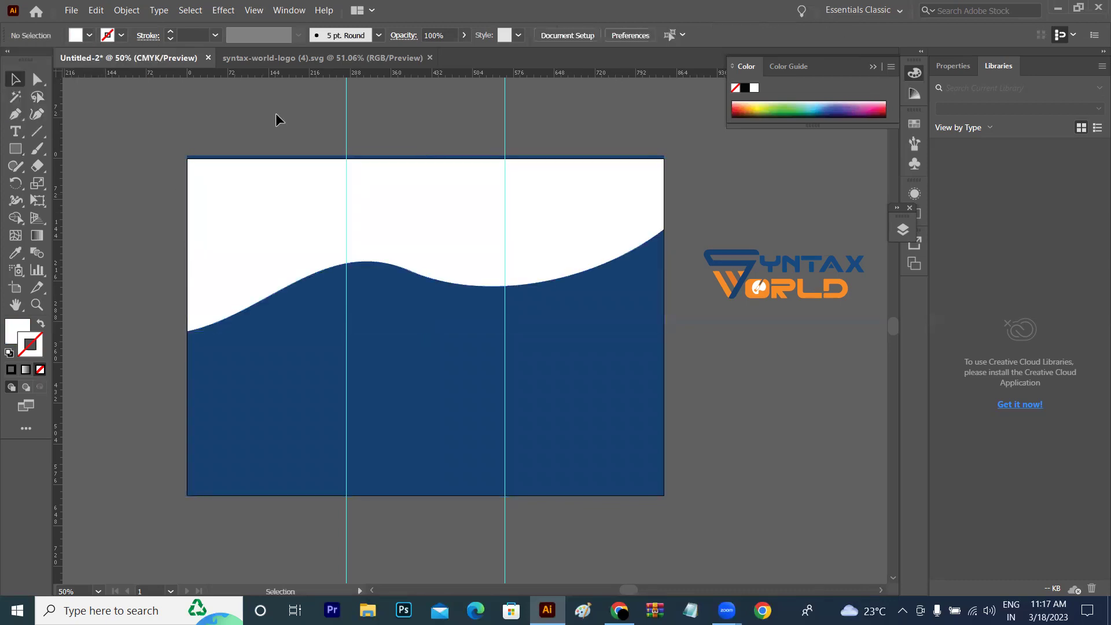
Snap the blue rectangle's top edge to the artboard, then select the white wave.
left_click(272, 157)
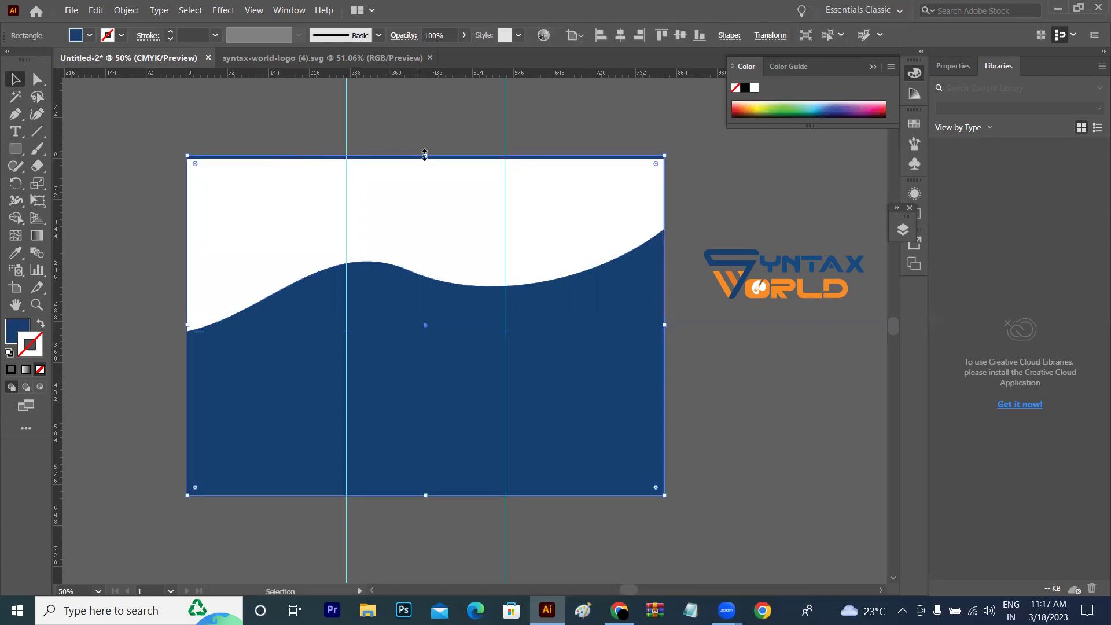
left_click_drag(425, 154, 426, 159)
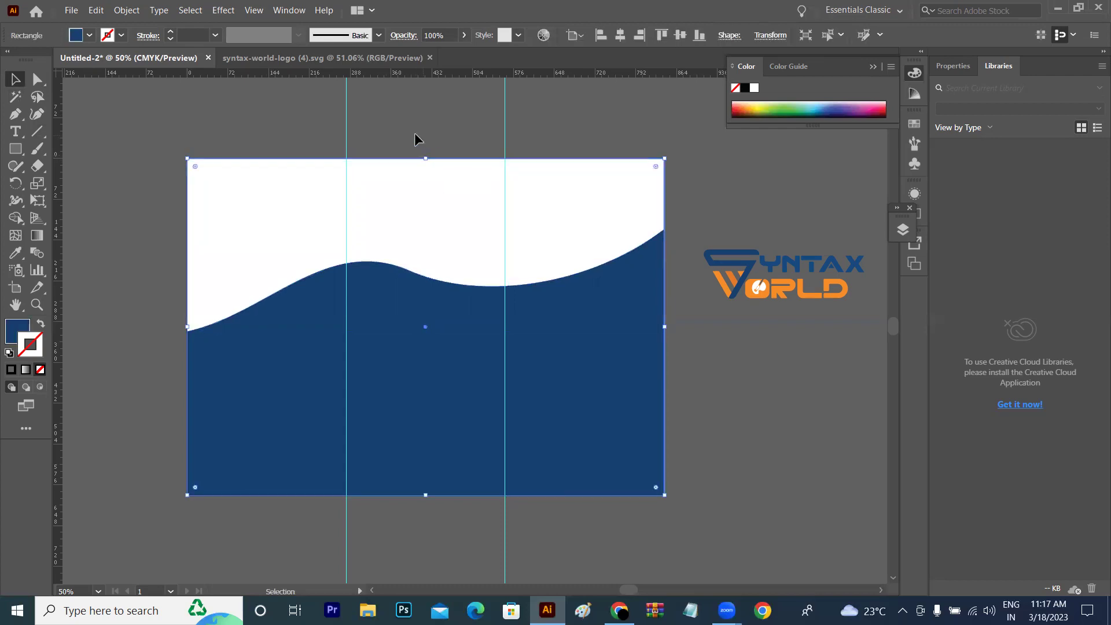
left_click(414, 133)
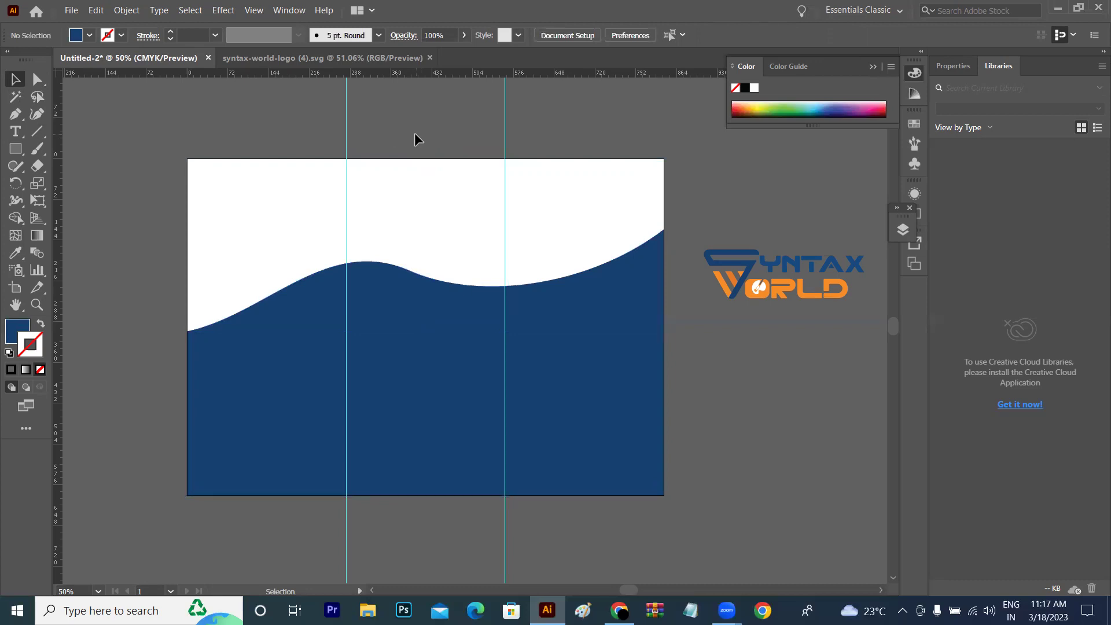
left_click(427, 175)
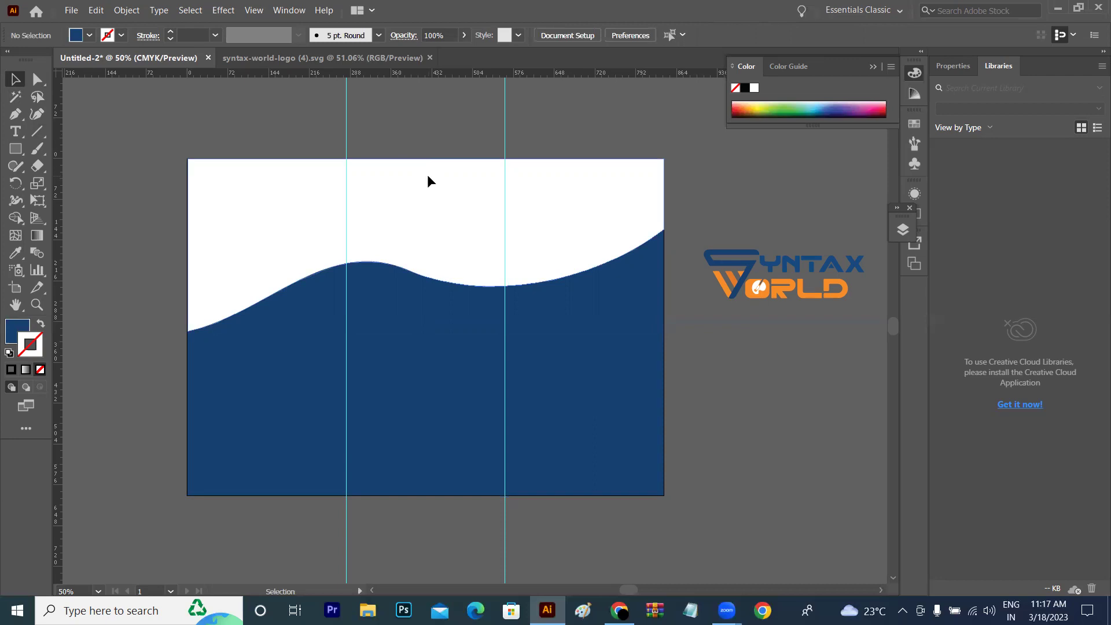
Remove the blue background rectangle so the dark blue wave sits over white, and select it.
left_click(377, 377)
key("Delete")
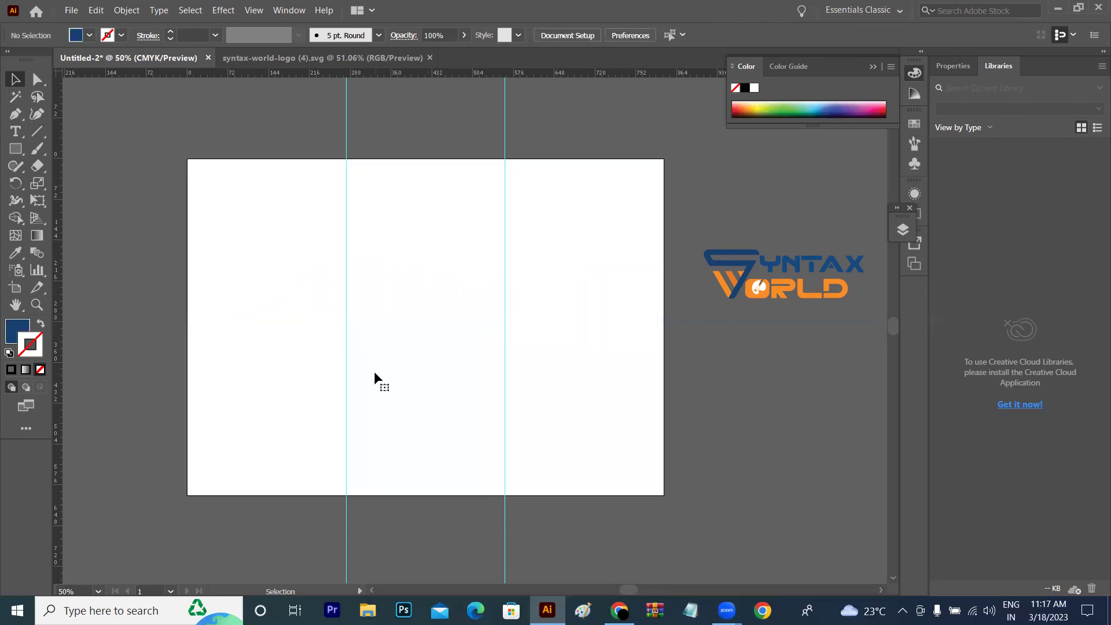
key("ctrl+z")
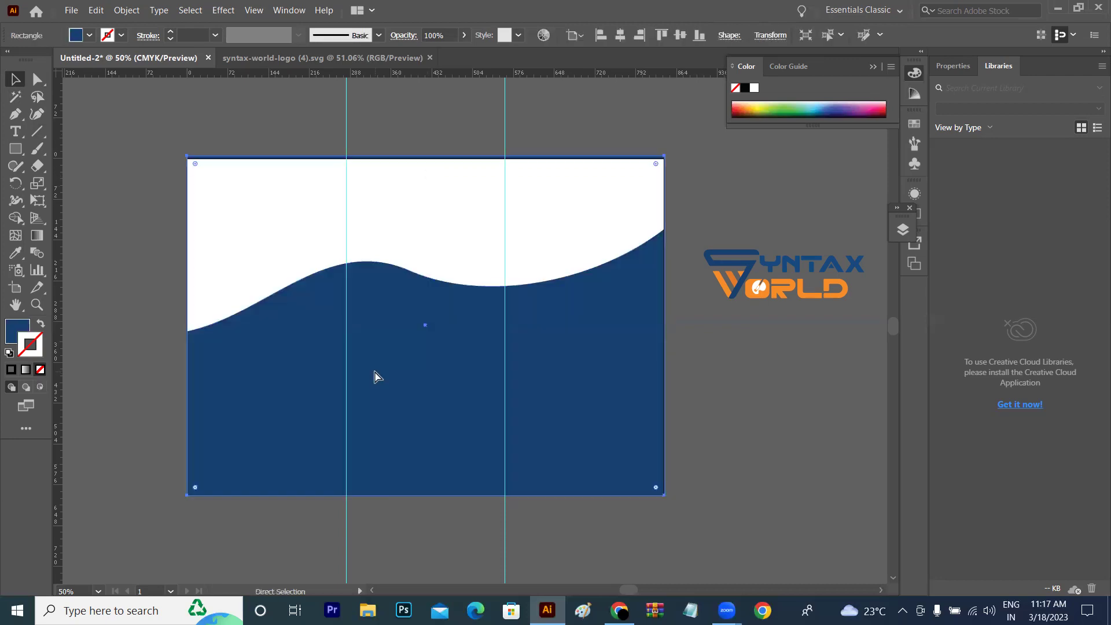
key("ctrl+z")
key("ctrl+z")
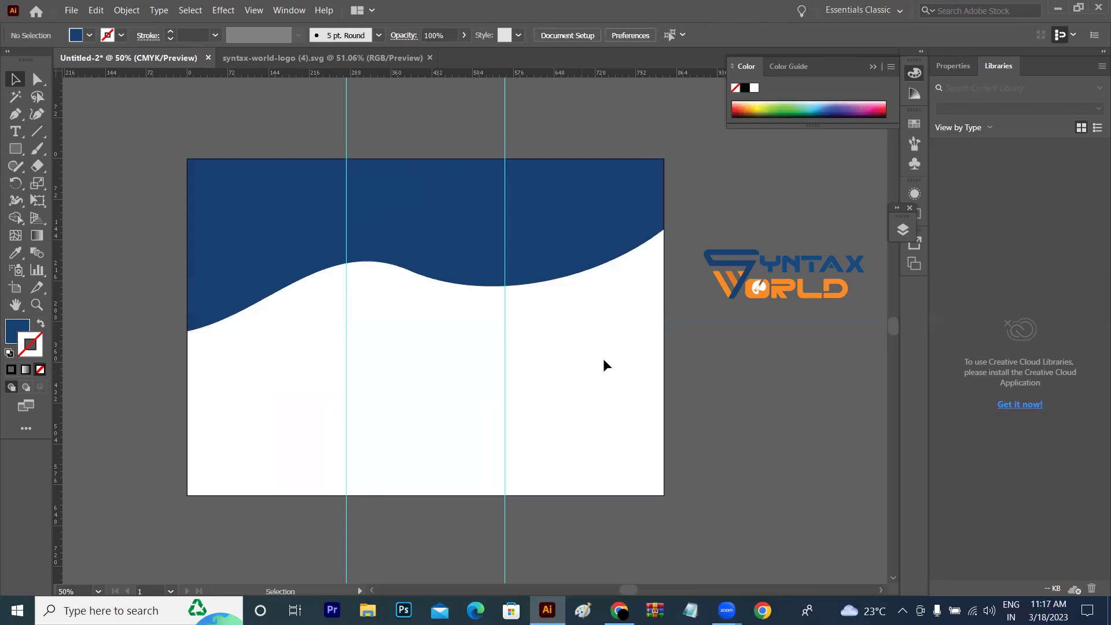
left_click(566, 256)
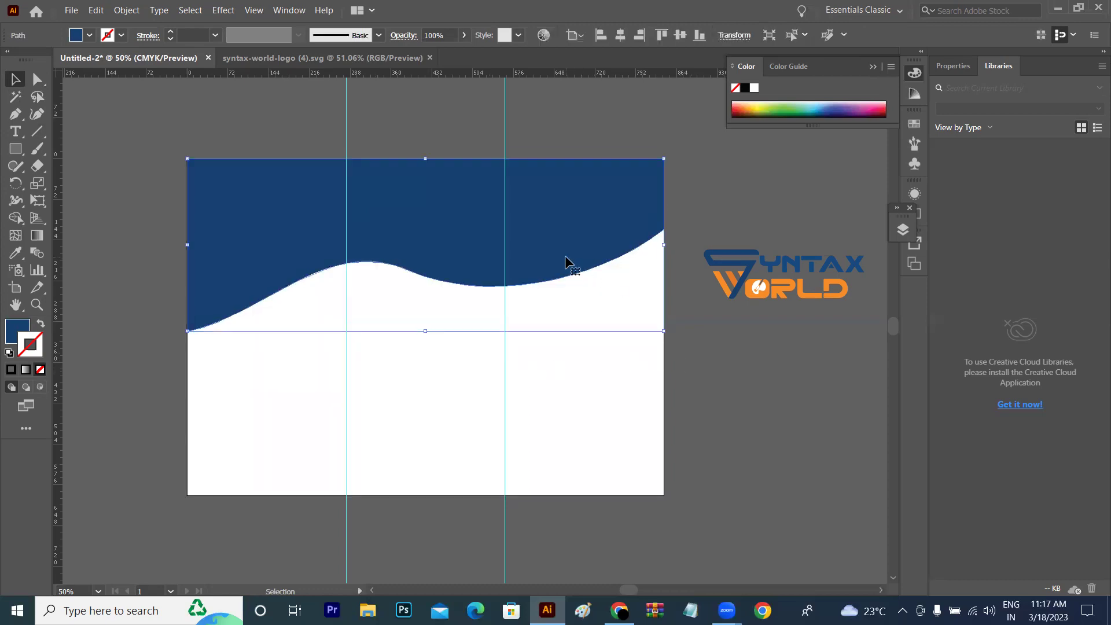
key("a")
key("v")
Eyedrop the logo's orange onto a wave copy and nudge it down below the blue wave.
left_click(17, 330)
left_click(16, 253)
left_click(773, 289)
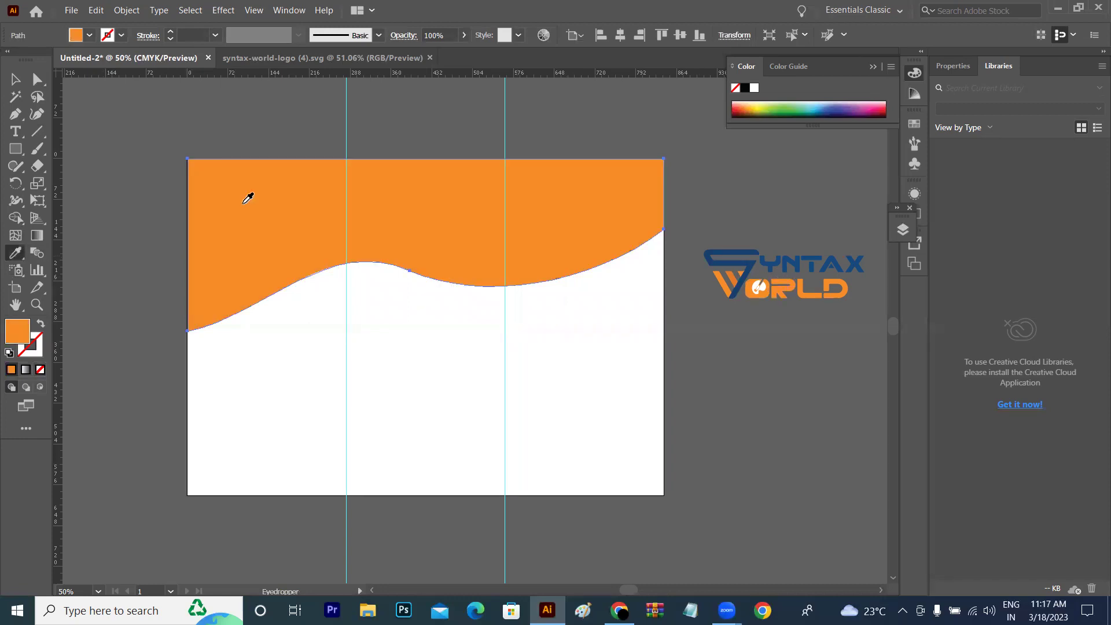
left_click(15, 81)
key("ctrl+z")
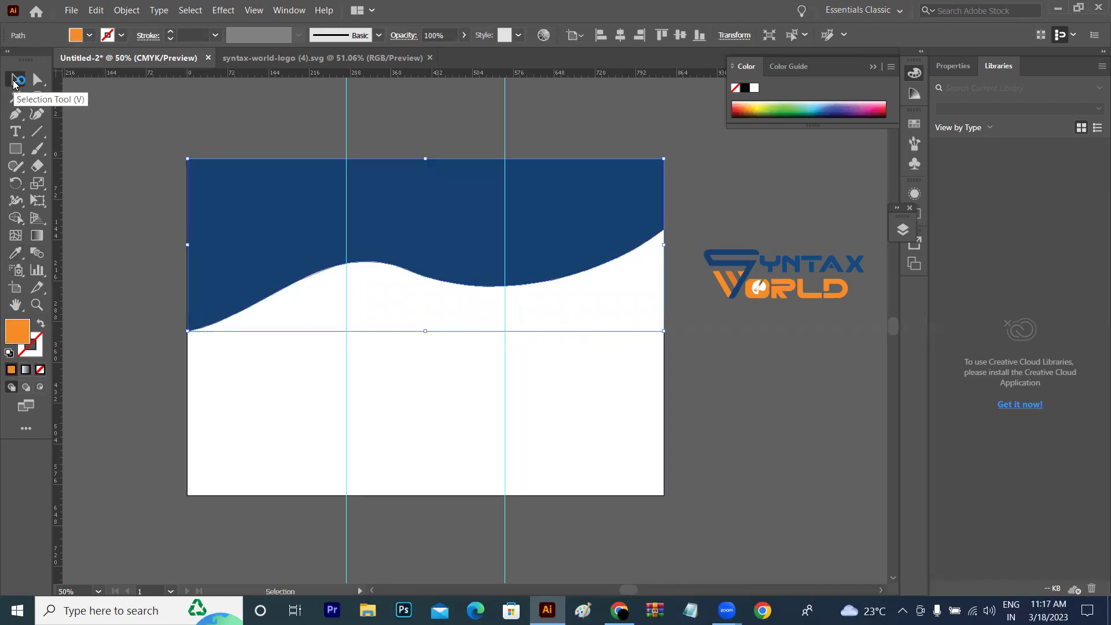
key("Down")
key("Down")
key("Down")
key("Down")
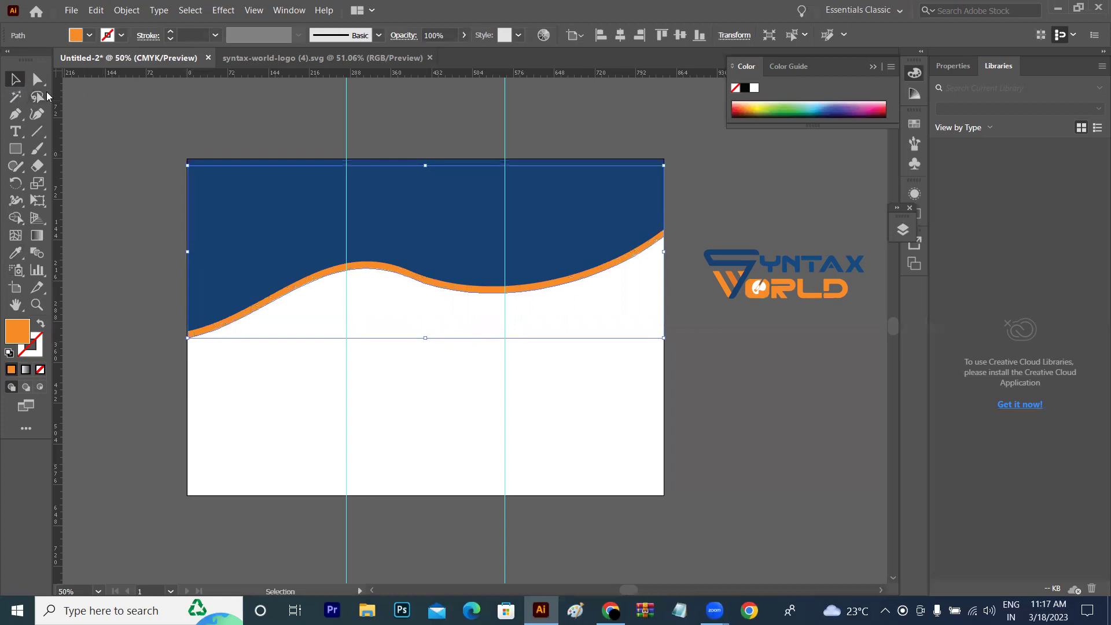
Move the orange wave's top-right anchor up so the band tapers into the blue wave.
left_click(37, 80)
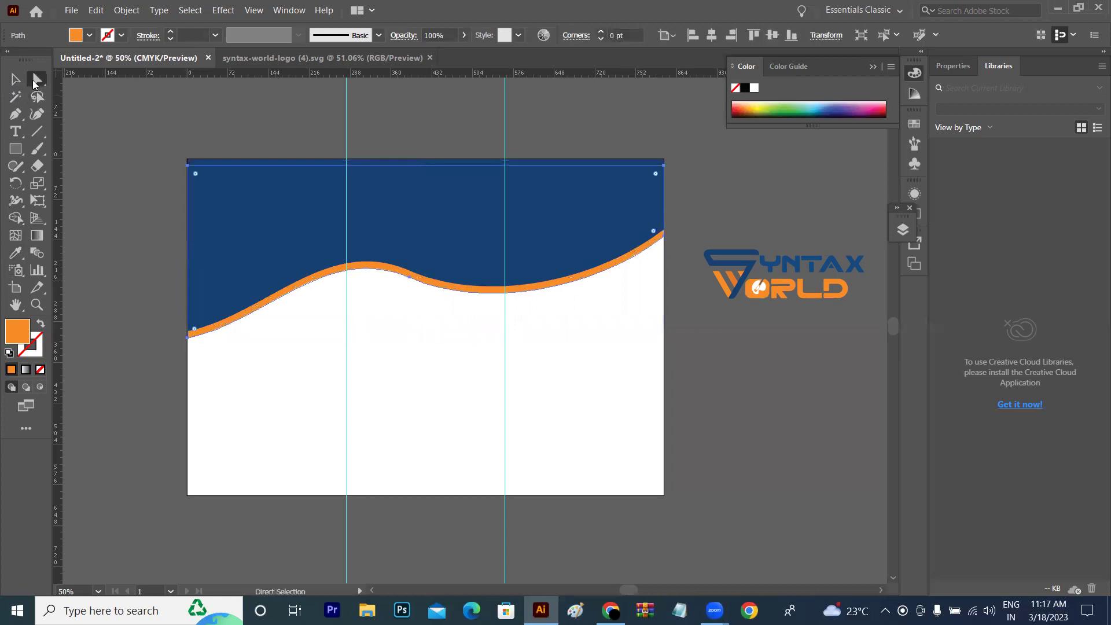
left_click(664, 235)
left_click_drag(665, 236, 666, 234)
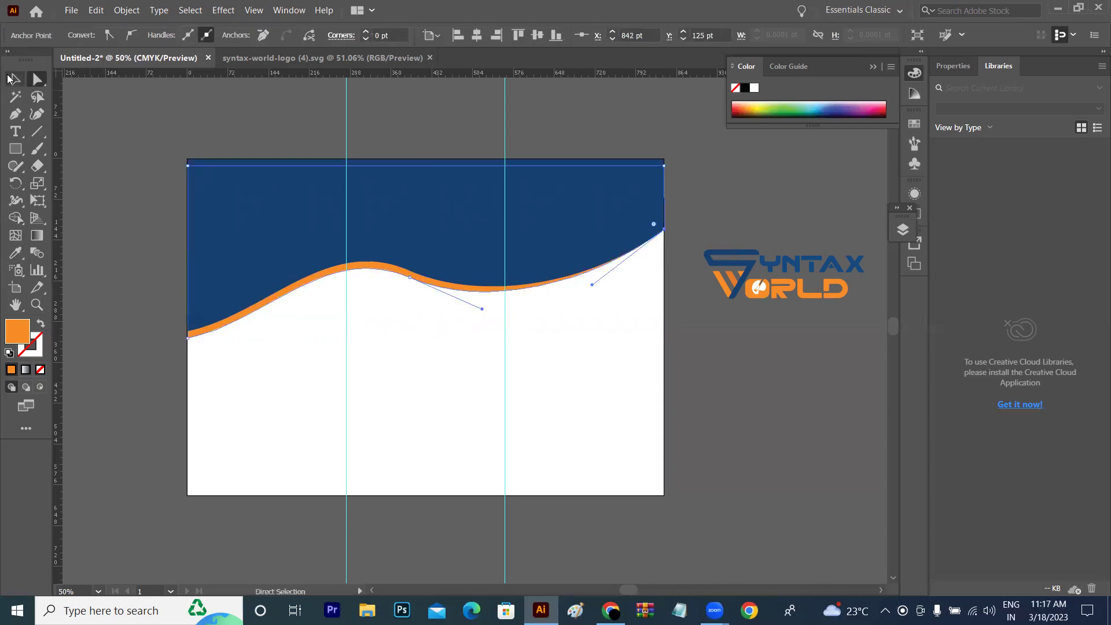
left_click(17, 82)
left_click(111, 131)
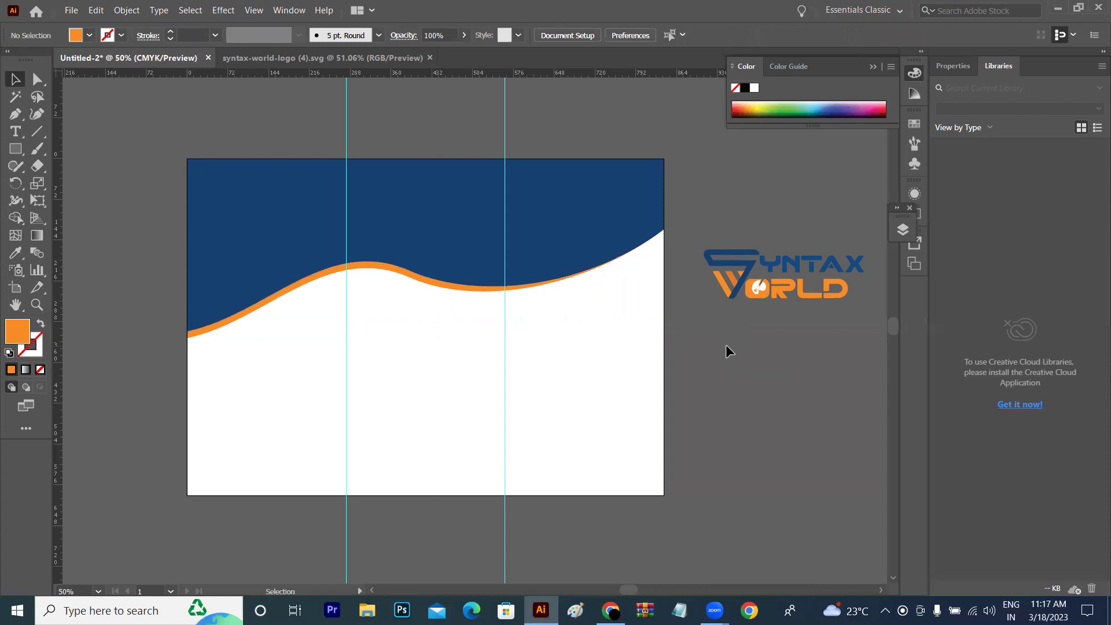
left_click(17, 153)
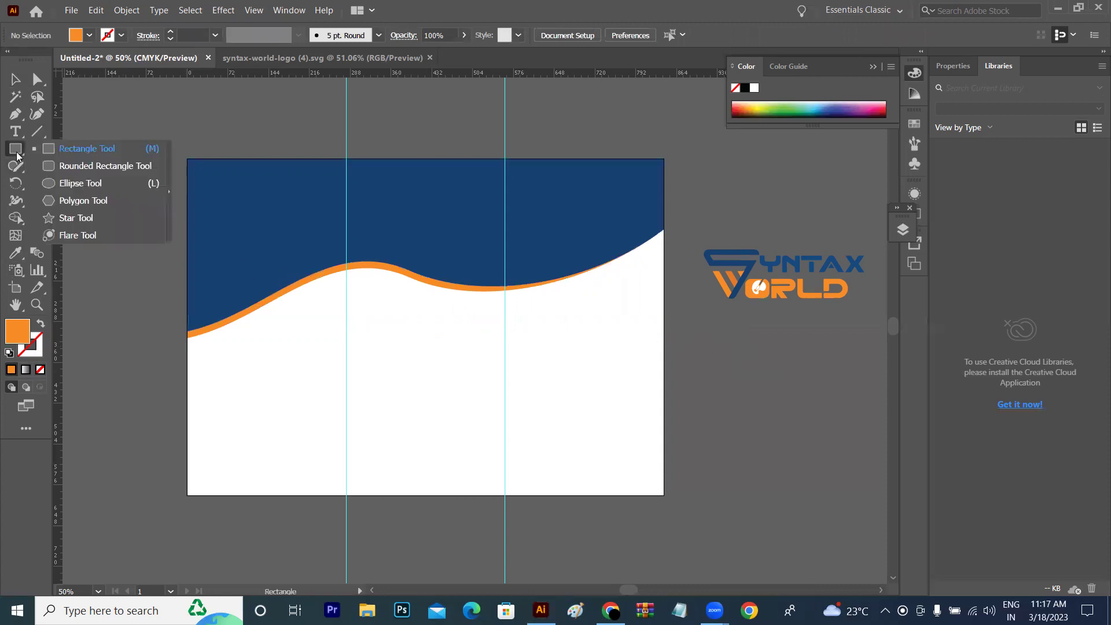
Draw an orange square of about 226 × 226 pt in the right panel, overlapping the wave.
left_click(89, 150)
left_click_drag(591, 304, 633, 372)
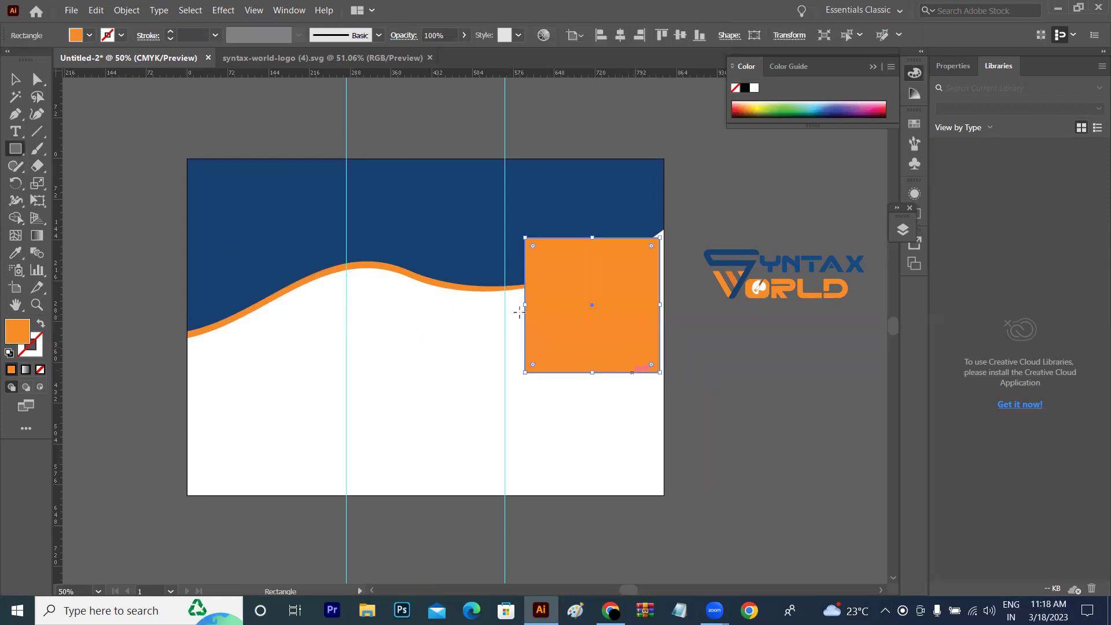
left_click(15, 79)
left_click_drag(603, 267, 600, 245)
left_click_drag(662, 216, 654, 218)
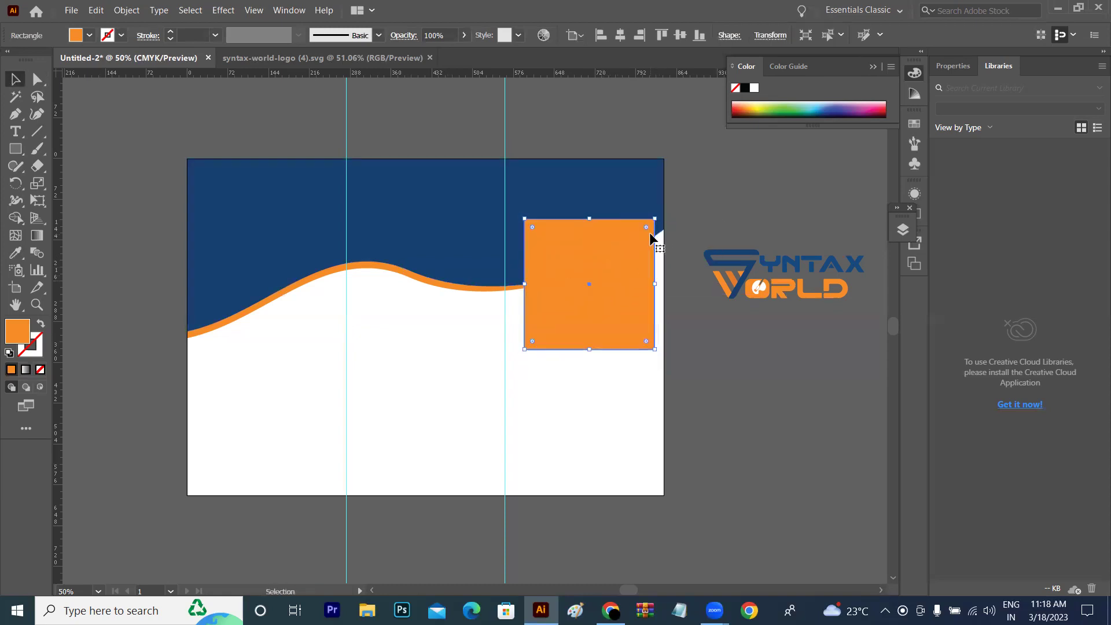
key("ctrl+equal")
scroll(621, 174, "down", 3)
left_click_drag(605, 203, 599, 225)
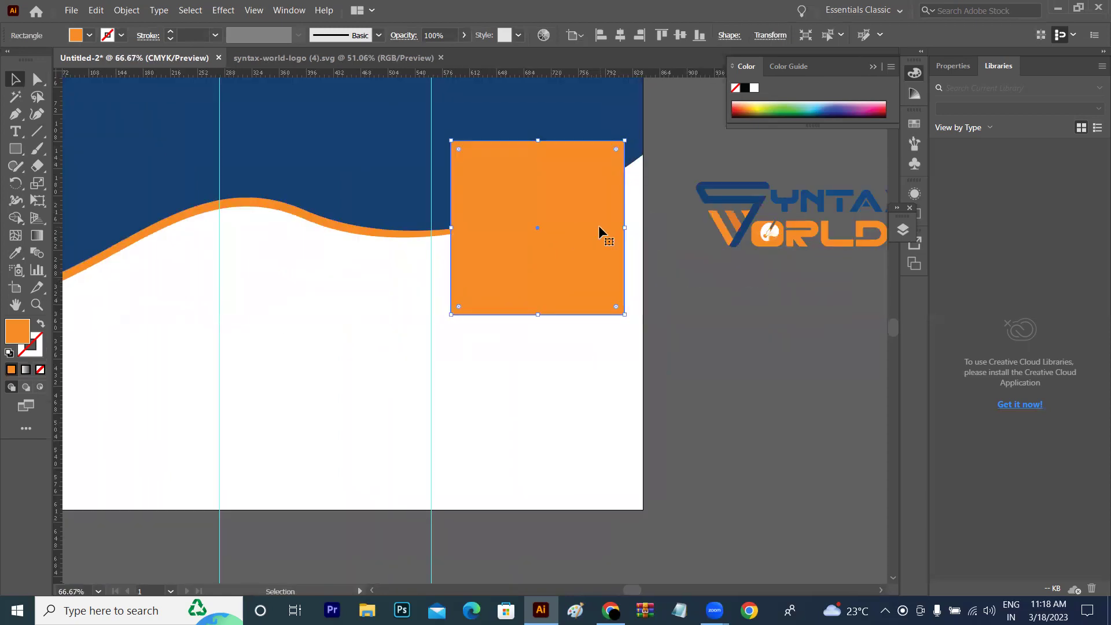
left_click(714, 289)
left_click(600, 255)
left_click(768, 387)
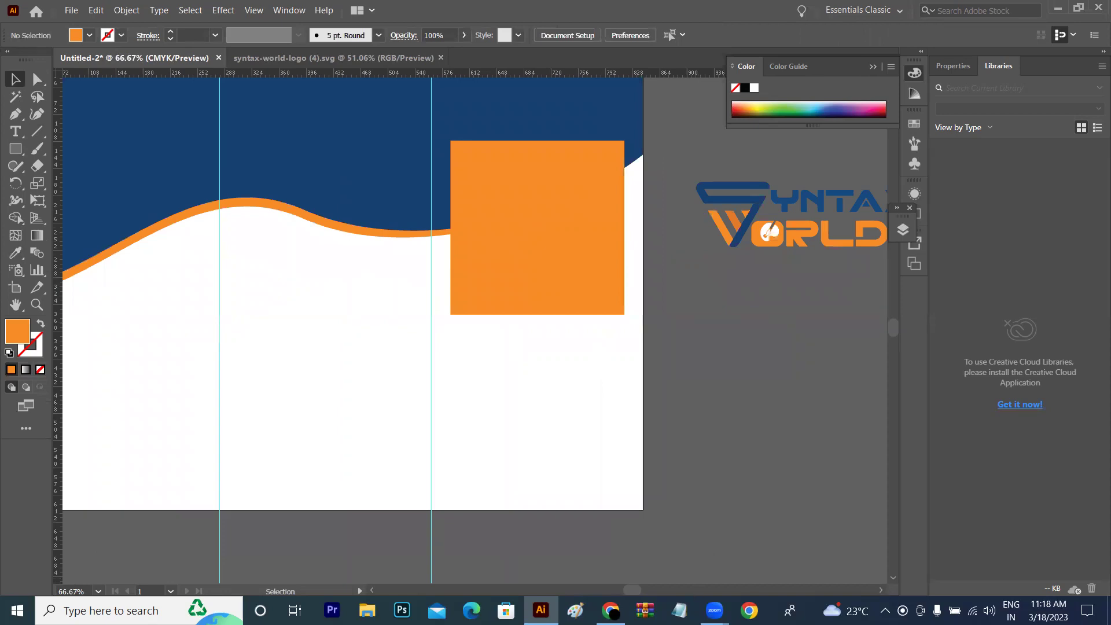
Search Google Images for 'studemts images' in a new browser tab.
key("alt+Tab")
left_click(535, 12)
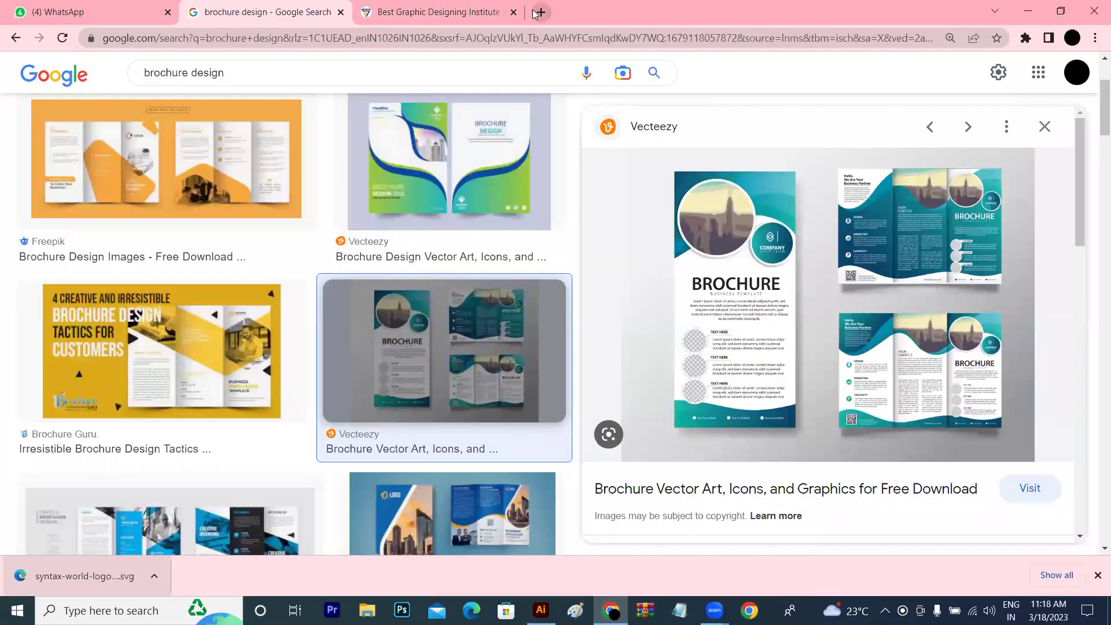
type("studemts+image")
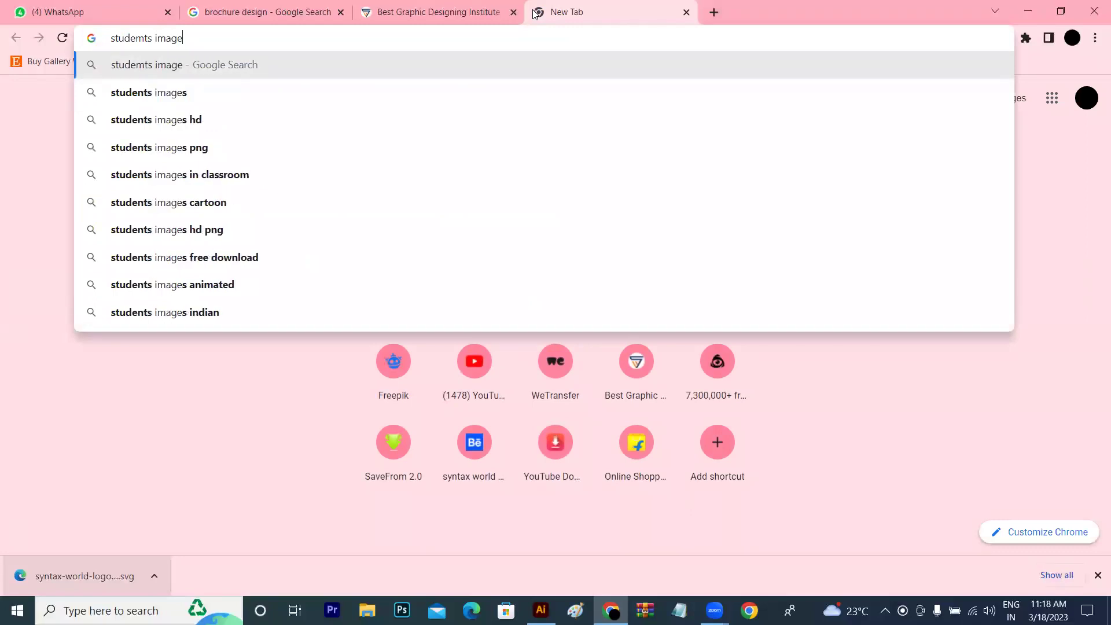
type("s")
key("Return")
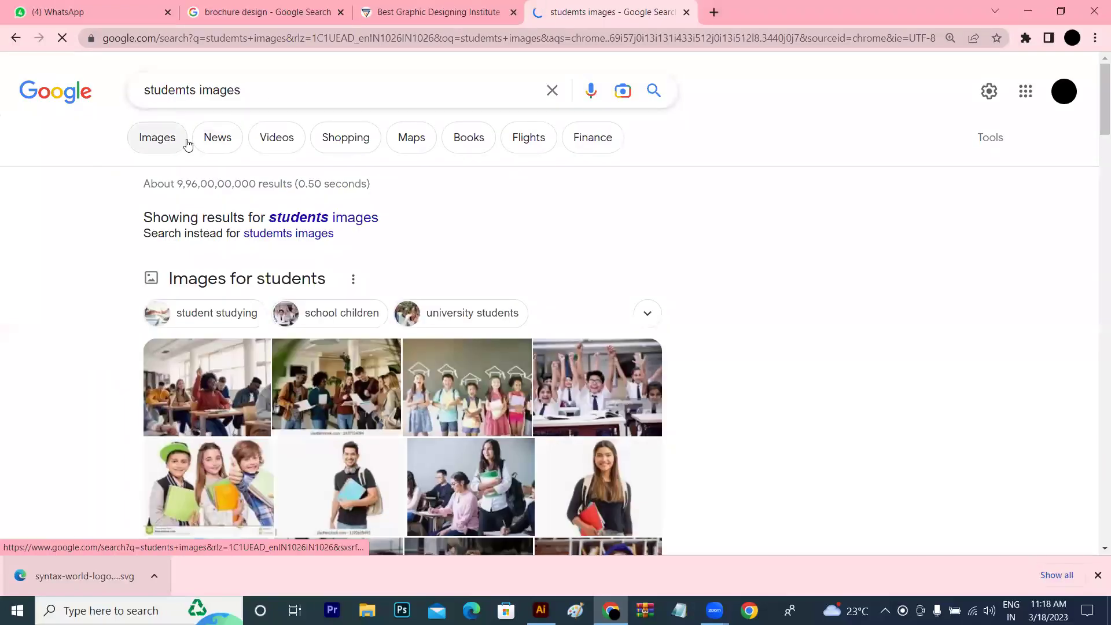
left_click(168, 139)
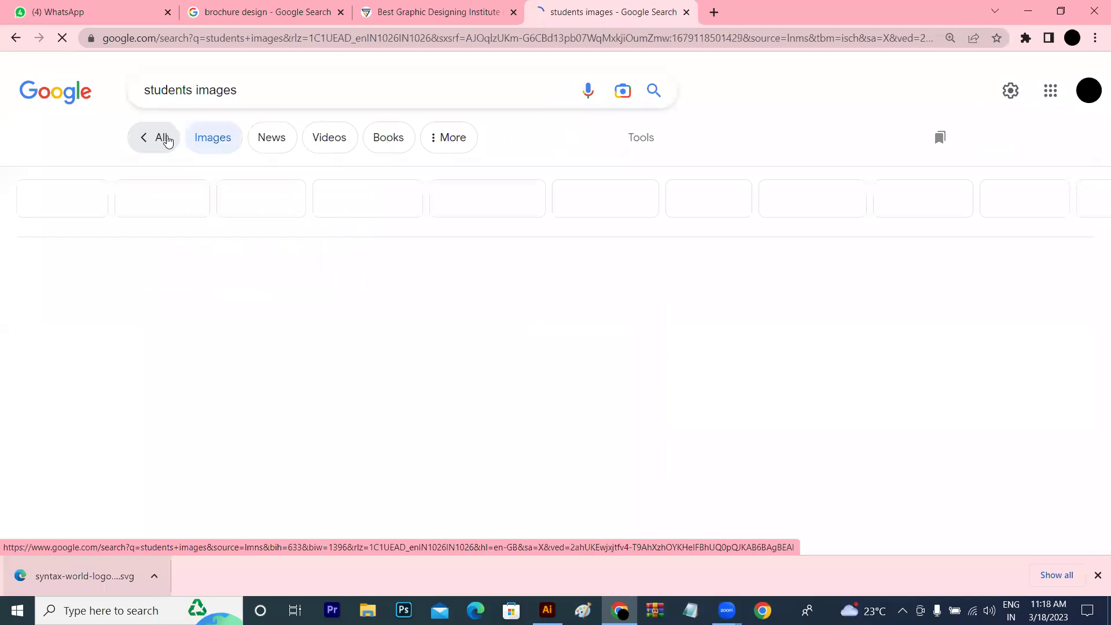
Browse the student image results and preview a Shutterstock students photo.
scroll(1094, 156, "down", 3)
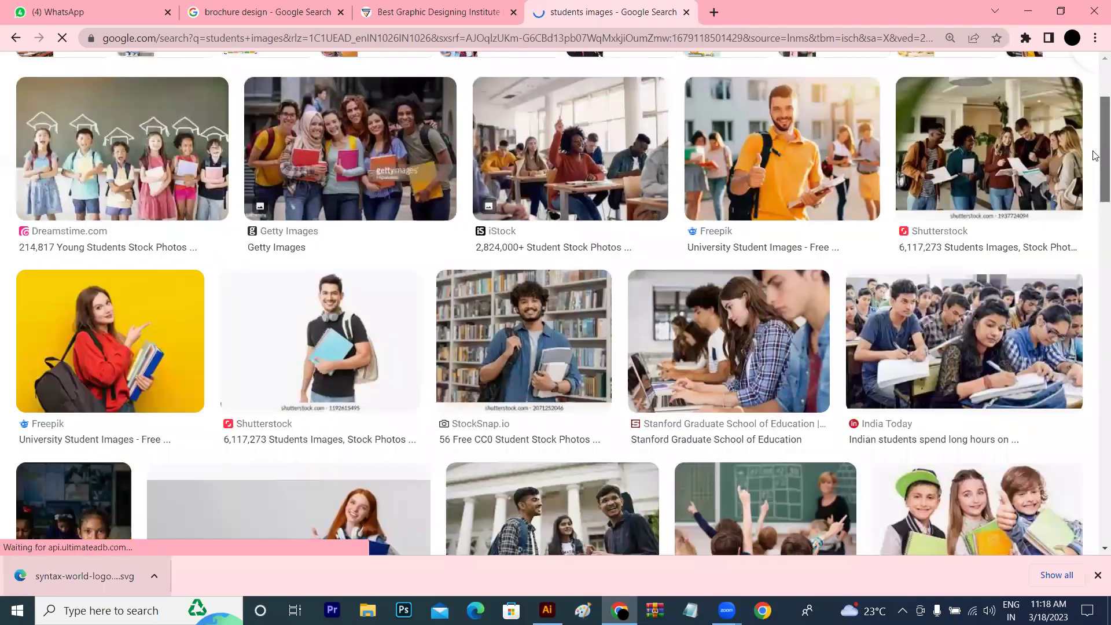
scroll(1094, 174, "down", 3)
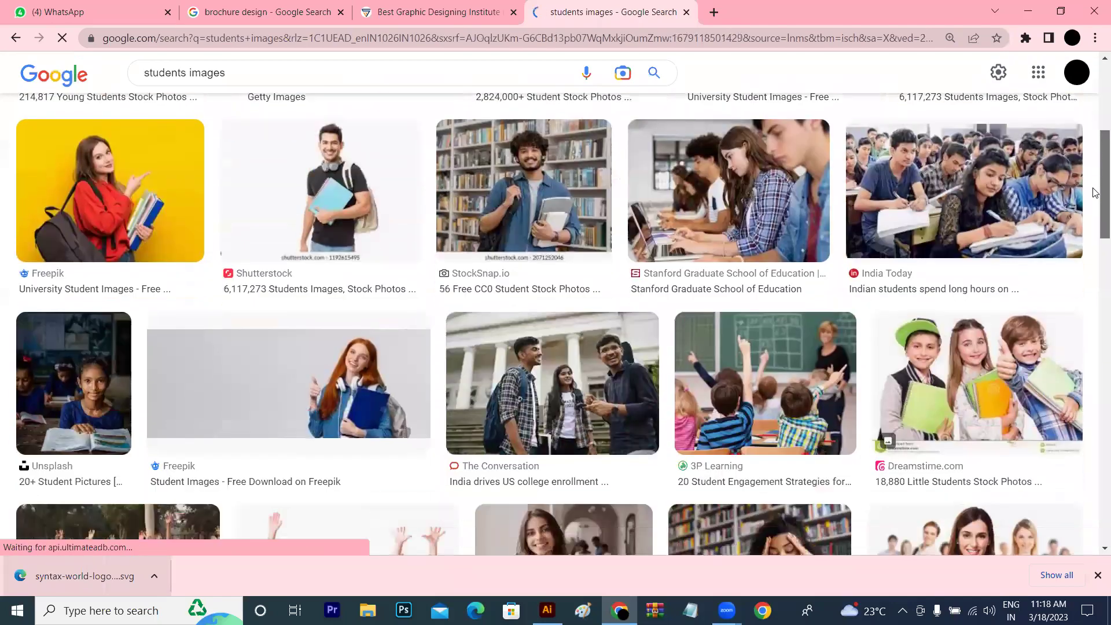
scroll(1095, 233, "down", 5)
scroll(1095, 261, "down", 1)
scroll(1095, 290, "down", 2)
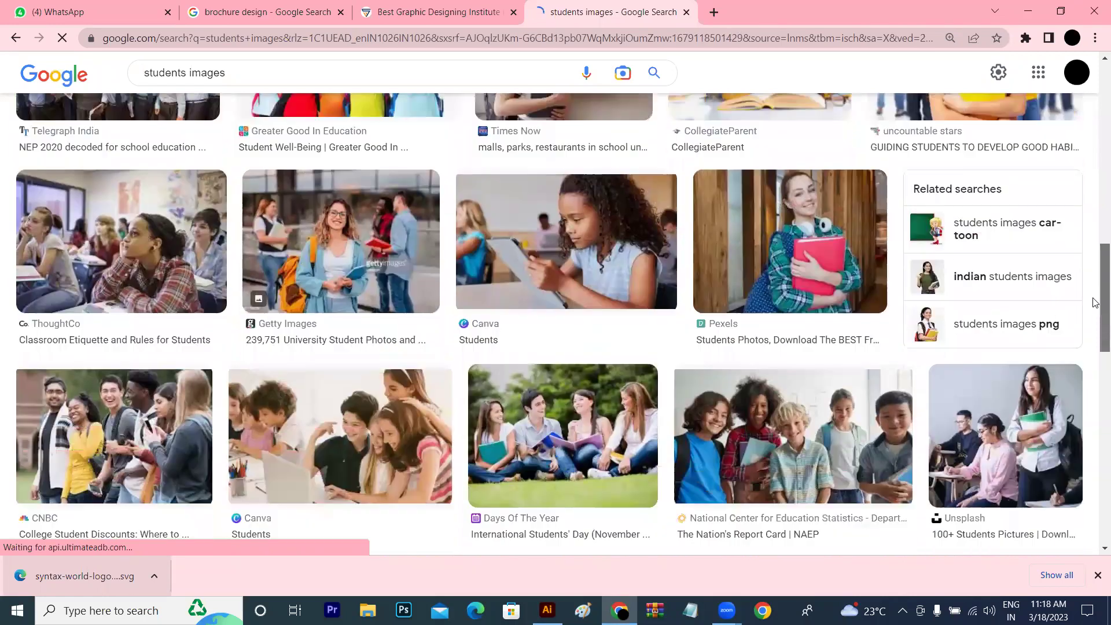
scroll(1094, 313, "down", 3)
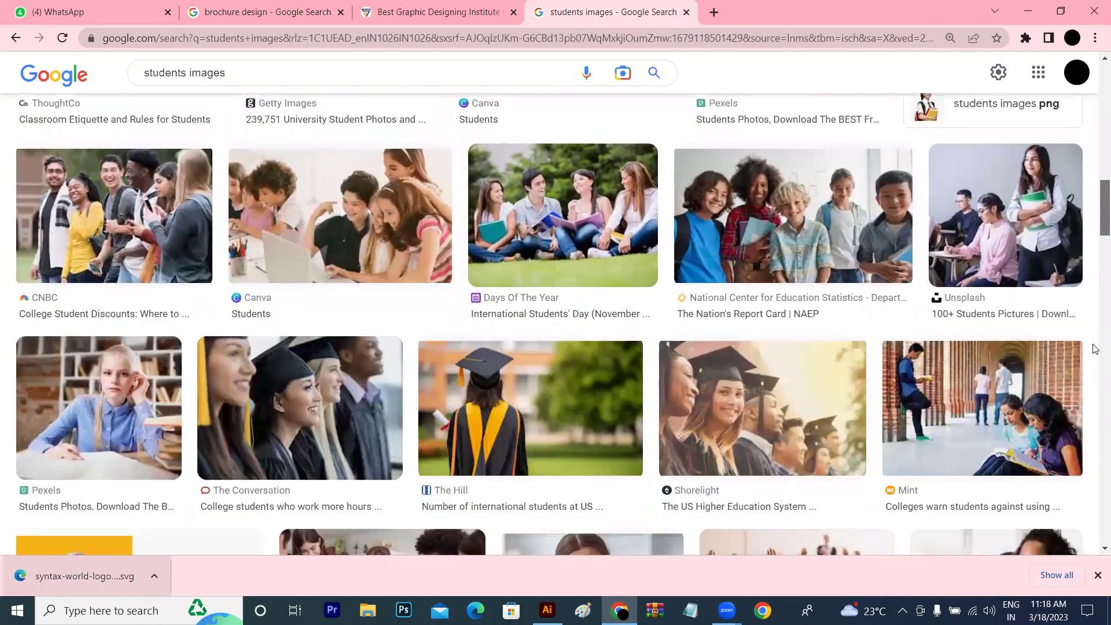
scroll(1094, 376, "down", 1)
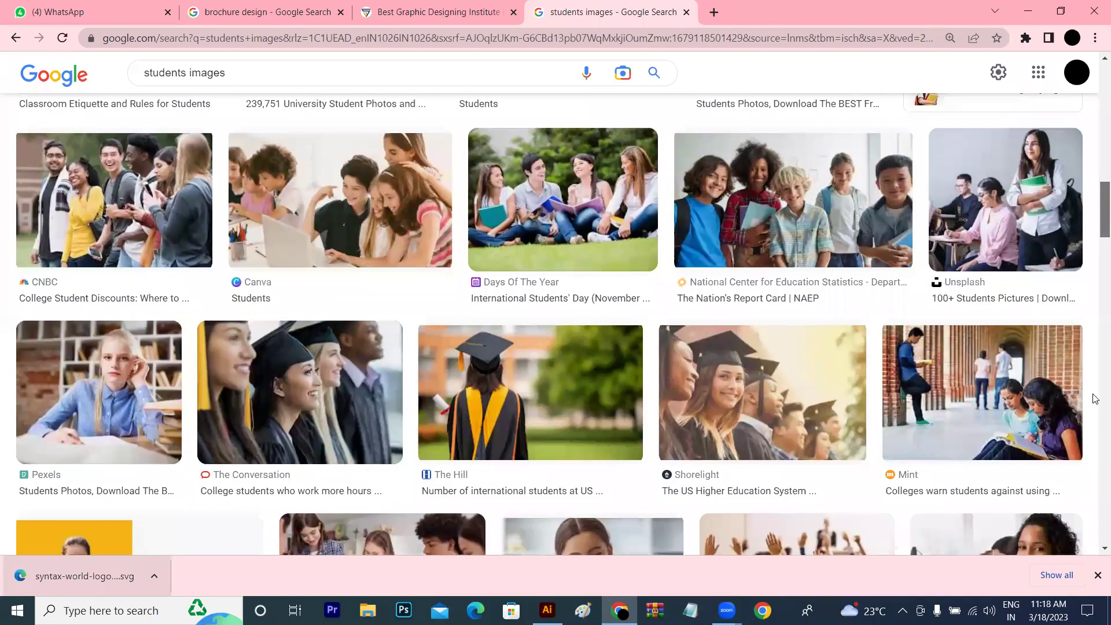
scroll(1095, 402, "down", 7)
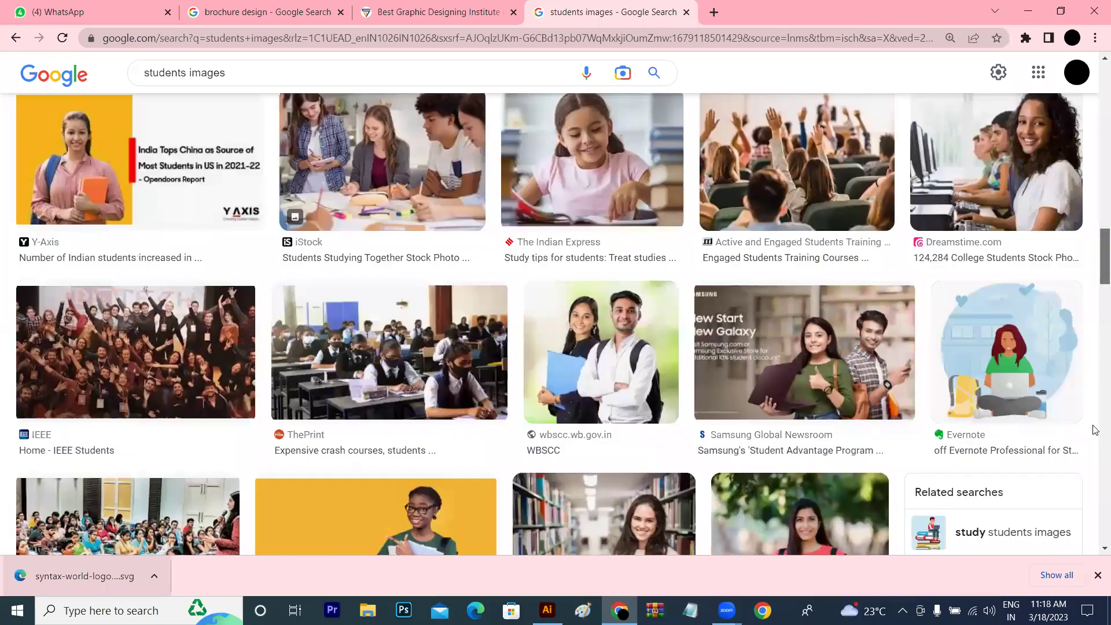
scroll(1095, 434, "down", 6)
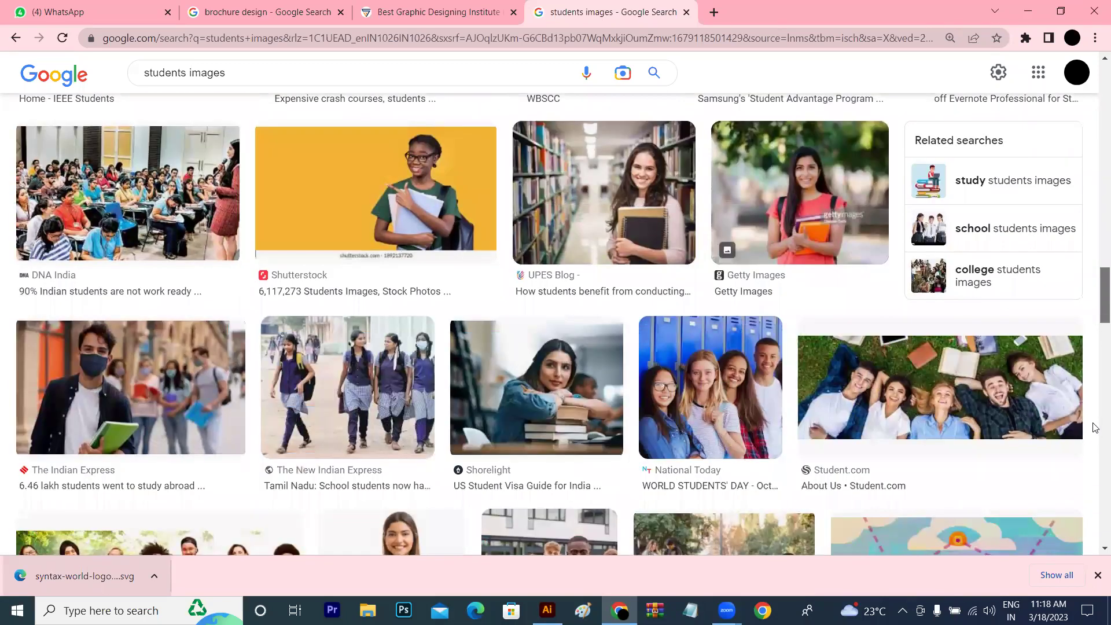
scroll(1095, 428, "up", 10)
scroll(1095, 313, "up", 4)
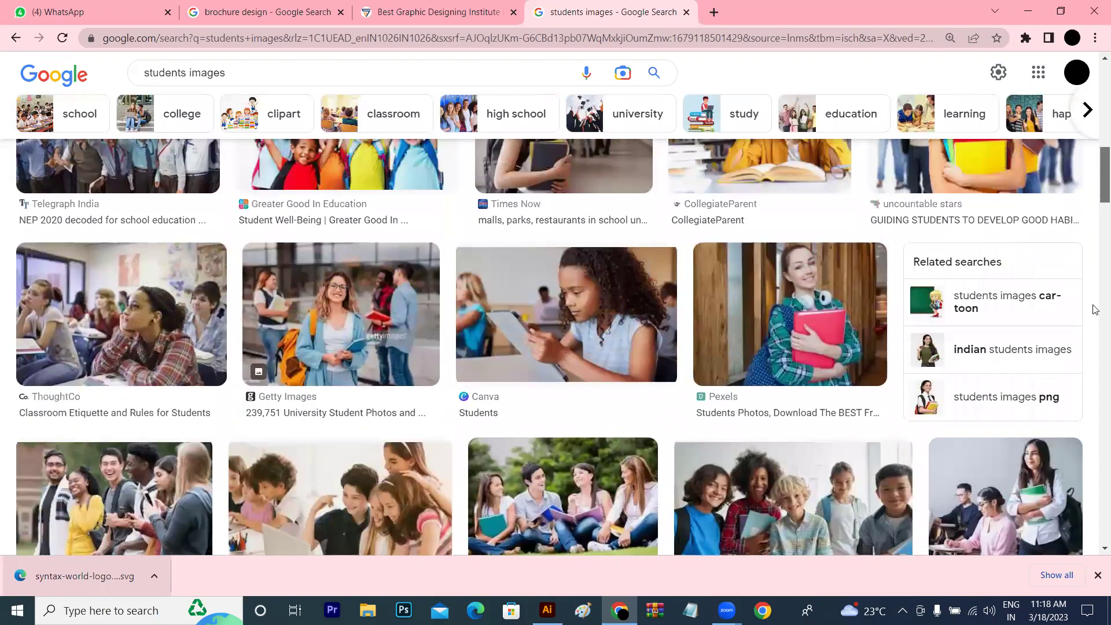
scroll(1095, 289, "up", 3)
scroll(1094, 272, "up", 4)
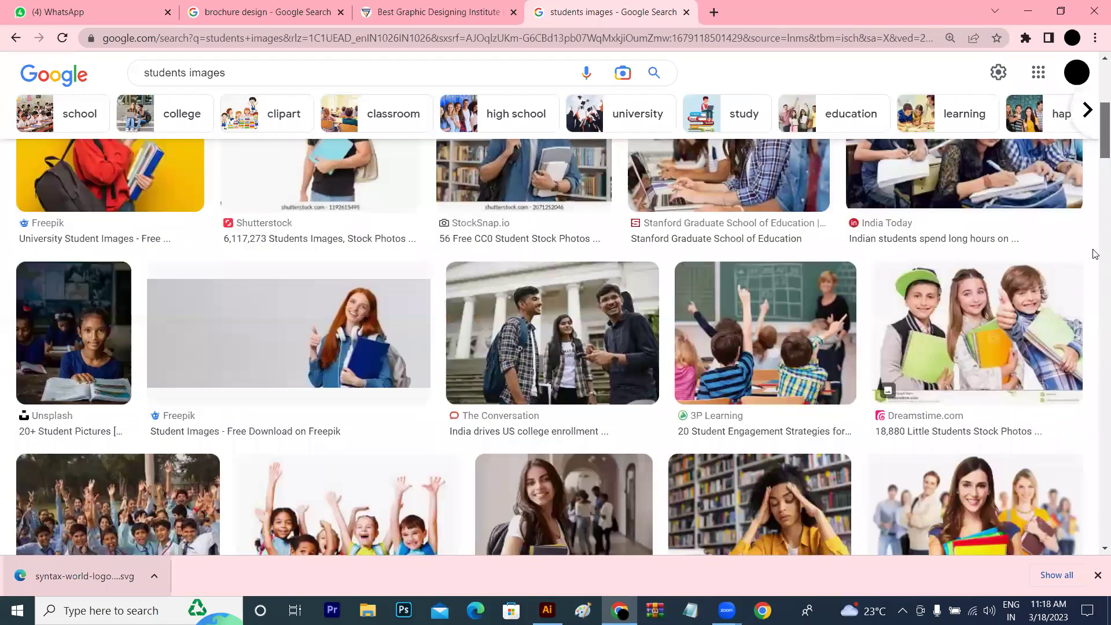
scroll(1095, 249, "up", 3)
scroll(1094, 231, "up", 3)
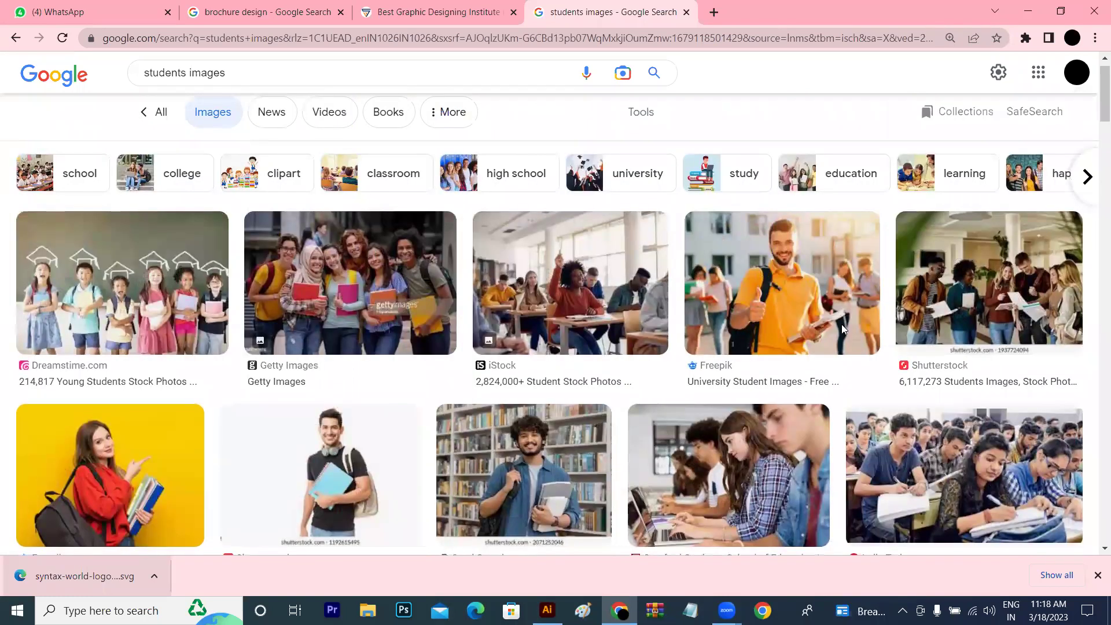
left_click(1009, 283)
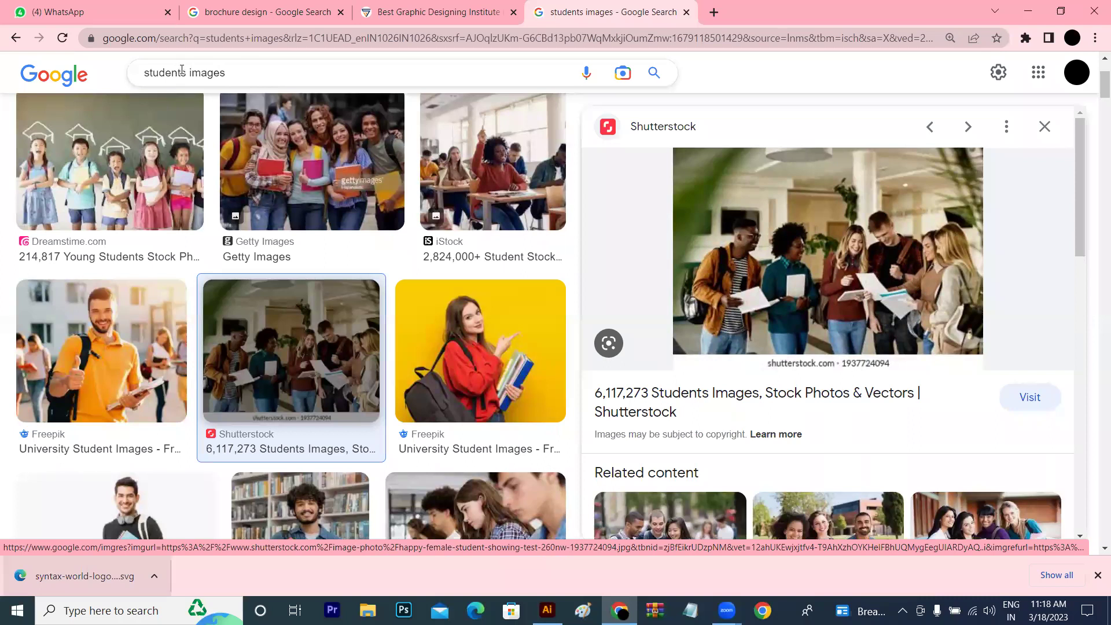
left_click(1044, 127)
Copy the image of smiling students holding books.
scroll(1094, 180, "down", 5)
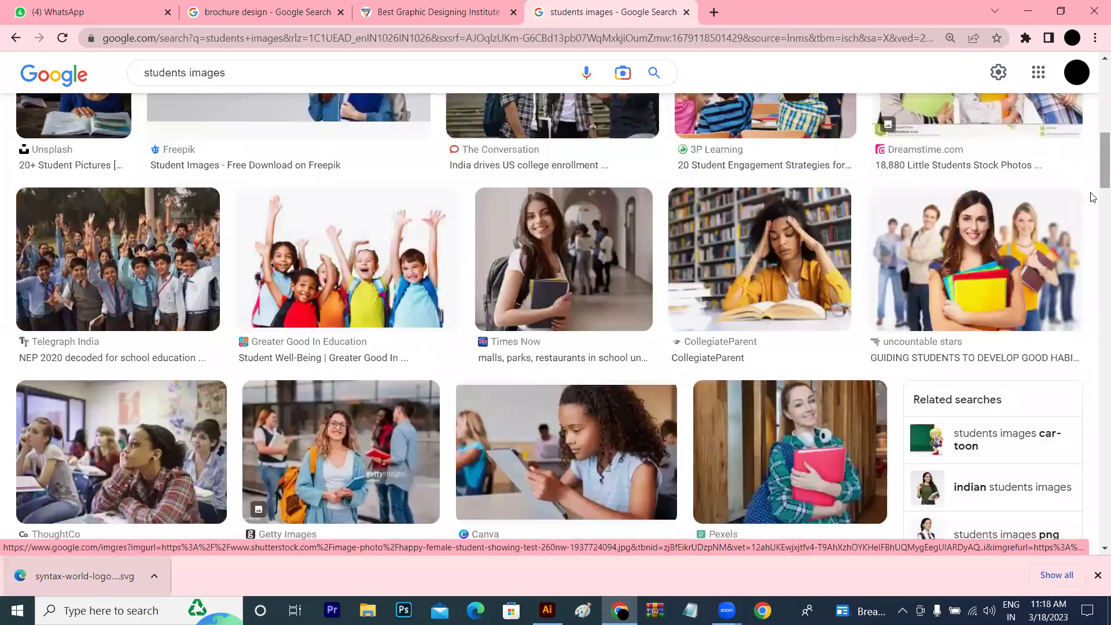
left_click(1088, 210)
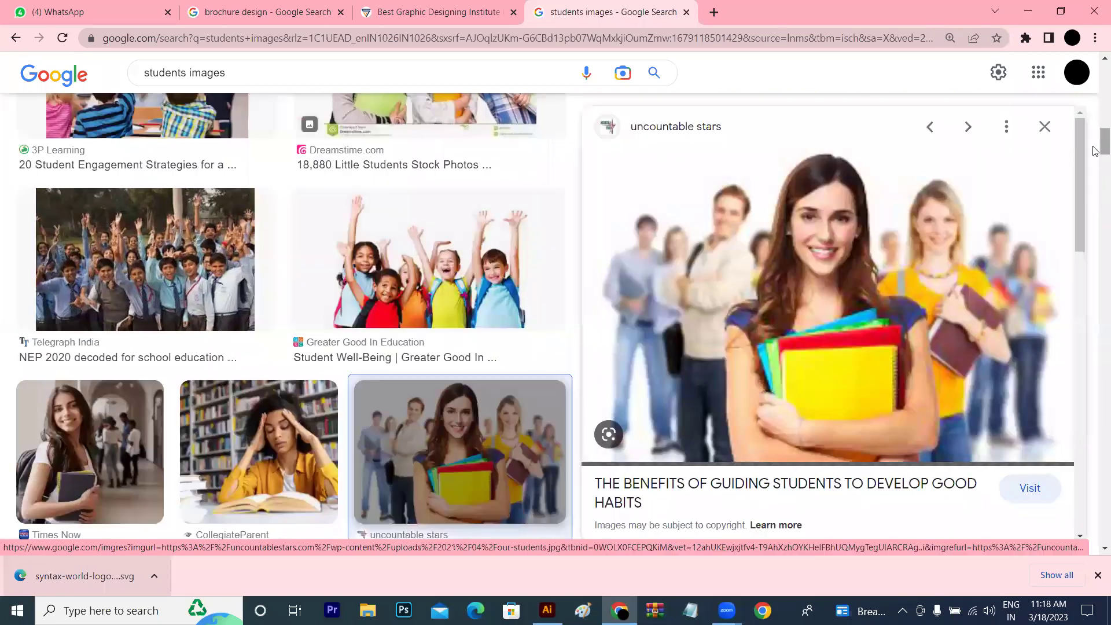
scroll(1094, 158, "down", 4)
scroll(795, 257, "up", 1)
right_click(794, 254)
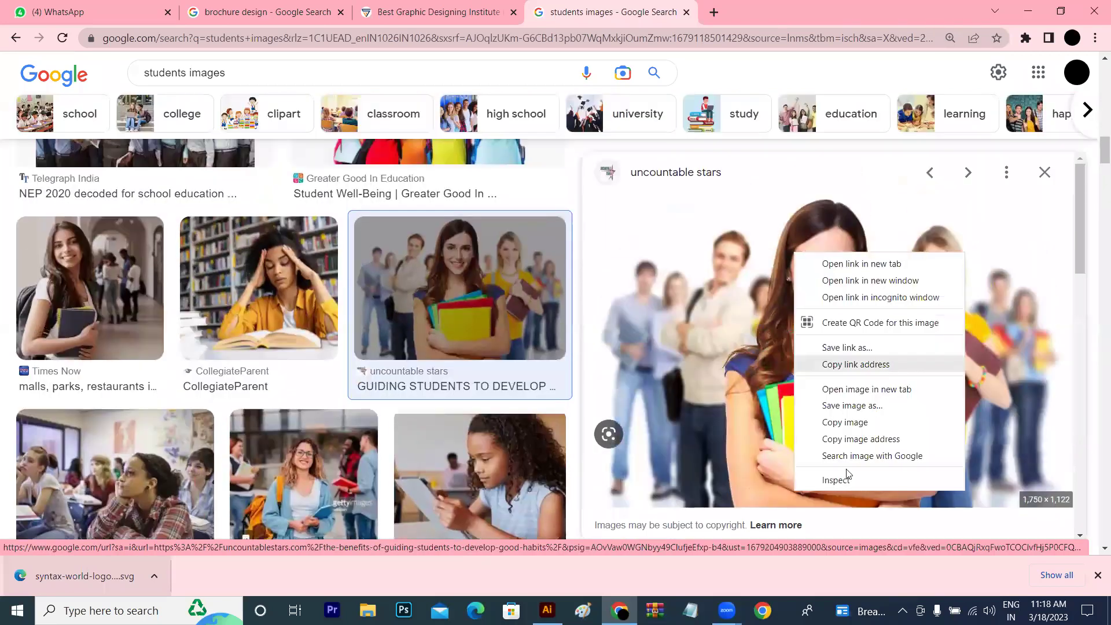
left_click(848, 426)
Paste the student photo into the brochure and scale it over the orange square.
key("alt+Tab")
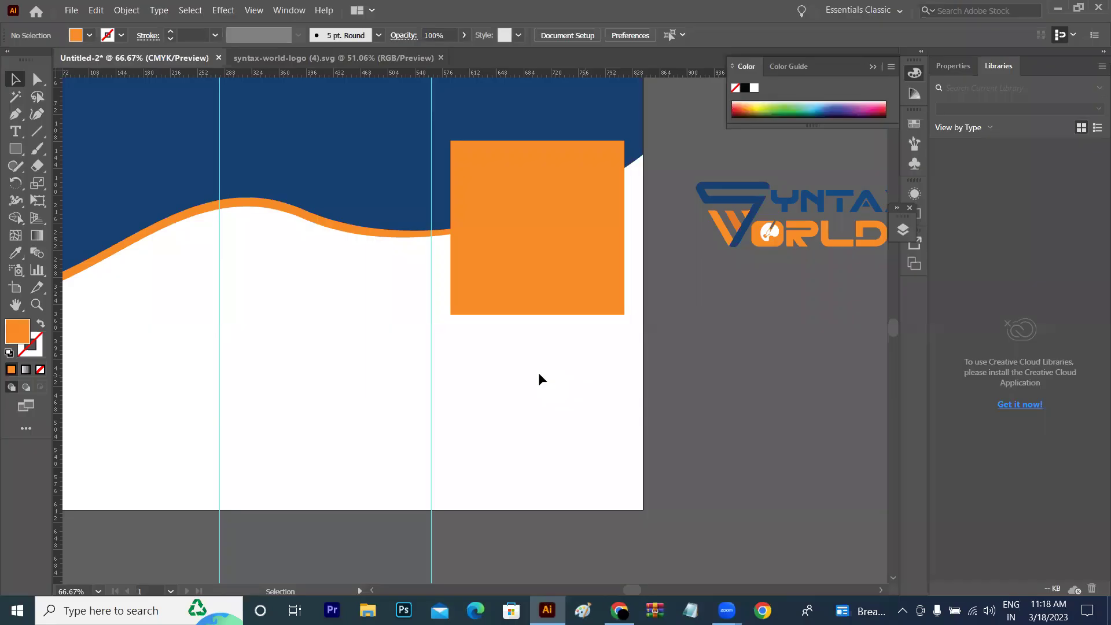
key("ctrl+v")
key("ctrl+minus")
key("ctrl+minus")
key("ctrl+minus")
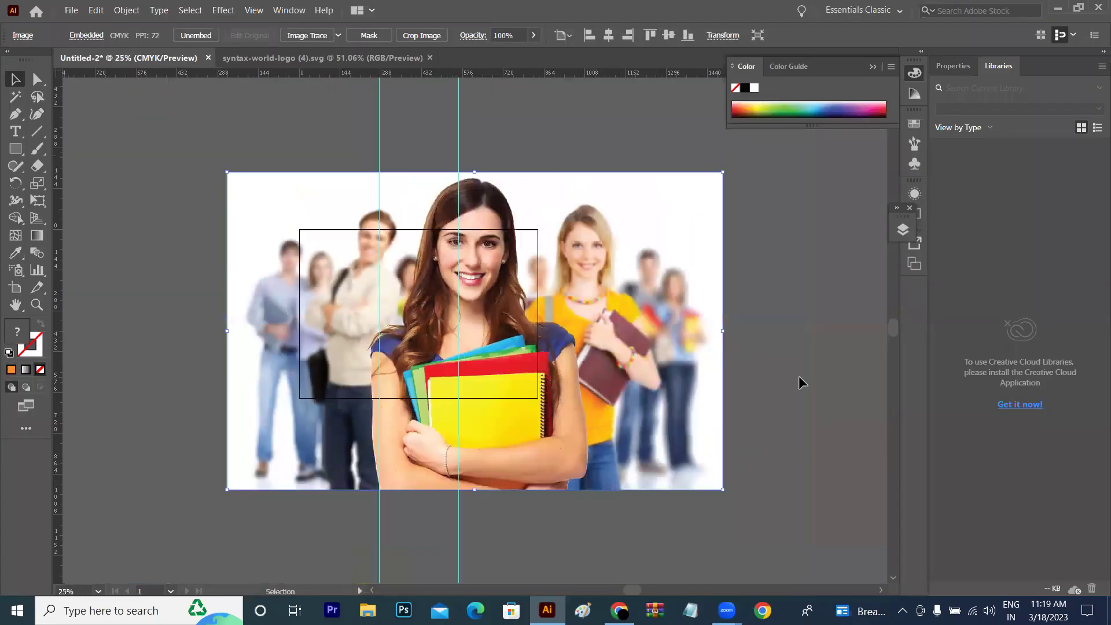
left_click_drag(723, 172, 612, 304)
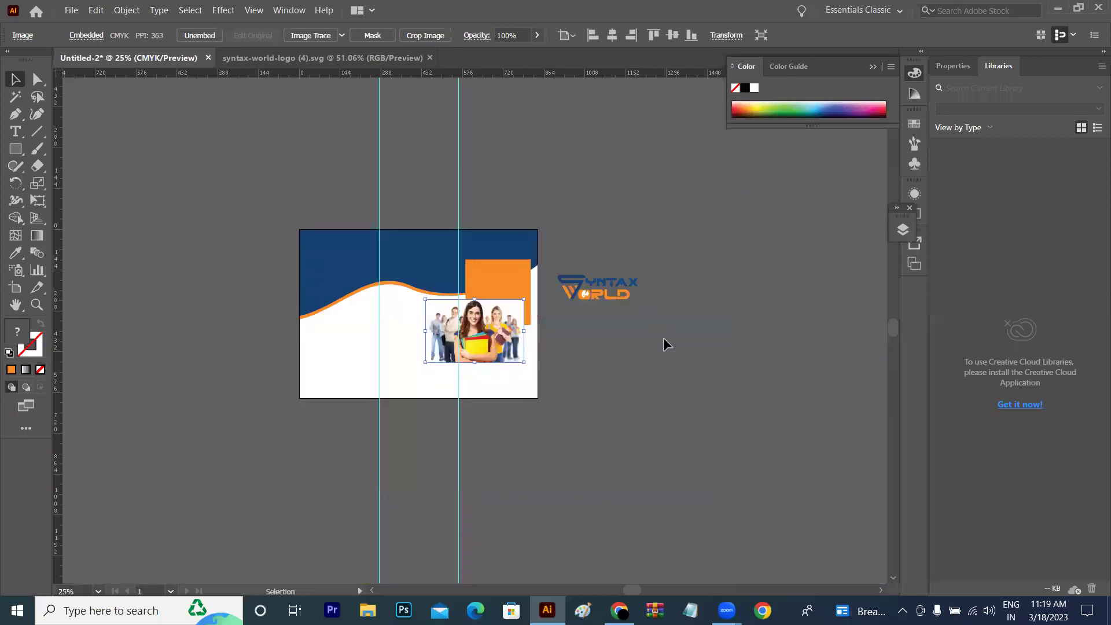
key("ctrl+plus")
key("ctrl+plus")
key("ctrl+plus")
mouse_move(537, 383)
left_mouse_down()
mouse_move(632, 235)
mouse_move(612, 259)
left_mouse_up()
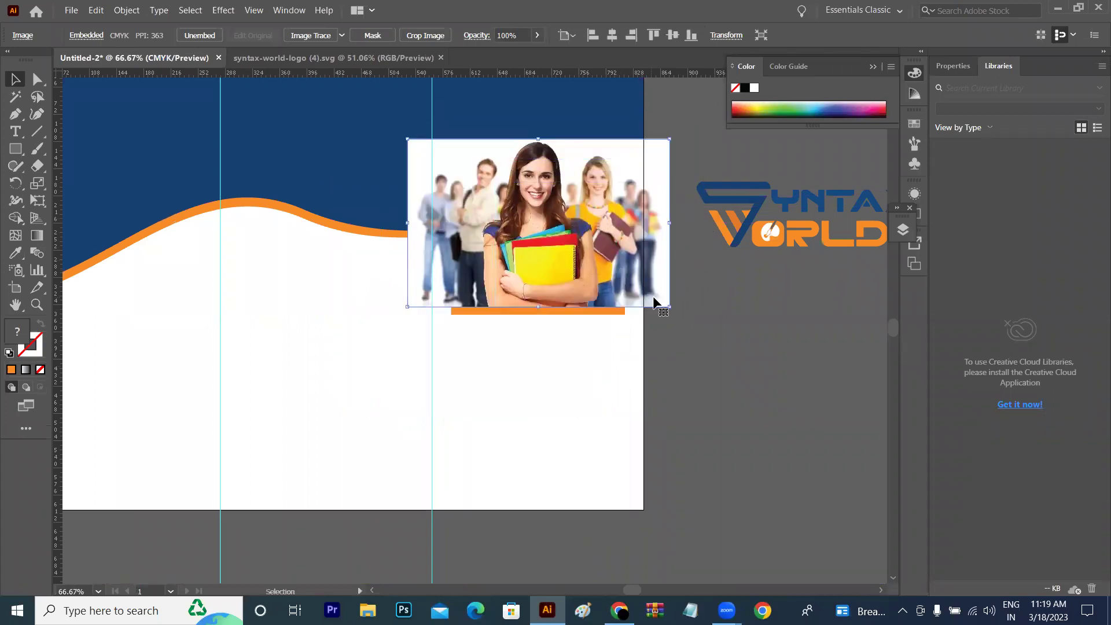
left_click_drag(667, 308, 682, 315)
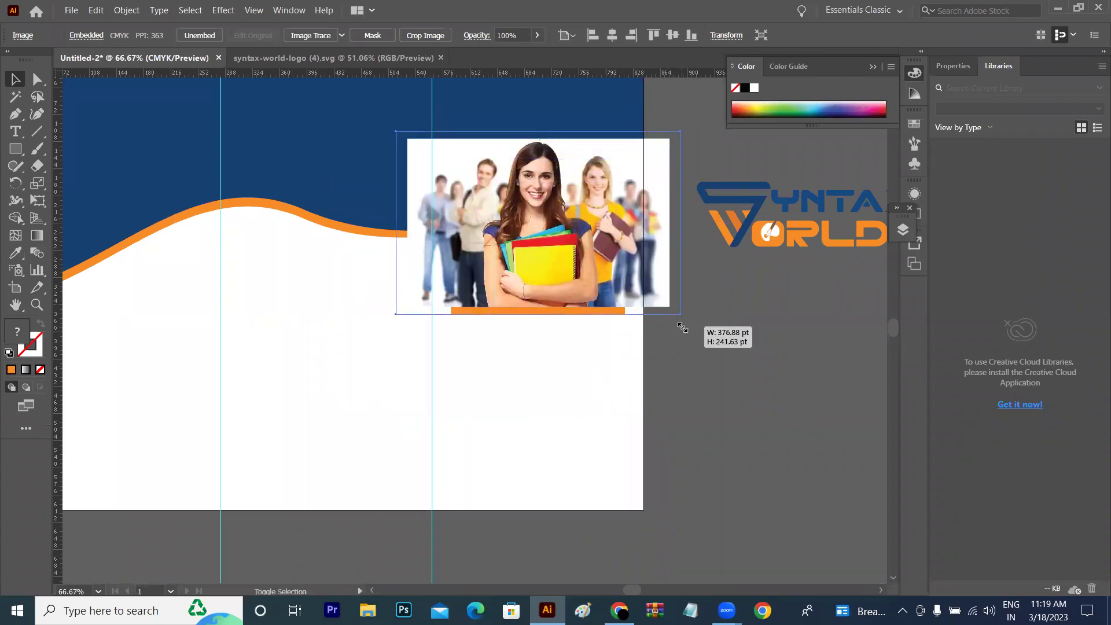
left_click_drag(620, 266, 622, 276)
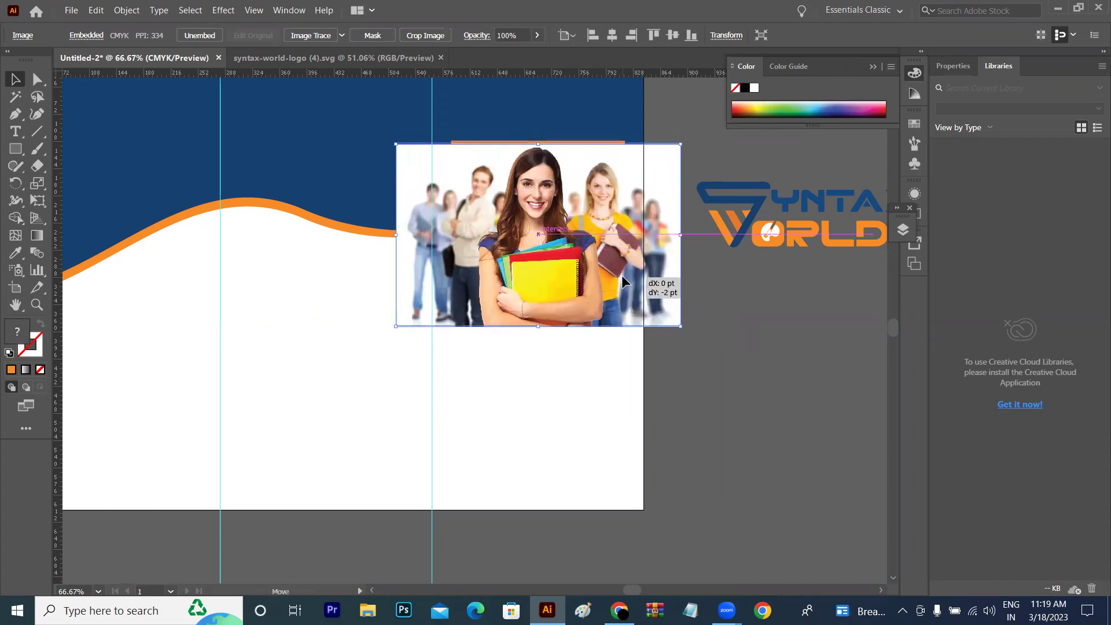
Make a clipping mask from the photo and the orange square.
left_click(758, 418)
left_click(666, 301)
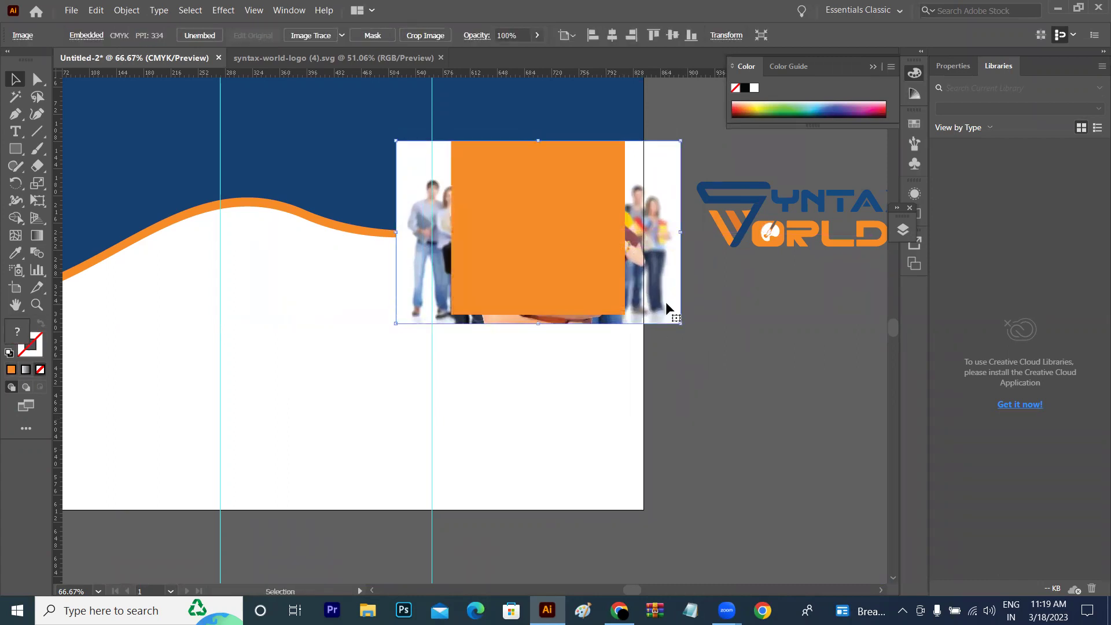
left_click(727, 345)
left_click(641, 217)
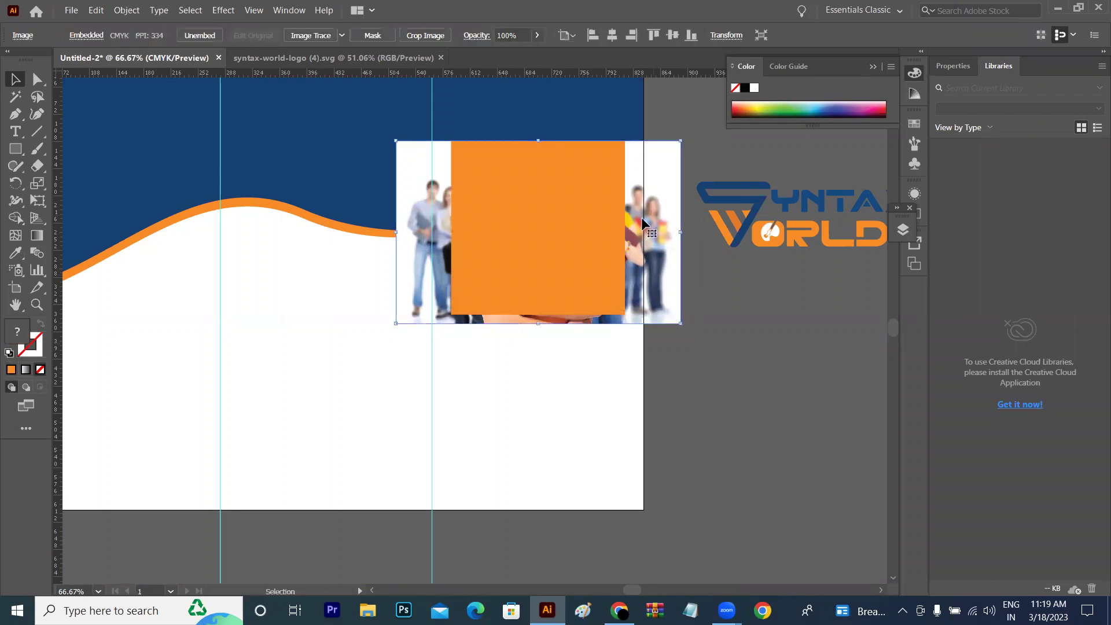
left_click(577, 223, "shift")
right_click(576, 223)
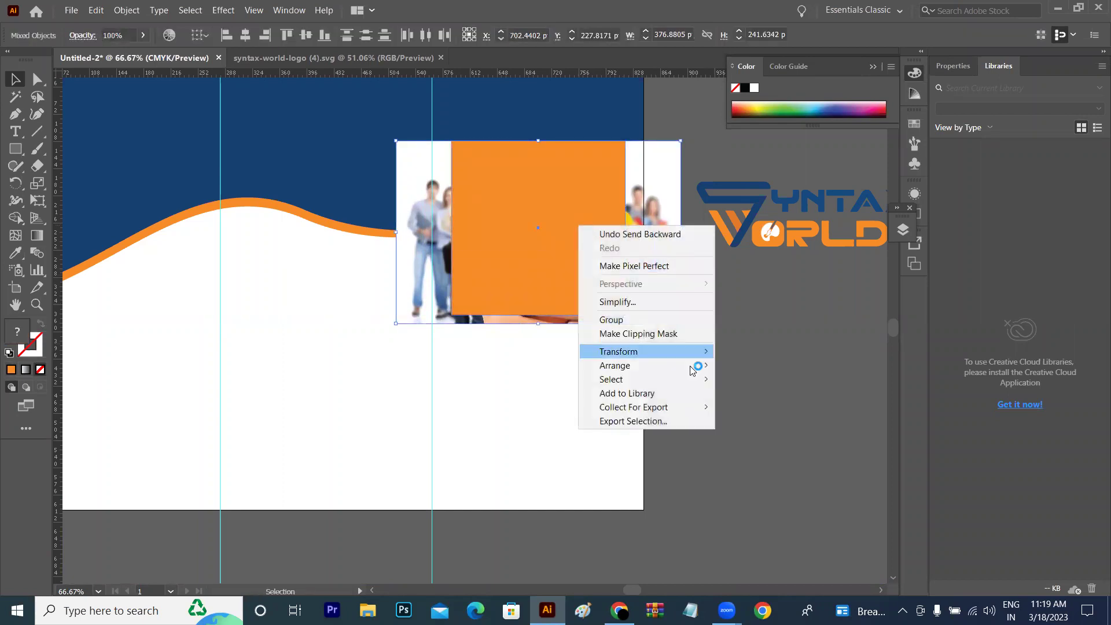
left_click(681, 335)
left_click(762, 328)
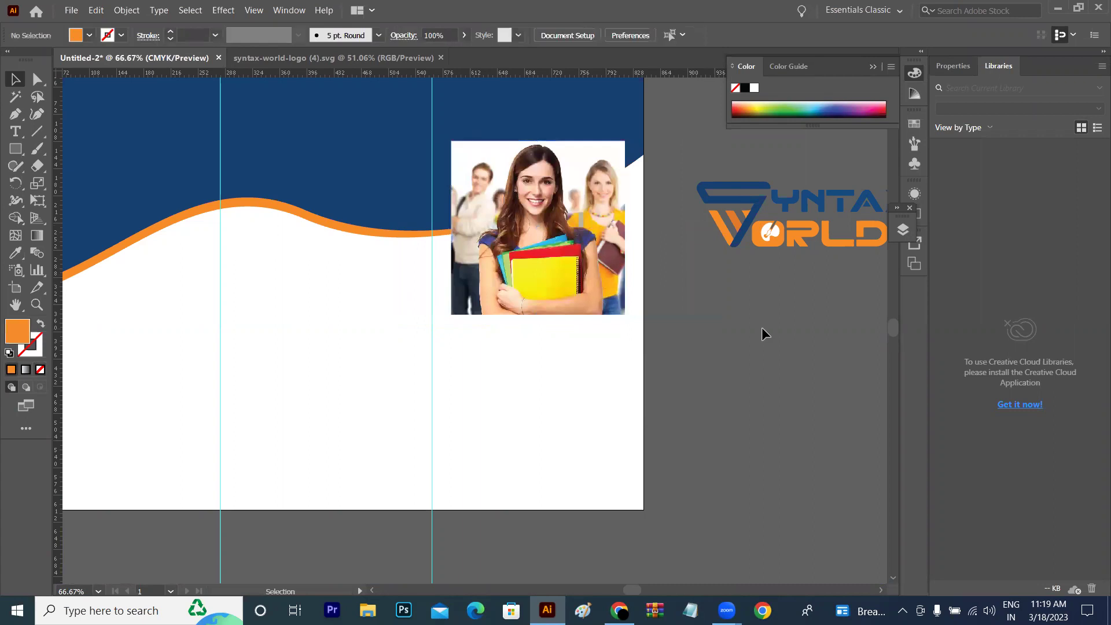
Release the clipping mask and enlarge the orange square slightly.
left_click_drag(680, 323, 397, 136)
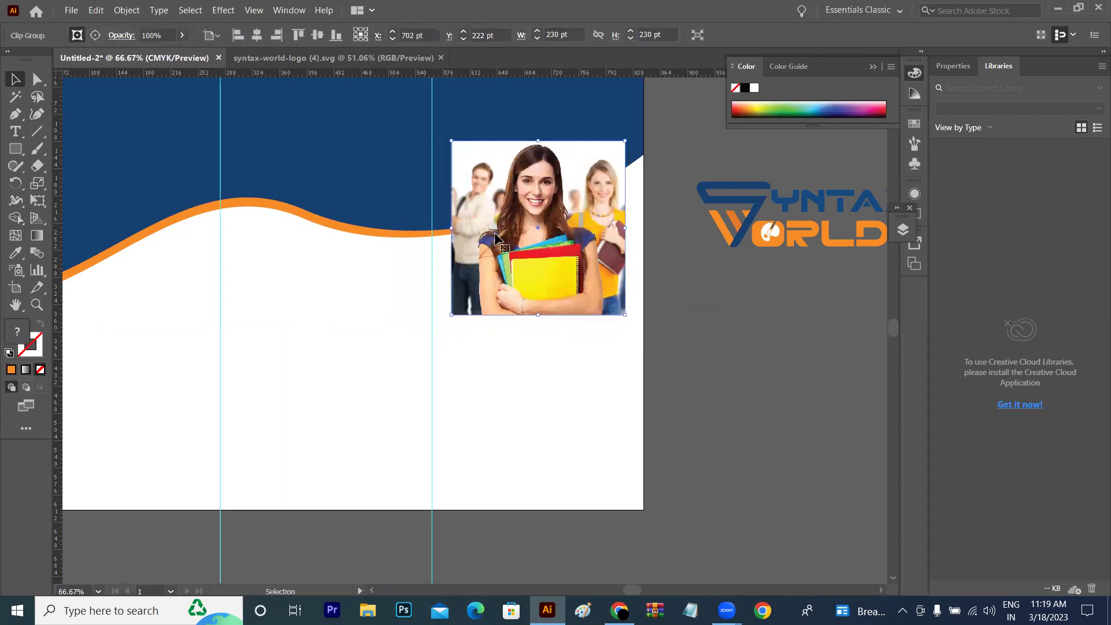
key("ctrl+alt+7")
left_click(567, 225)
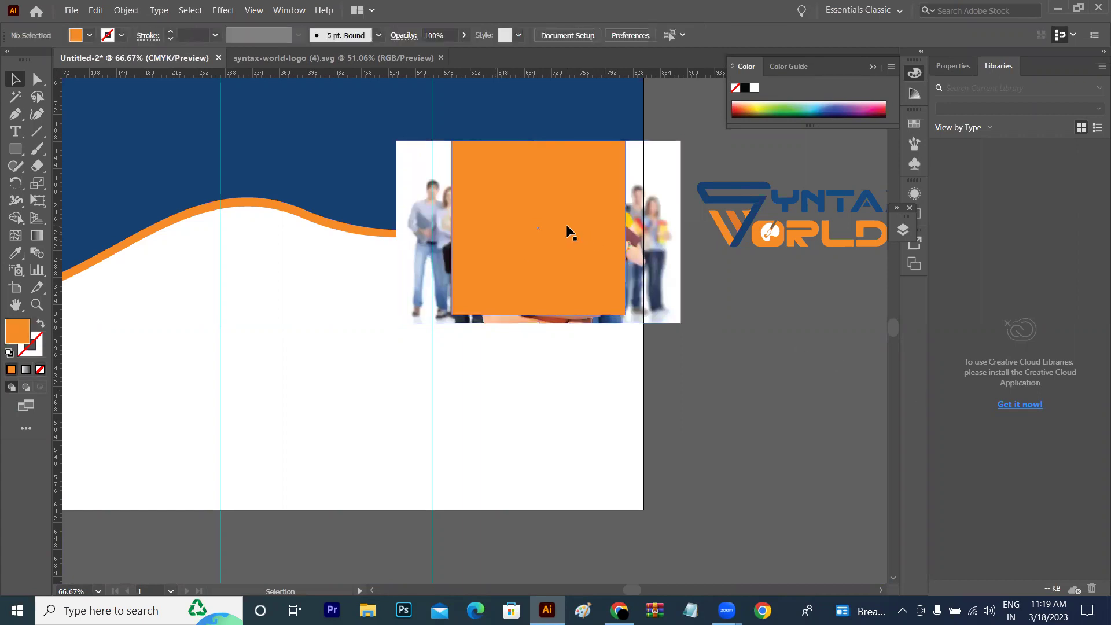
key("a")
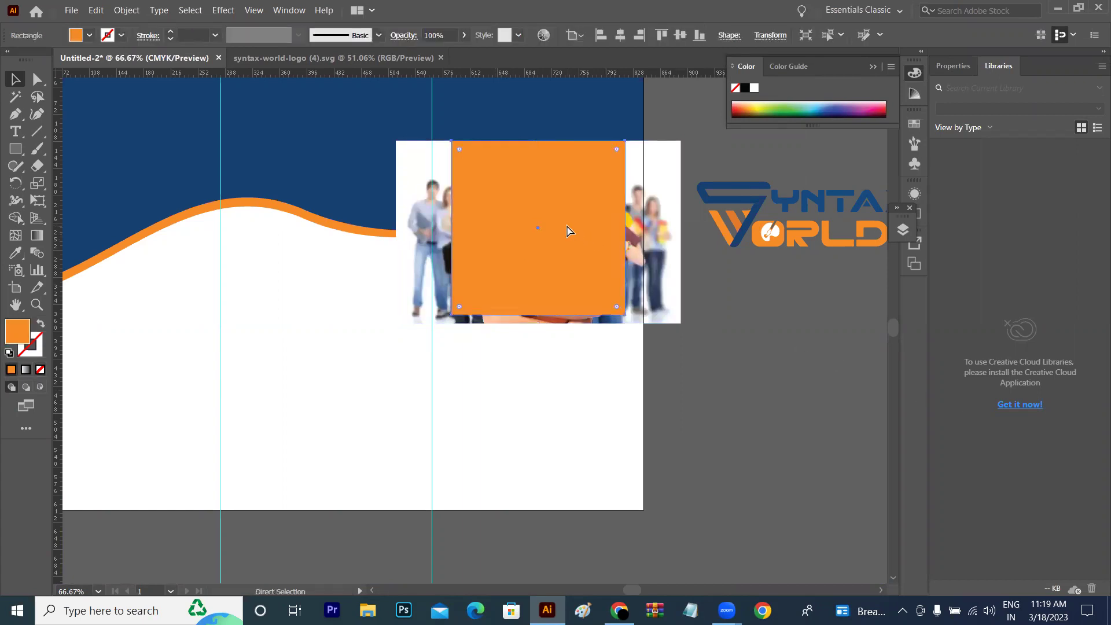
key("v")
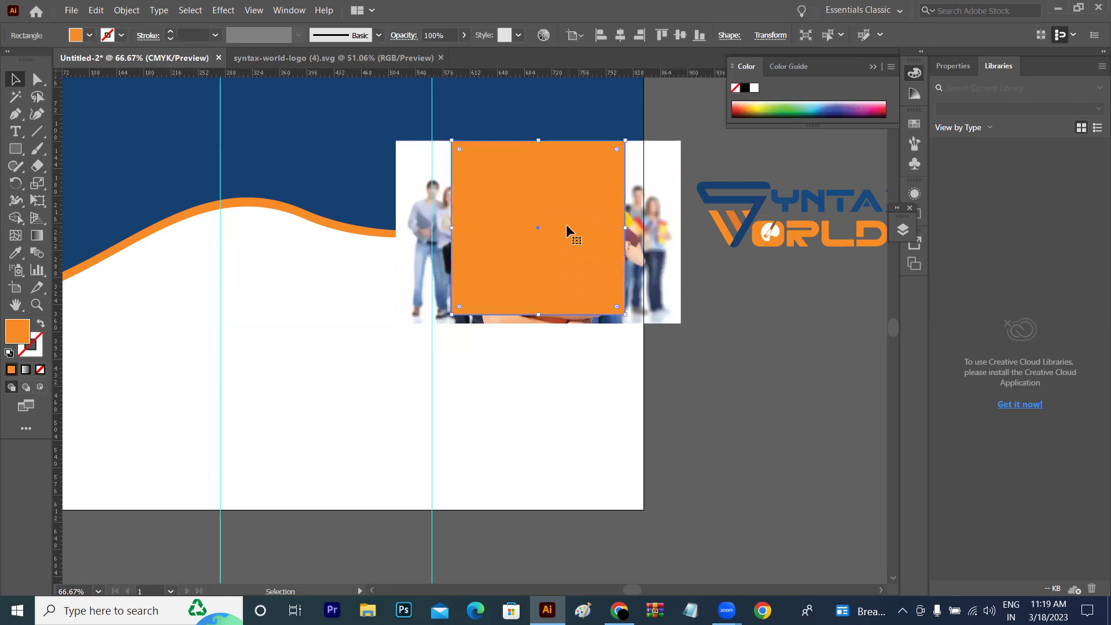
left_click_drag(627, 142, 631, 136)
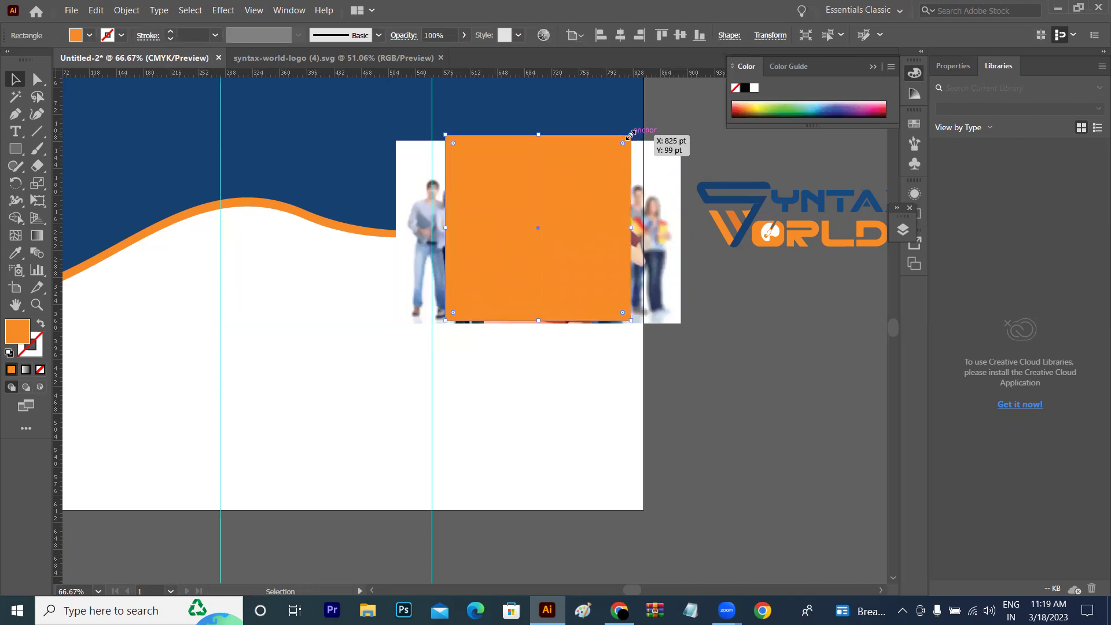
left_click(816, 454)
Re-clip the photo to the original square and place a larger 230 pt square copy over it.
left_click(657, 278)
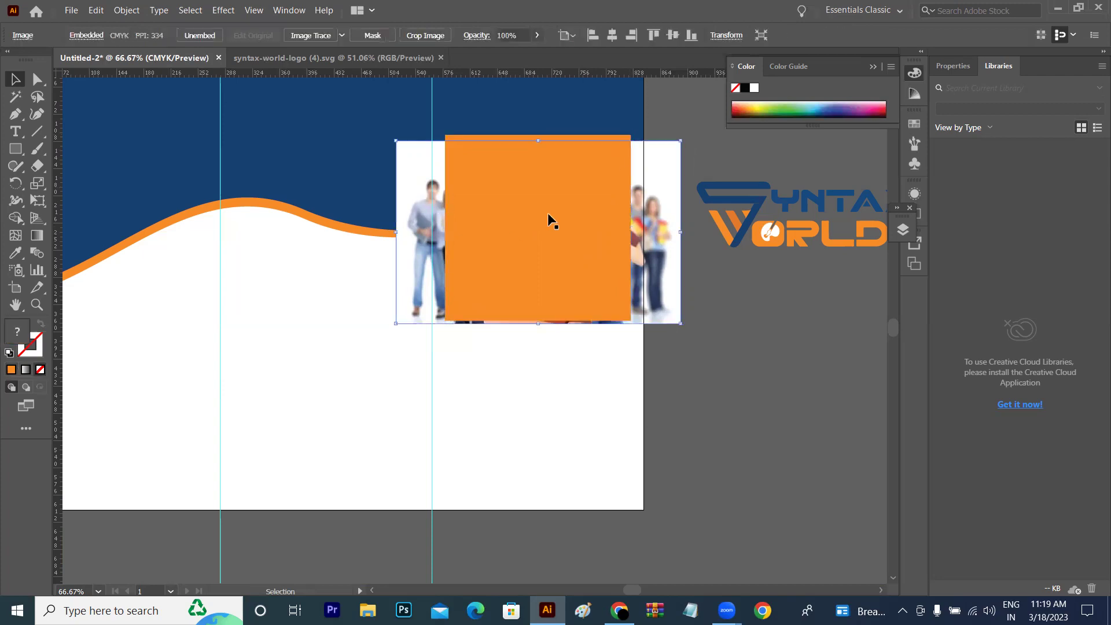
left_click(549, 213)
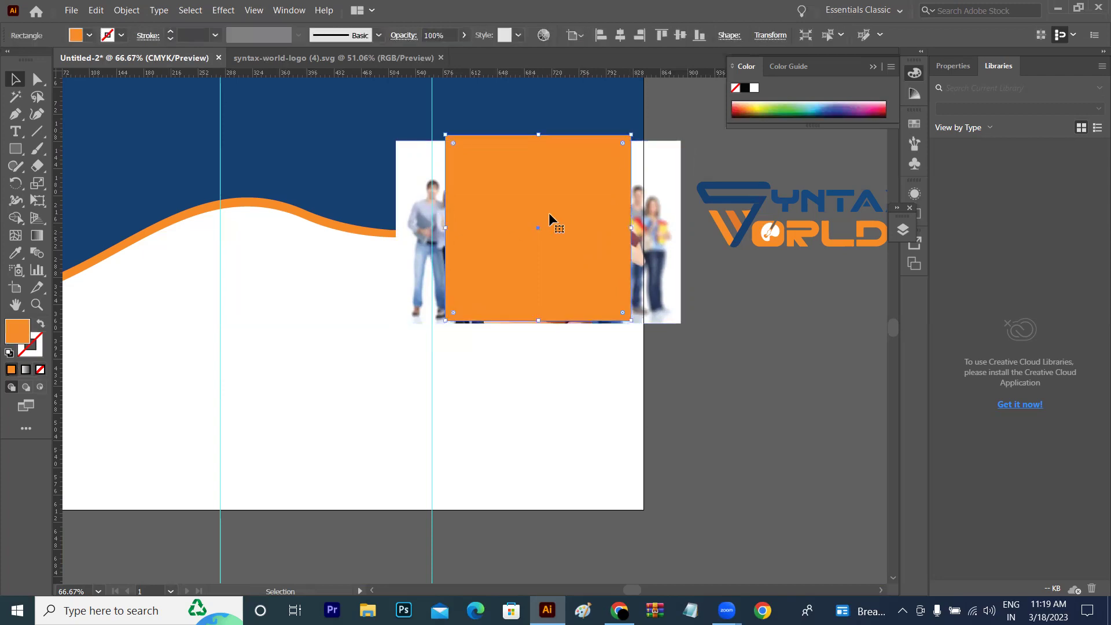
key("ctrl+z")
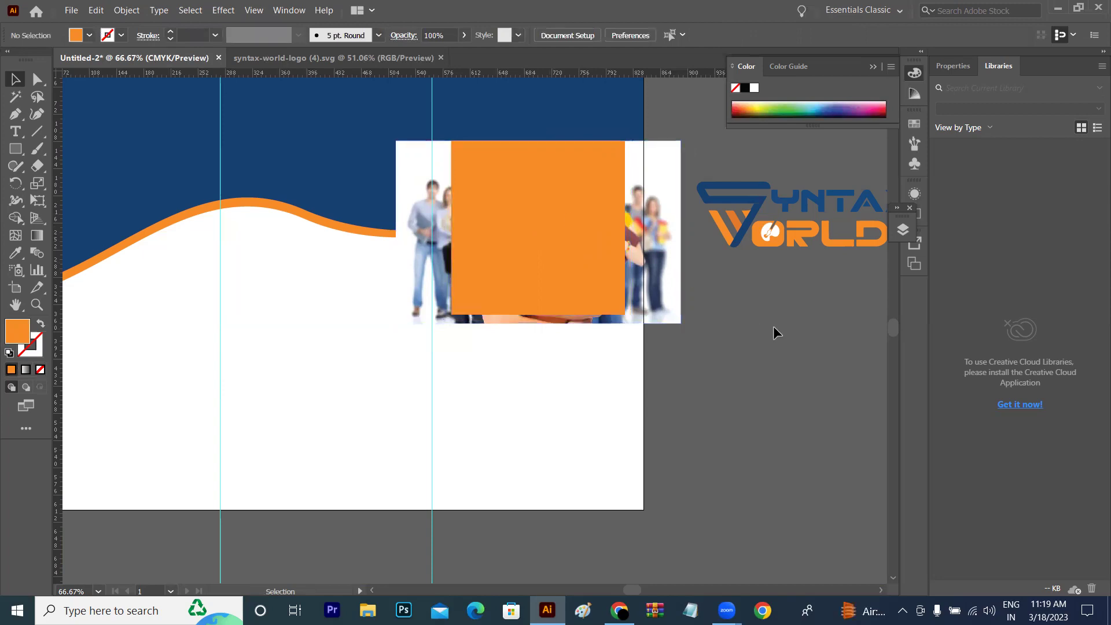
left_click(568, 182)
left_click(676, 184, "shift")
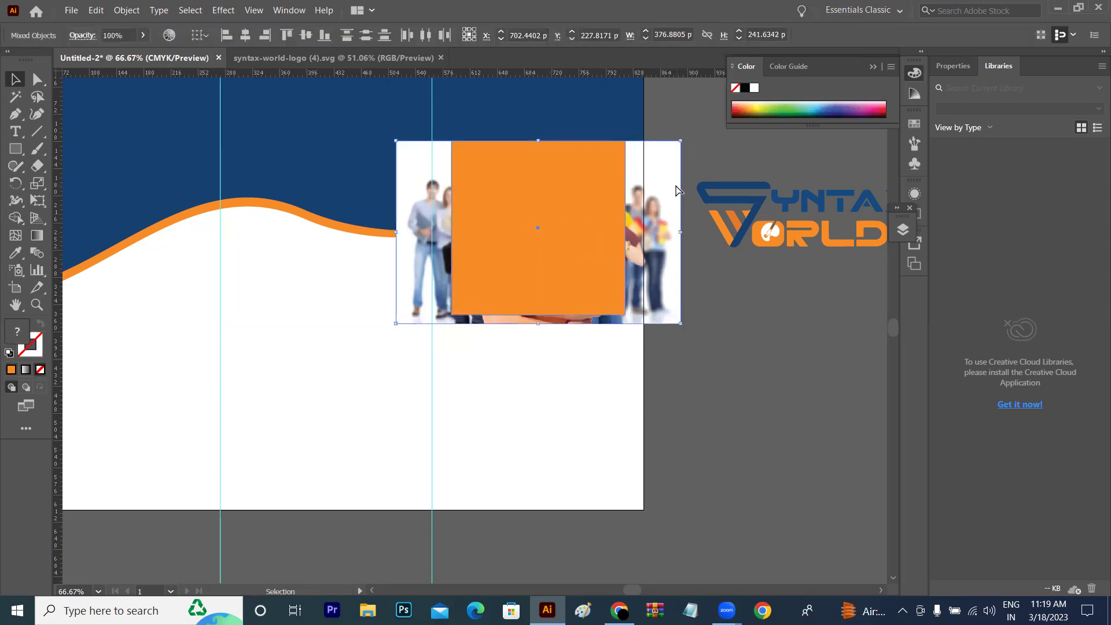
key("ctrl+7")
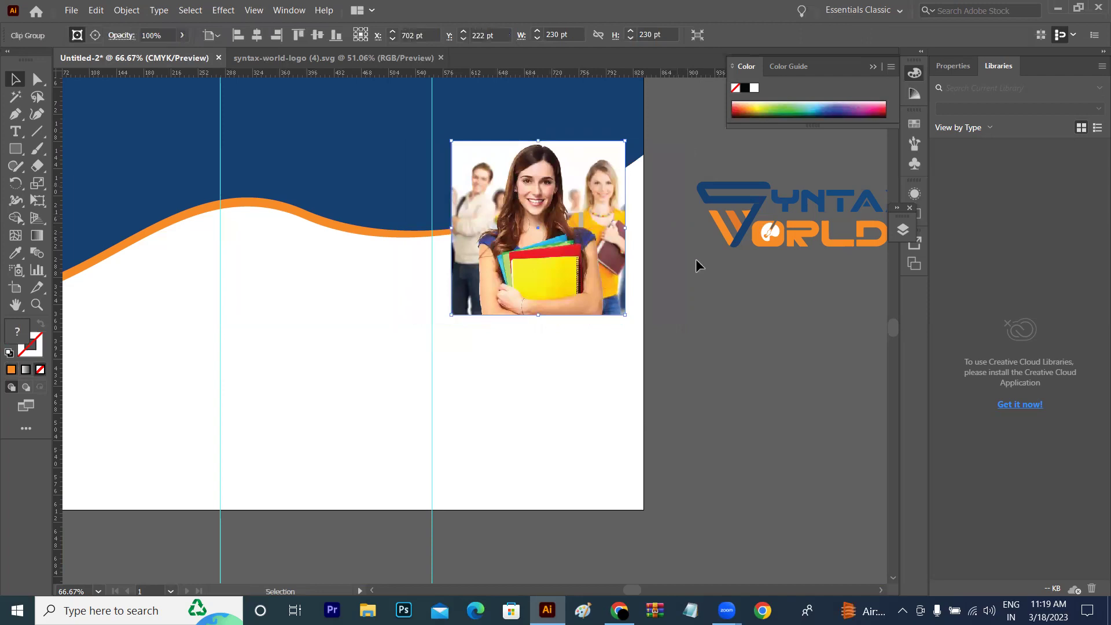
left_click(706, 276)
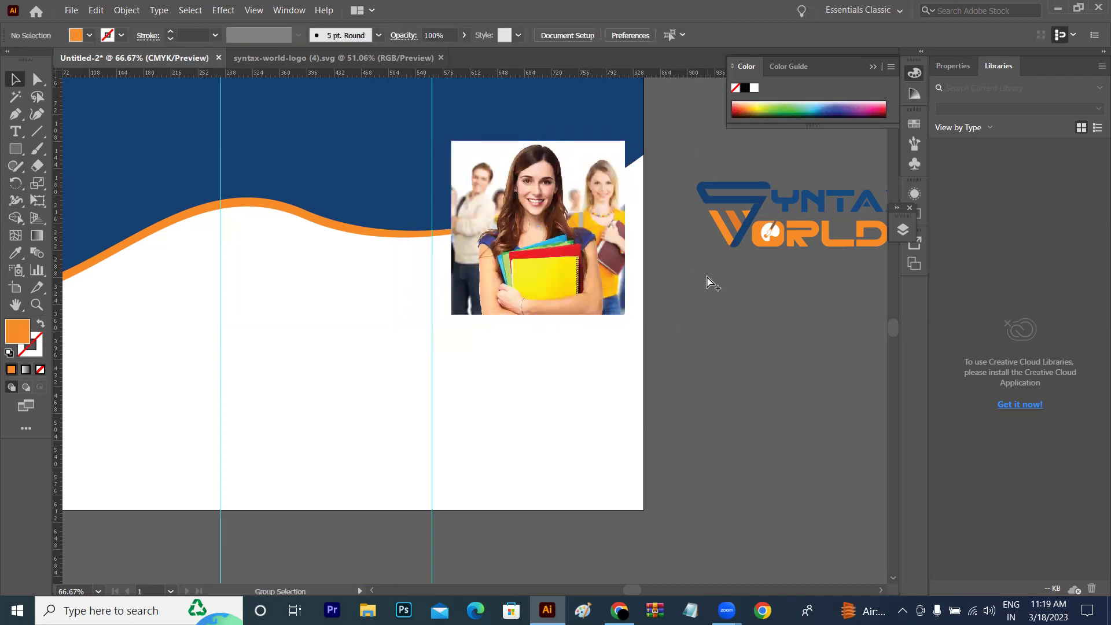
key("ctrl+z")
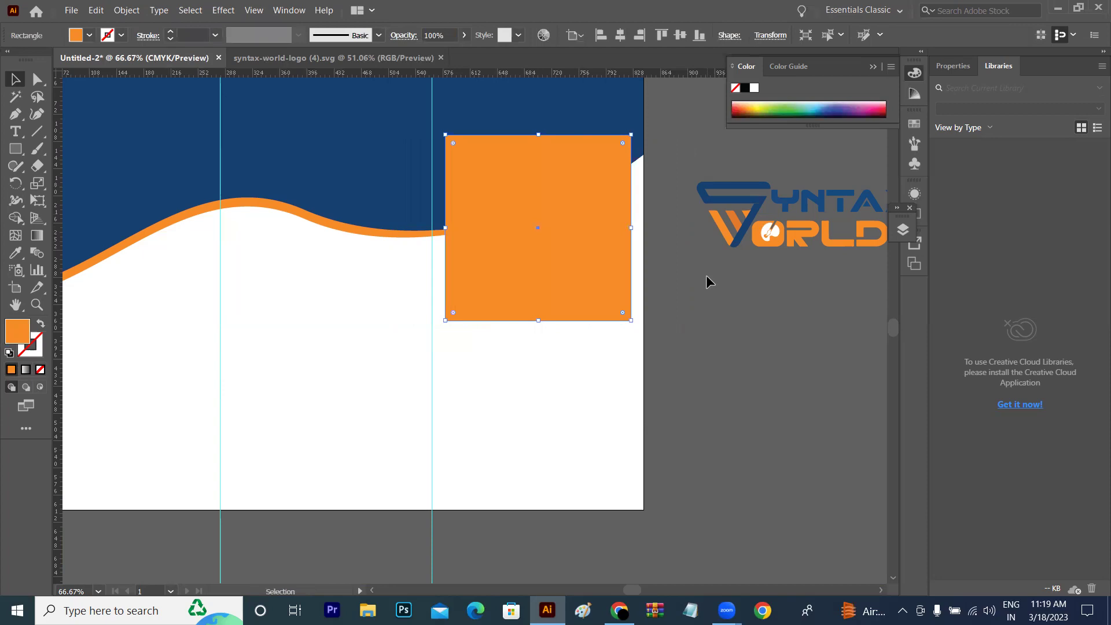
Turn the square into an unfilled frame with a 2 pt orange stroke around the photo.
key("ctrl+z")
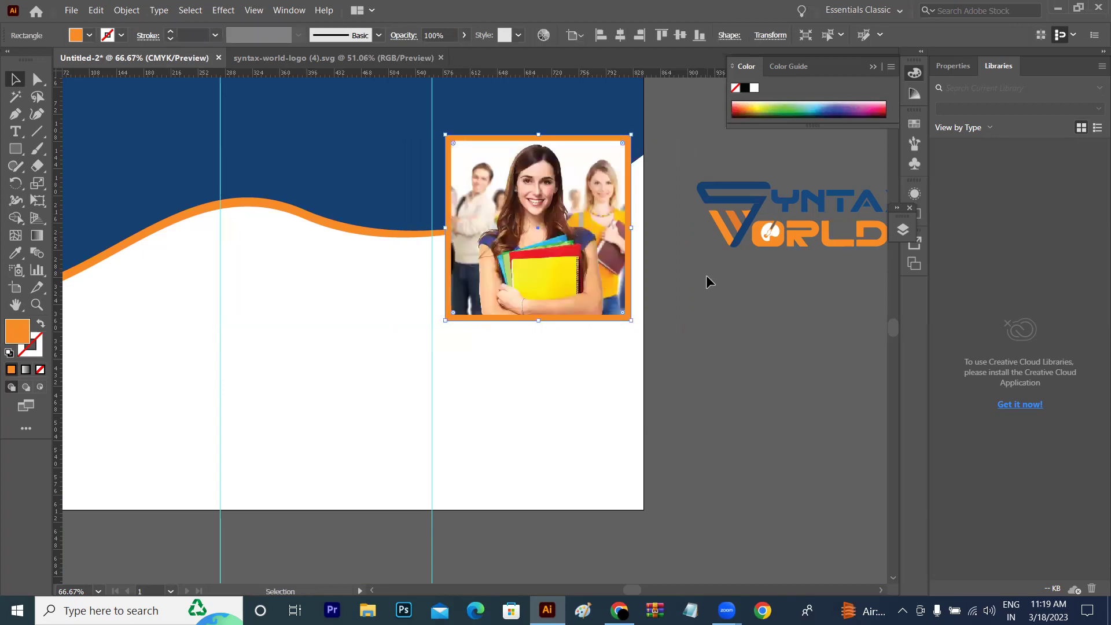
left_click(40, 370)
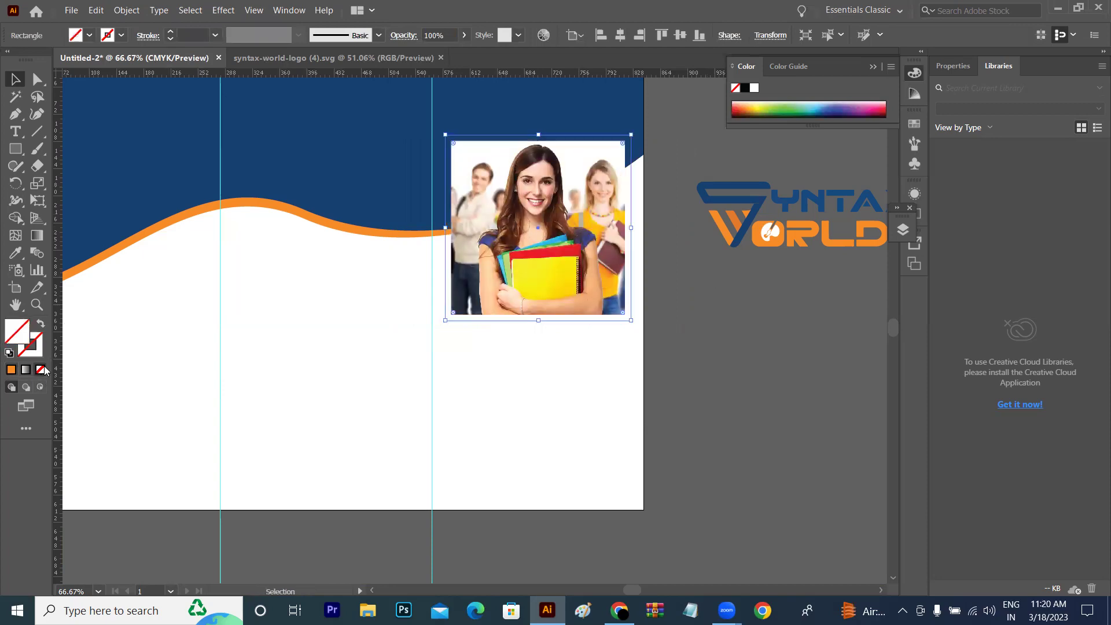
key("x")
left_click(11, 370)
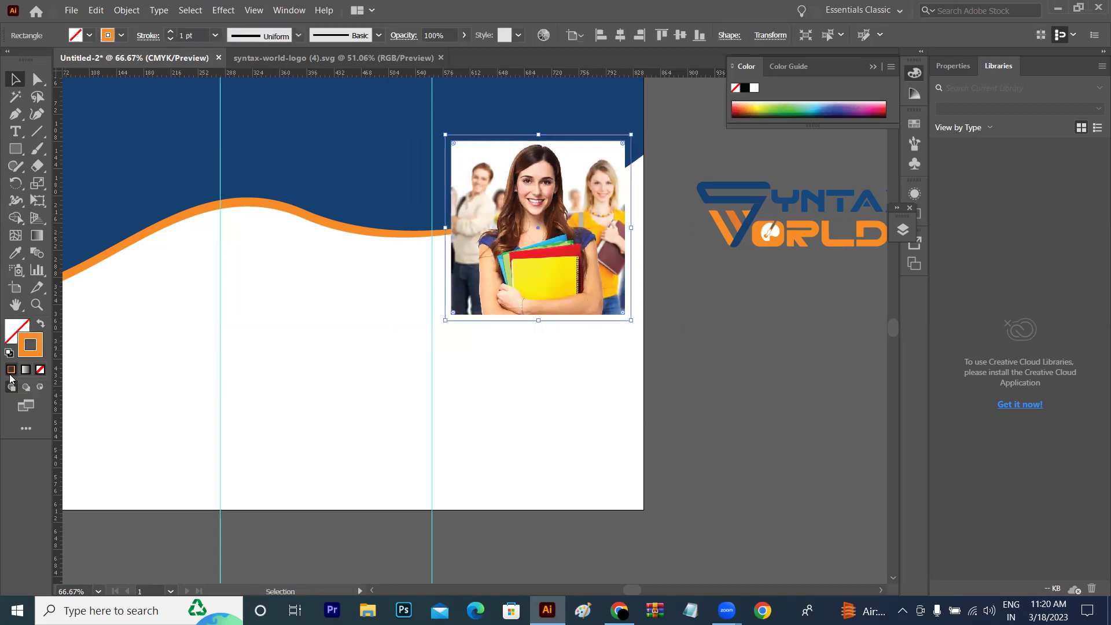
left_click(169, 32)
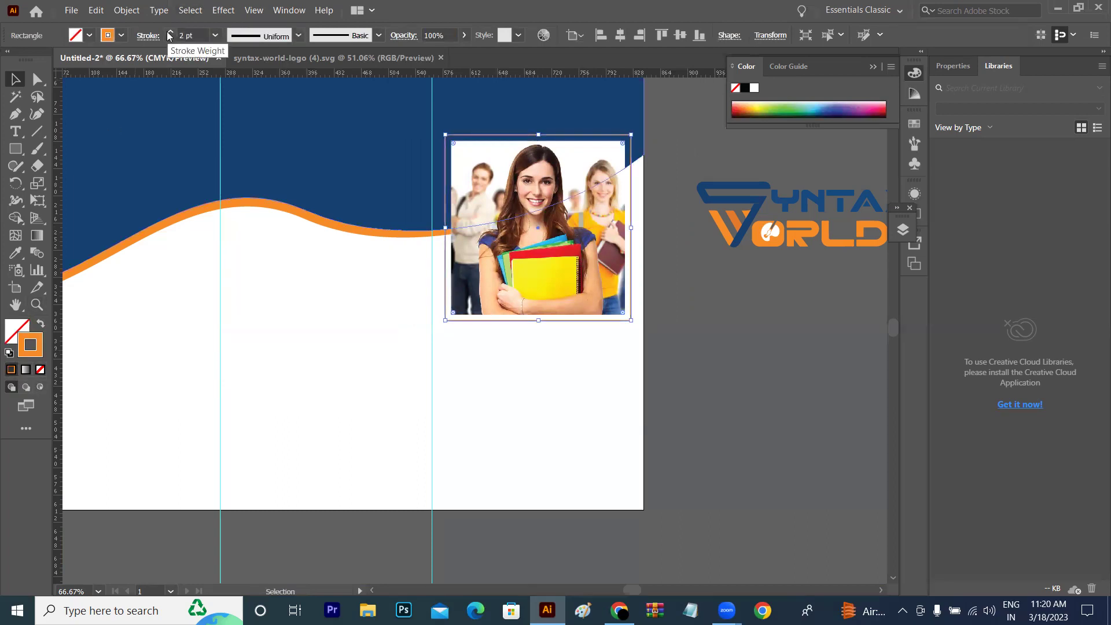
left_click(766, 330)
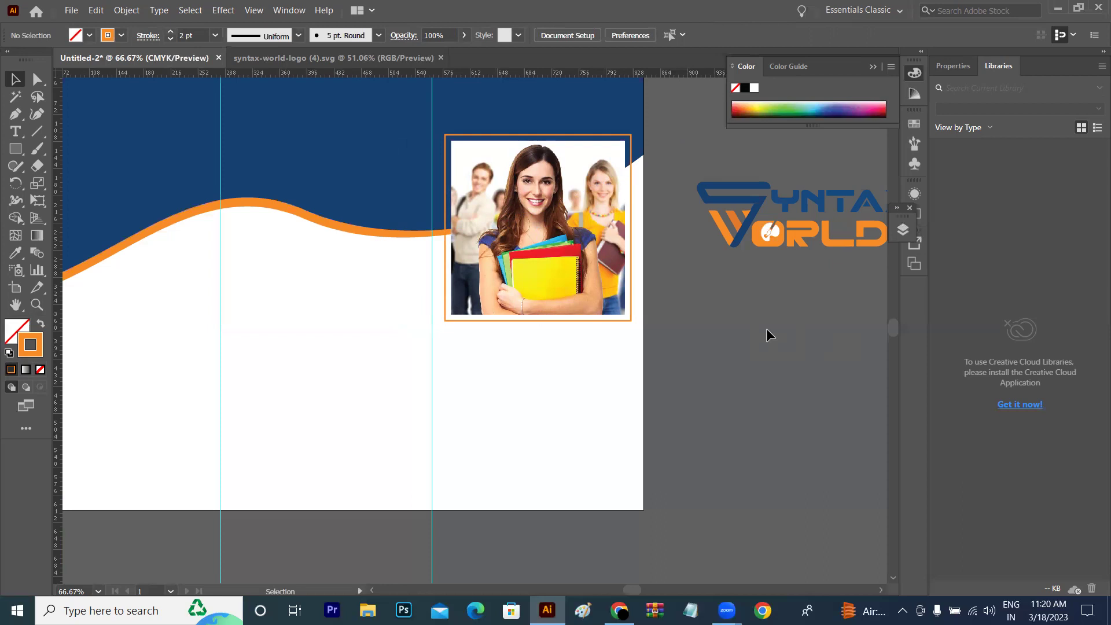
key("ctrl+minus")
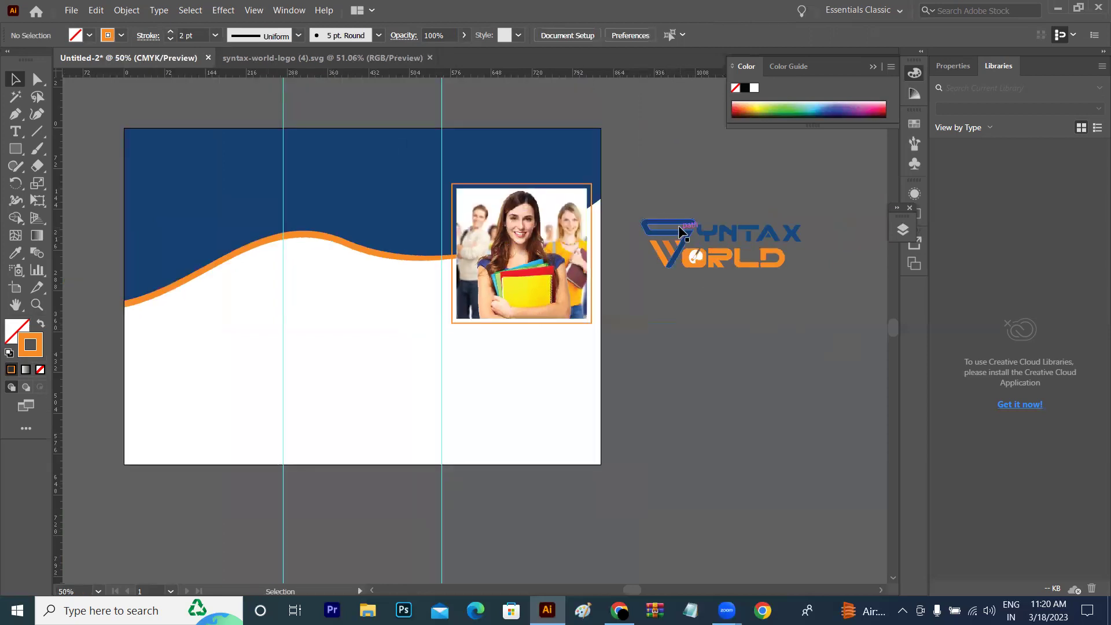
Inside the logo group, fill the SYNTAX letters white.
left_click(680, 231)
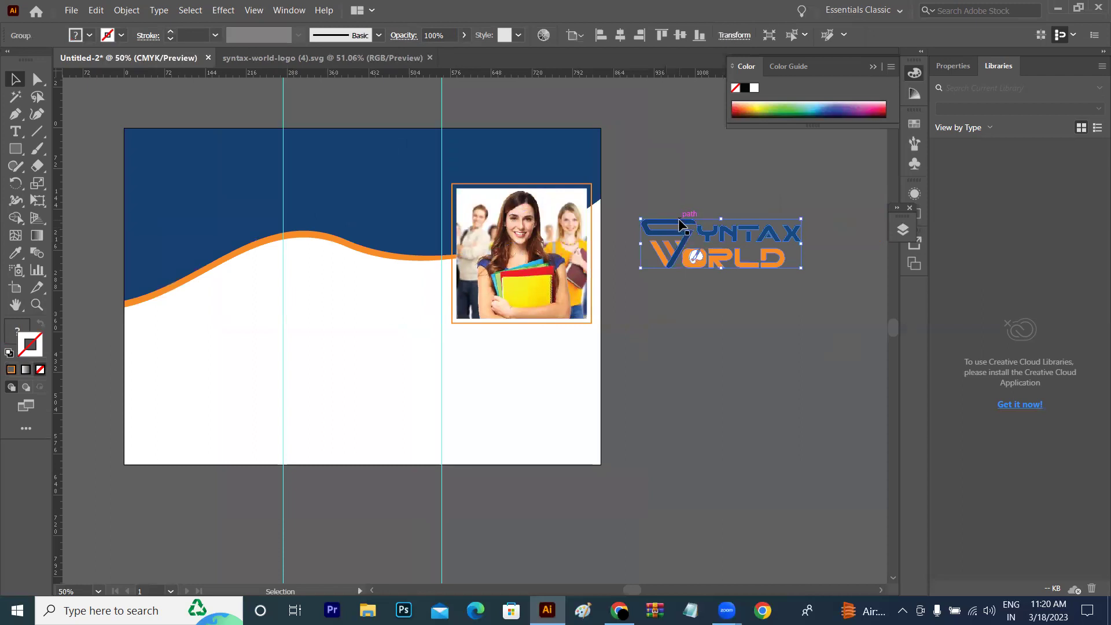
double_click(680, 223)
left_click(715, 232, "shift")
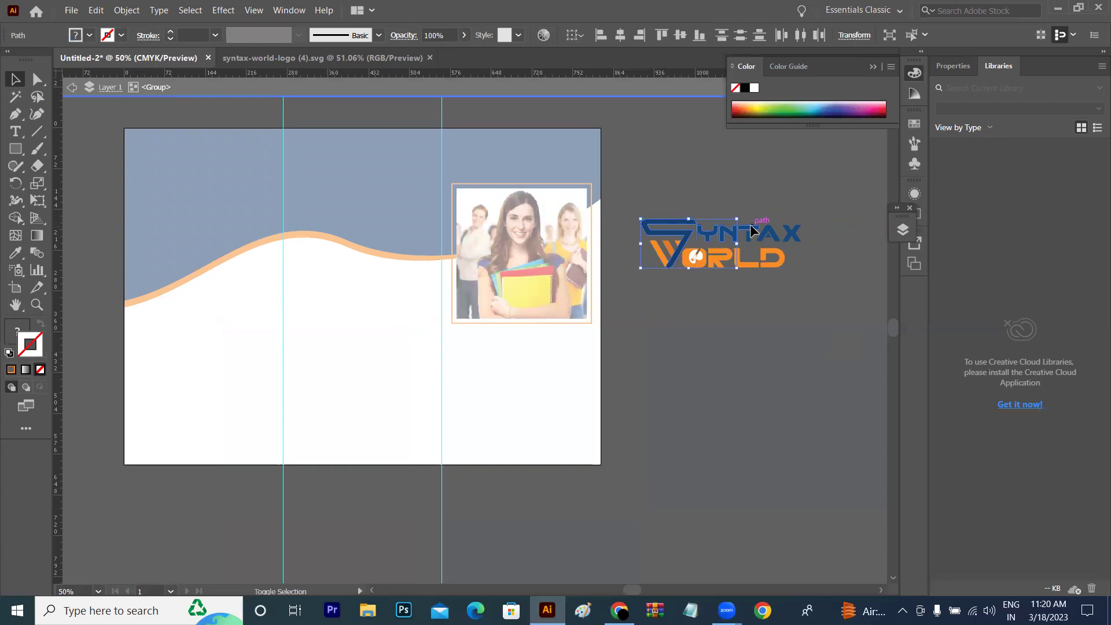
left_click(772, 239, "shift")
left_click(790, 234, "shift")
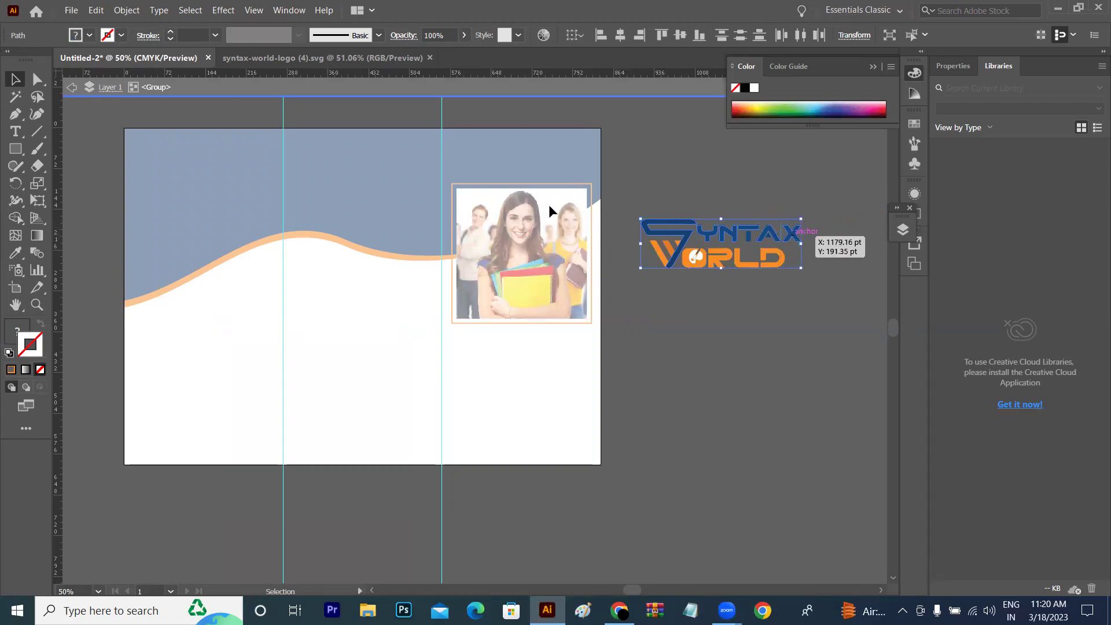
left_click(89, 35)
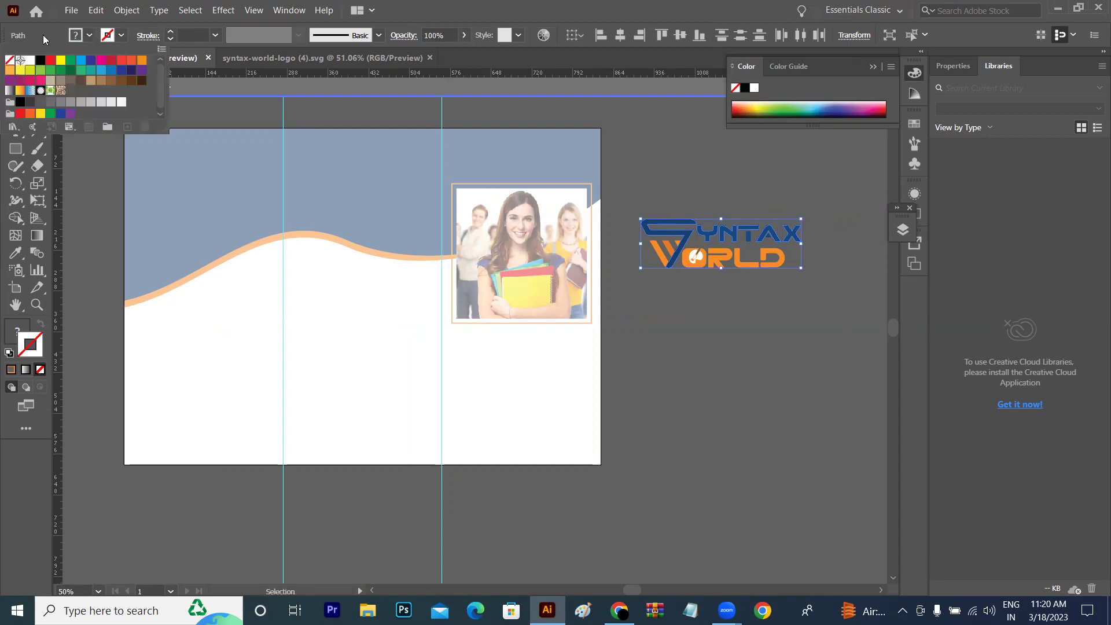
left_click(30, 60)
left_click(868, 383)
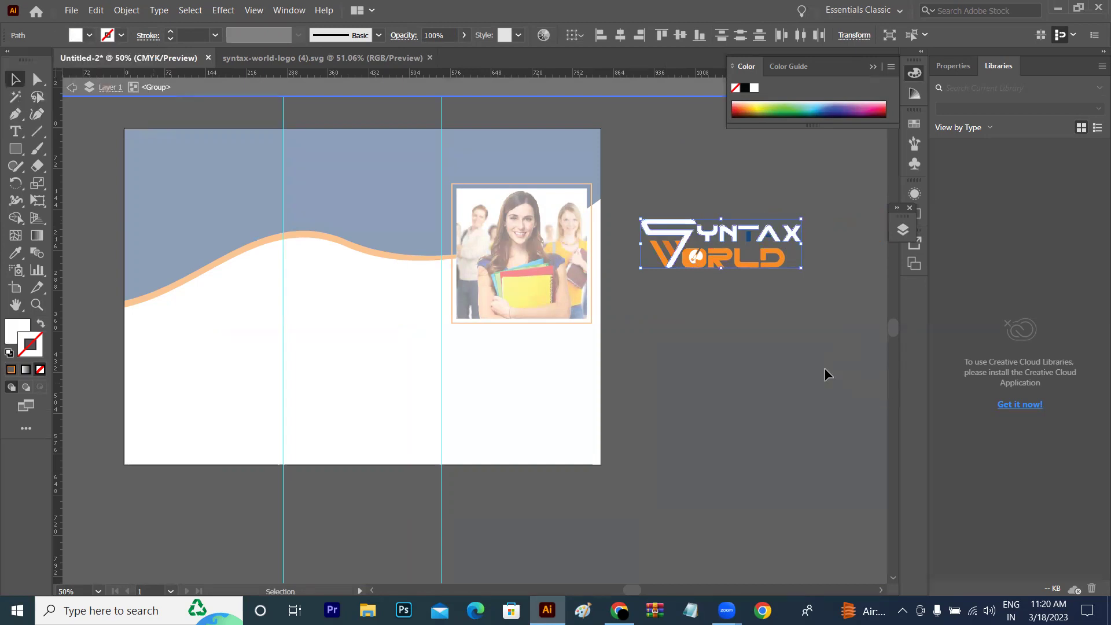
Make the blue bar in the T and the triangle in the A white.
key("ctrl+plus")
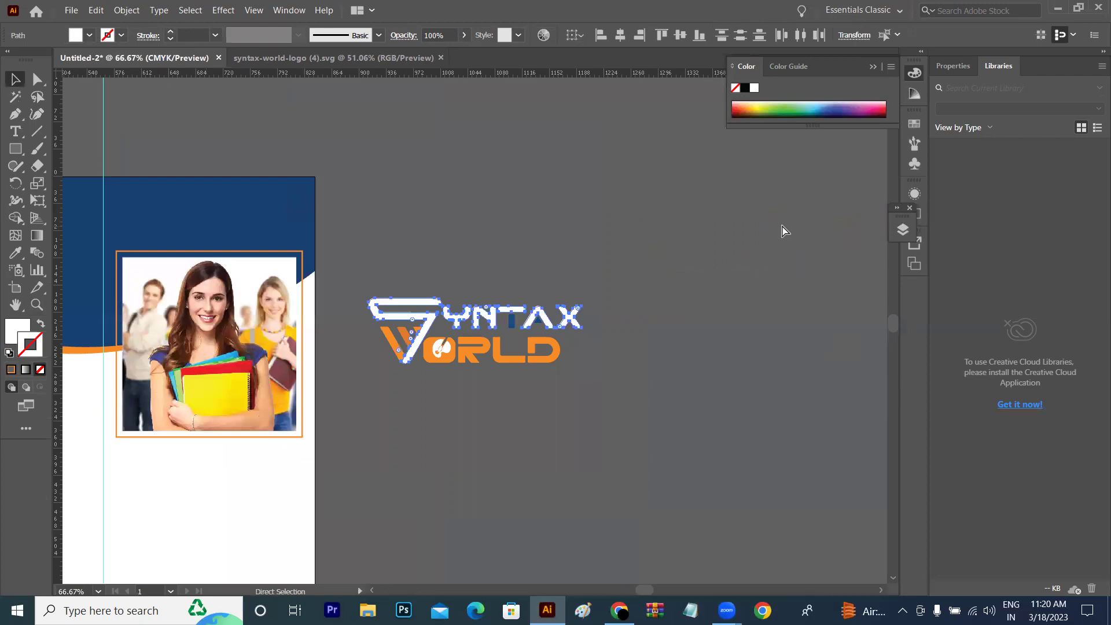
key("ctrl+plus")
double_click(534, 318)
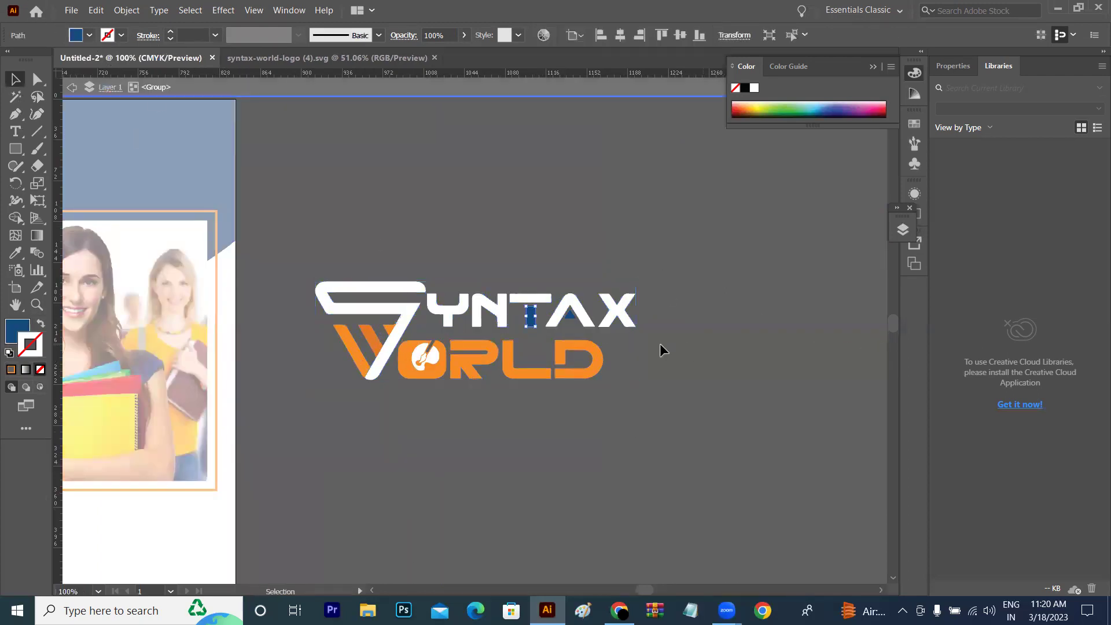
left_click(568, 317, "shift")
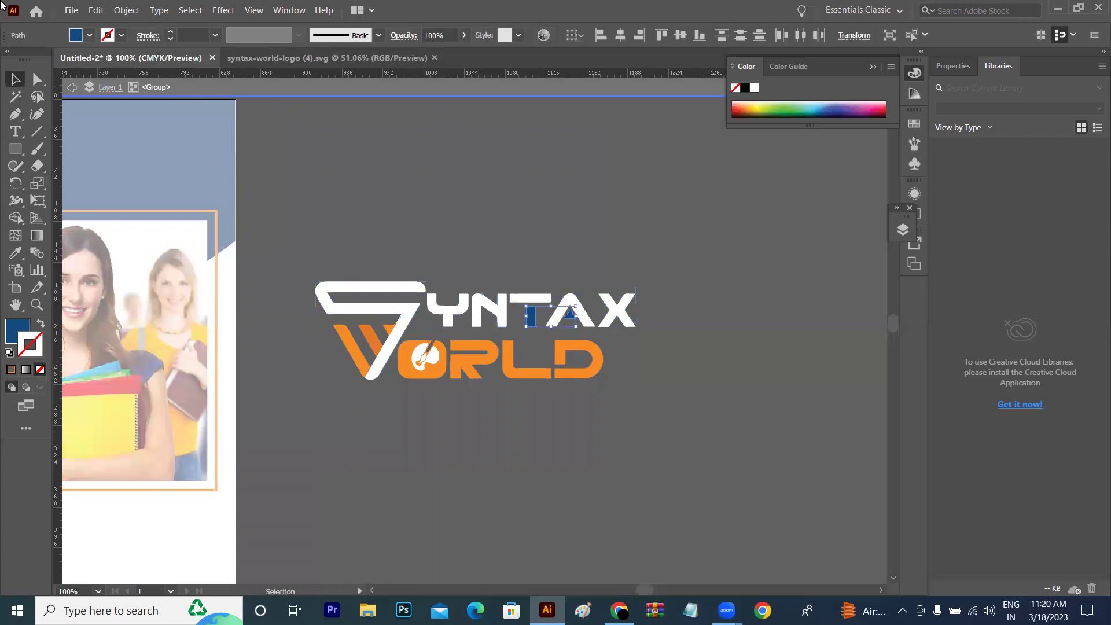
left_click(88, 35)
left_click(30, 60)
left_click(726, 226)
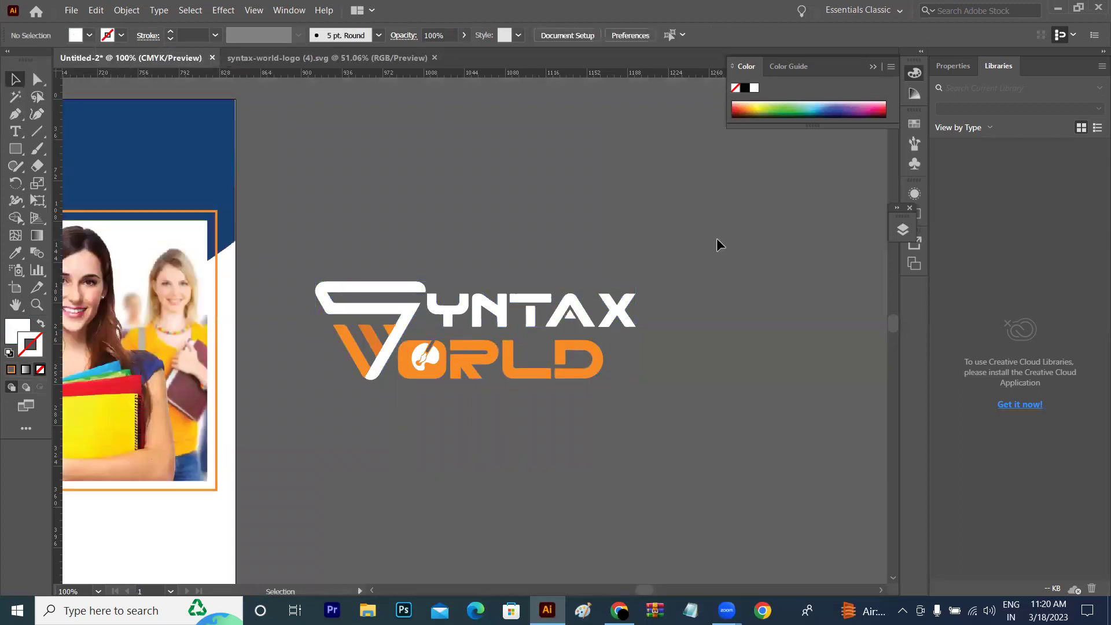
Shrink the logo to about 40% and place it in the blue header above the photo.
key("ctrl+minus")
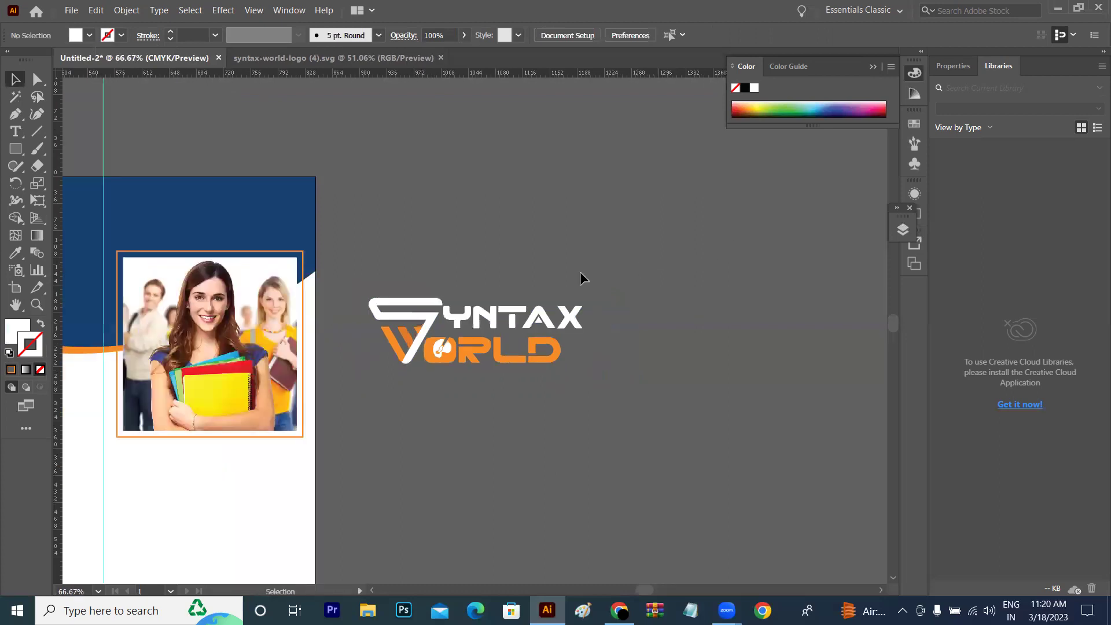
scroll(580, 272, "left", 5)
scroll(580, 272, "down", 1)
scroll(579, 276, "right", 3)
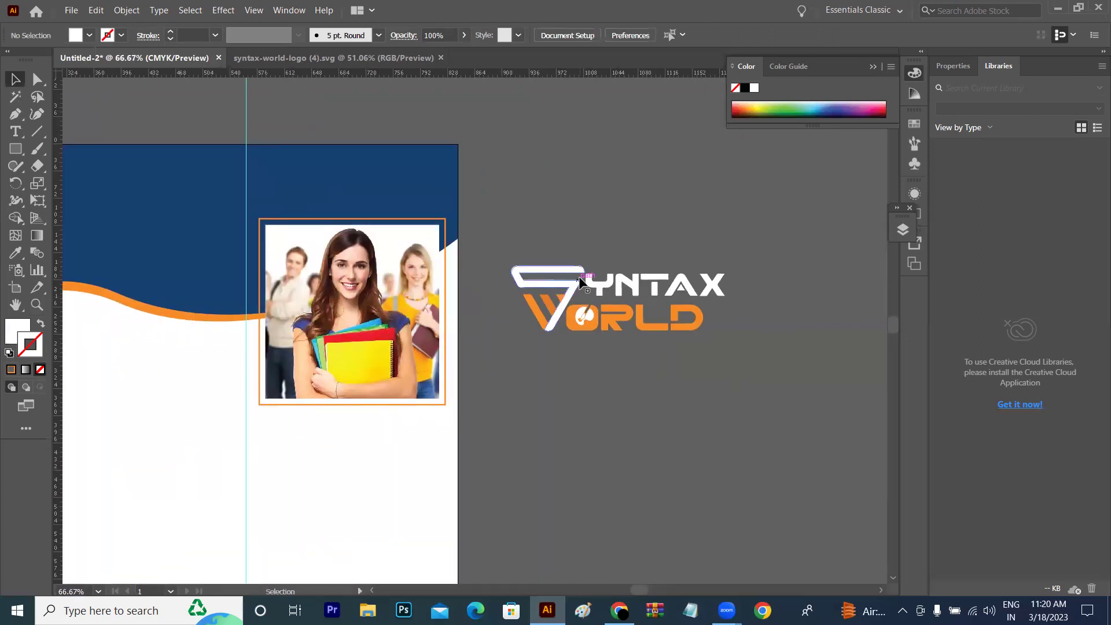
left_click(578, 276)
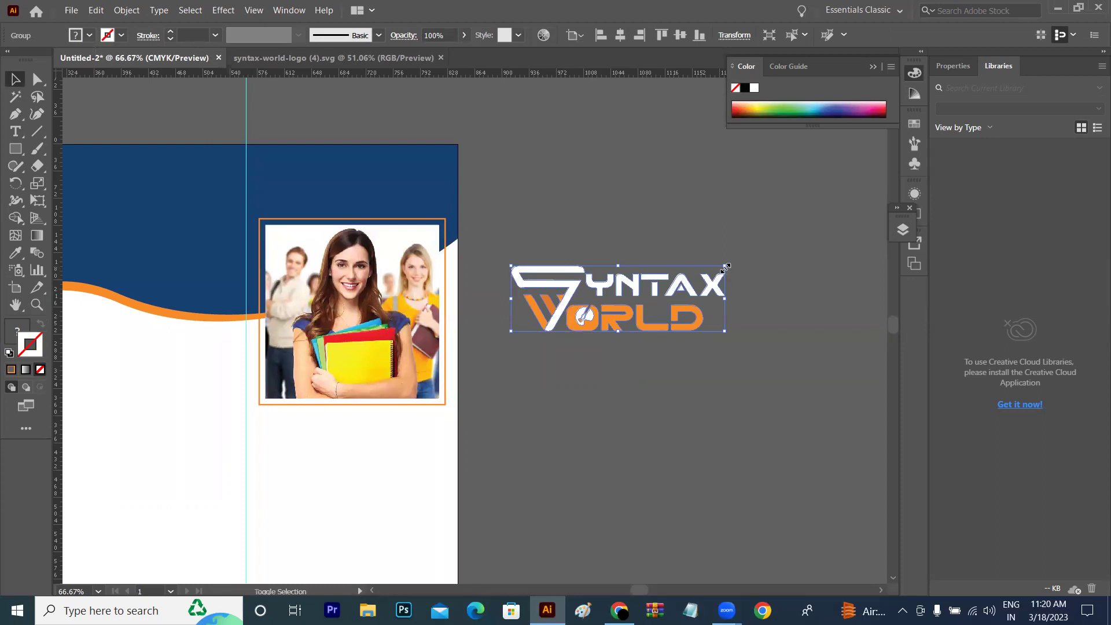
left_click_drag(725, 267, 665, 284)
left_click(604, 298)
left_click_drag(586, 295, 272, 174)
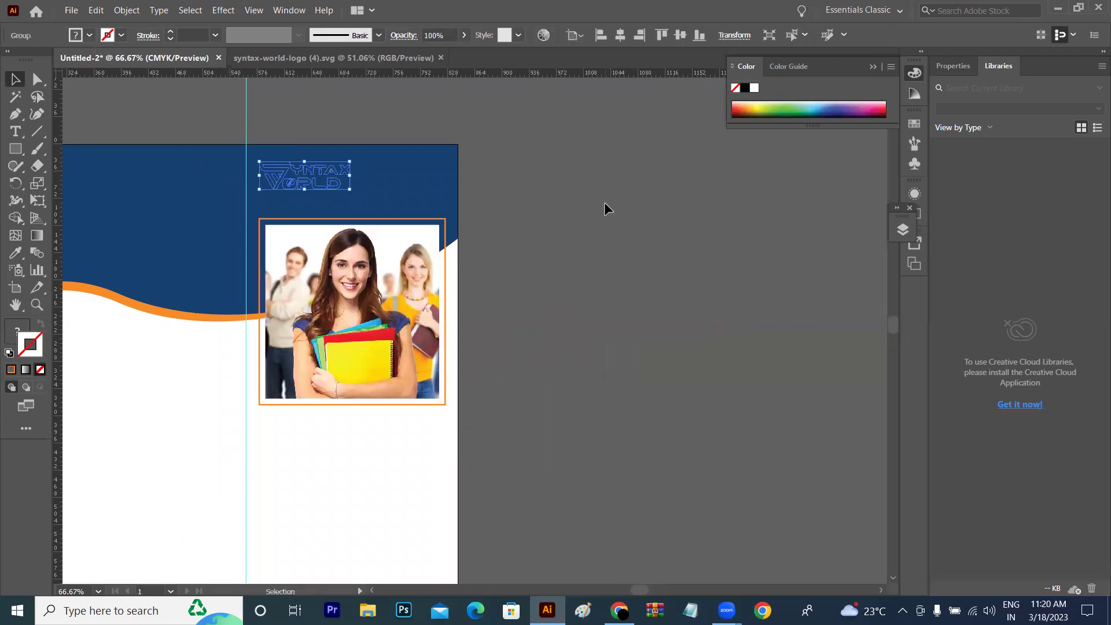
left_click(604, 203)
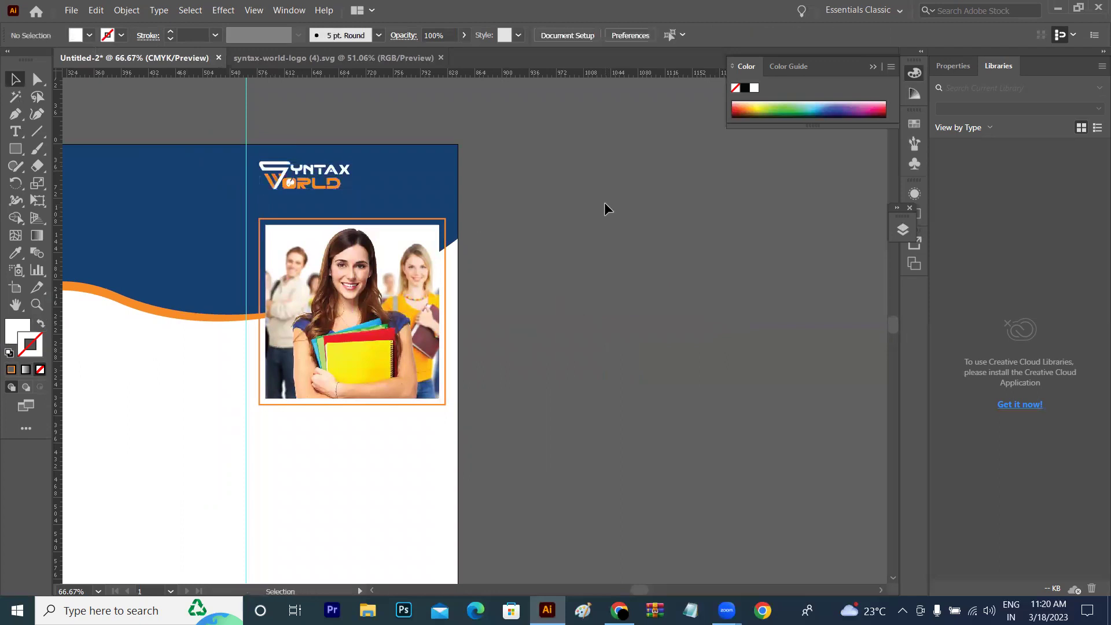
Type the headline 'BEST IT TRAINING INSTITUTE IN DELHI' and place it below the student photo.
left_click_drag(550, 209, 794, 194)
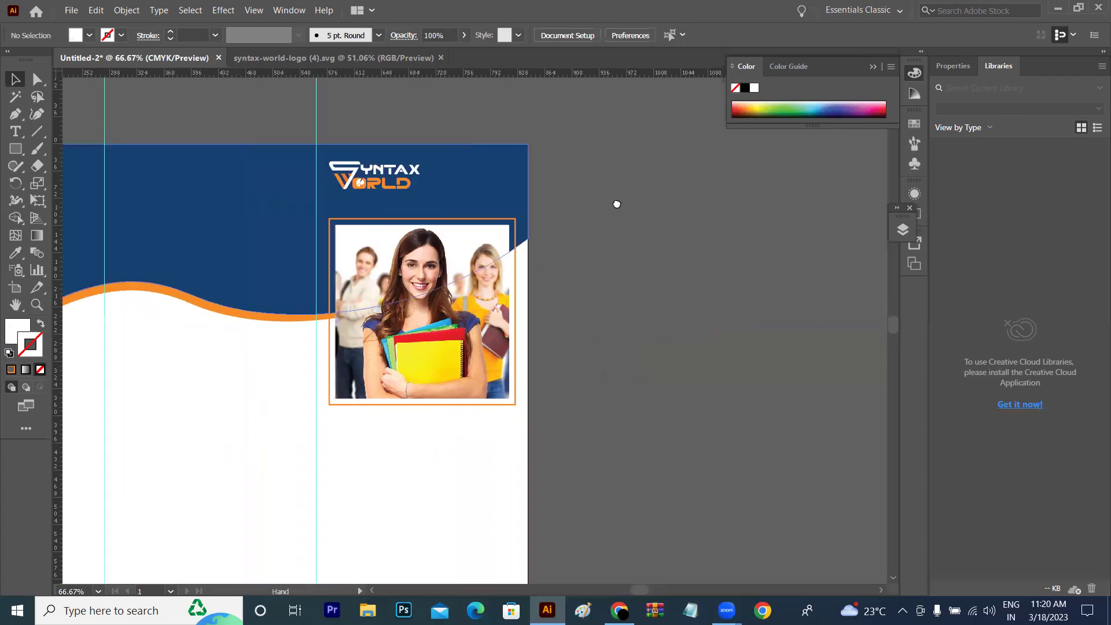
left_click(697, 218)
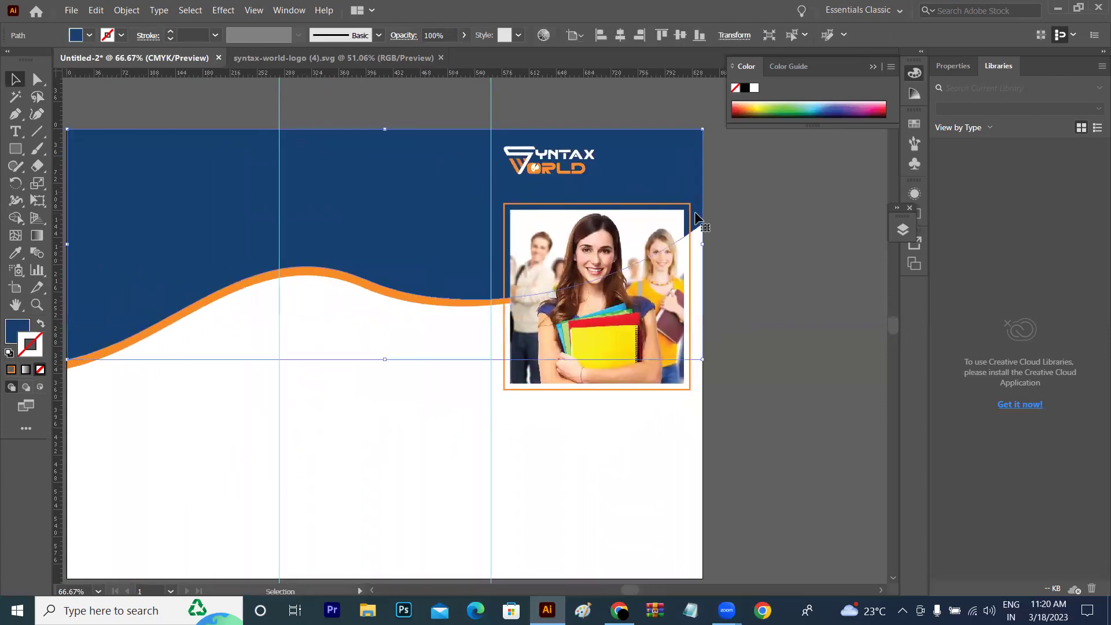
left_click(780, 197)
scroll(774, 266, "down", 3)
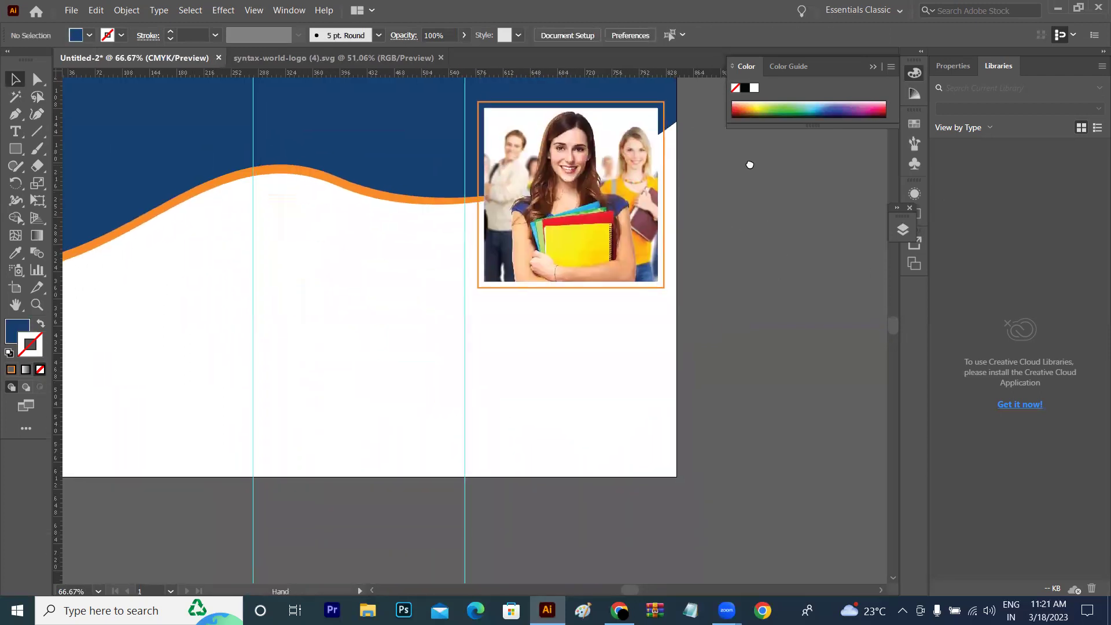
key("ctrl+plus")
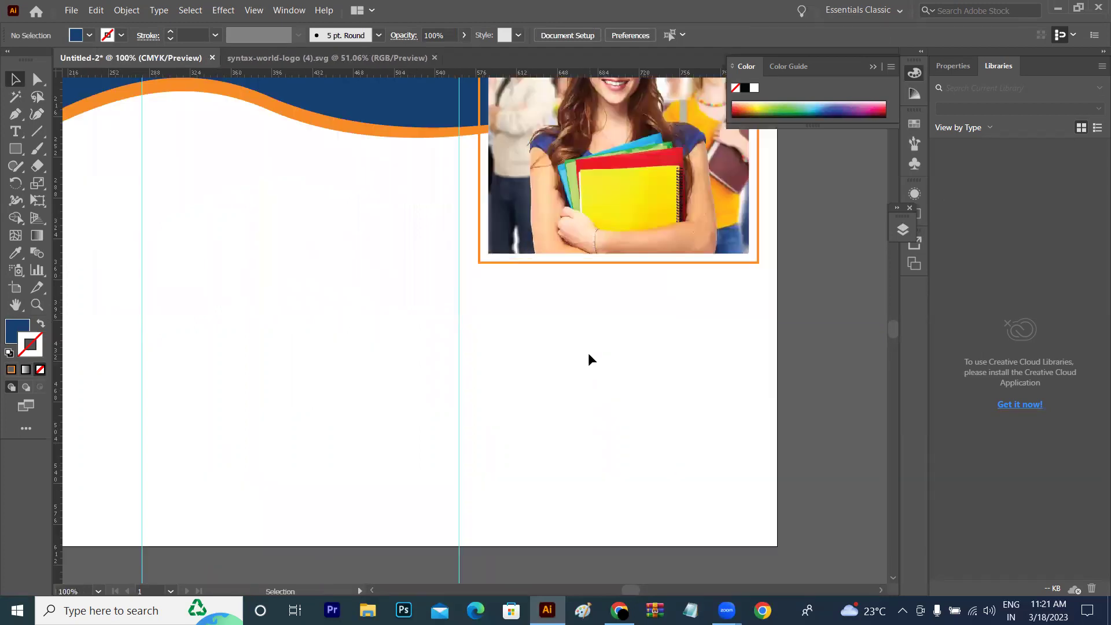
left_click_drag(588, 368, 216, 285)
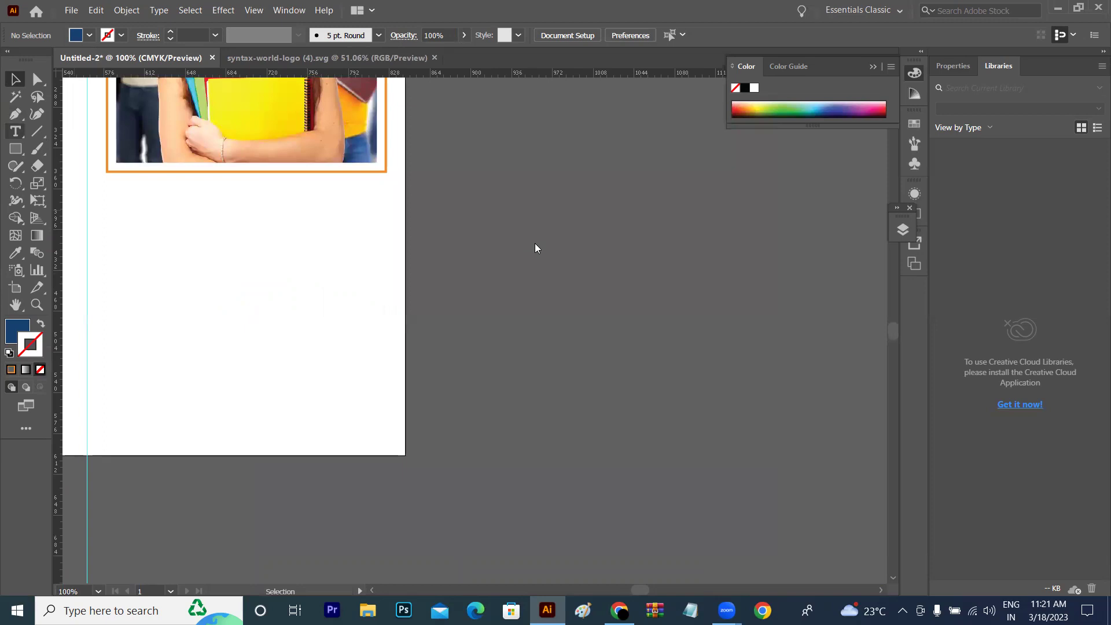
key("t")
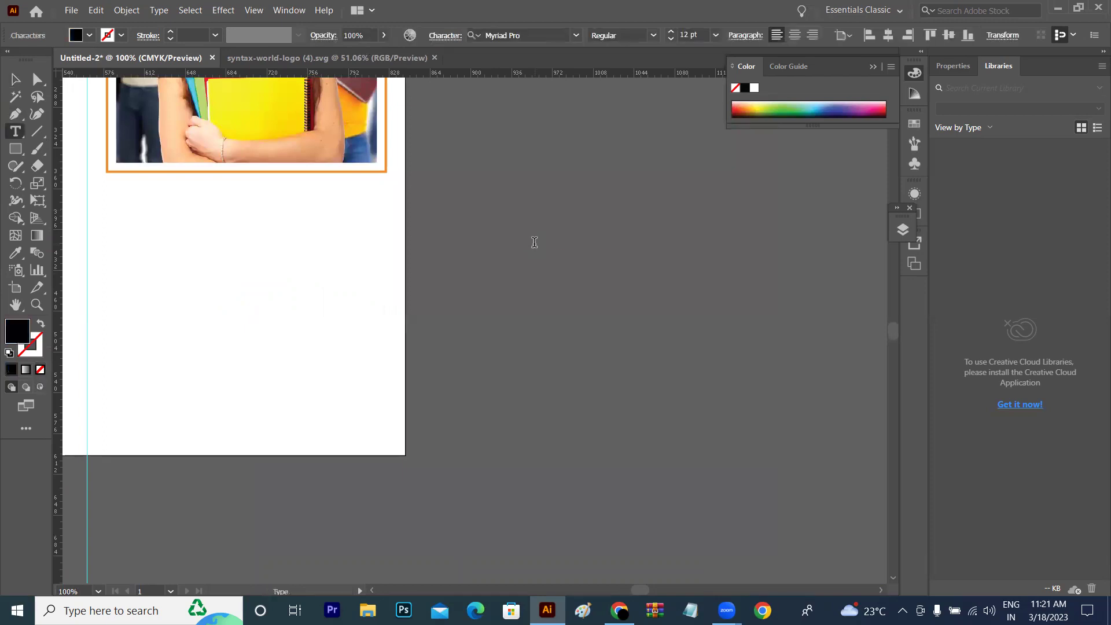
left_click(535, 243)
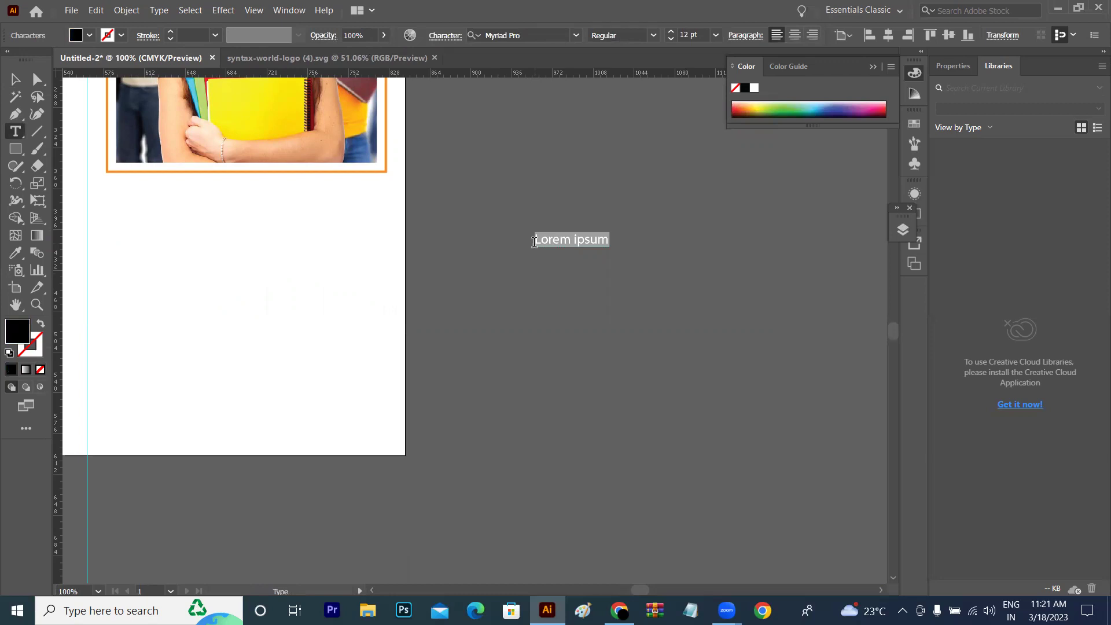
type("BEST IT T")
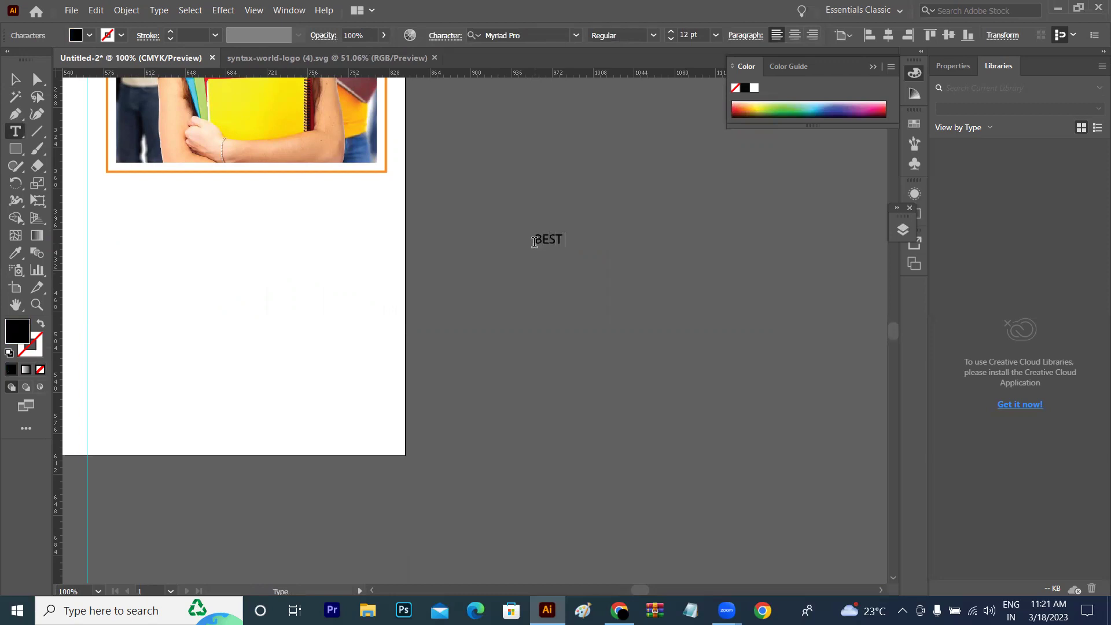
type("RAINING ")
type("INSTITUTE ")
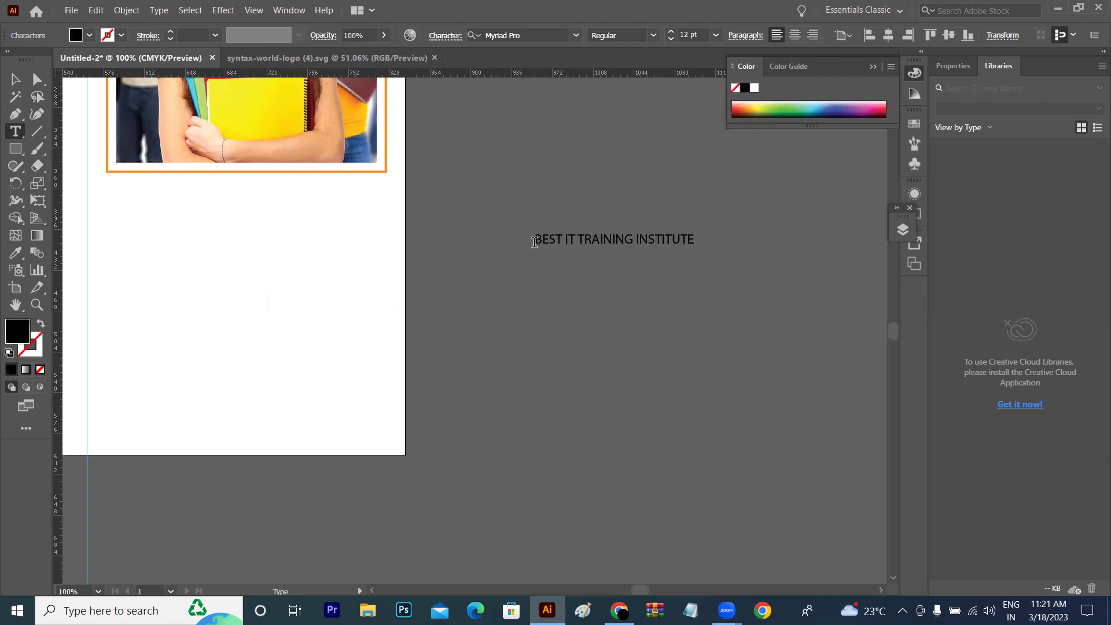
type("IN DELHI")
key("Escape")
mouse_move(424, 223)
left_mouse_down()
mouse_move(243, 204)
mouse_move(336, 189)
mouse_move(291, 200)
left_mouse_up()
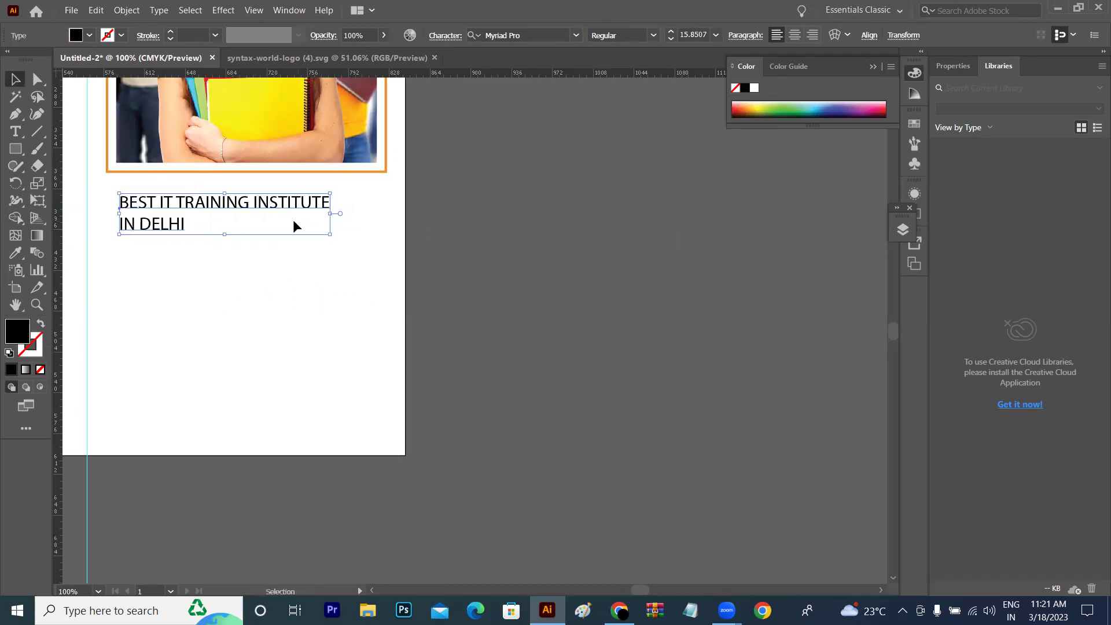
Set the headline font to Poppins Bold.
left_click(544, 31)
type("POP")
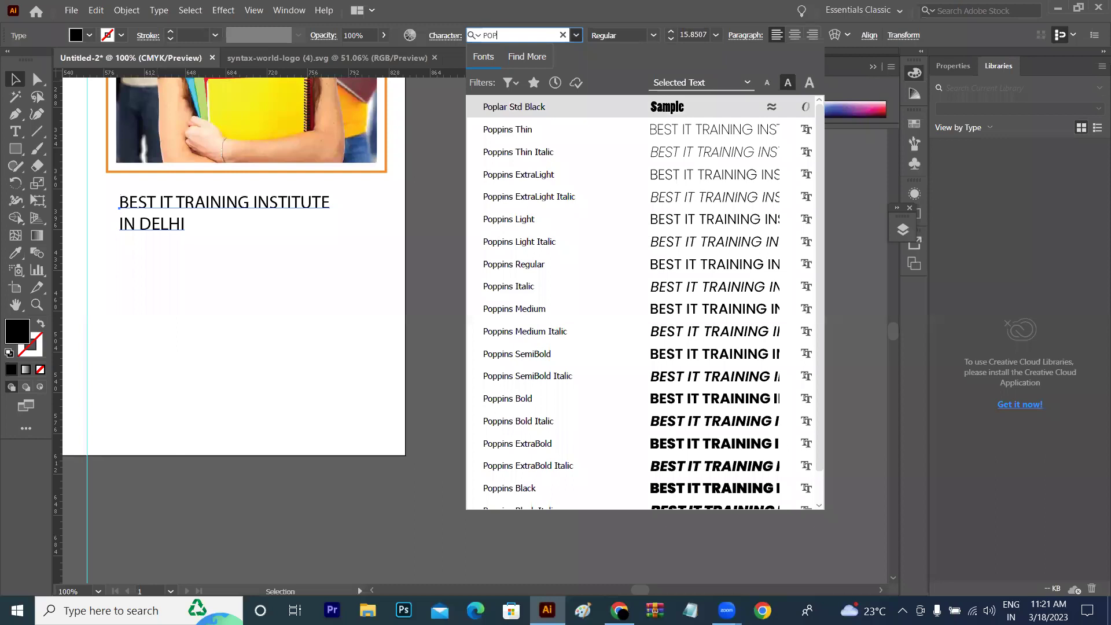
key("BackSpace")
left_click(544, 403)
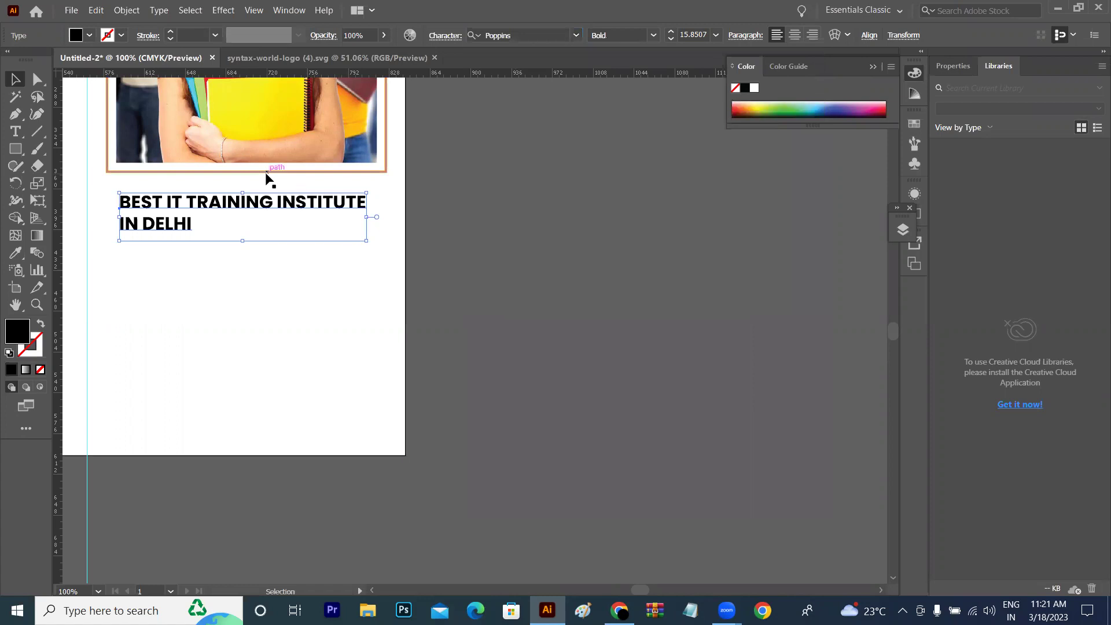
Enlarge the heading to about 17.81 pt, centre-align it, and centre it beneath the photo.
left_click_drag(392, 256, 625, 307)
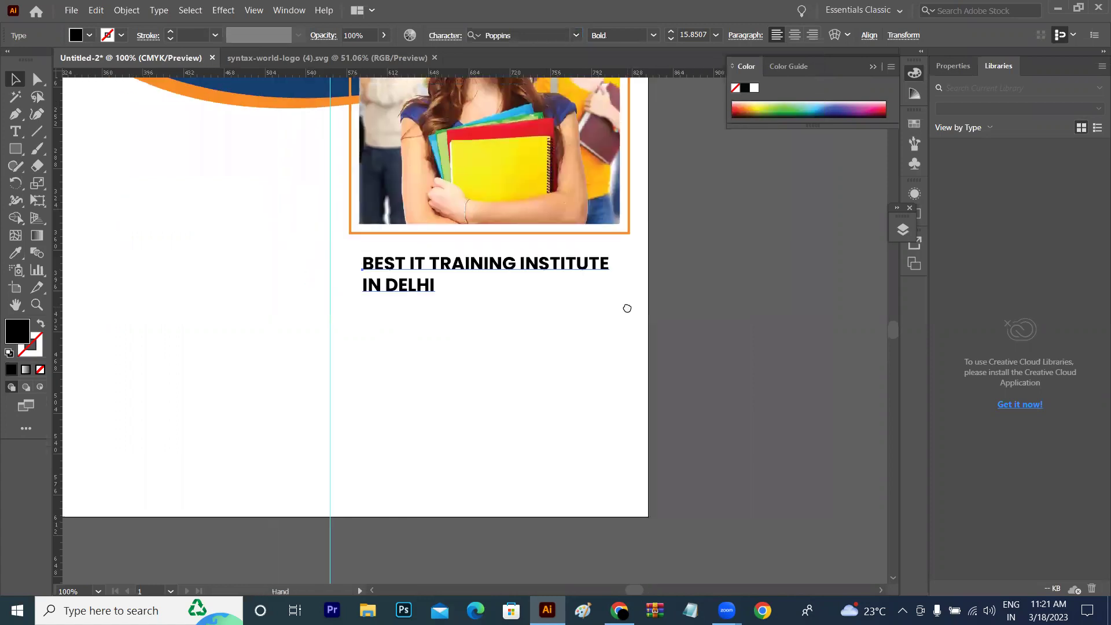
left_click_drag(619, 256, 626, 250)
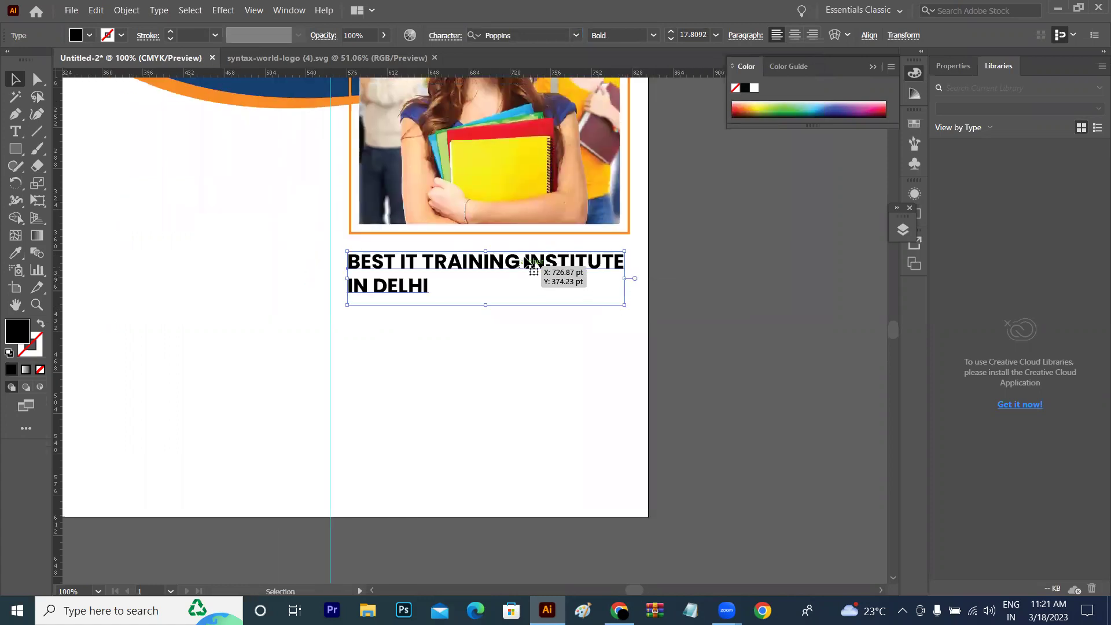
left_click(795, 34)
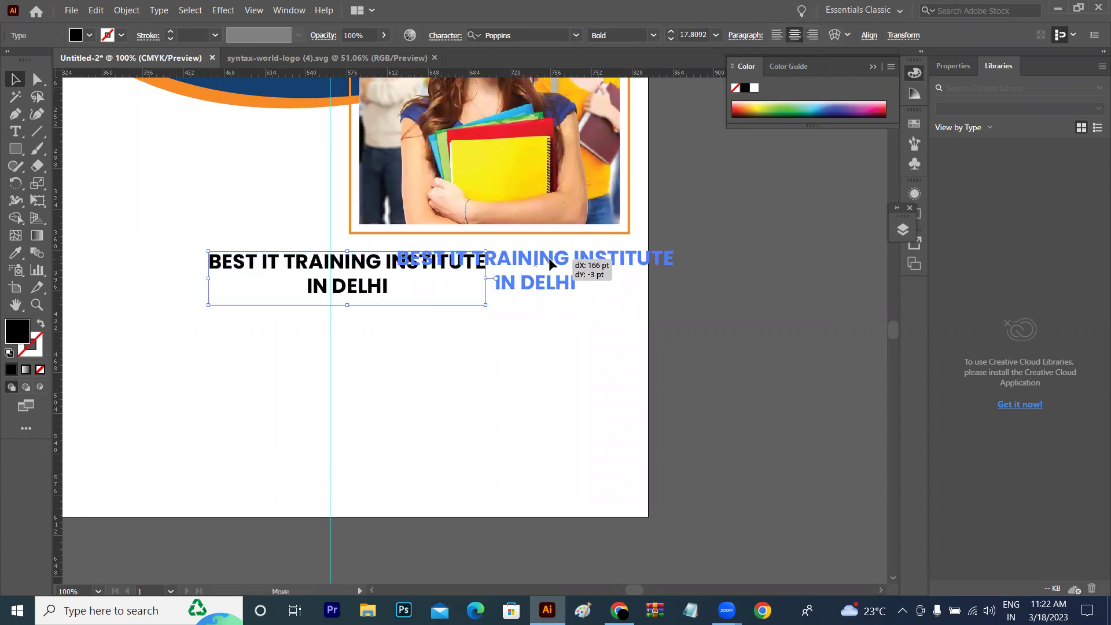
left_click_drag(361, 261, 507, 262)
left_click(720, 303)
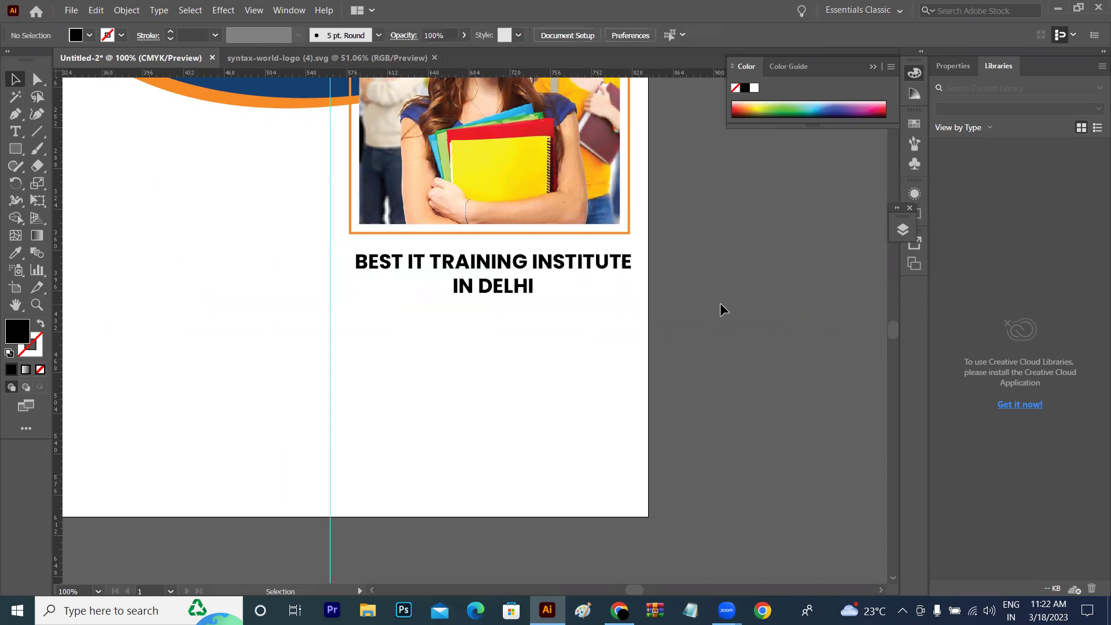
key("ctrl+minus")
Sample the header's navy blue onto the headline with the Eyedropper, then zoom to 100%.
left_click_drag(624, 317, 623, 419)
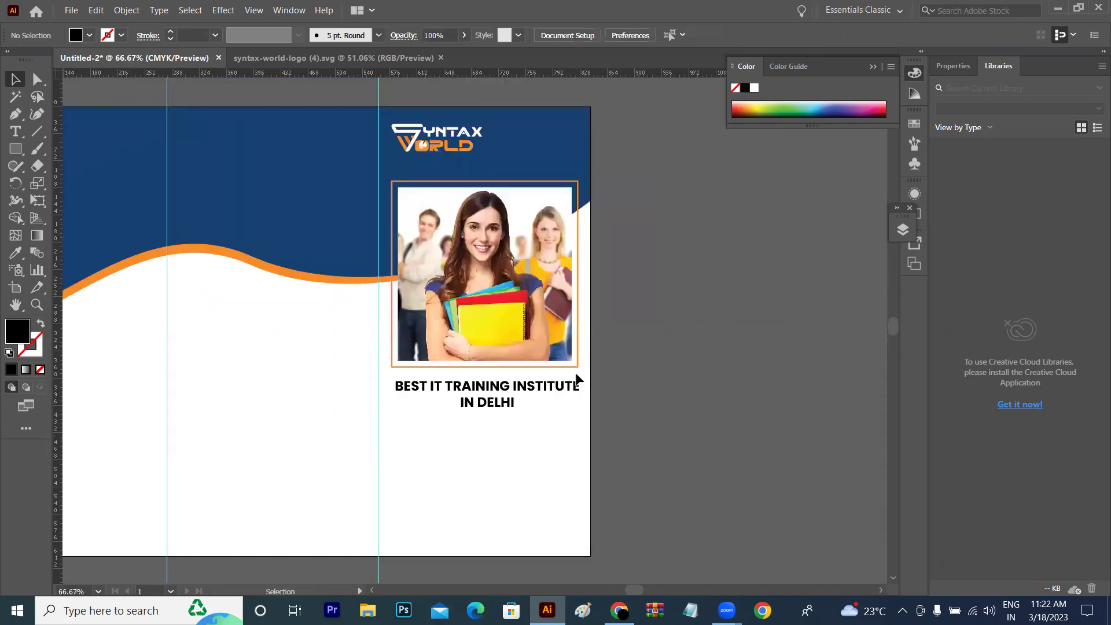
left_click(554, 388)
left_click(16, 252)
left_click(584, 125)
left_click(16, 79)
left_click(807, 344)
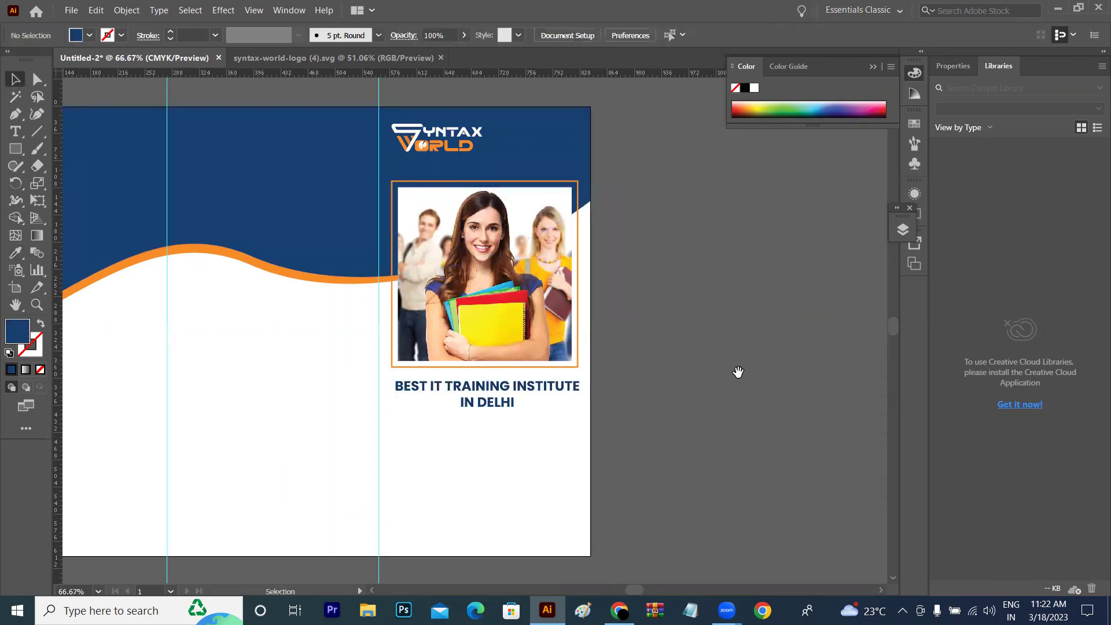
left_click_drag(738, 373, 781, 319)
key("ctrl+1")
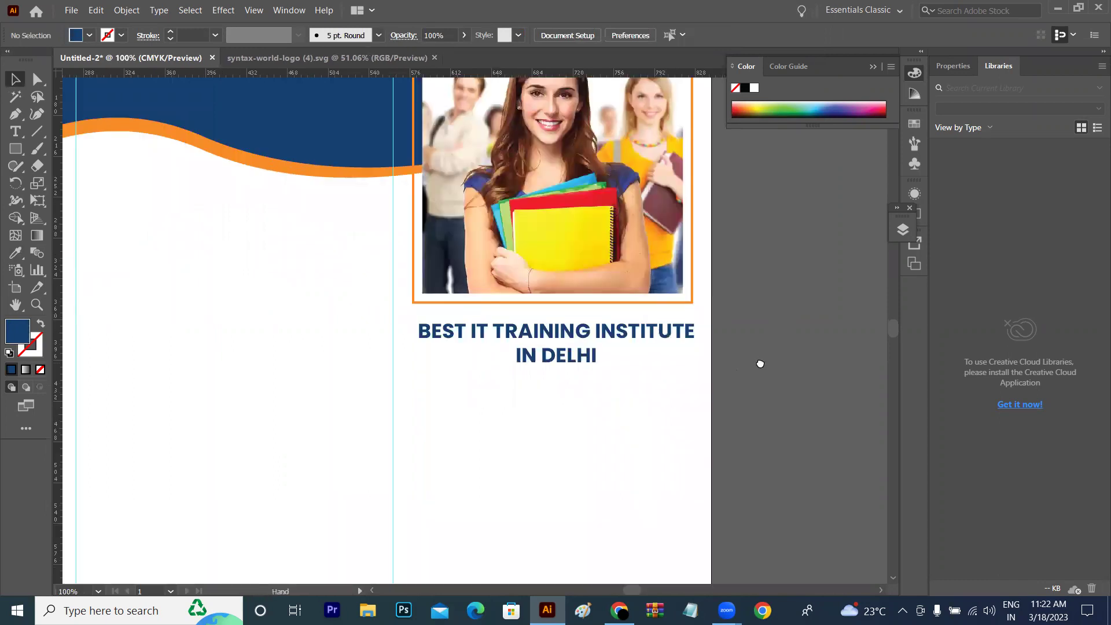
left_click_drag(759, 364, 742, 276)
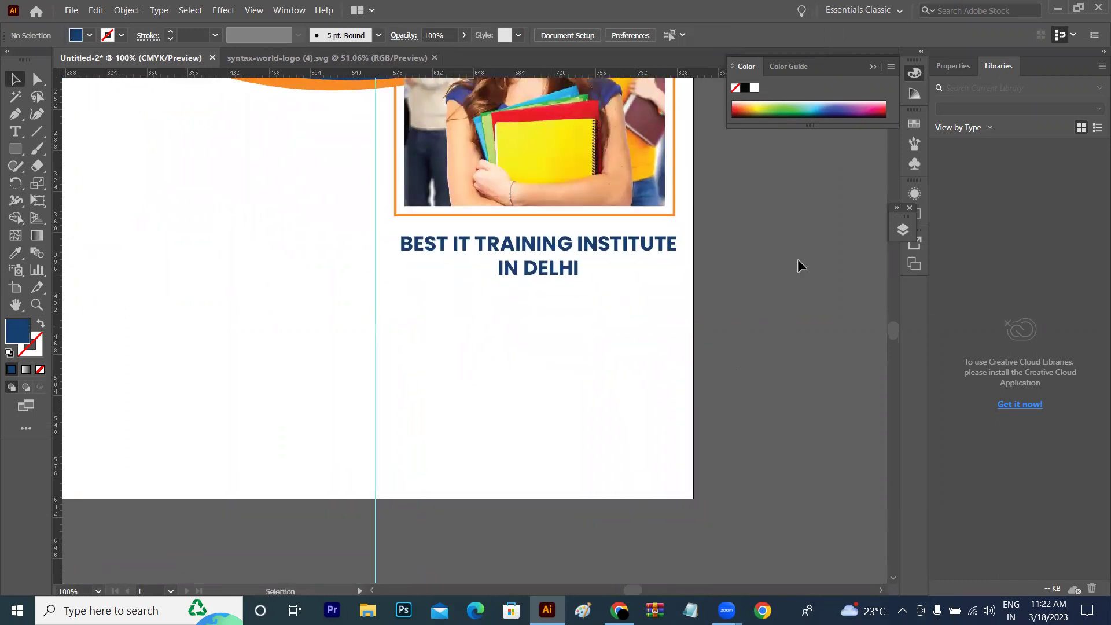
Below the heading, type 'WE ARE PROVIDING BEST SERVICE OF GRAPHIC', correcting typos.
left_click(16, 131)
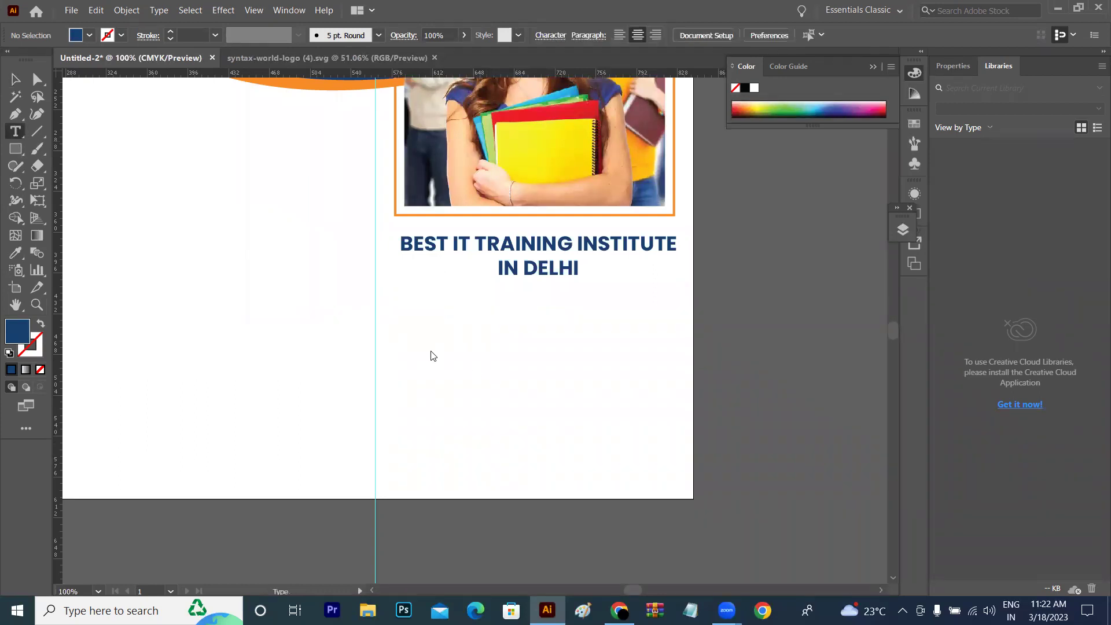
left_click(415, 318)
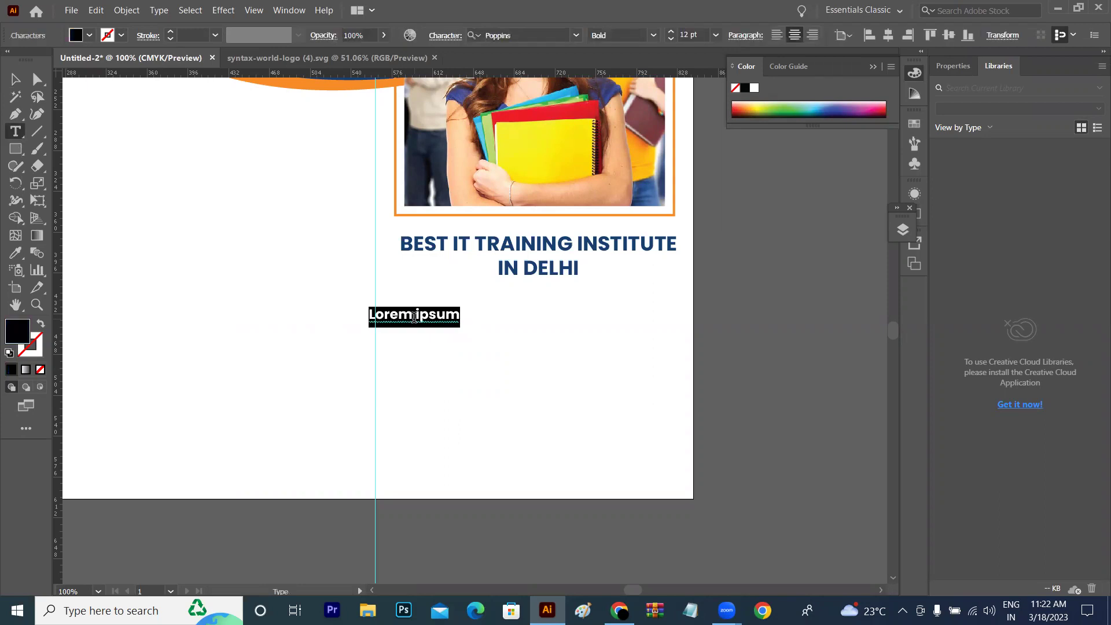
type("WE ARE PEO")
key("BackSpace")
key("BackSpace")
type("ROVI")
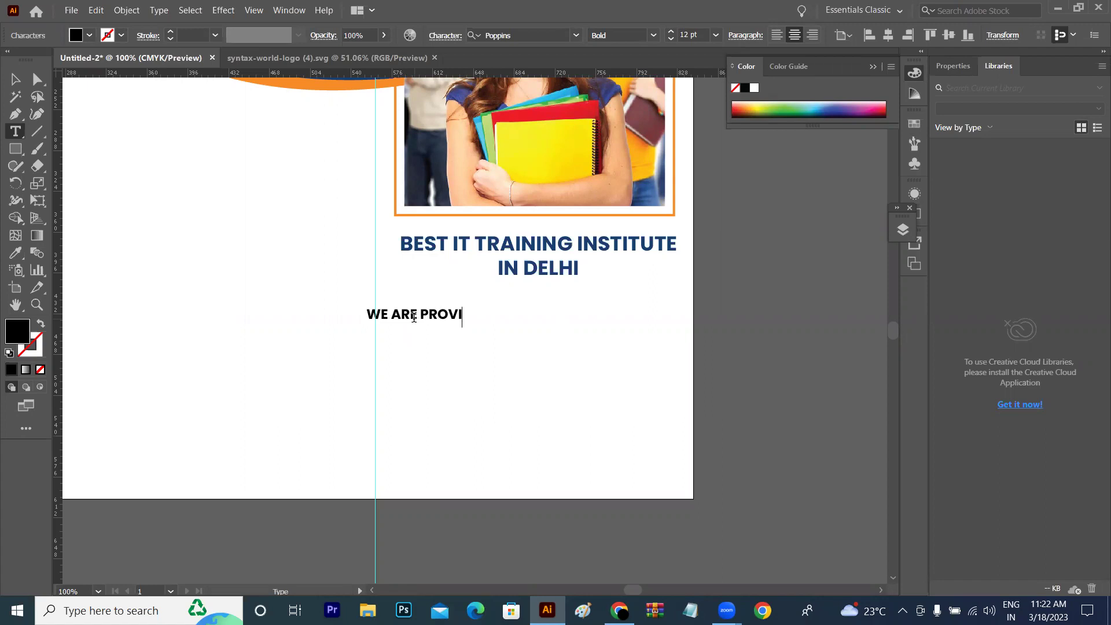
type("DING")
key("BackSpace")
key("BackSpace")
key("BackSpace")
key("BackSpace")
key("BackSpace")
type("EDI")
key("BackSpace")
key("BackSpace")
key("BackSpace")
key("BackSpace")
type("VIDING ")
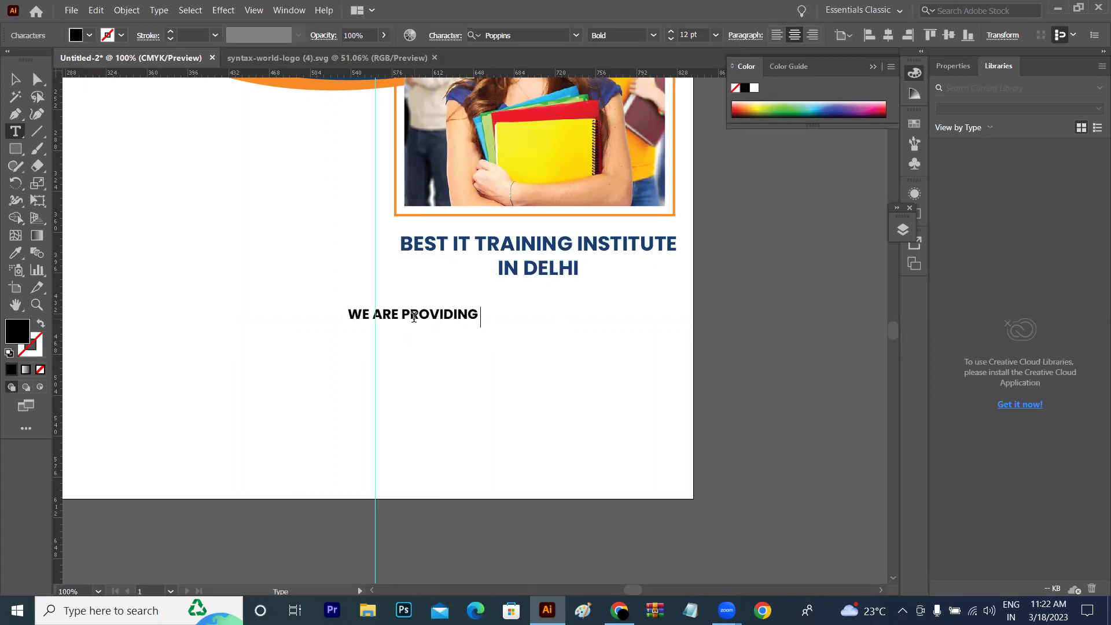
type("BEST")
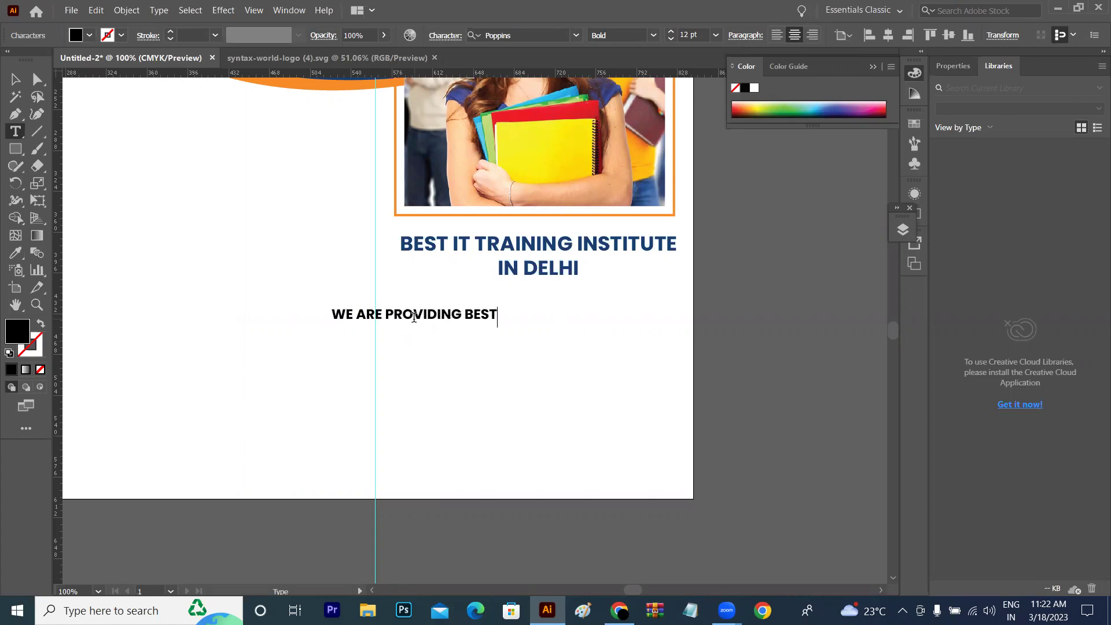
type("S S")
key("BackSpace")
key("BackSpace")
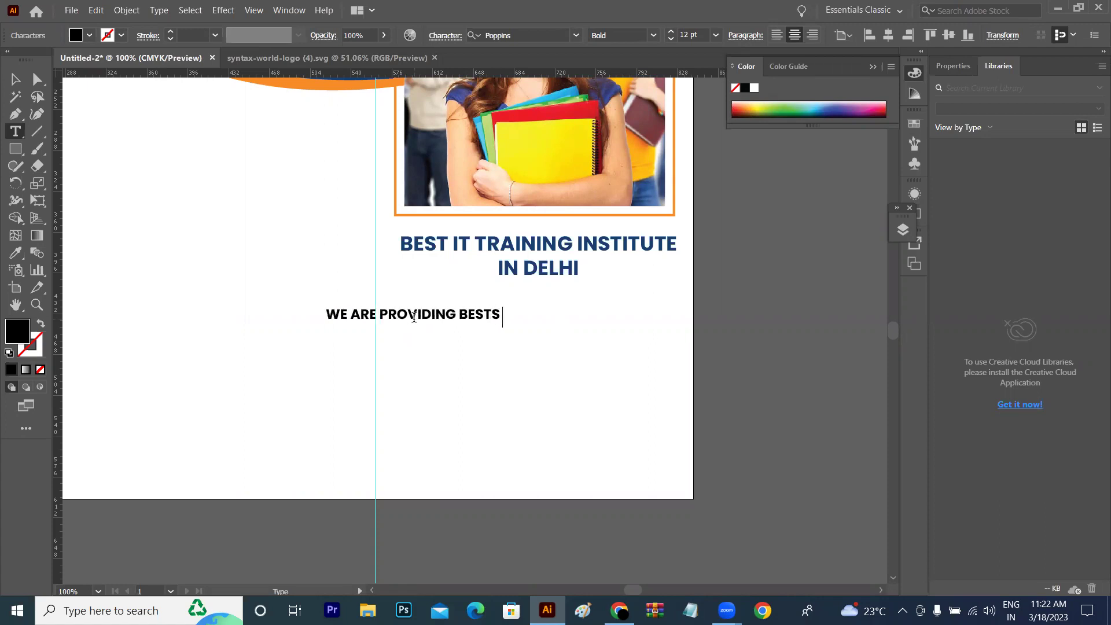
key("BackSpace")
type("BSERVICE OF GRAPHIC")
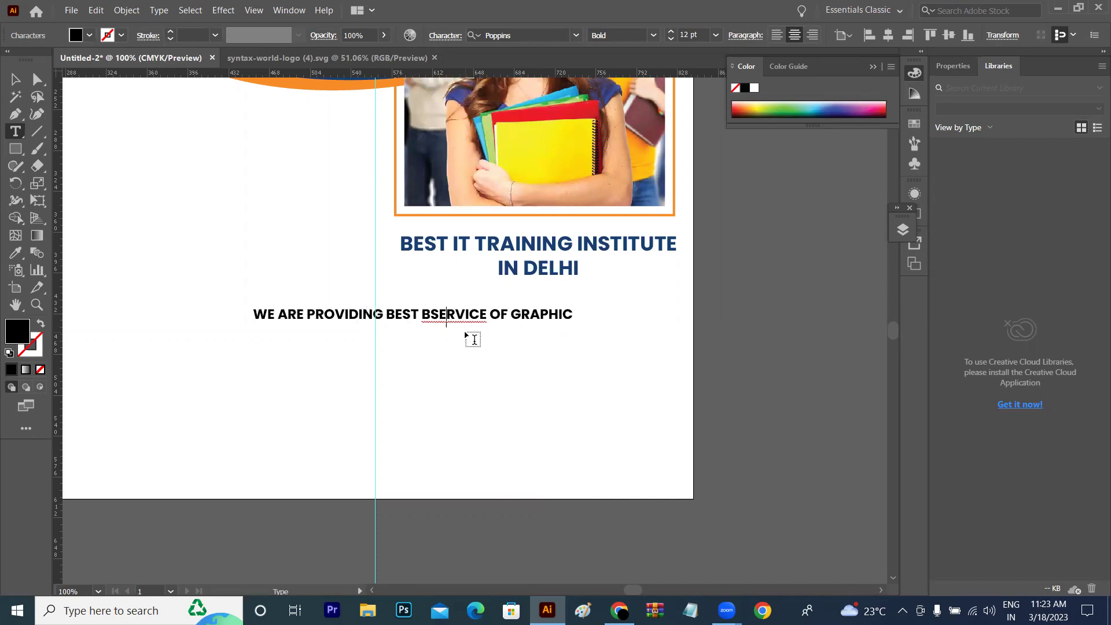
type("T SE")
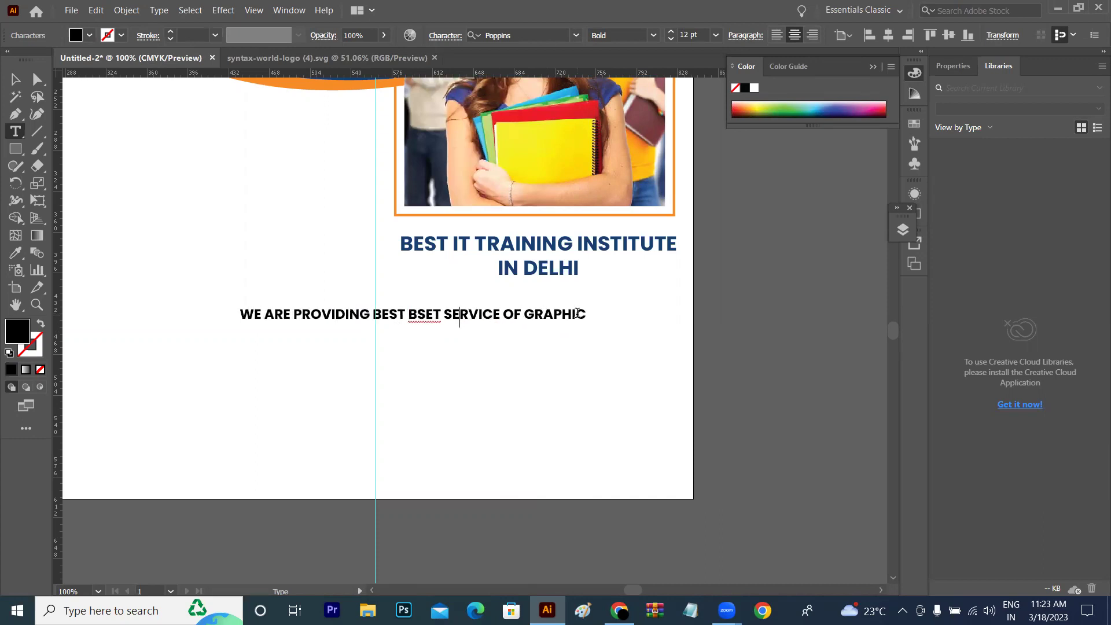
Remove the duplicated BEST and finish the sentence with the course list ending 'IN DELHI'.
left_click(576, 313)
left_click_drag(376, 313, 401, 314)
key("BackSpace")
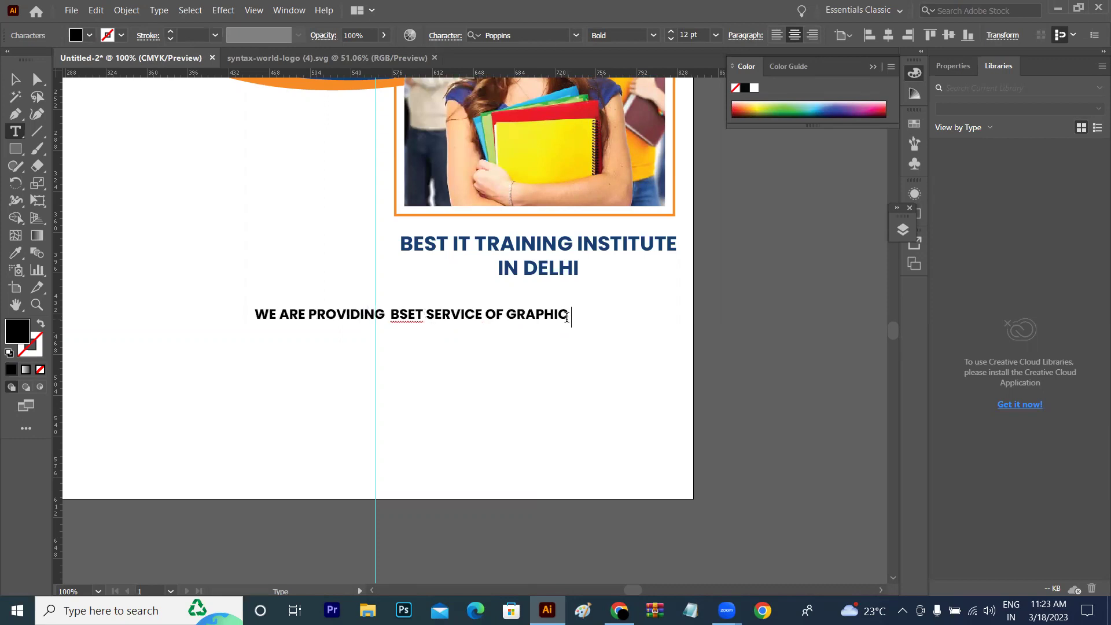
type("DESIGN, WEB DESIGN")
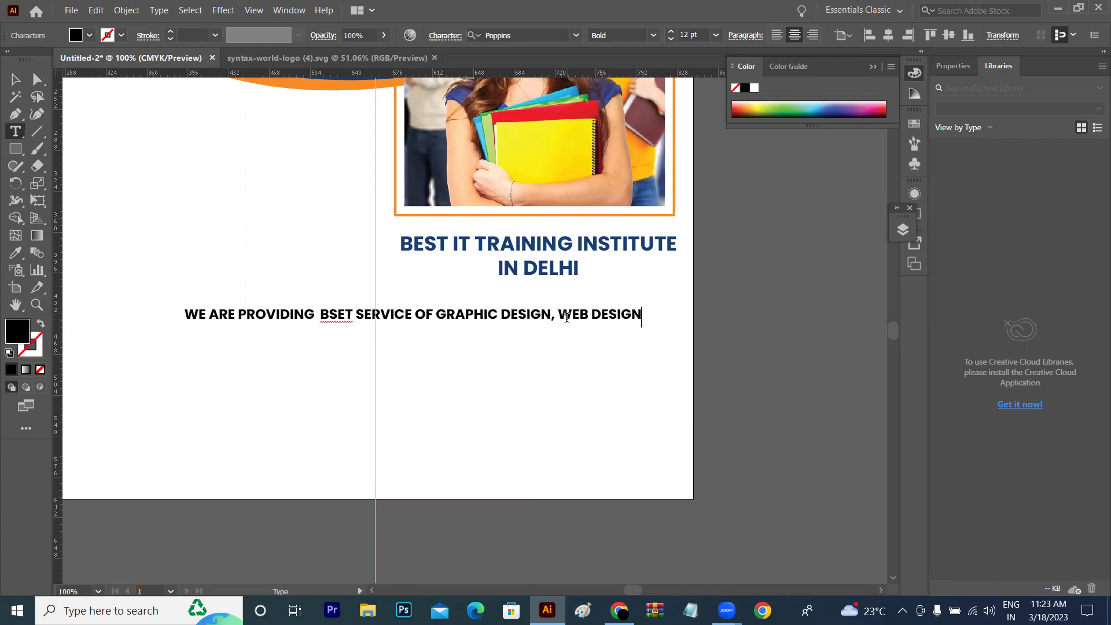
type(", VIDEO EDITING, DOGITAL MARKETING UI ")
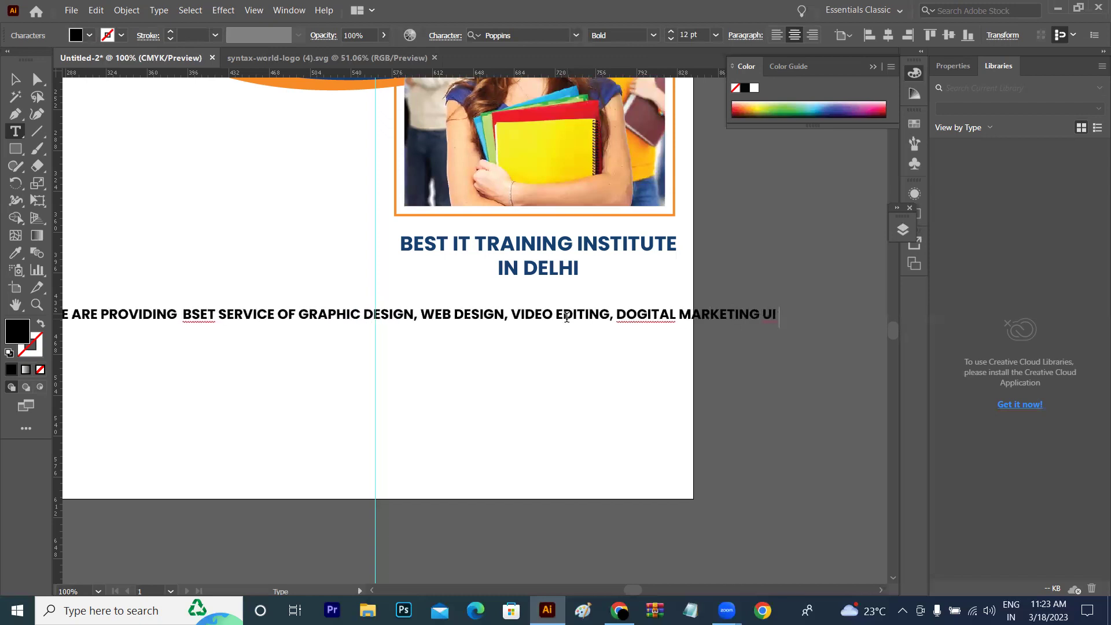
type(" UX DESIGN")
key("Return")
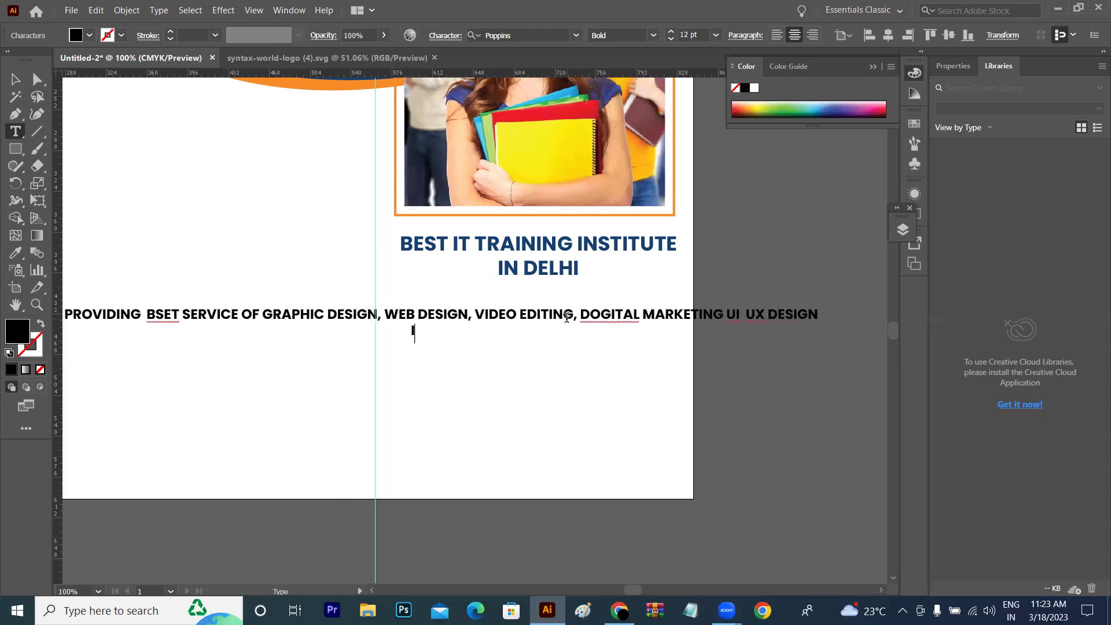
type("DELGI")
key("BackSpace")
key("BackSpace")
key("BackSpace")
key("BackSpace")
key("BackSpace")
key("BackSpace")
key("BackSpace")
key("BackSpace")
key("BackSpace")
key("BackSpace")
type("N II")
key("BackSpace")
type("N DELHI")
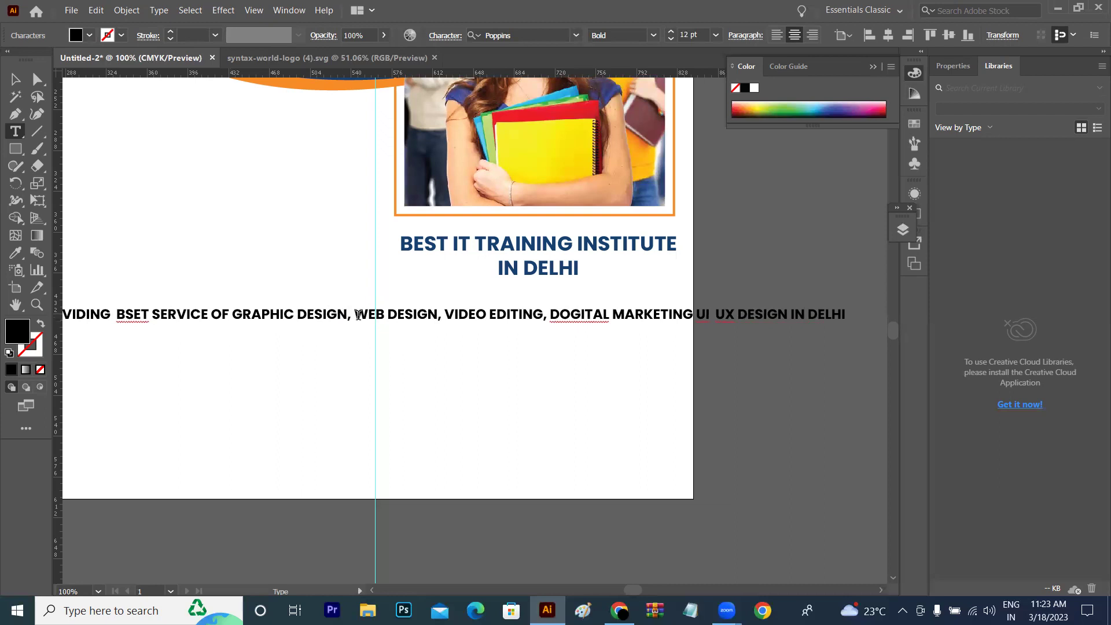
Break the paragraph into three lines before WEB and before UI.
left_click(355, 315)
key("Return")
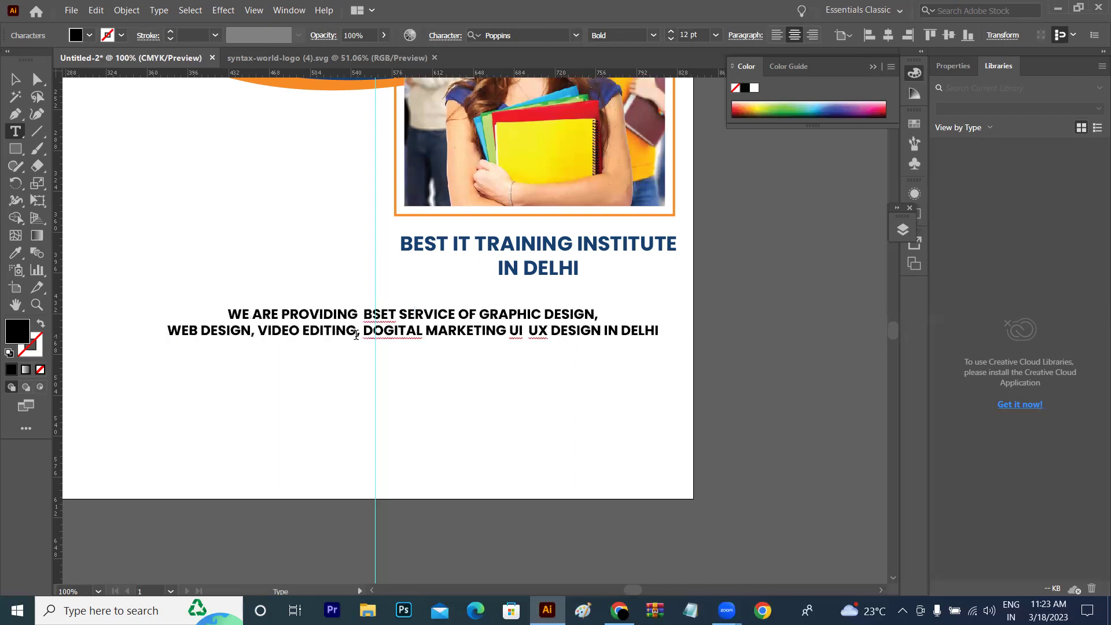
left_click(507, 331)
key("Return")
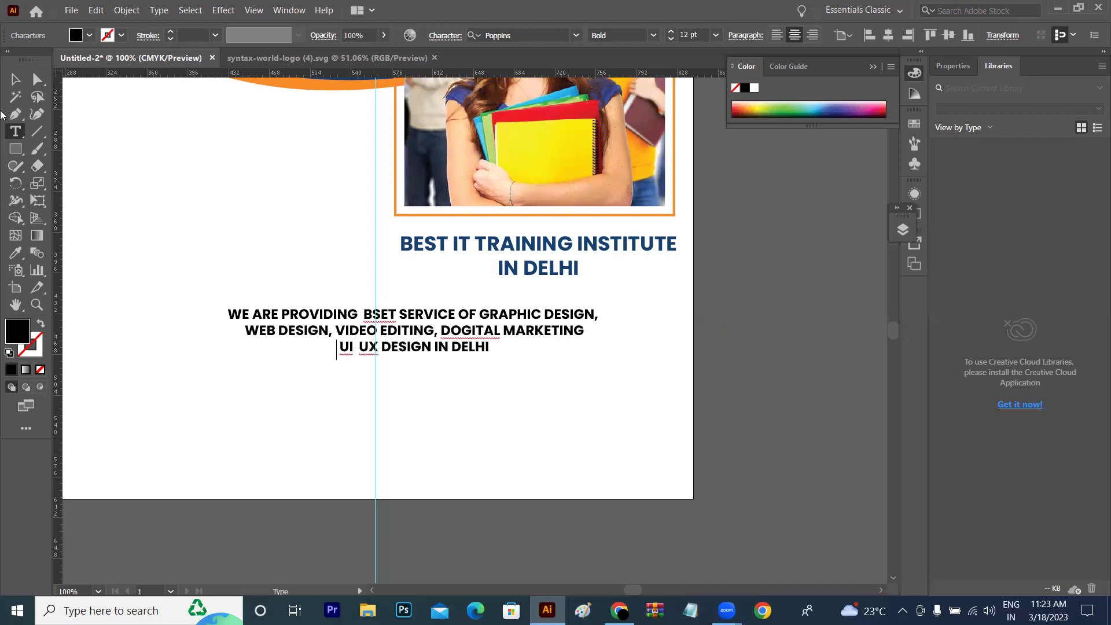
Move the paragraph under the heading and correct DOGITAL to DIGITAL.
left_click(17, 81)
left_click_drag(489, 330, 569, 327)
left_click(16, 132)
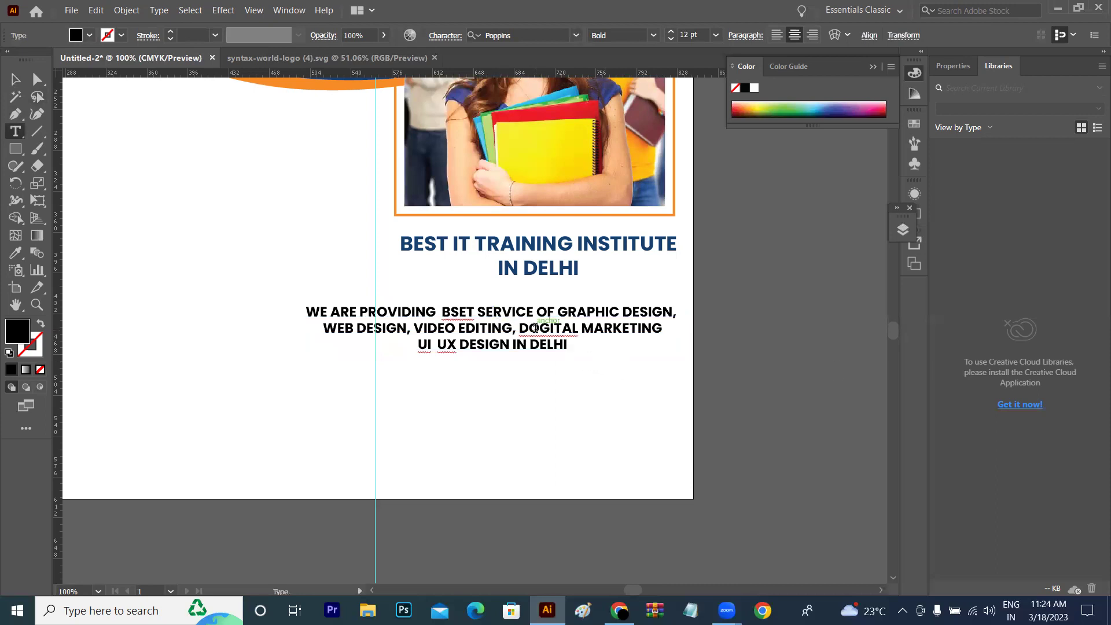
left_click(535, 328)
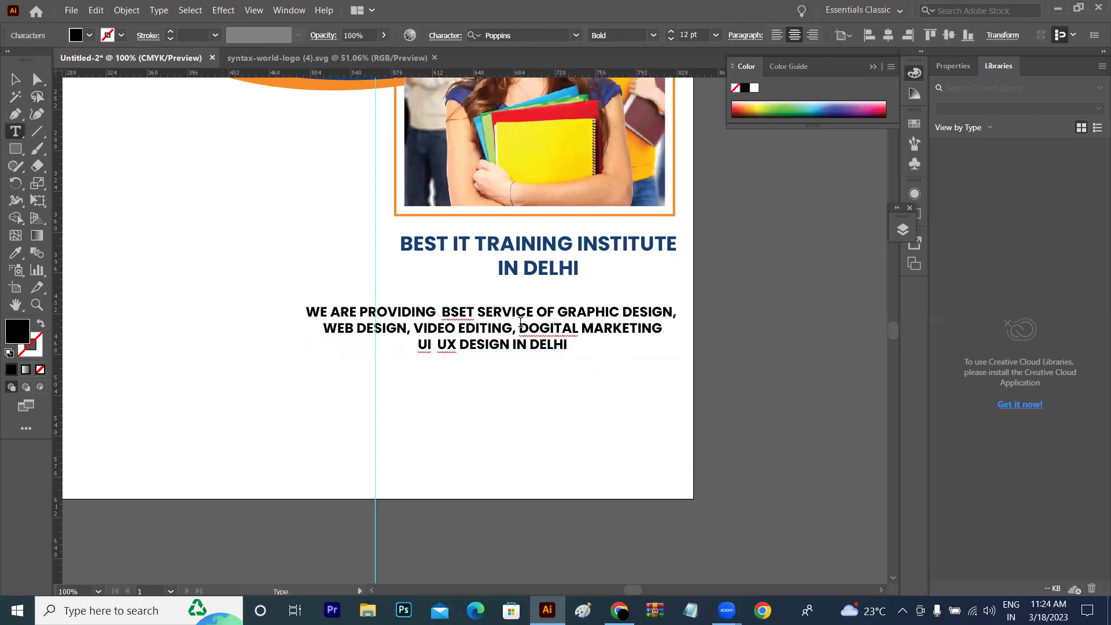
key("BackSpace")
type("I")
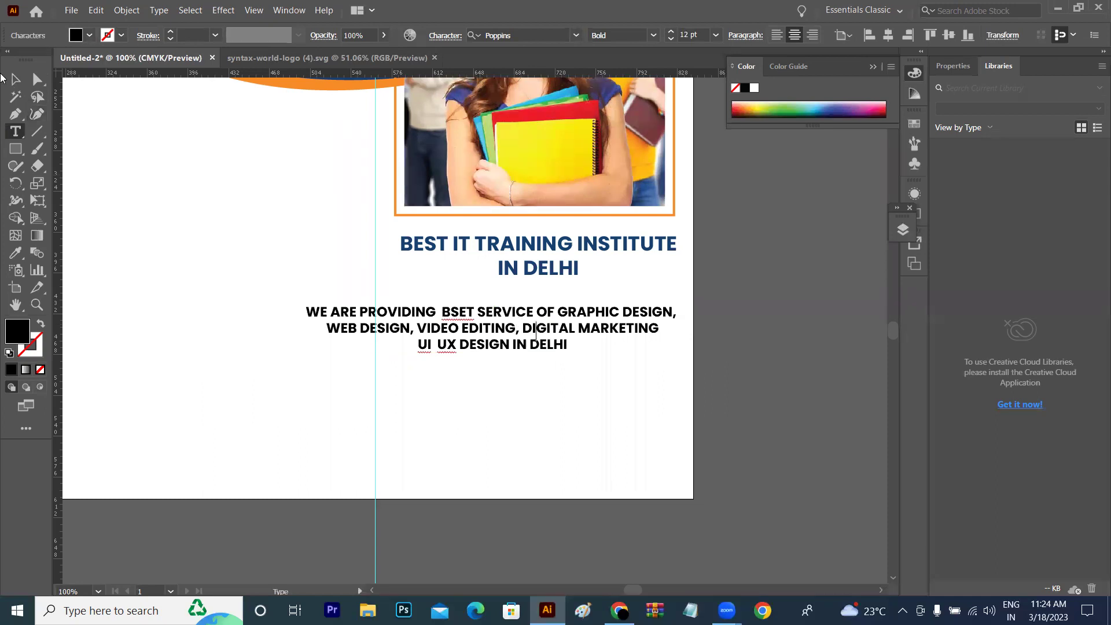
Reduce the services paragraph to 9 pt and move it up closer to the heading.
left_click(15, 79)
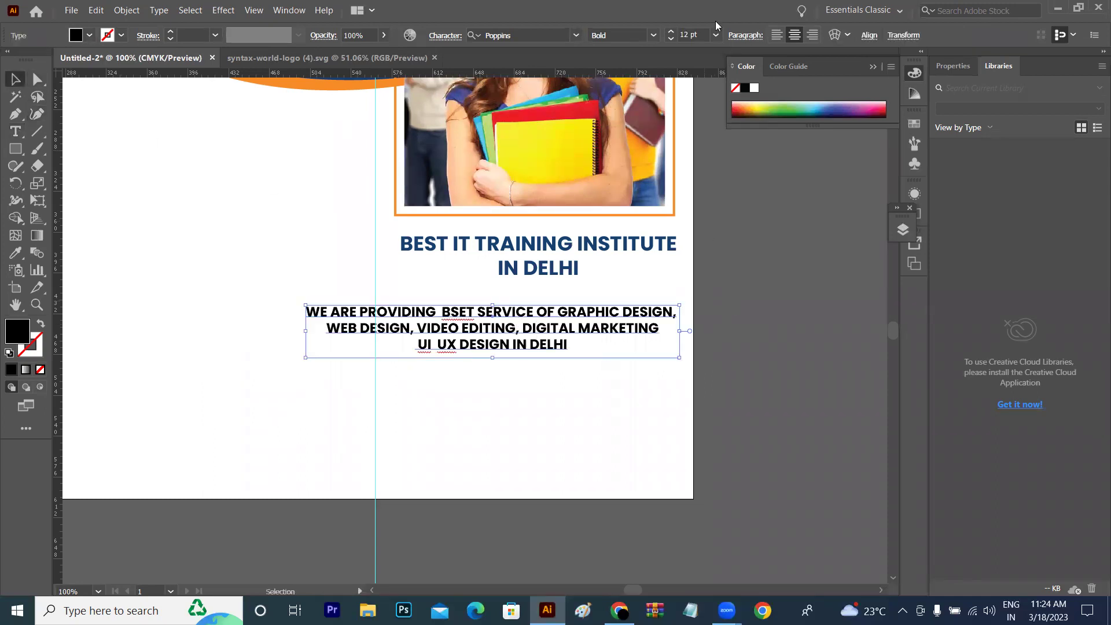
left_click(671, 38)
left_click(671, 38)
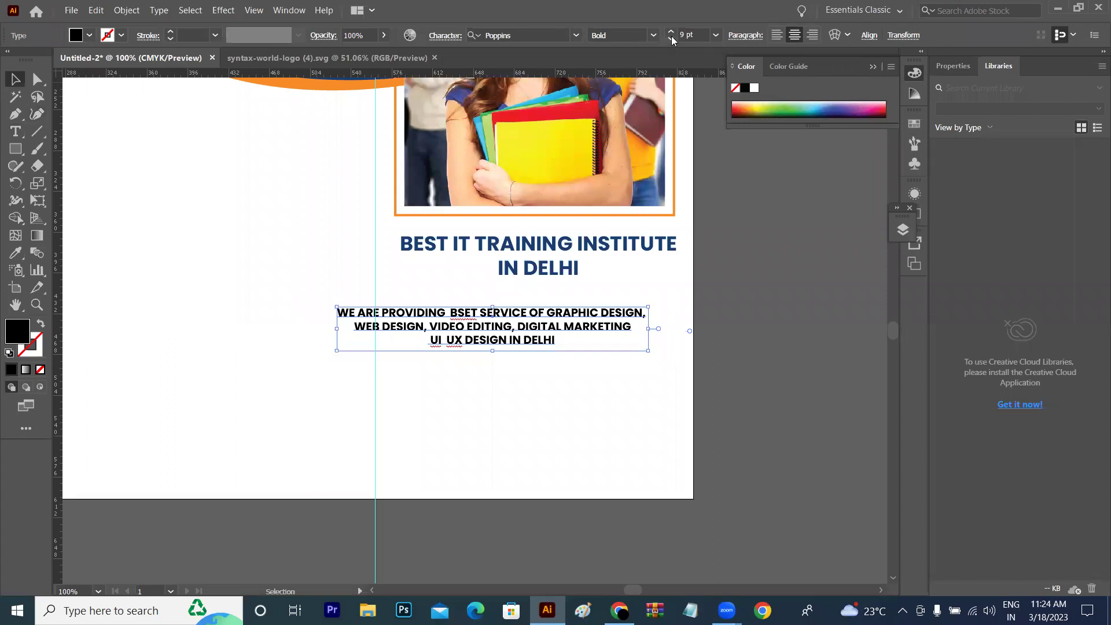
key("ctrl+shift+a")
left_click_drag(445, 321, 492, 294)
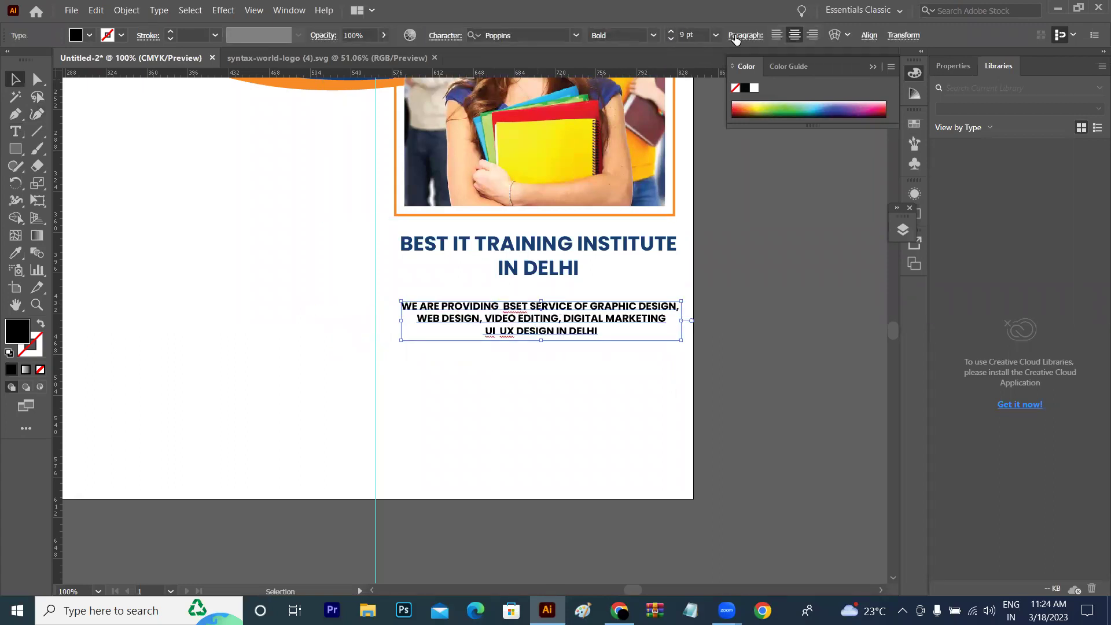
Set the paragraph to Poppins Regular and convert it to Title Case.
left_click(654, 36)
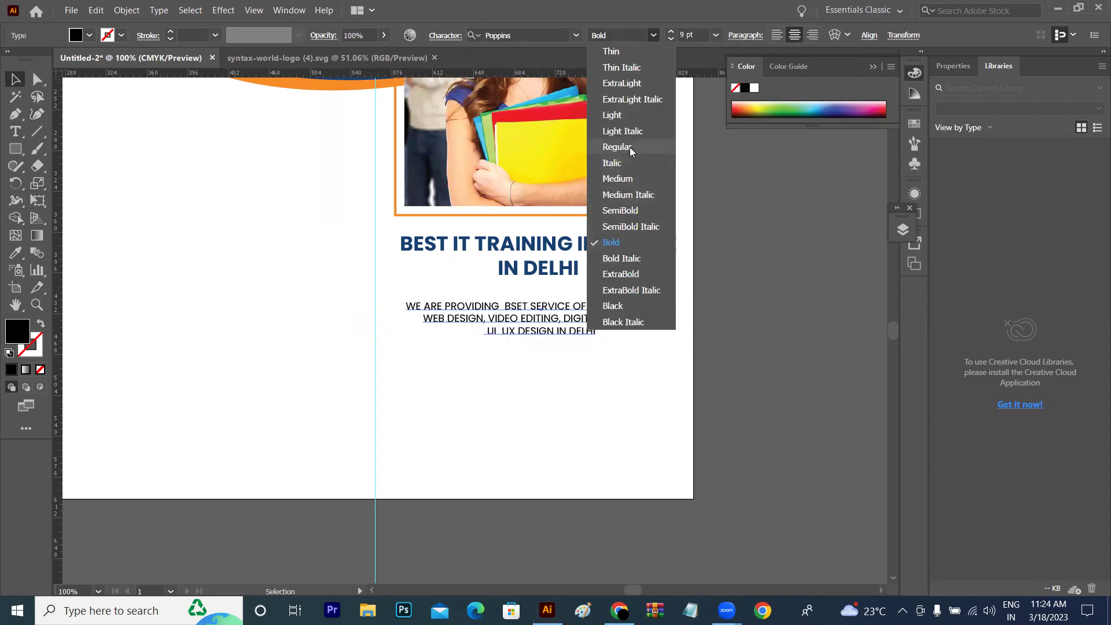
left_click(735, 267)
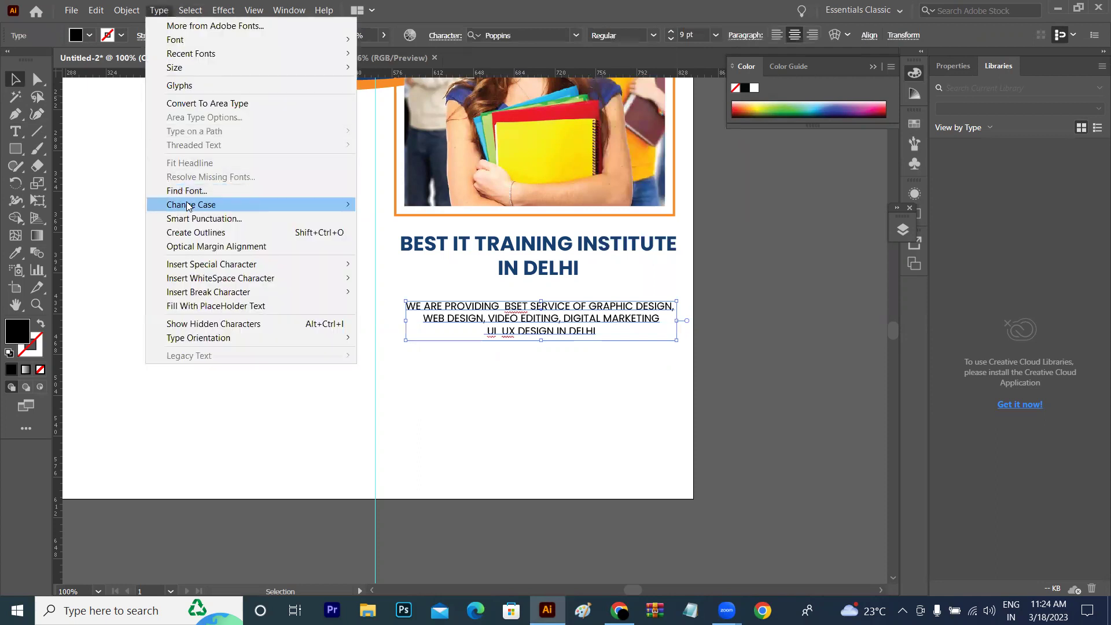
mouse_move(191, 205)
left_click(437, 208)
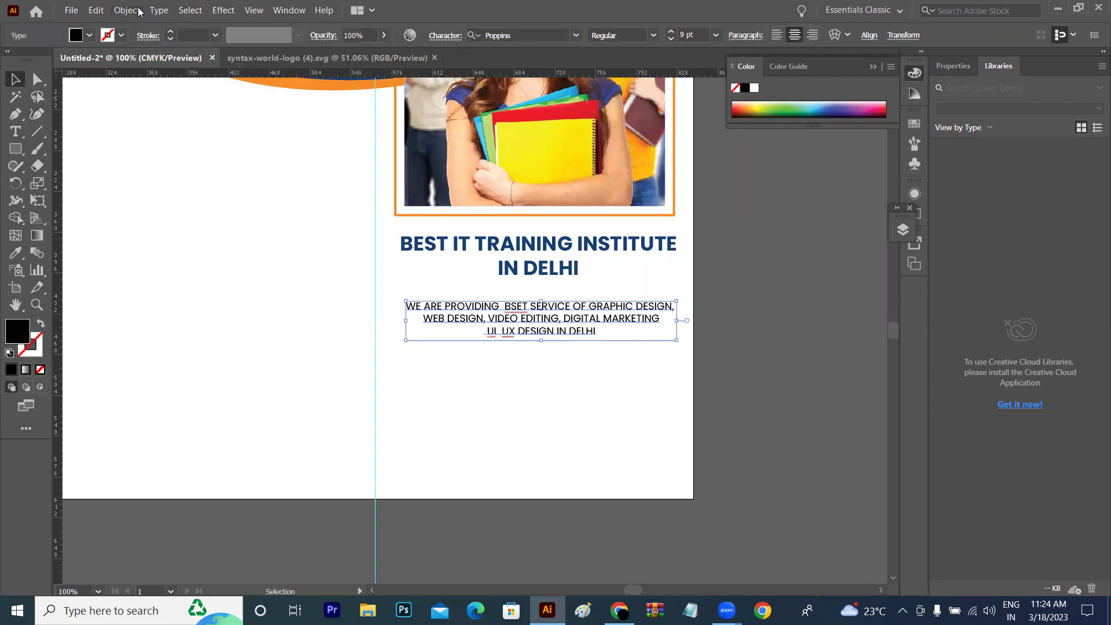
left_click(191, 9)
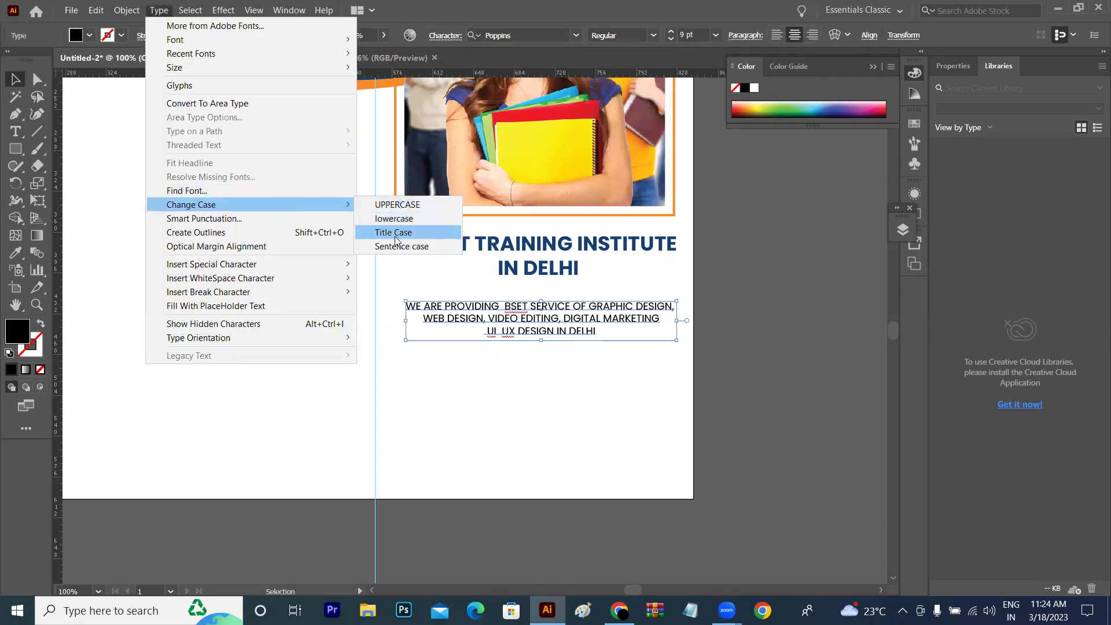
left_click(399, 231)
left_click(806, 335)
left_click(628, 321)
left_click(789, 310)
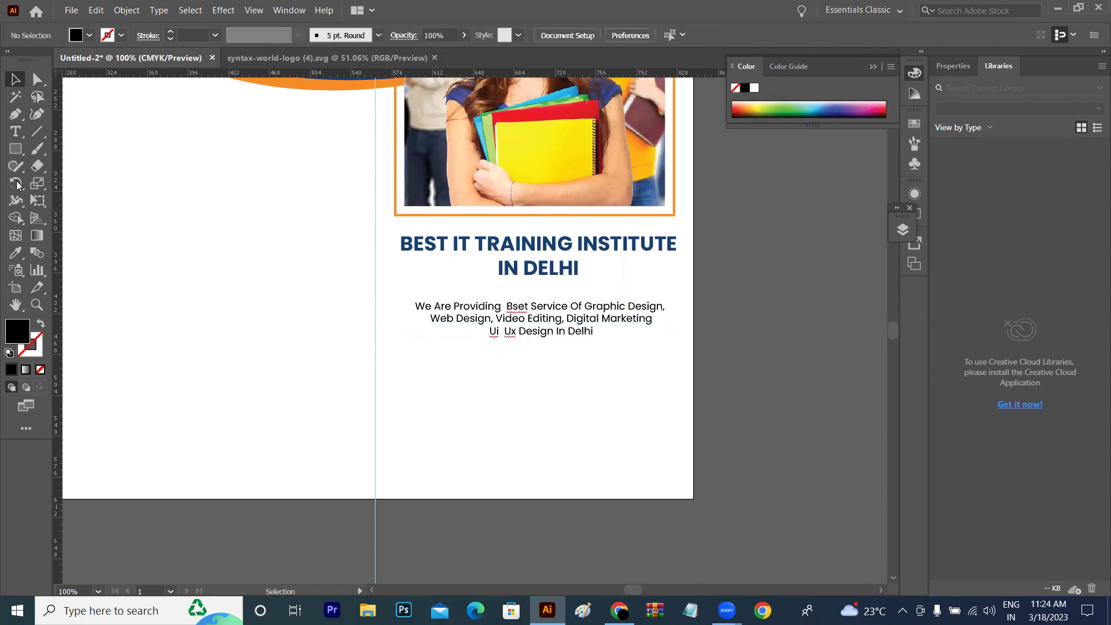
Draw a thin black 1 pt horizontal divider under the services paragraph, nudged slightly left.
left_click(36, 131)
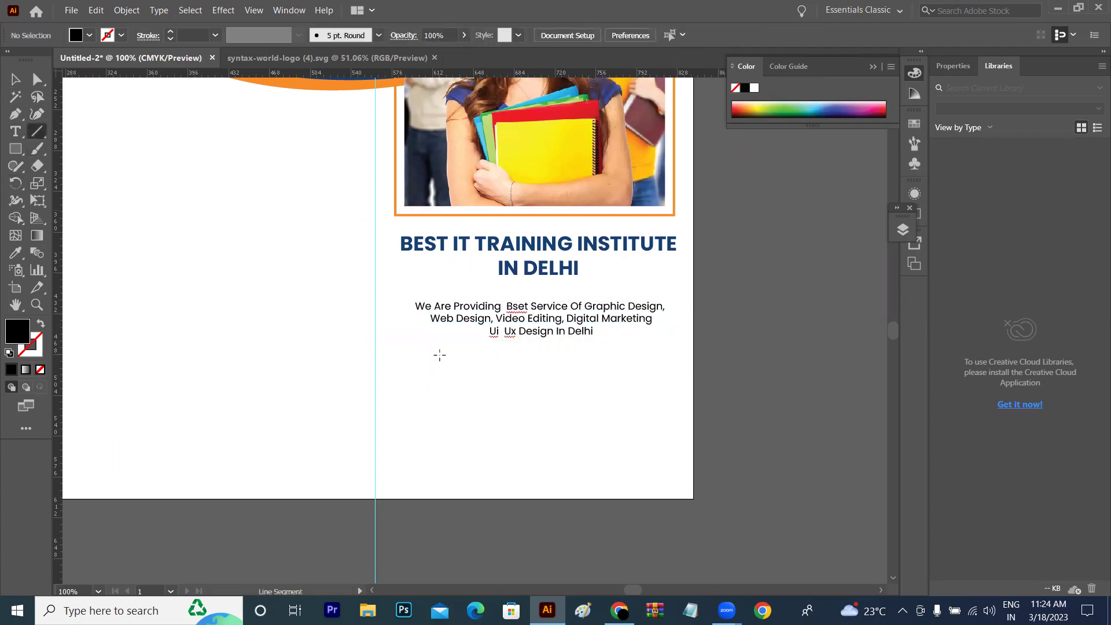
left_click_drag(431, 351, 671, 359)
left_click(35, 343)
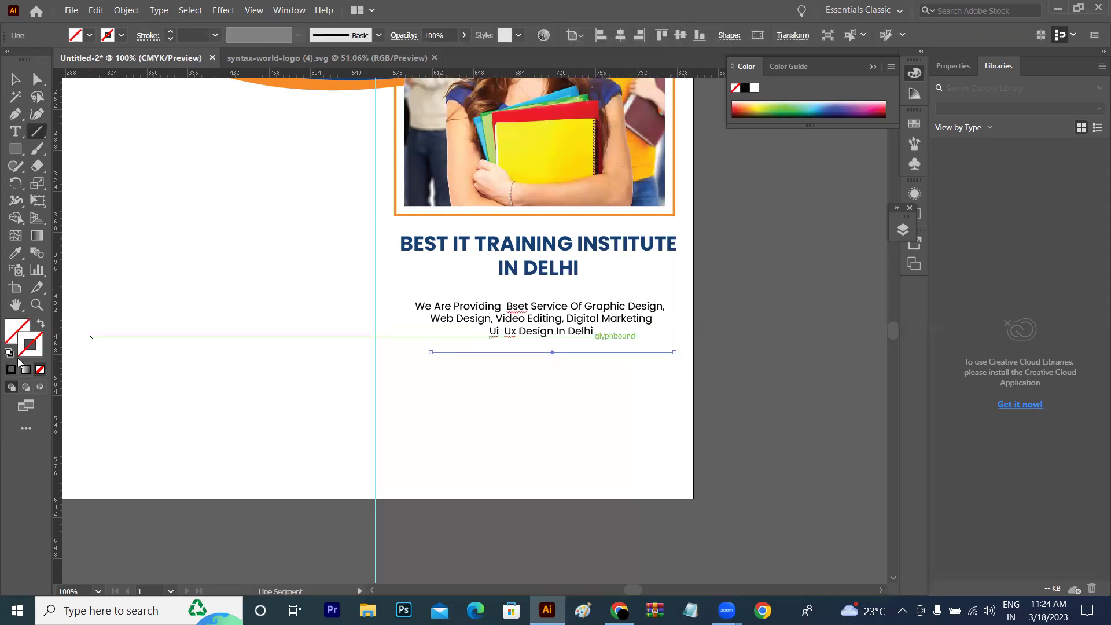
left_click(11, 369)
left_click(16, 80)
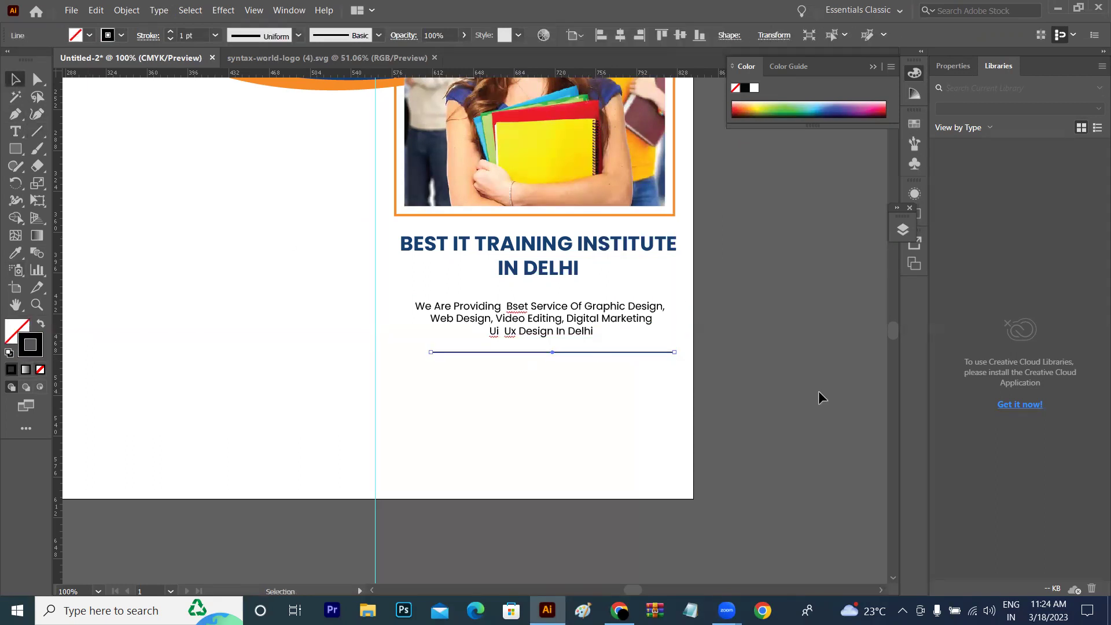
left_click(790, 356)
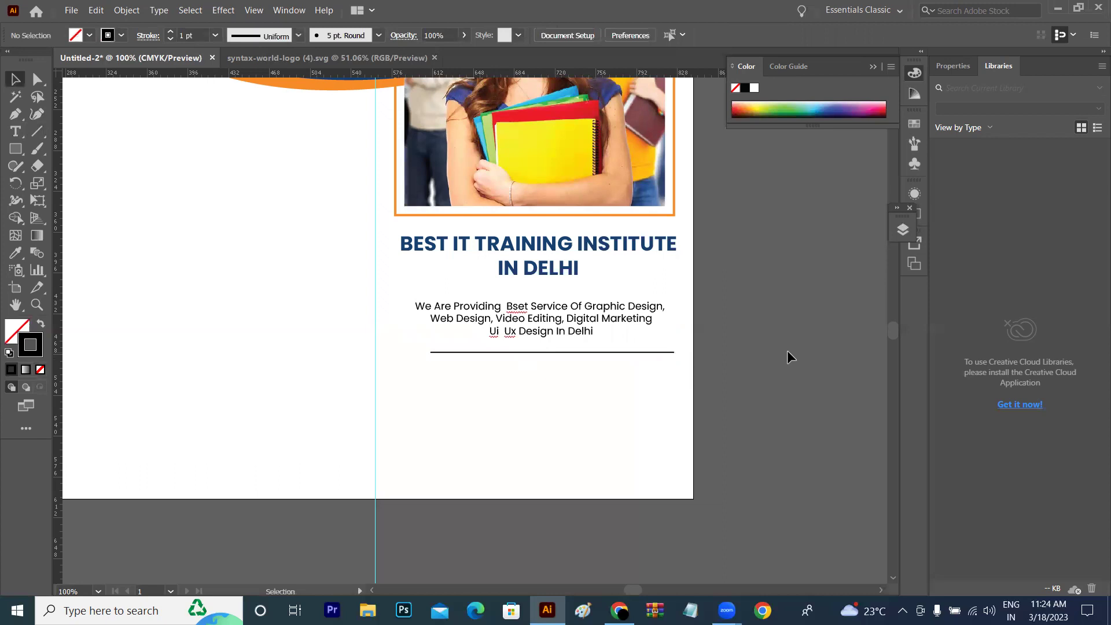
left_click_drag(613, 352, 608, 352)
left_click(774, 340)
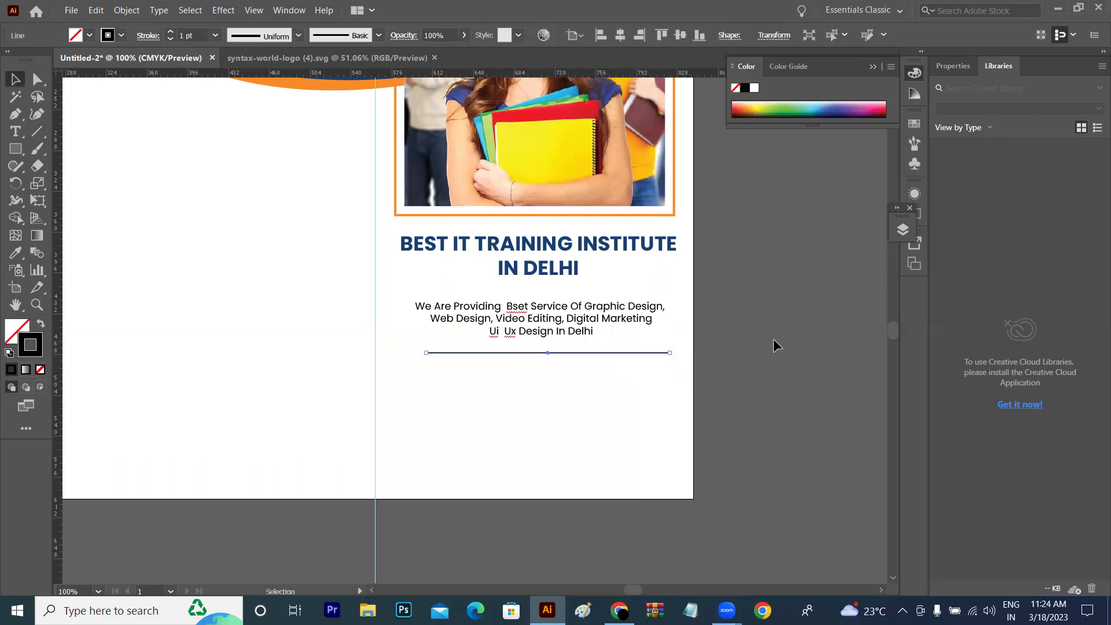
left_click(11, 134)
Add the text 'OUR PLACEMENT PARTNER' below the divider line.
left_click(428, 387)
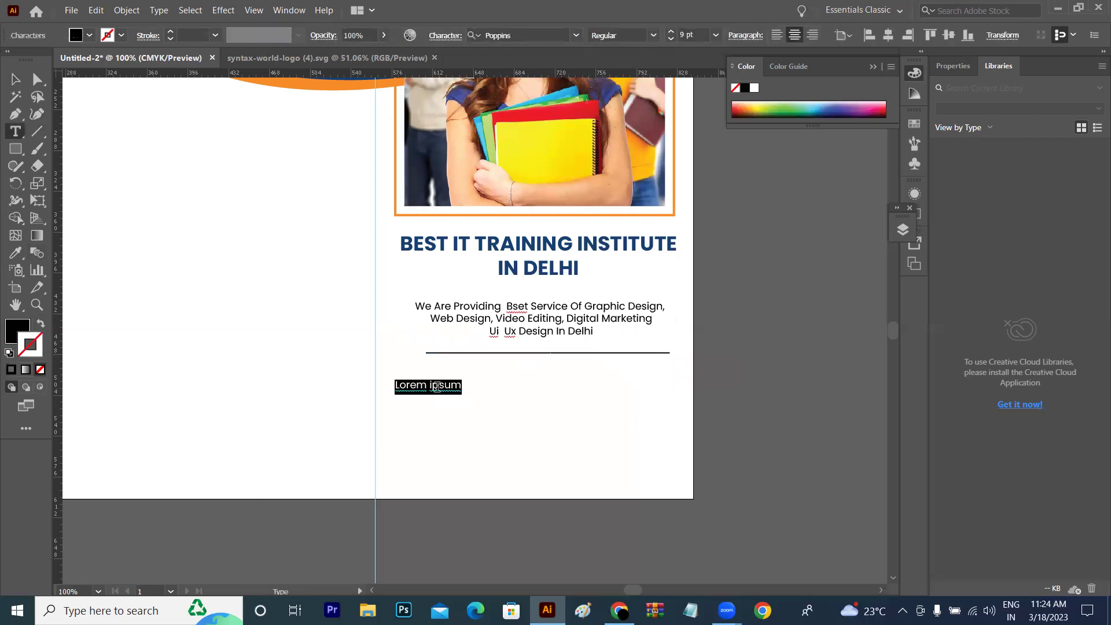
type("o")
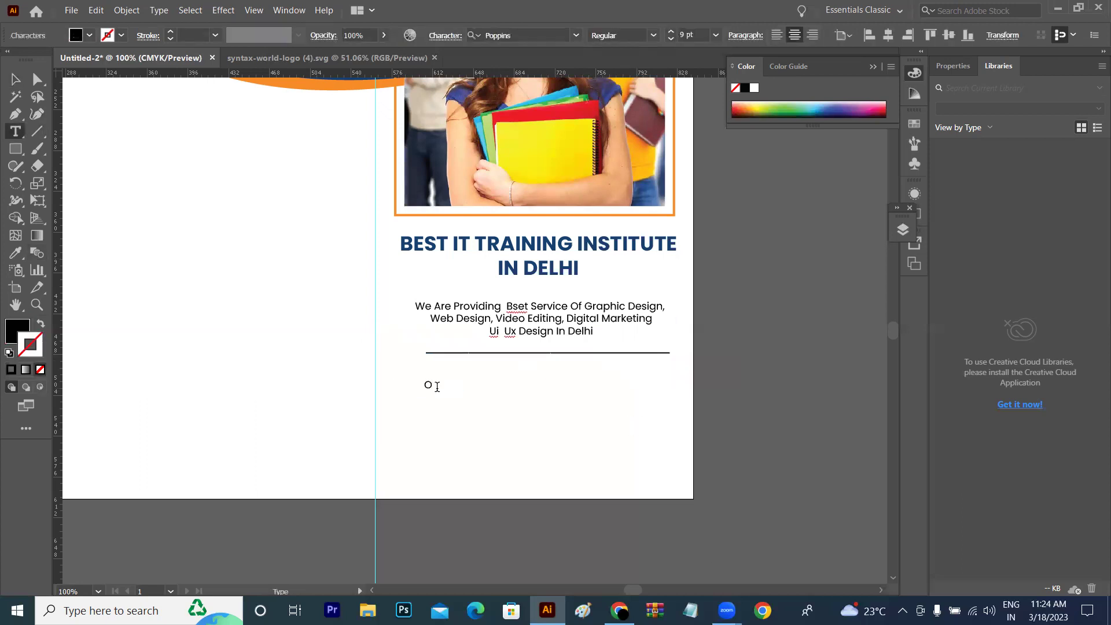
type(" PLACEMENT PA")
type("RTNER")
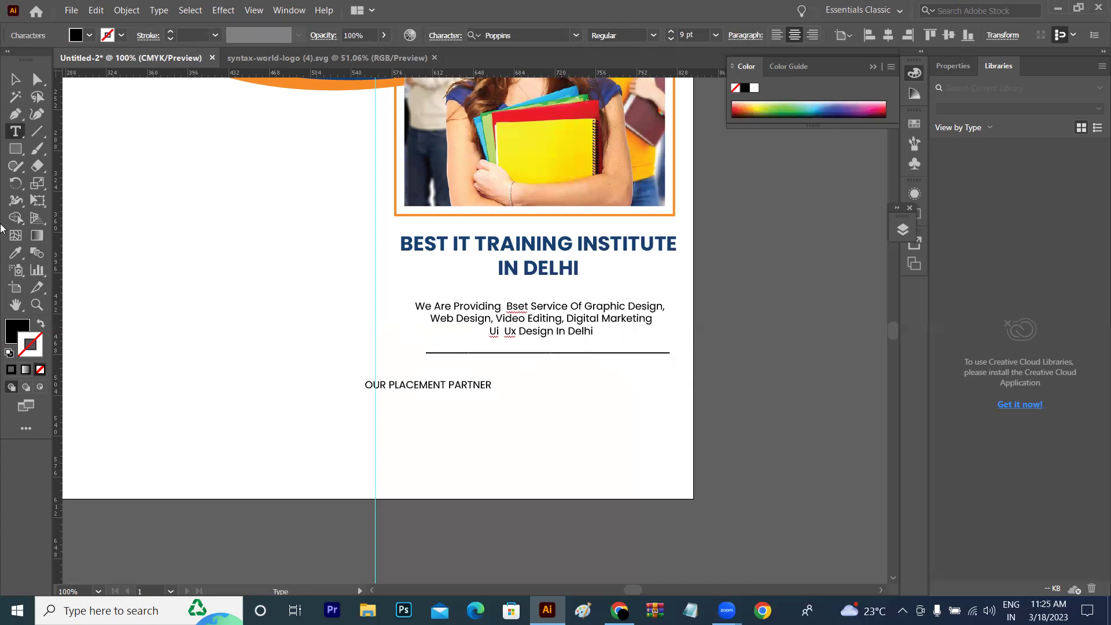
left_click(18, 80)
left_click_drag(438, 393, 472, 403)
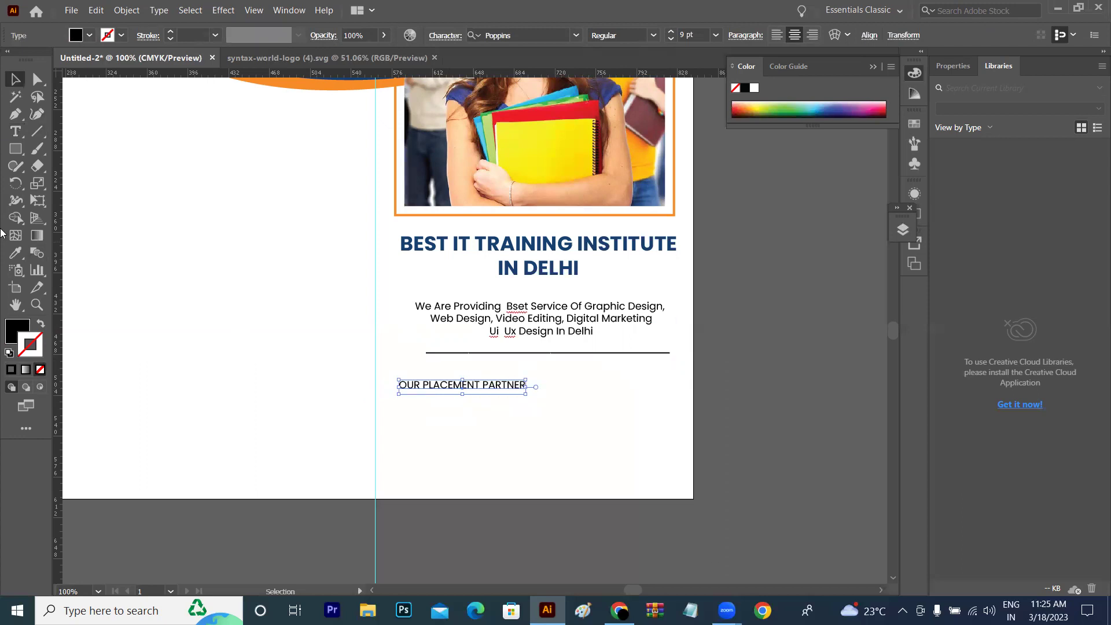
Copy the headline's navy Poppins Bold style onto it, set 11 pt, and move it under the line.
left_click(16, 253)
left_click(435, 239)
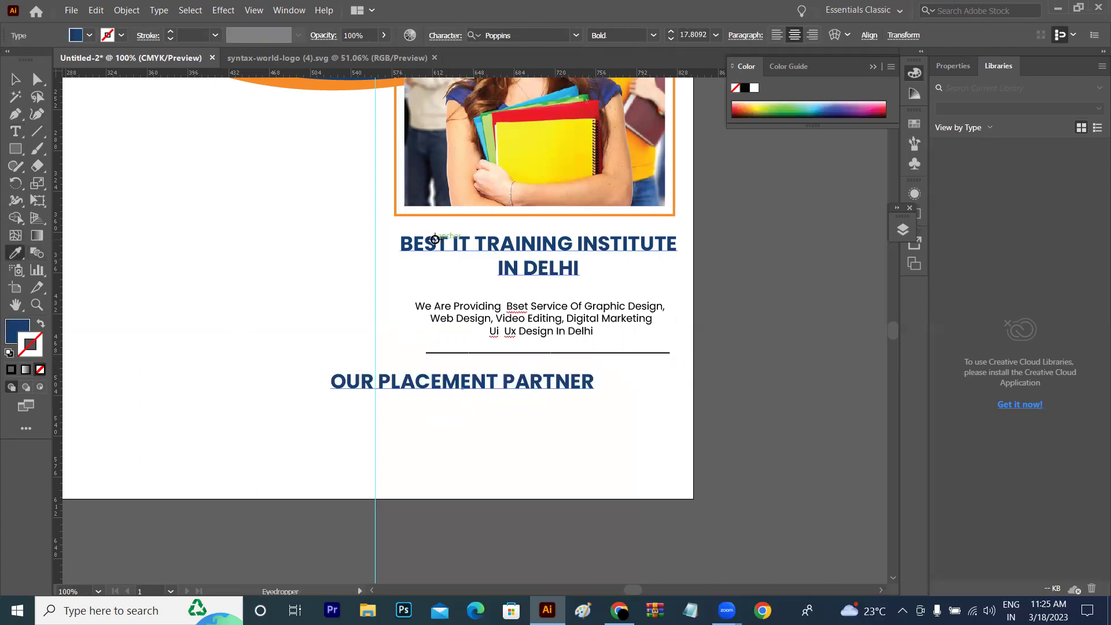
left_click(16, 80)
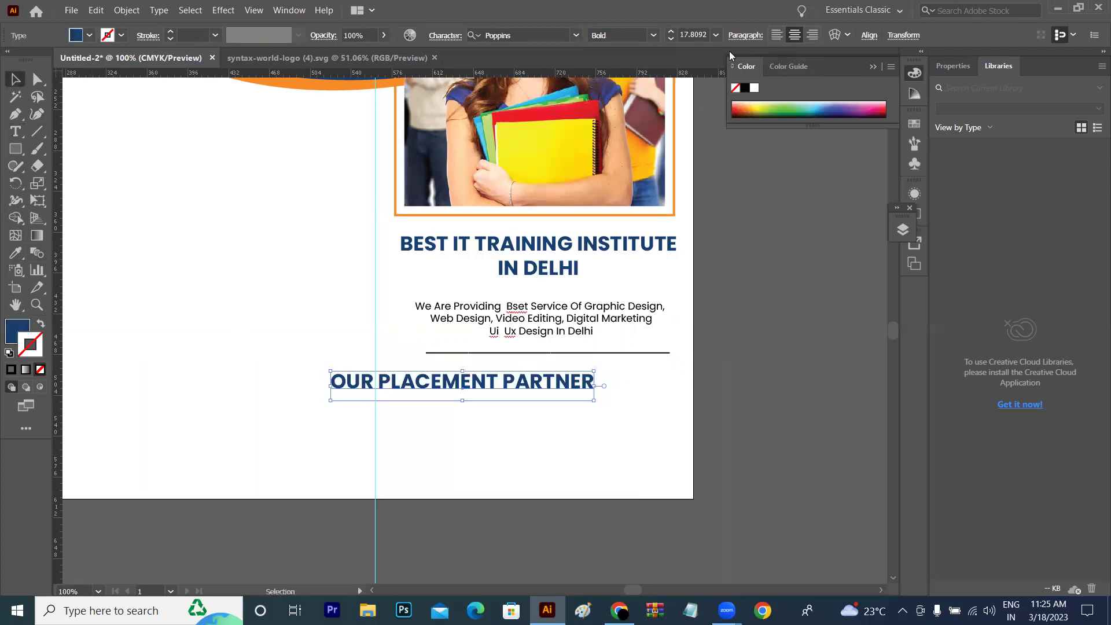
left_click(670, 39)
left_click(670, 40)
left_click_drag(478, 386, 507, 386)
left_click(844, 354)
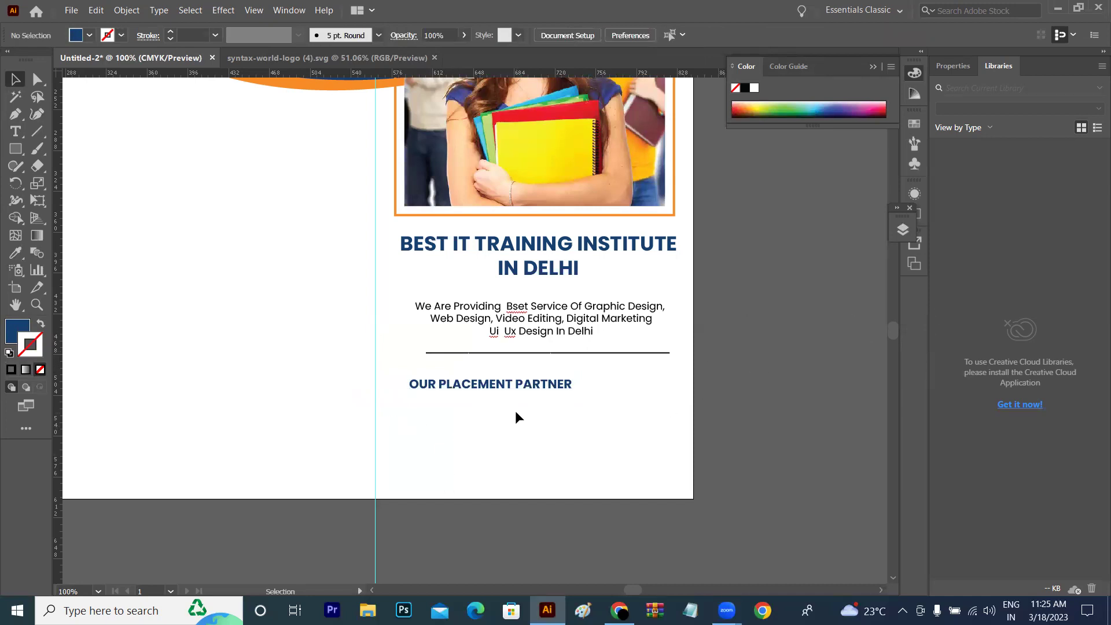
Draw a box around OUR PLACEMENT PARTNER with no fill and a blue 1 pt stroke.
left_click(15, 149)
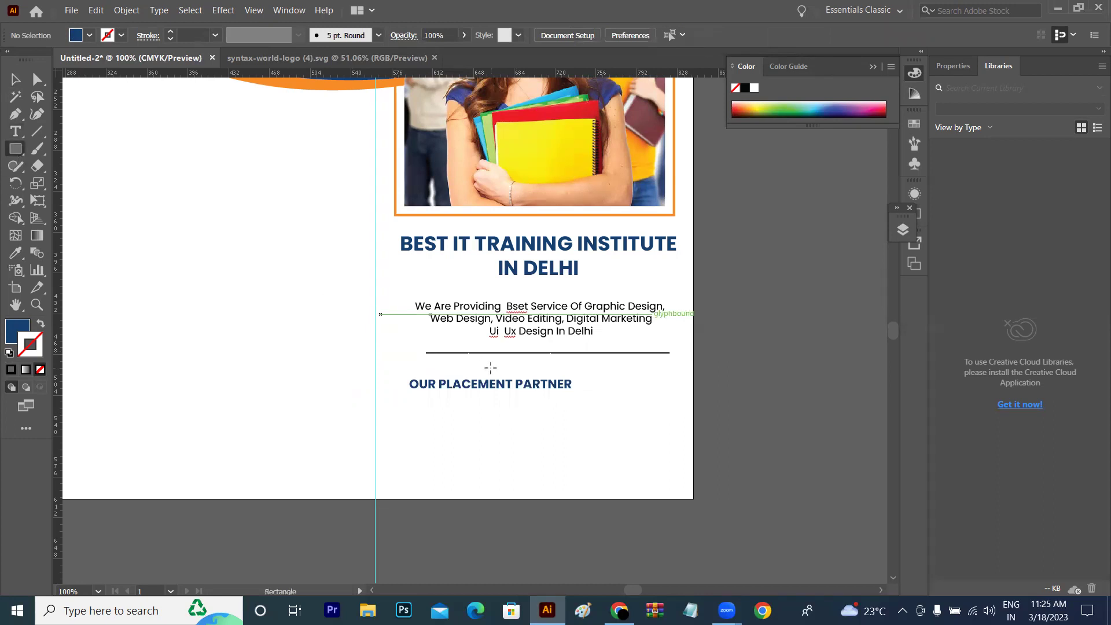
left_click_drag(403, 365, 600, 397)
left_click(15, 79)
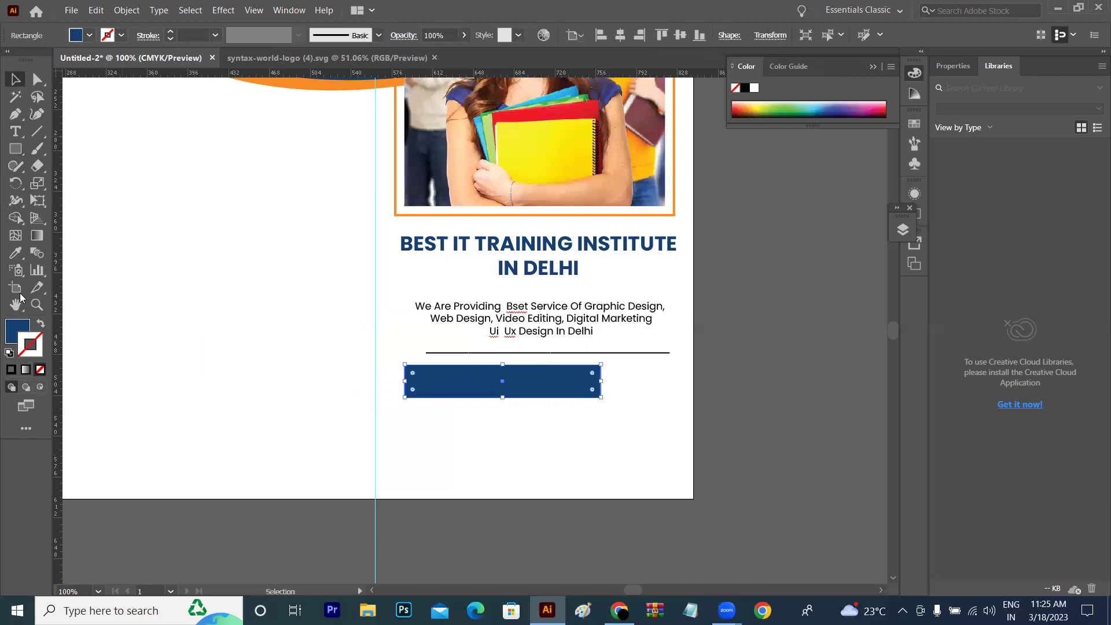
left_click(14, 332)
left_click(40, 369)
left_click(11, 371)
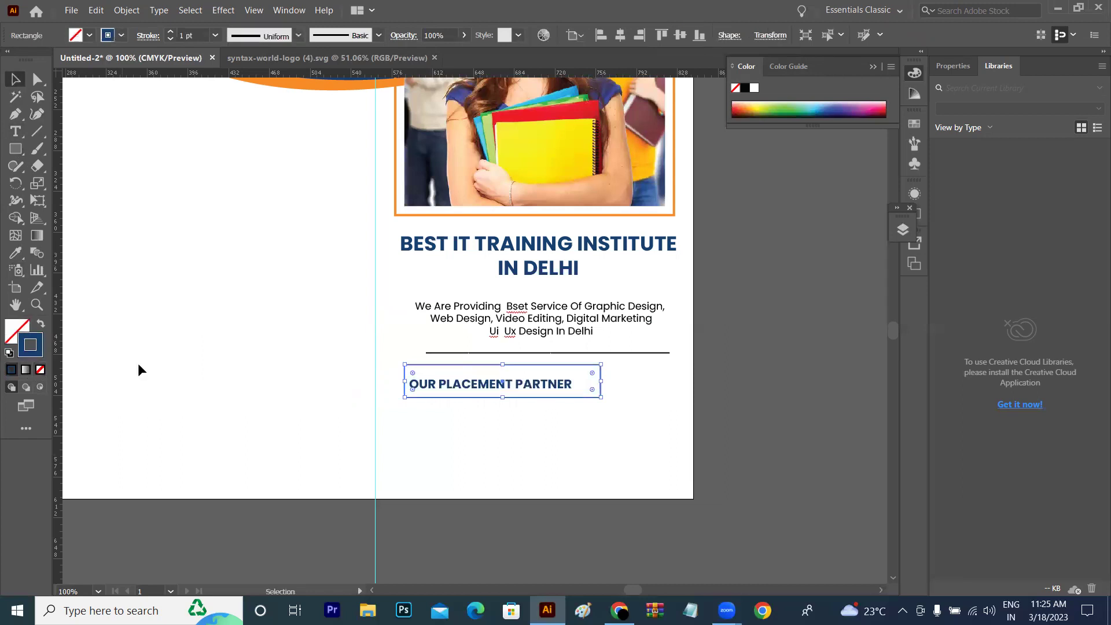
left_click(762, 335)
Centre OUR PLACEMENT PARTNER inside the box, then show the syntaxworld.in site in Chrome.
key("ctrl+plus")
key("ctrl+plus")
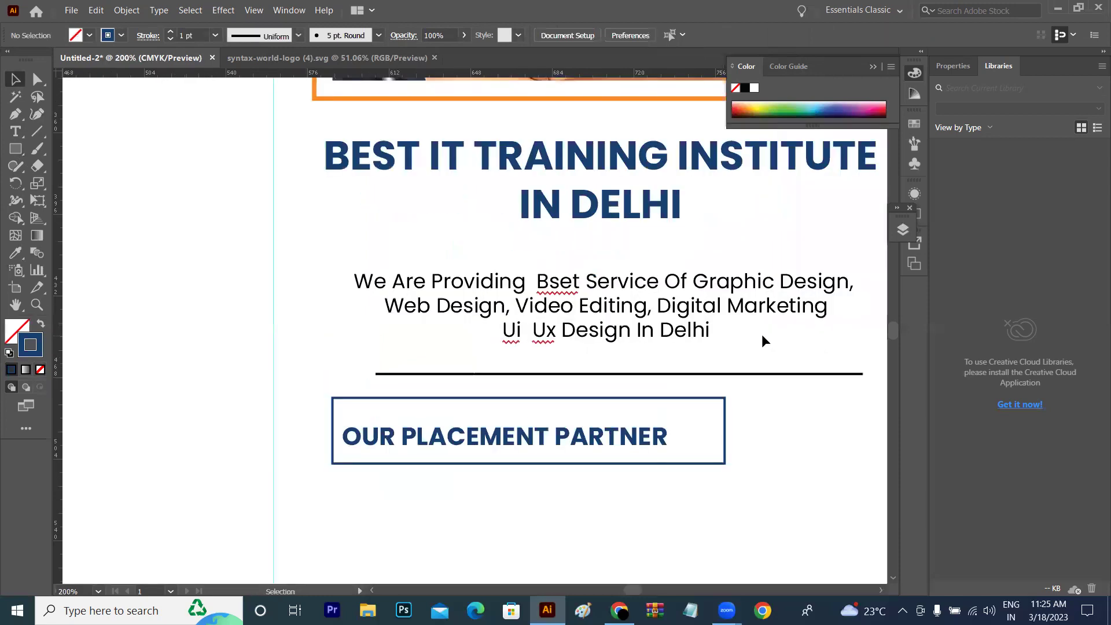
left_click_drag(762, 335, 438, 102)
left_click_drag(327, 168, 710, 355)
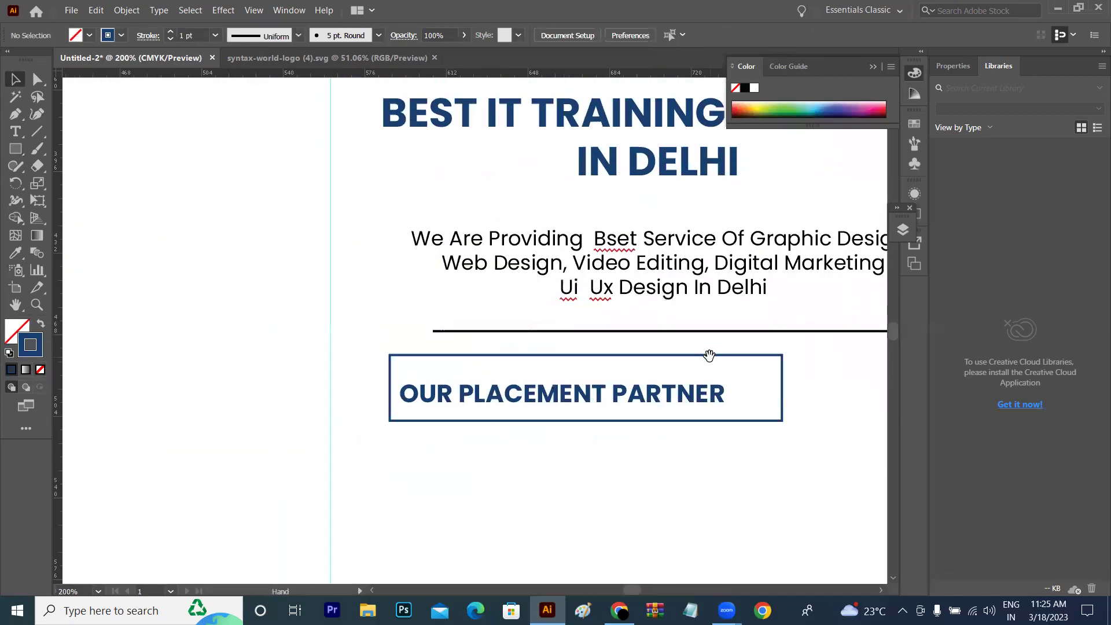
mouse_move(568, 392)
left_mouse_down()
mouse_move(592, 386)
mouse_move(390, 333)
left_mouse_up()
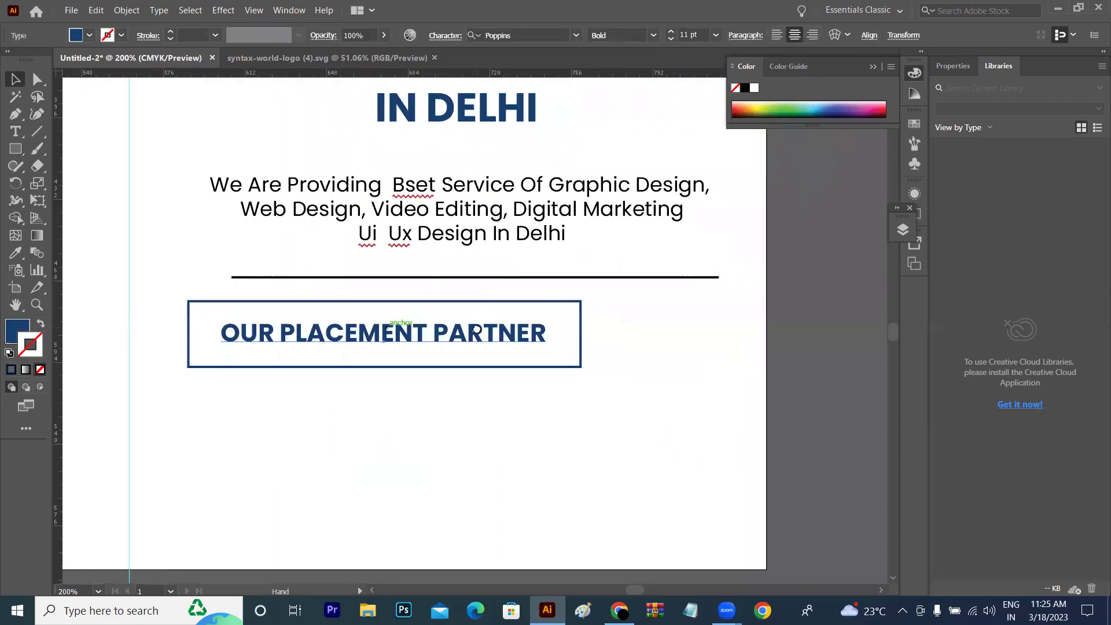
left_click(845, 282)
key("ctrl+minus")
key("ctrl+minus")
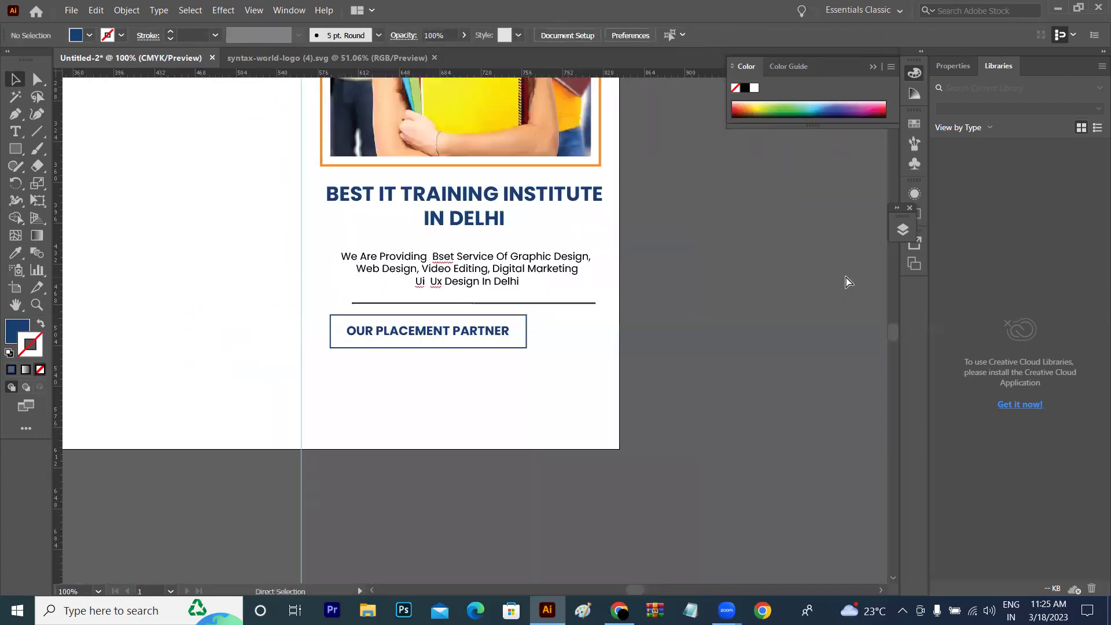
key("ctrl+minus")
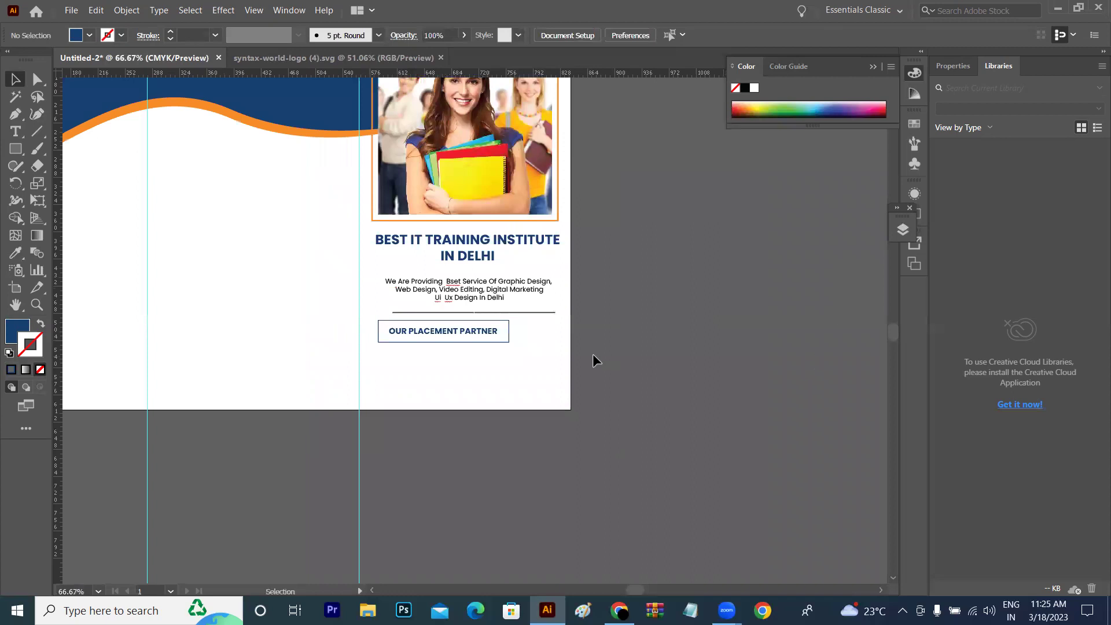
left_click_drag(593, 354, 644, 396)
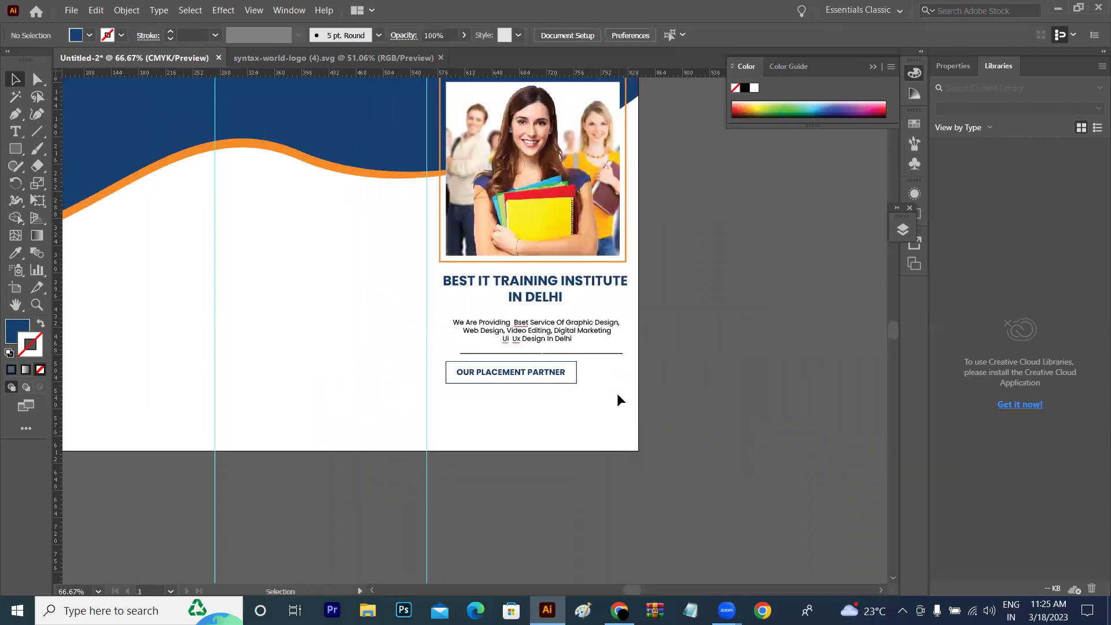
left_click(619, 610)
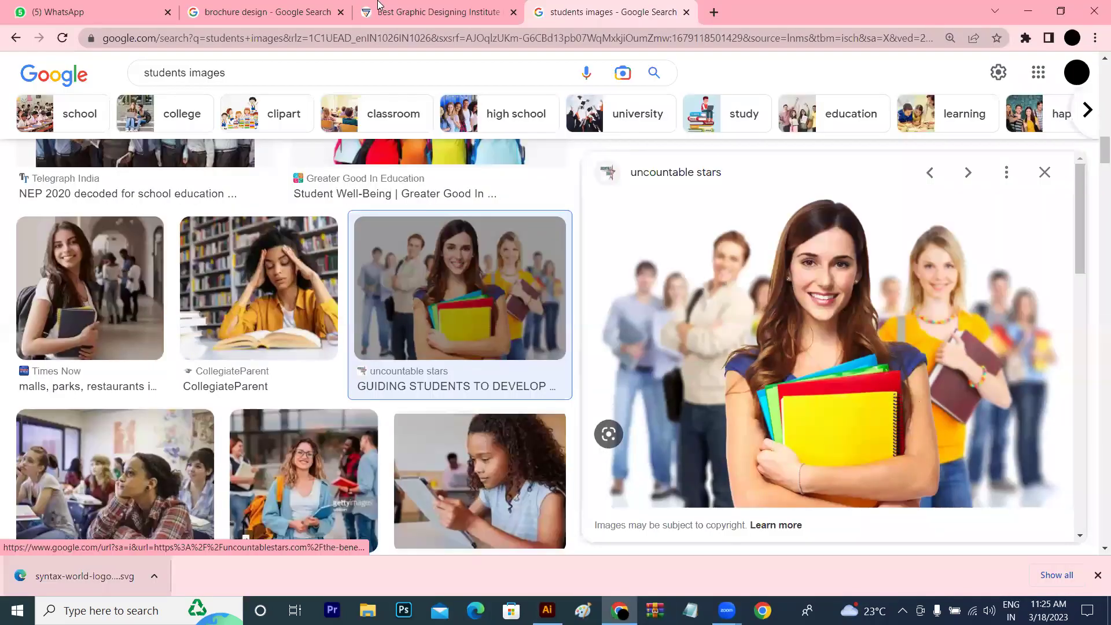
left_click(434, 12)
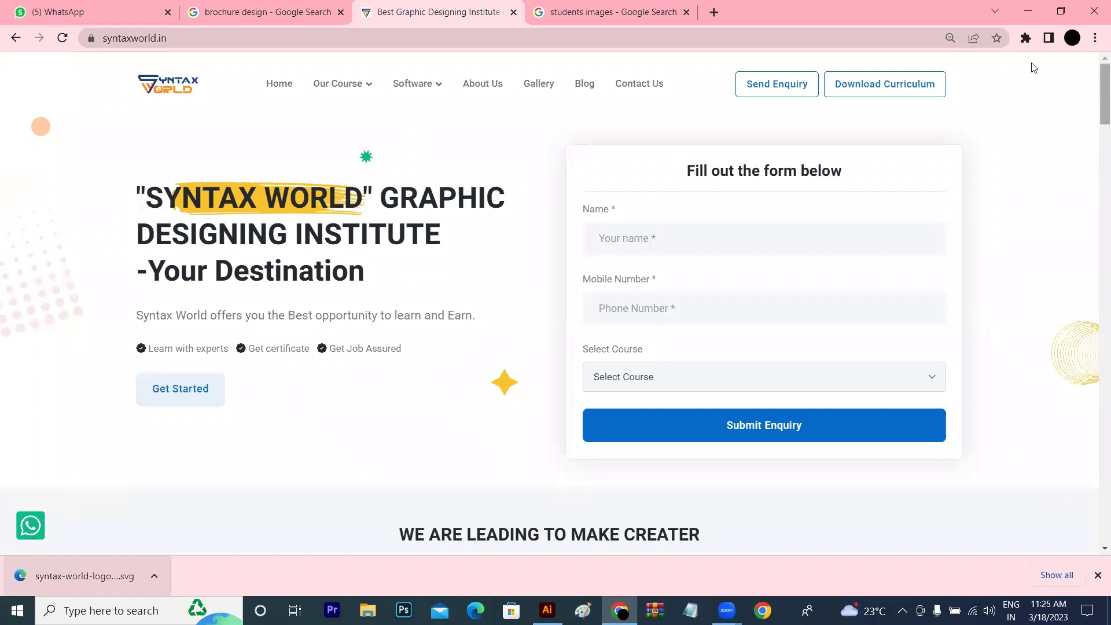
Switch between the brochure and the institute website and scroll to the placement company logos.
left_click_drag(1105, 108, 1096, 203)
scroll(1096, 204, "up", 1)
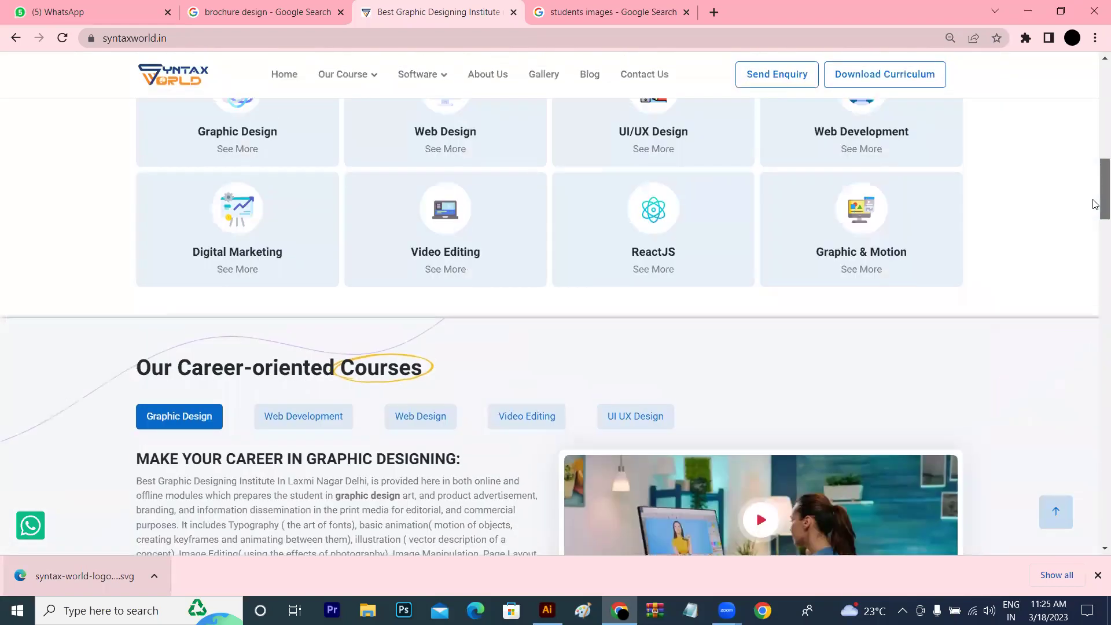
left_click(547, 610)
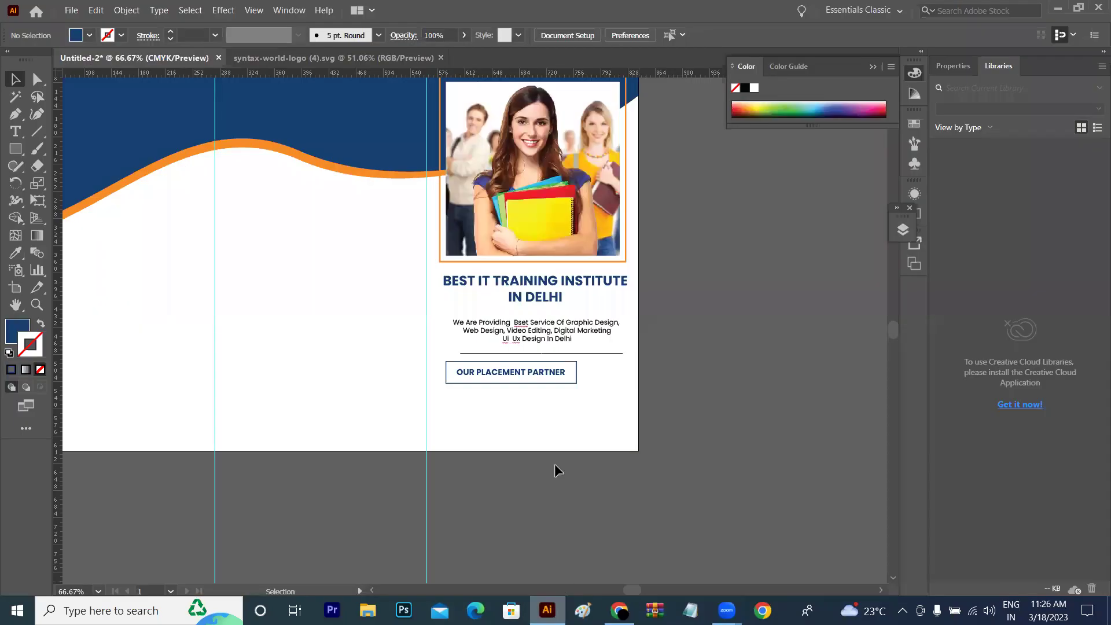
left_click(619, 609)
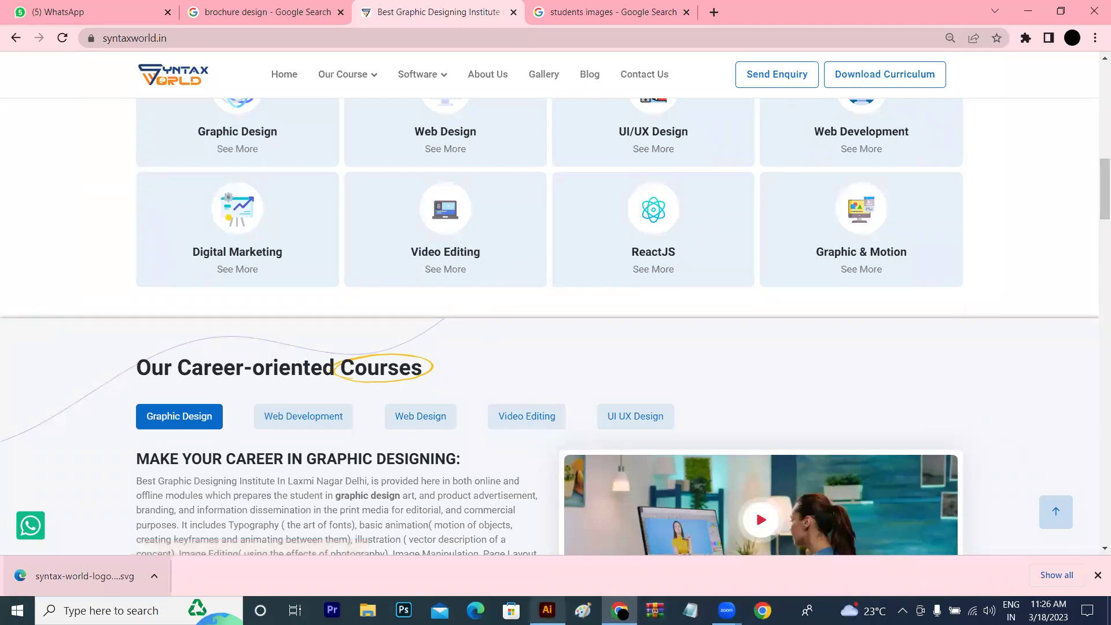
key("alt+Tab")
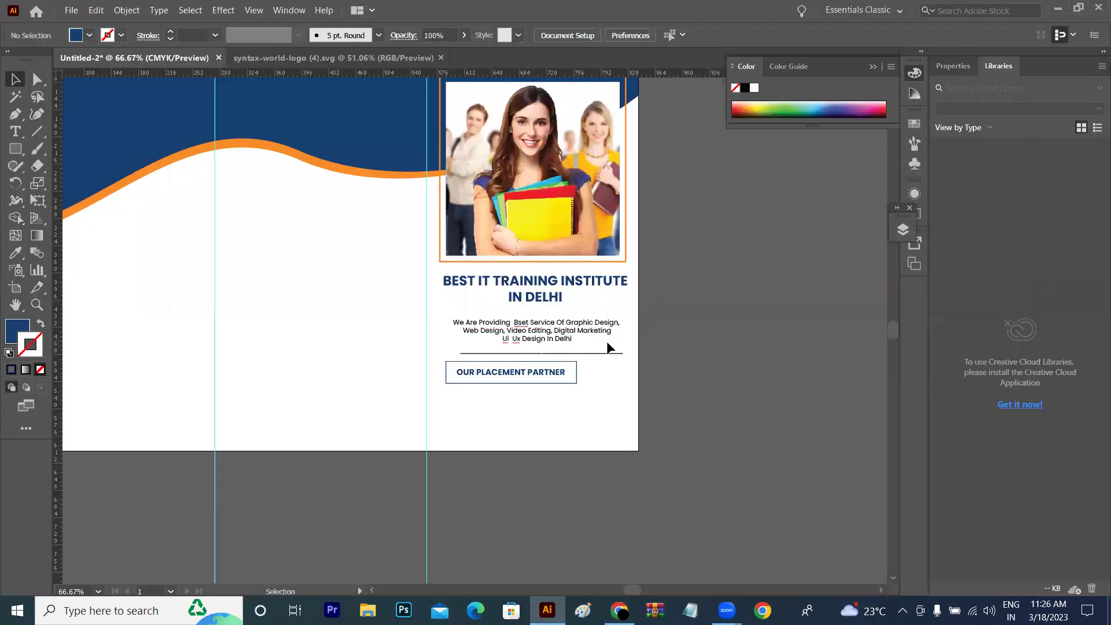
left_click(619, 611)
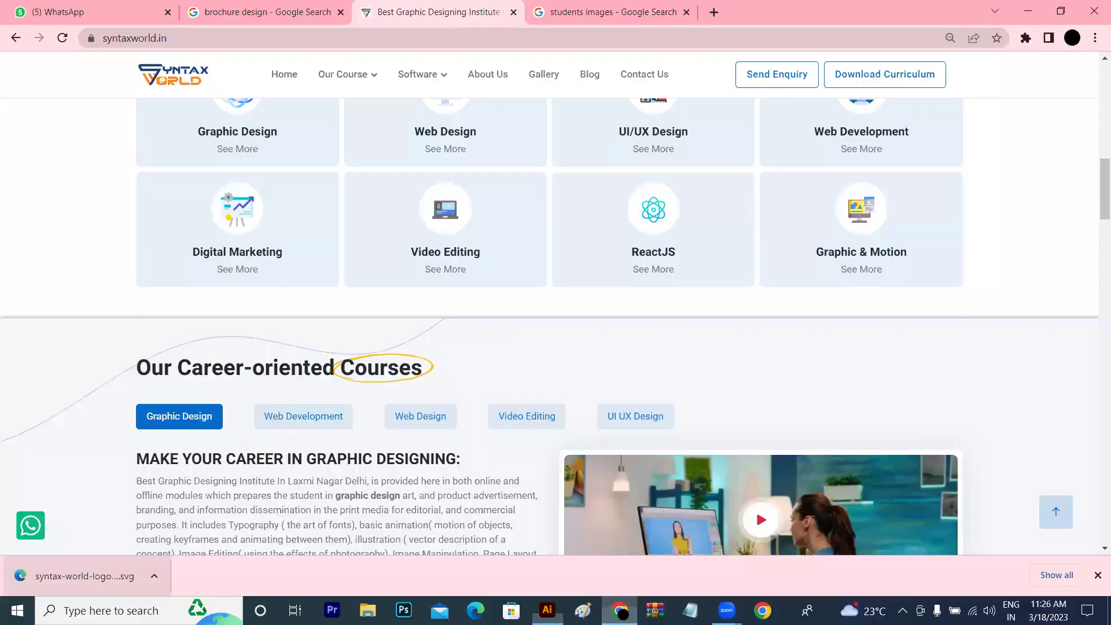
scroll(1096, 289, "down", 8)
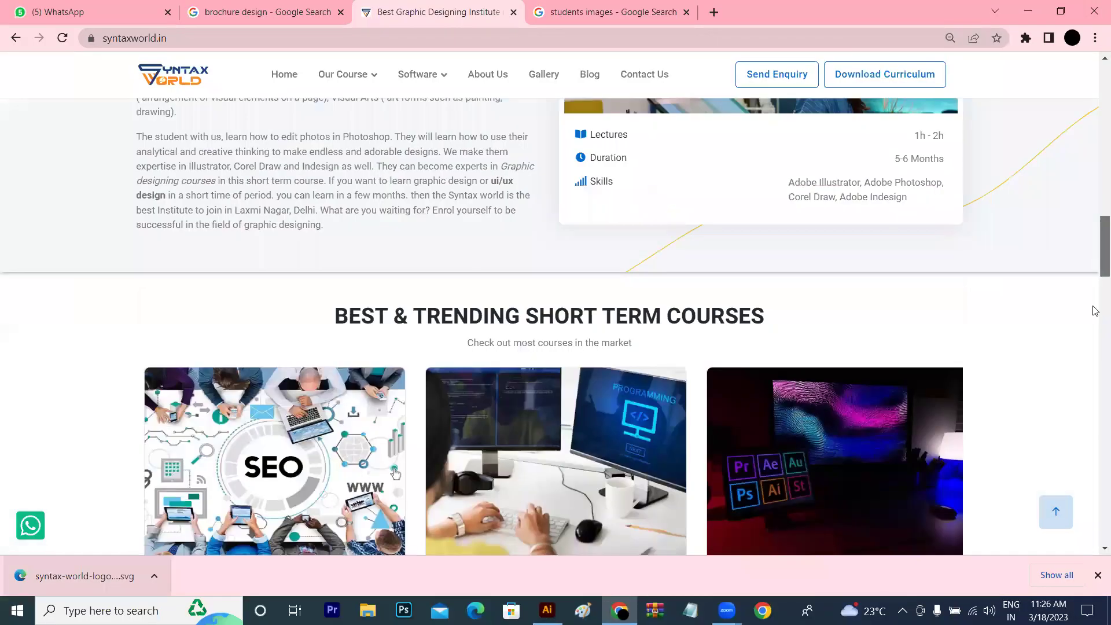
scroll(1095, 311, "down", 8)
Save the Accenture logo as Accenture.png and drag the download toward Illustrator.
right_click(206, 306)
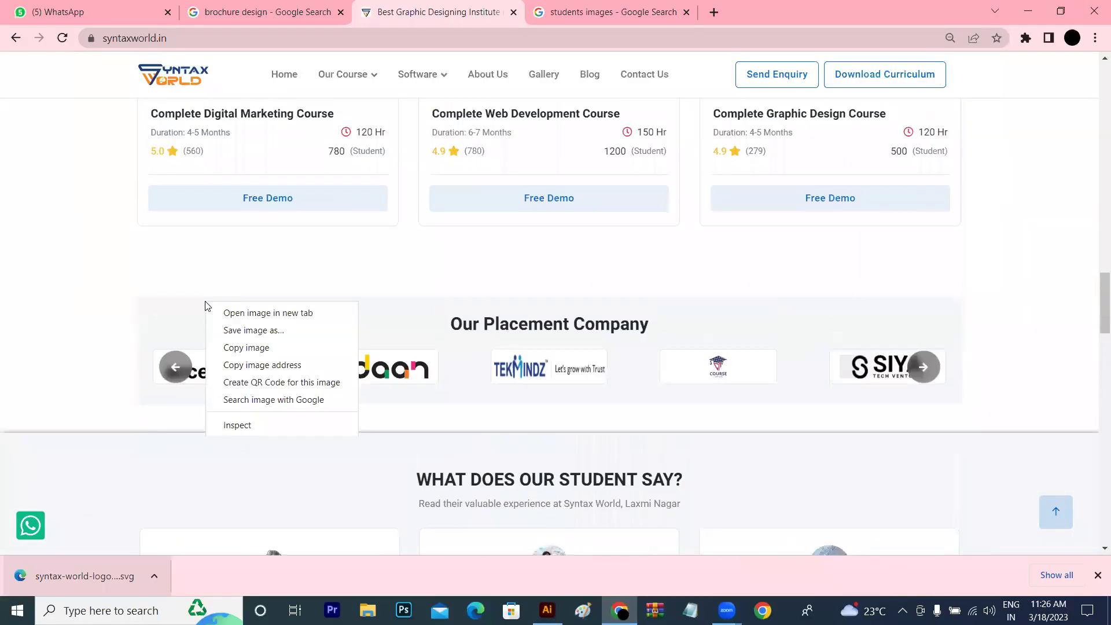
left_click(224, 328)
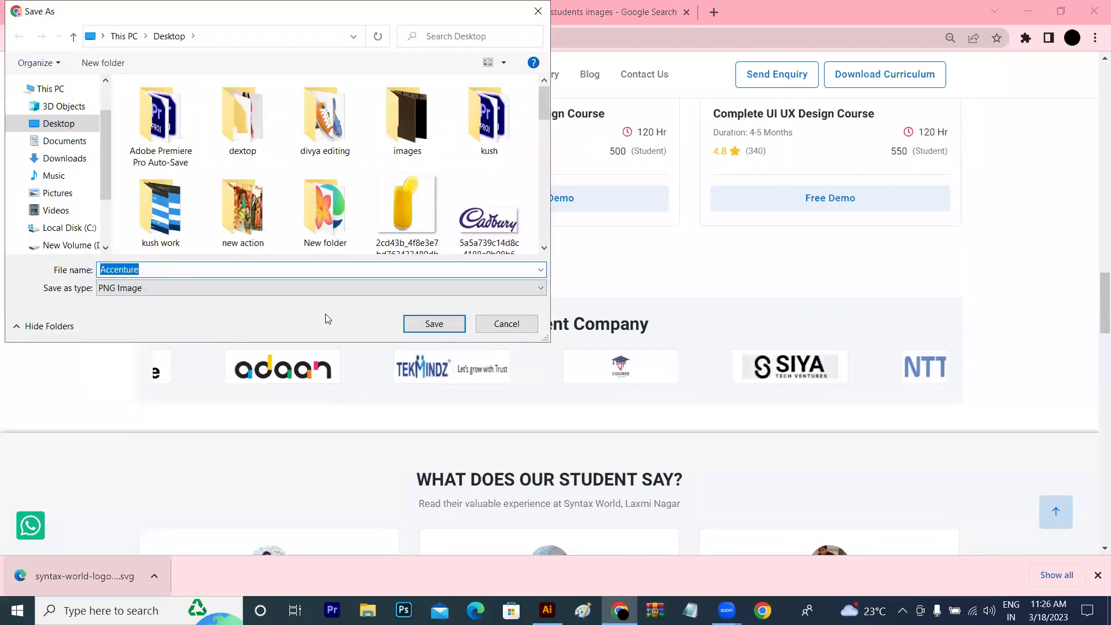
left_click(434, 324)
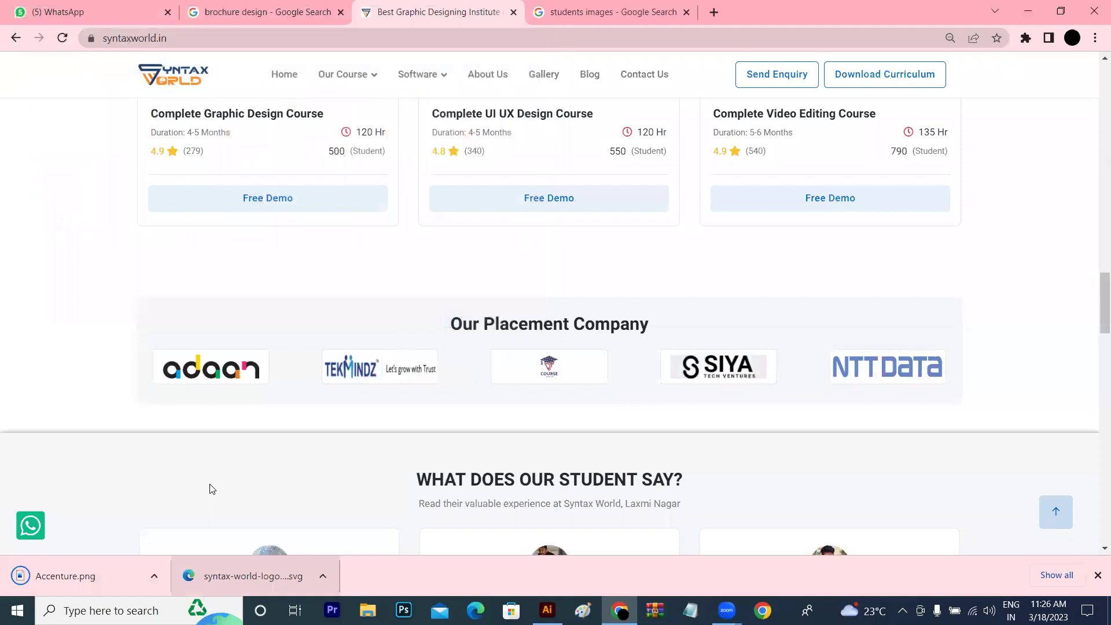
mouse_move(79, 576)
left_mouse_down()
mouse_move(607, 614)
mouse_move(523, 517)
left_mouse_up()
Drop in Accenture.png, shrink it to a small logo, and move it under OUR PLACEMENT PARTNER.
left_click_drag(497, 463, 523, 457)
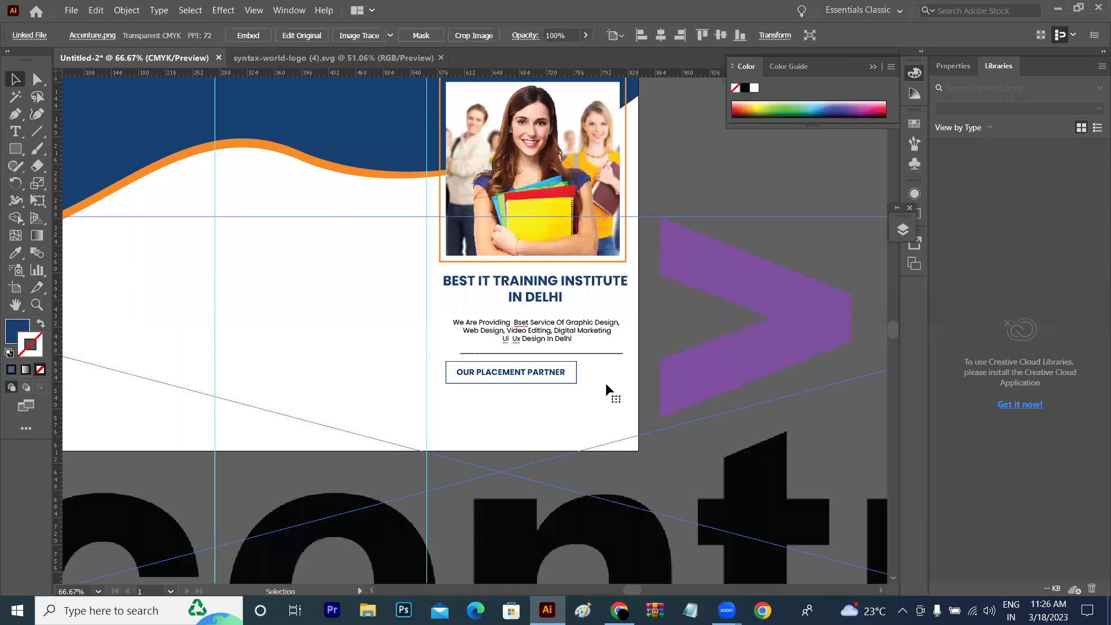
key("ctrl+minus")
key("ctrl+minus")
key("ctrl+minus")
key("ctrl+minus")
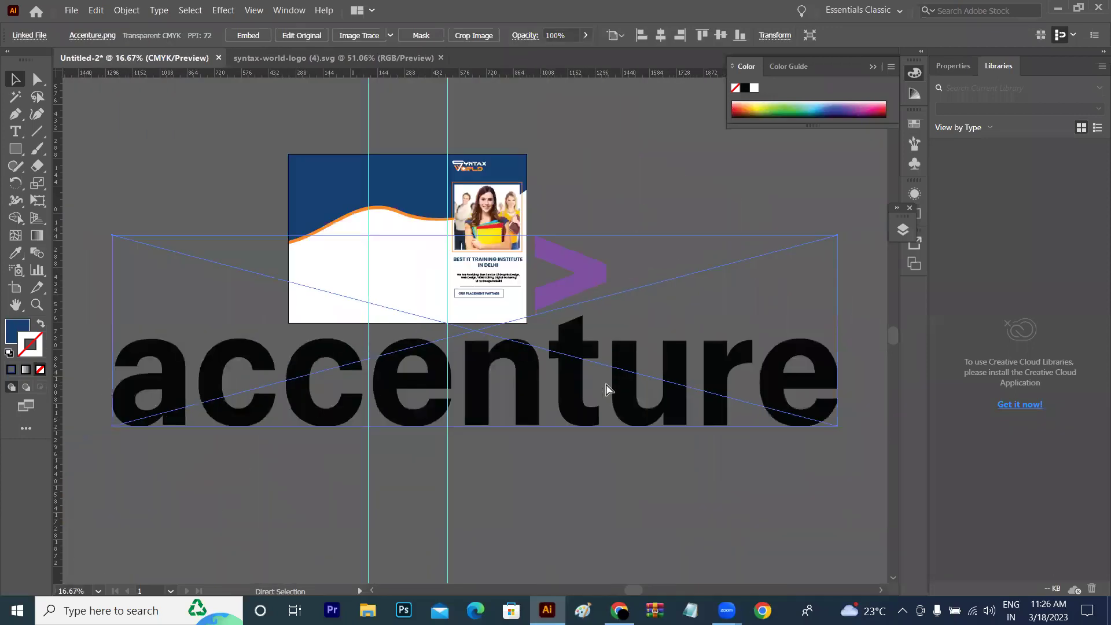
key("ctrl+minus")
left_click_drag(657, 282, 564, 326)
key("ctrl+plus")
key("ctrl+plus")
key("ctrl+plus")
key("ctrl+plus")
key("ctrl+plus")
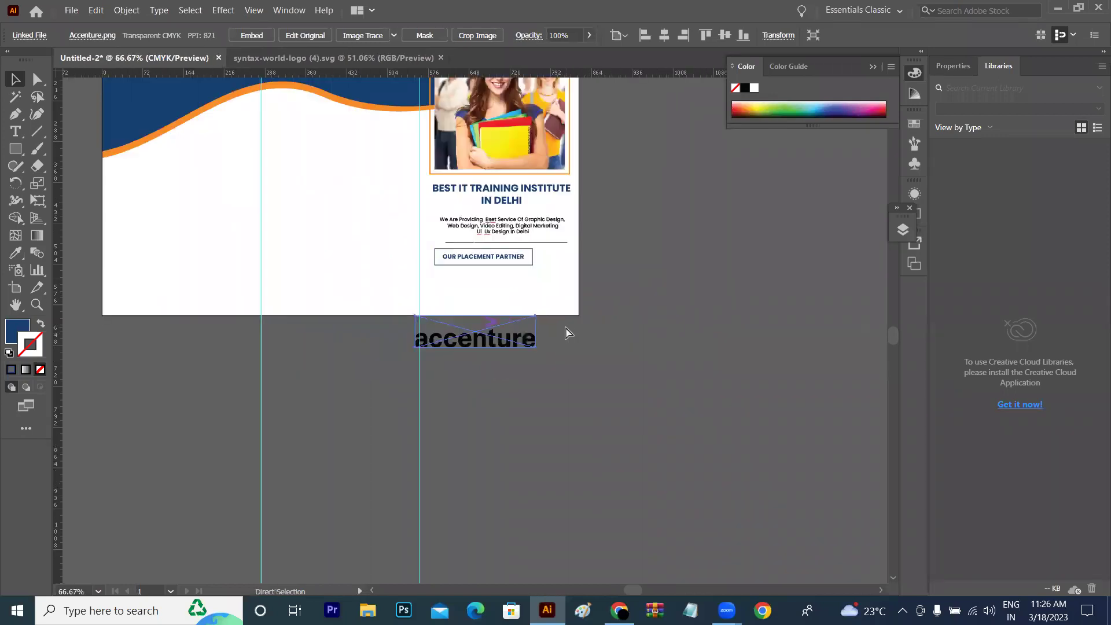
key("ctrl+plus")
key("ctrl+plus")
left_click_drag(653, 285, 555, 315)
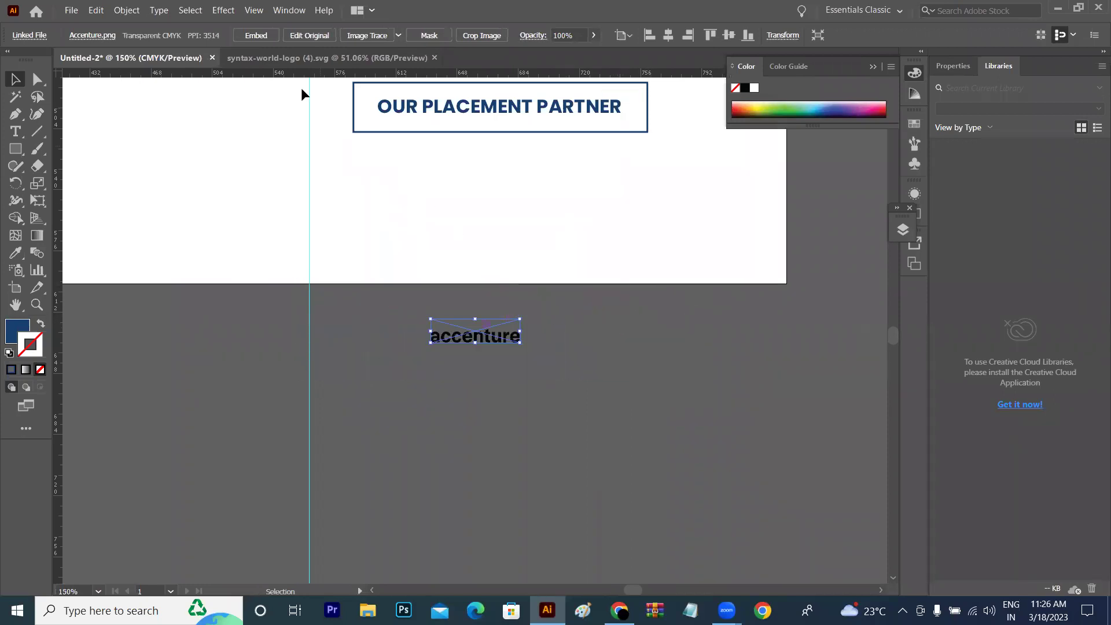
mouse_move(511, 321)
left_mouse_down()
mouse_move(485, 254)
mouse_move(433, 179)
left_mouse_up()
left_click(469, 256)
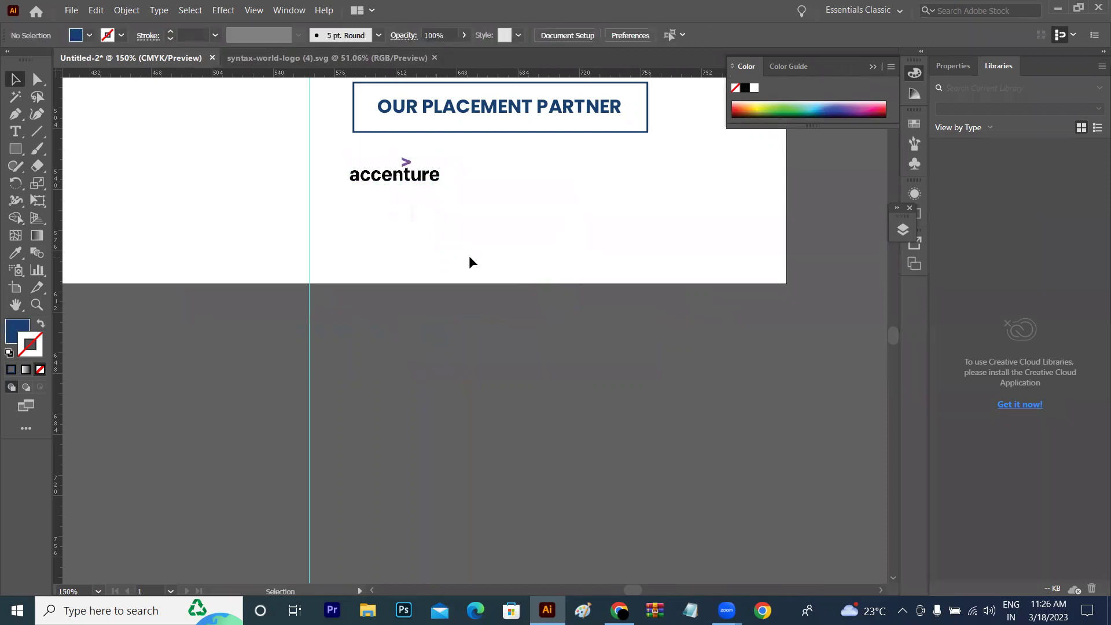
Save the adaan logo from the website as adaanlogo.png and drag it into the brochure.
left_click(619, 611)
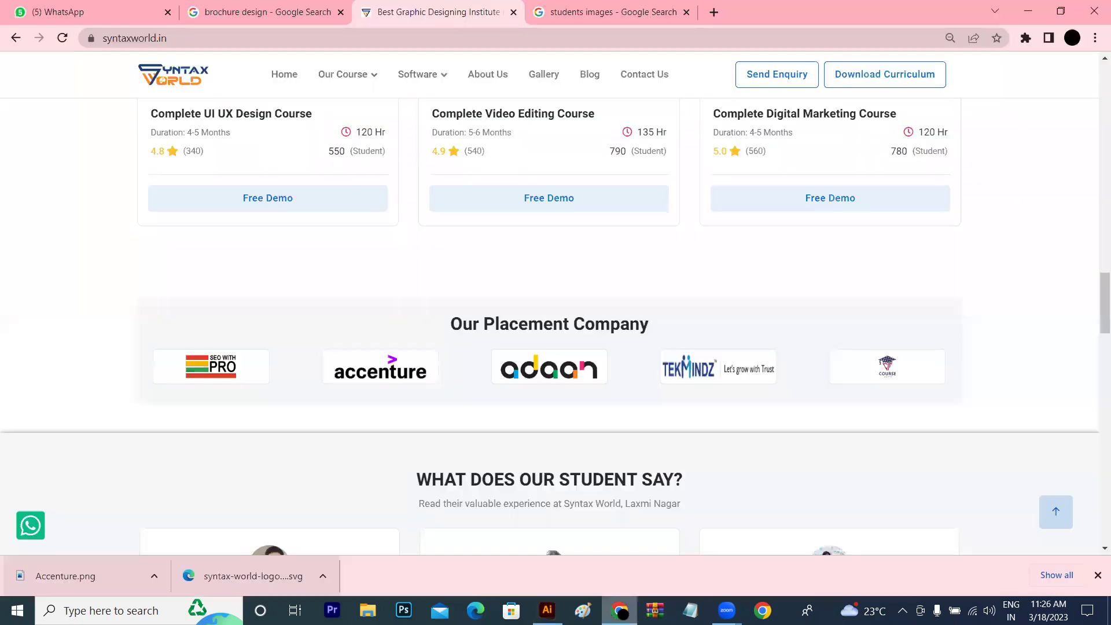
scroll(538, 382, "up", 1)
right_click(538, 379)
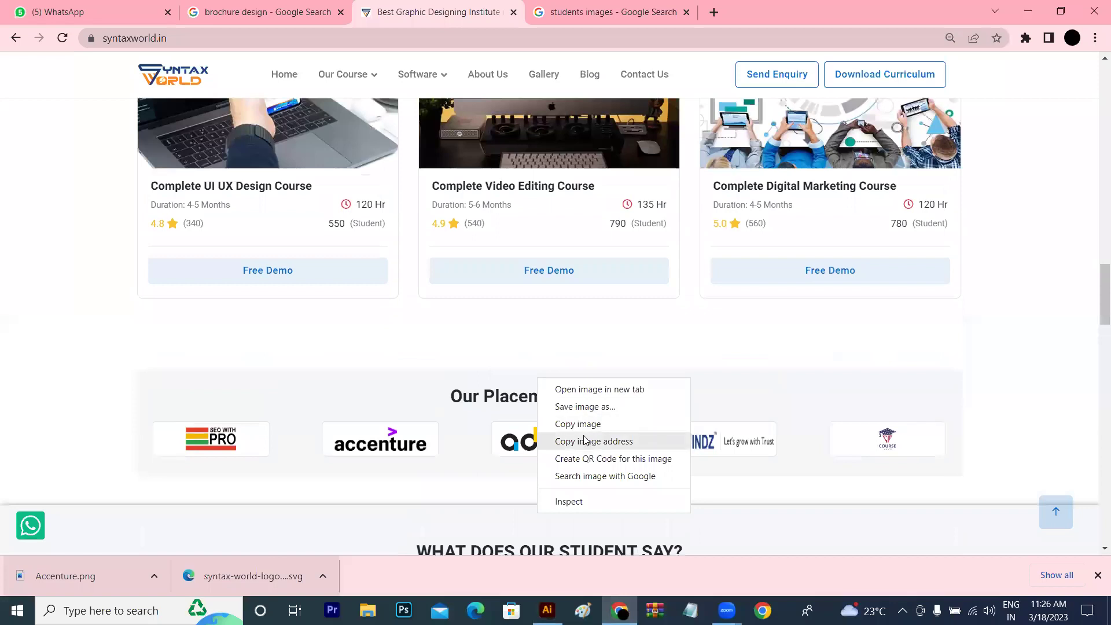
left_click(586, 408)
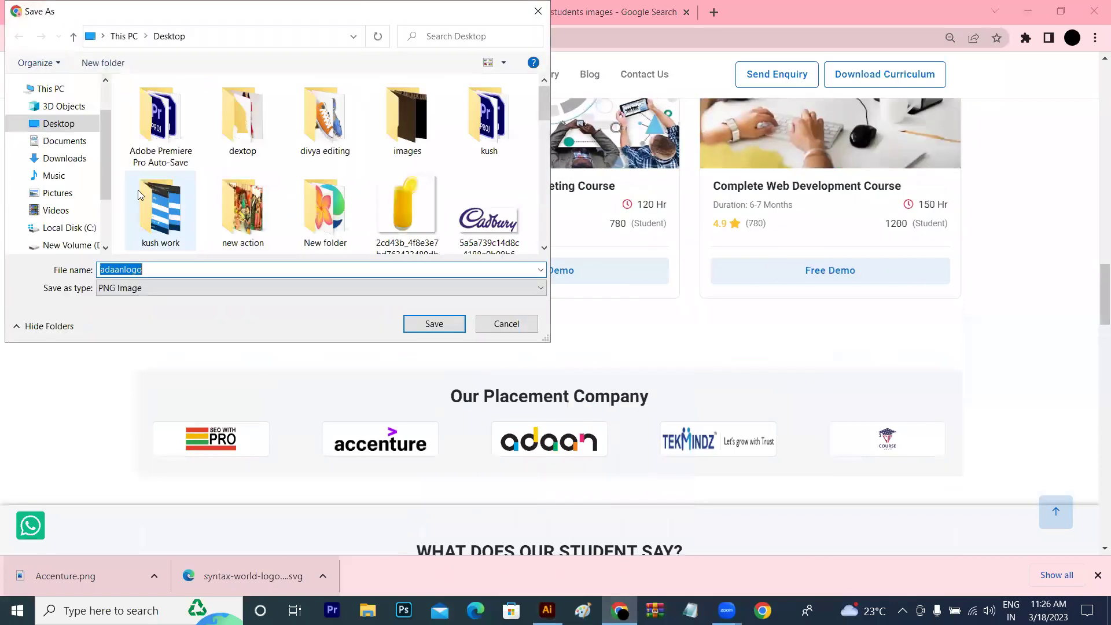
left_click(432, 323)
mouse_move(13, 575)
left_mouse_down()
mouse_move(511, 615)
mouse_move(584, 316)
left_mouse_up()
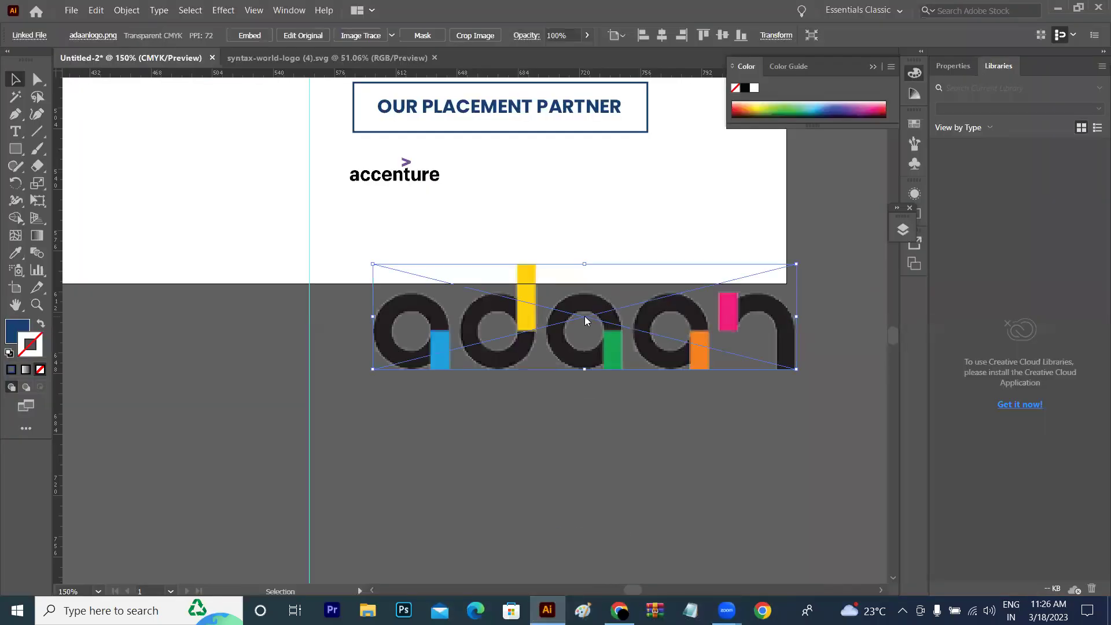
Embed the adaan logo, scale it down, and place it beside the accenture logo.
left_click(249, 35)
mouse_move(796, 263)
left_mouse_down()
mouse_move(771, 283)
mouse_move(643, 302)
mouse_move(595, 191)
mouse_move(569, 176)
left_mouse_up()
left_click(717, 343)
key("ctrl+plus")
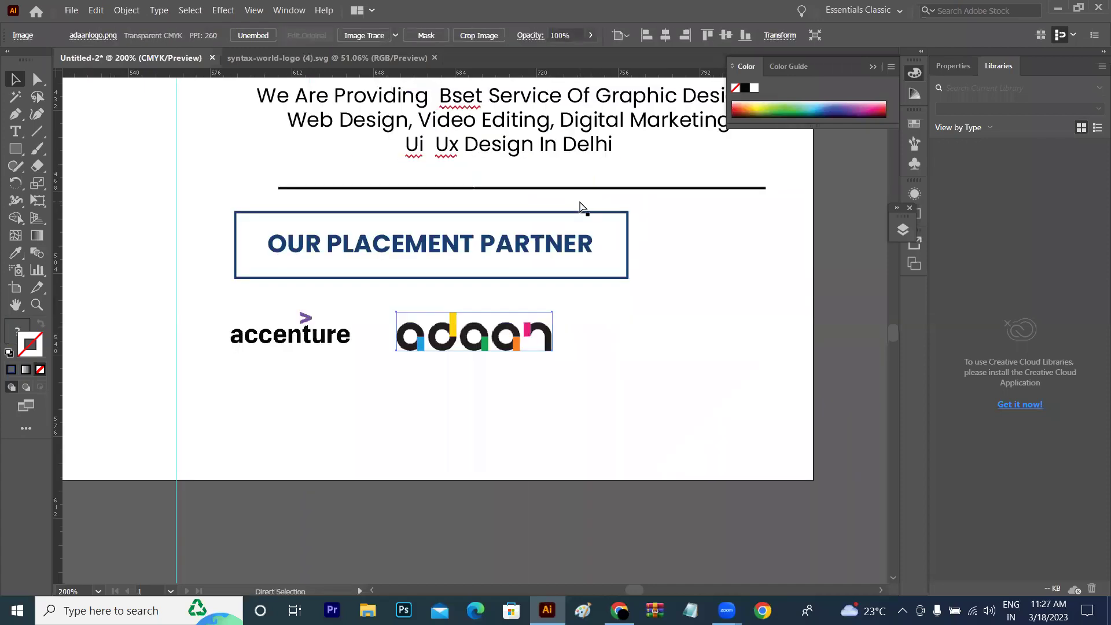
key("ctrl+plus")
left_click_drag(590, 305, 509, 338)
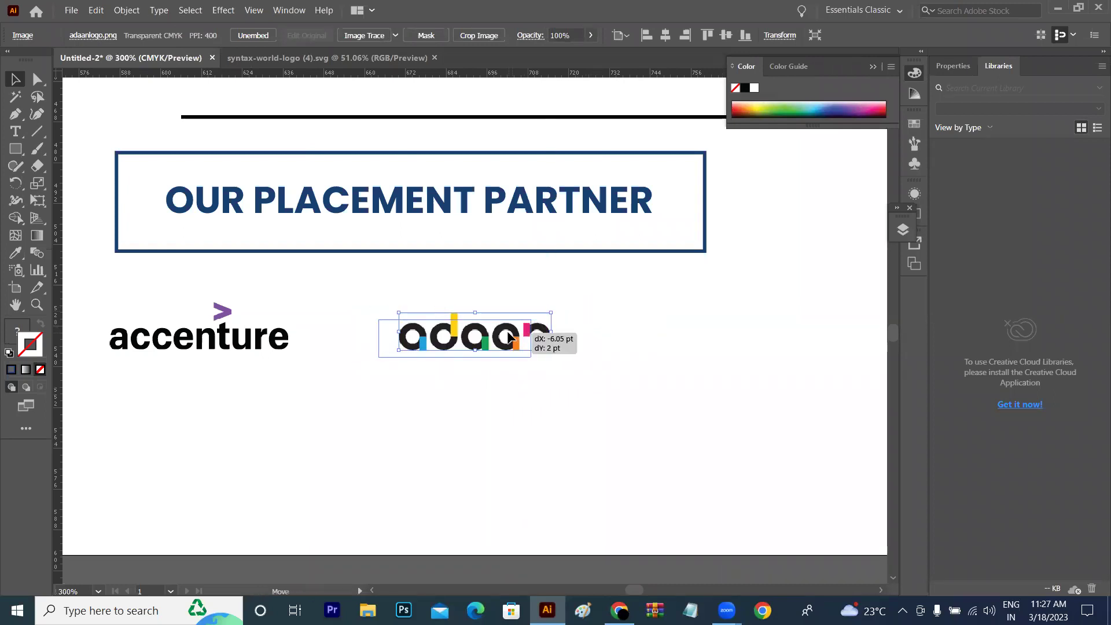
left_click(596, 356)
key("ctrl+minus")
key("ctrl+minus")
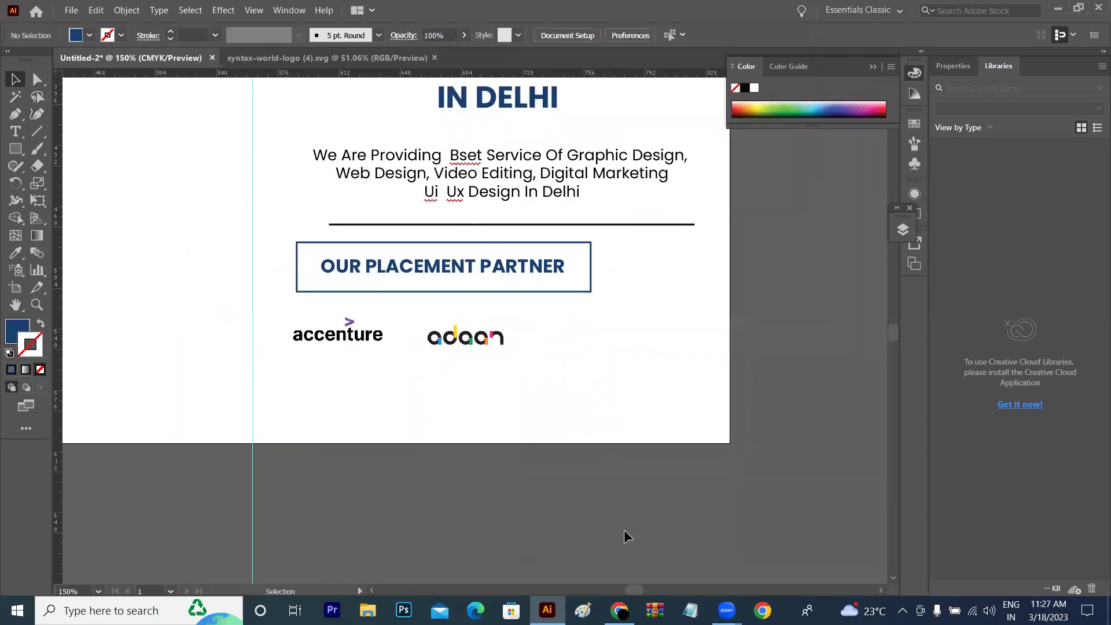
Save the Pepcoding logo from the website as peplogo.
left_click(619, 610)
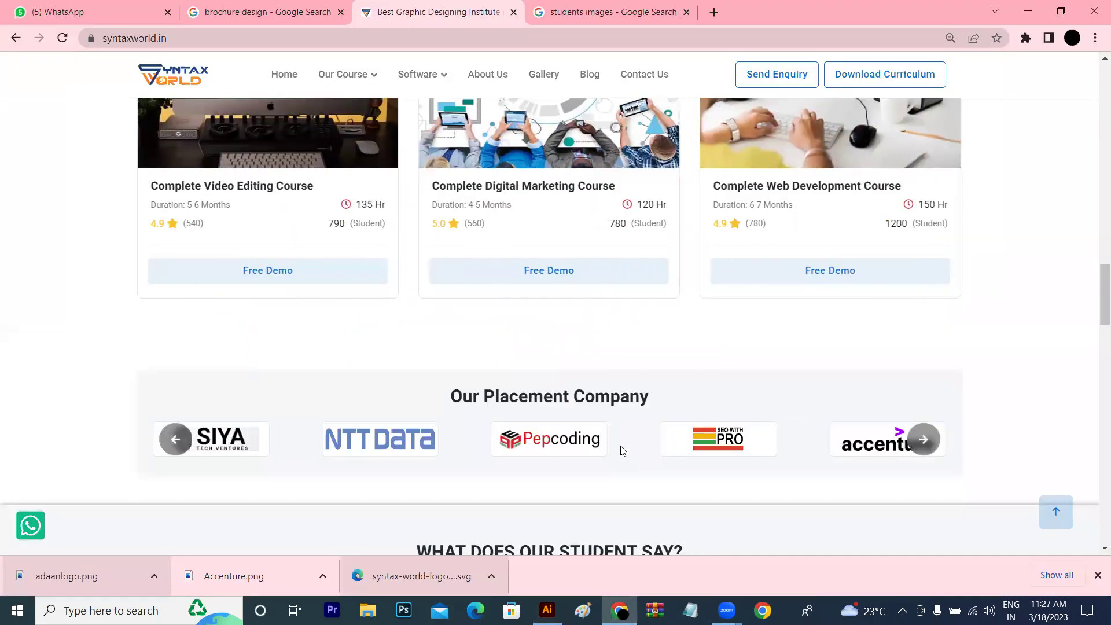
right_click(553, 443)
left_click(624, 479)
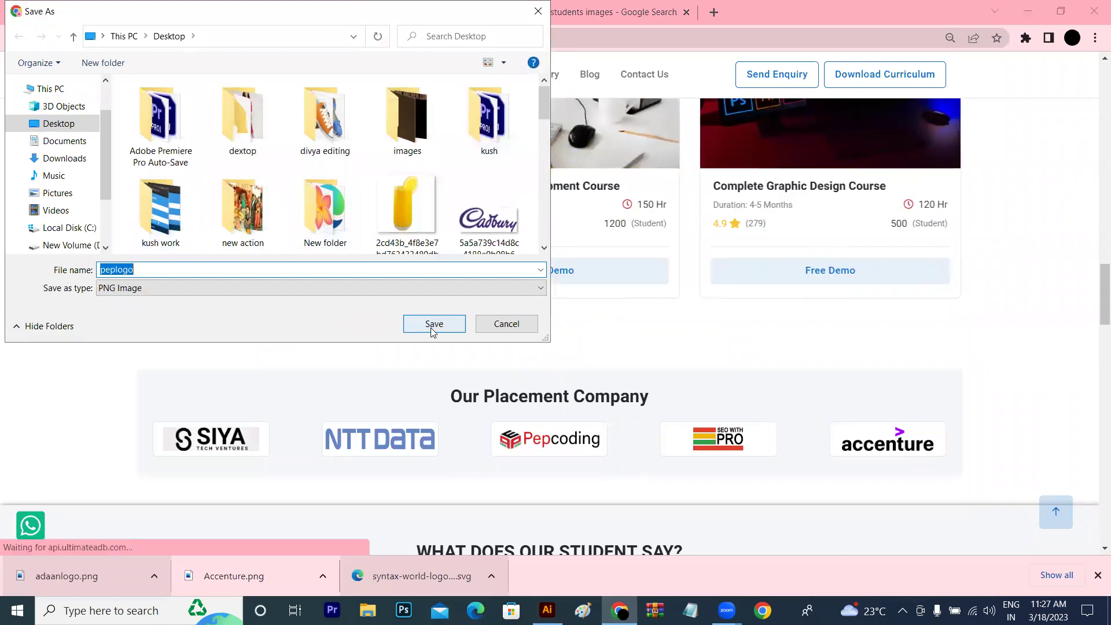
left_click(430, 327)
Place peplogo.png and shrink it beside the adaan logo to match the others.
mouse_move(47, 576)
left_mouse_down()
mouse_move(547, 612)
mouse_move(631, 375)
left_mouse_up()
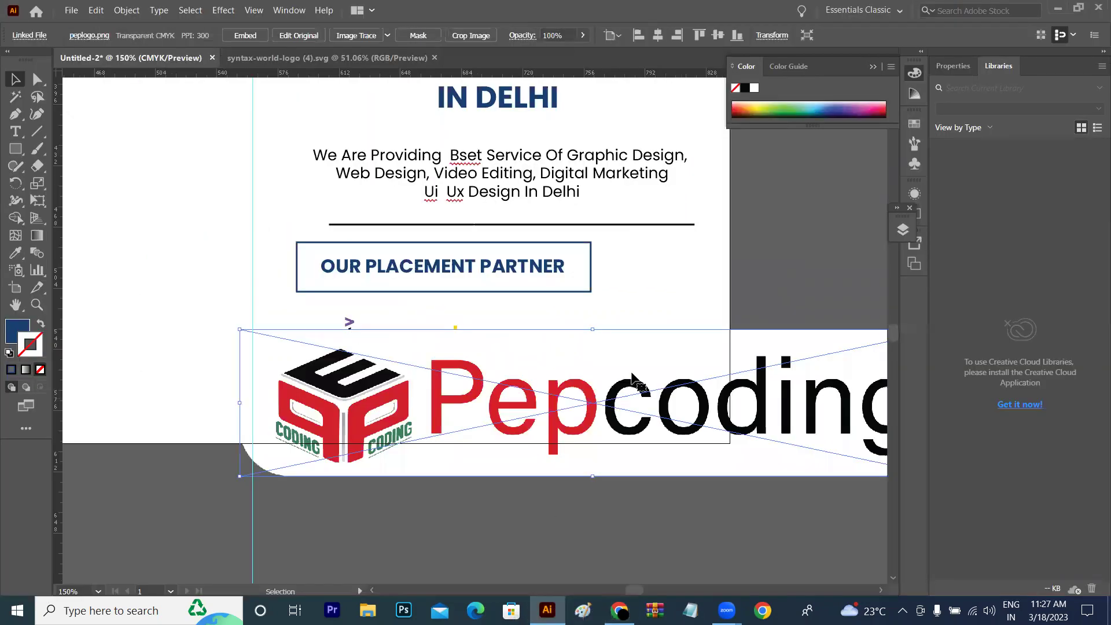
mouse_move(235, 331)
left_mouse_down()
mouse_move(403, 379)
mouse_move(467, 378)
left_mouse_up()
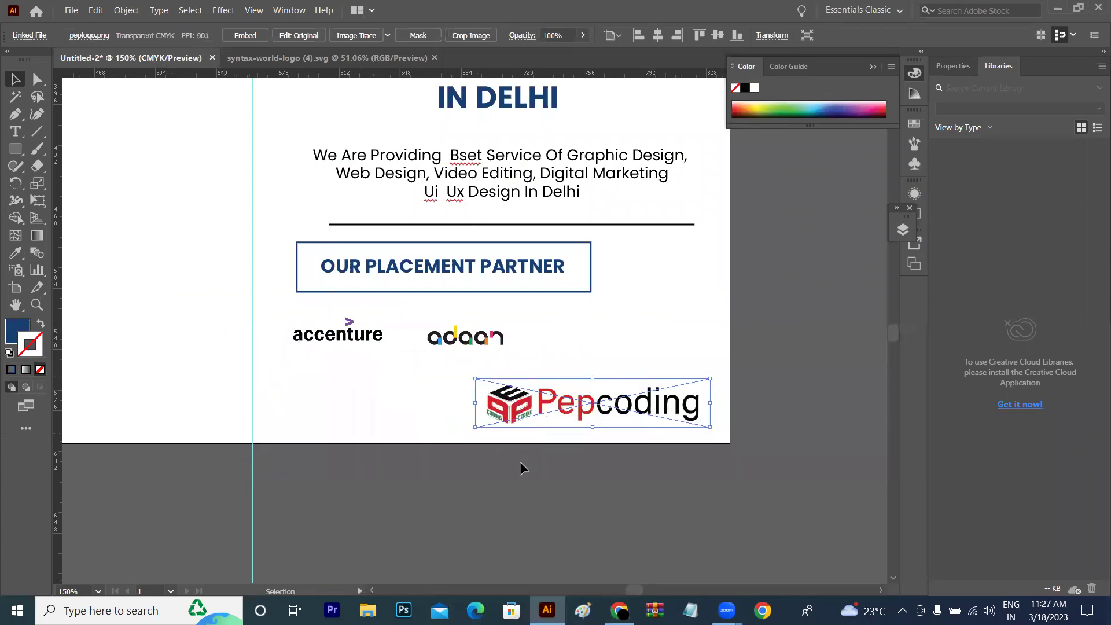
left_click_drag(592, 396, 618, 349)
left_click_drag(731, 321, 668, 336)
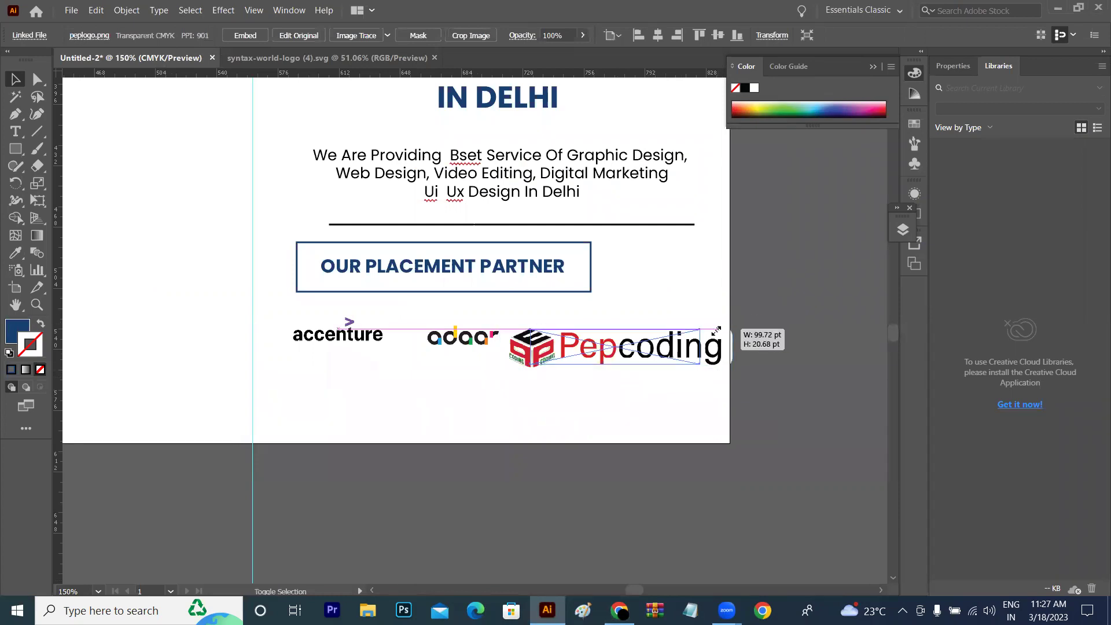
left_click(703, 415)
Line up the Pepcoding logo with the row, embed it, and shift the adaan logo.
key("ctrl+equal")
key("ctrl+equal")
mouse_move(696, 365)
left_mouse_down()
mouse_move(603, 345)
mouse_move(614, 349)
left_mouse_up()
left_click(262, 35)
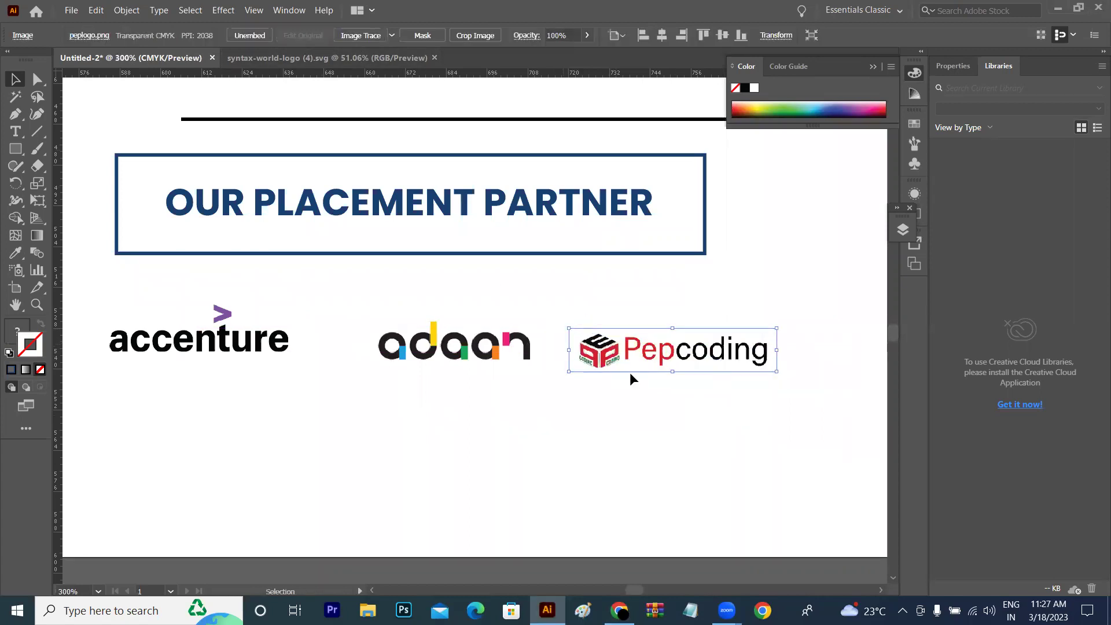
mouse_move(696, 377)
left_mouse_down()
mouse_move(502, 371)
mouse_move(636, 356)
left_mouse_up()
mouse_move(420, 327)
left_mouse_down()
mouse_move(399, 328)
mouse_move(651, 329)
mouse_move(784, 350)
left_mouse_up()
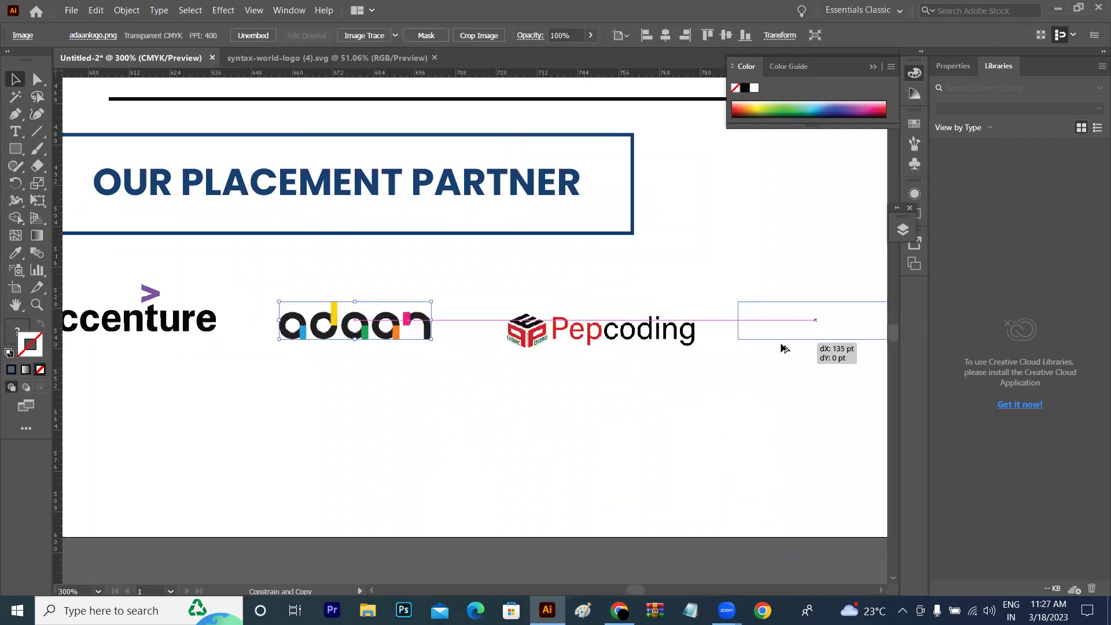
Alt-drag a copy of the adaan logo to the right of Pepcoding.
key("alt+shift")
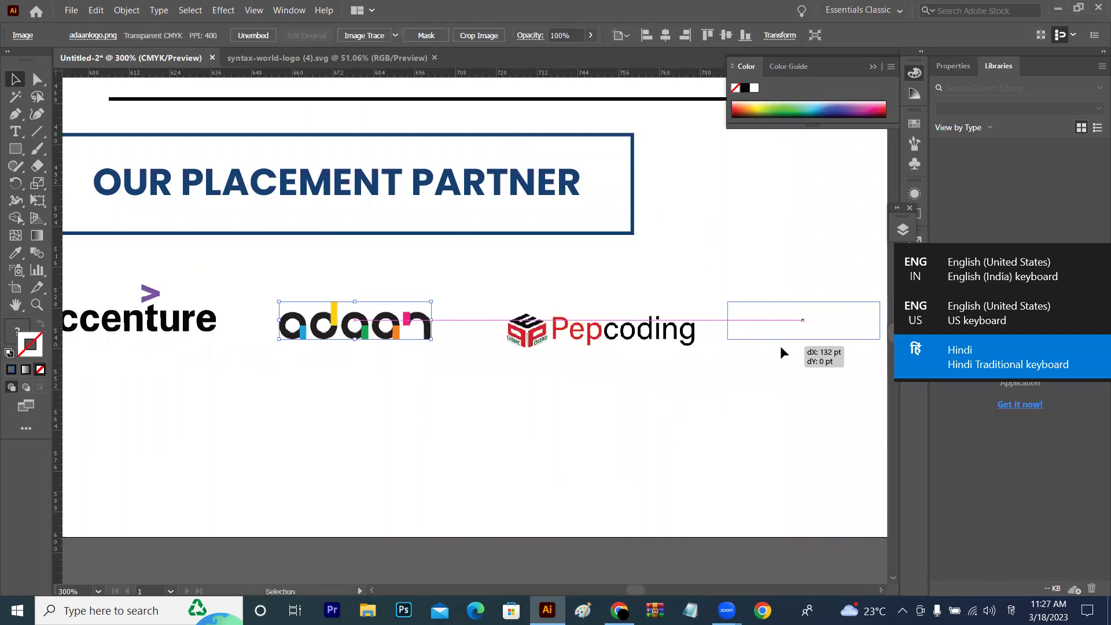
left_click_drag(781, 346, 781, 348)
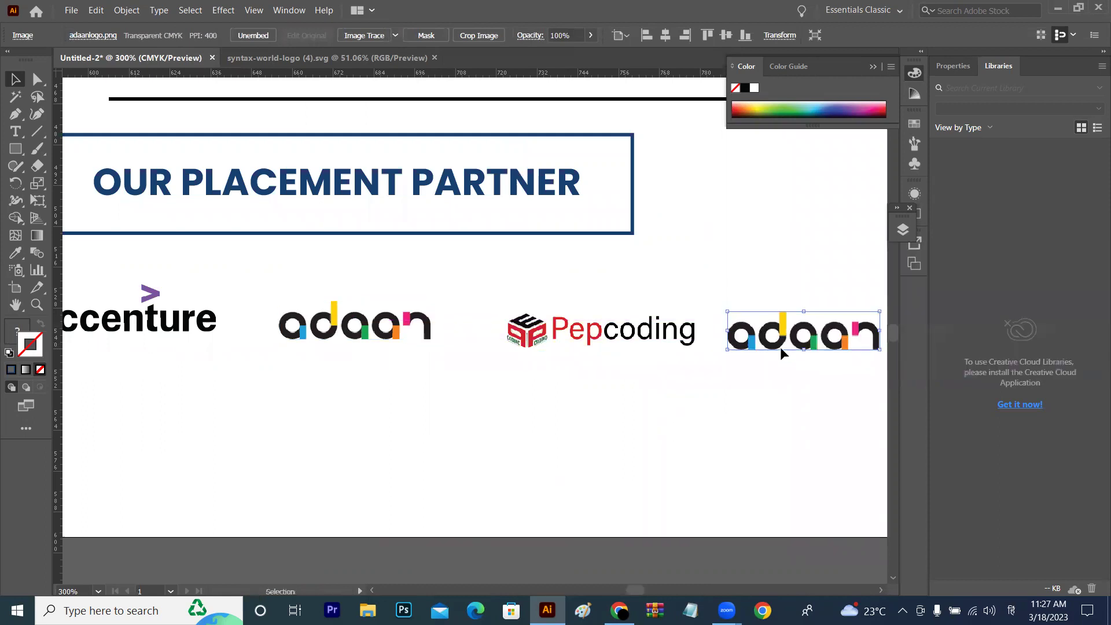
key("ctrl+minus")
scroll(673, 352, "left", 5)
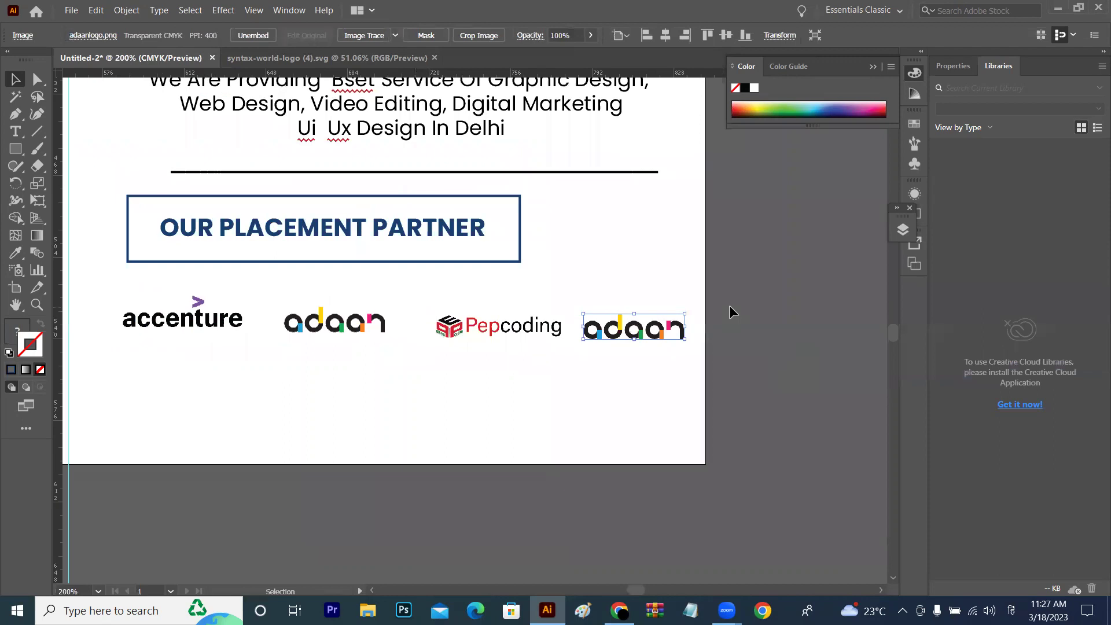
left_click(729, 304)
scroll(729, 305, "left", 5)
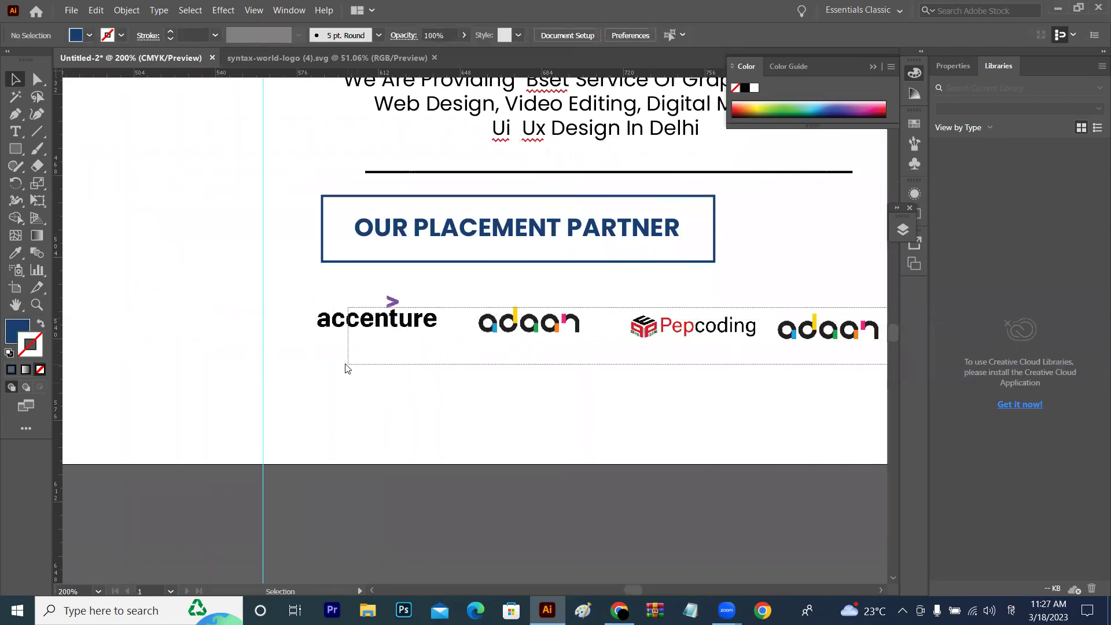
Align the four partner logos on a shared vertical centre and distribute them evenly across the row.
left_click_drag(401, 387, 344, 363)
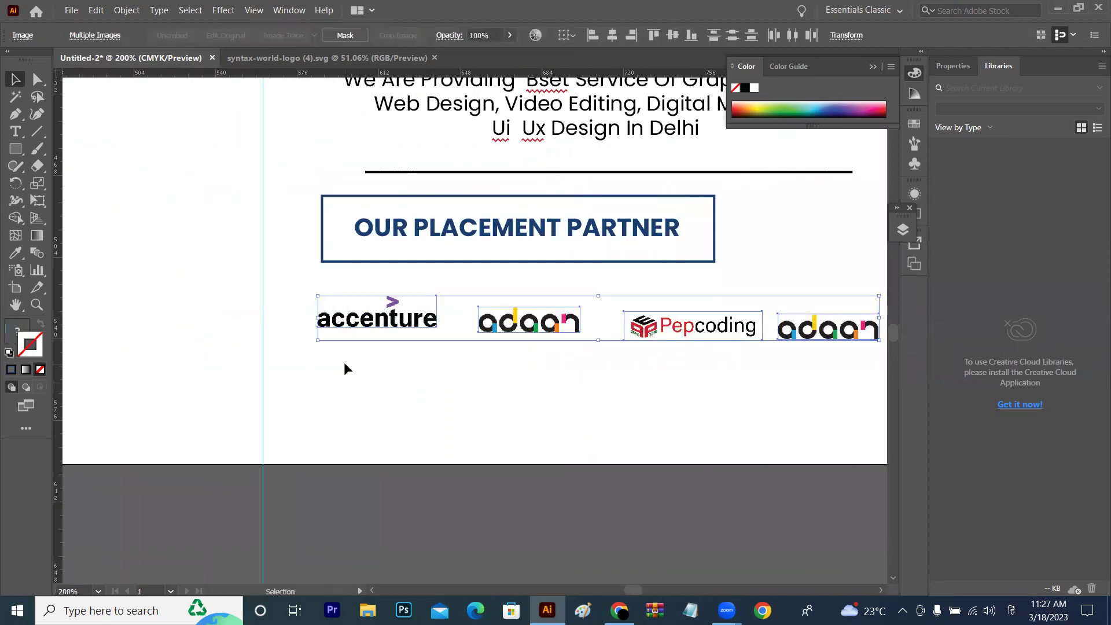
left_click(616, 36)
key("ctrl+z")
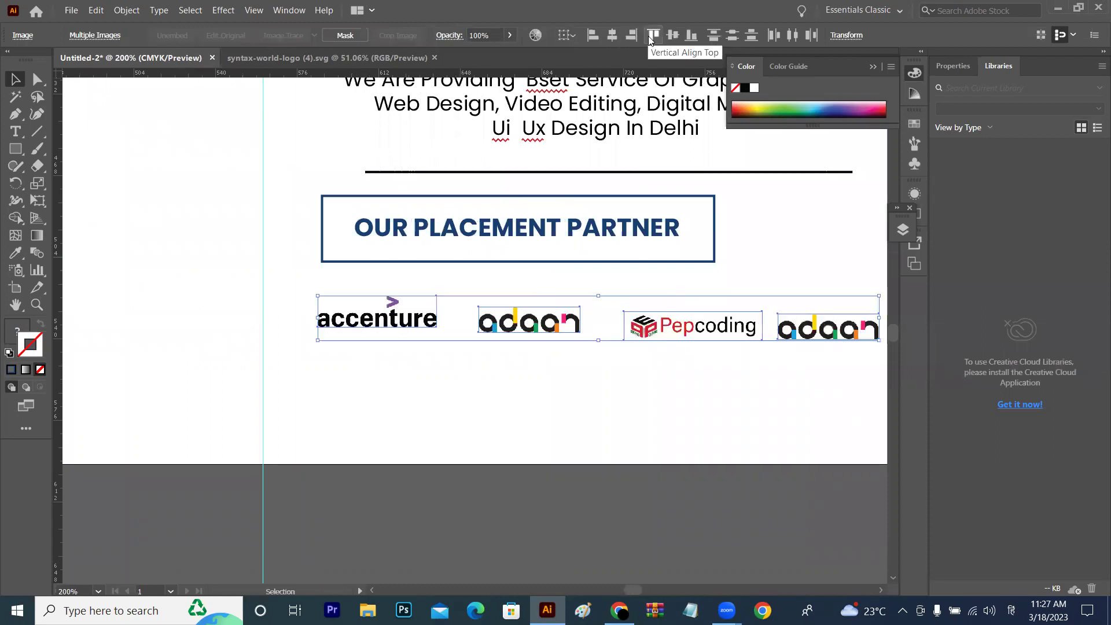
left_click(671, 36)
key("ctrl+z")
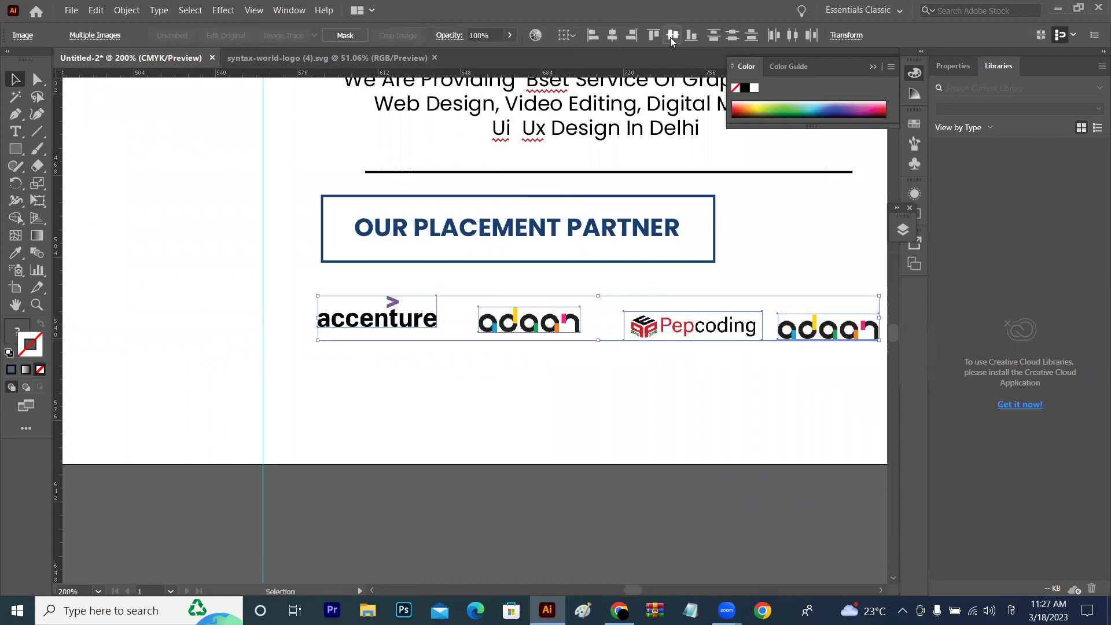
left_click(432, 335)
left_click_drag(433, 321, 428, 328)
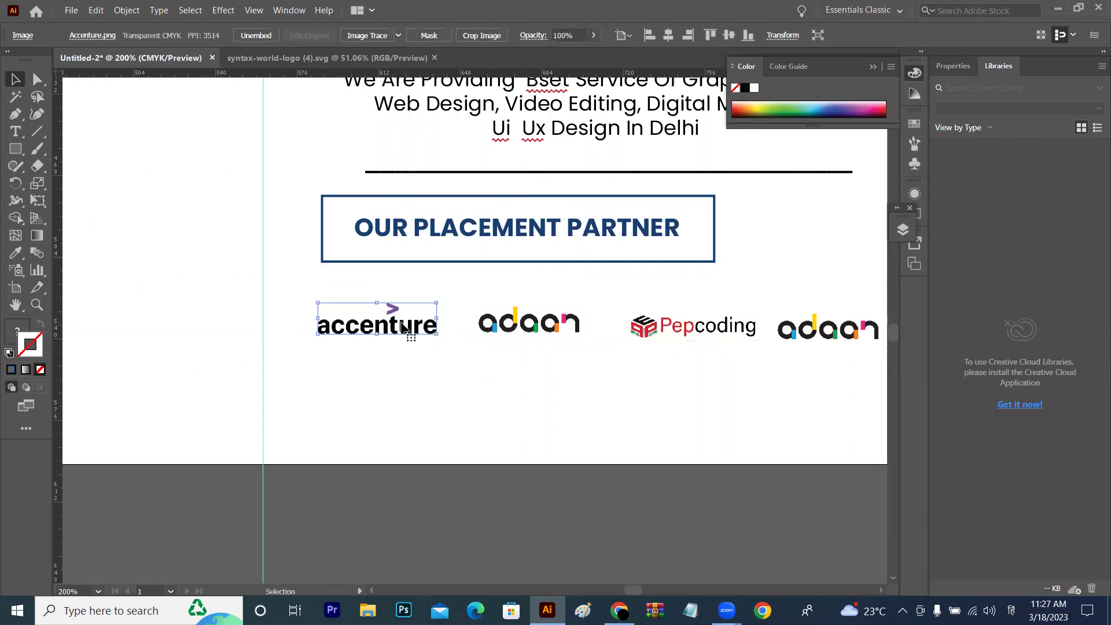
left_click_drag(347, 284, 850, 368)
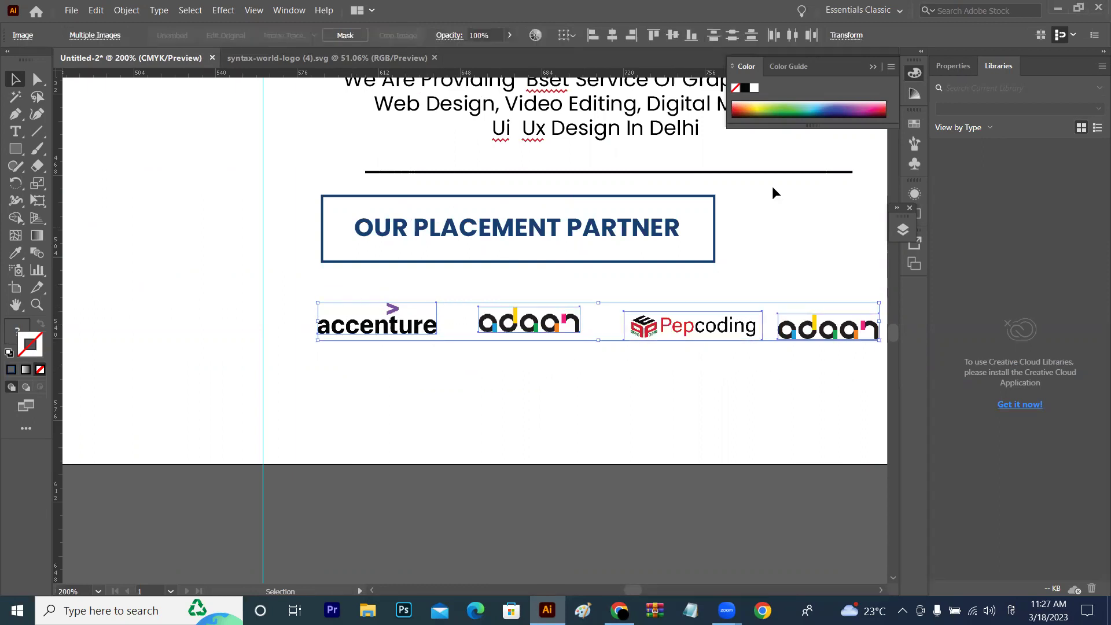
left_click(733, 35)
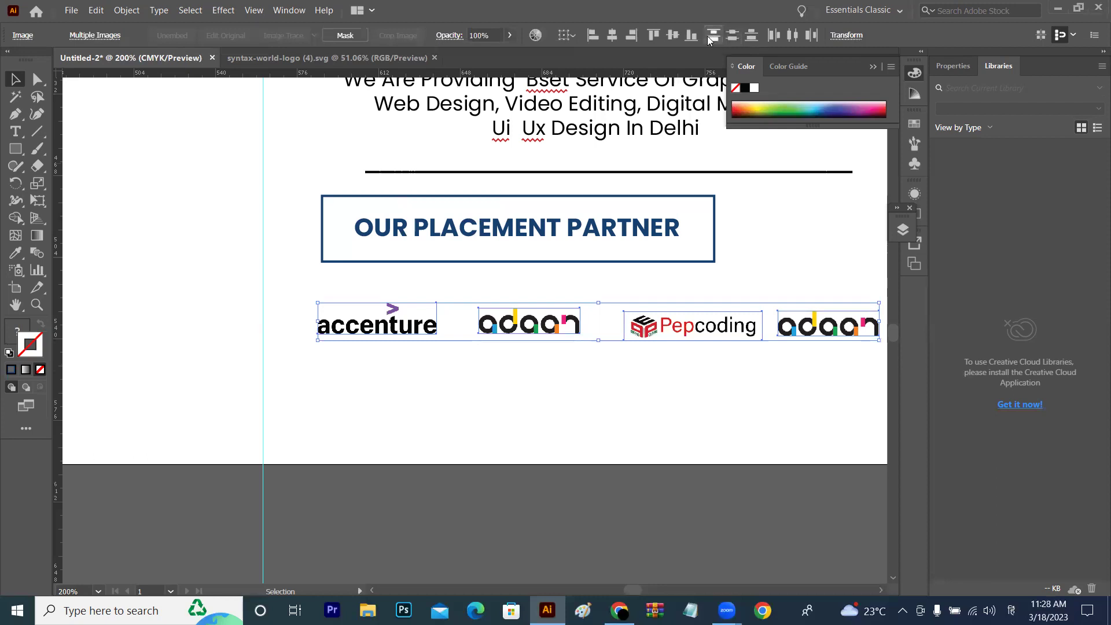
left_click(790, 42)
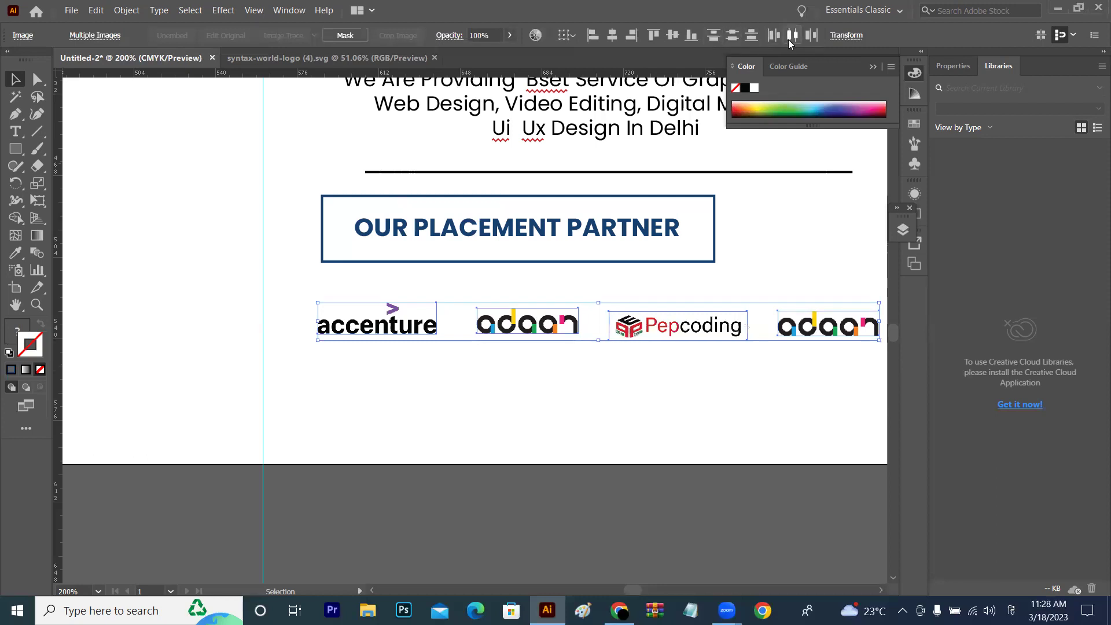
left_click(630, 425)
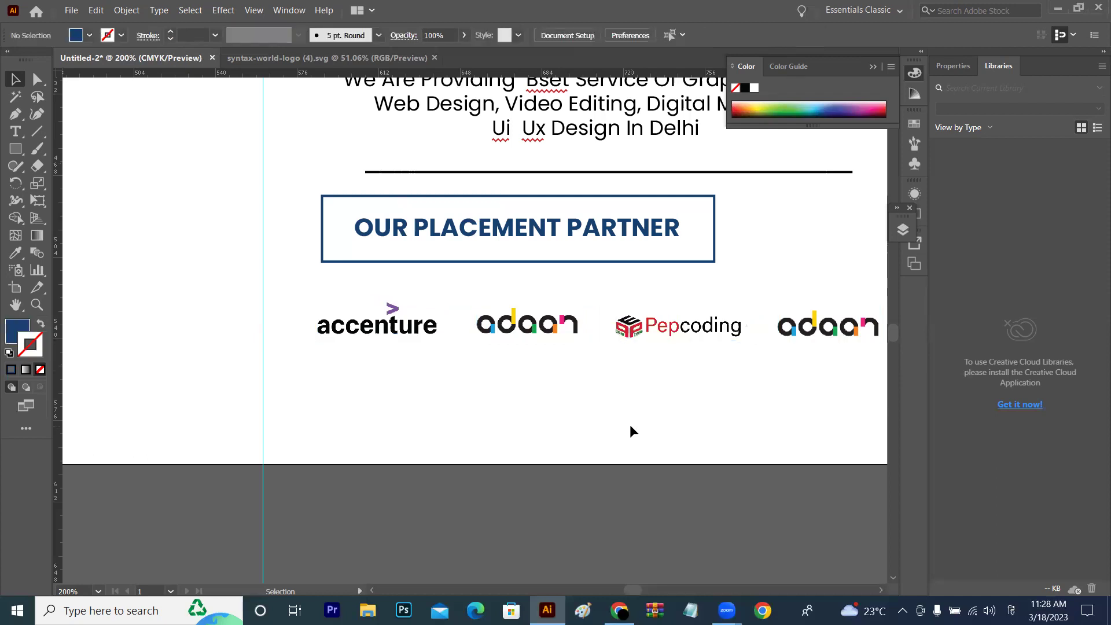
key("ctrl+minus")
key("ctrl+minus")
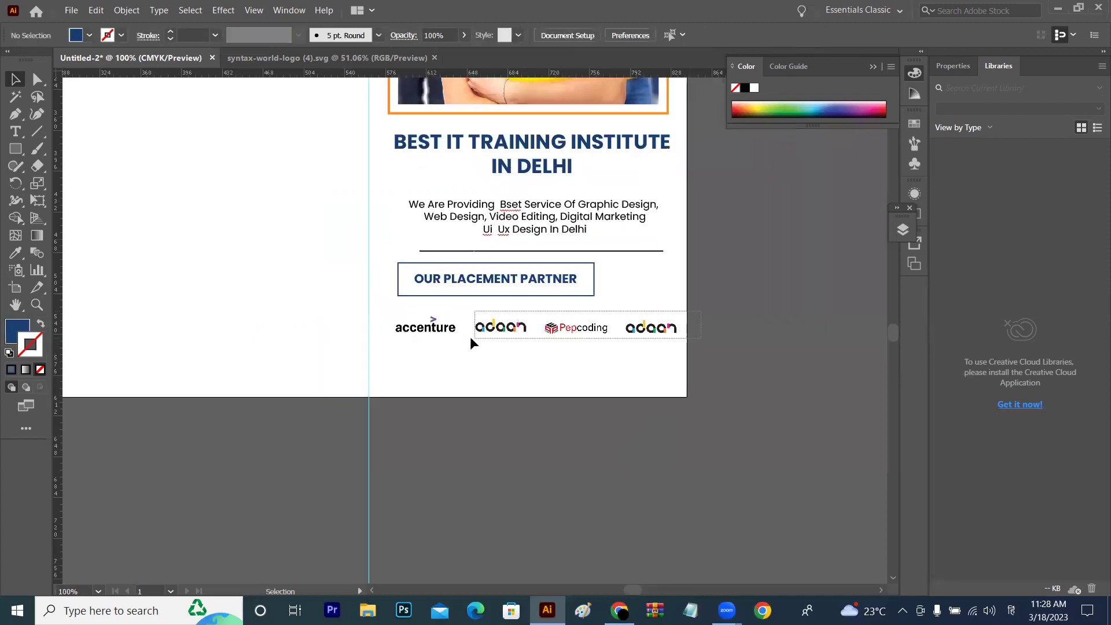
Duplicate the logo row directly beneath the original.
mouse_move(699, 310)
left_mouse_down()
mouse_move(423, 342)
mouse_move(438, 344)
mouse_move(438, 366)
left_mouse_up()
left_click(520, 439)
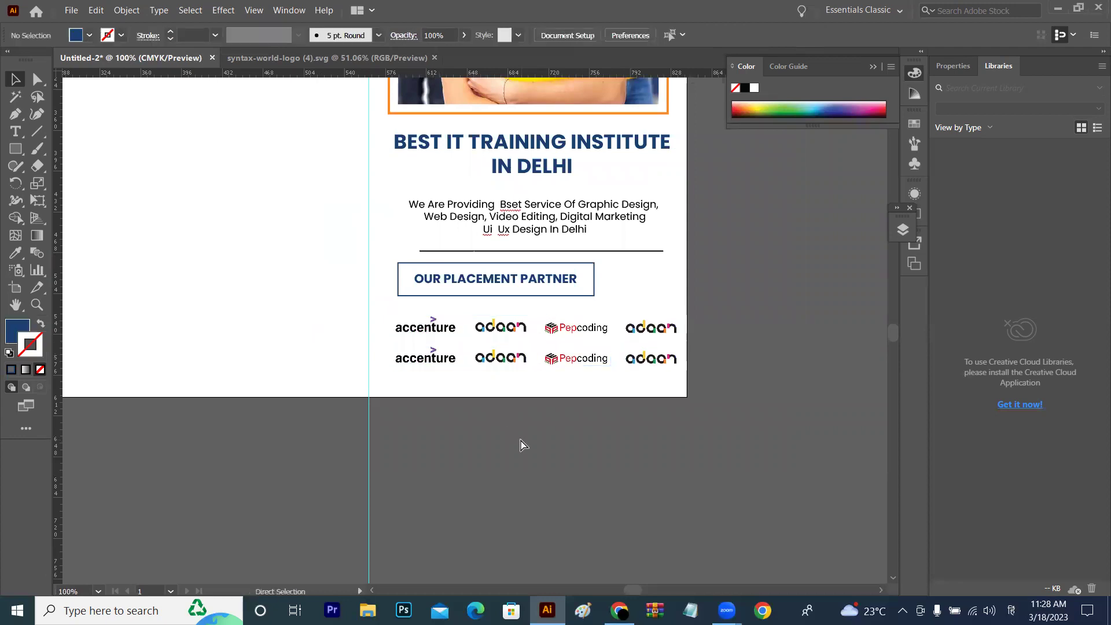
key("ctrl+minus")
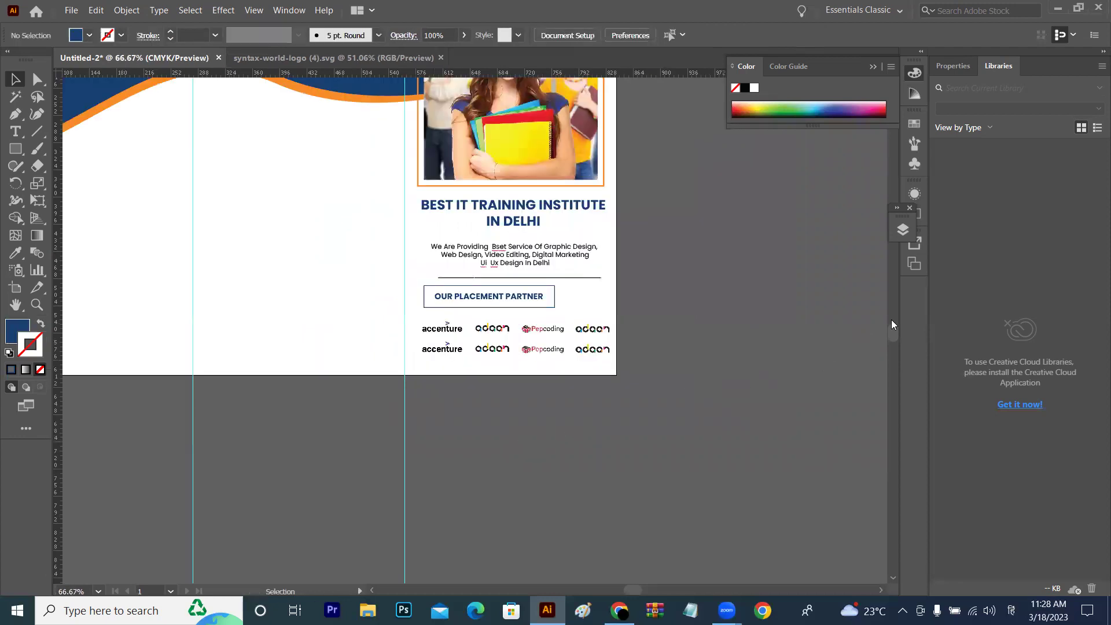
left_click_drag(898, 331, 897, 332)
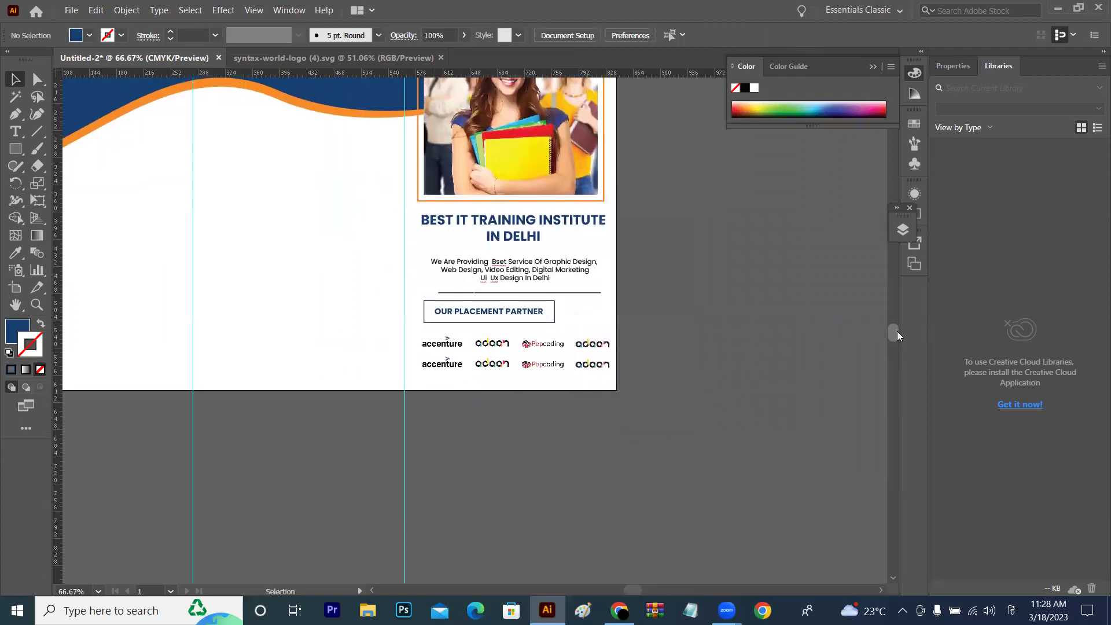
key("ctrl+plus")
key("ctrl+plus")
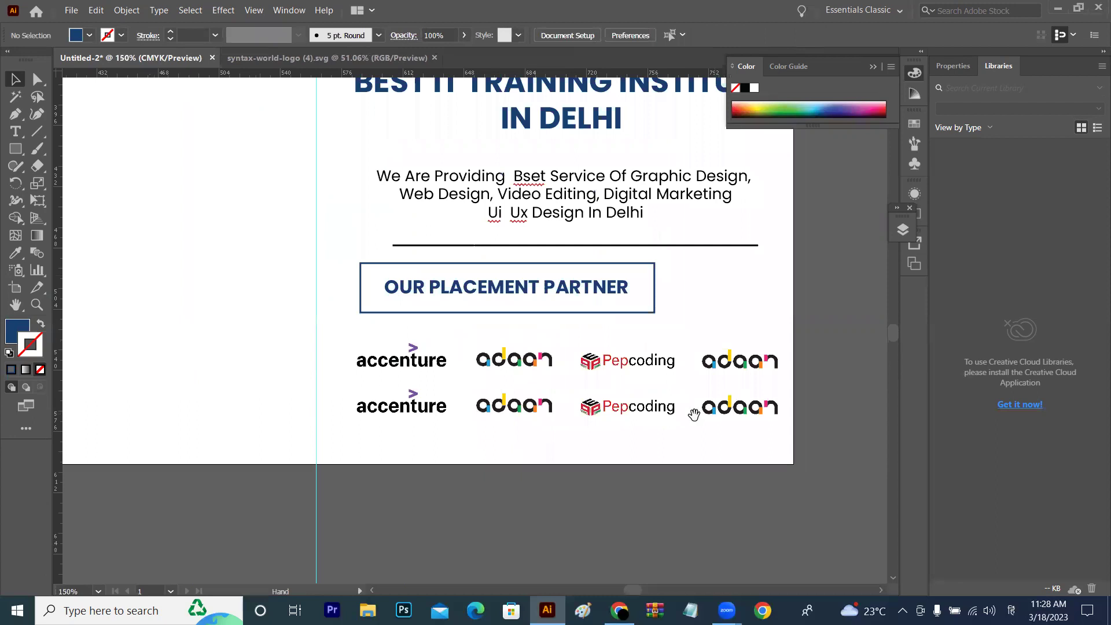
Draw a thin dark blue rectangle bar along the panel bottom.
left_click_drag(412, 345, 383, 194)
left_click(15, 149)
left_click_drag(287, 288, 764, 312)
left_click(21, 84)
left_click(587, 415)
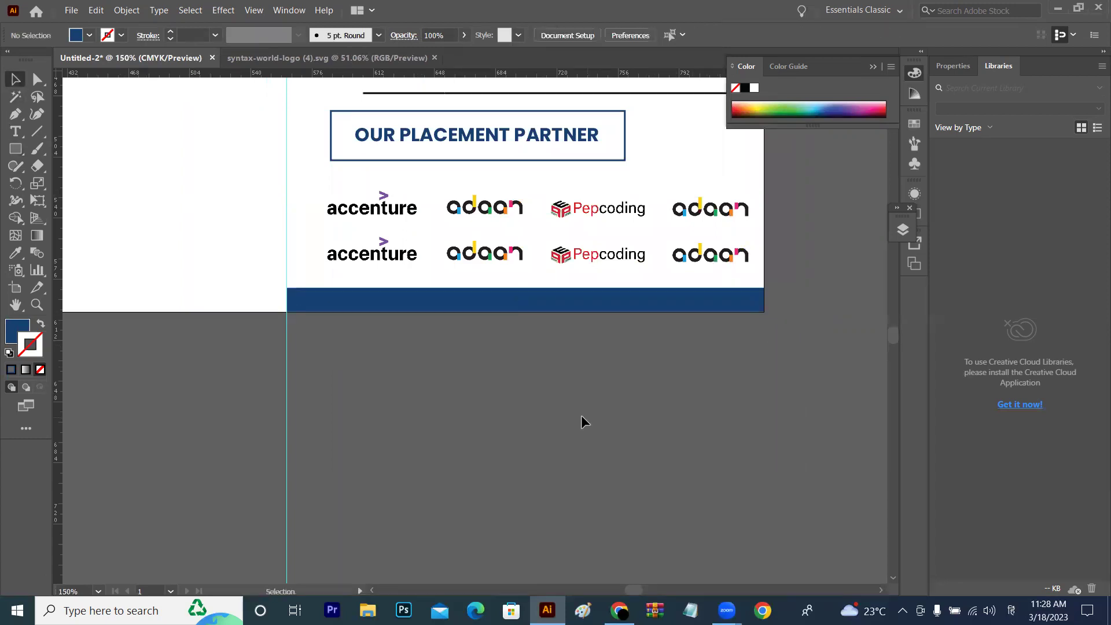
left_click(13, 133)
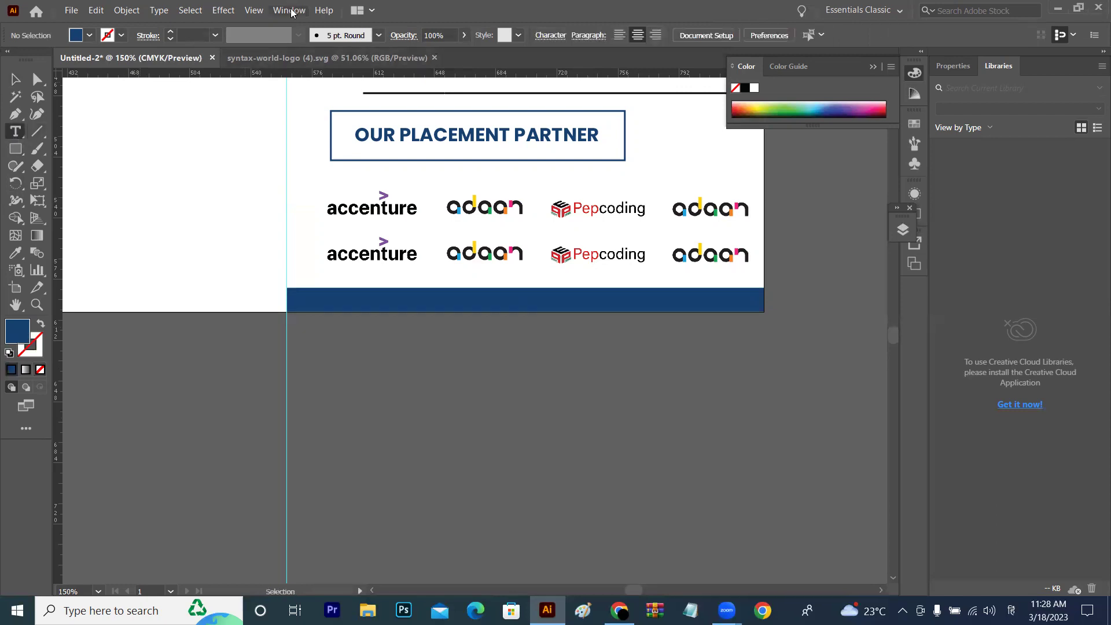
Drag the Go to Web globe symbol from the Mobile symbol library beside the page.
left_click(291, 12)
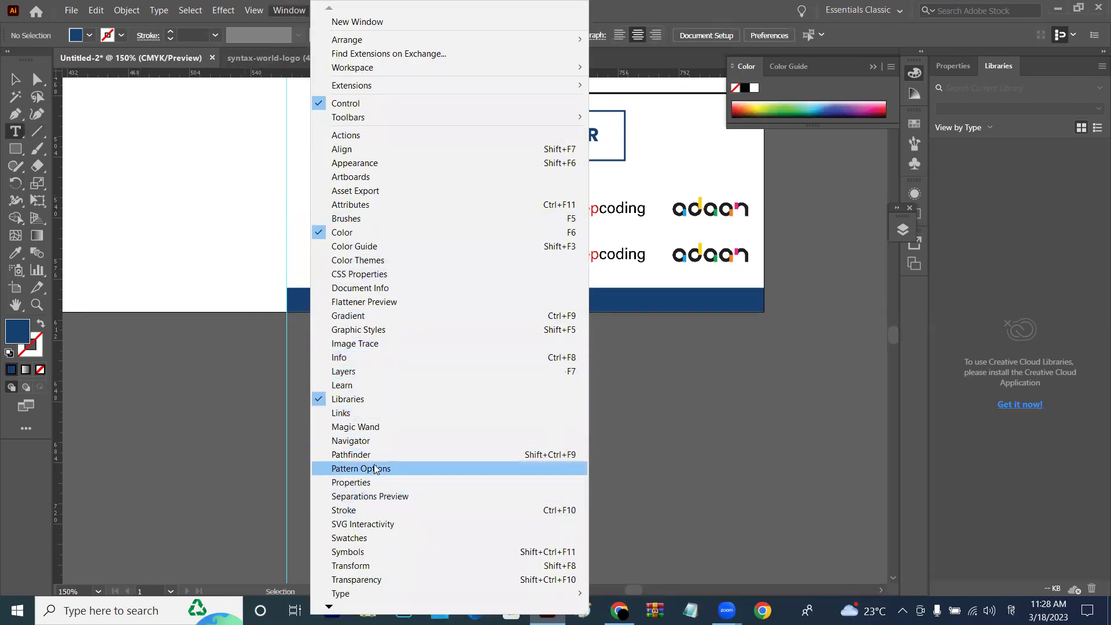
left_click(359, 552)
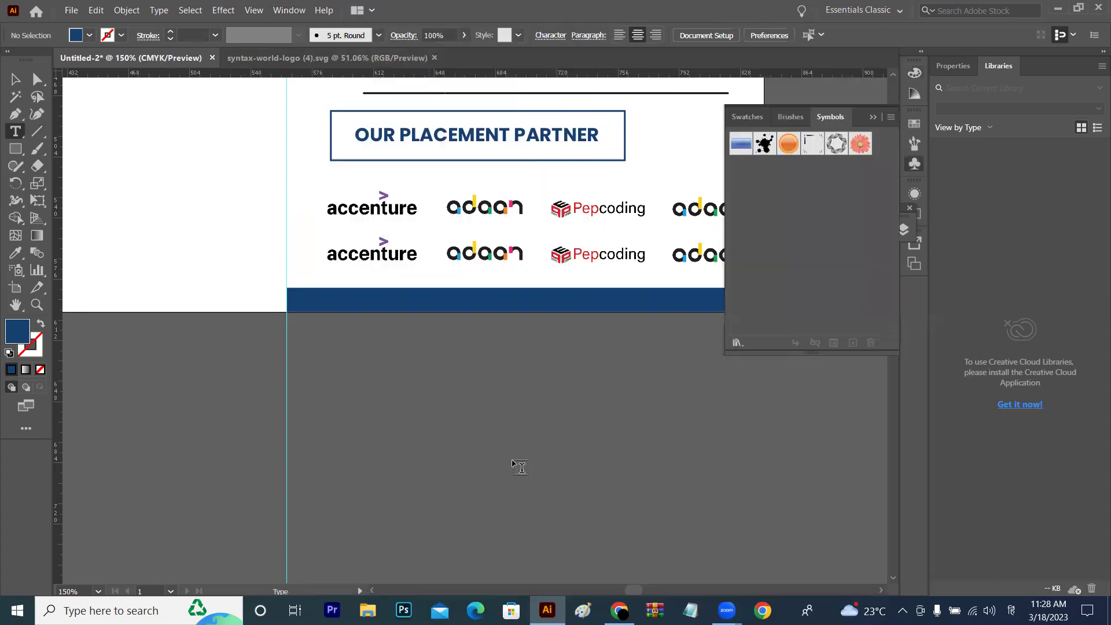
left_click(738, 342)
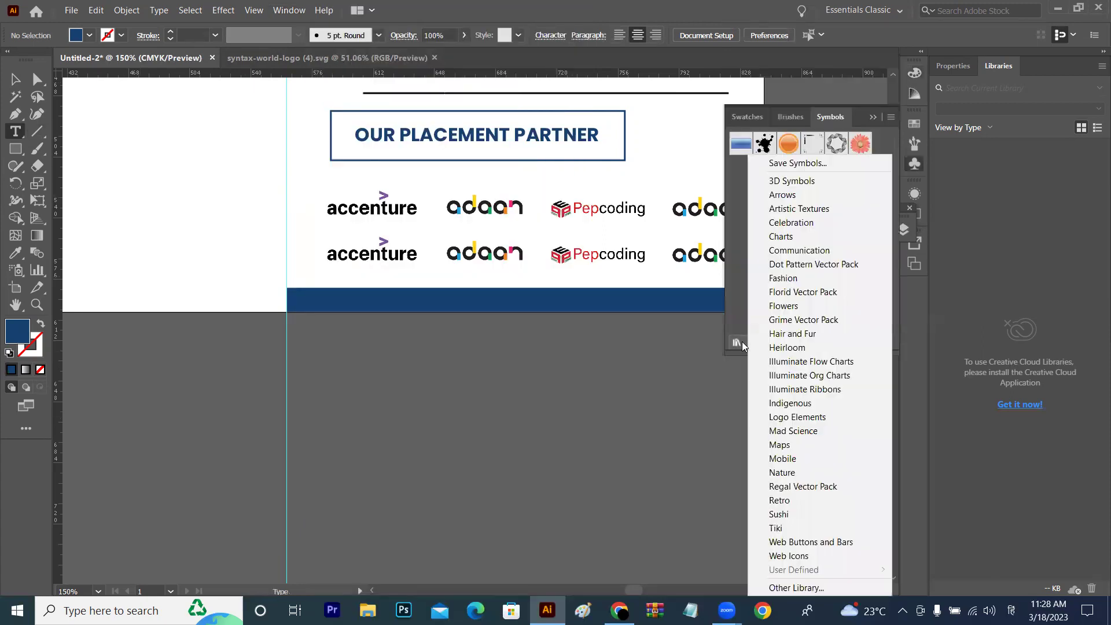
left_click(791, 458)
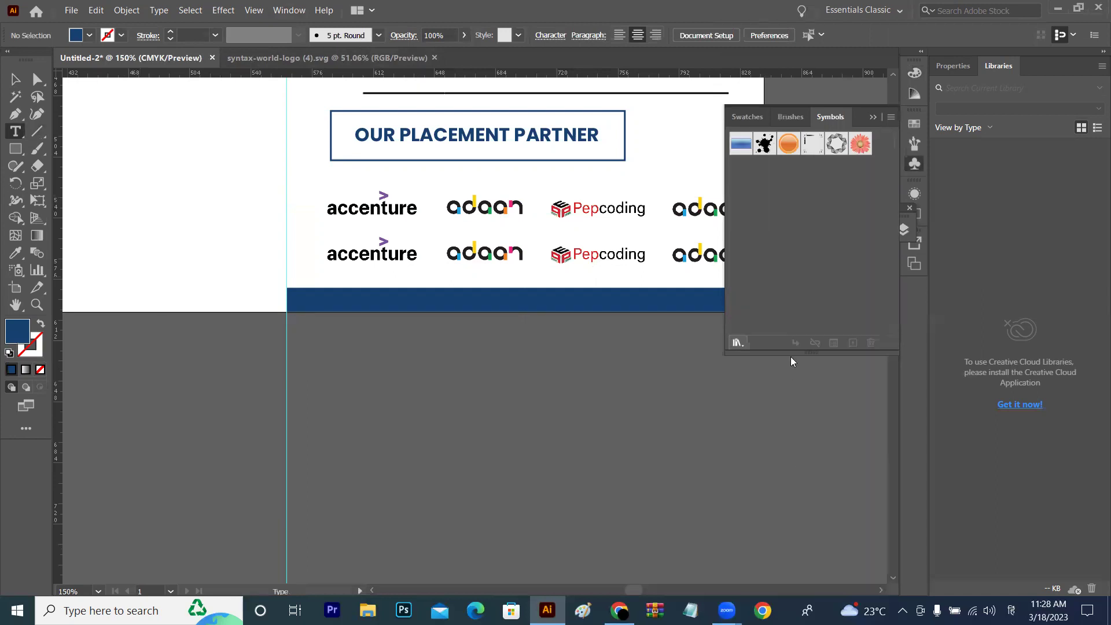
left_click_drag(656, 380, 788, 534)
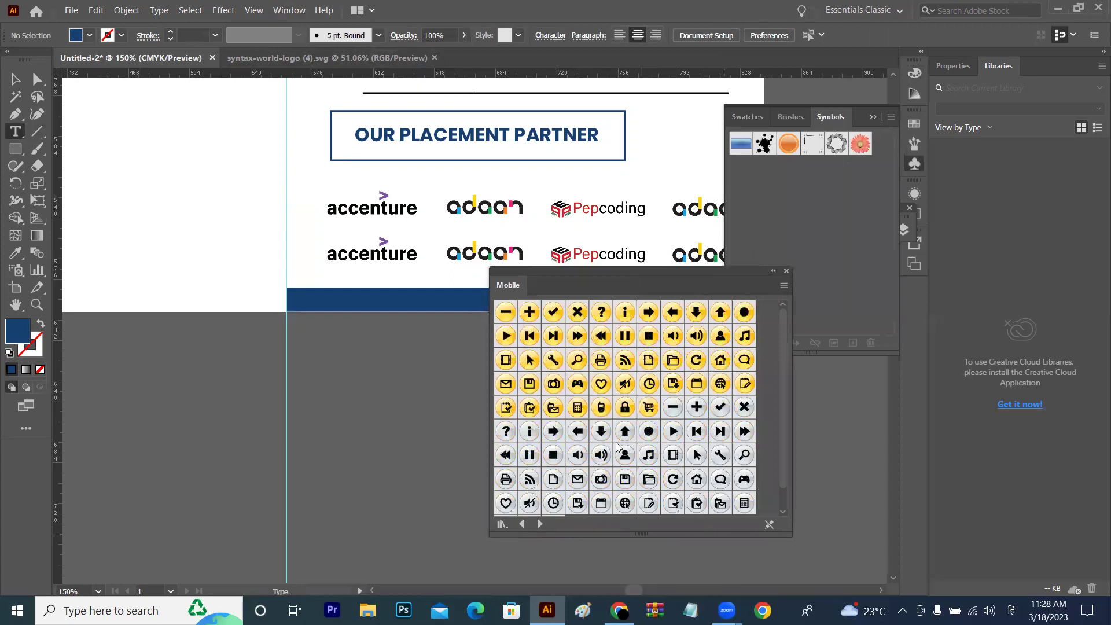
left_click_drag(720, 384, 337, 412)
Break the link on the globe symbol to make it editable artwork.
left_click(16, 79)
left_click(774, 272)
left_click(185, 398)
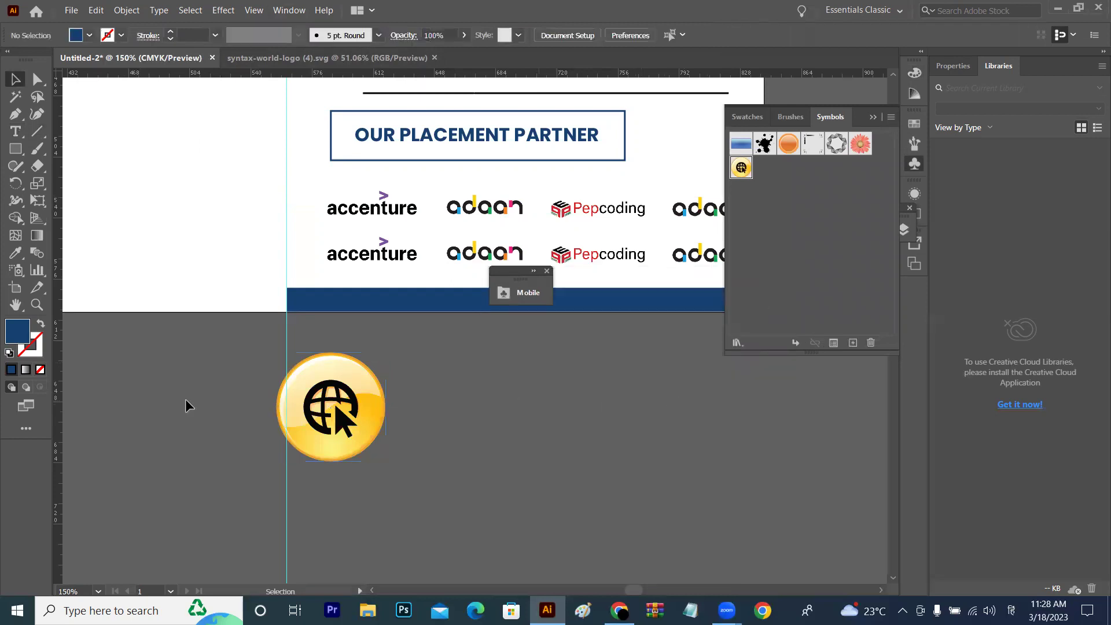
left_click(331, 410)
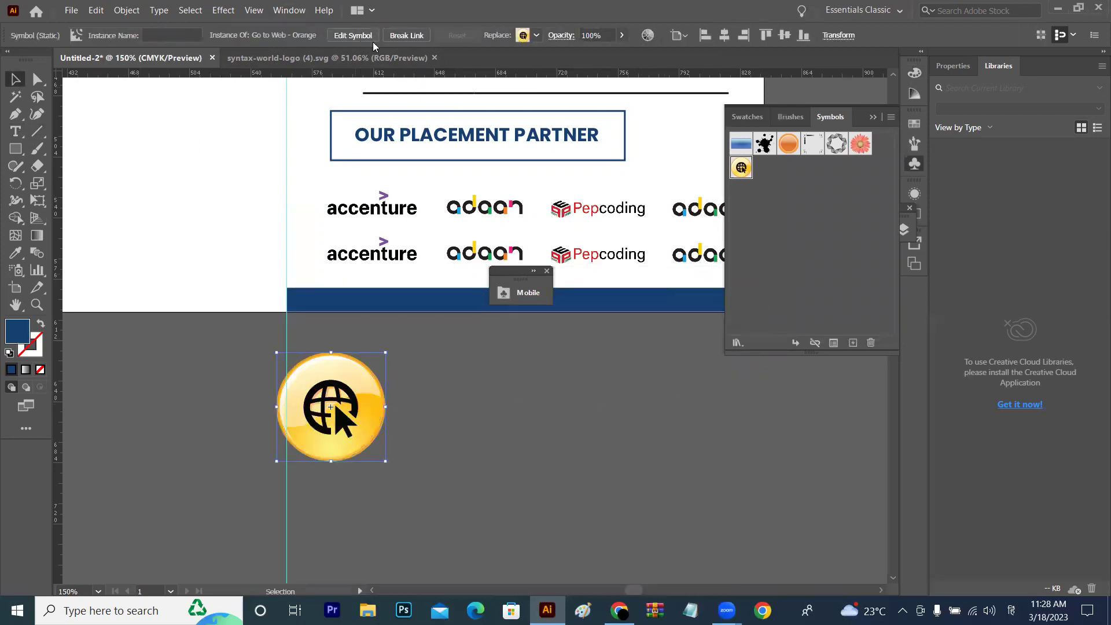
left_click(401, 36)
left_click(420, 400)
Pull the globe out of its yellow circle, shrink it, fill it white, and delete the circle.
left_click_drag(337, 430, 474, 423)
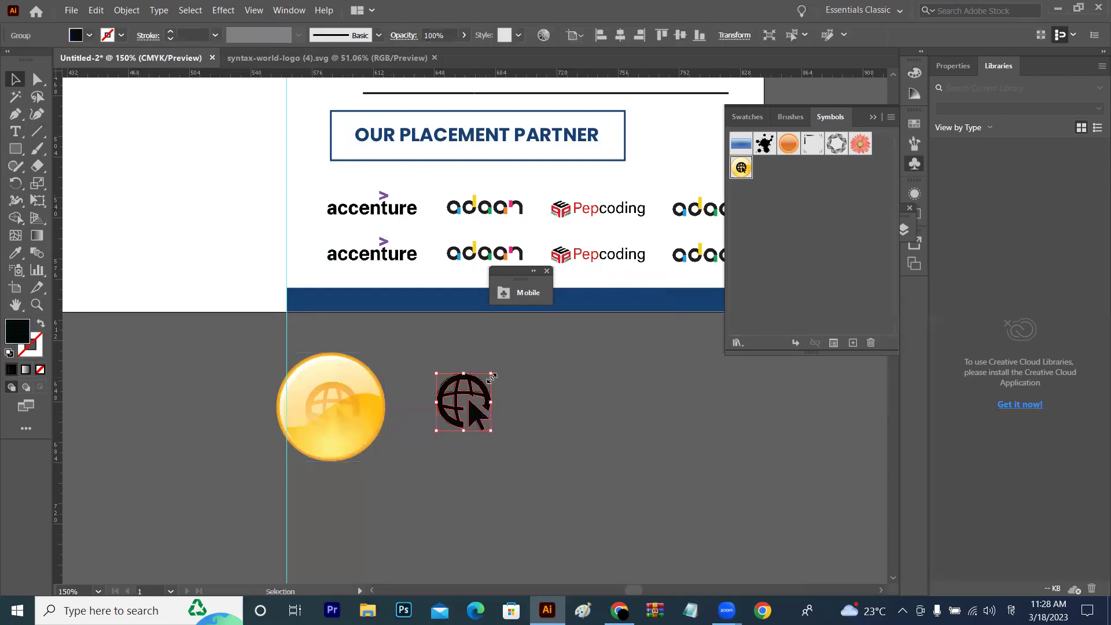
left_click_drag(492, 374, 476, 390)
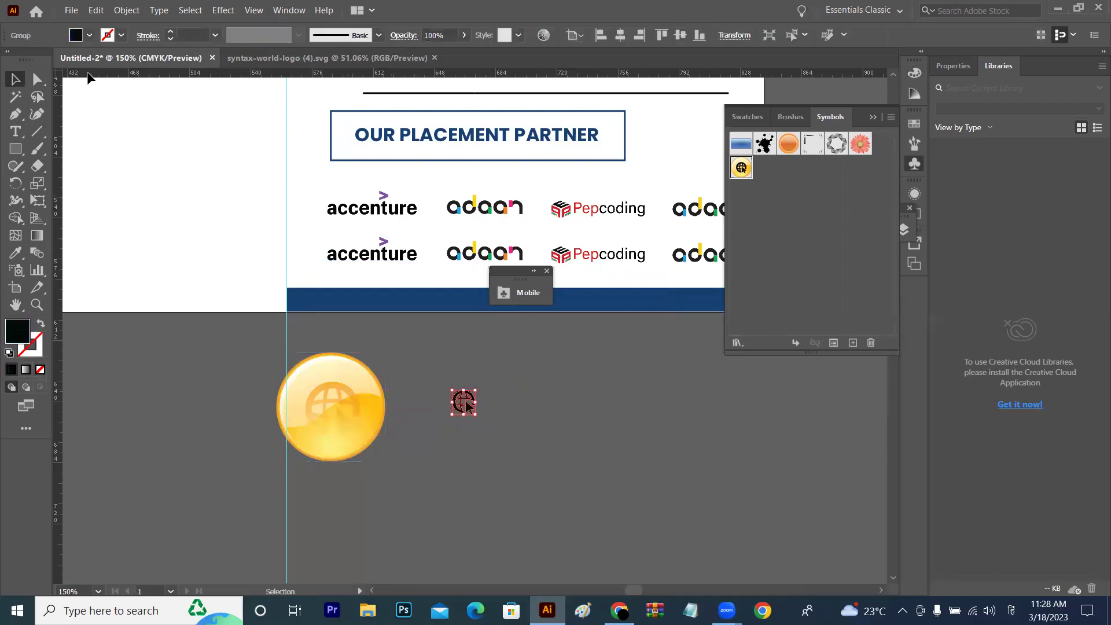
left_click(91, 35)
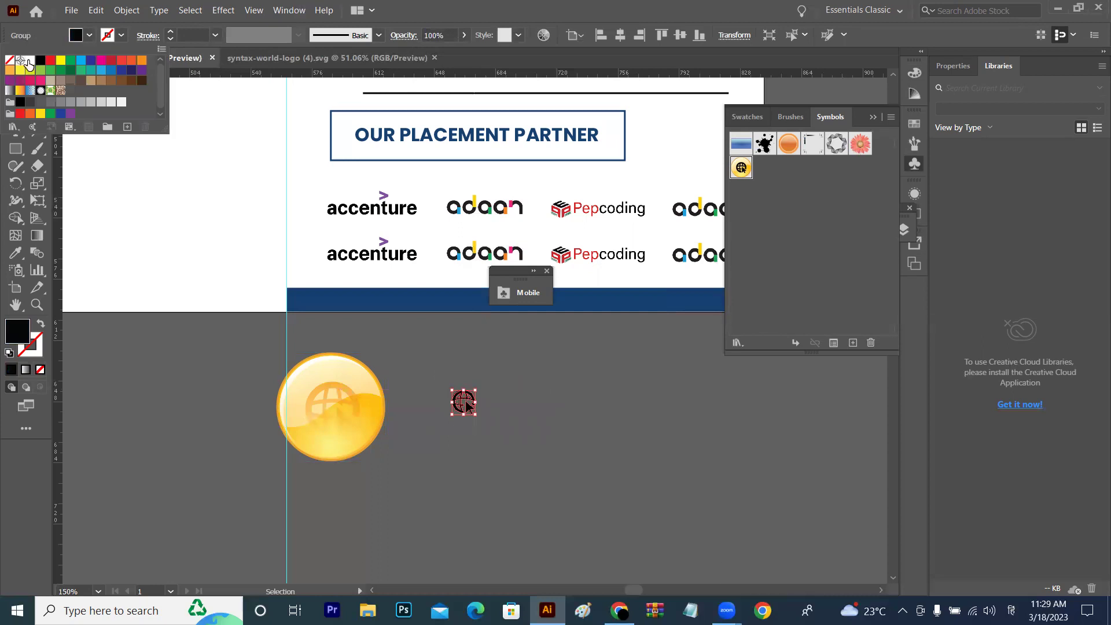
left_click(28, 63)
left_click(355, 385)
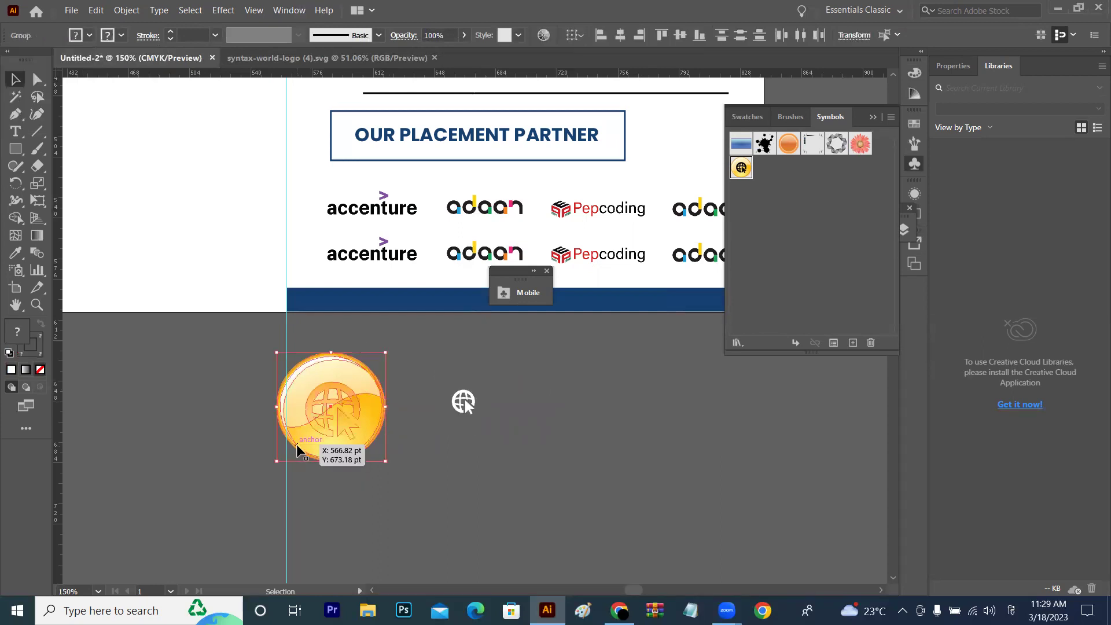
key("Delete")
Move the white globe icon onto the blue bar and select the bar.
key("ctrl+equal")
mouse_move(460, 419)
left_mouse_down()
mouse_move(460, 428)
mouse_move(404, 282)
mouse_move(391, 289)
mouse_move(402, 299)
left_mouse_up()
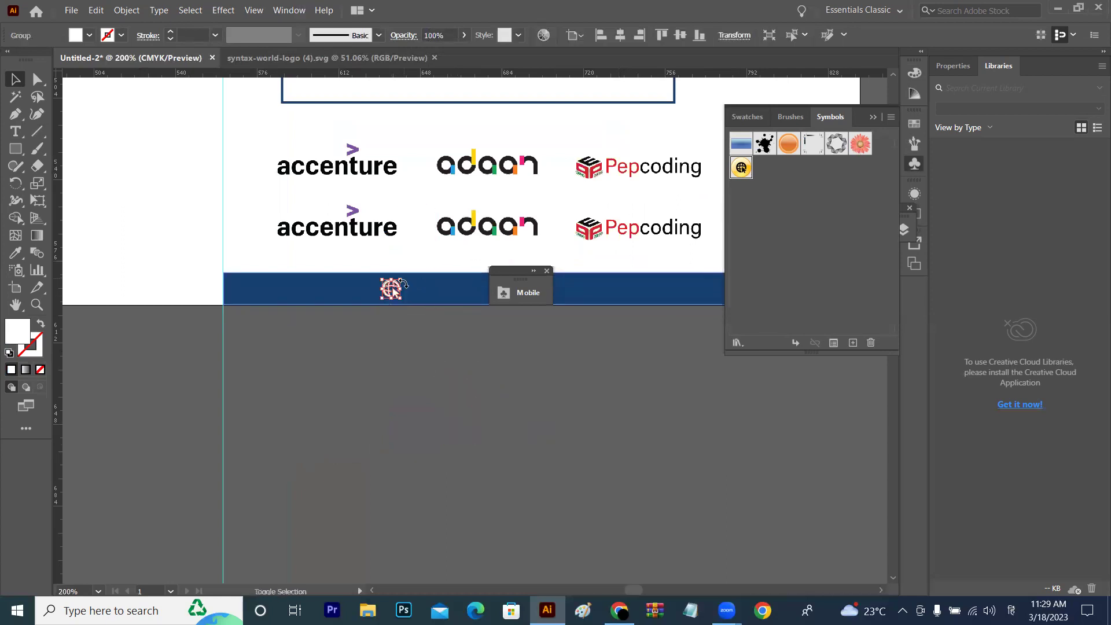
left_click(412, 367)
key("ctrl+equal")
key("ctrl+equal")
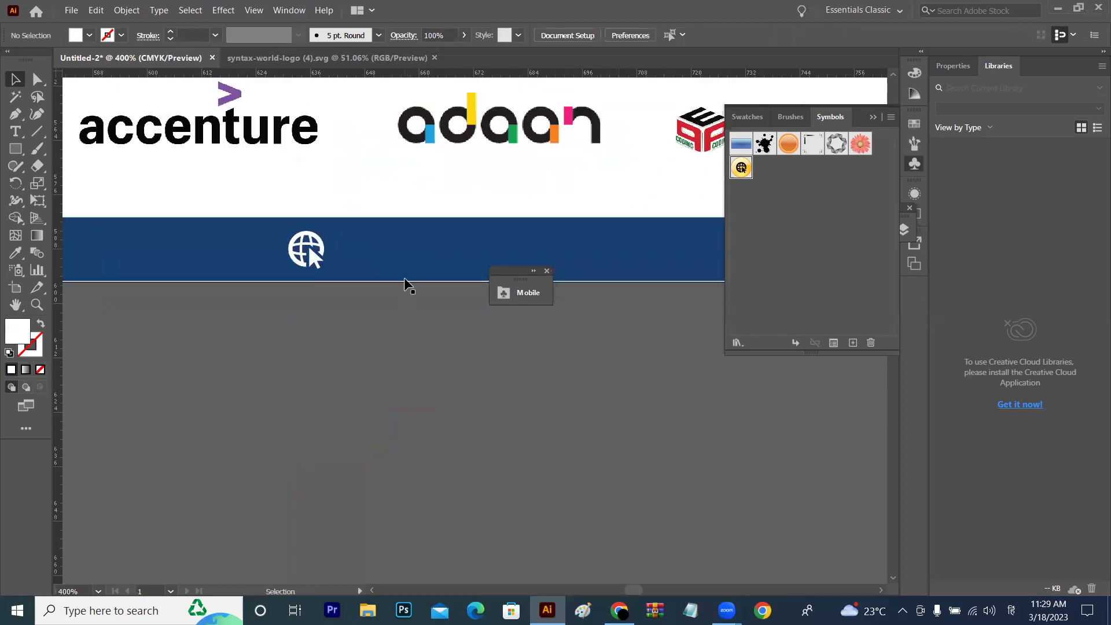
Stretch the blue bar's bottom edge down until it snaps to the artboard's bottom edge.
left_click(412, 265)
left_click(608, 283)
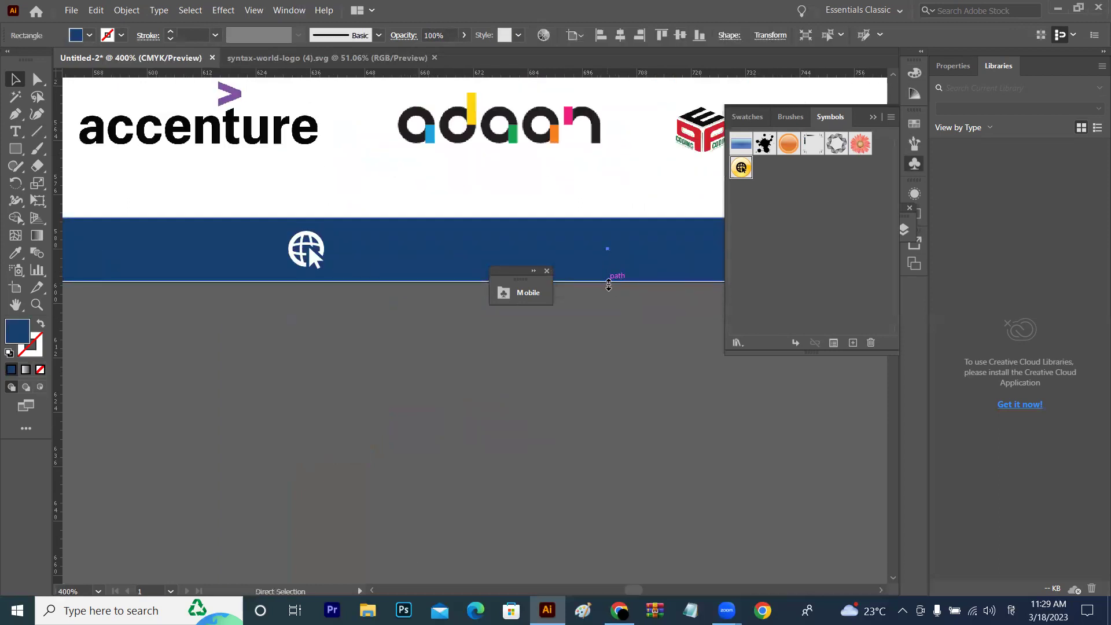
key("ctrl+equal")
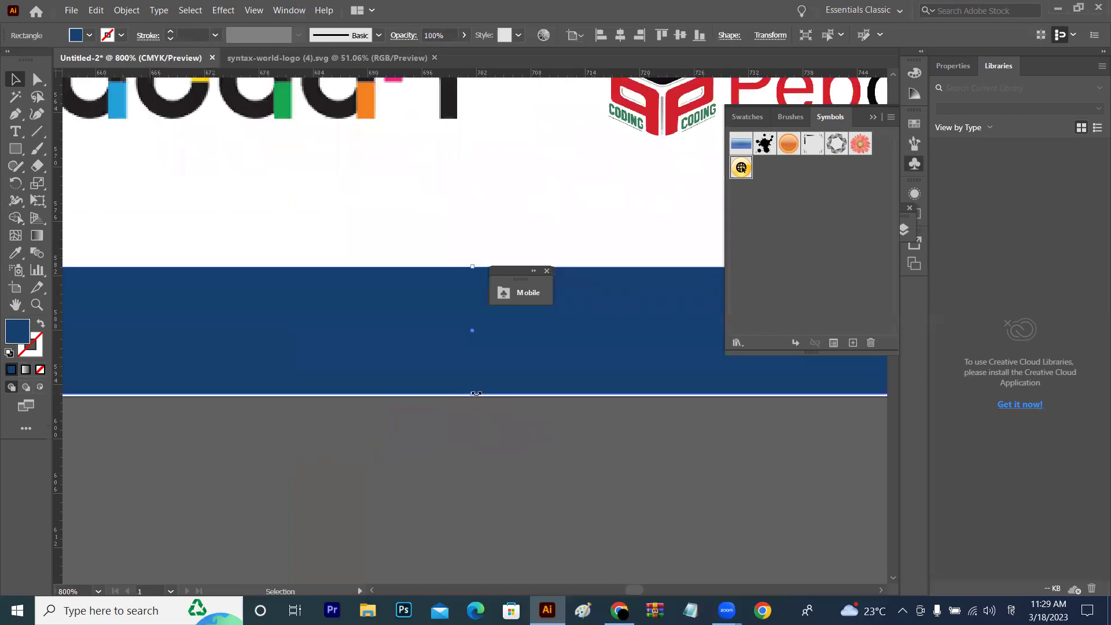
left_click_drag(476, 395, 475, 395)
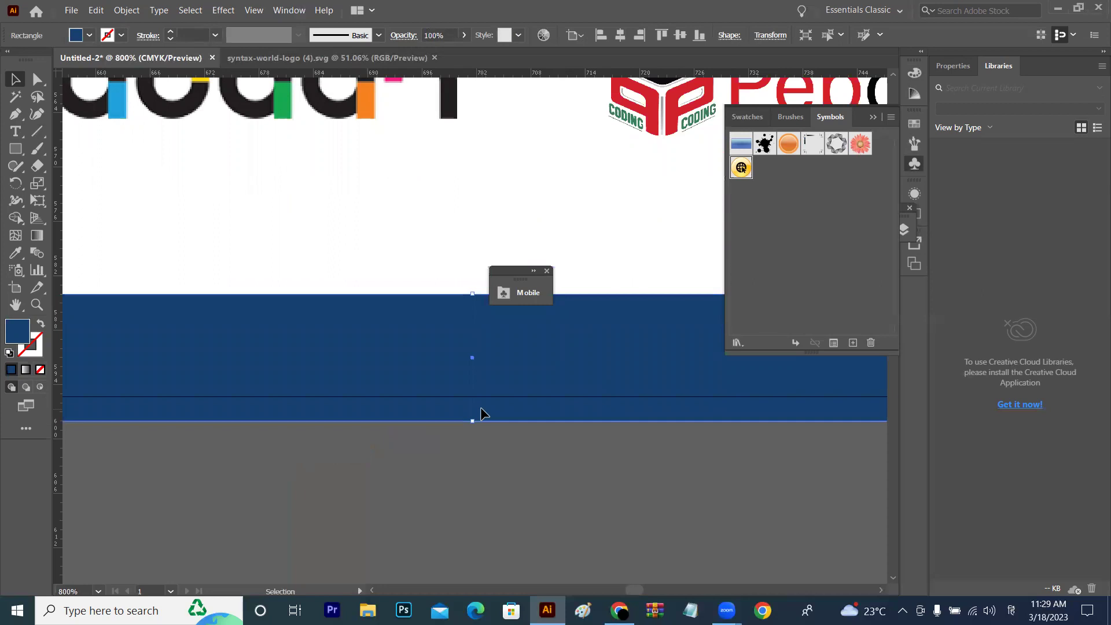
key("ctrl+plus")
key("ctrl+plus")
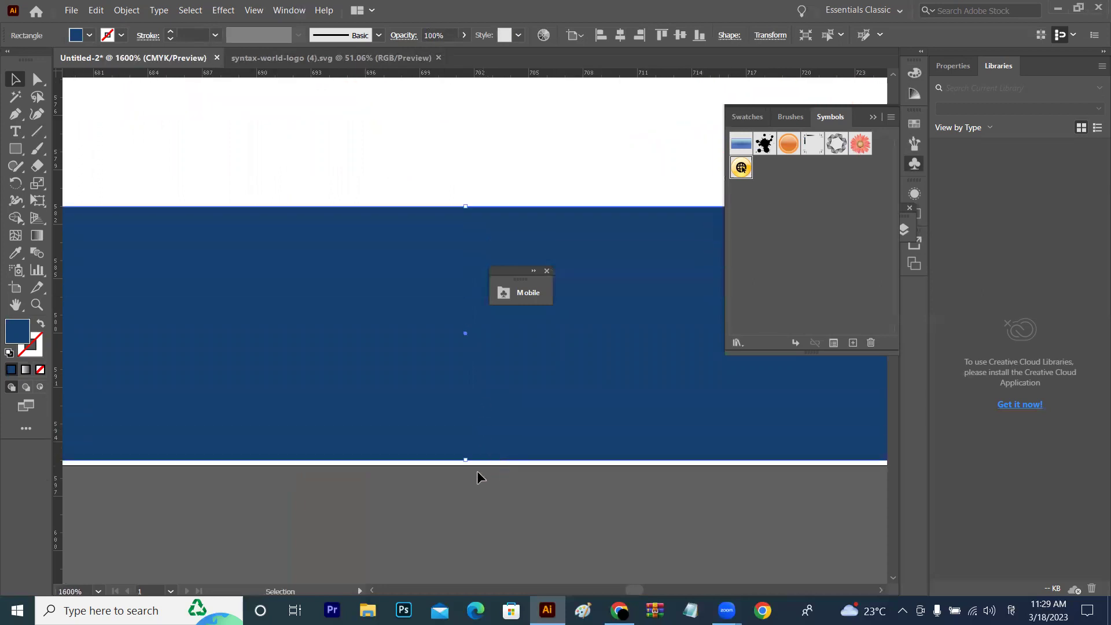
mouse_move(467, 459)
left_mouse_down()
mouse_move(469, 409)
mouse_move(467, 469)
left_mouse_up()
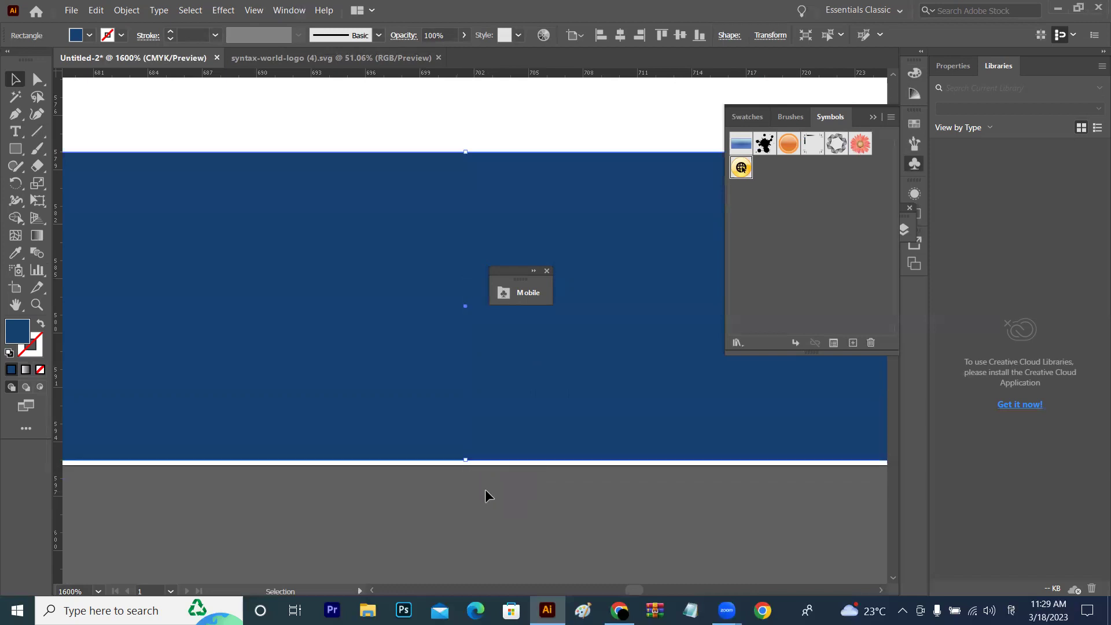
key("ctrl+minus")
key("ctrl+minus")
key("ctrl+minus")
key("ctrl+minus")
key("ctrl+minus")
key("ctrl+minus")
key("v")
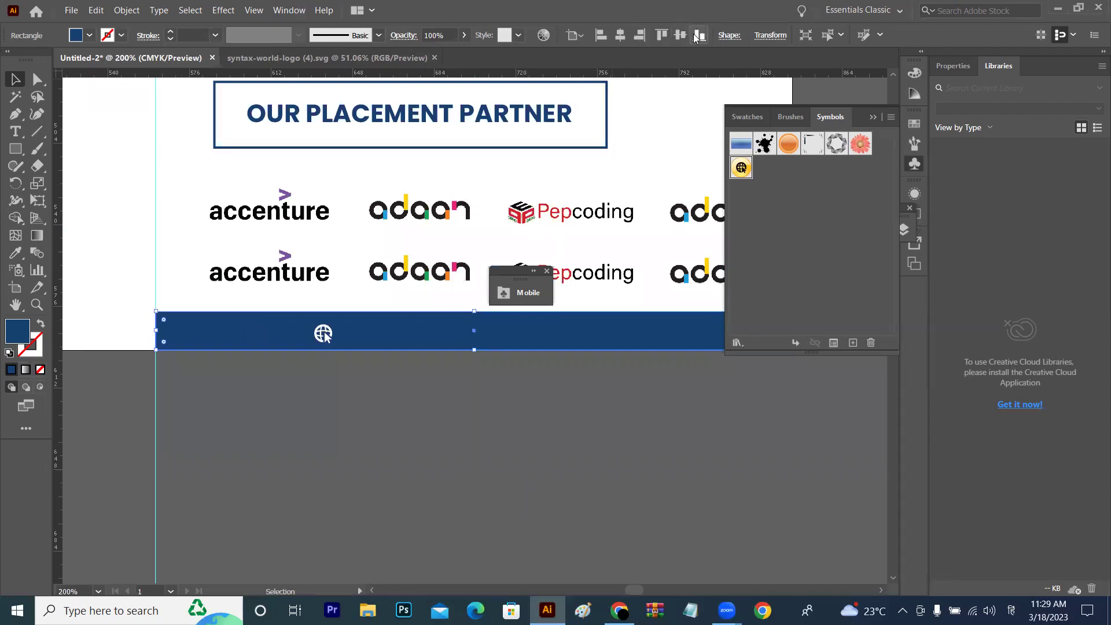
Nudge the globe right and copy the heading into the blue bar as white text.
left_click(517, 463)
left_click_drag(324, 333, 359, 342)
left_click(406, 376)
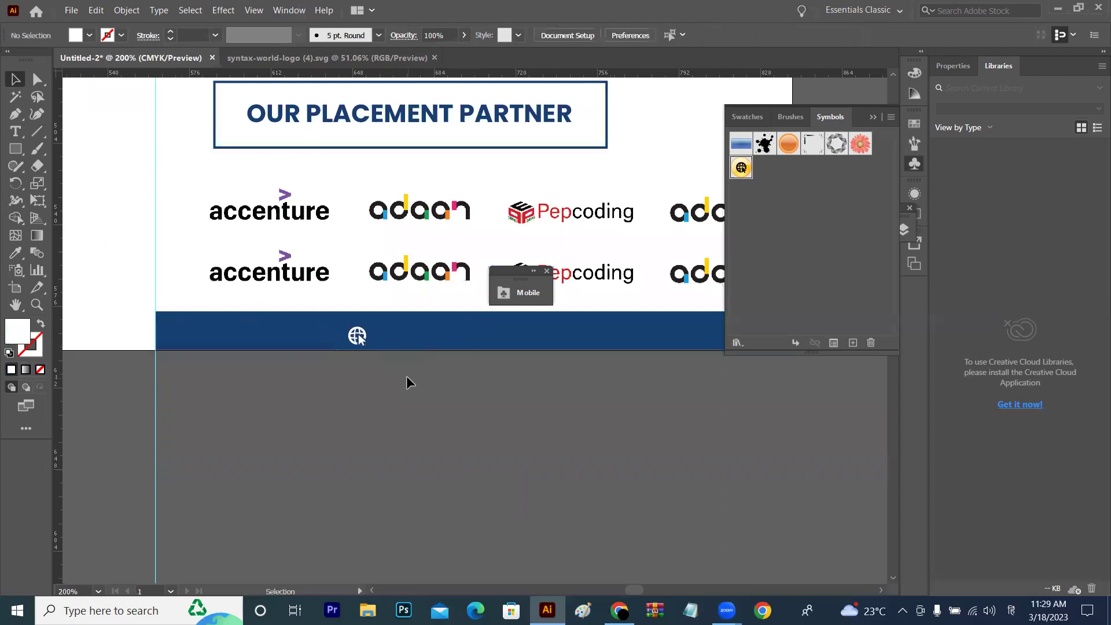
left_click_drag(387, 118, 530, 337)
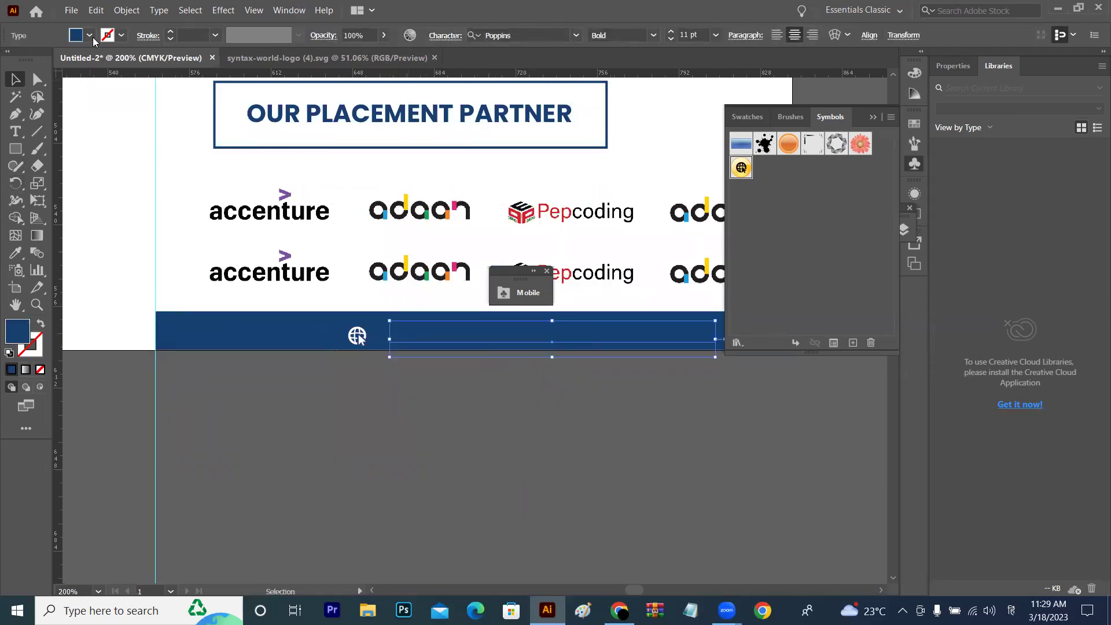
left_click(90, 36)
left_click(35, 65)
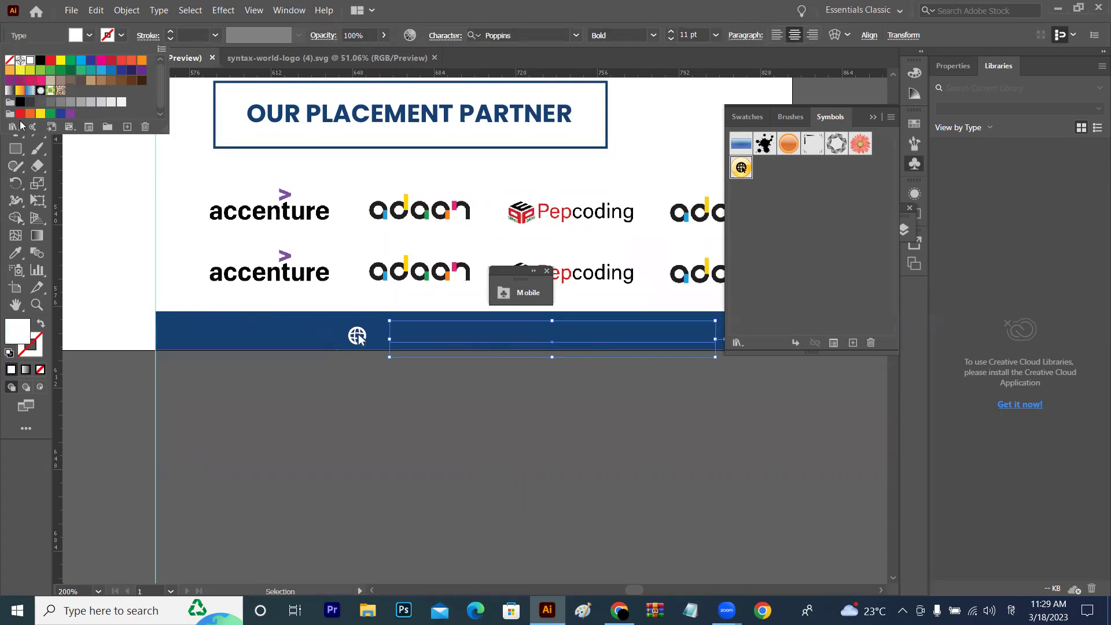
key("Escape")
left_click(16, 114)
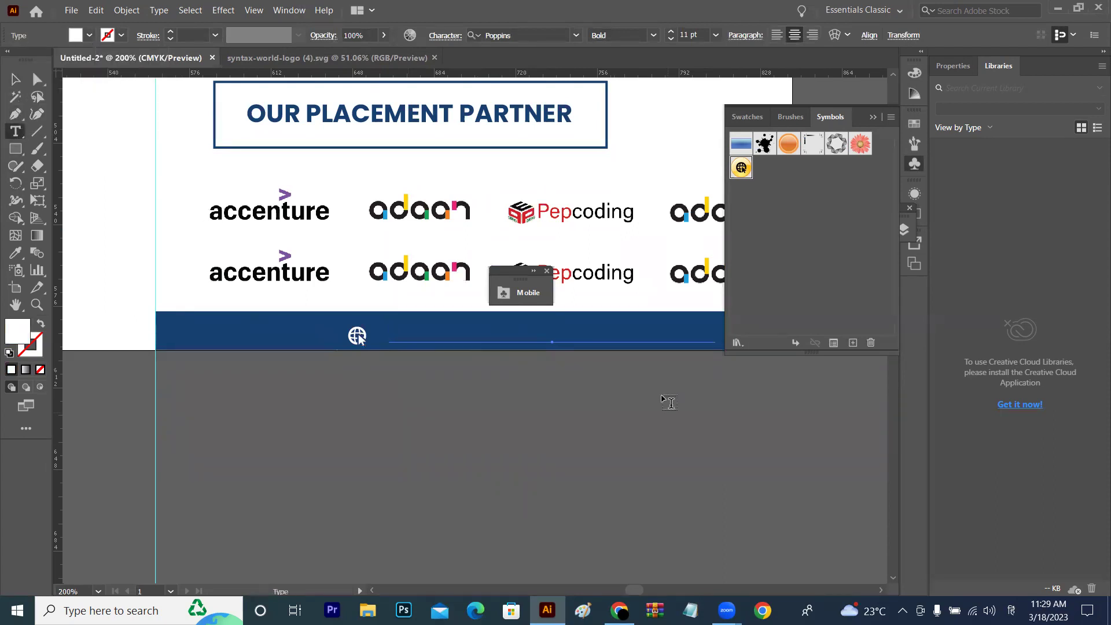
left_click(446, 342)
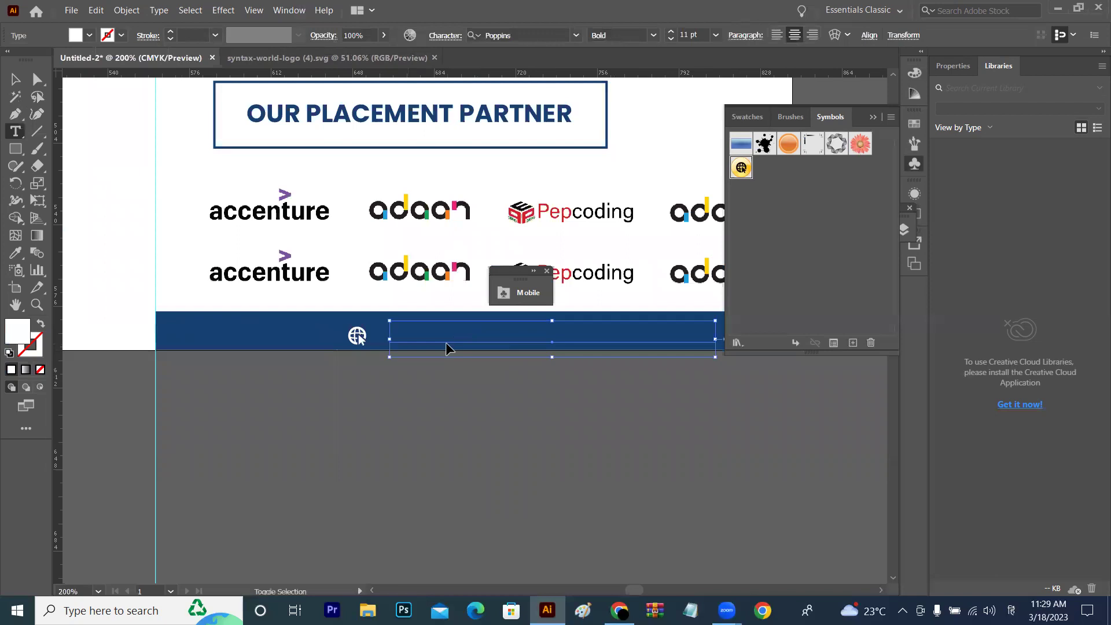
left_click(449, 341)
key("ctrl+a")
key("BackSpace")
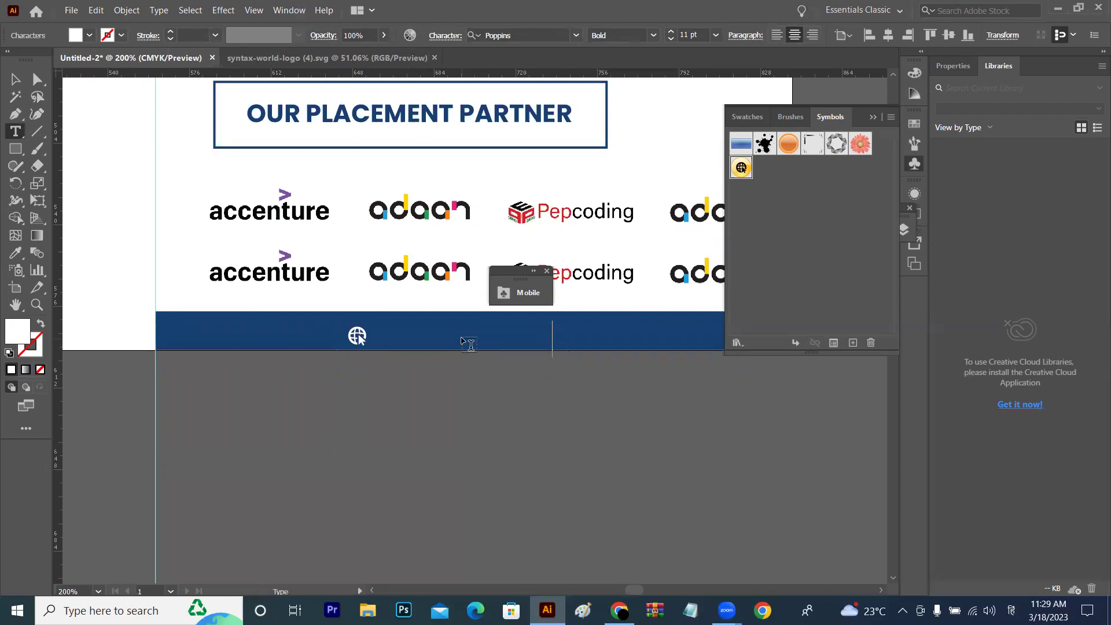
key("super+space")
type("www.syntaxworld.in")
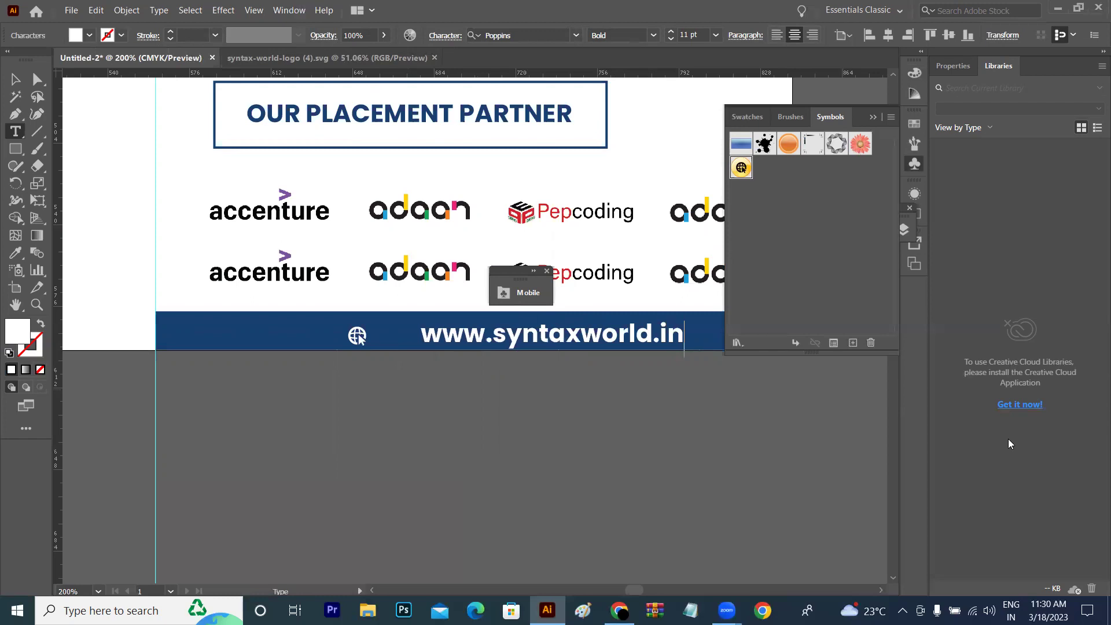
left_click(15, 80)
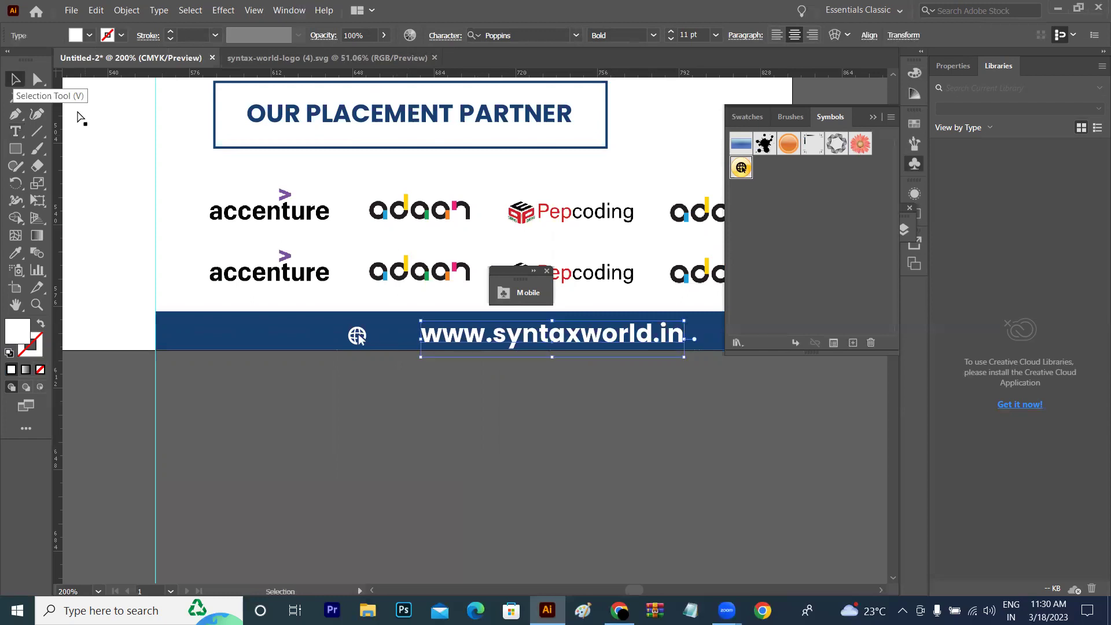
Set the web address to Poppins Regular at 9 pt.
key("ctrl+equal")
key("ctrl+equal")
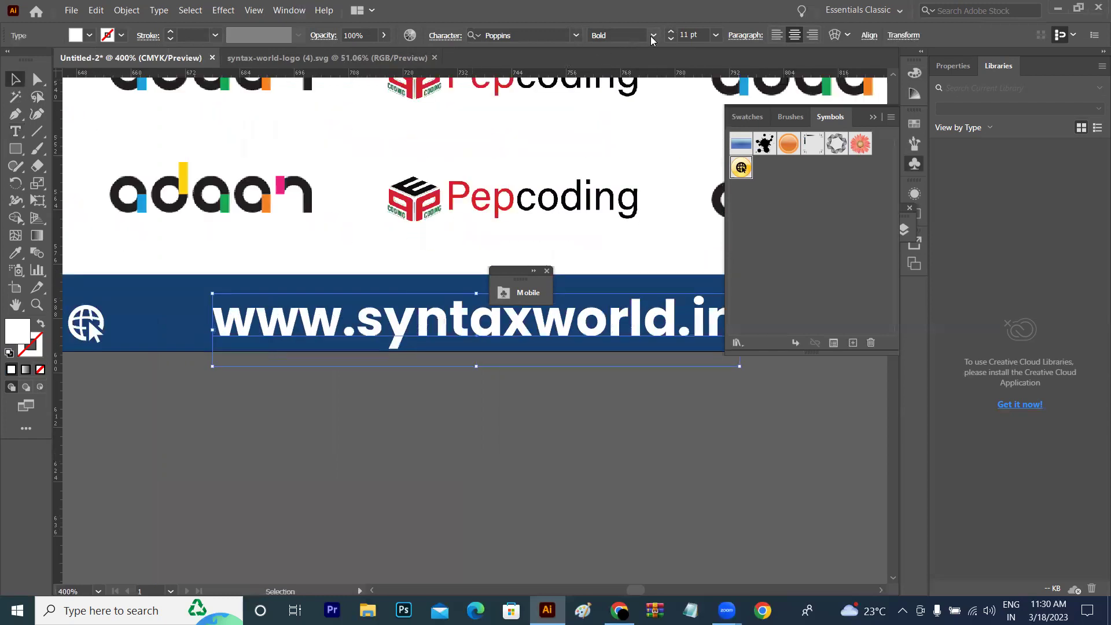
left_click(653, 35)
left_click(622, 152)
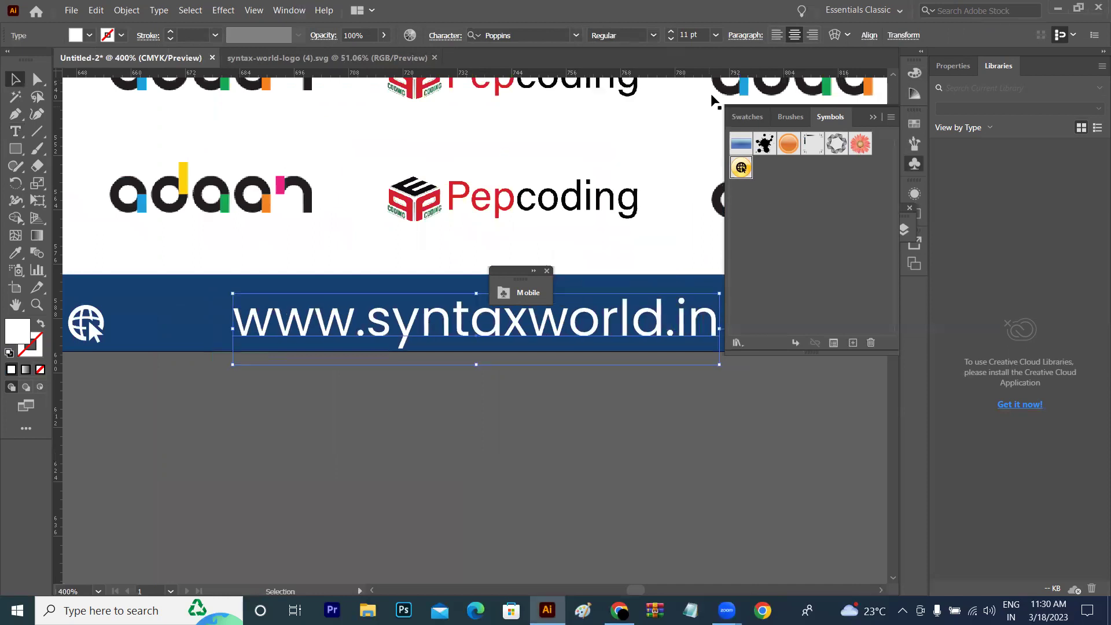
left_click(670, 39)
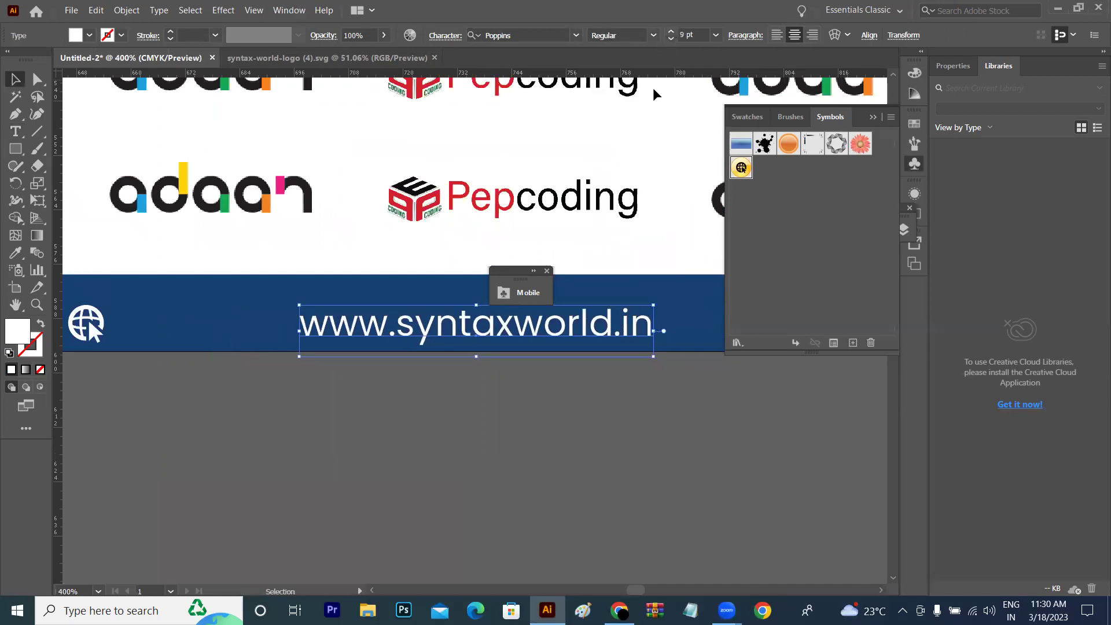
left_click(485, 393)
Move the globe icon next to the web address on the bar.
scroll(191, 345, "left", 3)
left_click_drag(156, 311, 310, 322)
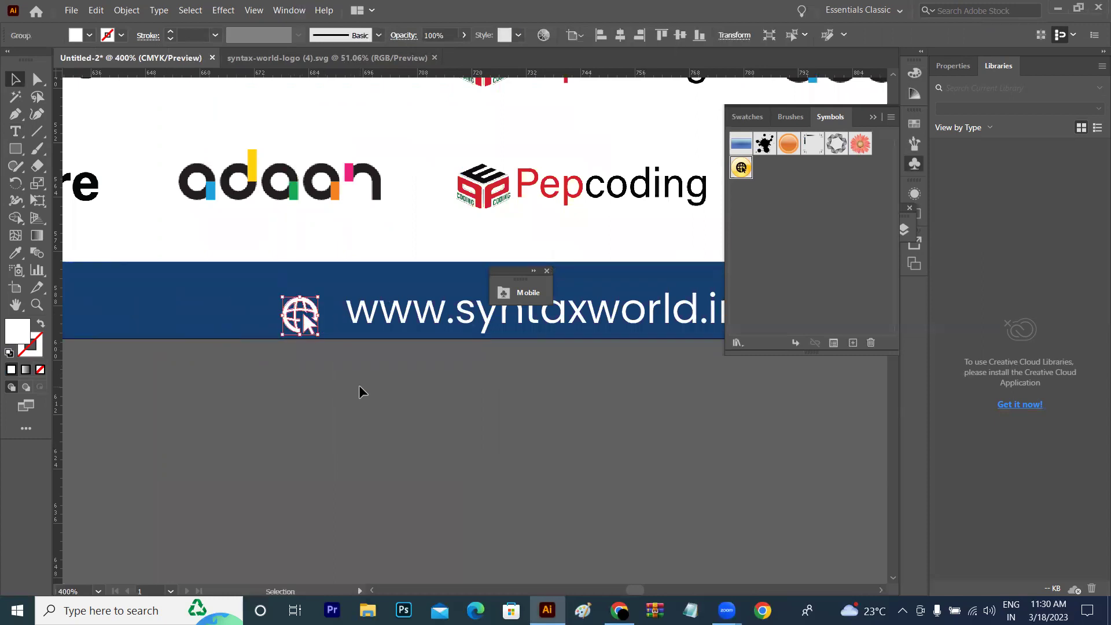
key("a")
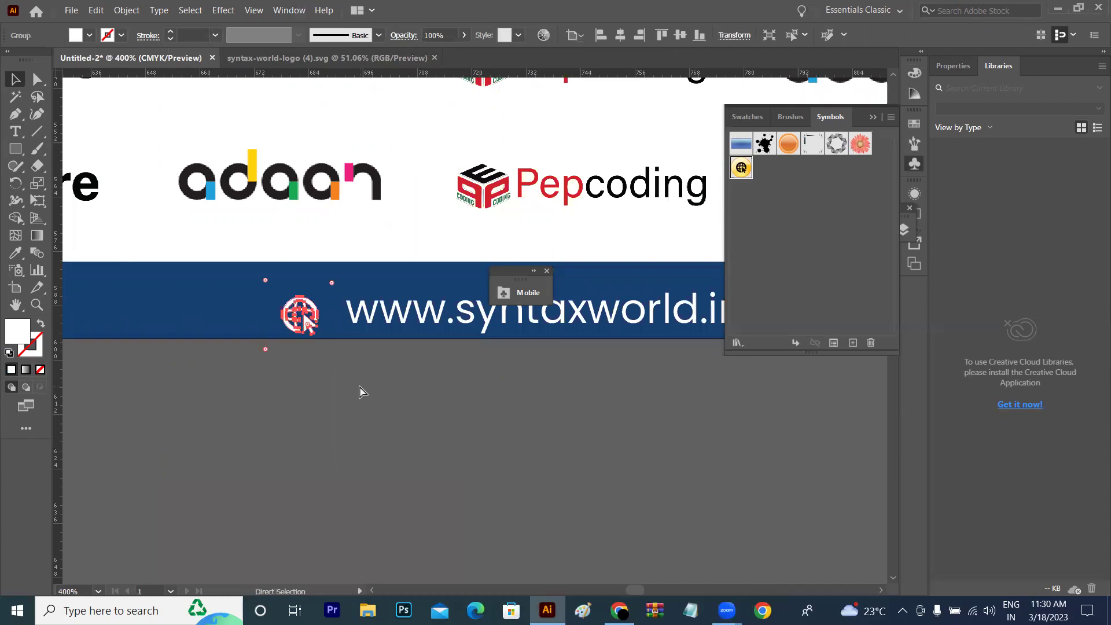
key("ctrl+minus")
key("ctrl+minus")
key("ctrl+minus")
left_click(530, 398)
Draw a white rectangle of about 172 by 51 pt just below the orange wave in the middle panel.
left_click_drag(528, 397, 570, 453)
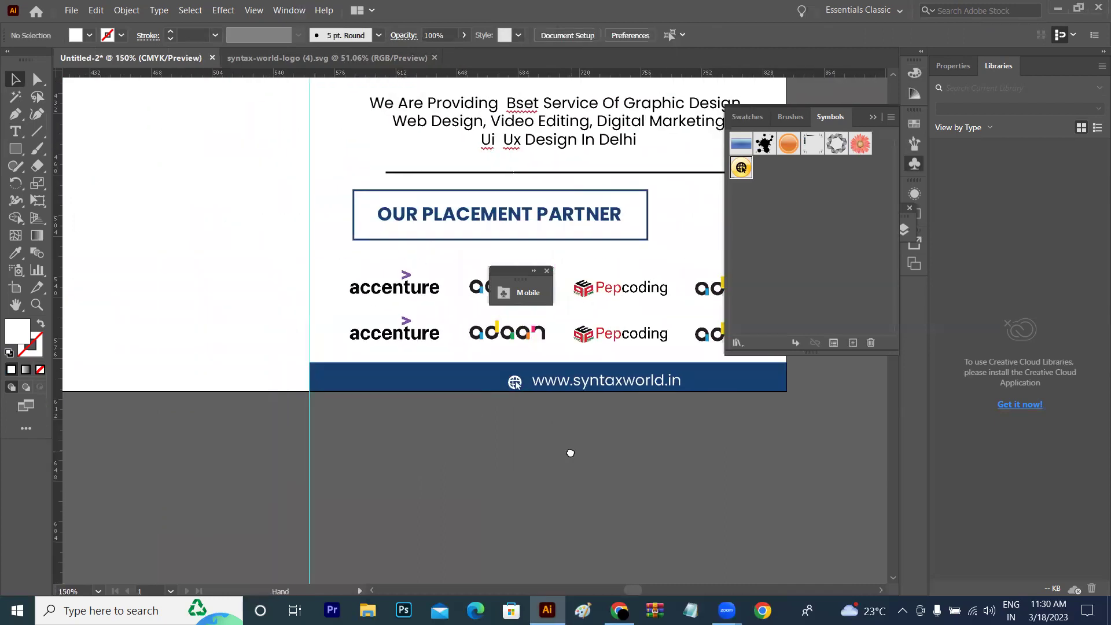
key("ctrl+minus")
key("ctrl+minus")
key("ctrl+minus")
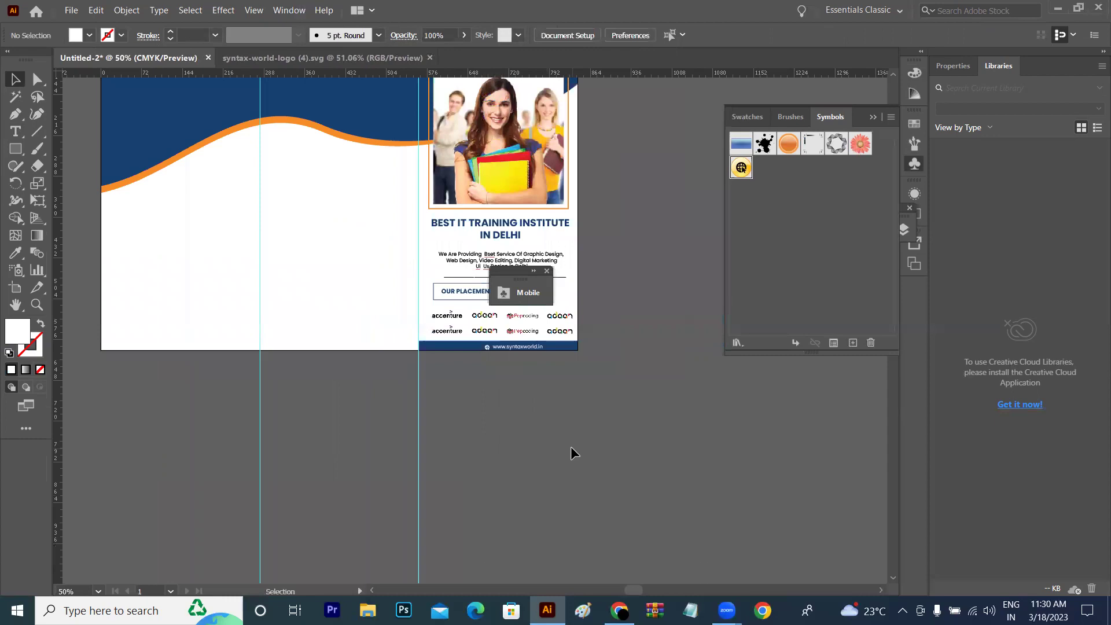
left_click_drag(570, 446, 575, 542)
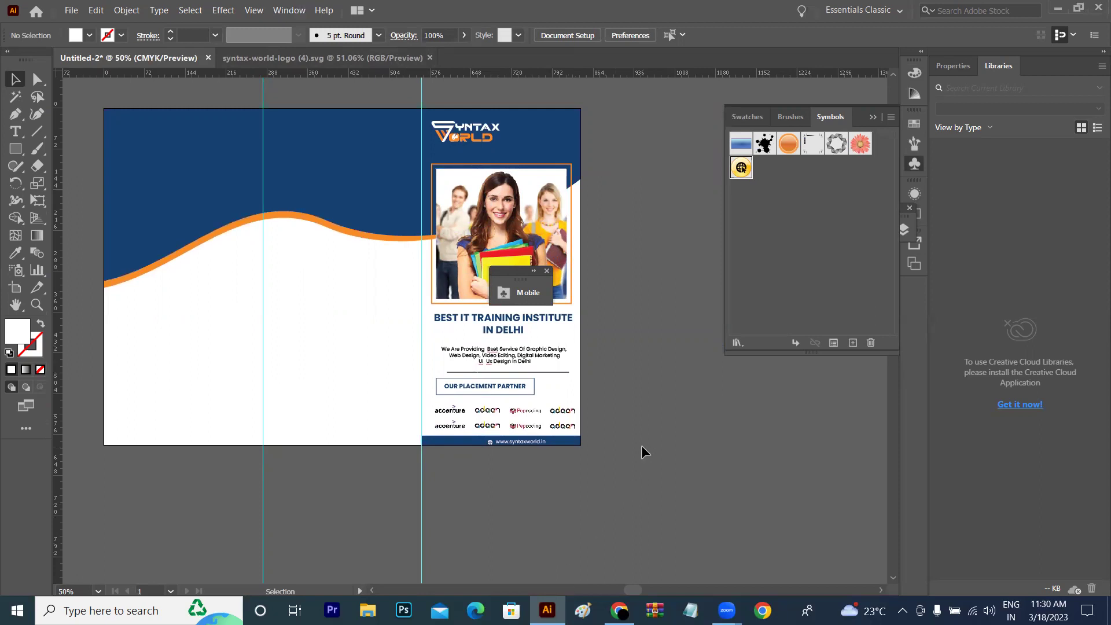
left_click(16, 149)
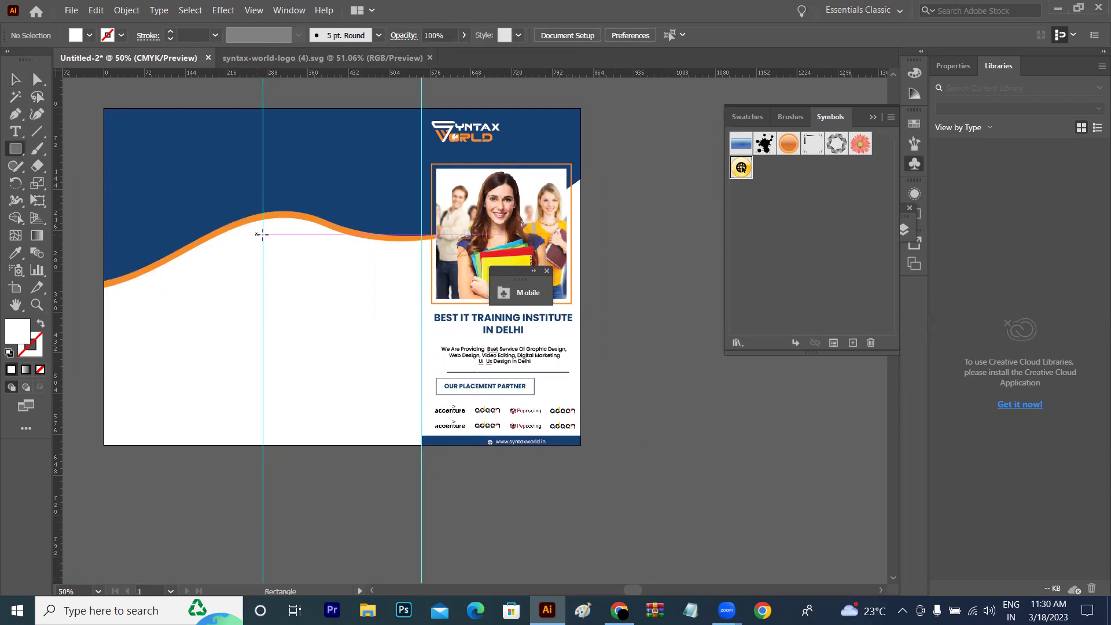
left_click_drag(283, 252, 402, 281)
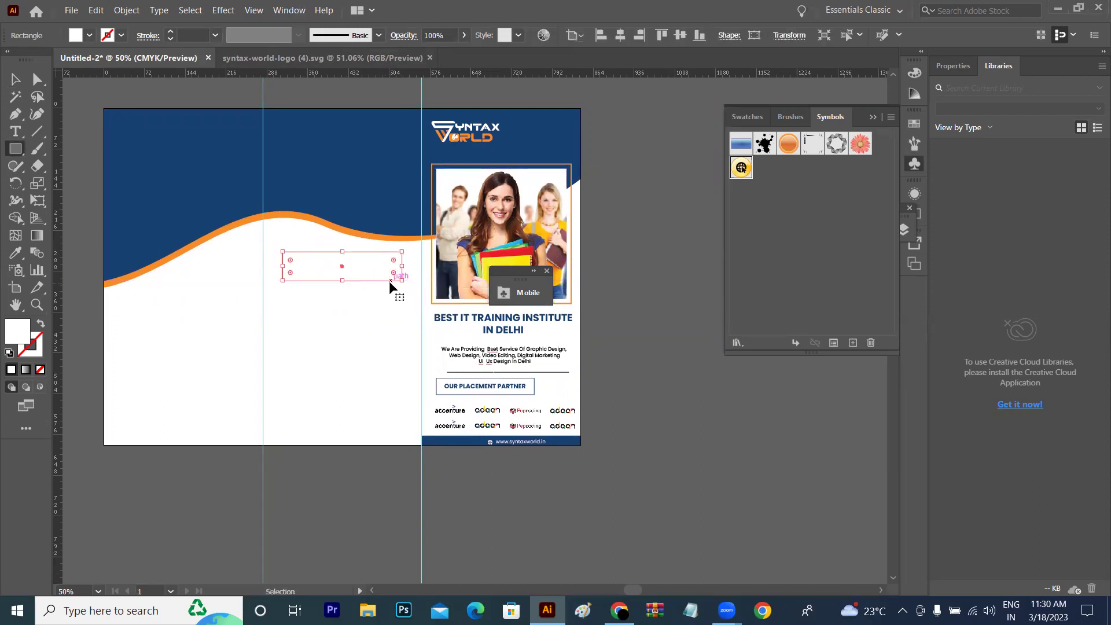
left_click(390, 287, "ctrl")
scroll(389, 288, "up", 1)
scroll(546, 186, "down", 2)
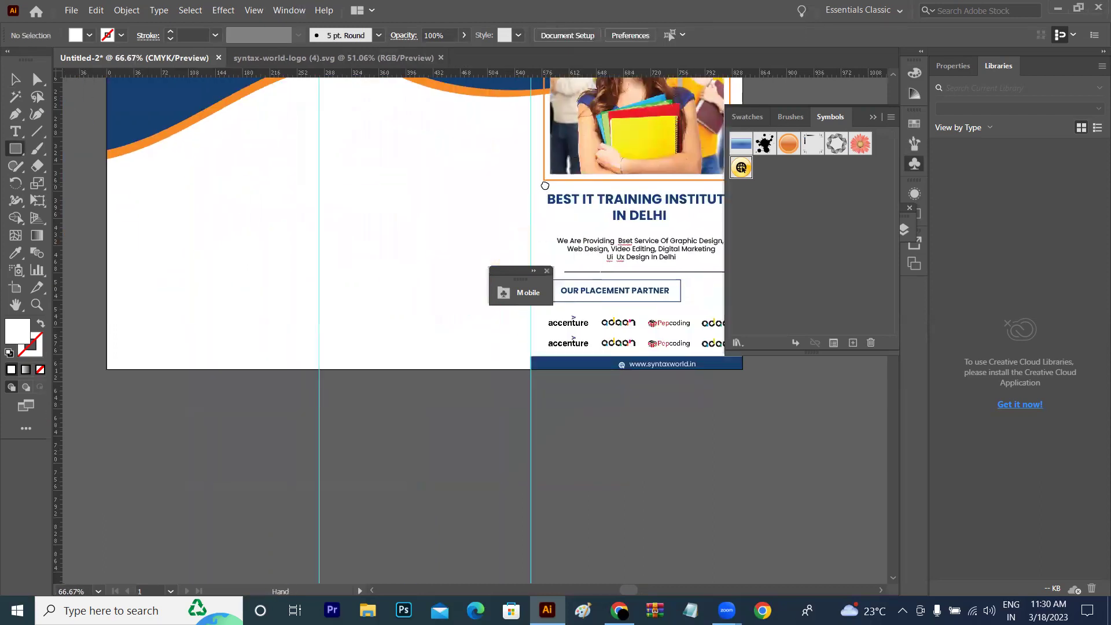
left_click(15, 79)
Alt-drag a copy of the boxed OUR PLACEMENT PARTNER heading into the middle panel, just under the wave.
left_click(622, 322)
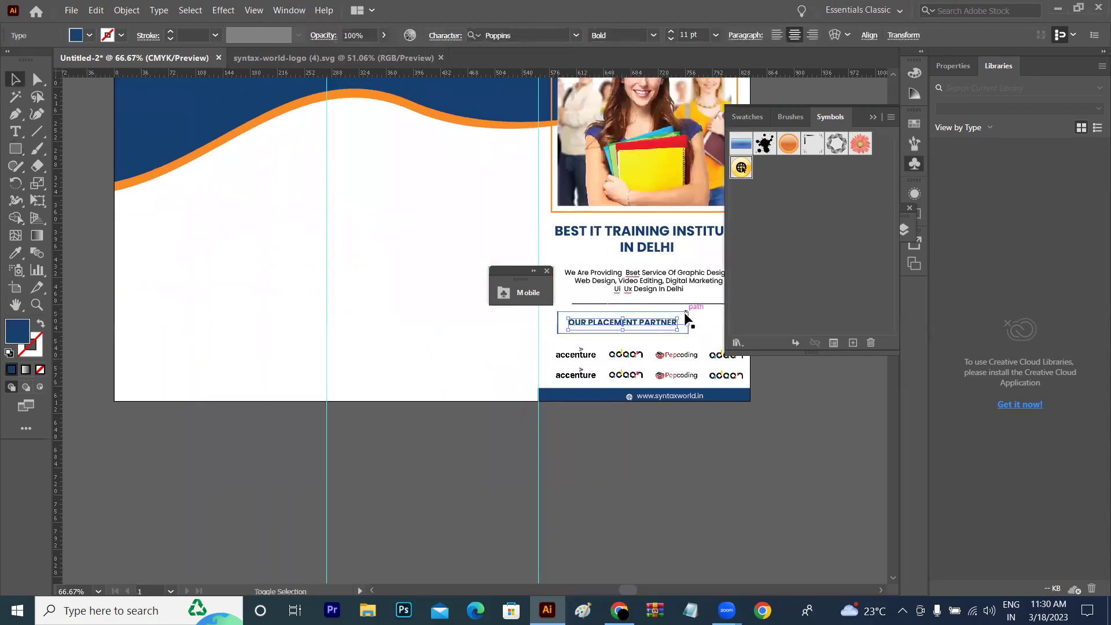
left_click_drag(686, 318, 431, 187)
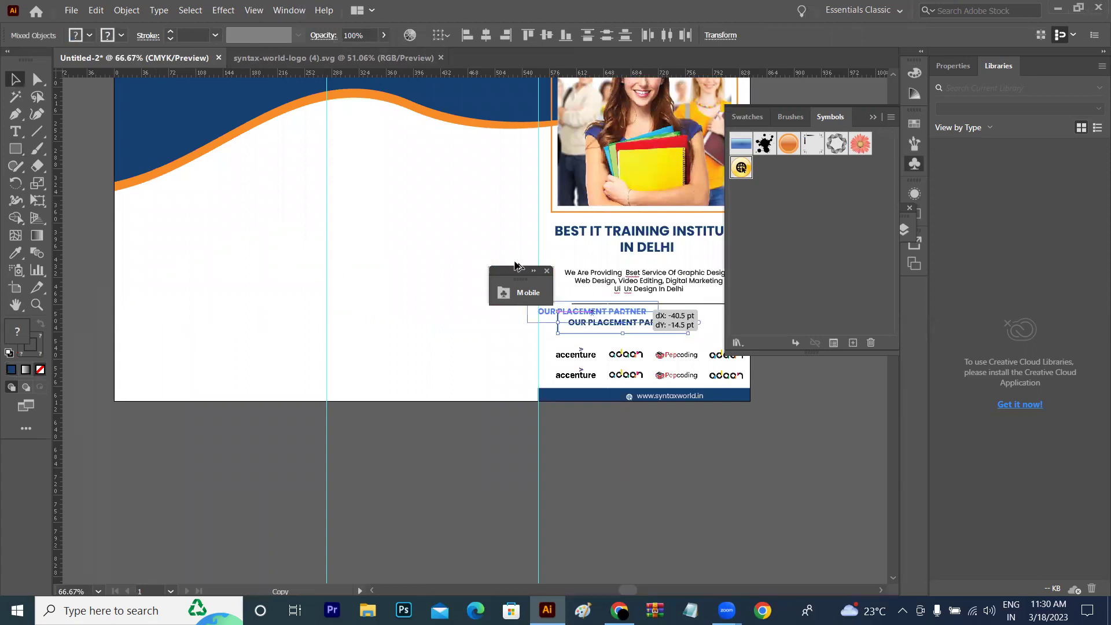
left_click_drag(431, 187, 433, 154)
left_click(405, 512)
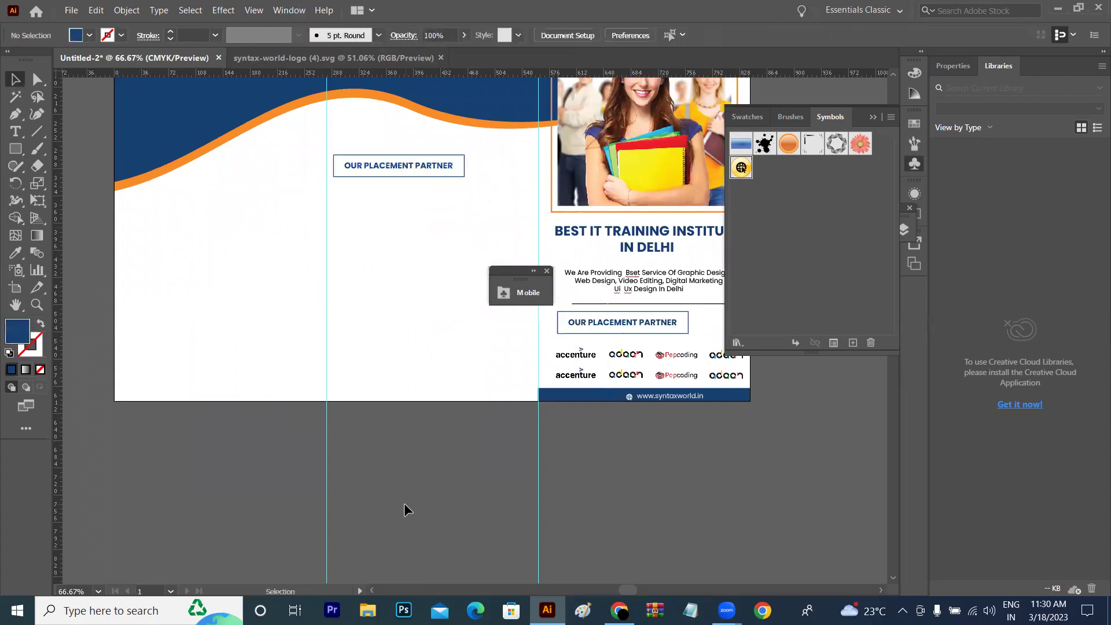
key("ctrl+minus")
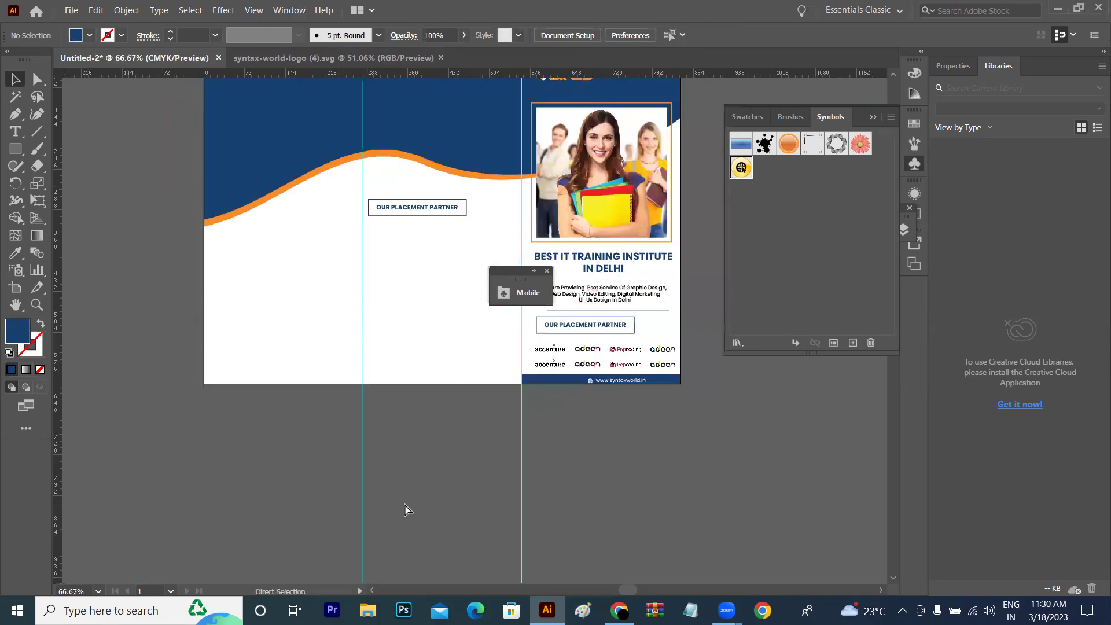
key("ctrl+plus")
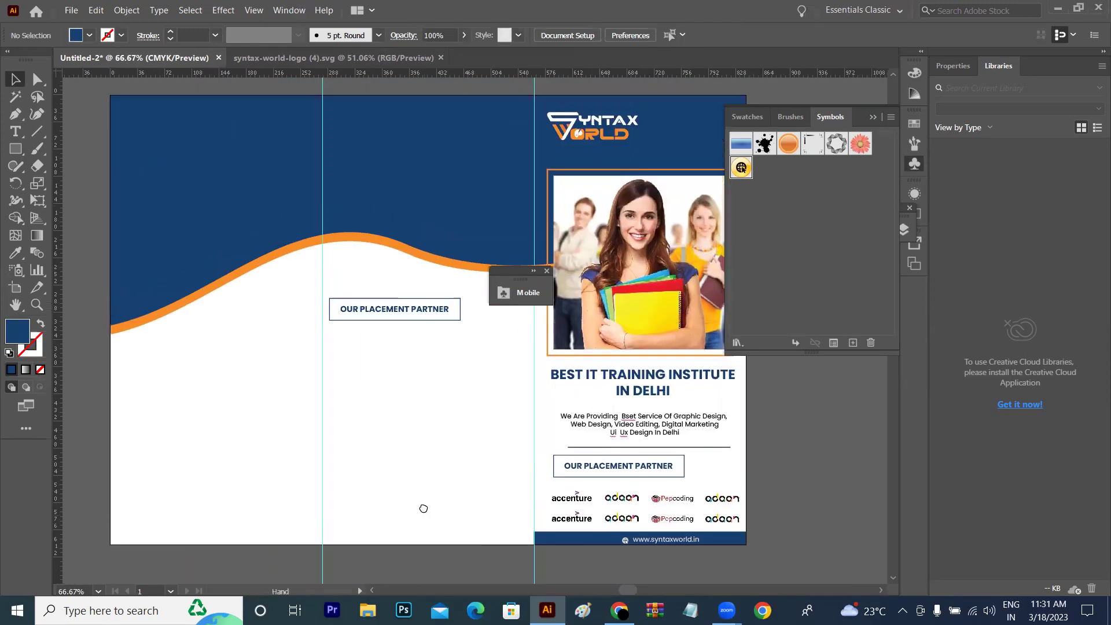
Change the copied heading's text to 'Get in Touch:' and shift it left.
left_click_drag(427, 375, 424, 484)
left_click(14, 135)
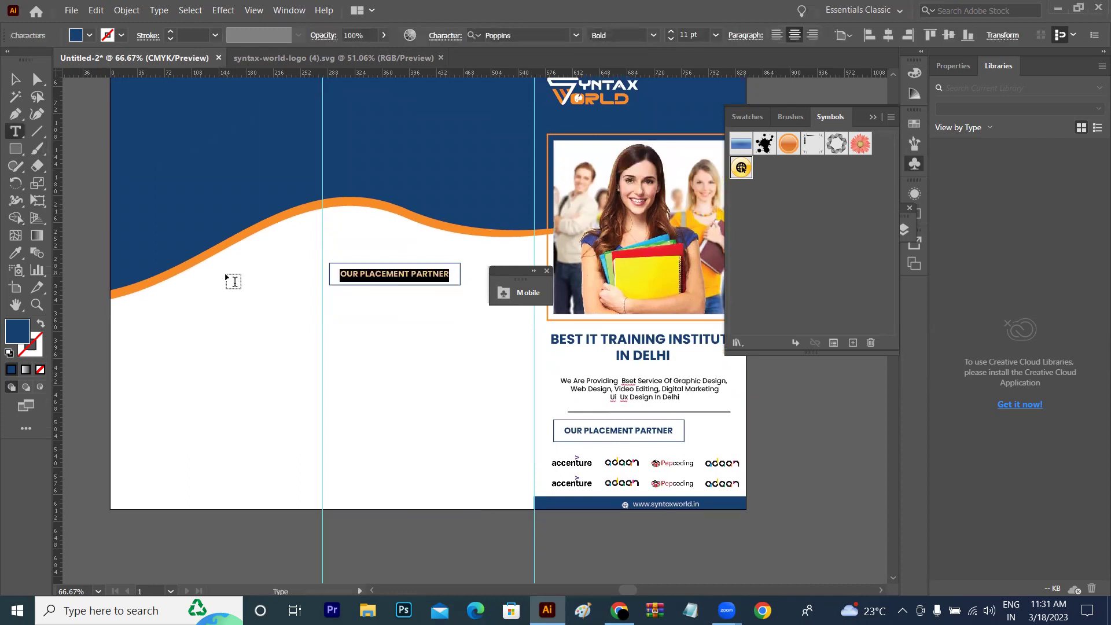
key("BackSpace")
type("et in Touch:")
left_click(15, 80)
left_click_drag(397, 276, 376, 276)
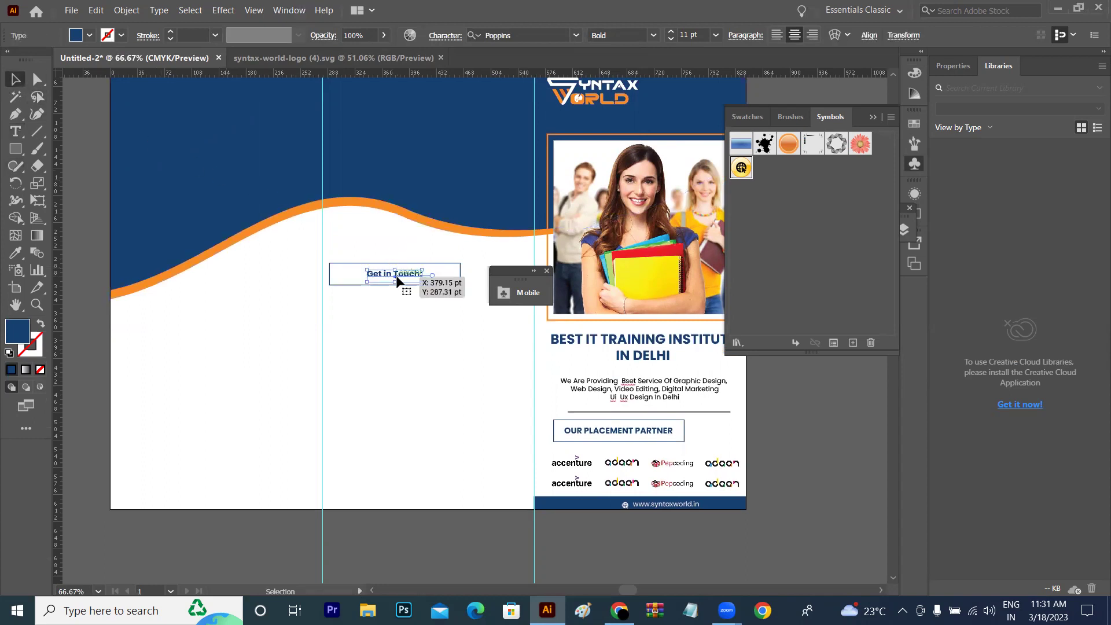
left_click(826, 414)
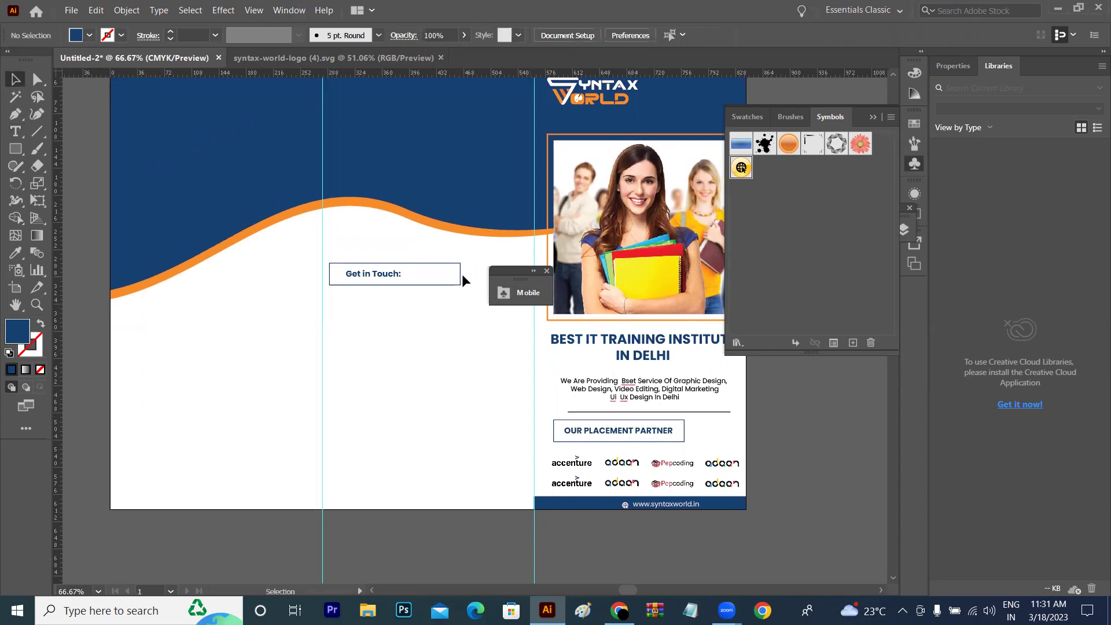
Set the Get in Touch: text to 13 pt and narrow its box to fit.
left_click(396, 276)
left_click(671, 32)
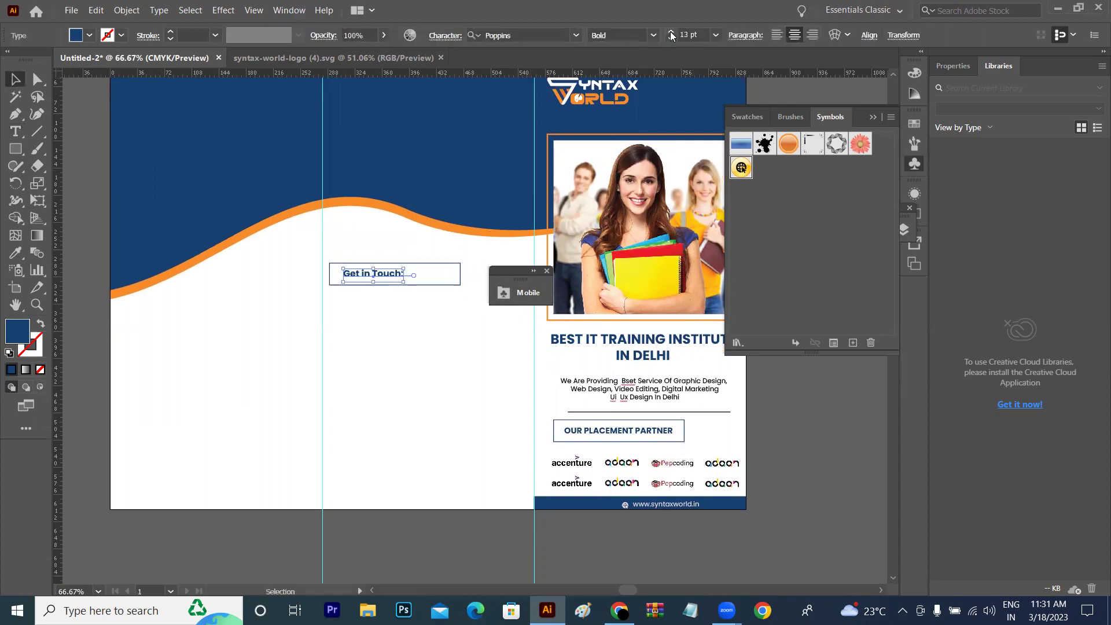
left_click(418, 263)
left_click_drag(460, 274, 438, 274)
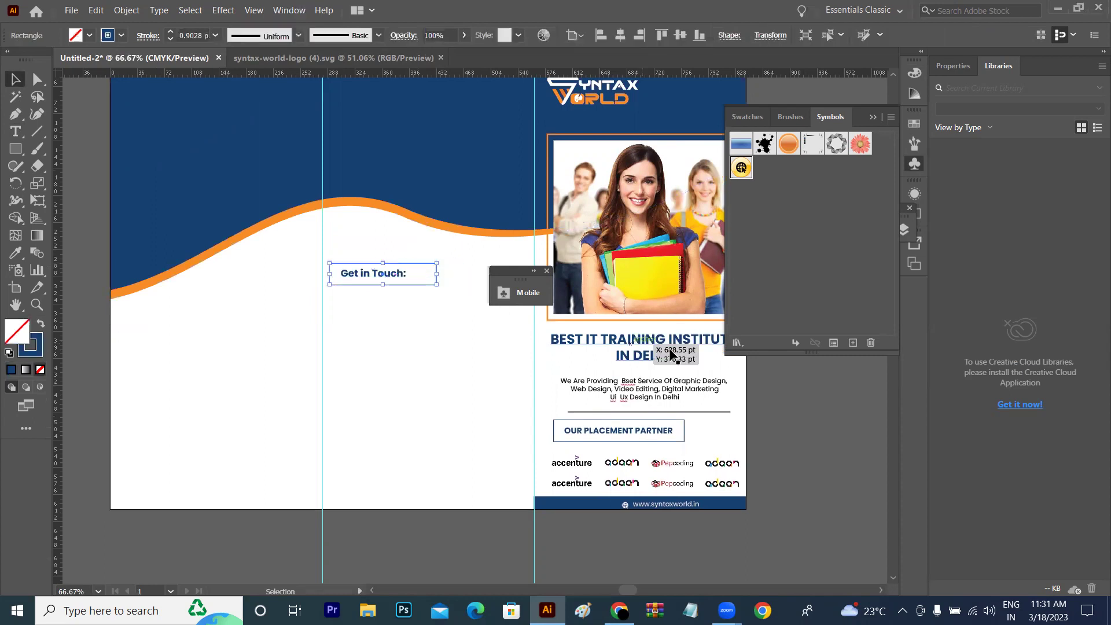
left_click(819, 412)
key("ctrl+=")
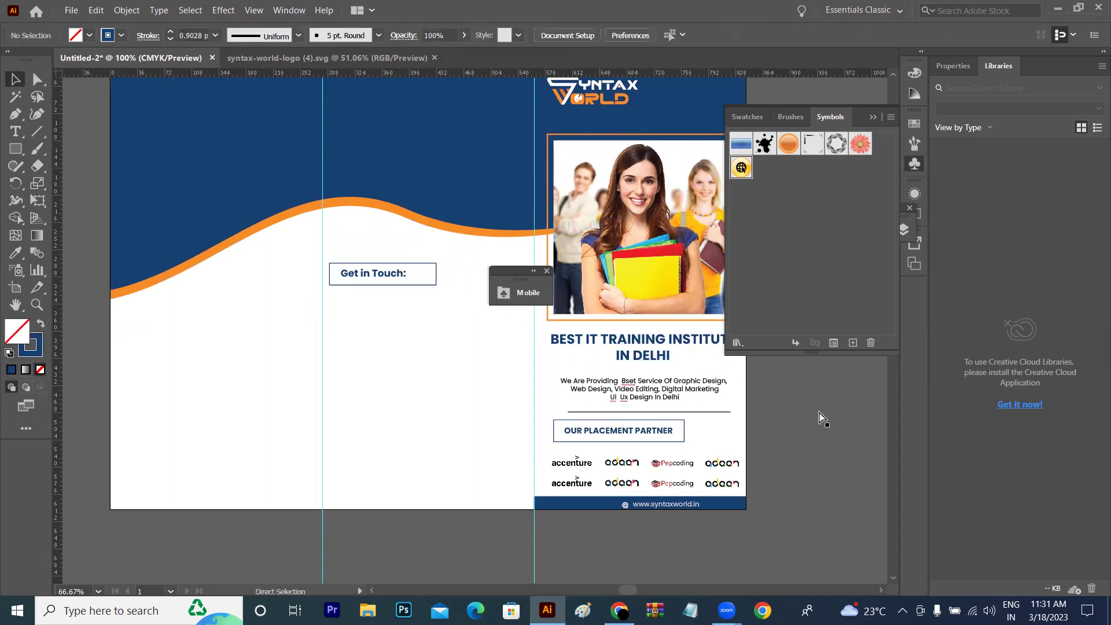
left_click_drag(500, 424, 500, 222)
key("ctrl+minus")
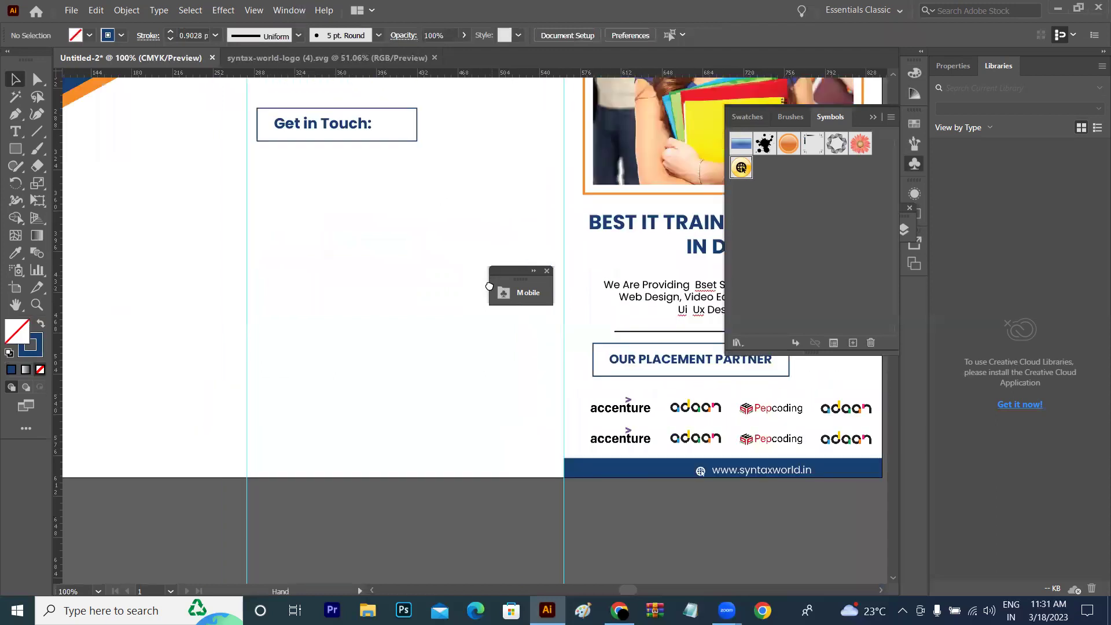
In Chrome, browse a brochure example, then open the Syntax World Contact Us page.
left_click(619, 610)
mouse_move(549, 200)
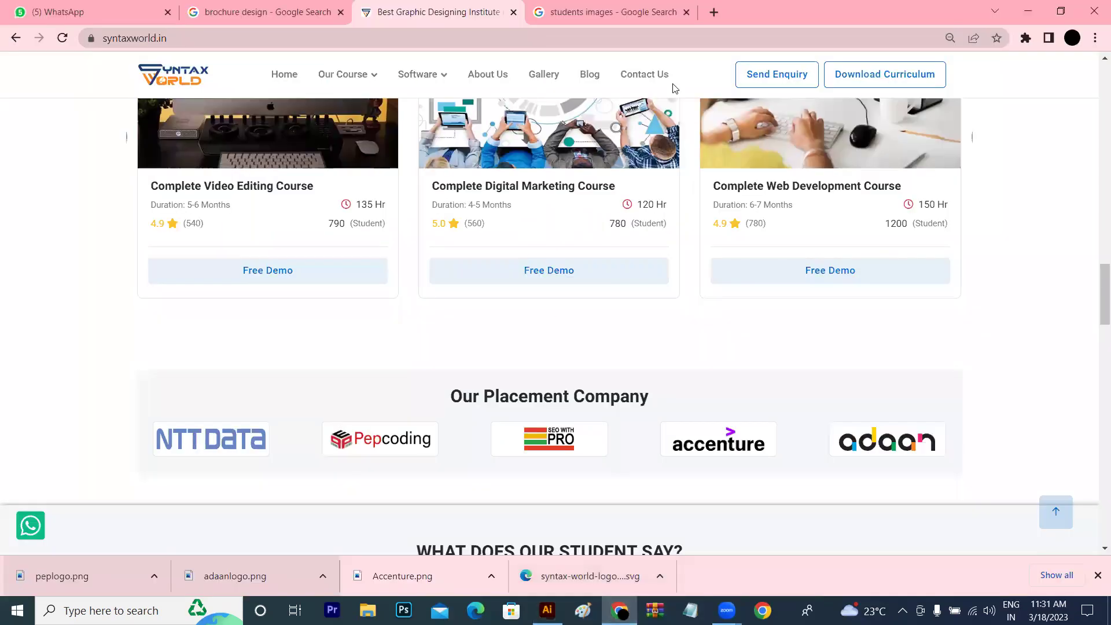
left_click(288, 12)
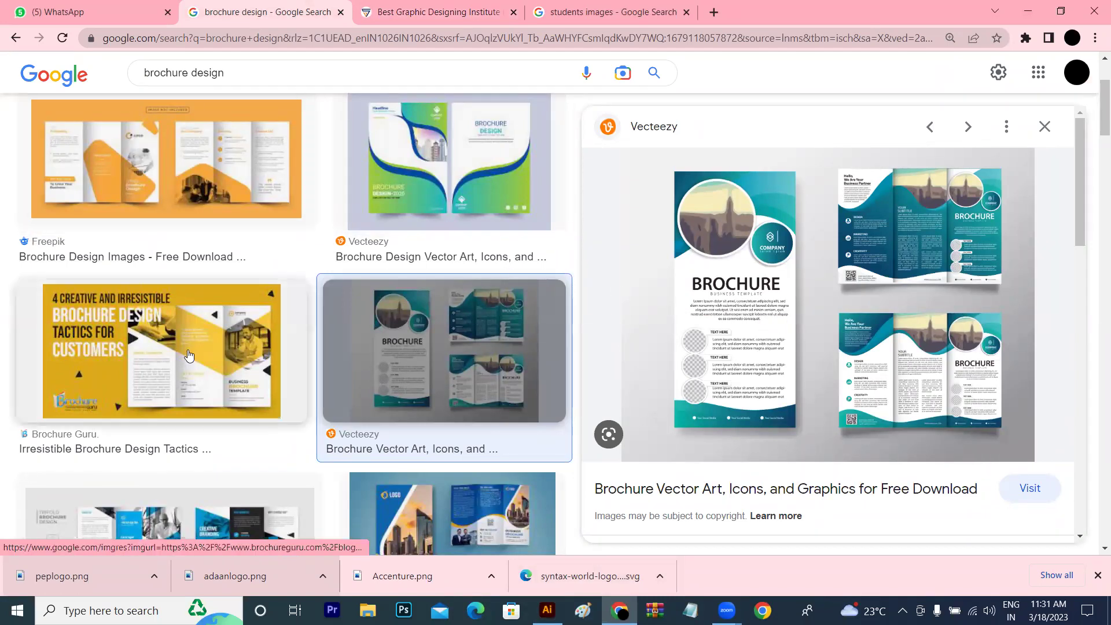
left_click(204, 365)
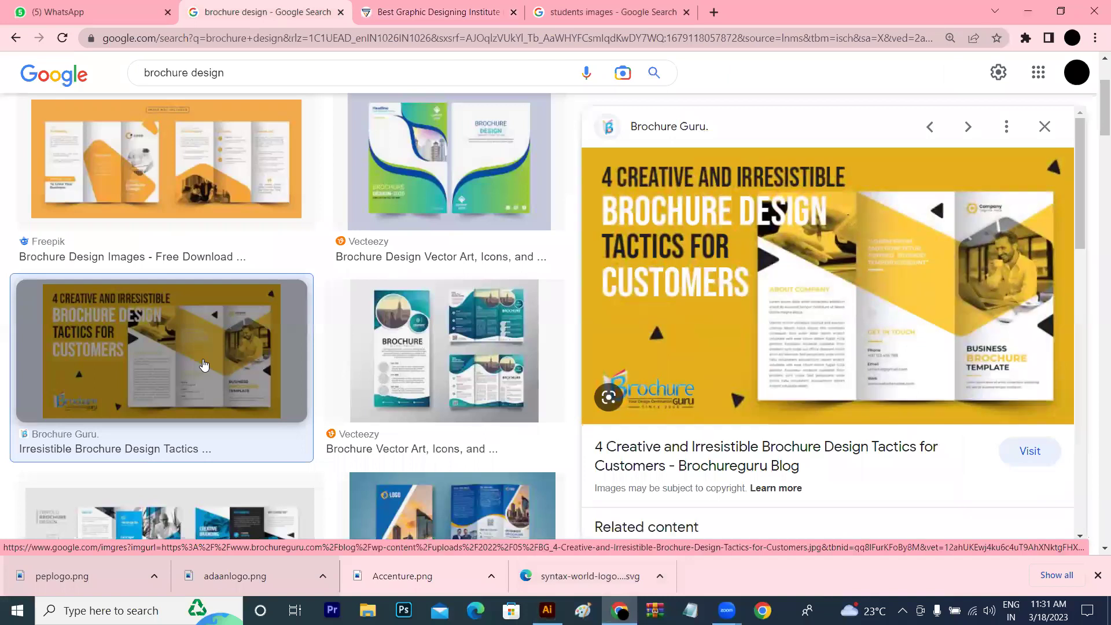
left_click(436, 15)
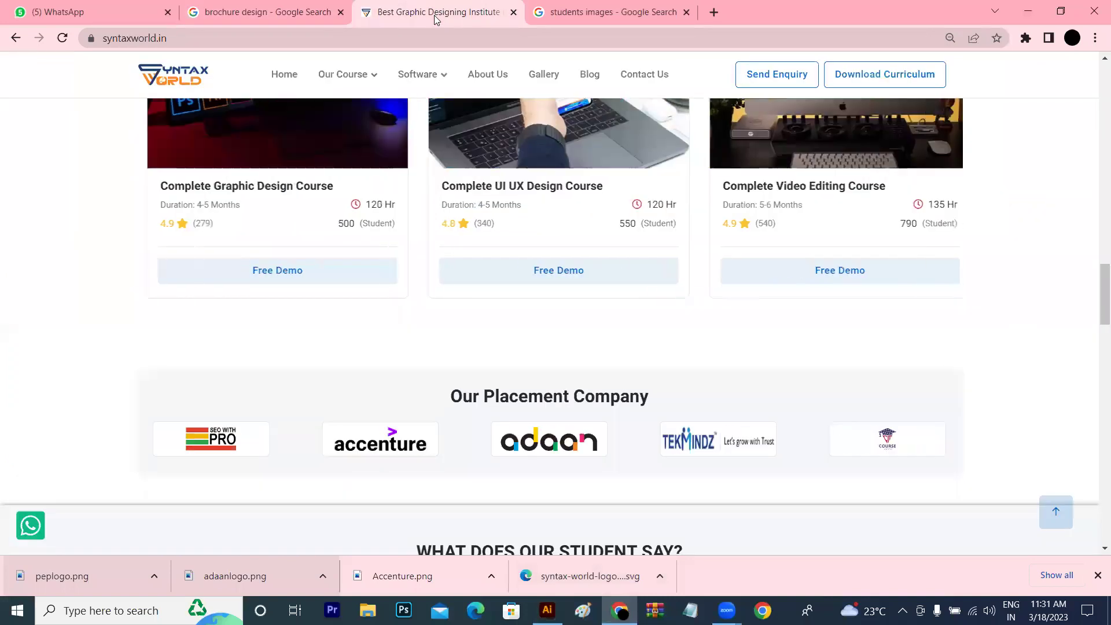
left_click(664, 74)
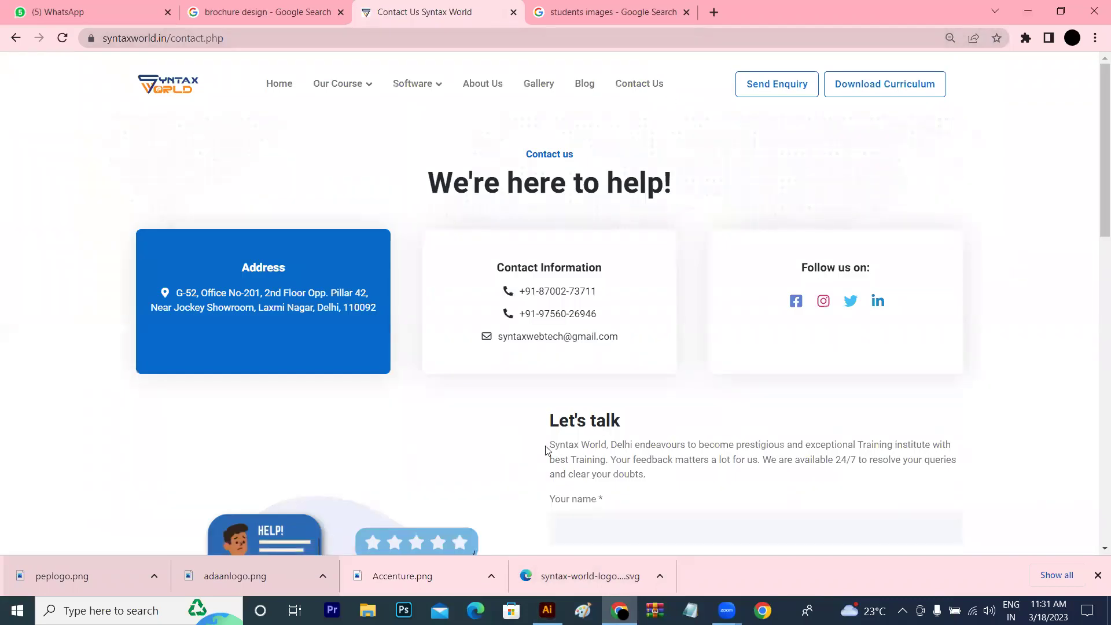
Copy the Let's talk paragraph, then copy its 'We are available 24/7…' sentence.
left_click_drag(546, 450, 655, 484)
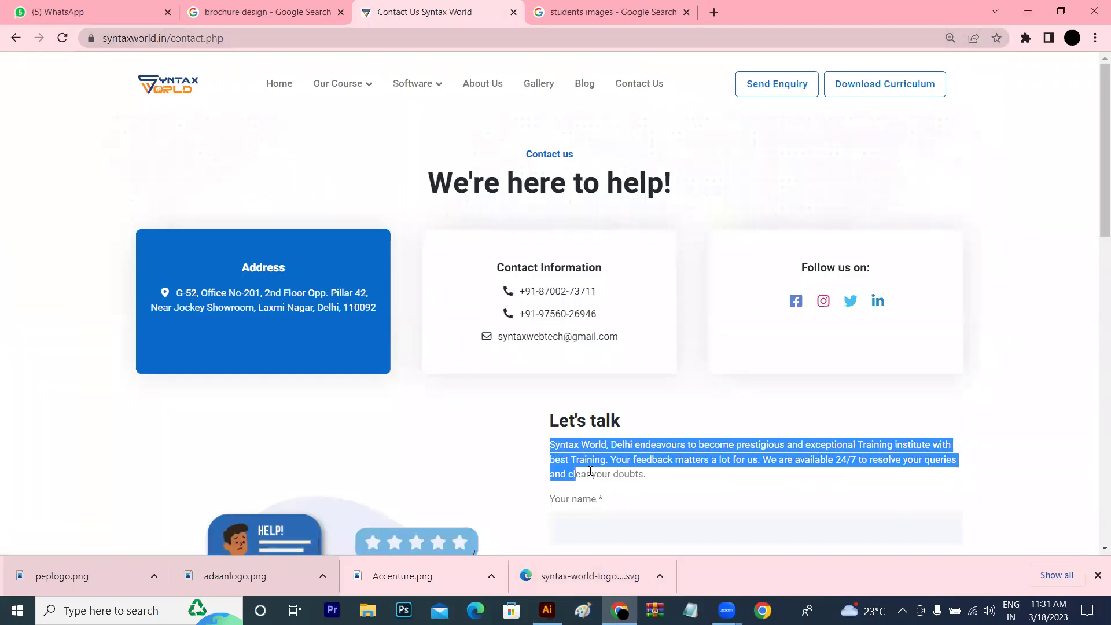
right_click(652, 448)
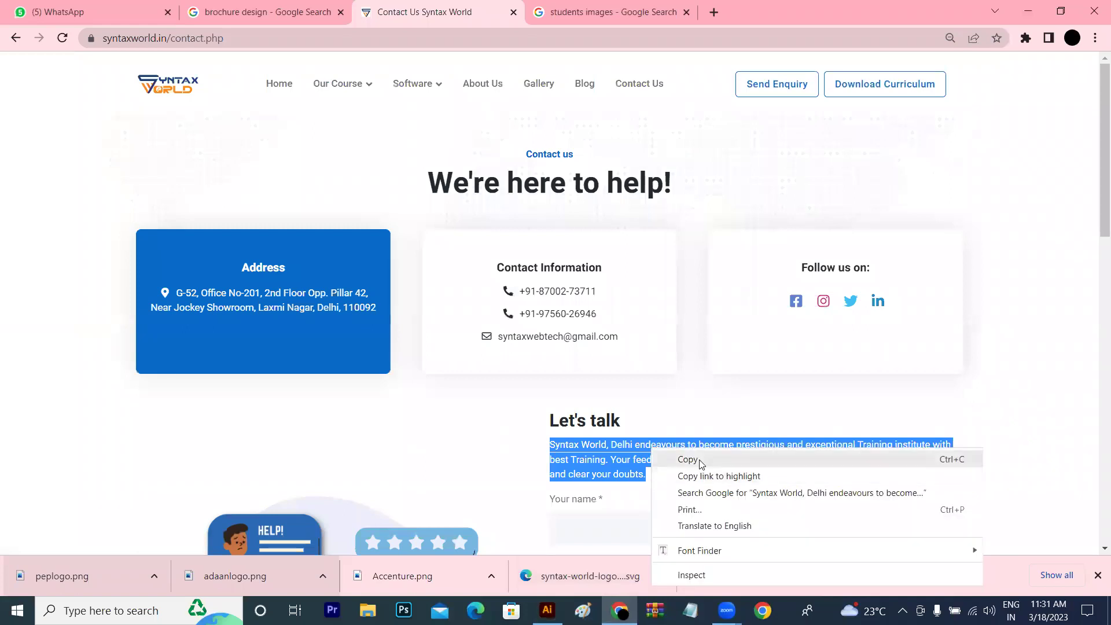
left_click(689, 459)
left_click(674, 515)
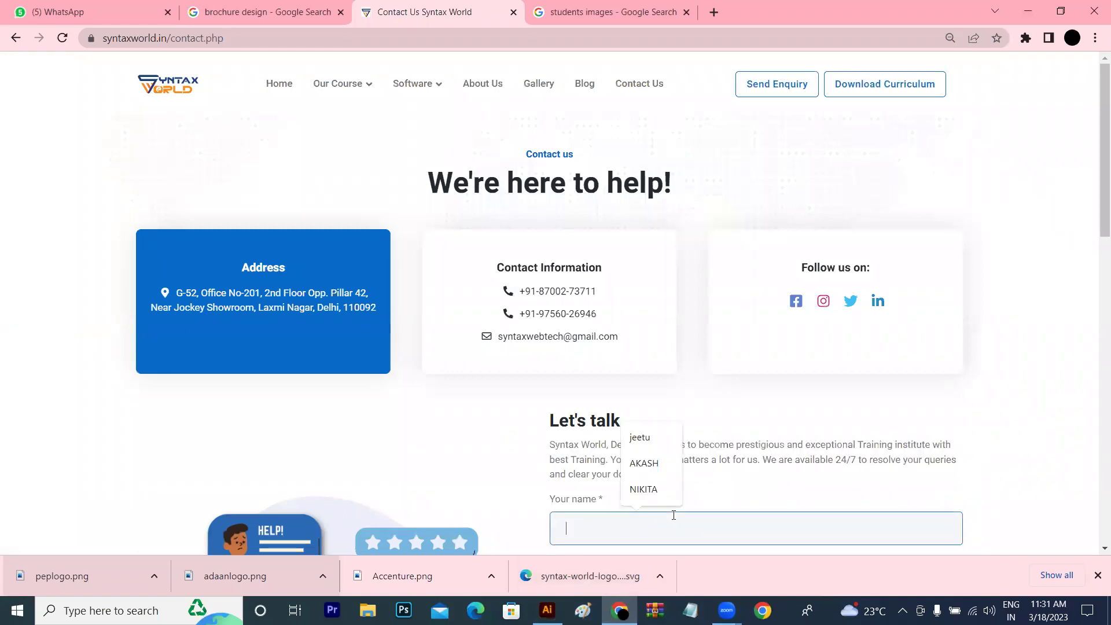
left_click(782, 483)
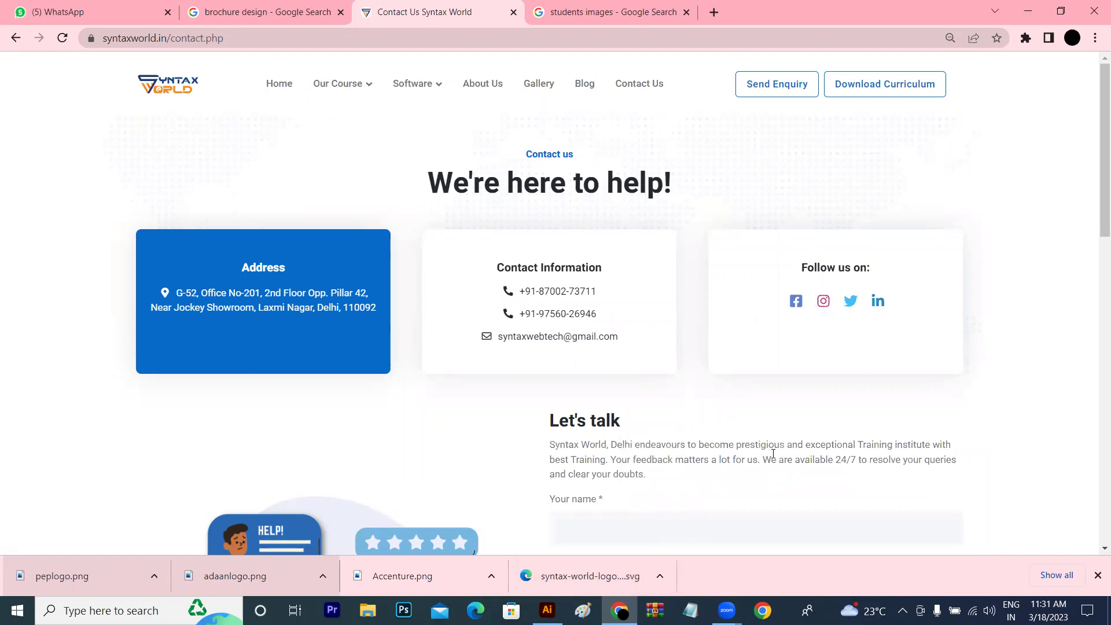
left_click_drag(764, 459, 930, 475)
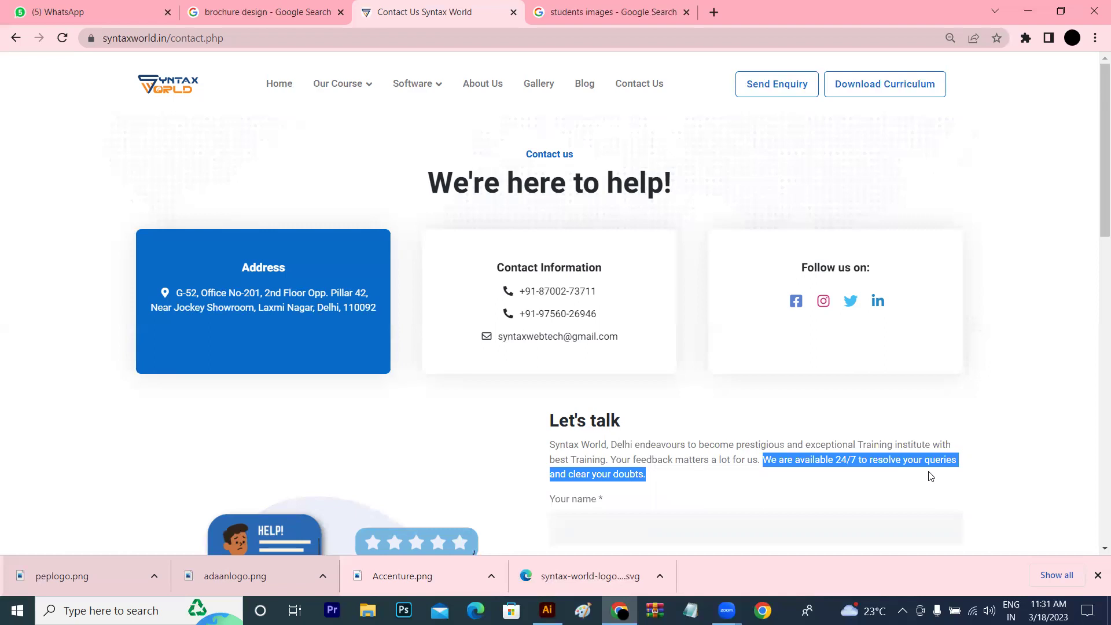
right_click(921, 457)
left_click(913, 466)
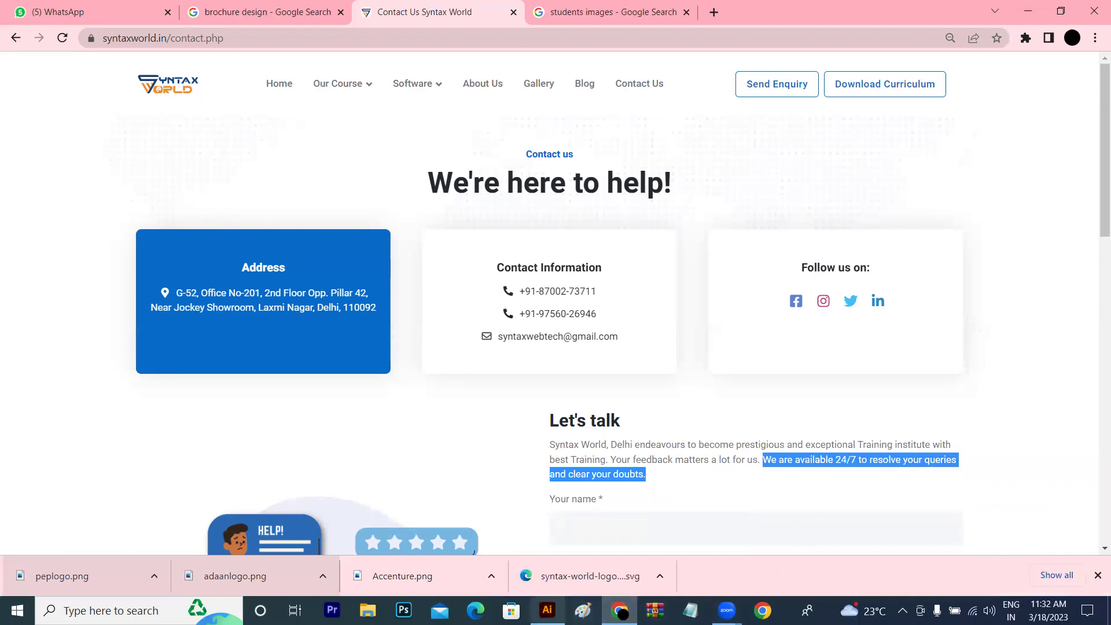
left_click(547, 611)
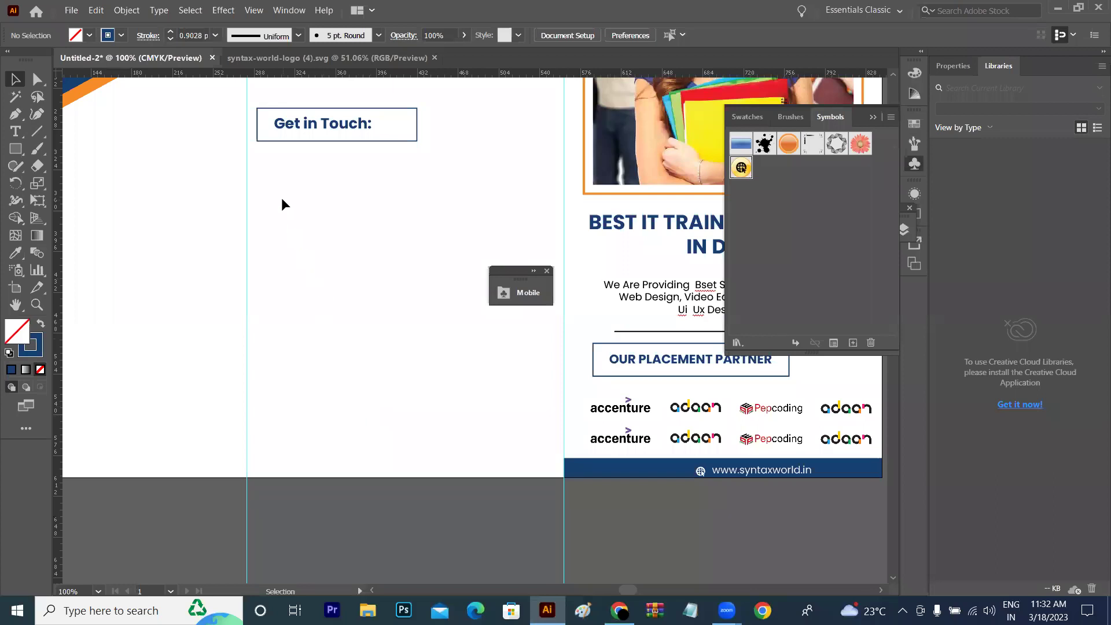
Move the Get in Touch: box further down the middle panel.
left_click_drag(283, 198, 287, 239)
scroll(288, 239, "up", 1)
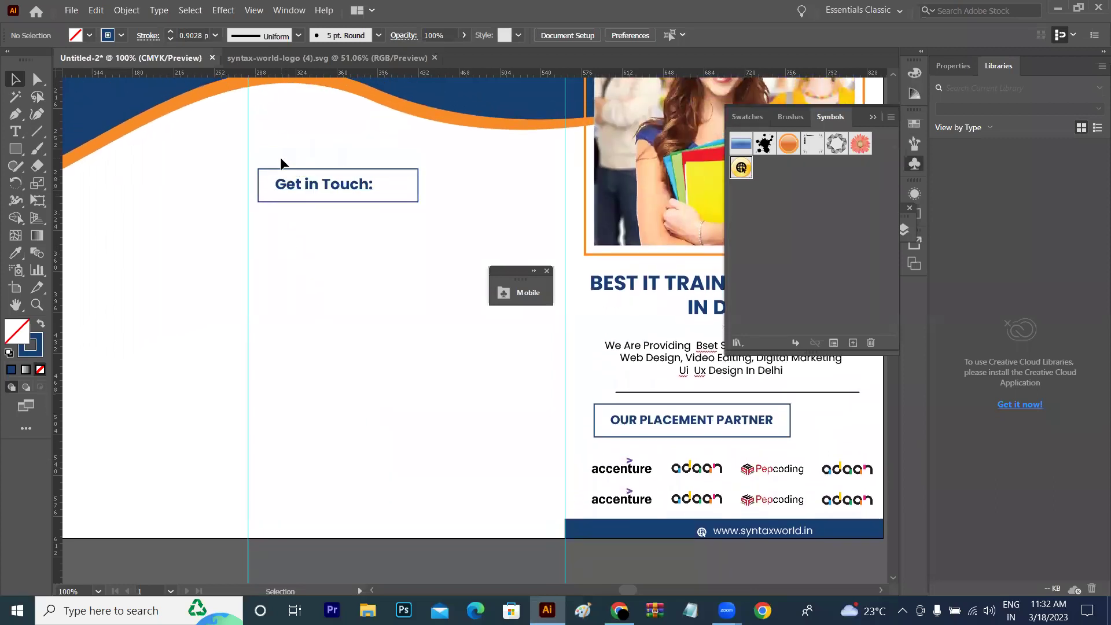
left_click(318, 185)
left_click_drag(318, 185, 319, 226)
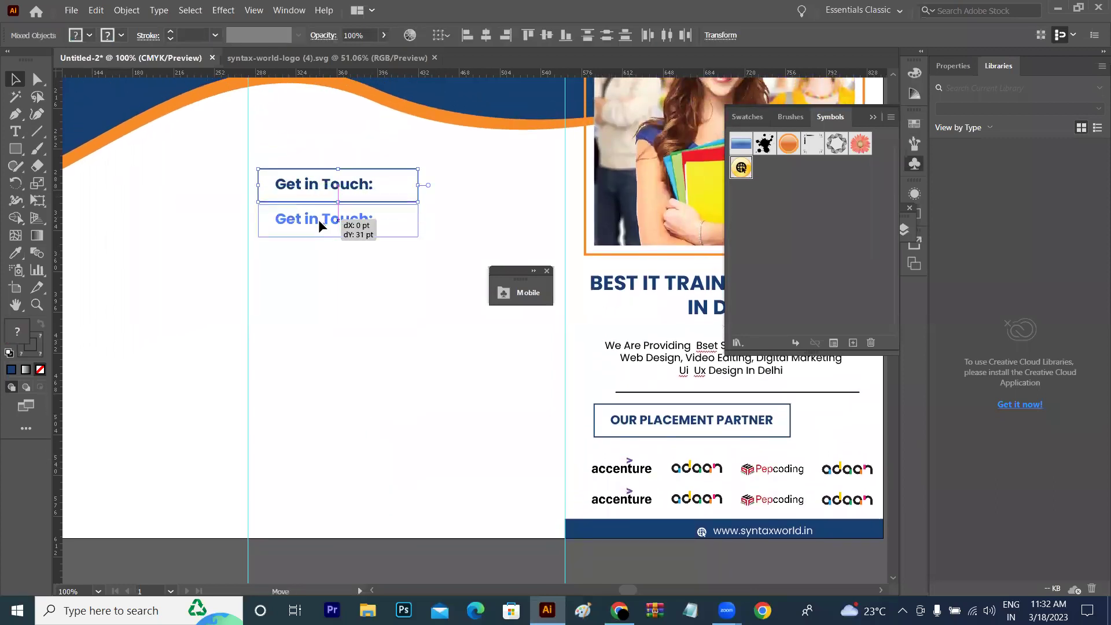
left_click(345, 200)
Paste the 24/7 availability sentence as centred area text above the Get in Touch: box.
key("t")
left_click_drag(258, 138, 518, 194)
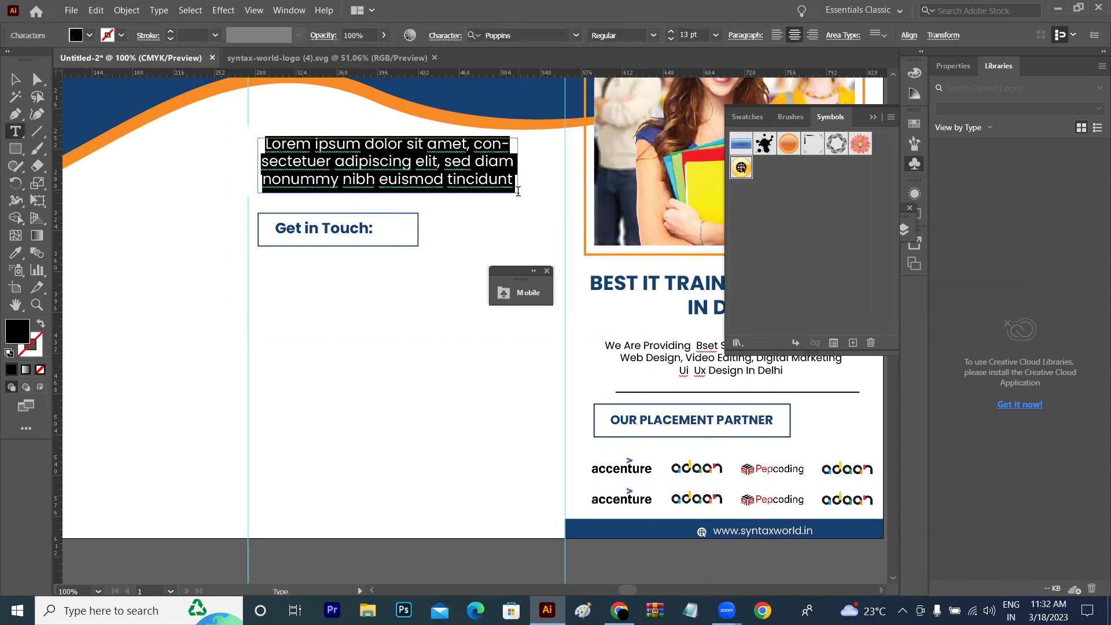
key("ctrl+v")
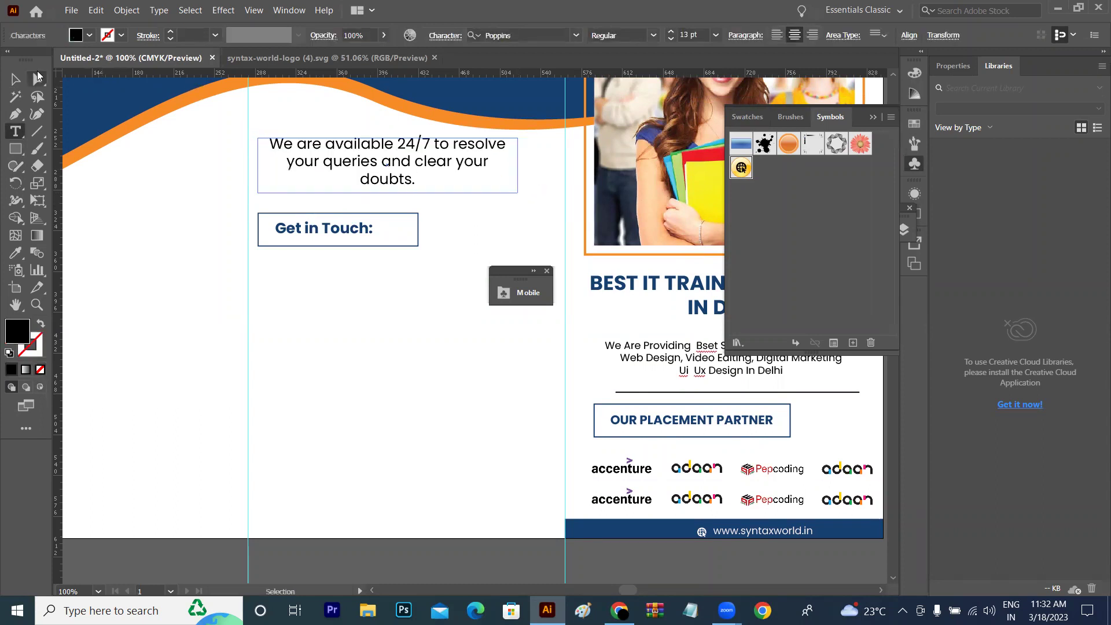
left_click(16, 80)
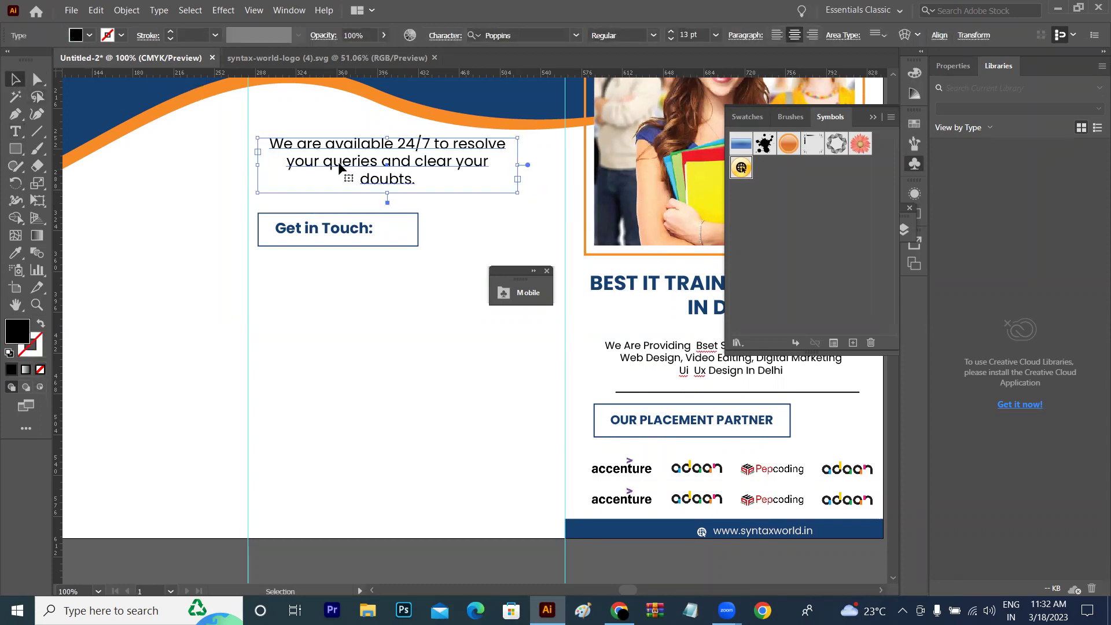
left_click(777, 35)
left_click(795, 36)
key("ctrl+minus")
key("ctrl+minus")
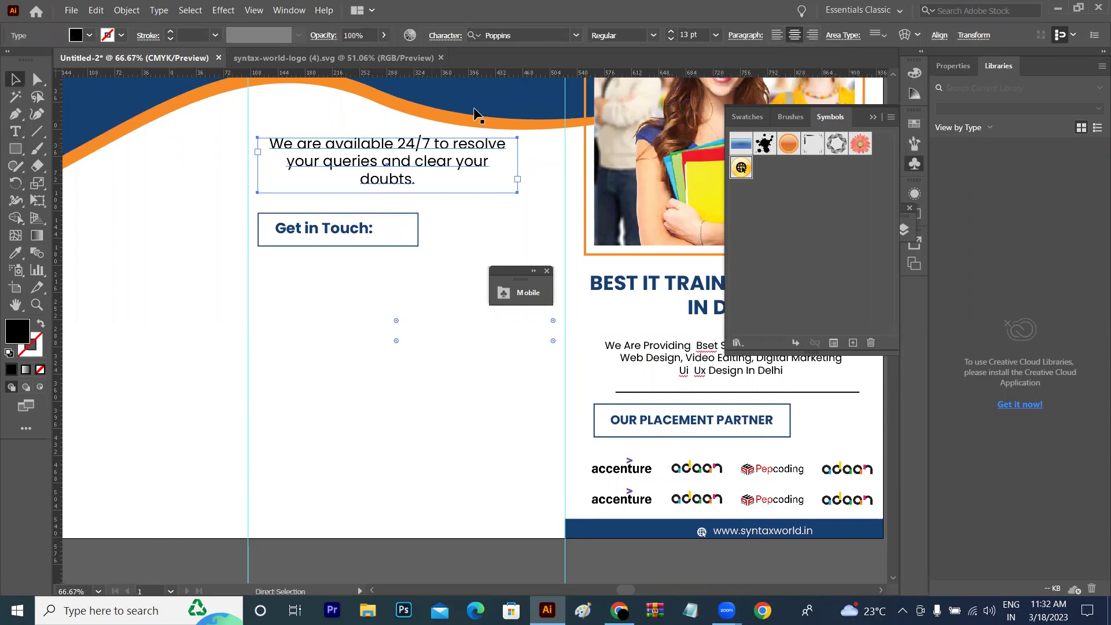
left_click(762, 395)
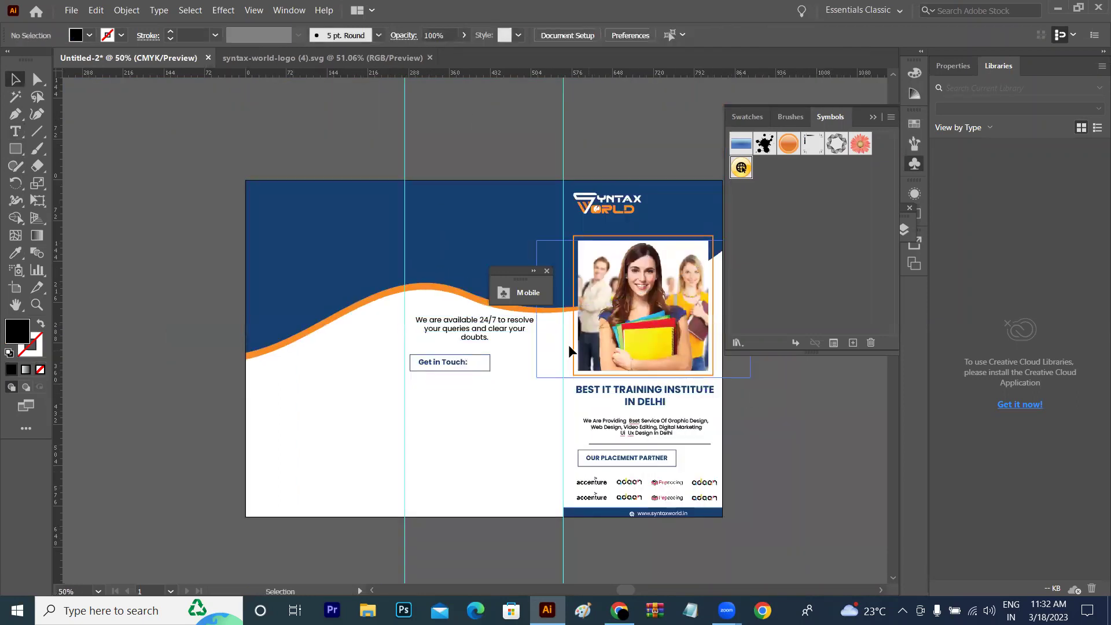
Nudge the 24/7 paragraph slightly lower in the middle panel.
left_click_drag(539, 344, 541, 348)
left_click(731, 416)
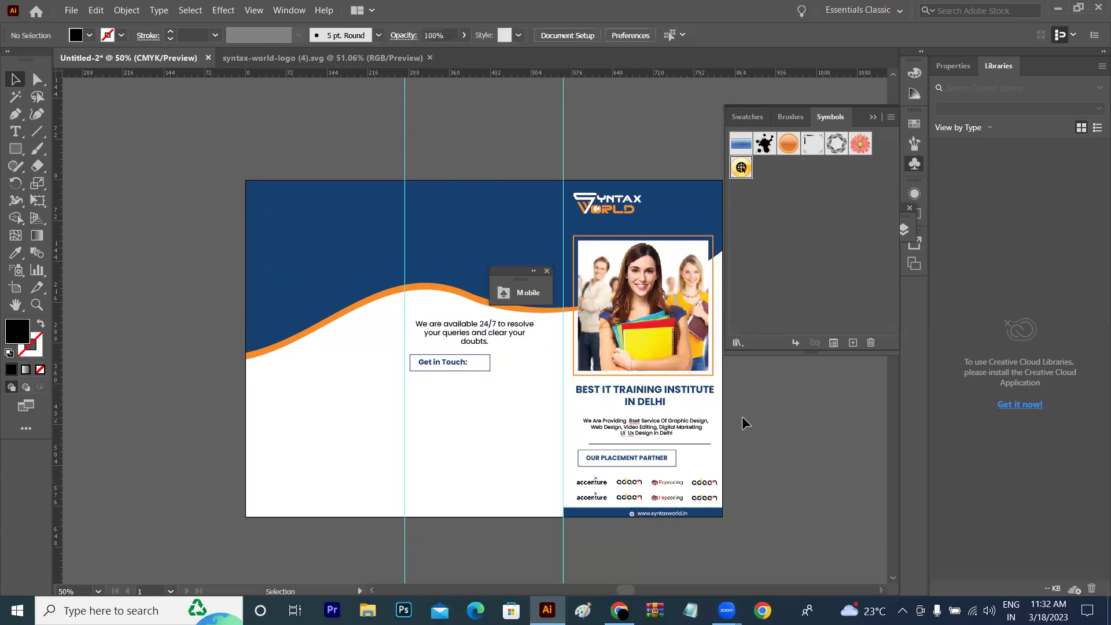
key("ctrl+plus")
key("ctrl+plus")
left_click_drag(568, 335, 570, 285)
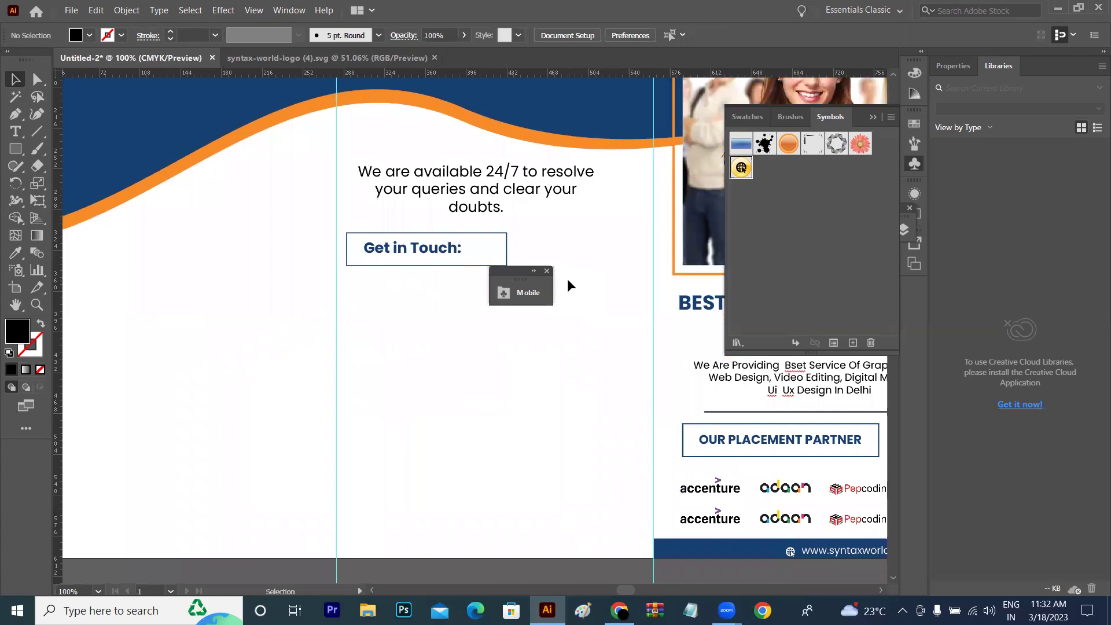
Undo a stray paragraph duplicate and Alt-drag the right panel's service paragraph below Get in Touch:.
left_click(447, 200)
left_click_drag(447, 200, 442, 312)
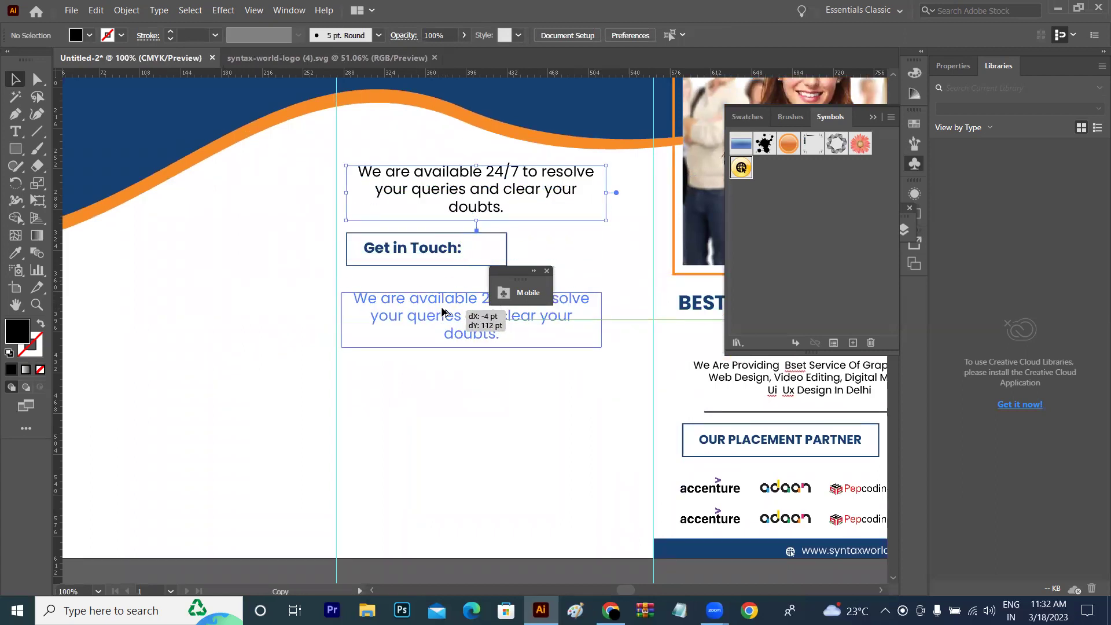
key("ctrl+z")
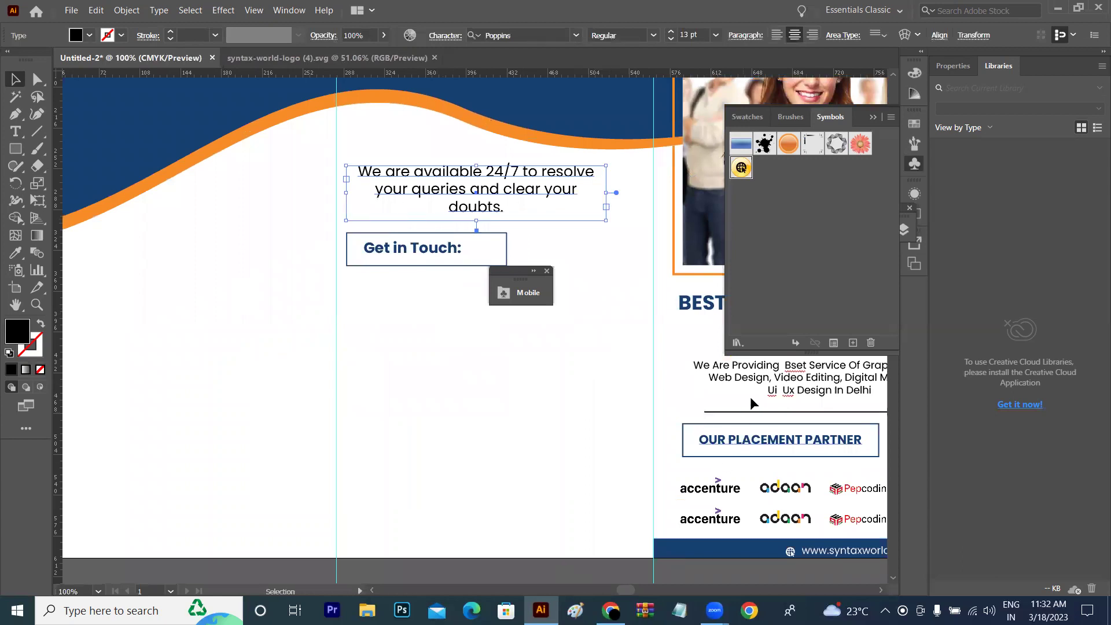
left_click_drag(618, 427, 606, 428)
left_click_drag(730, 379, 438, 318)
Replace the copied paragraph's text with the institute's two-line street address.
key("t")
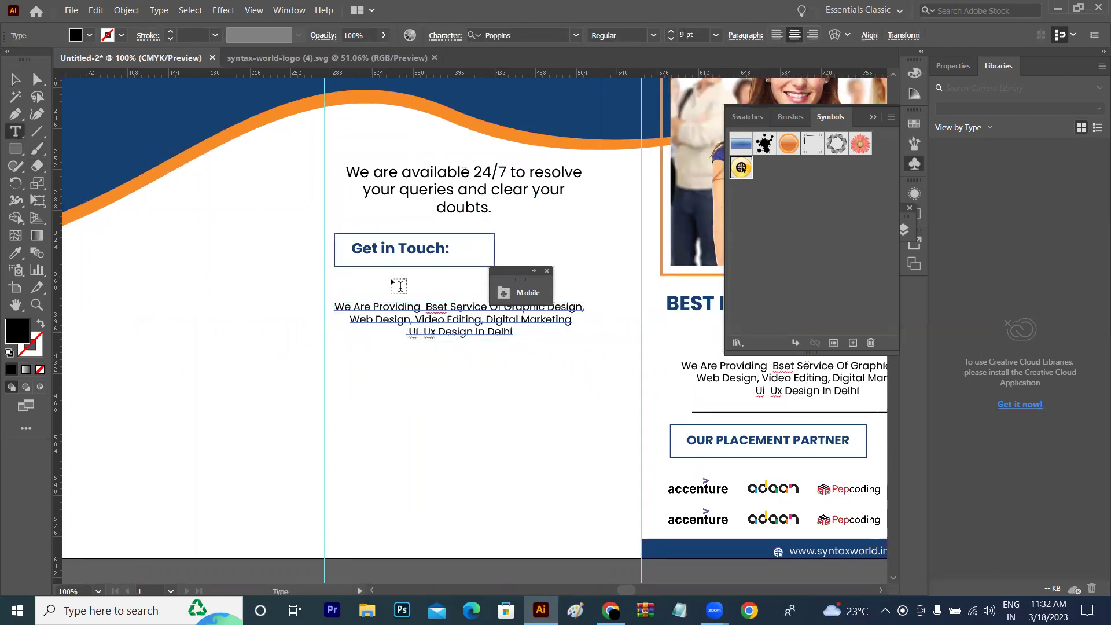
left_click(394, 306)
key("ctrl+a")
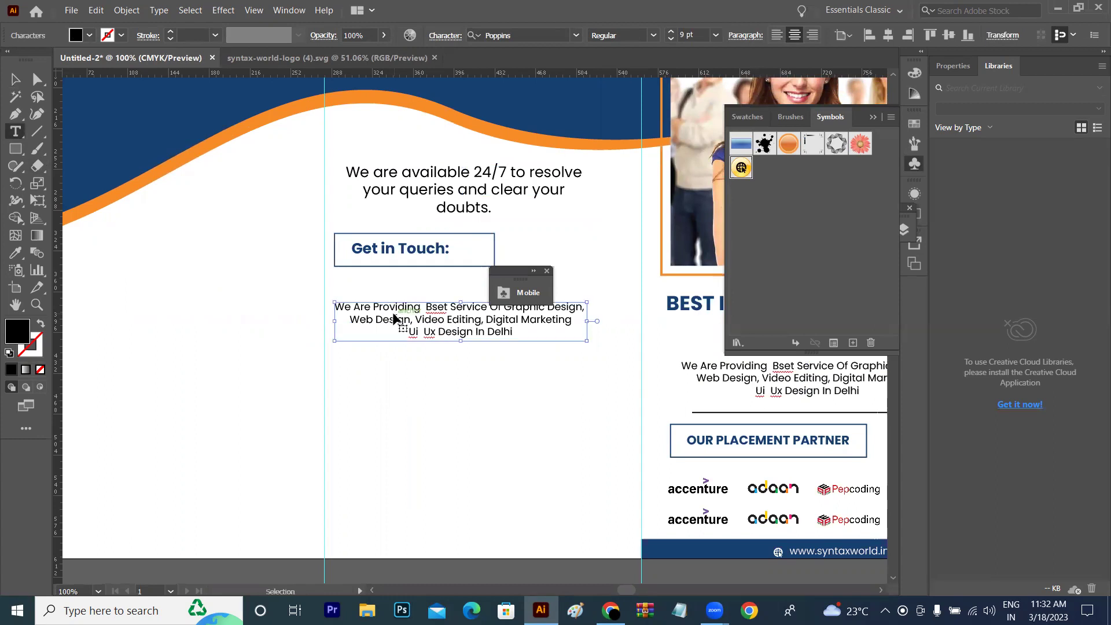
key("BackSpace")
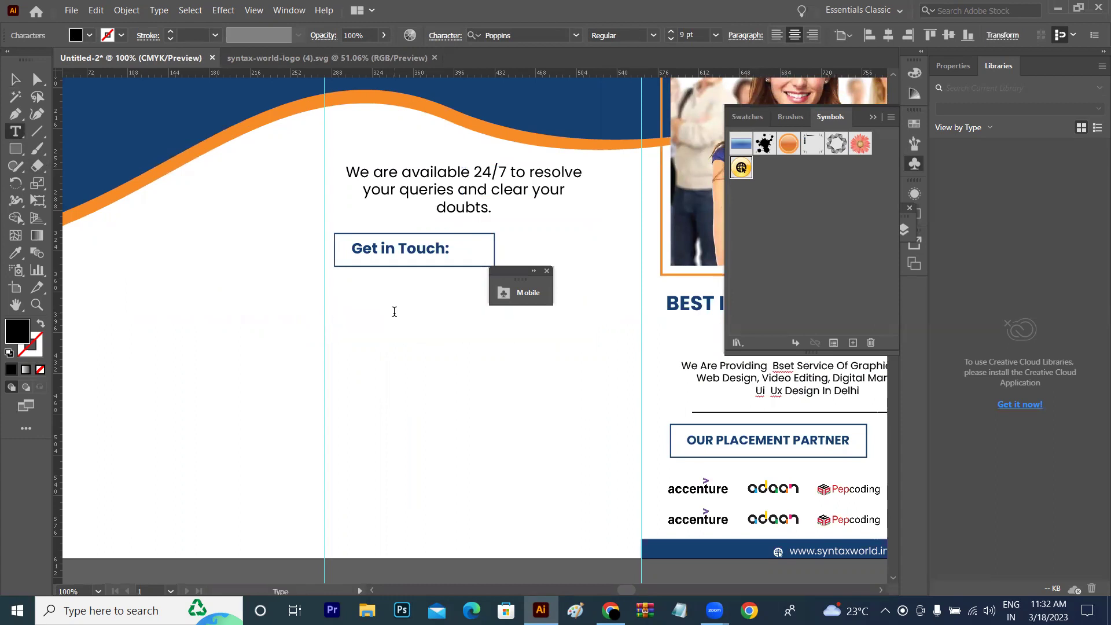
type("-")
type("52 2nd fl")
key("BackSpace")
key("BackSpace")
type("floor opp.")
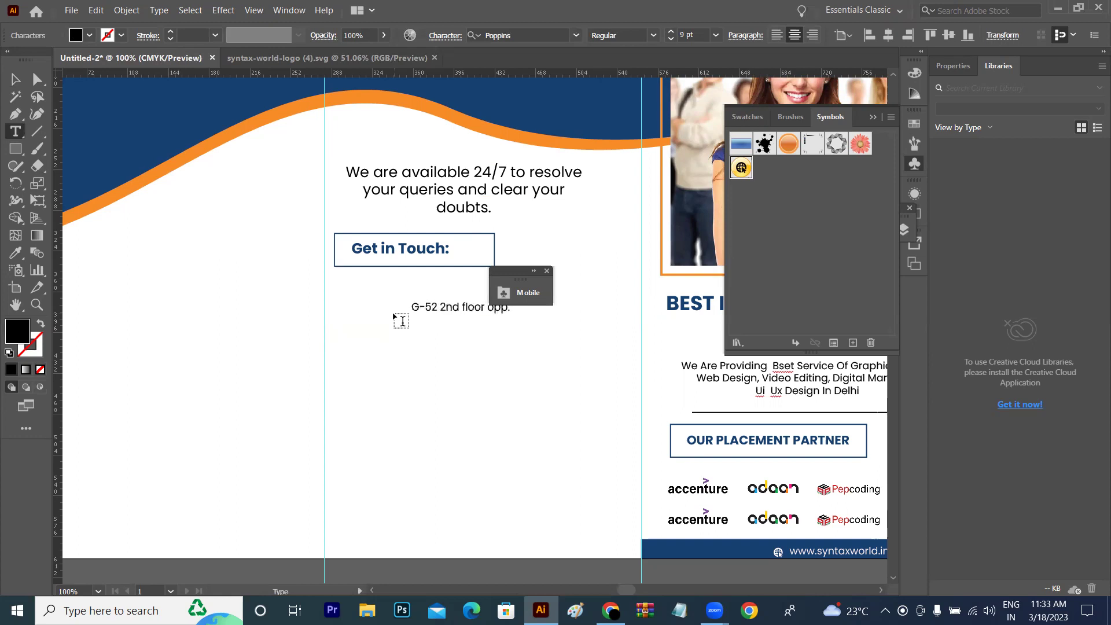
type(" pillar ")
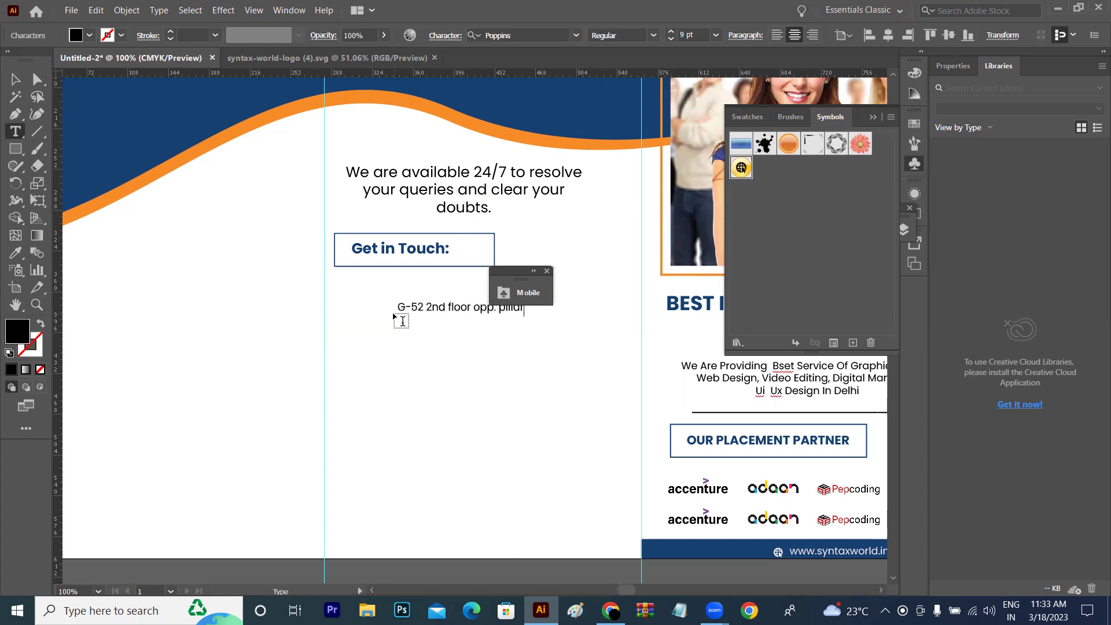
type("42")
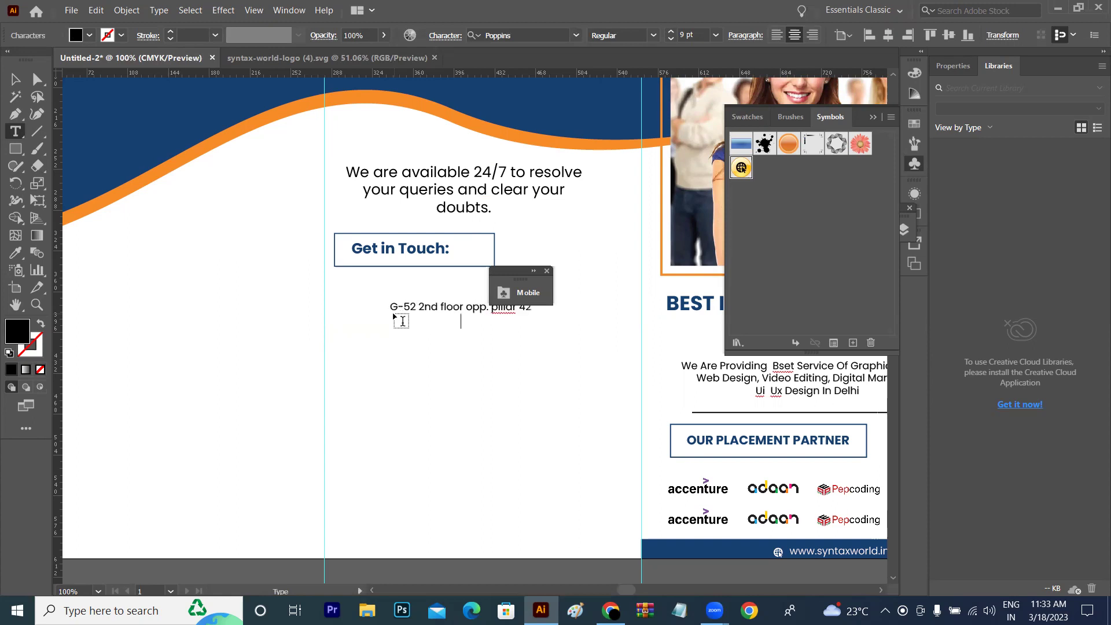
key("Return")
type("Laxmi Nagar De")
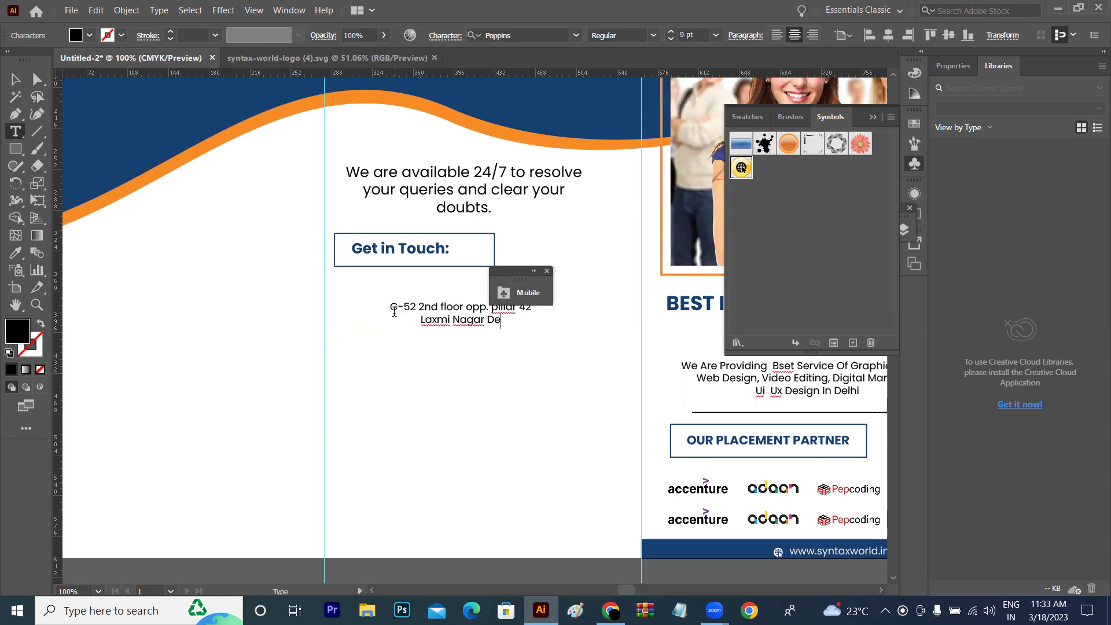
type("lhi")
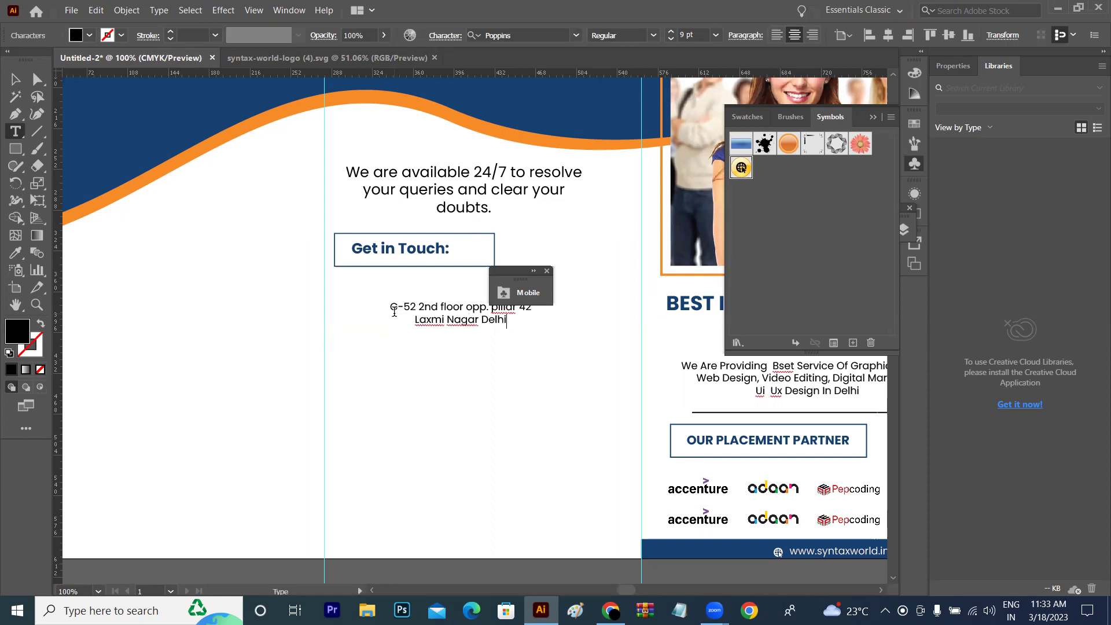
left_click(15, 79)
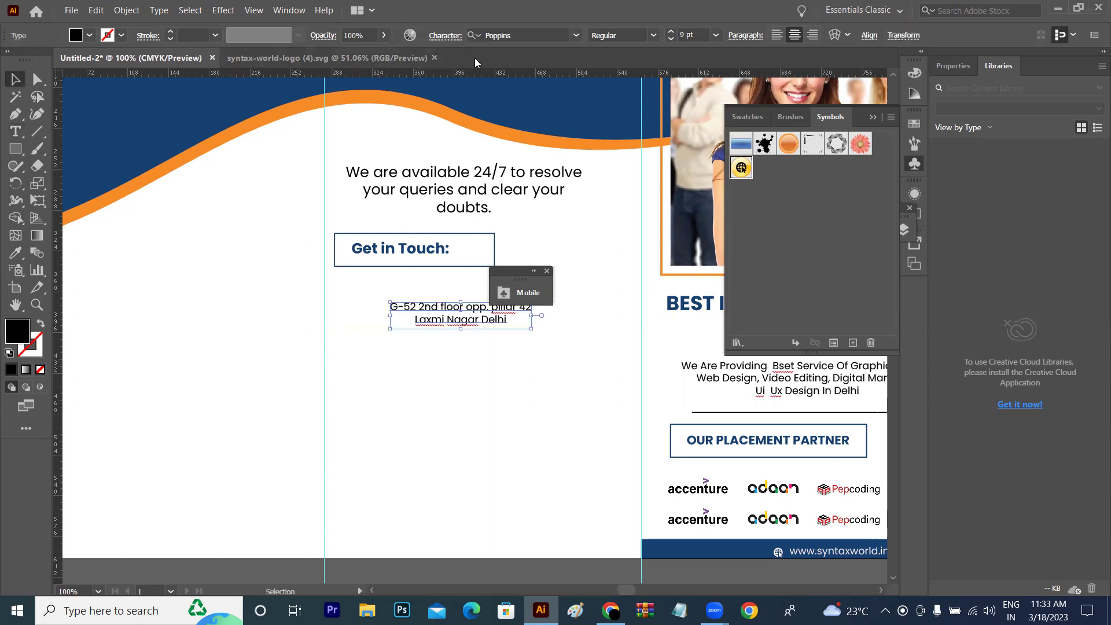
Make the address Medium weight and left-aligned, lined up under Get in Touch:.
left_click(653, 36)
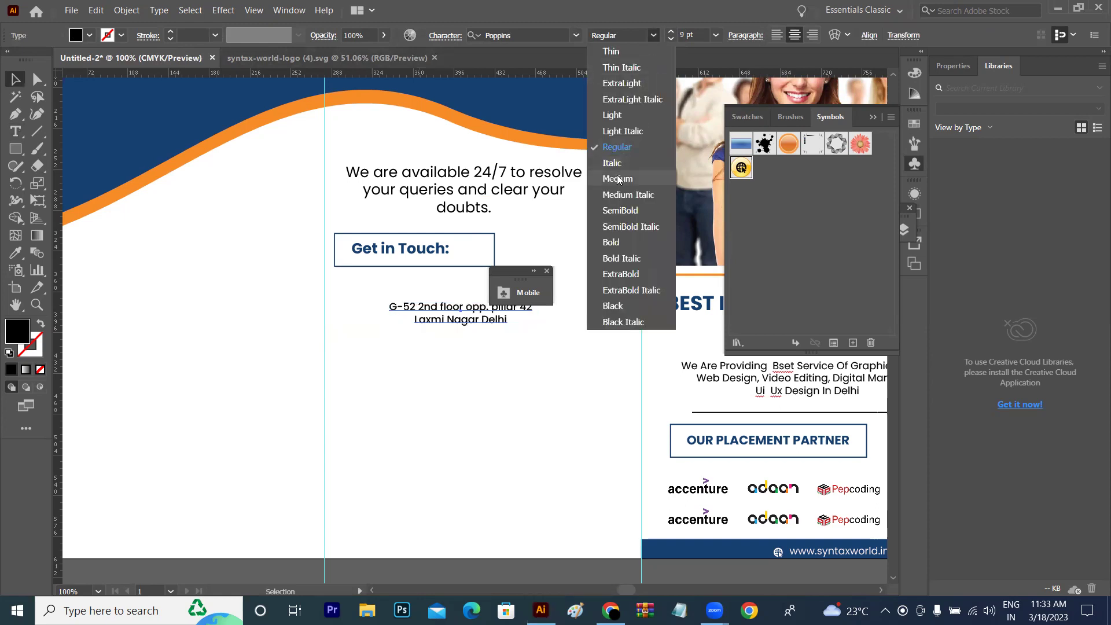
left_click(670, 33)
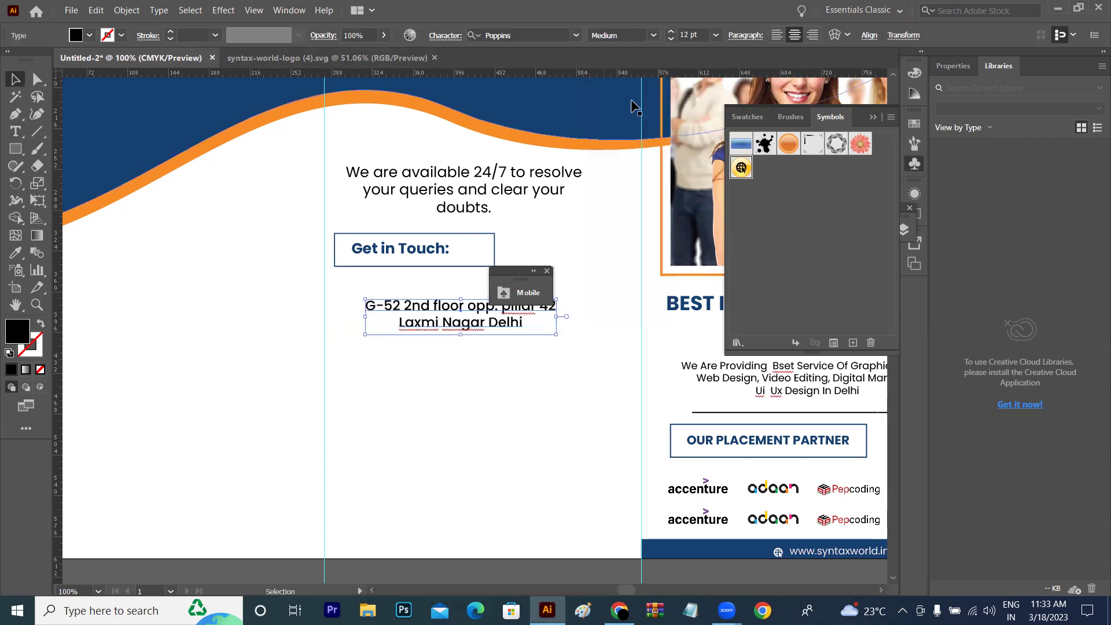
left_click(777, 36)
left_click_drag(604, 309, 494, 320)
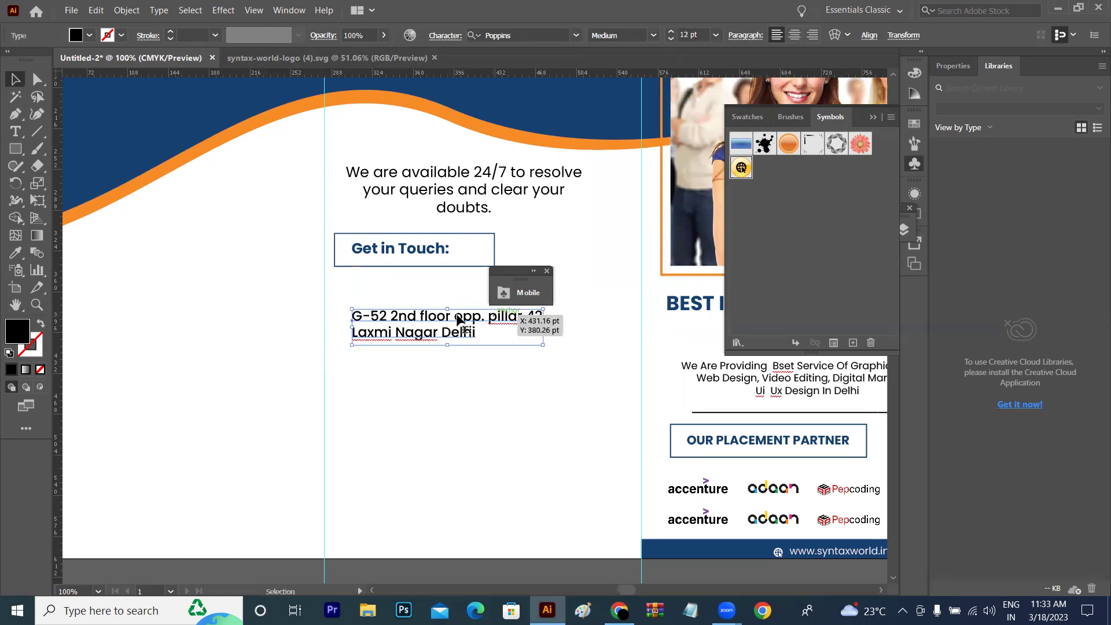
Duplicate the address block downward into four evenly stacked copies.
mouse_move(439, 318)
left_mouse_down()
mouse_move(437, 297)
mouse_move(438, 355)
left_mouse_up()
key("ctrl+z")
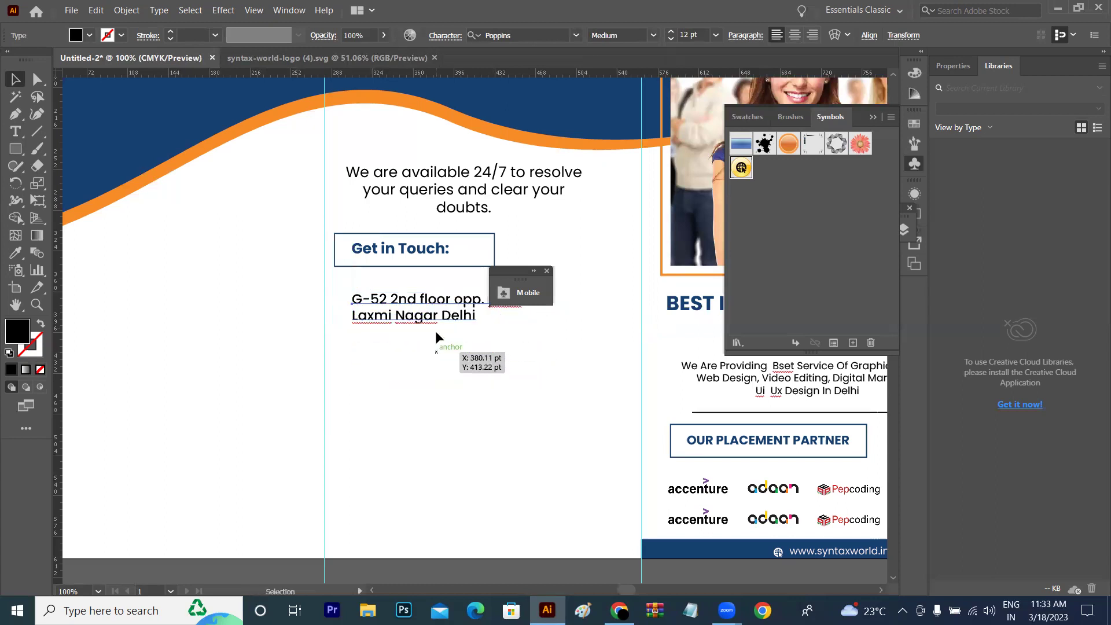
left_click_drag(435, 312, 433, 362)
key("ctrl+d")
key("ctrl+d")
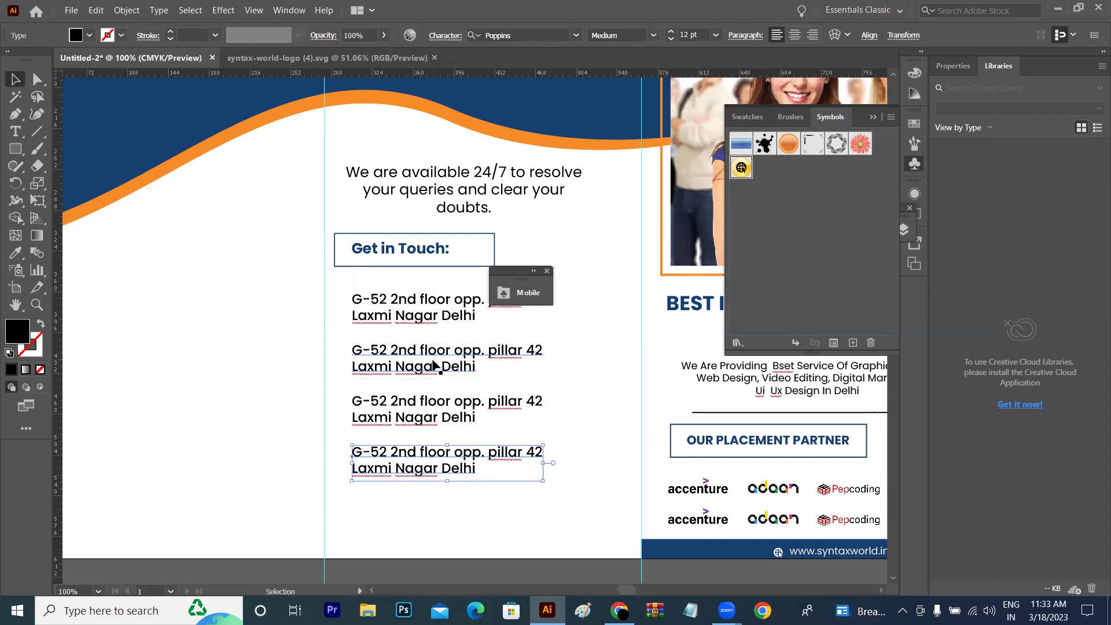
left_click(17, 132)
Replace the second block's text with two contact phone numbers and empty the third block.
left_click(431, 366)
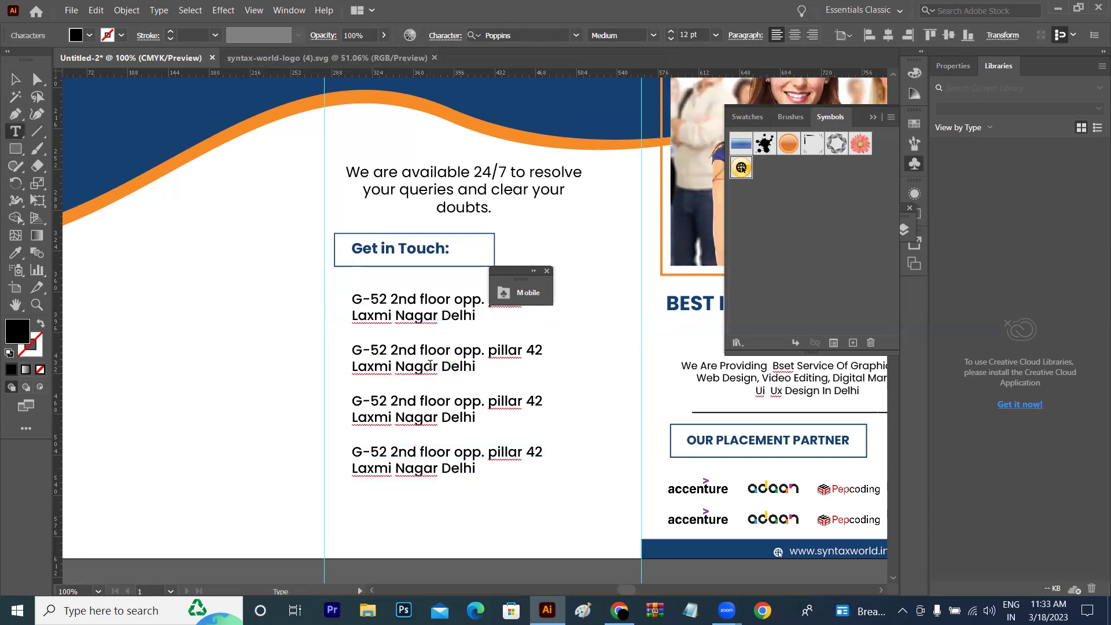
key("ctrl+a")
key("BackSpace")
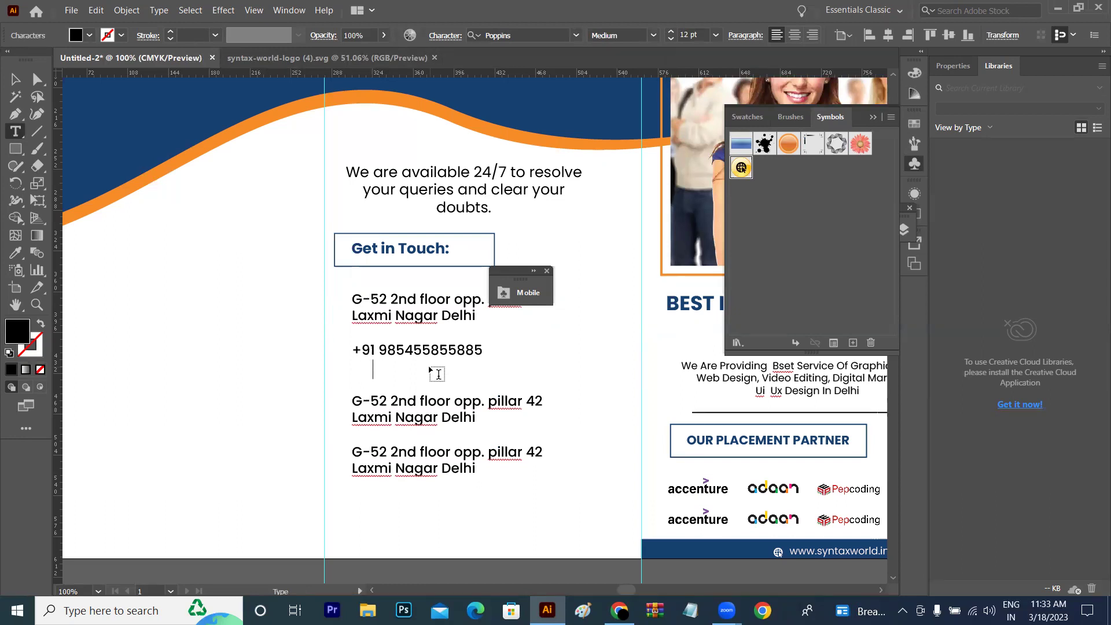
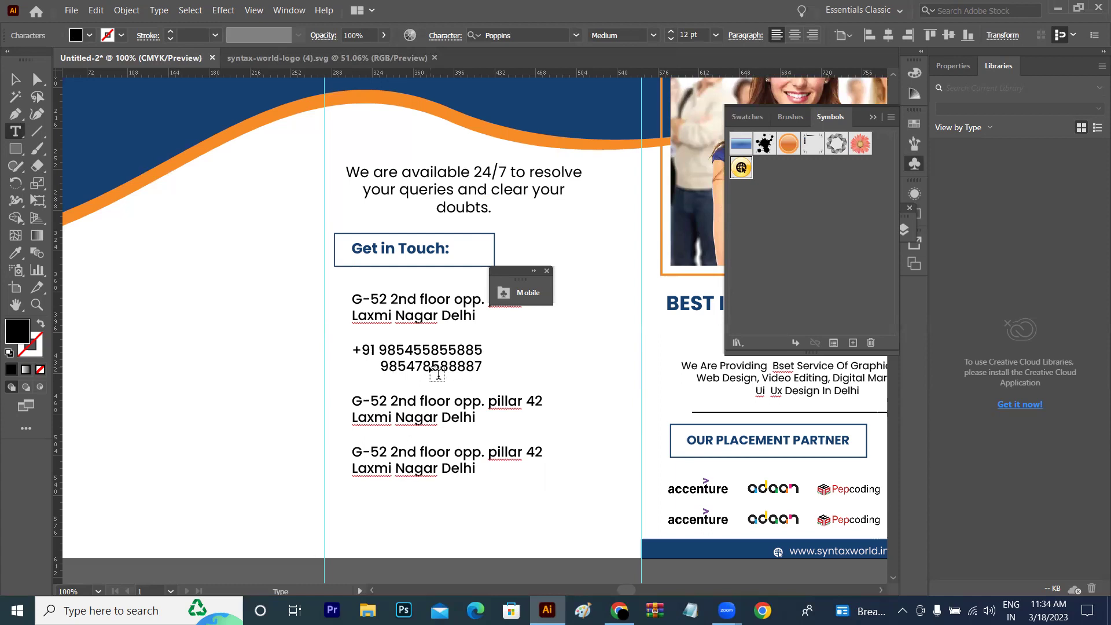
triple_click(442, 412)
key("BackSpace")
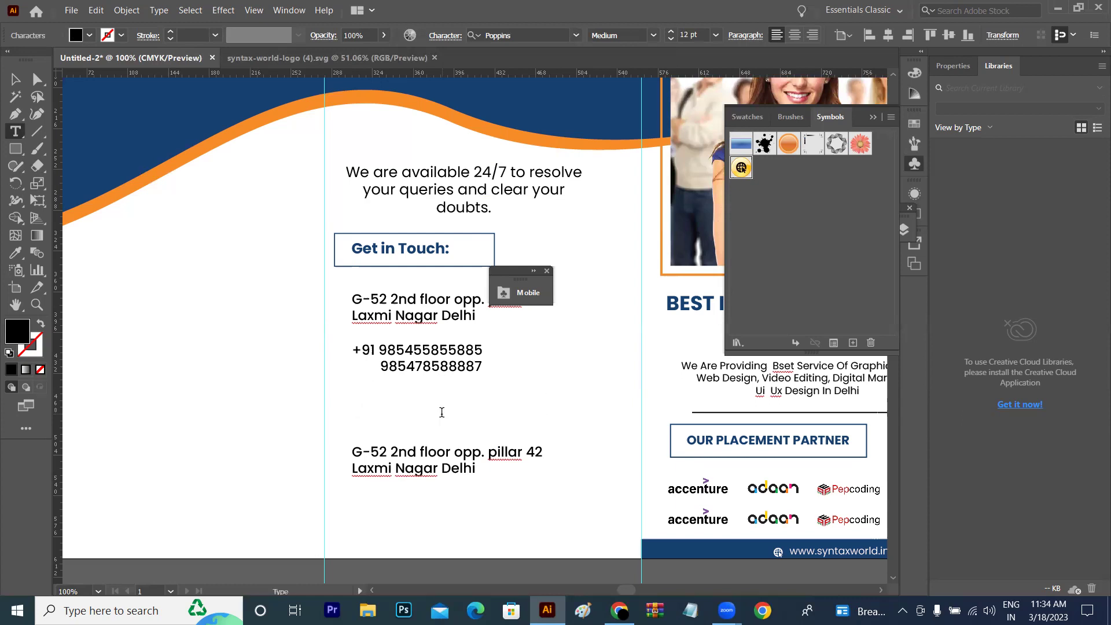
Type two contact e-mail addresses on separate lines in the third block.
key("Return")
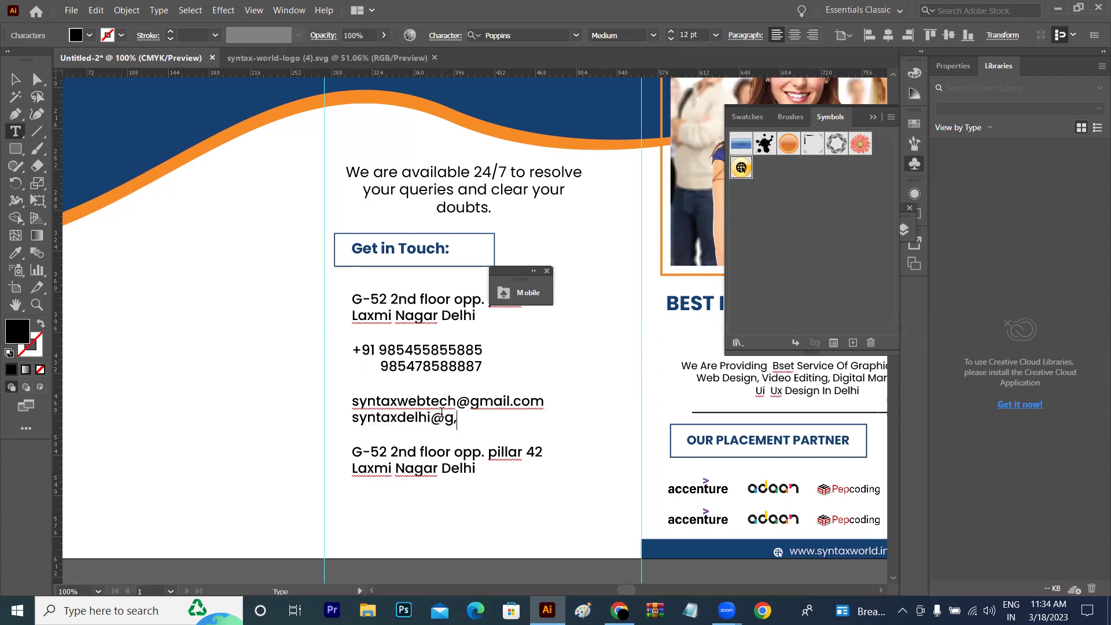
left_click(426, 450)
key("ctrl+a")
key("BackSpace")
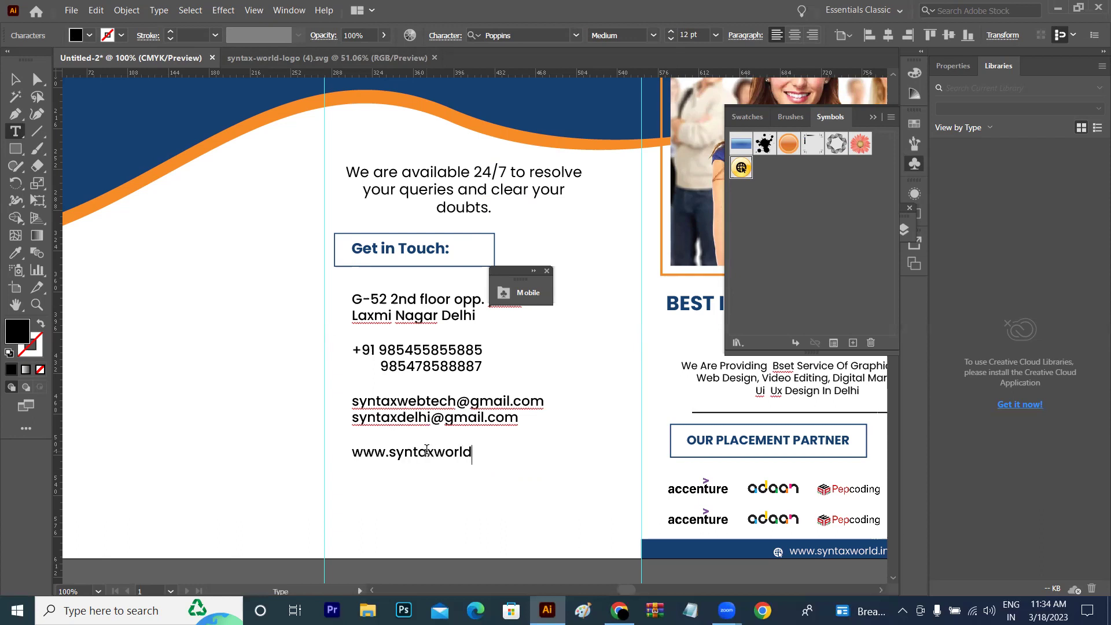
key("Return")
type("www.graphicdesigninstitutedelh")
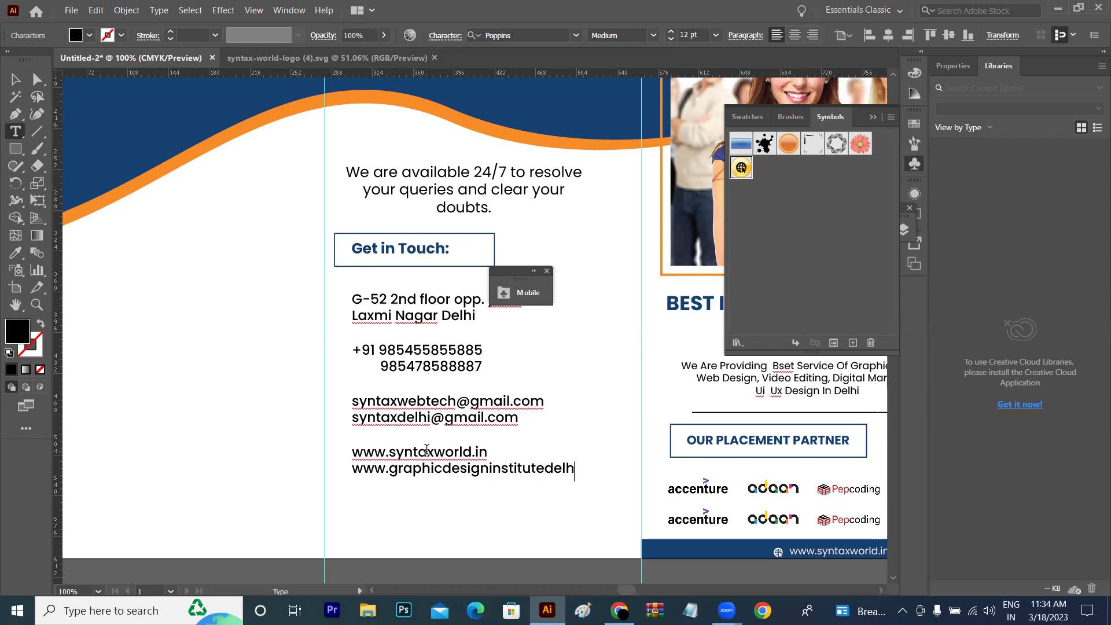
type("i.com")
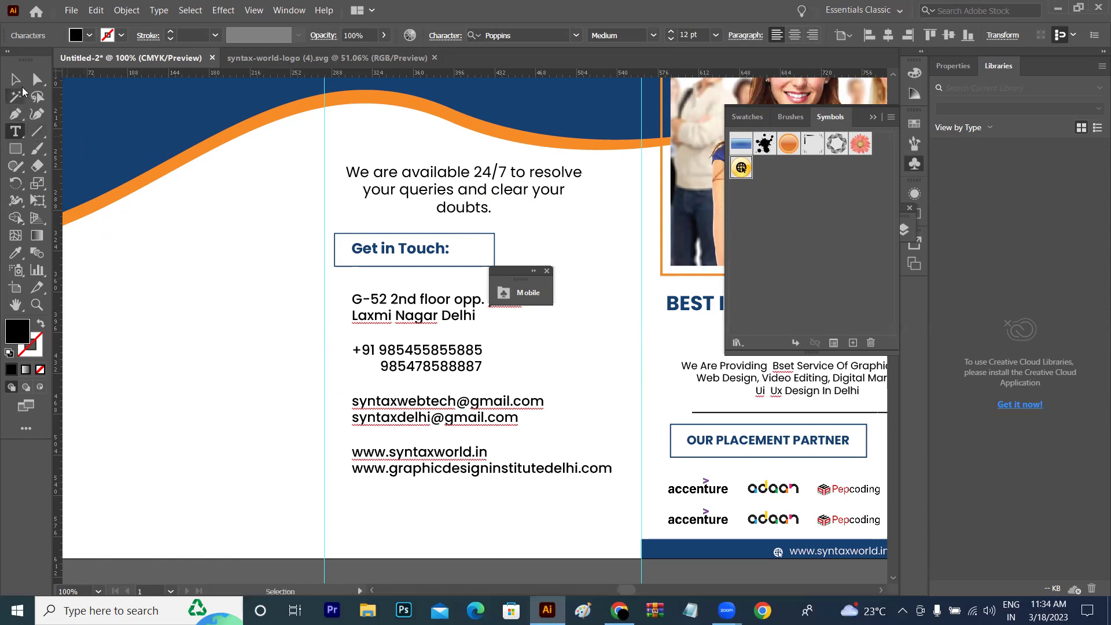
Finish editing the website text and zoom out to see the whole spread.
left_click(21, 85)
key("ctrl+minus")
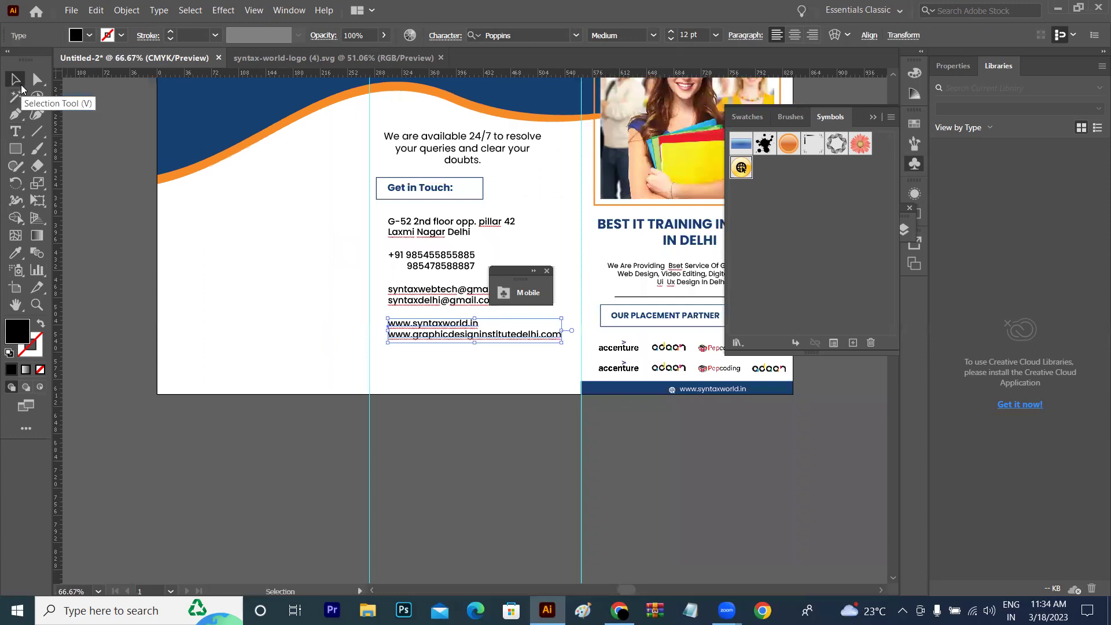
key("ctrl+minus")
key("ctrl+plus")
left_click(438, 387)
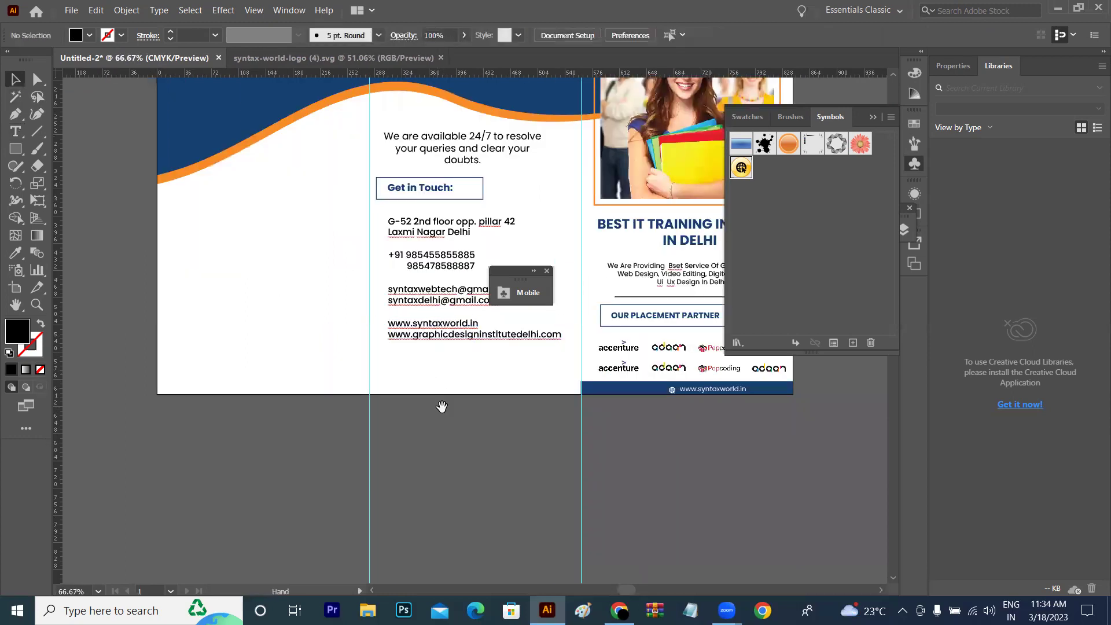
left_click_drag(438, 386, 435, 462)
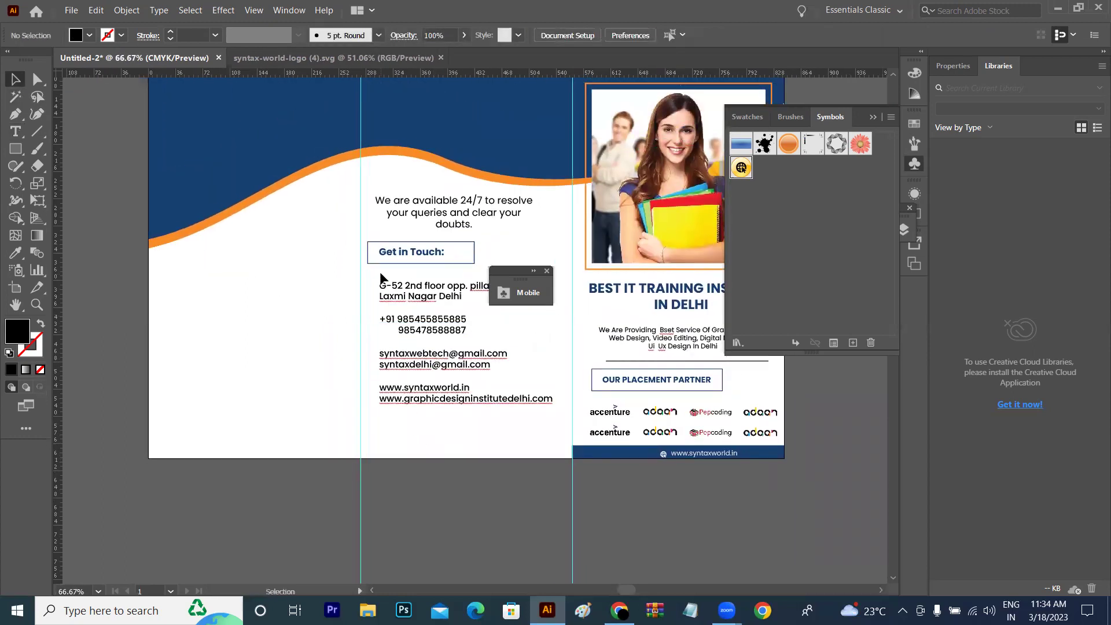
Nudge the contact details block slightly right, then bring the Syntax World contact page forward.
left_click(419, 400)
key("Right")
key("Right")
key("Right")
key("Right")
key("Right")
key("Right")
key("Right")
key("Right")
key("Right")
key("Right")
key("Right")
key("Right")
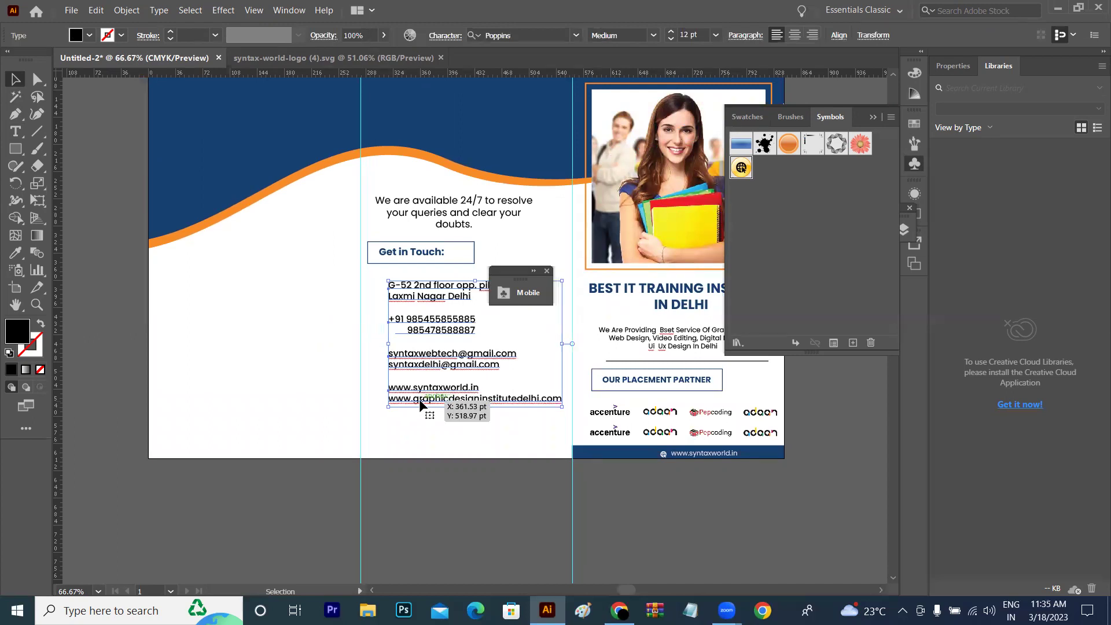
left_click(433, 485)
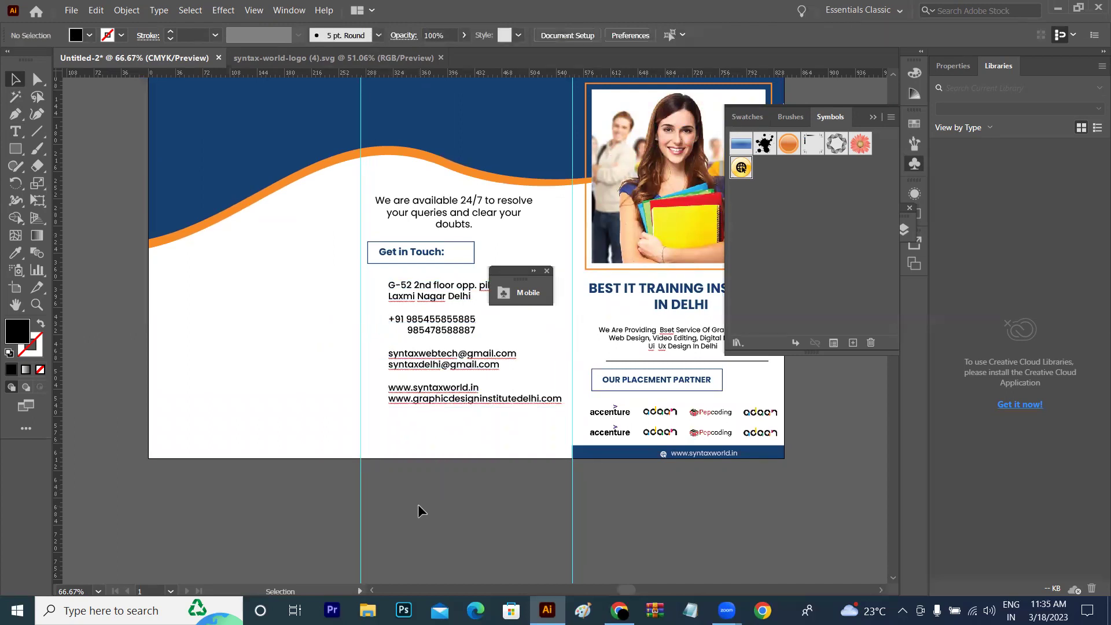
left_click(619, 610)
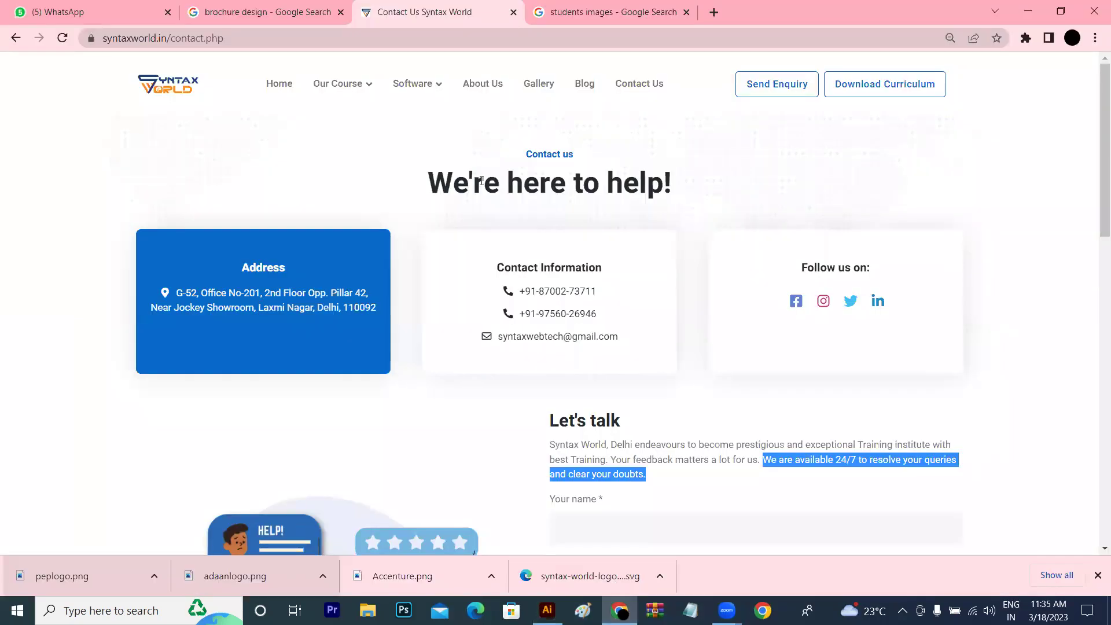
Search Iconfinder for free location icons.
left_click(711, 14)
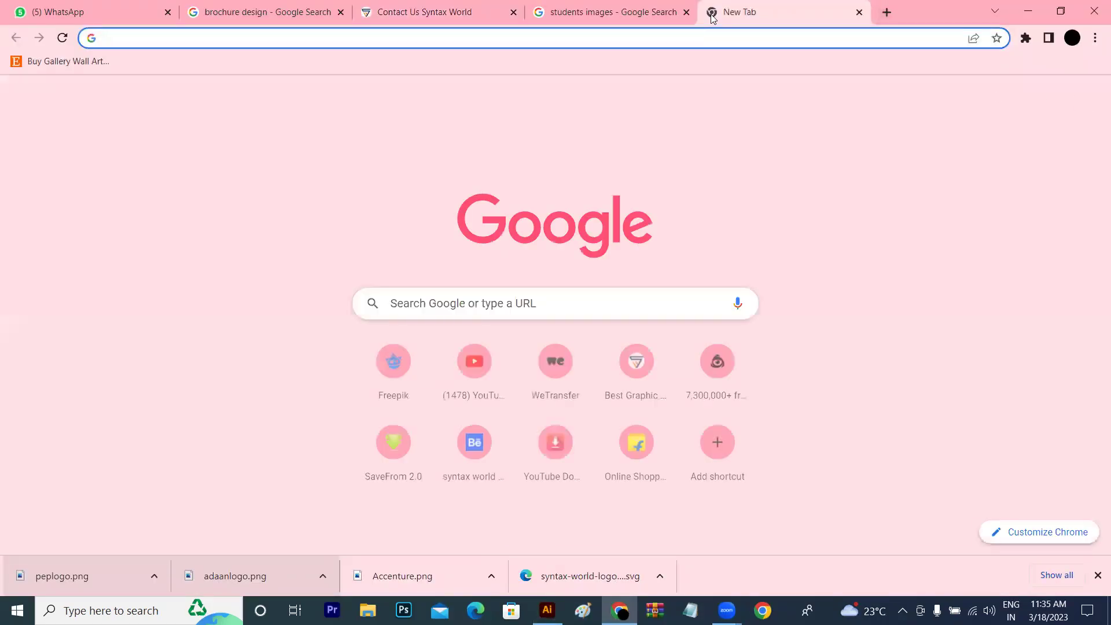
type("iconfinder.com")
key("Return")
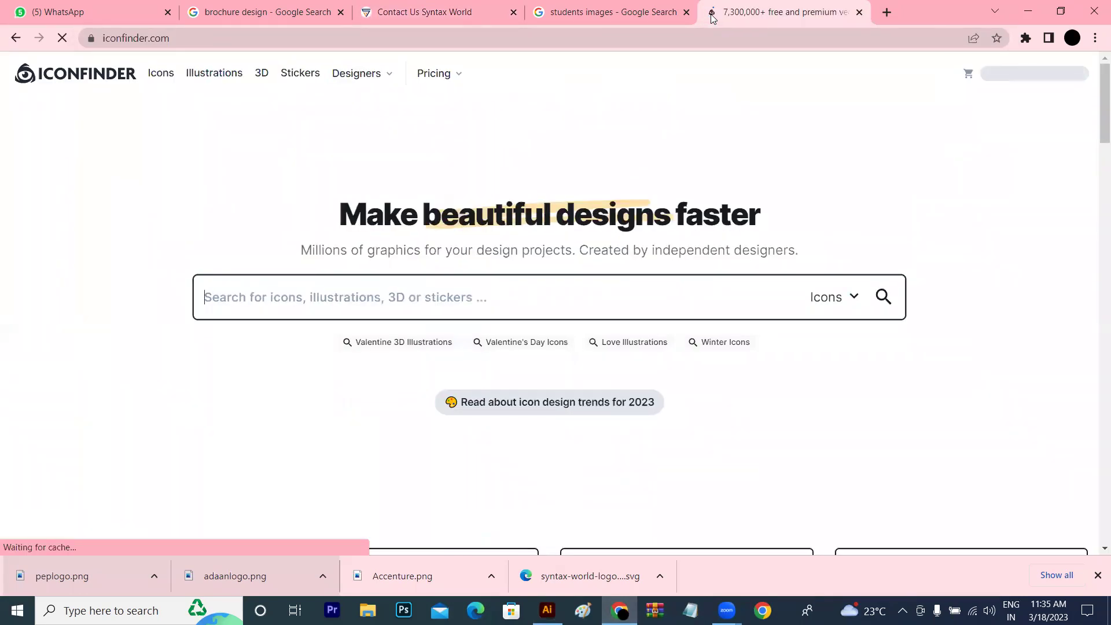
type("location")
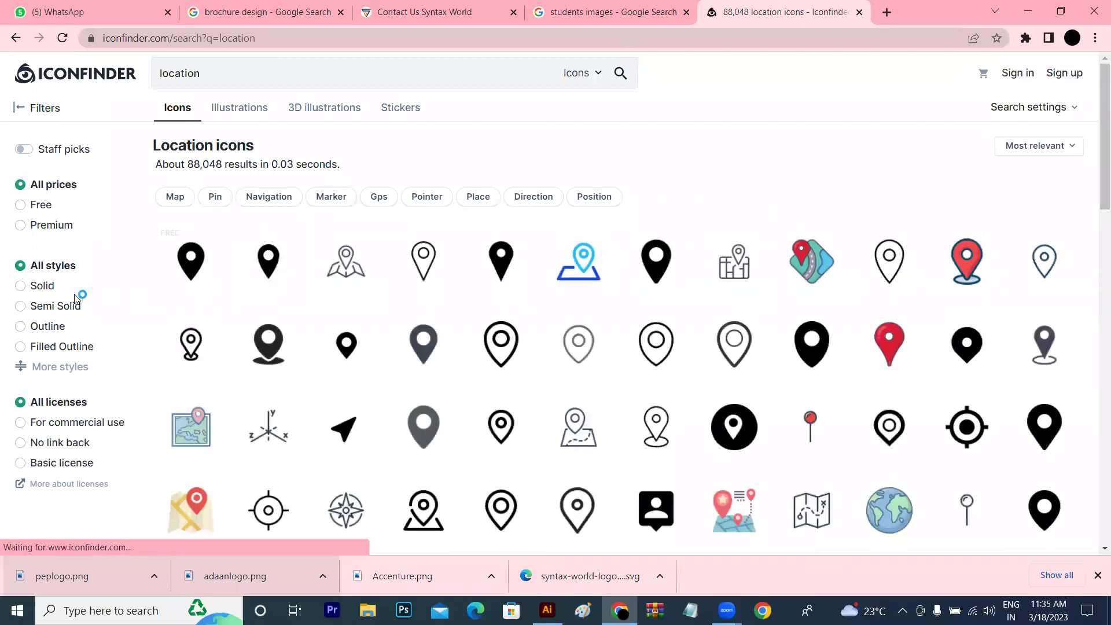
left_click(36, 207)
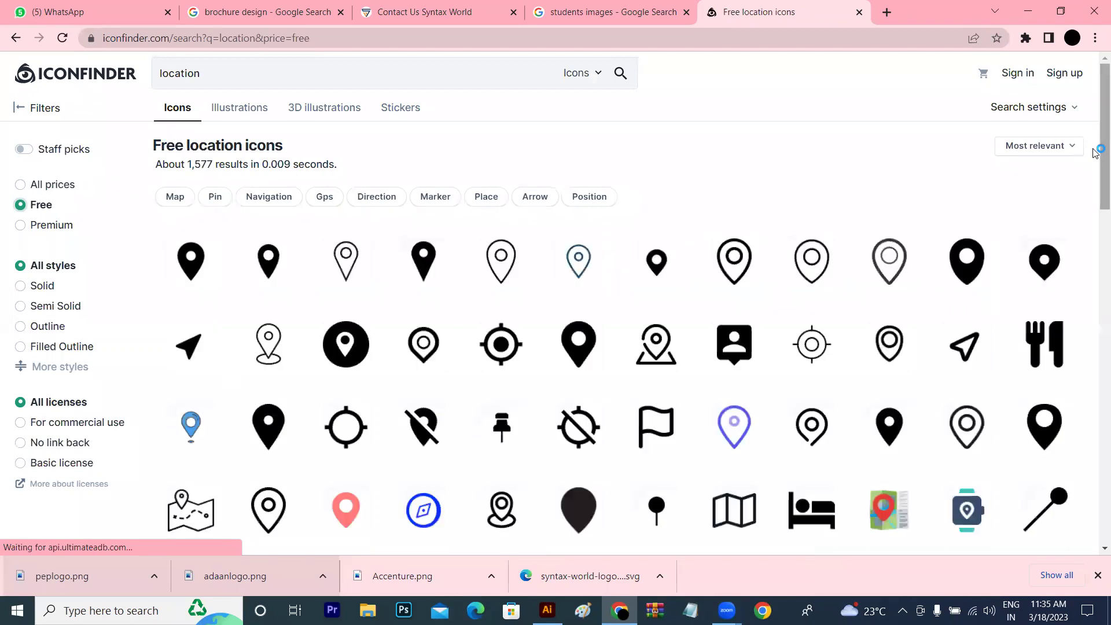
scroll(1096, 152, "down", 1)
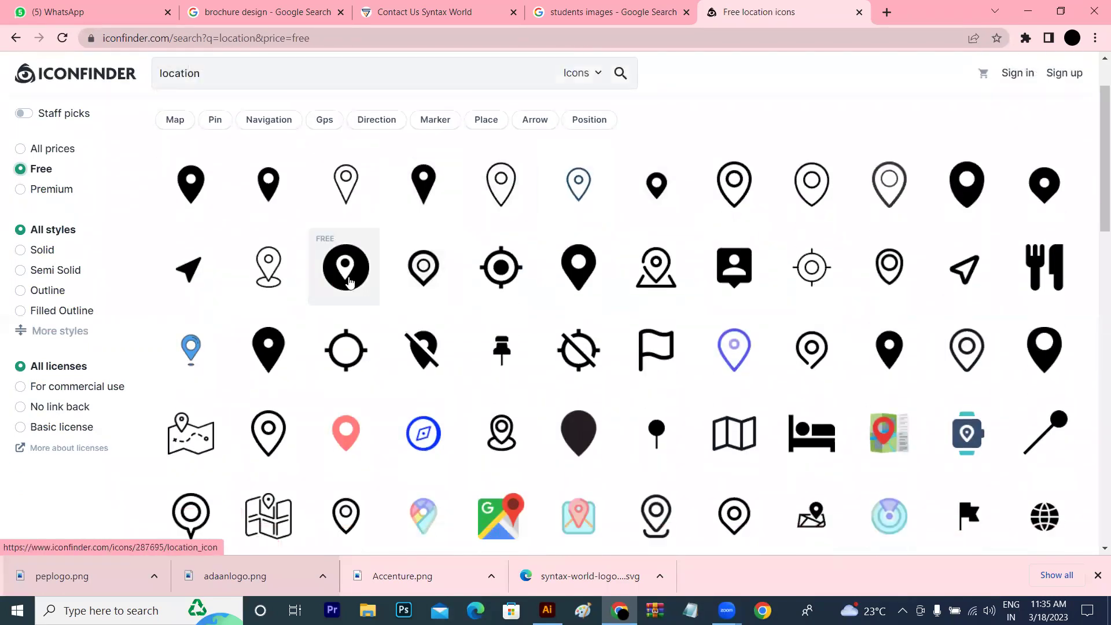
Download the circular location-pin icon as SVG and open it in Illustrator.
left_click(349, 282)
left_click(551, 288)
left_click(602, 338)
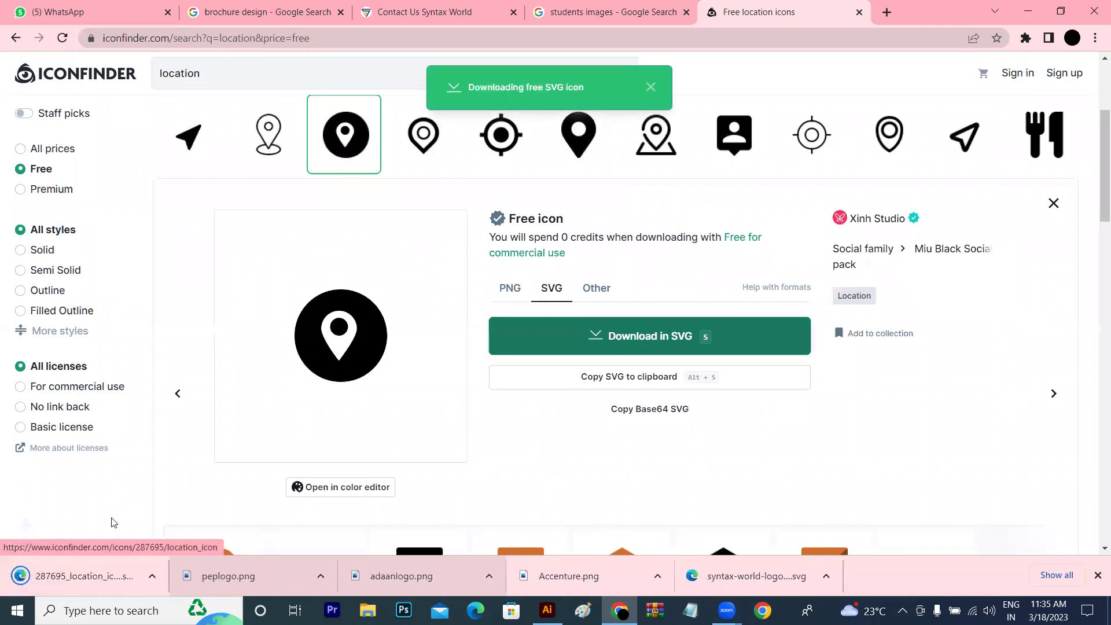
mouse_move(81, 576)
left_mouse_down()
mouse_move(544, 611)
mouse_move(418, 515)
left_mouse_up()
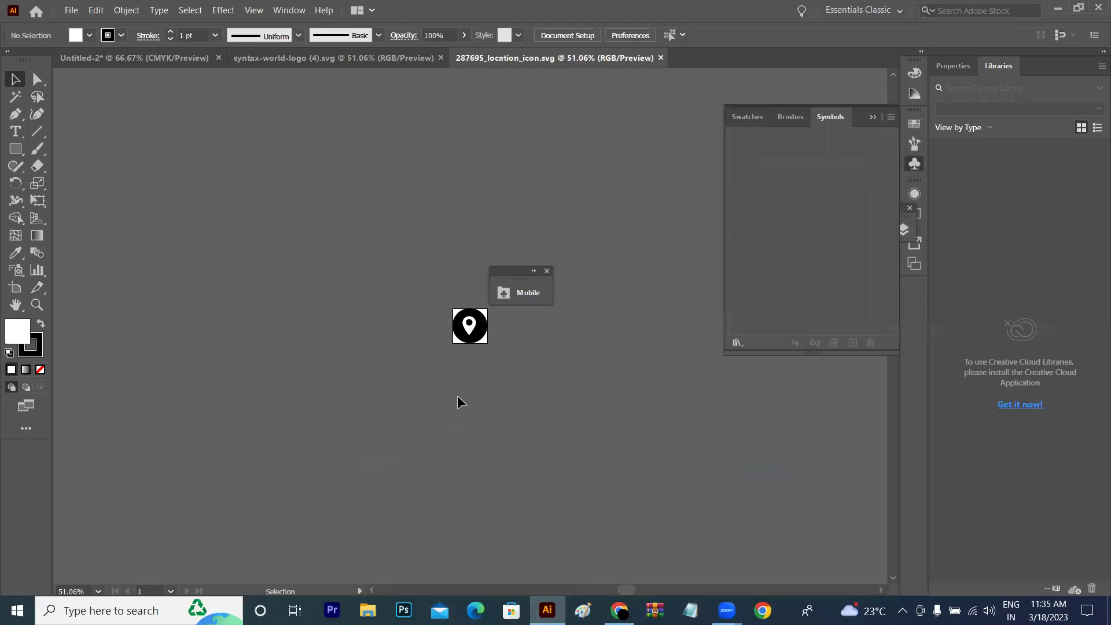
Paste the location-pin icon into the Untitled-2 brochure, shrink it, and place it left of the address.
left_click_drag(471, 339, 300, 263)
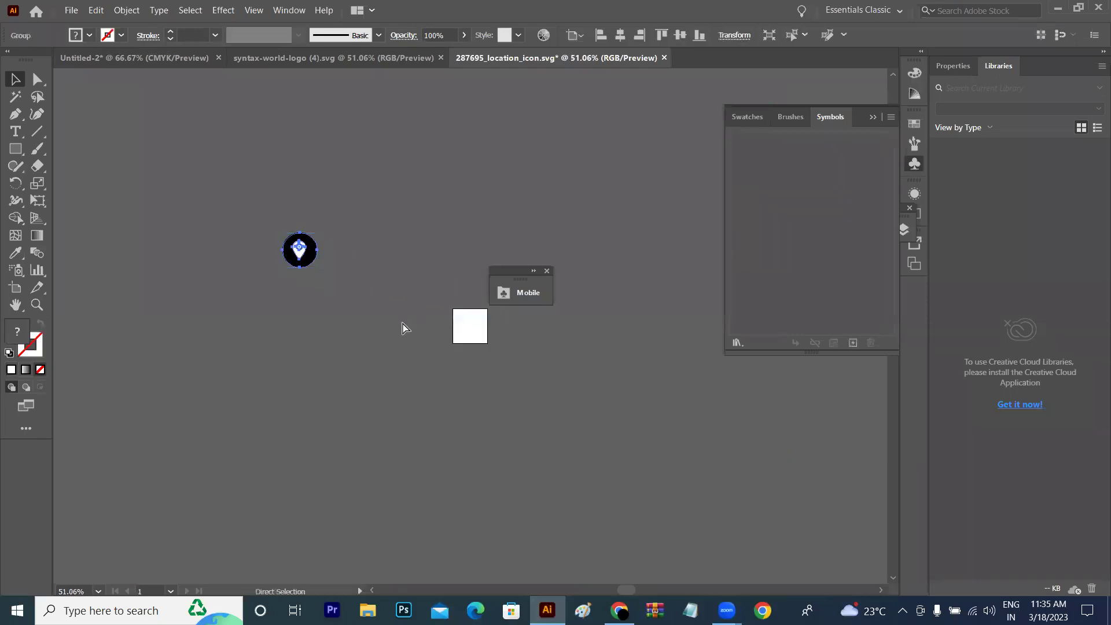
left_click(142, 60)
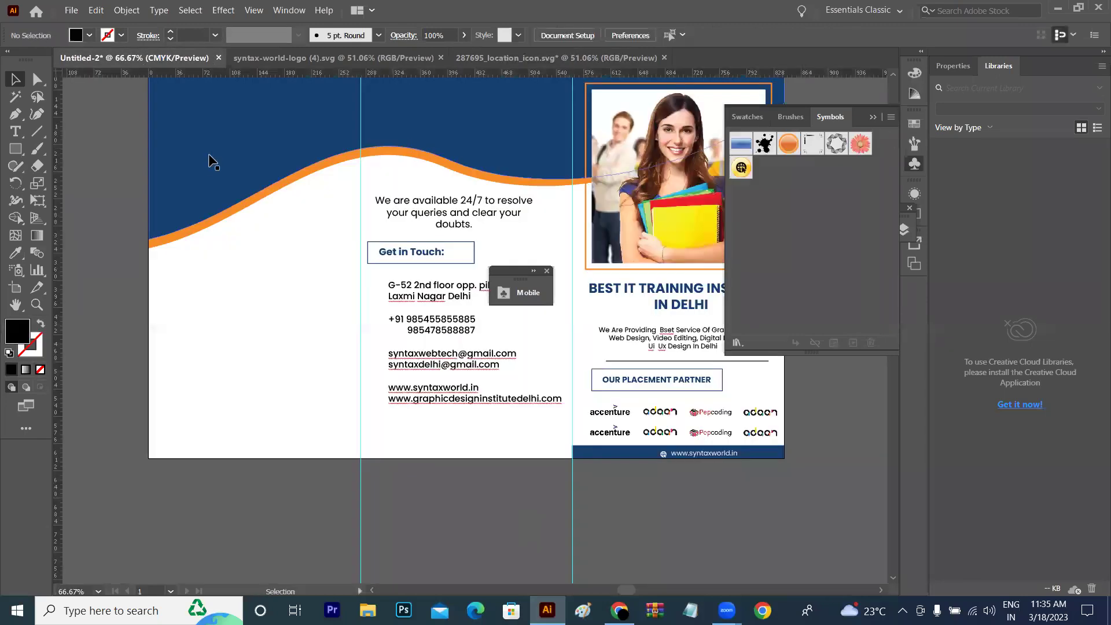
key("ctrl+v")
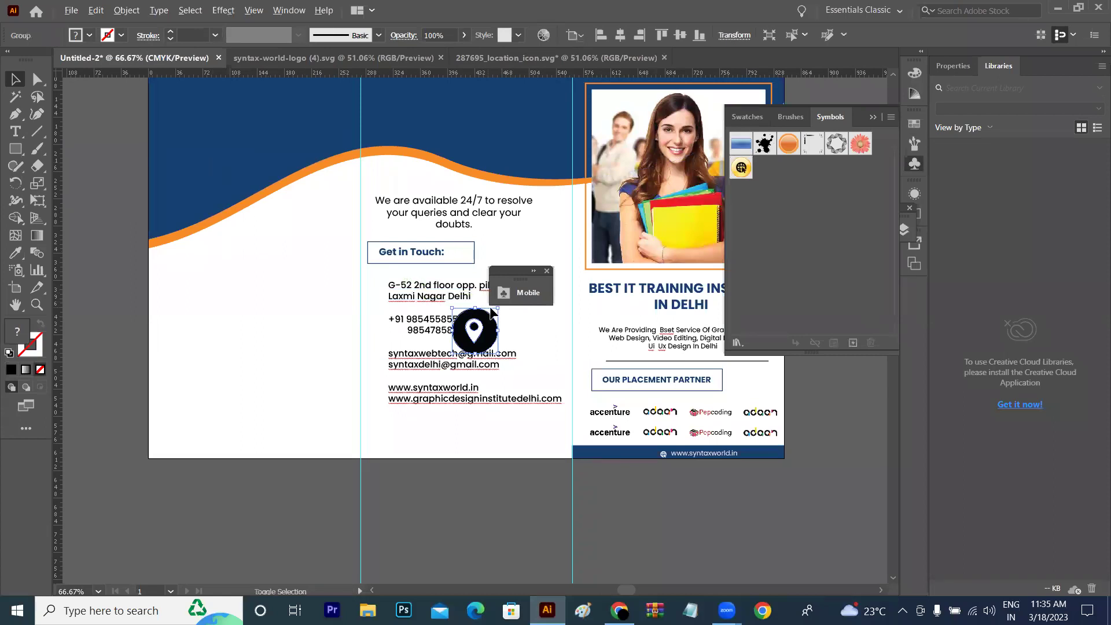
left_click_drag(491, 318, 482, 324)
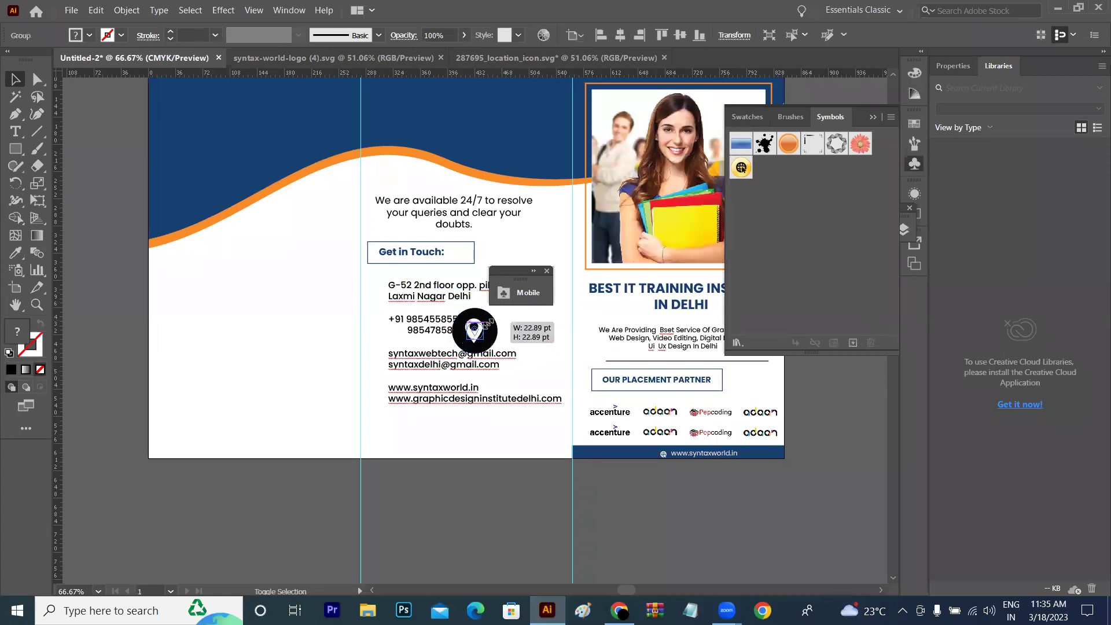
left_click(491, 435)
left_click_drag(483, 331, 378, 289)
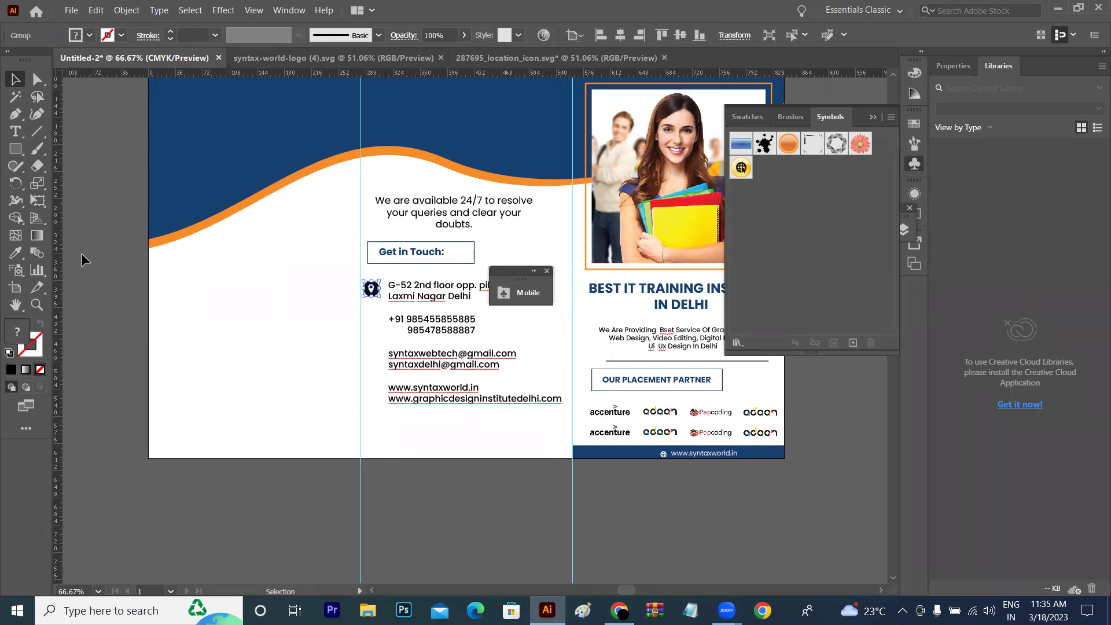
Try recolouring the pin icon dark blue with the Eyedropper in isolation mode, then undo it.
left_click(15, 253)
left_click(247, 155)
left_click(15, 80)
left_click(110, 161)
key("ctrl+z")
key("ctrl+plus")
key("ctrl+plus")
key("ctrl+plus")
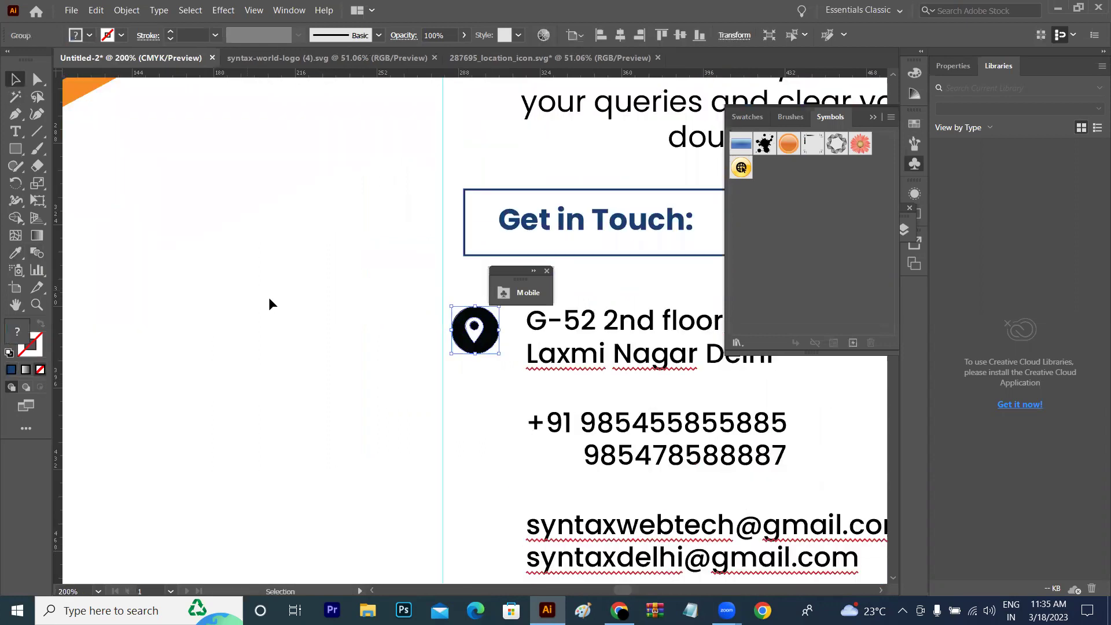
double_click(379, 231)
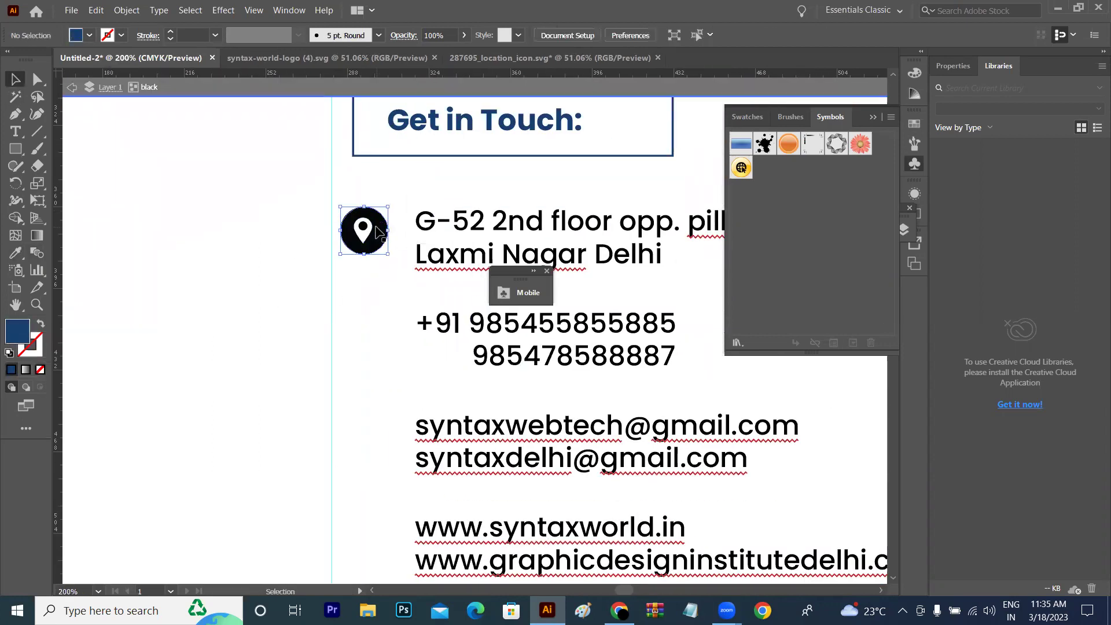
left_click(16, 255)
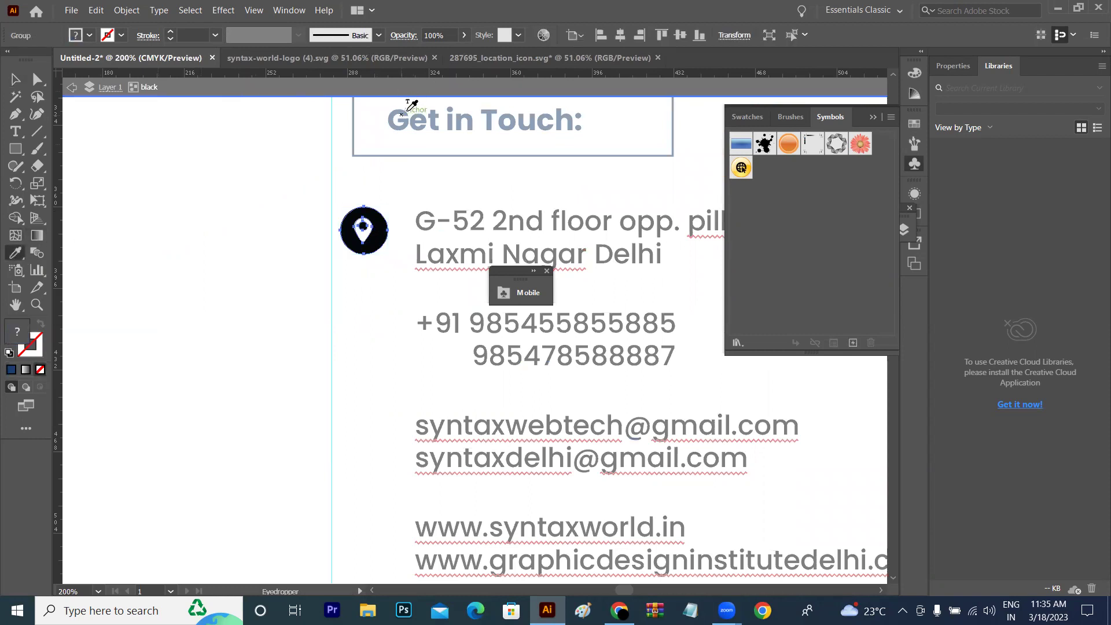
left_click(402, 110)
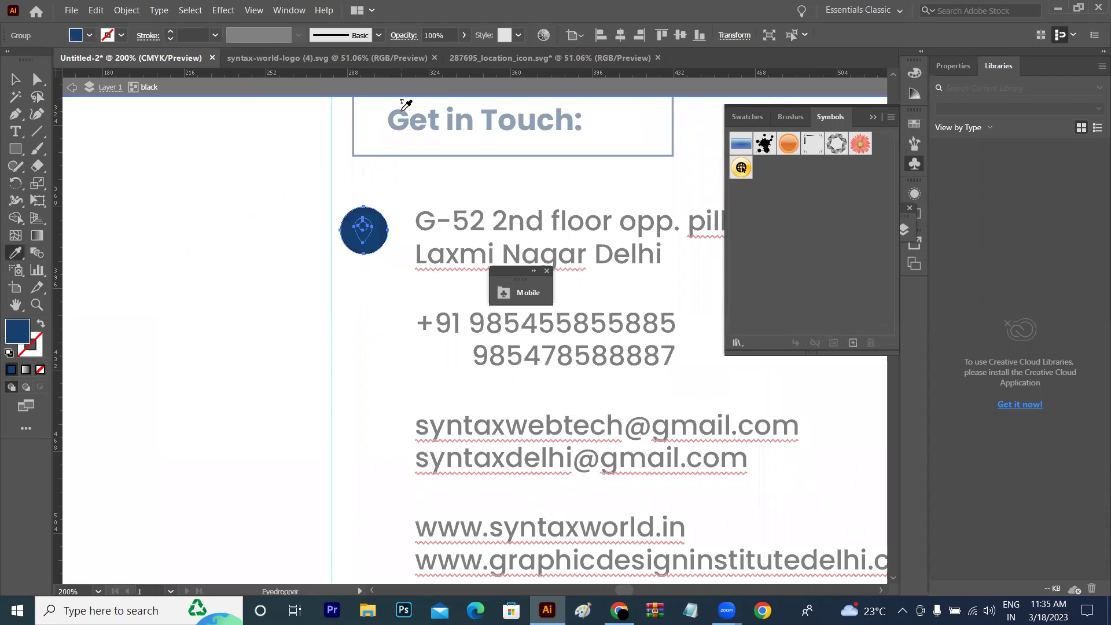
key("ctrl+z")
Ungroup the pin icon and release it into separate circle and pin shapes.
left_click(16, 79)
left_click(218, 168)
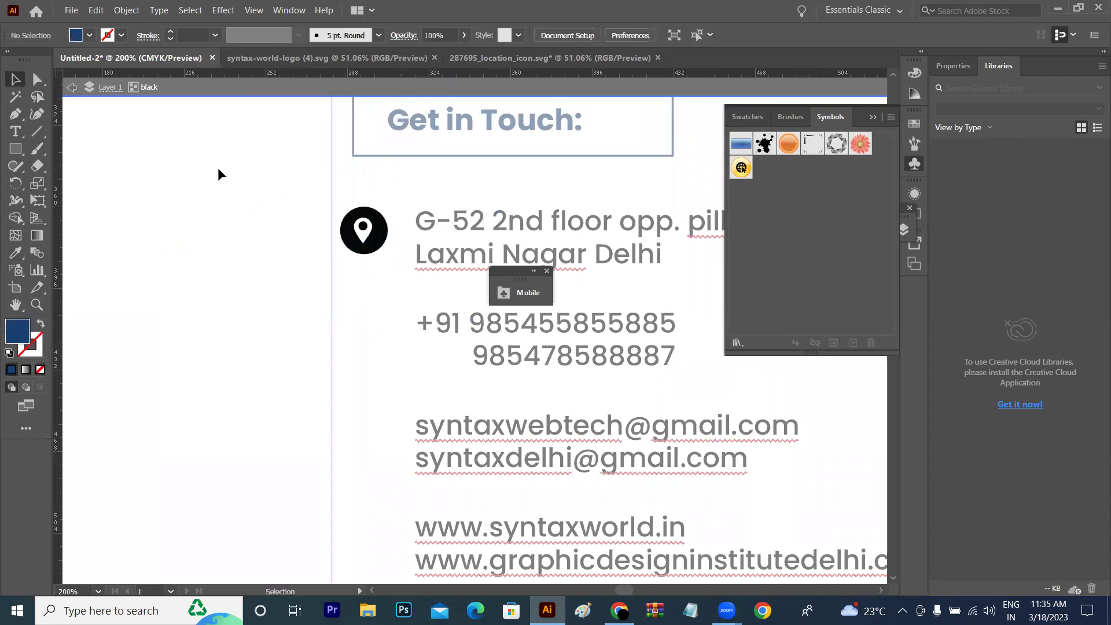
left_click(362, 231)
right_click(364, 235)
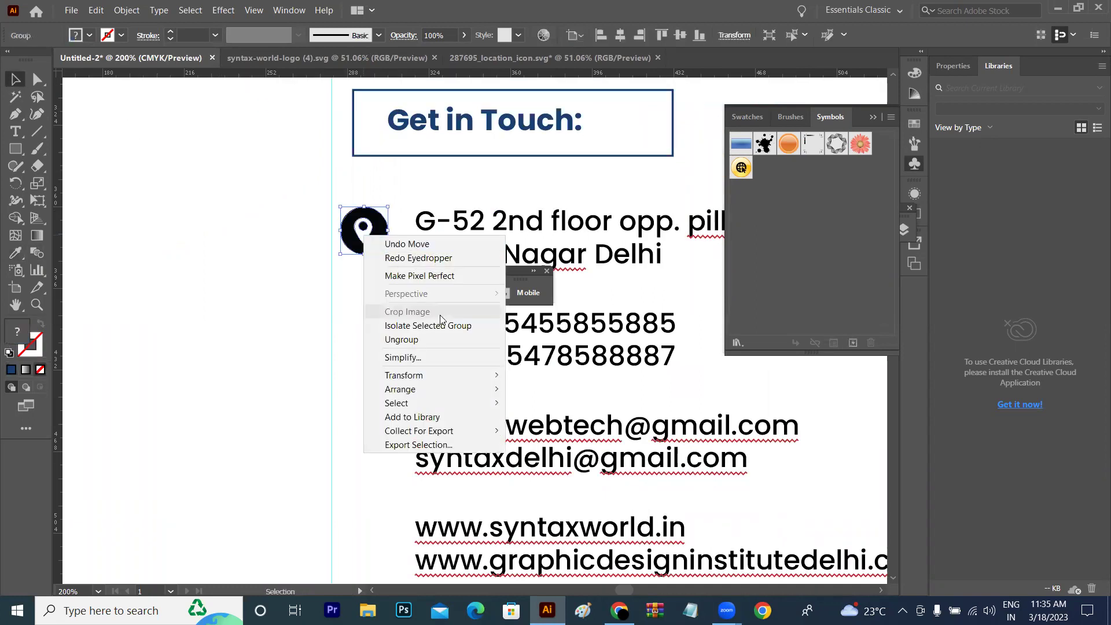
left_click(401, 339)
left_click(218, 238)
left_click_drag(367, 255, 376, 312)
key("ctrl+z")
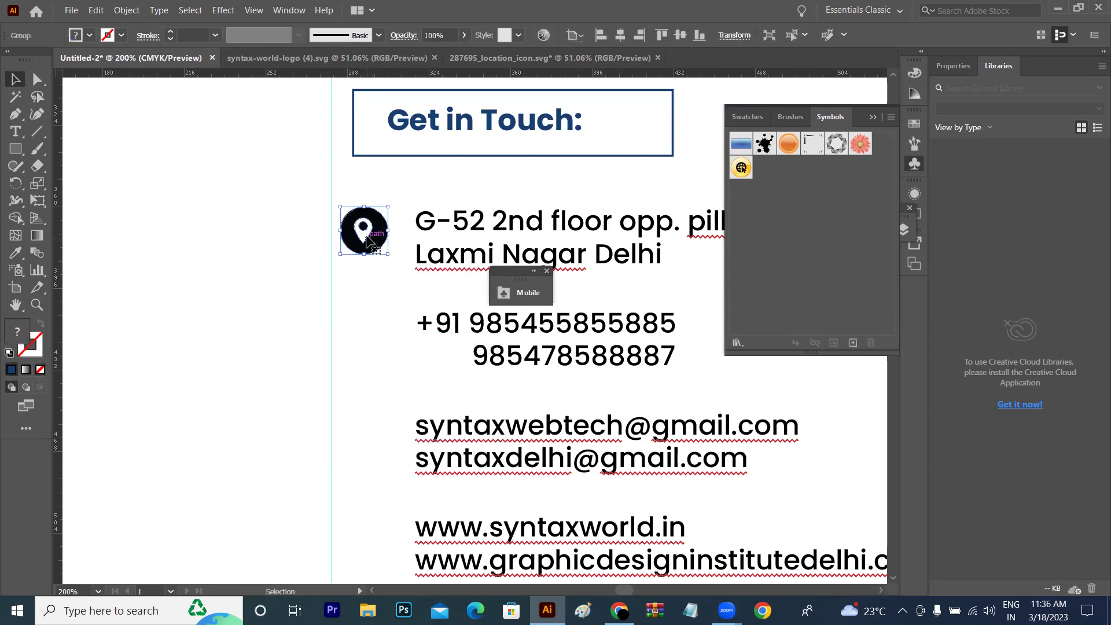
right_click(366, 239)
left_click(440, 340)
left_click(198, 286)
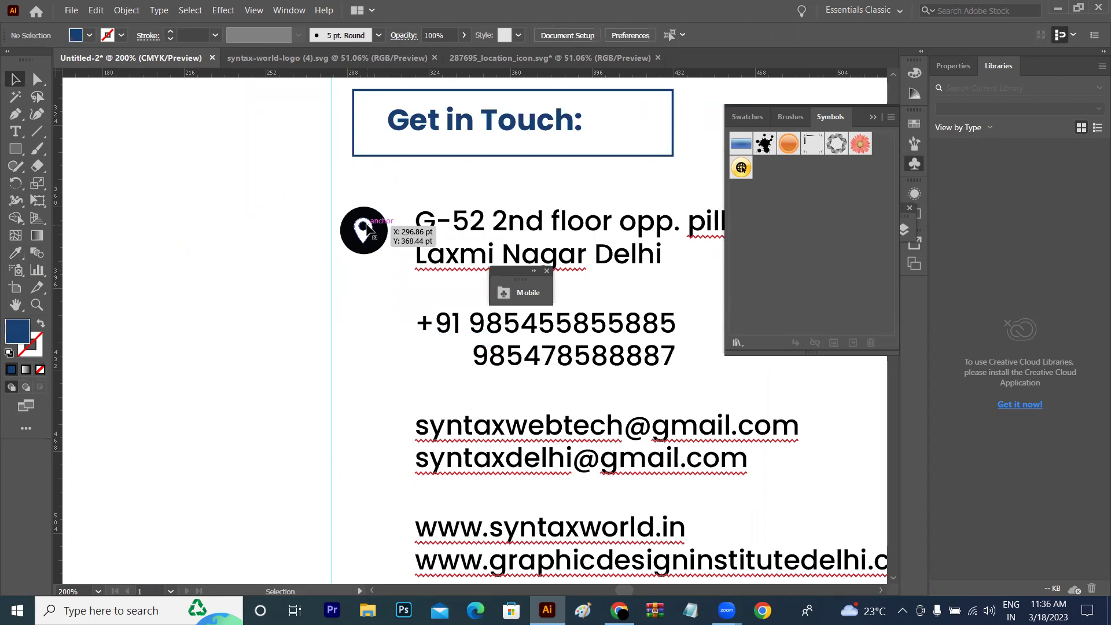
left_click_drag(367, 229, 367, 256)
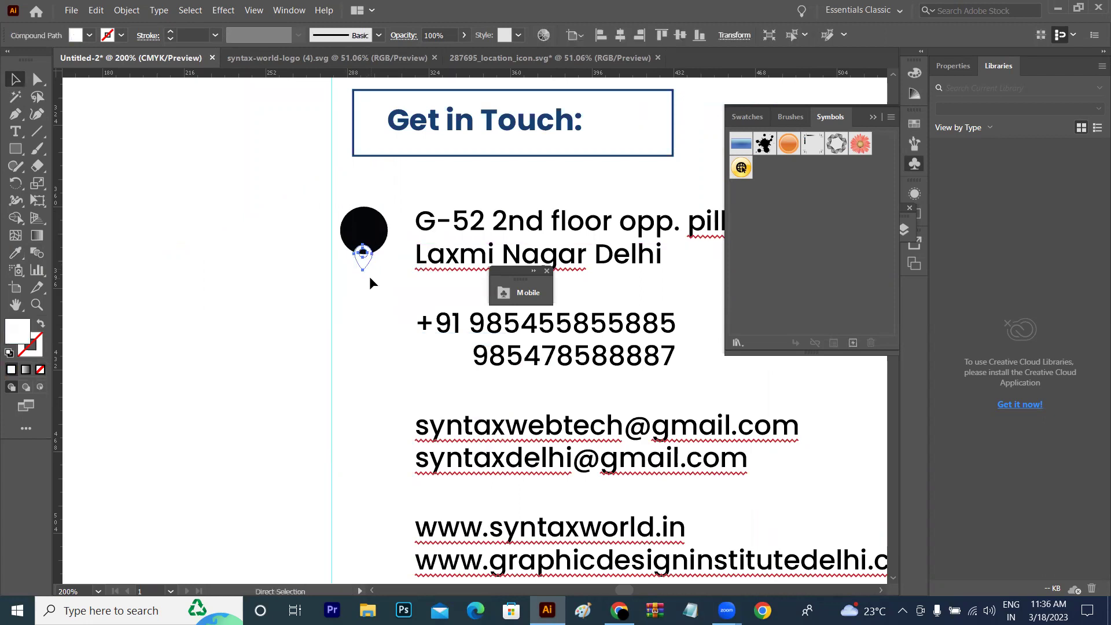
key("ctrl+z")
Eyedropper the Get in Touch heading's dark blue onto the pin's black circle.
left_click(379, 234)
left_click(15, 254)
left_click(459, 174)
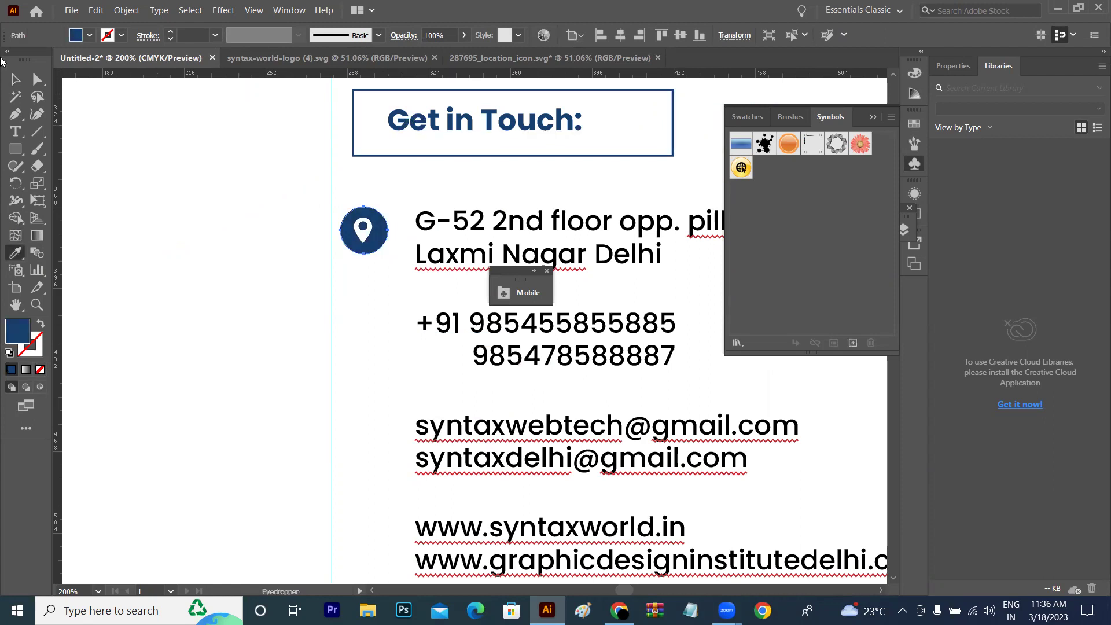
left_click(15, 79)
key("ctrl+minus")
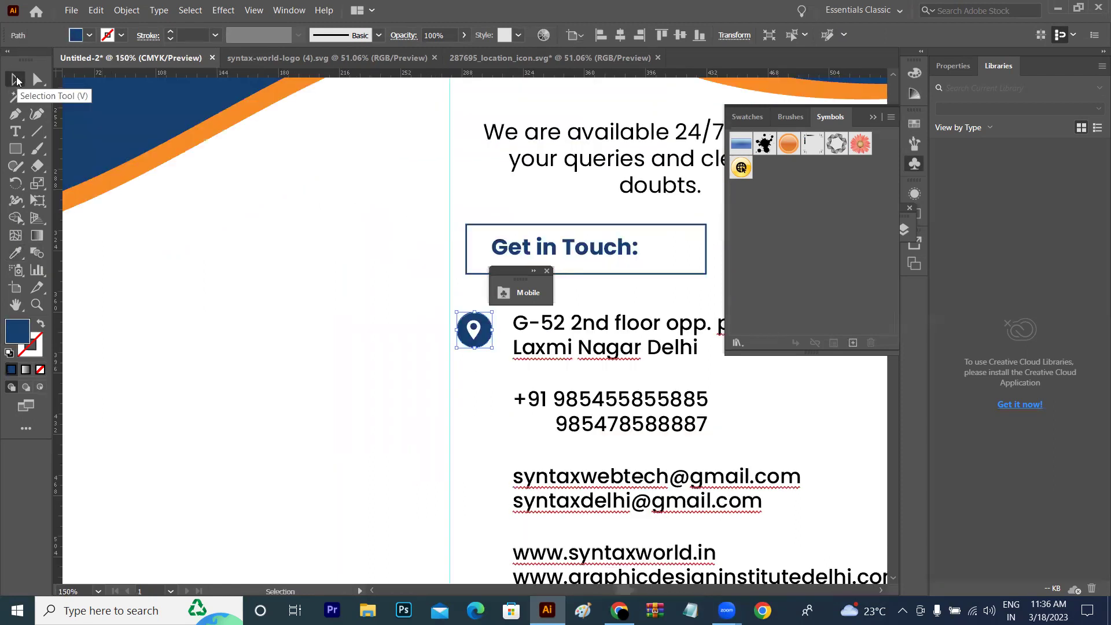
key("ctrl+minus")
key("ctrl+minus")
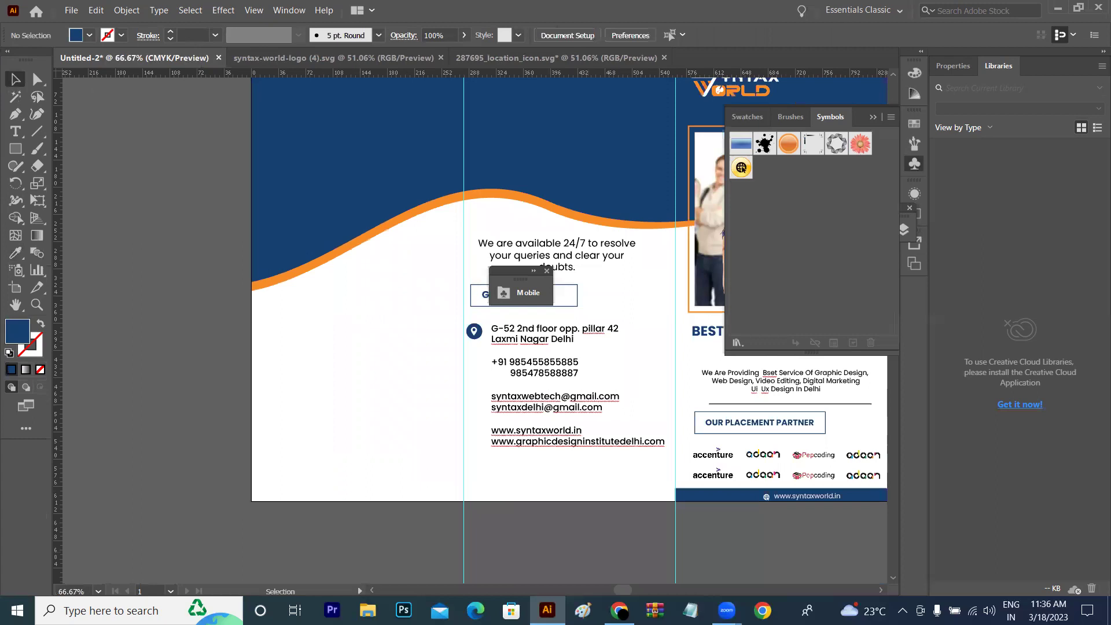
Search Iconfinder for call icons and scroll through the results.
left_click(619, 610)
double_click(218, 77)
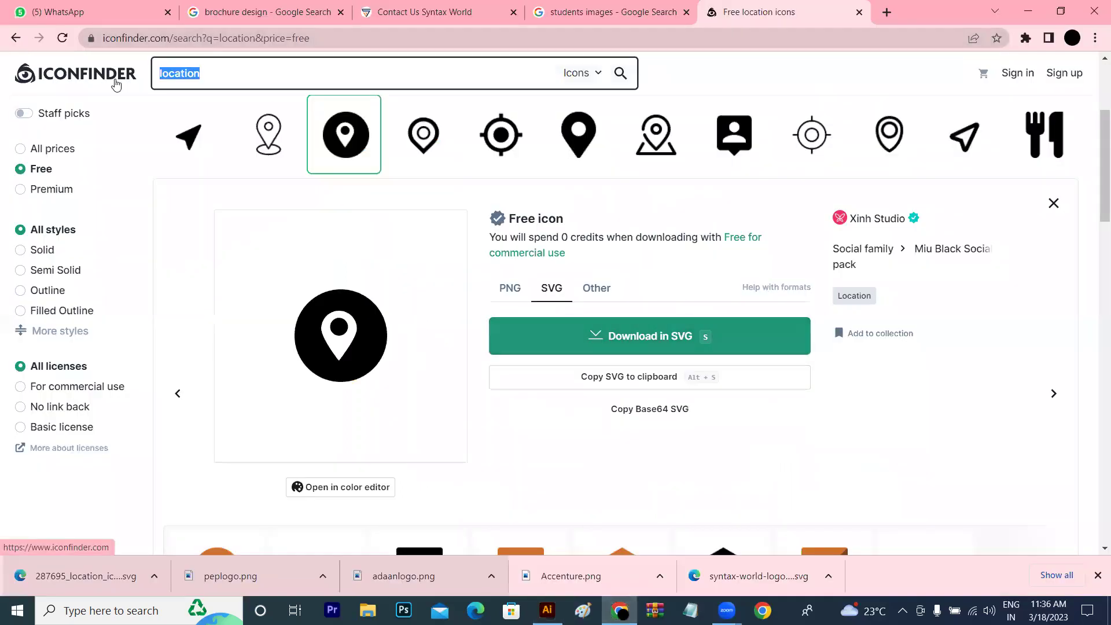
key("BackSpace")
type("a")
key("BackSpace")
type("call")
key("Return")
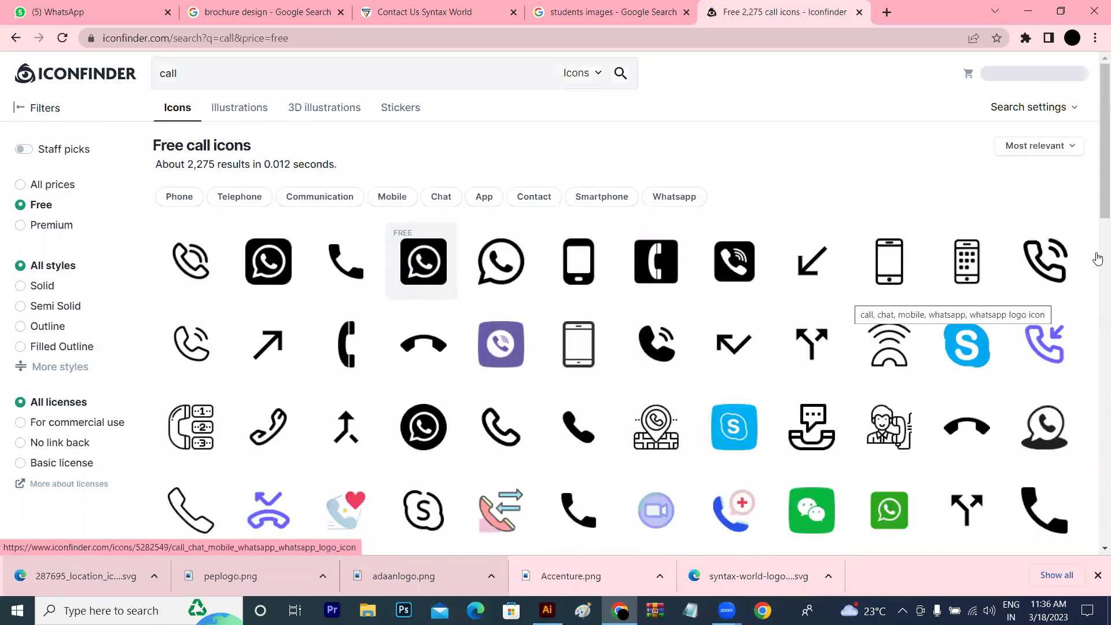
scroll(1095, 272, "down", 3)
scroll(1095, 301, "down", 3)
scroll(1095, 370, "down", 2)
scroll(1094, 457, "down", 3)
scroll(1095, 469, "down", 1)
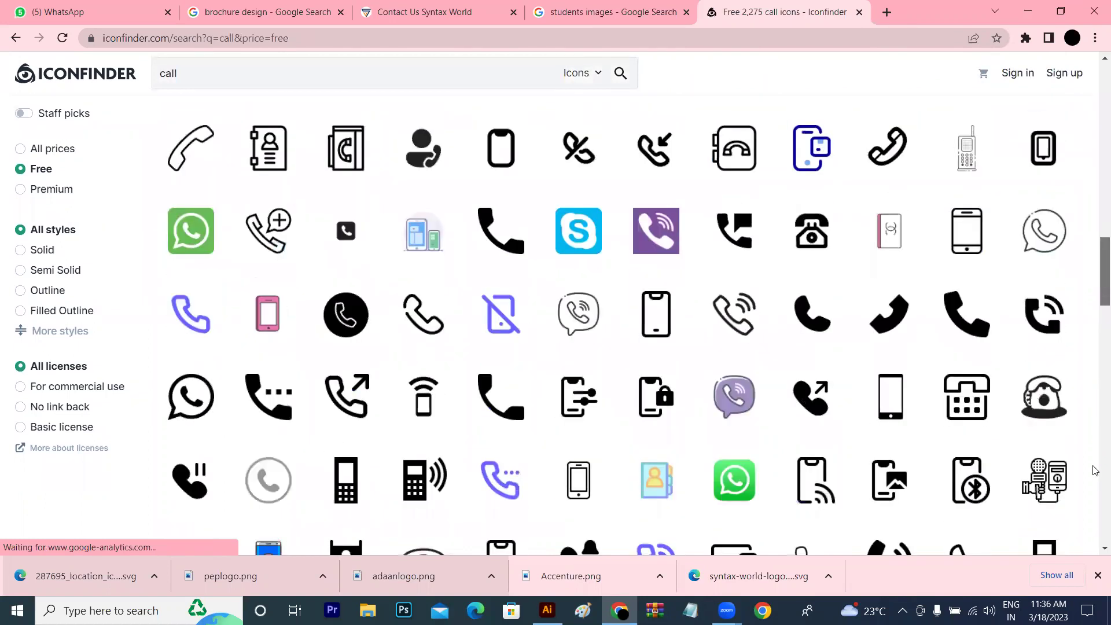
Download the black circular phone icon as SVG and open it in Illustrator.
left_click(347, 319)
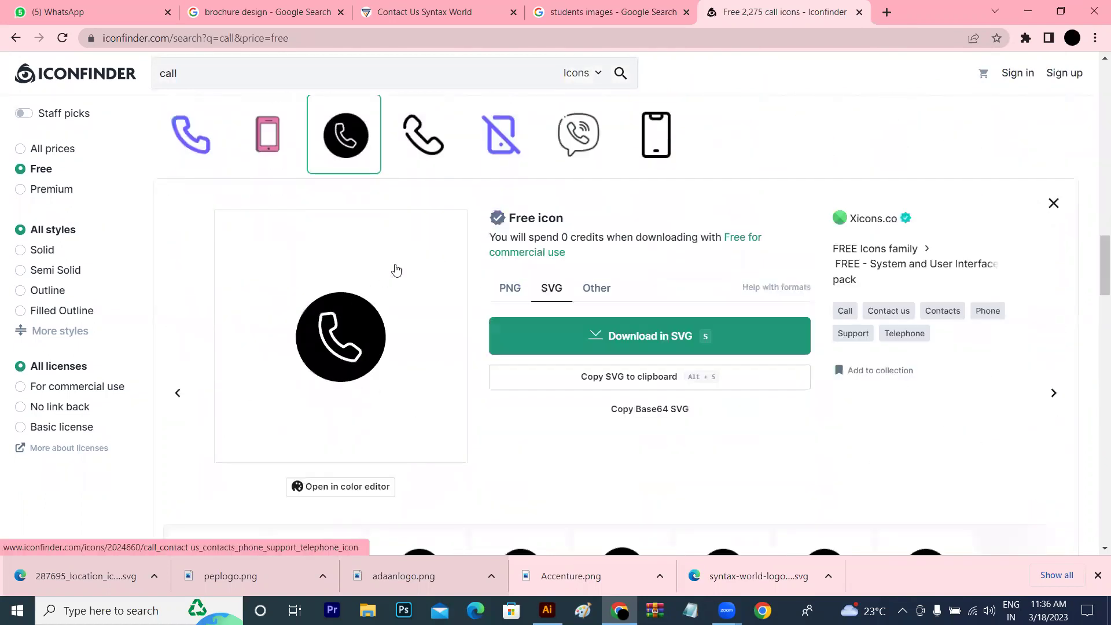
left_click(658, 336)
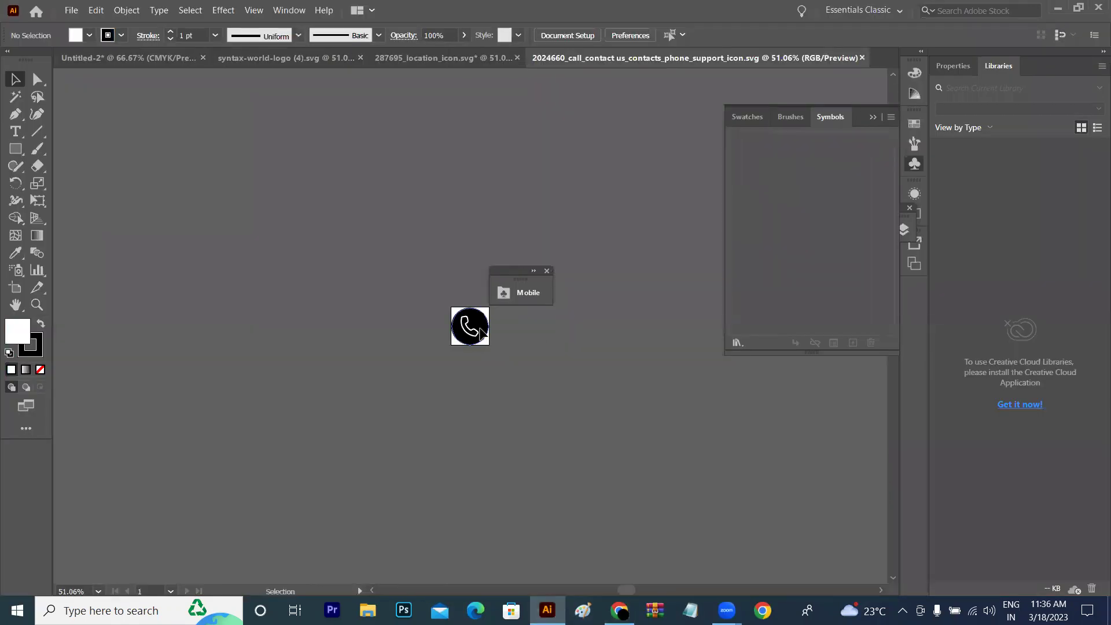
left_click(486, 333)
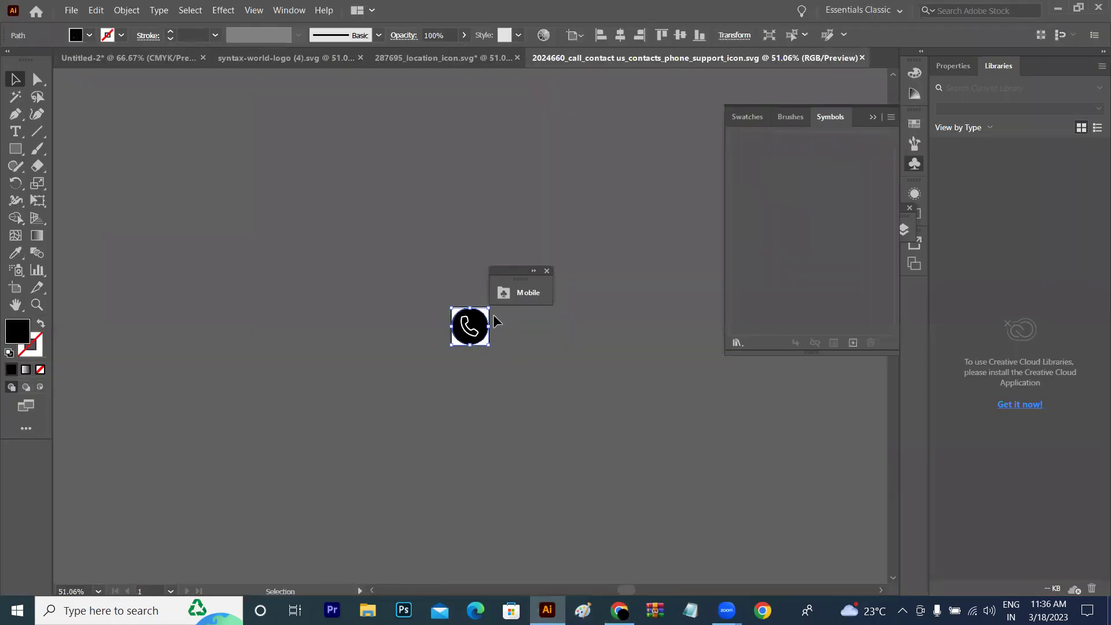
left_click_drag(484, 329, 362, 274)
left_click(428, 272)
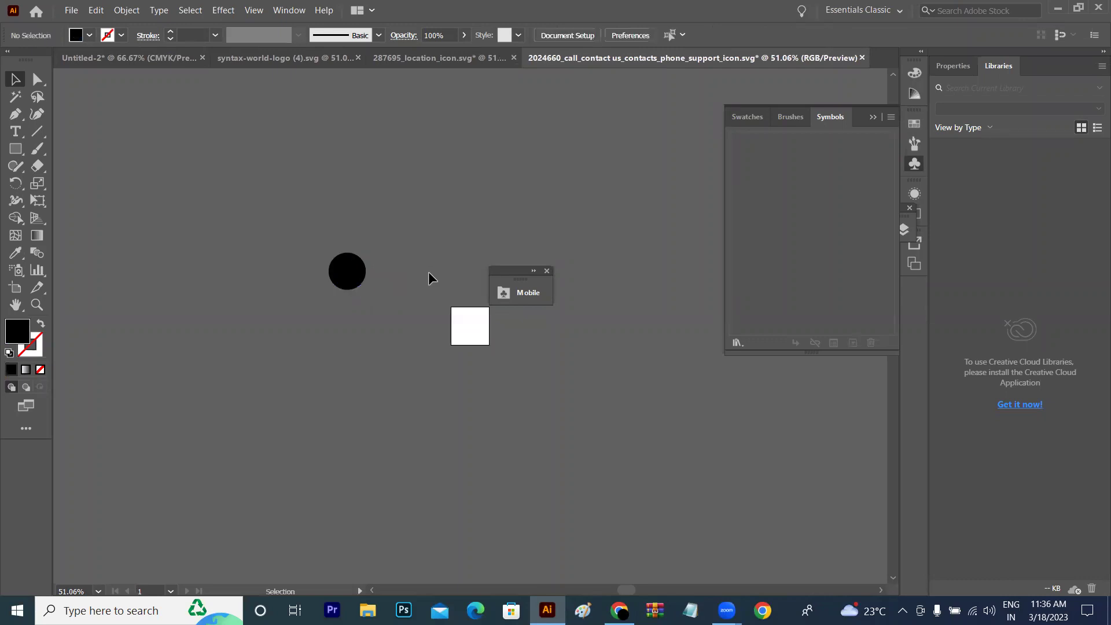
key("ctrl+z")
Copy the phone icon's paths and paste them into the Untitled-2 brochure.
left_click_drag(429, 265, 487, 374)
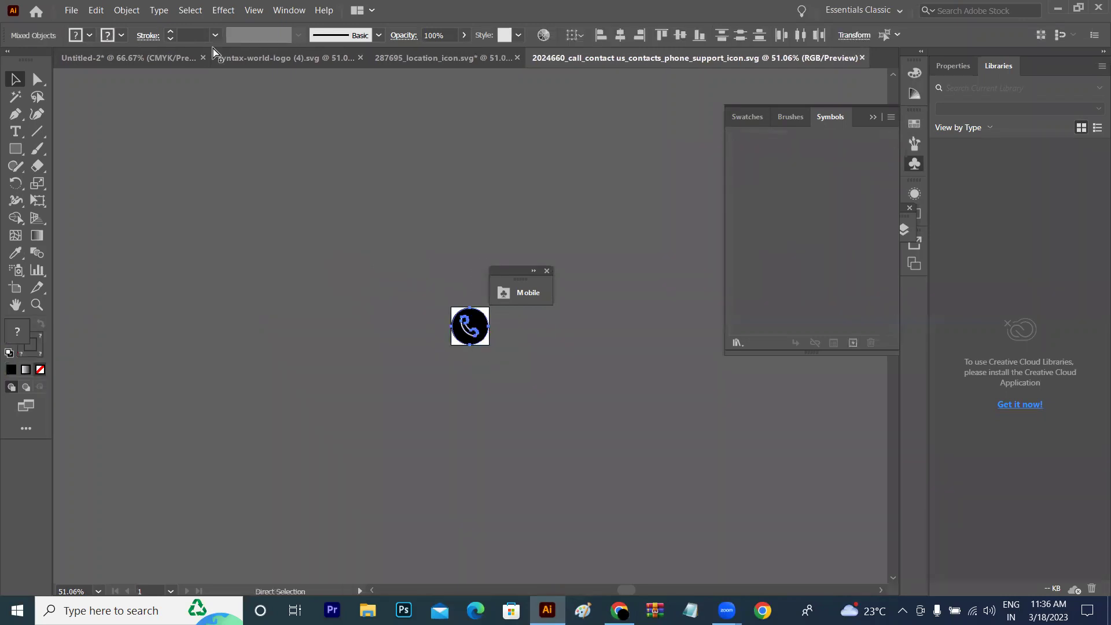
key("ctrl+Tab")
key("ctrl+v")
mouse_move(489, 307)
left_mouse_down()
mouse_move(499, 307)
mouse_move(494, 319)
left_mouse_up()
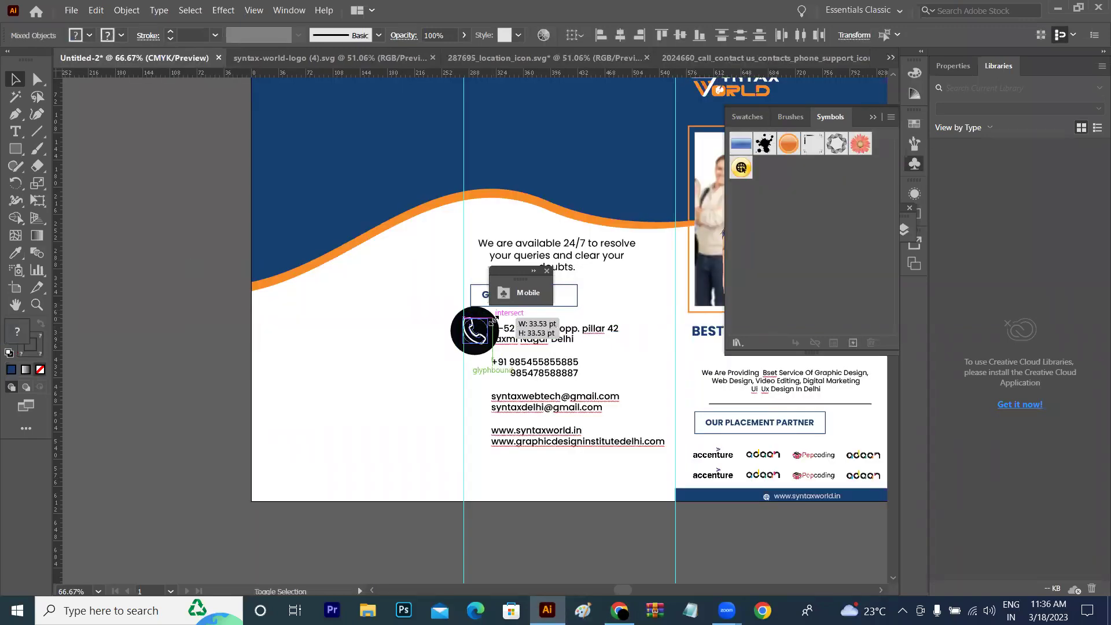
Move the phone icon beside the phone numbers and shrink it to about the pin's size.
key("ctrl+equal")
key("ctrl+equal")
key("ctrl+equal")
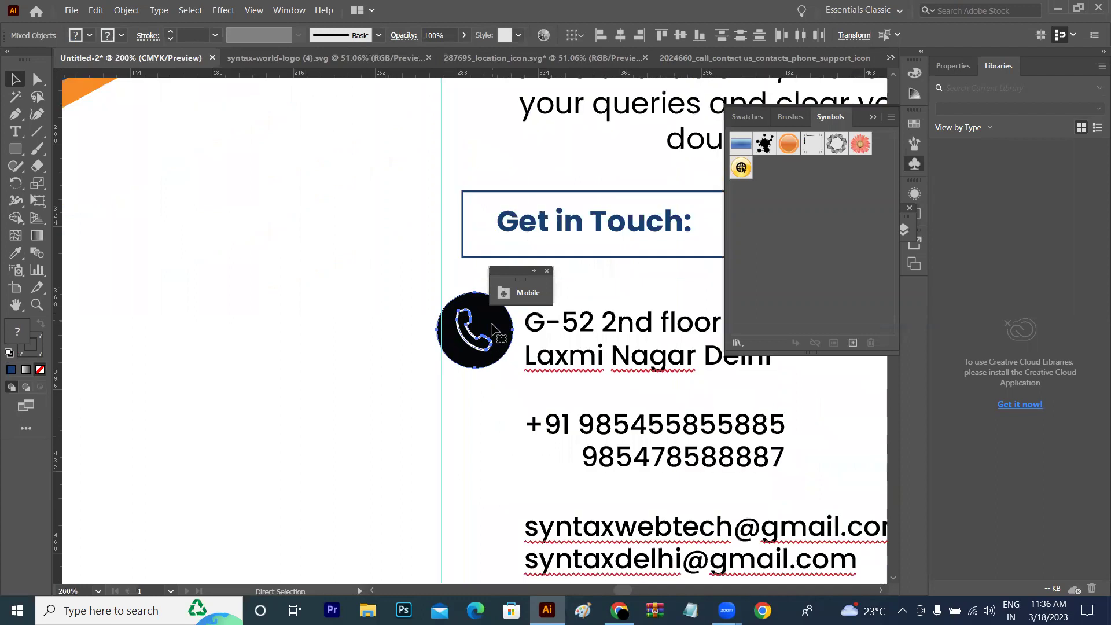
left_click_drag(428, 247, 254, 64)
left_click_drag(330, 156, 332, 252)
mouse_move(342, 208)
left_mouse_down()
mouse_move(314, 261)
mouse_move(319, 233)
left_mouse_up()
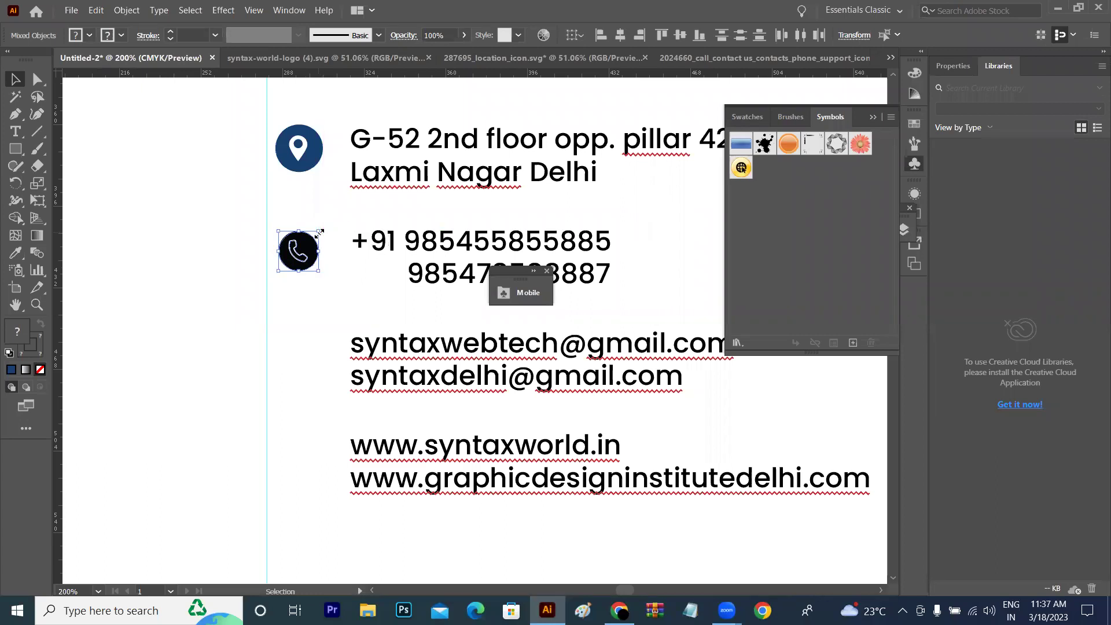
key("ctrl+plus")
scroll(402, 252, "right", 3)
scroll(262, 322, "right", 3)
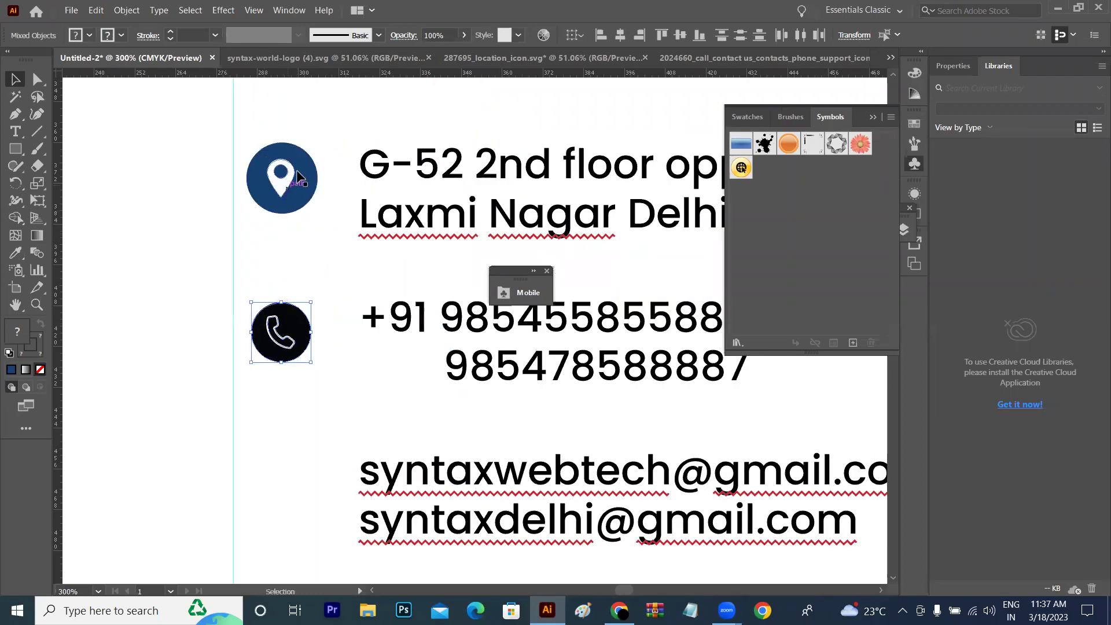
left_click_drag(318, 130, 255, 228)
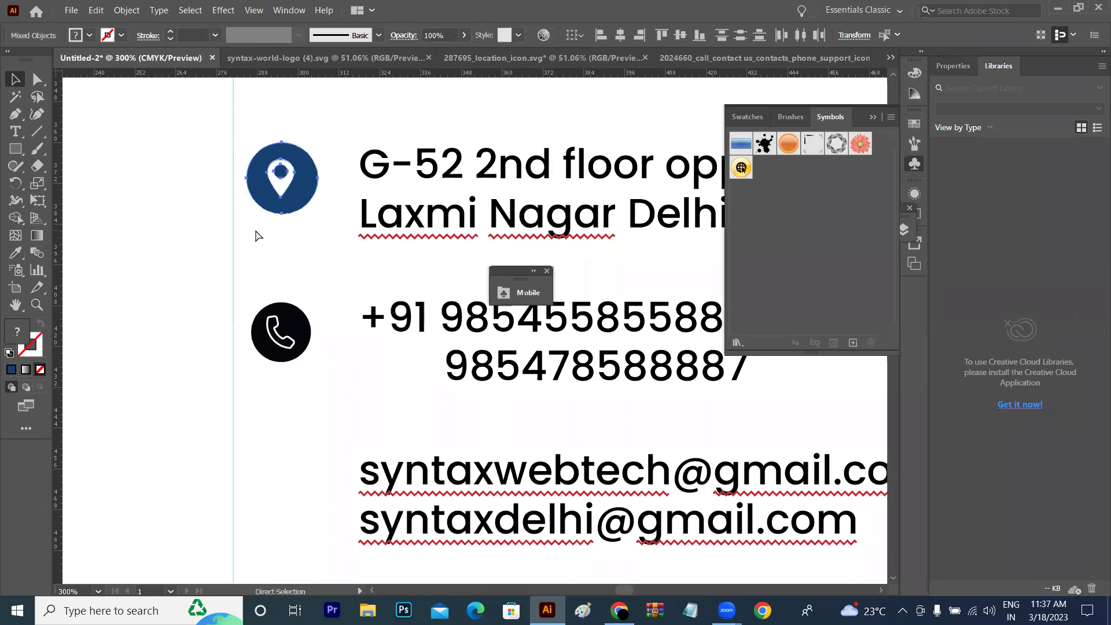
Set the phone icon's width to 20.8936 pt to match the location icon.
left_click(734, 36)
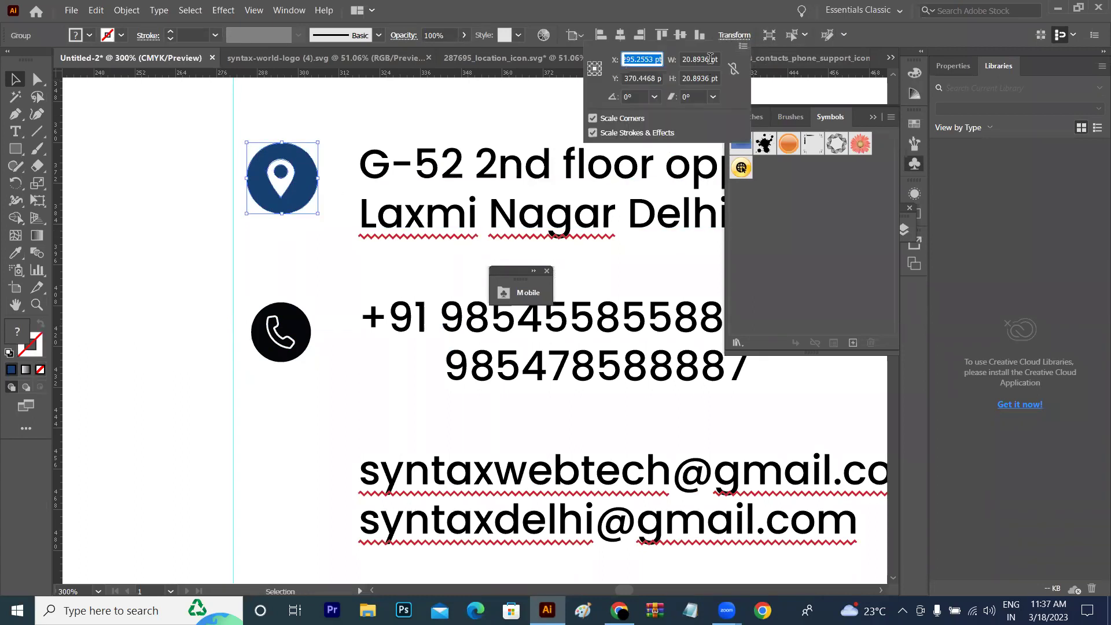
left_click(711, 58)
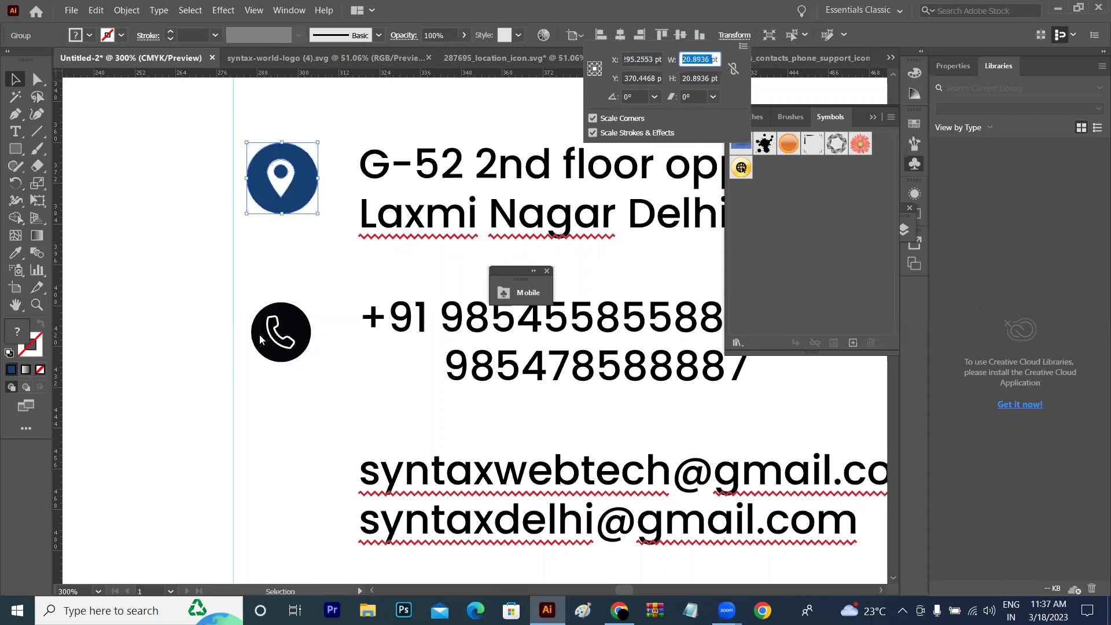
left_click(274, 358)
left_click(279, 332)
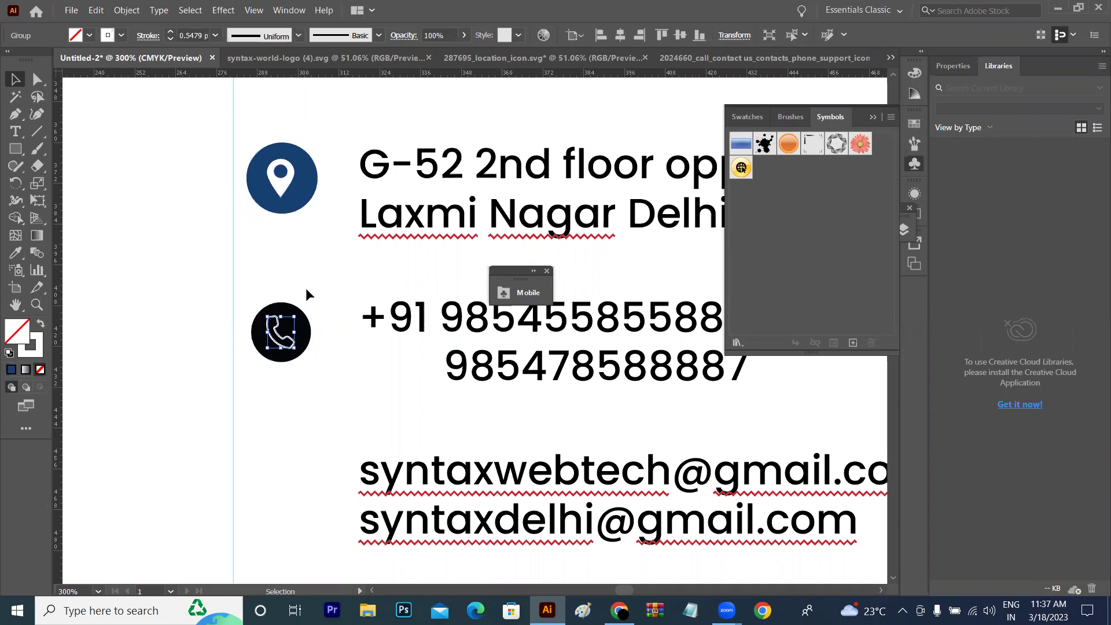
left_click(261, 375)
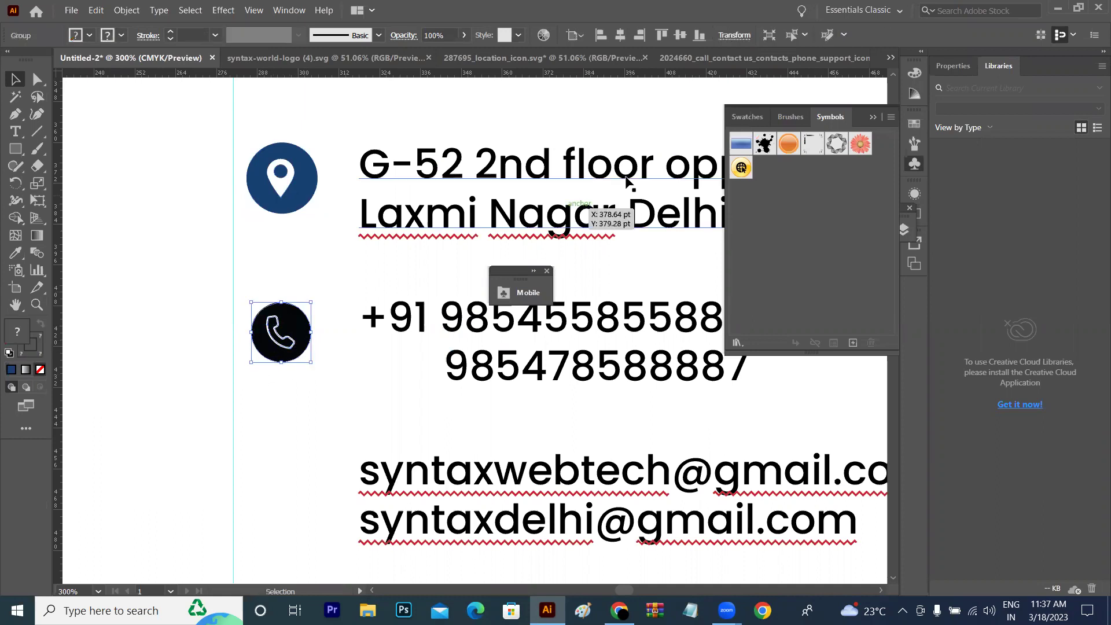
left_click(743, 36)
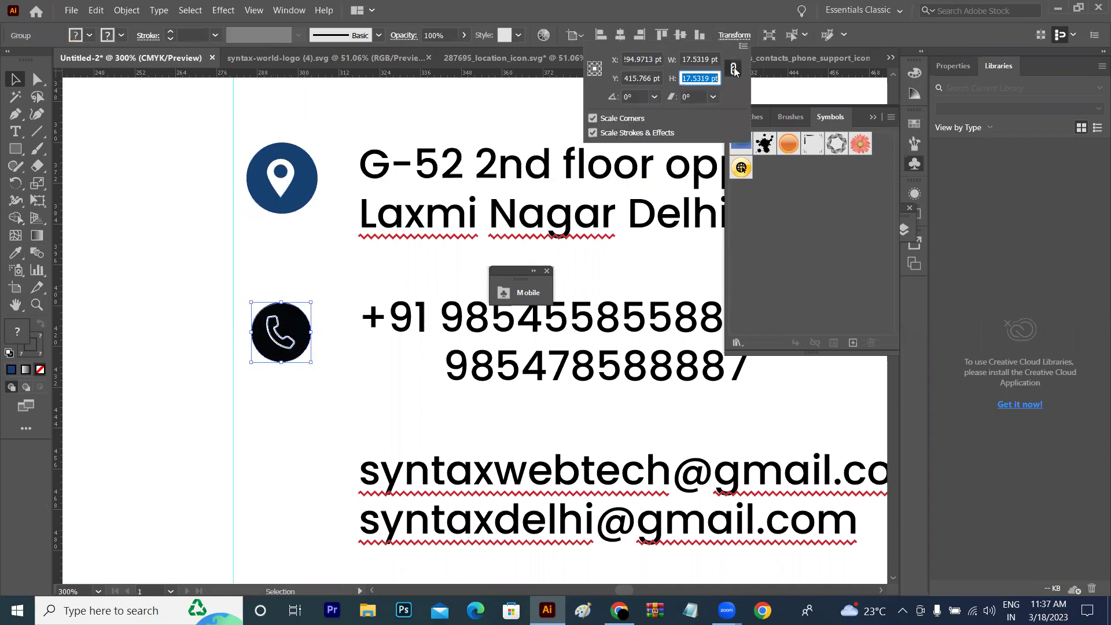
left_click(711, 59)
type("20.8936")
key("Return")
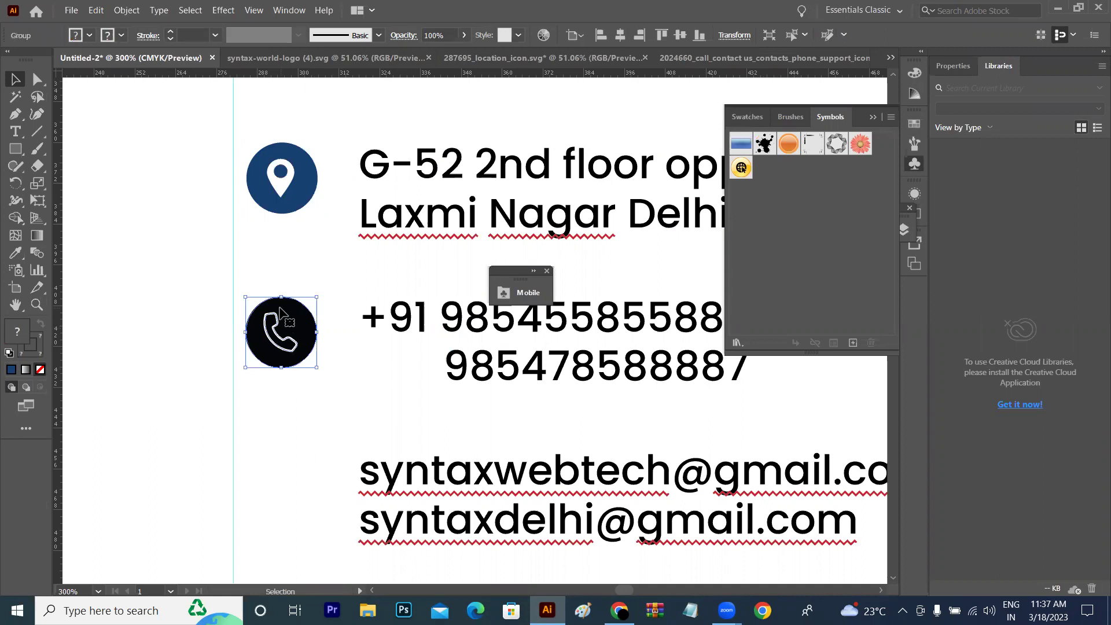
Fill the phone icon's circle with the location icon's dark blue using the Eyedropper.
double_click(279, 313)
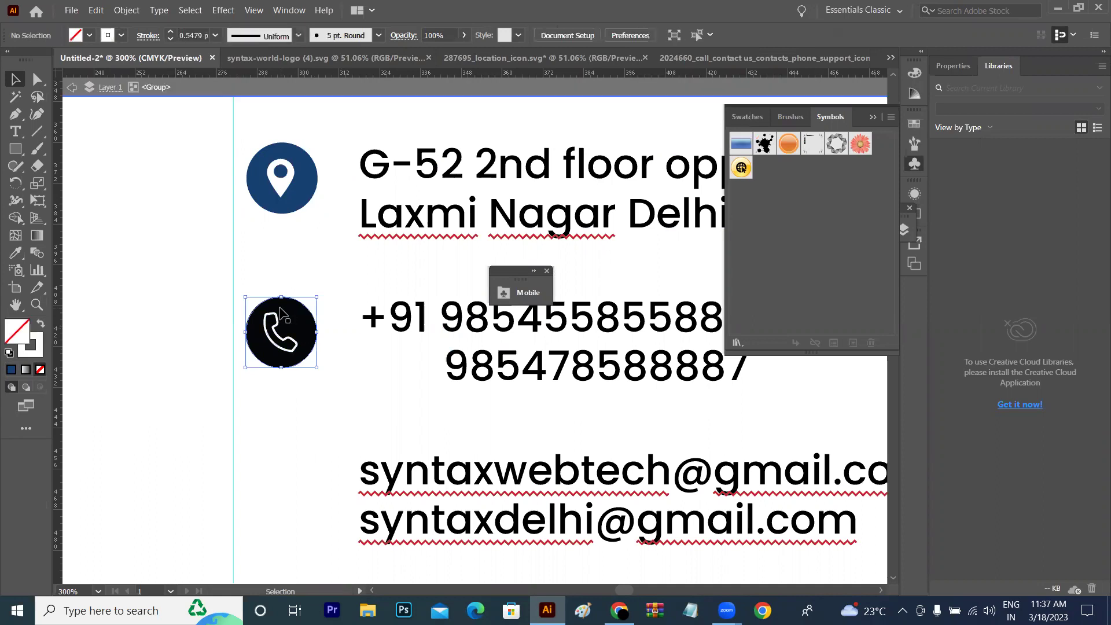
left_click(15, 252)
left_click(300, 168)
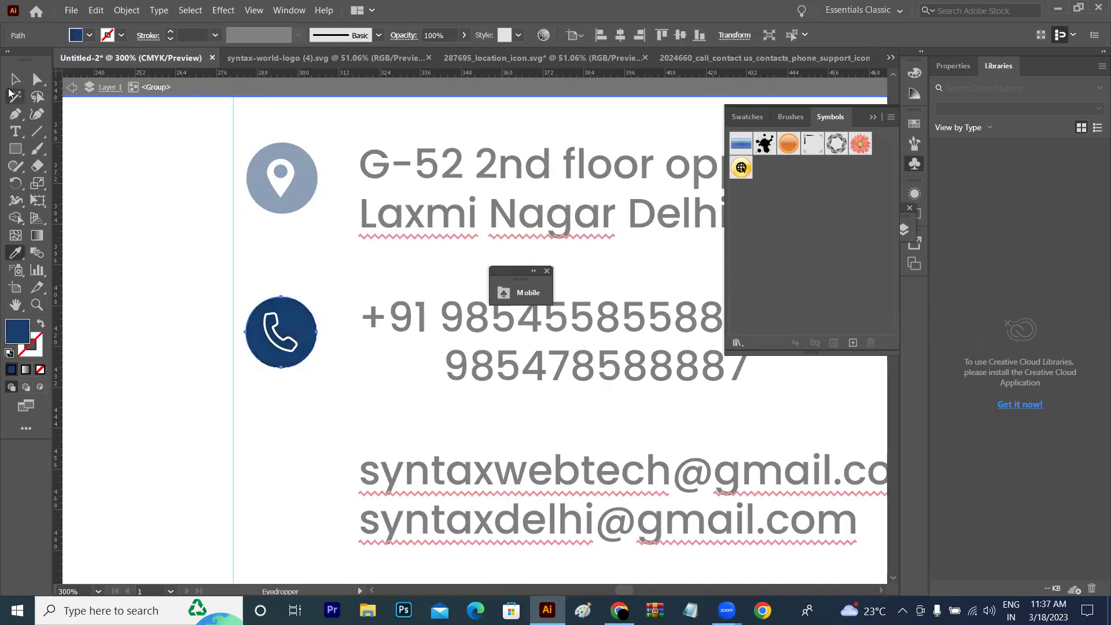
left_click(15, 78)
double_click(176, 195)
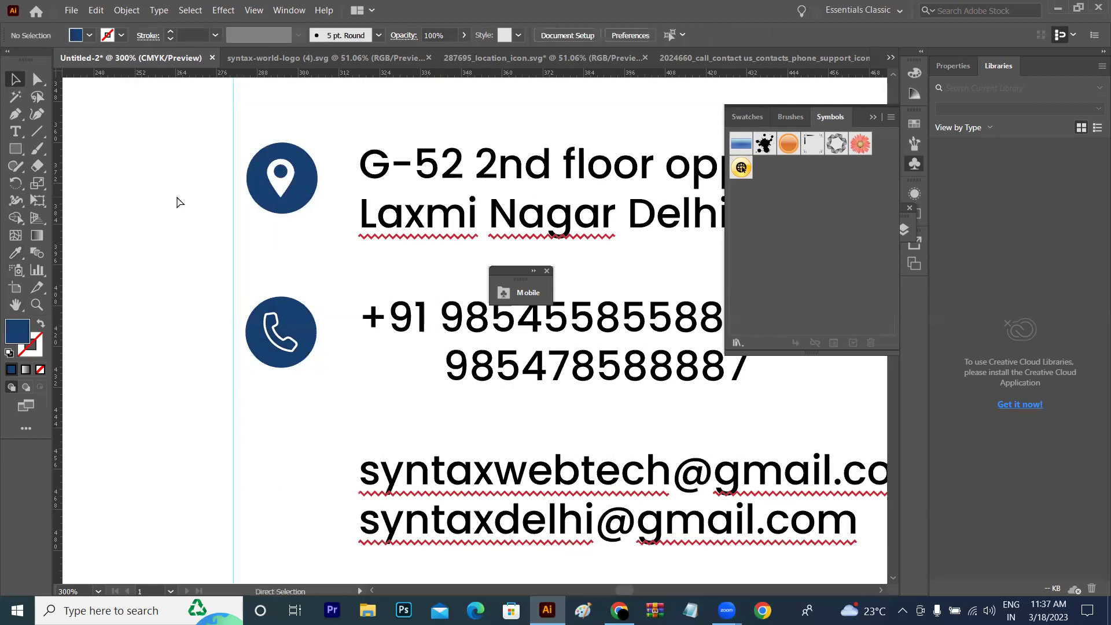
key("ctrl+minus")
key("ctrl+minus")
key("ctrl+minus")
key("ctrl+minus")
key("ctrl+minus")
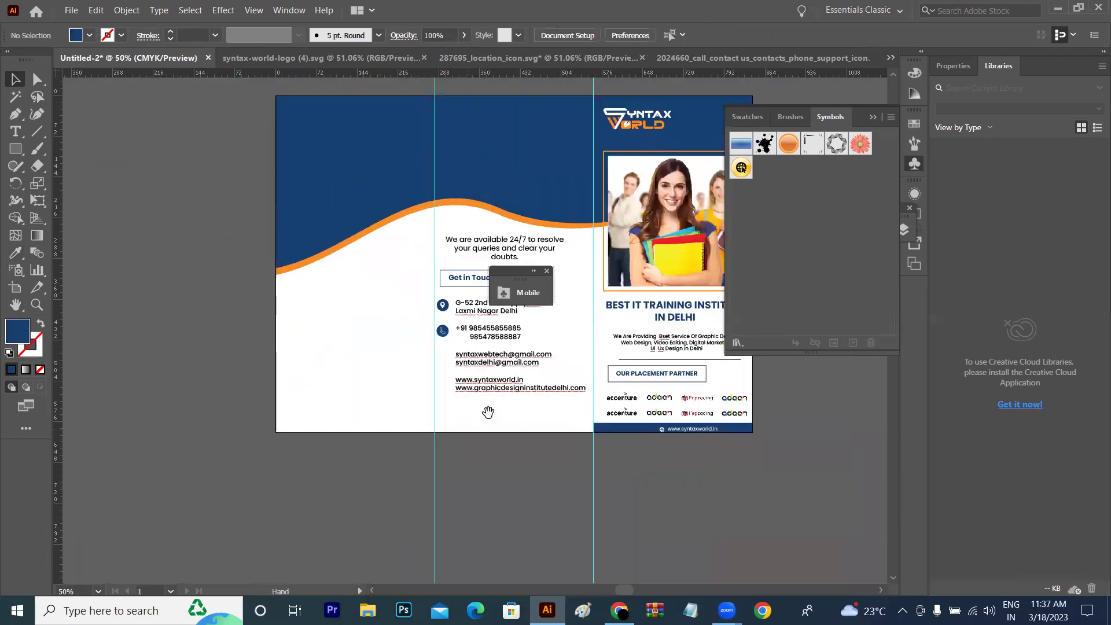
Duplicate the blue icon beside the e-mail addresses and again beside the website lines.
left_click_drag(488, 408, 401, 470)
left_click_drag(346, 397, 347, 430)
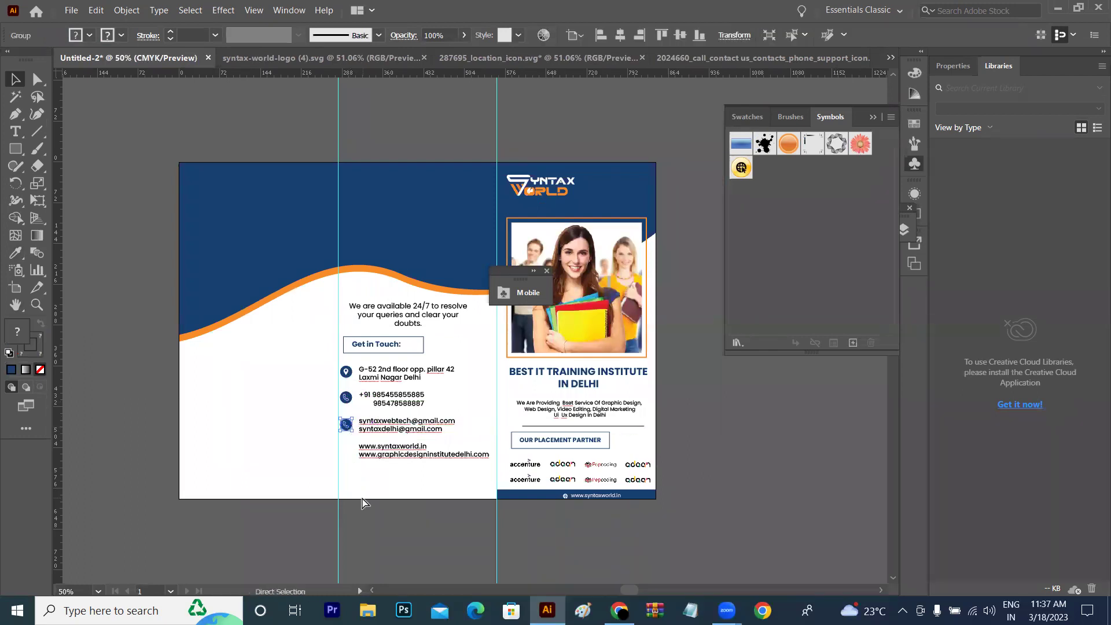
key("ctrl+d")
left_click(379, 538)
Dismiss the floating symbol window, select the wavy header shape, and bring Chrome forward.
left_click(351, 453)
left_click(390, 518)
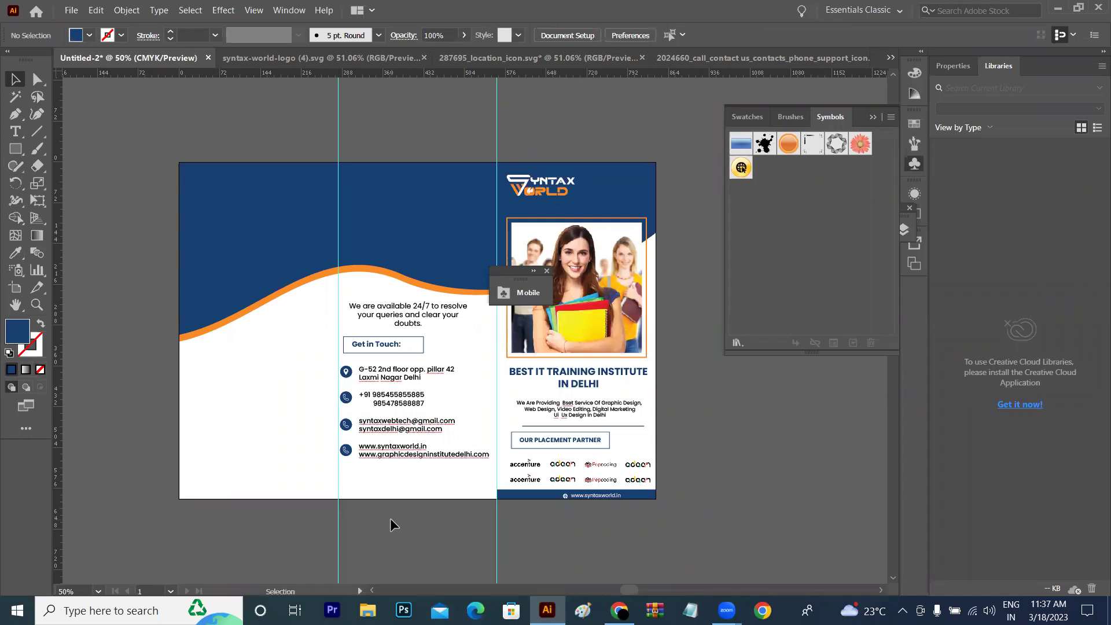
left_click(547, 271)
left_click(553, 213)
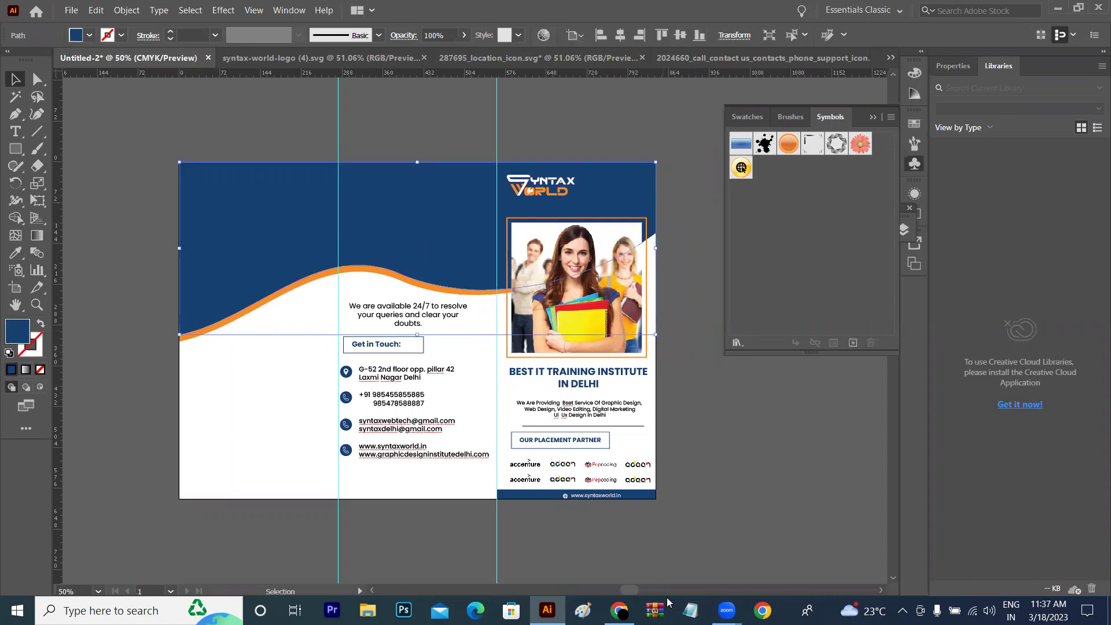
left_click(619, 610)
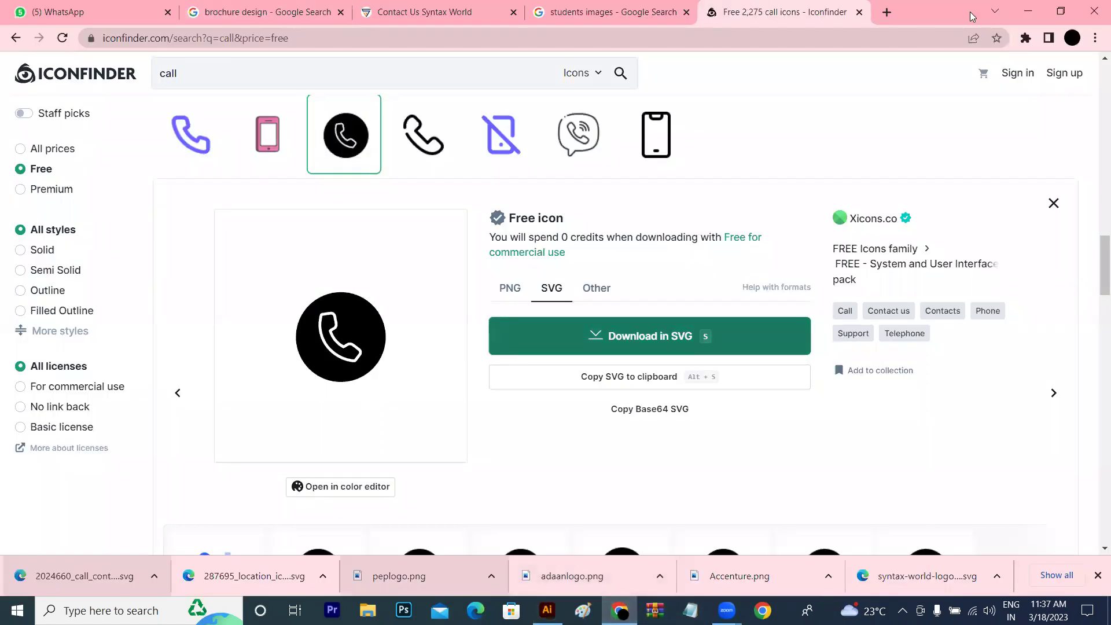
Search Google Images for 'get in touch images' in a new tab.
left_click(887, 14)
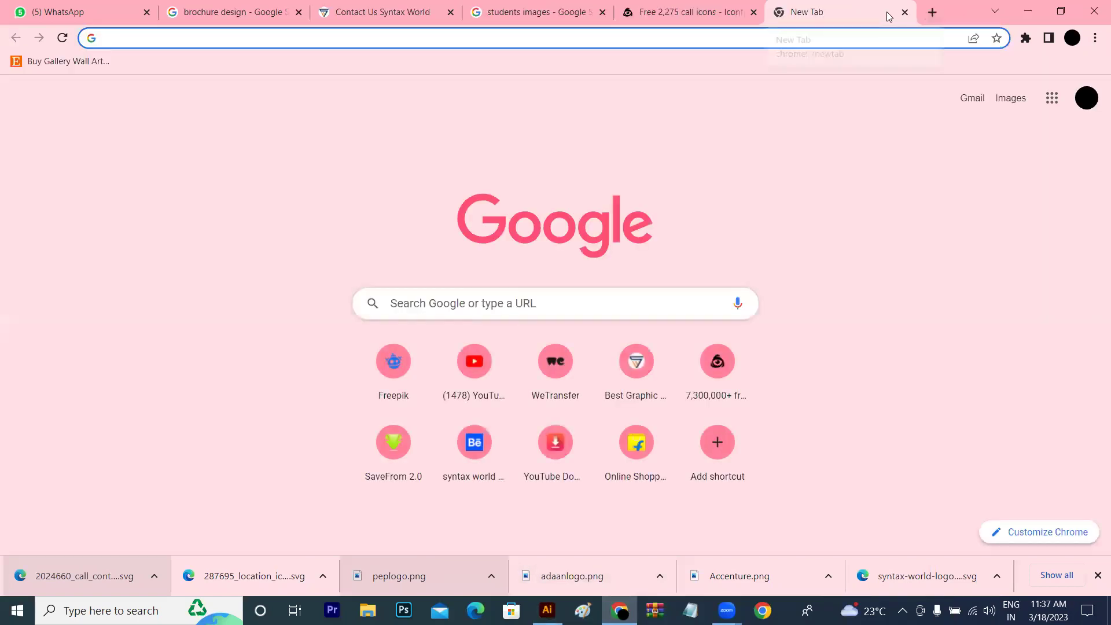
type("get in ")
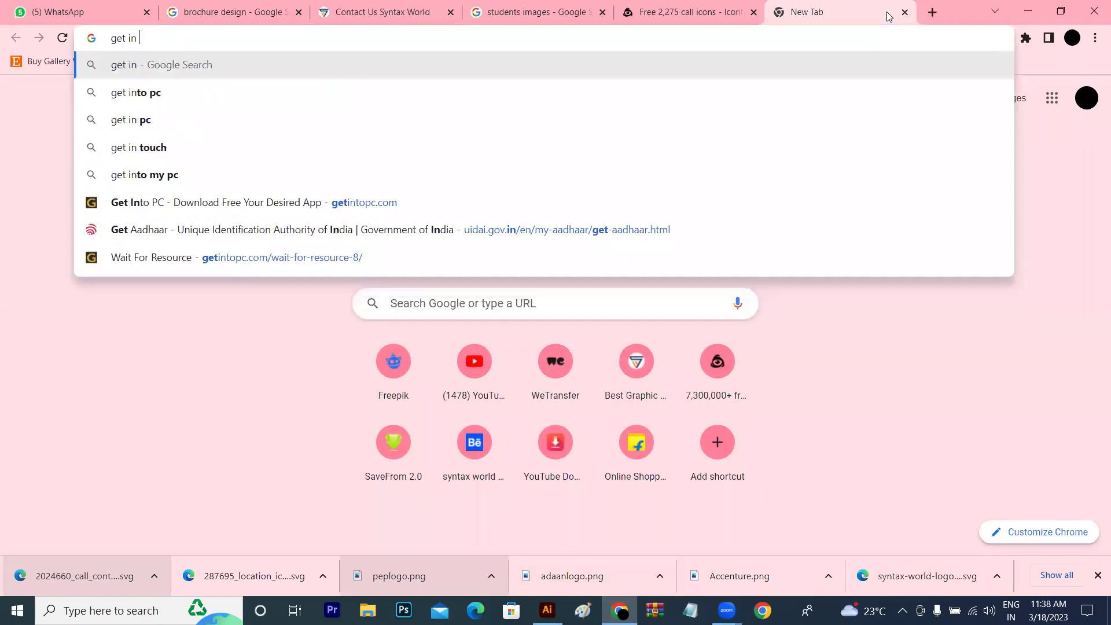
type("touch im")
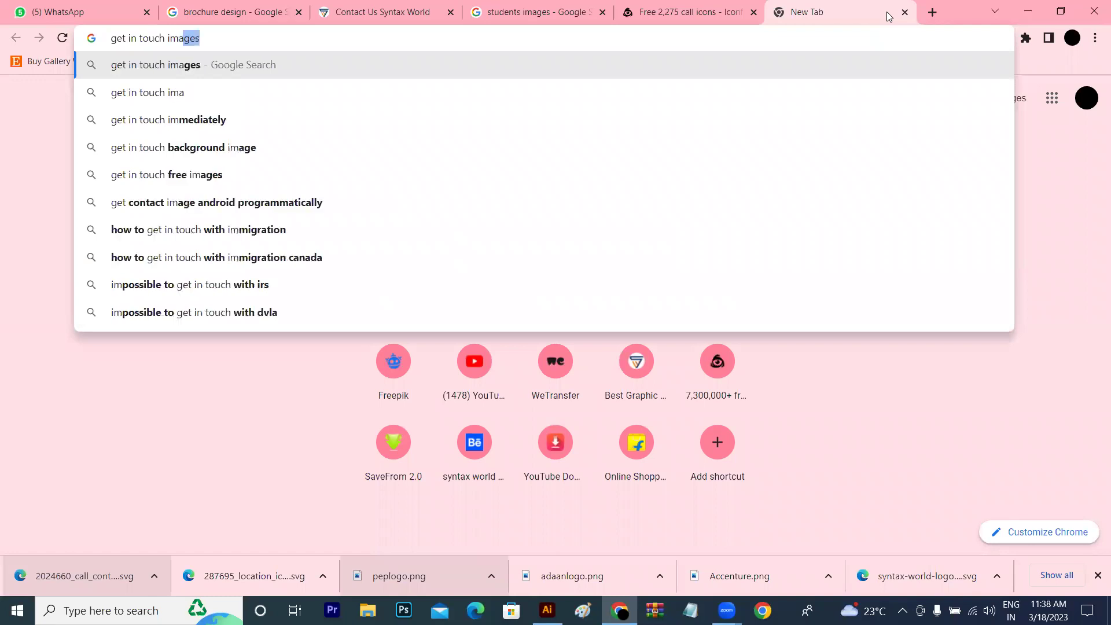
type("ages")
key("Return")
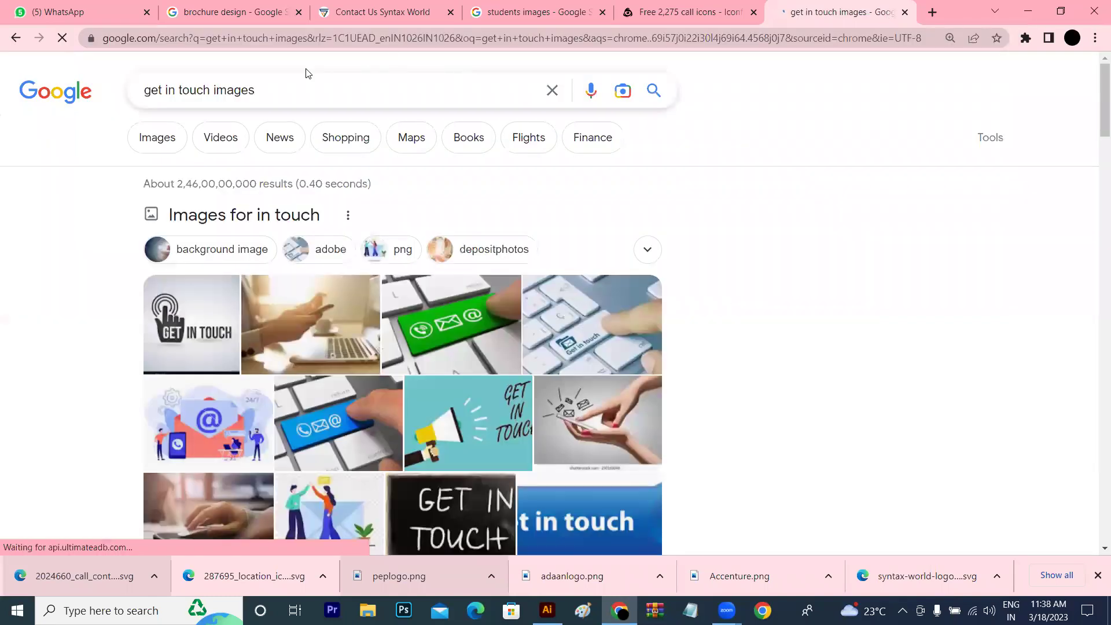
left_click(144, 139)
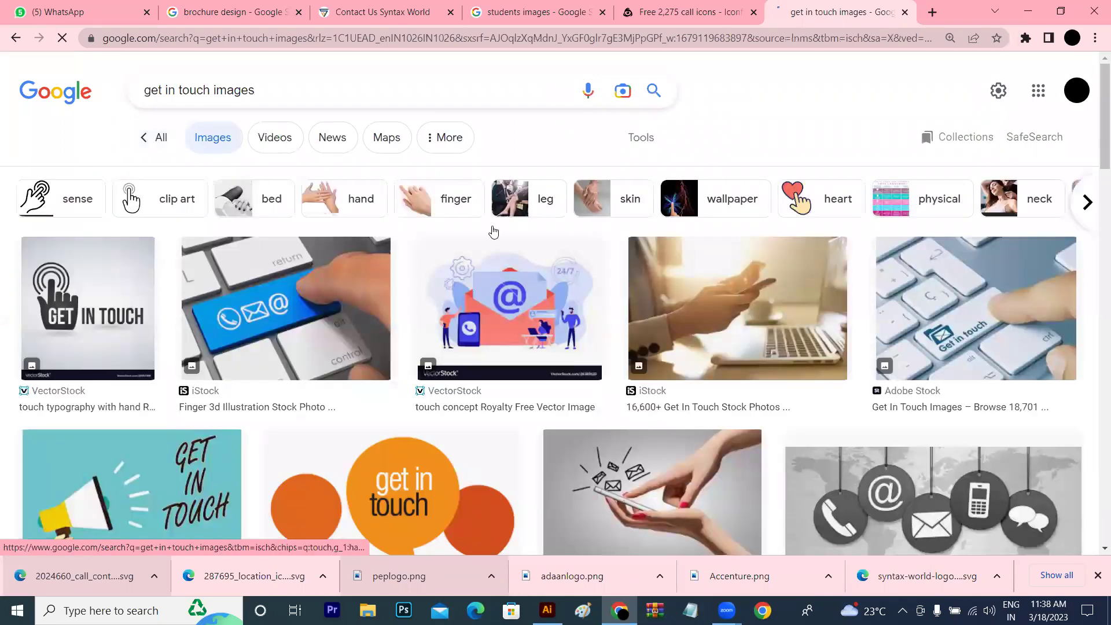
Copy the iStock photo of a phone beside a laptop and return to Illustrator.
left_click(766, 284)
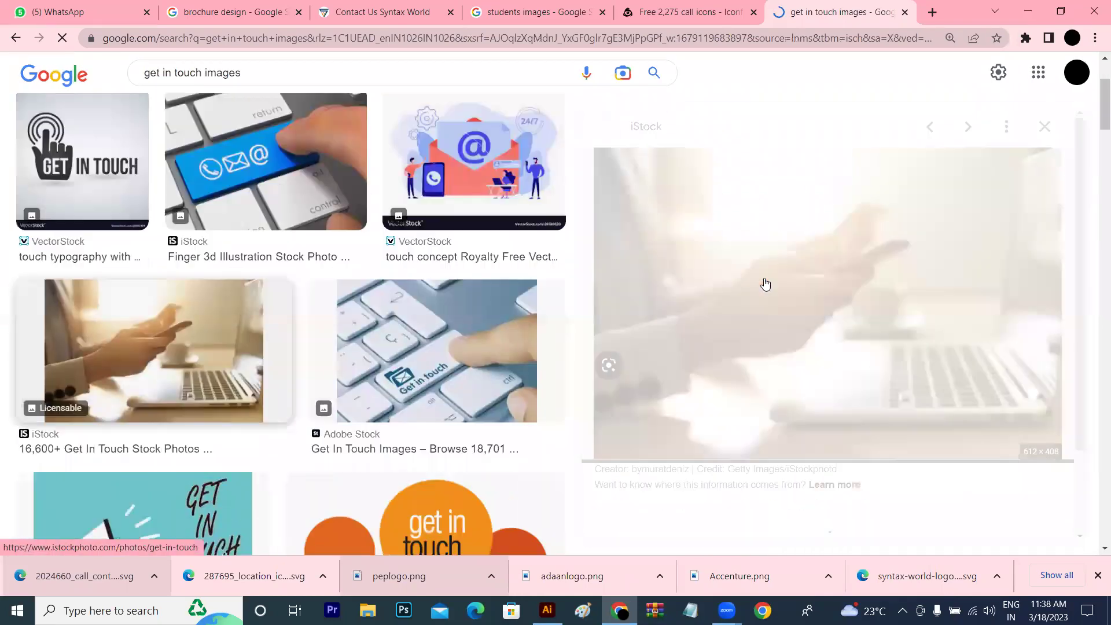
right_click(846, 260)
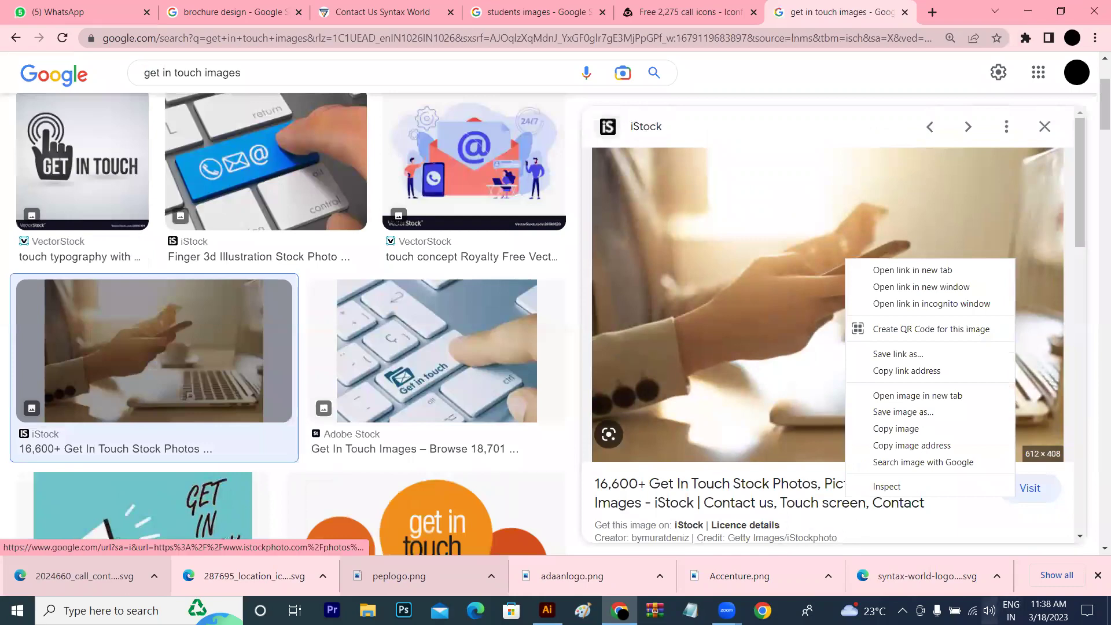
left_click(895, 428)
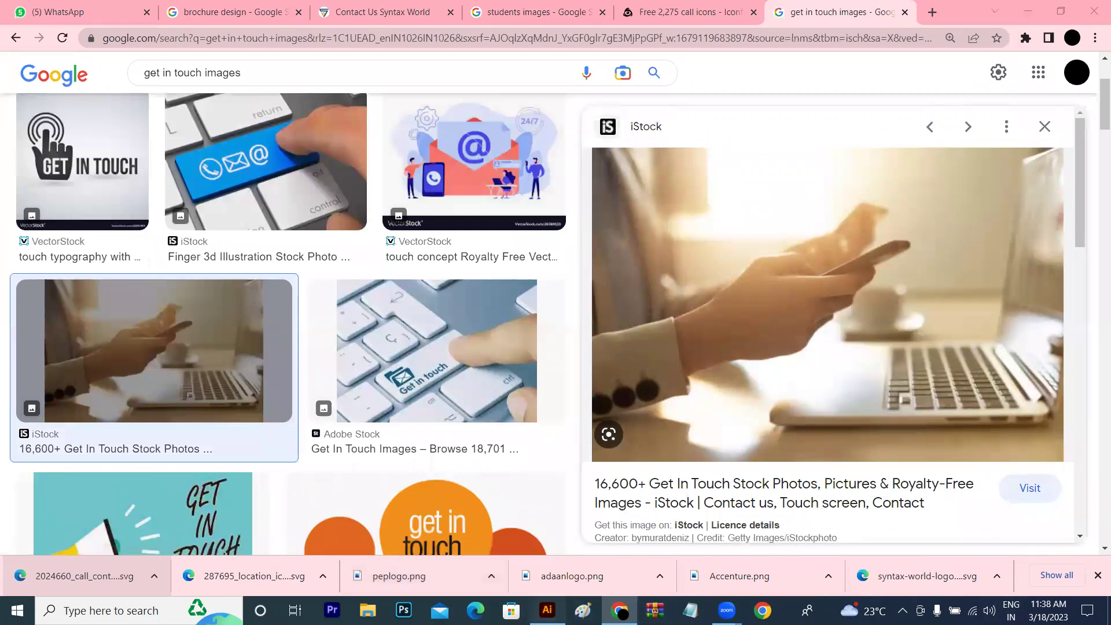
left_click(548, 610)
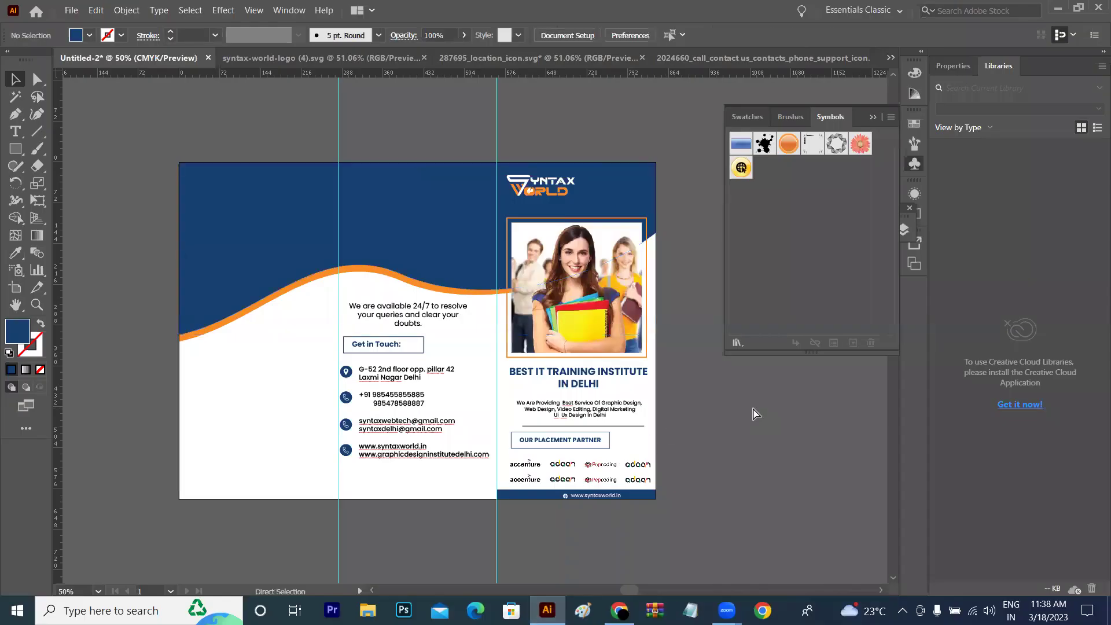
Paste the laptop photo, scale it down, and move it onto the brochure's middle panel.
key("ctrl+v")
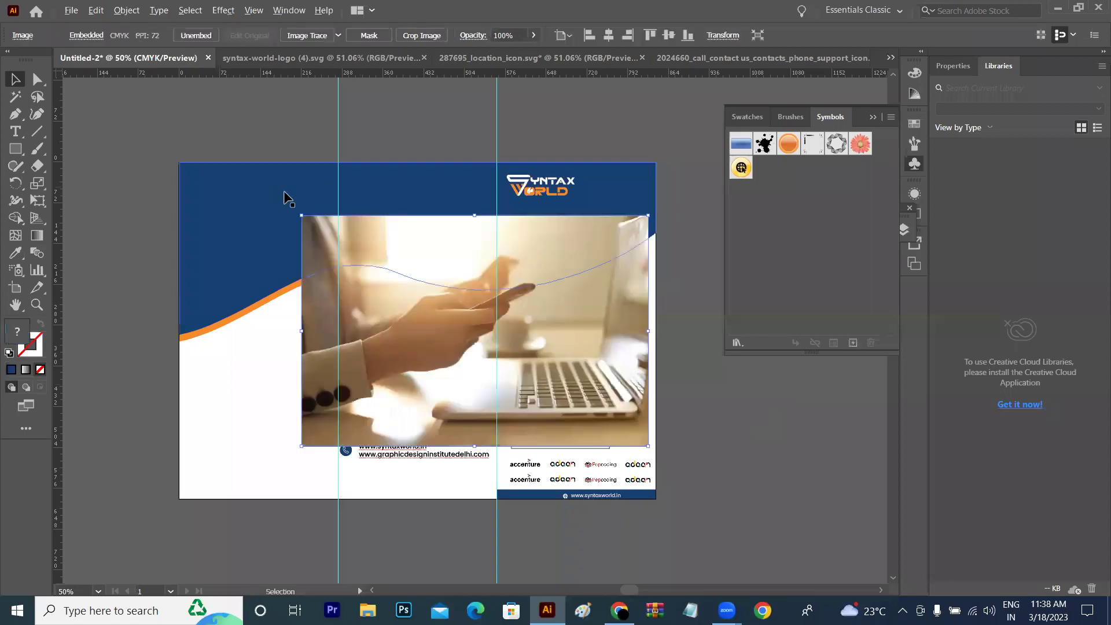
left_click_drag(327, 239, 363, 257)
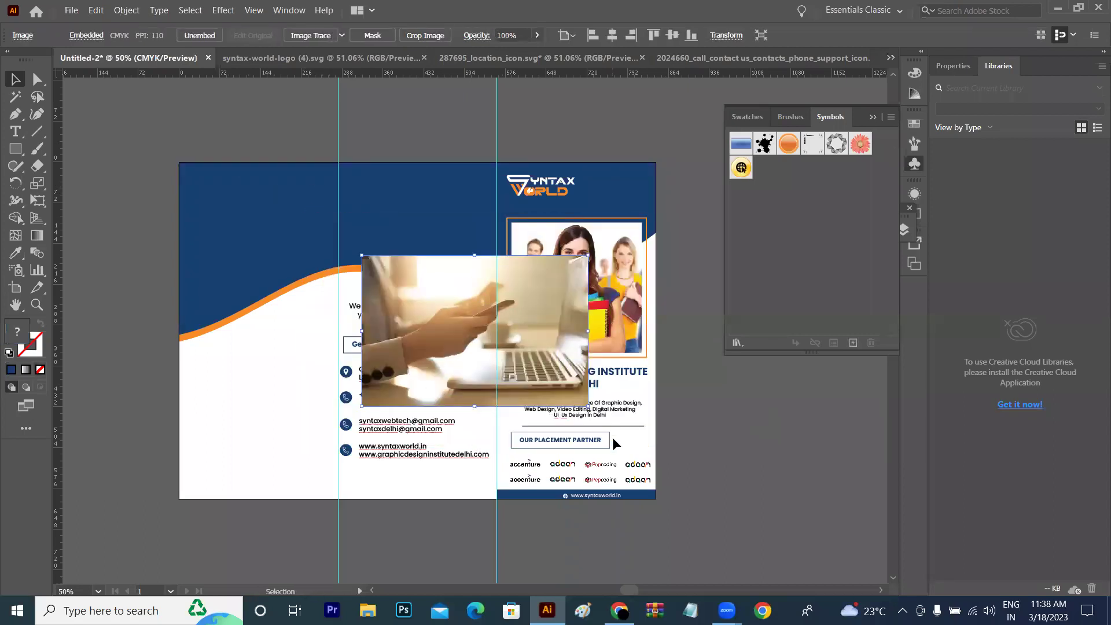
left_click_drag(521, 338, 454, 225)
mouse_move(639, 271)
left_mouse_down()
mouse_move(1003, 472)
mouse_move(401, 91)
left_mouse_up()
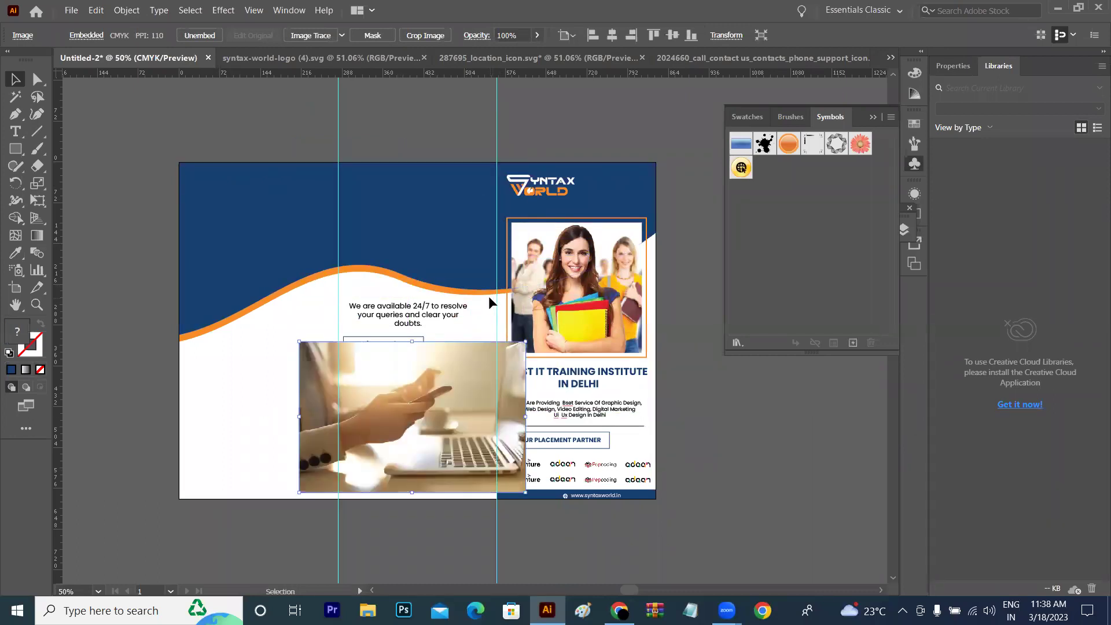
key("ctrl+=")
mouse_move(500, 230)
left_mouse_down()
mouse_move(328, 447)
mouse_move(383, 329)
left_mouse_up()
left_click(37, 131)
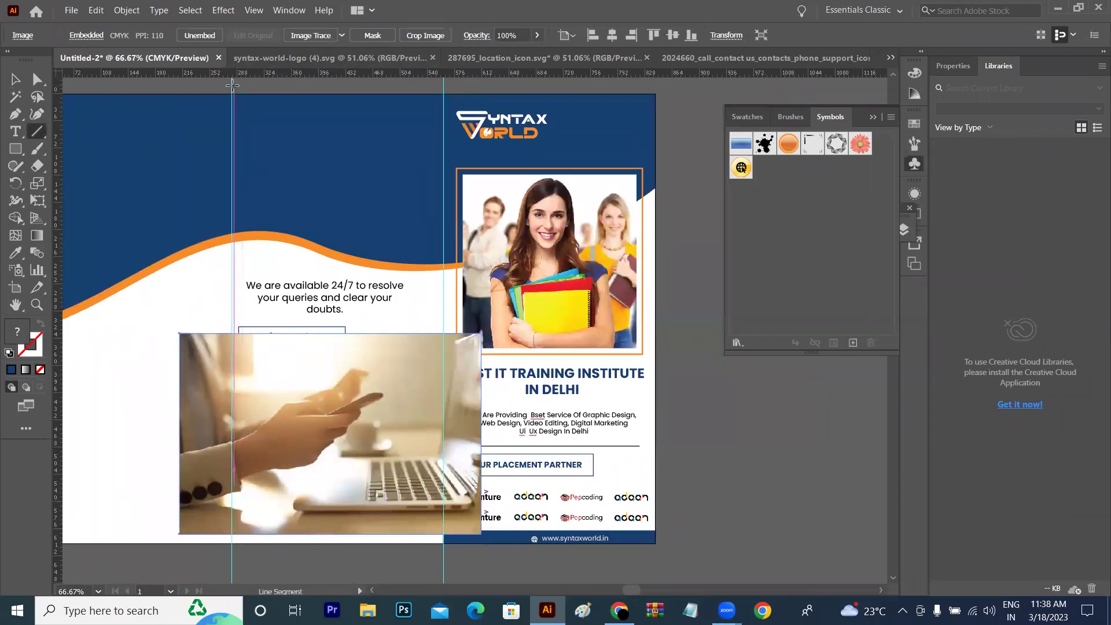
Draw vertical lines along the left and right fold guides, checking them in outline view.
left_click_drag(231, 85, 232, 276)
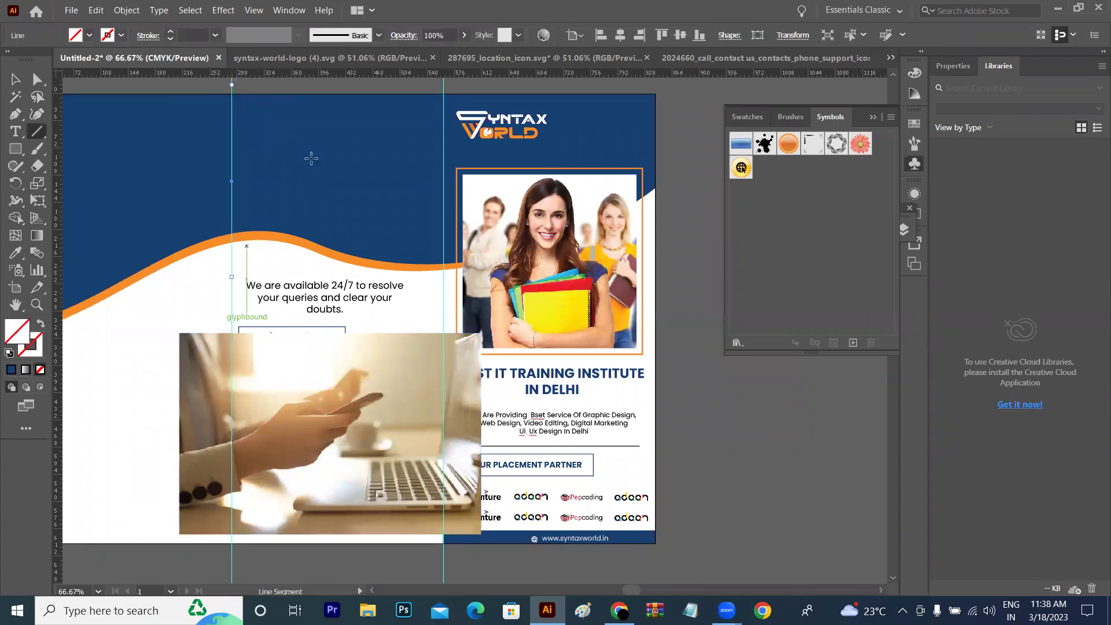
left_click_drag(443, 118, 444, 291)
key("ctrl+y")
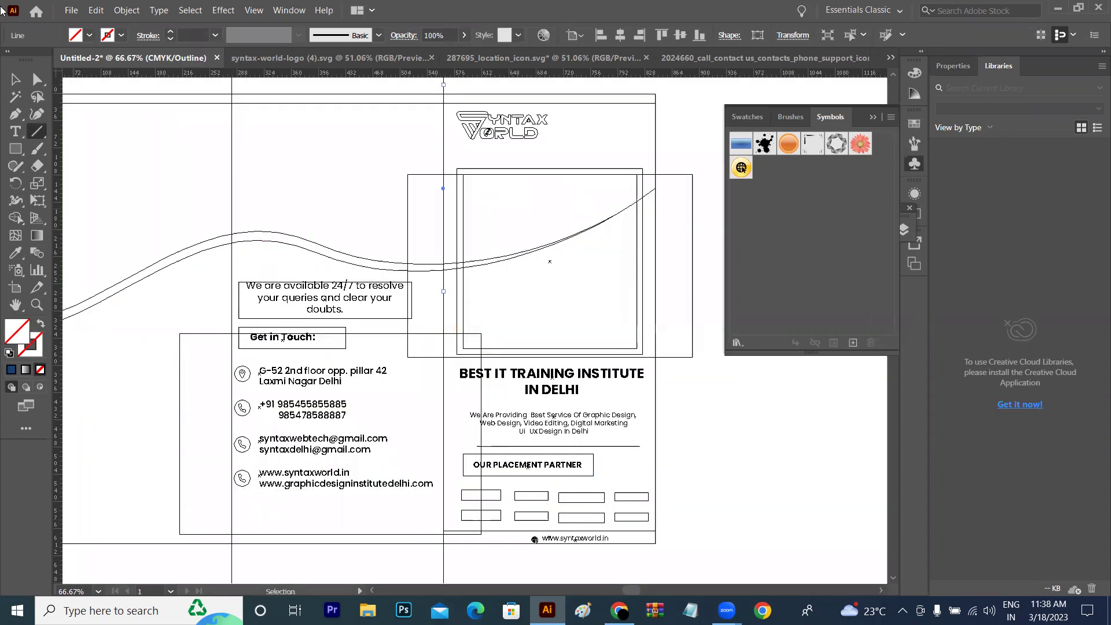
key("ctrl+y")
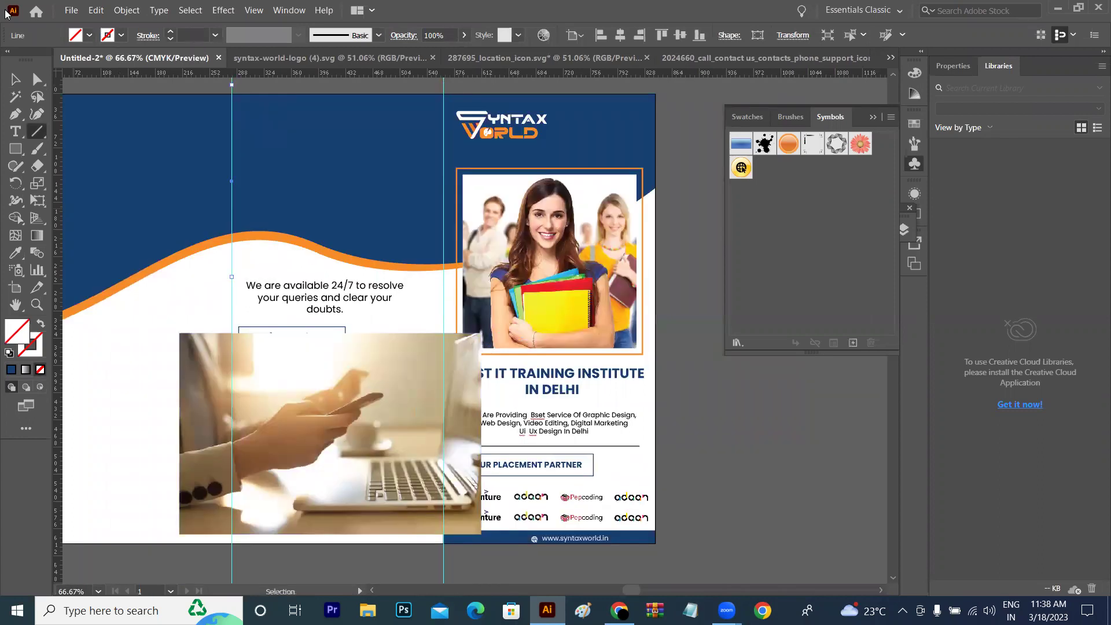
Give the fold line a white 1 pt stroke.
left_click(36, 358)
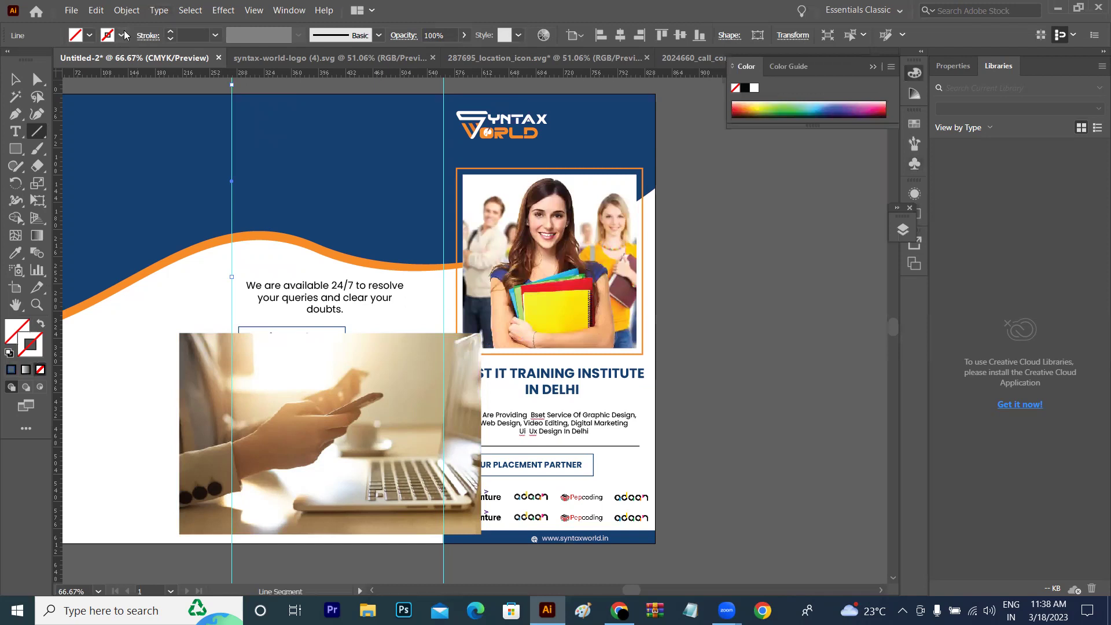
left_click(122, 35)
left_click(30, 60)
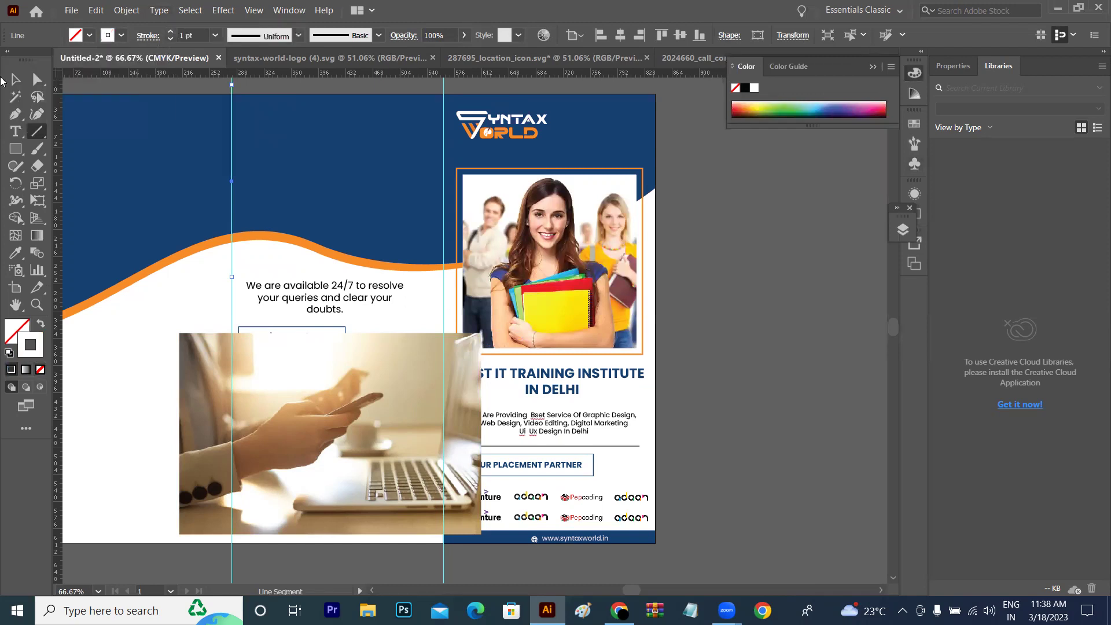
left_click(15, 81)
Copy the fold line onto the right guide and select both lines plus the blue background.
left_click(821, 380)
left_click_drag(820, 381, 811, 455)
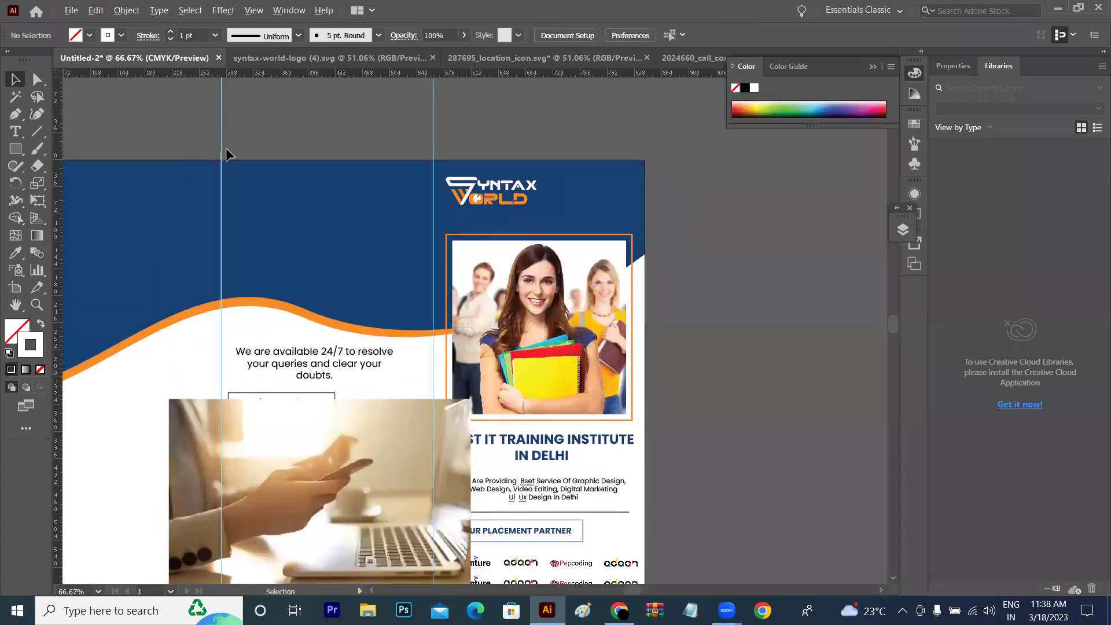
left_click_drag(222, 153, 439, 153)
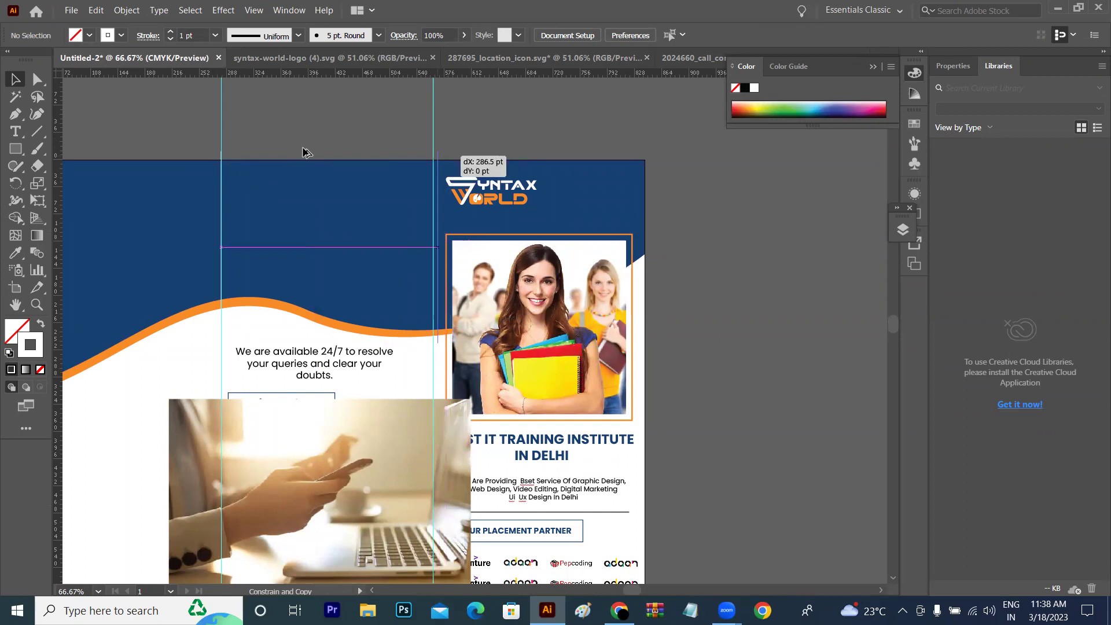
left_click_drag(307, 152, 432, 152)
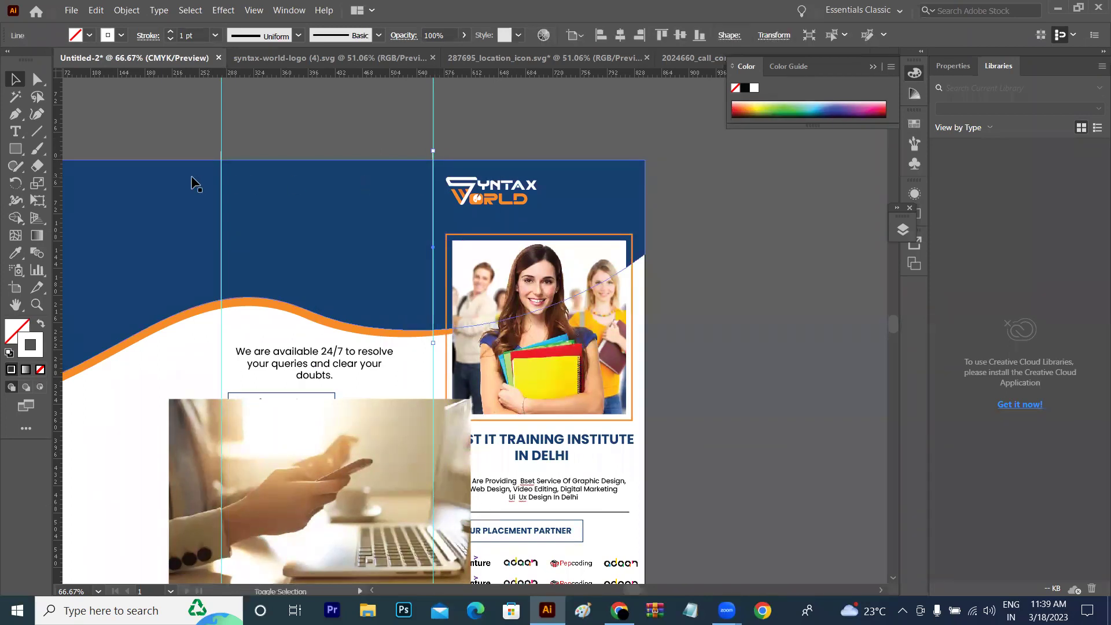
left_click(221, 154, "shift")
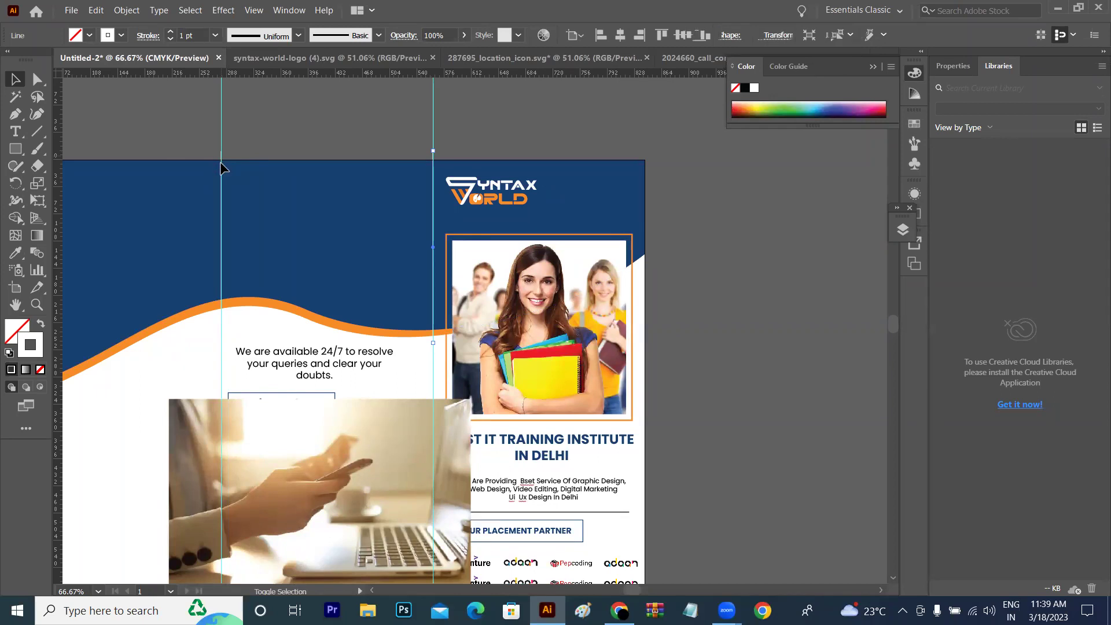
left_click(333, 214, "shift")
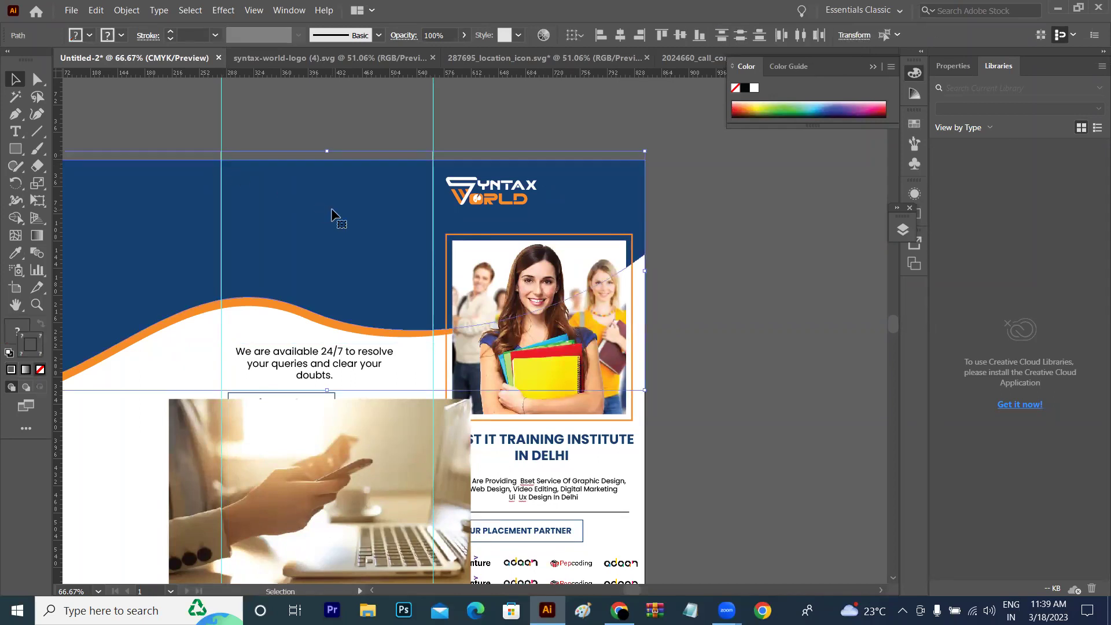
Divide the blue background along both fold lines with Pathfinder and ungroup the pieces.
left_click(290, 10)
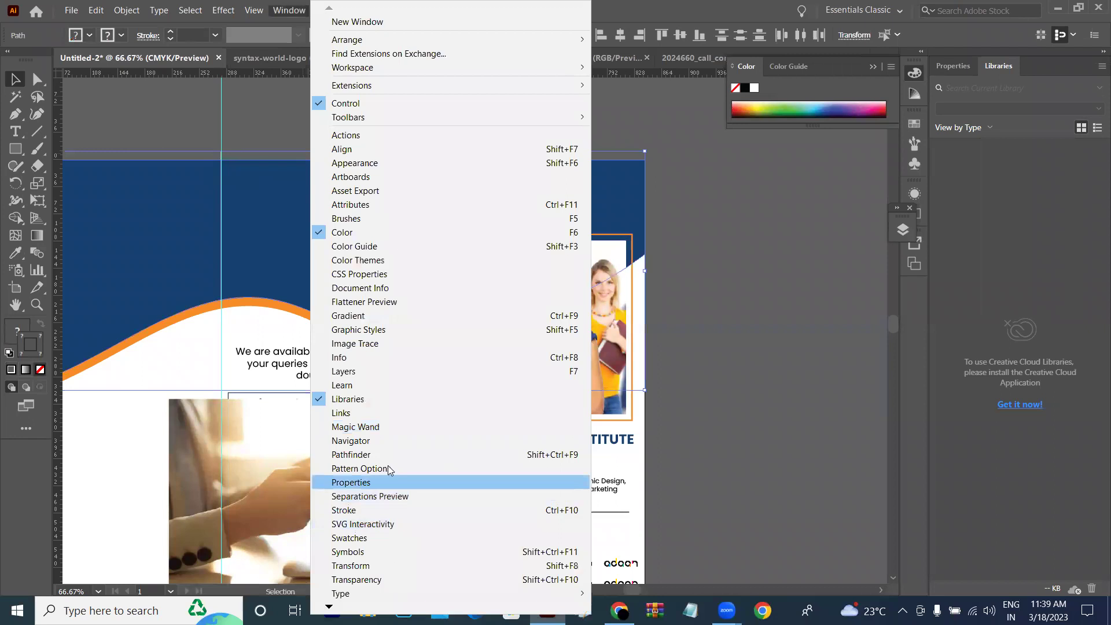
left_click(437, 451)
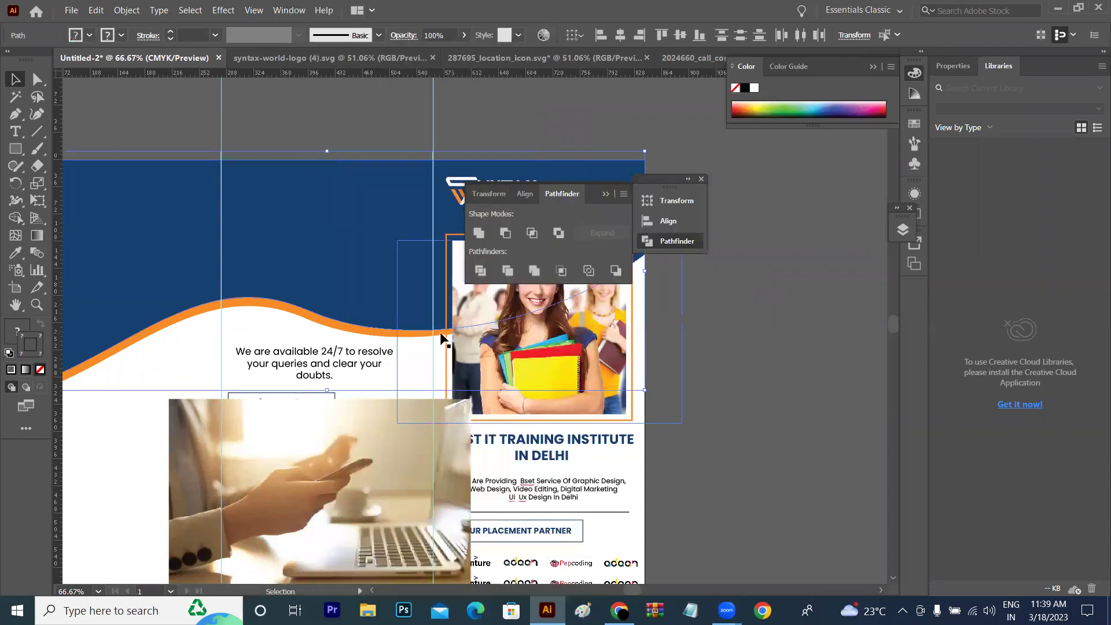
left_click(480, 270)
scroll(742, 273, "down", 1)
right_click(742, 274)
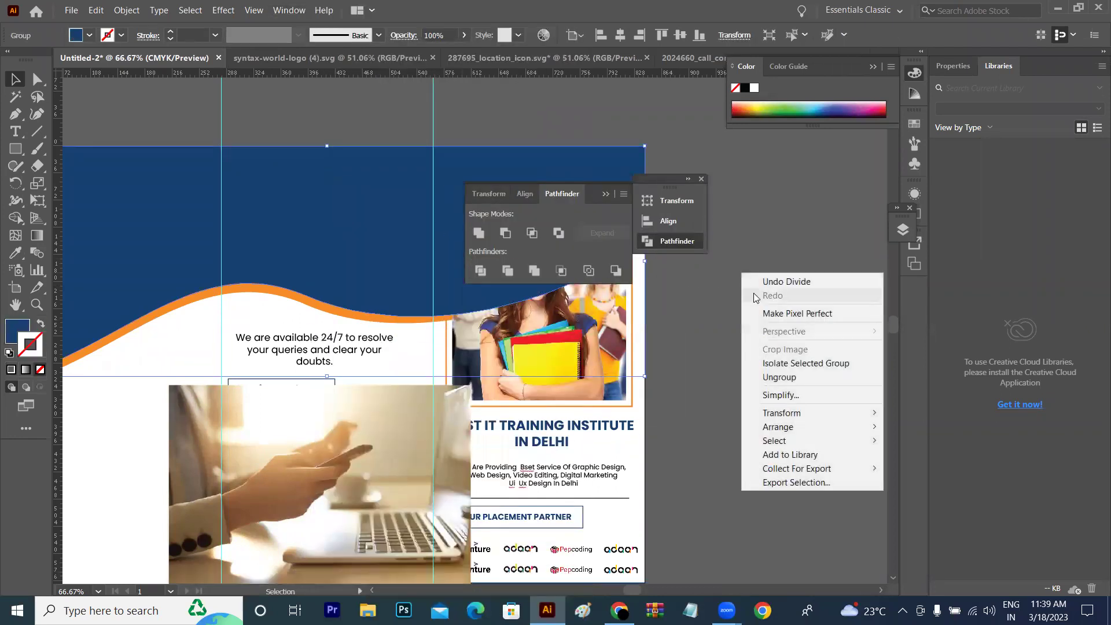
left_click(778, 376)
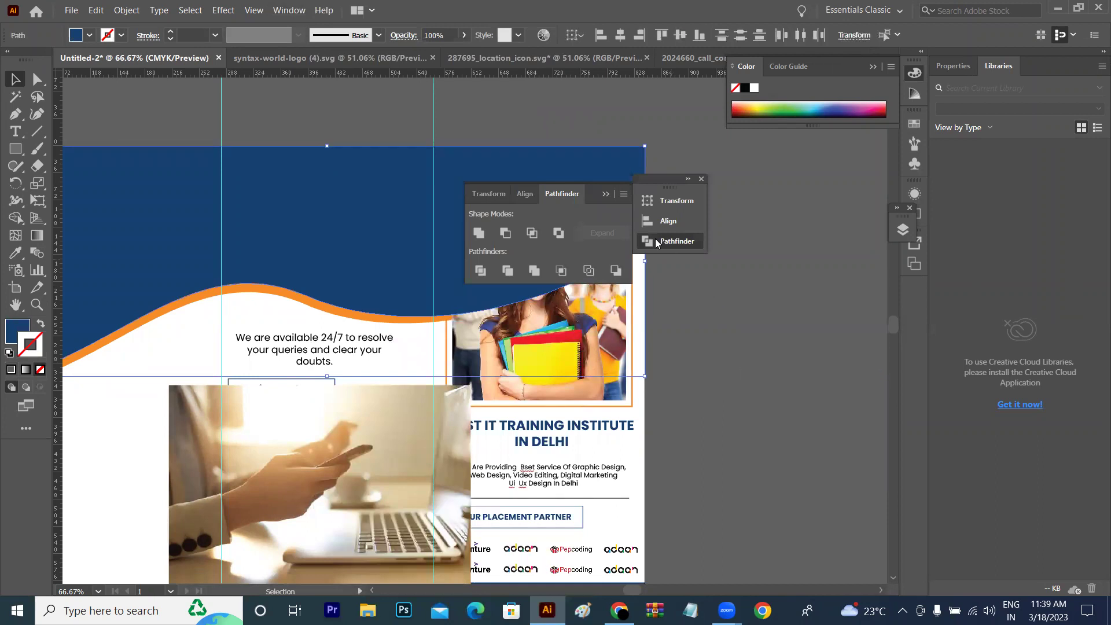
left_click(674, 240)
Adjust the right blue piece's stacking order using Ctrl+[ and Ctrl+].
left_click(736, 257)
left_click(609, 245)
key("a")
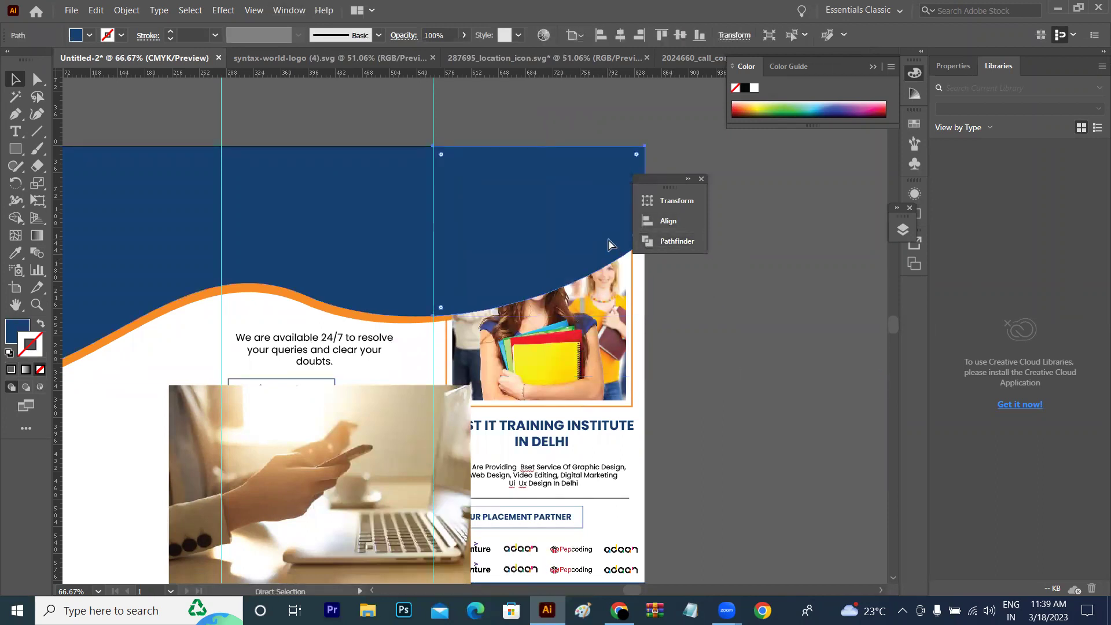
key("v")
key("a")
key("v")
key("ctrl+bracketleft")
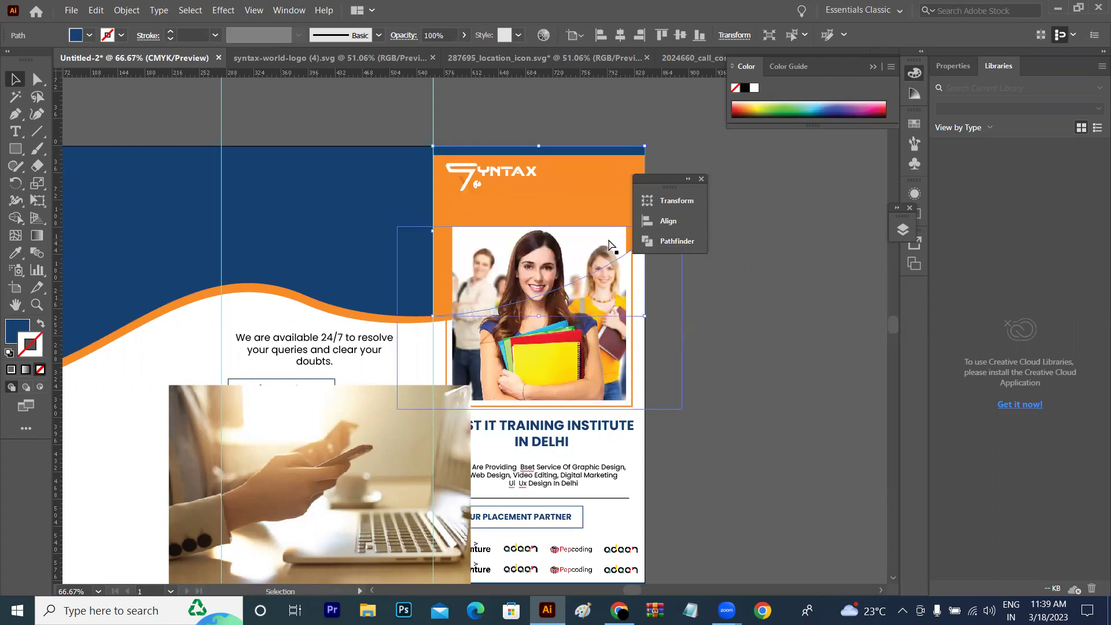
key("ctrl+bracketright")
key("ctrl+bracketright")
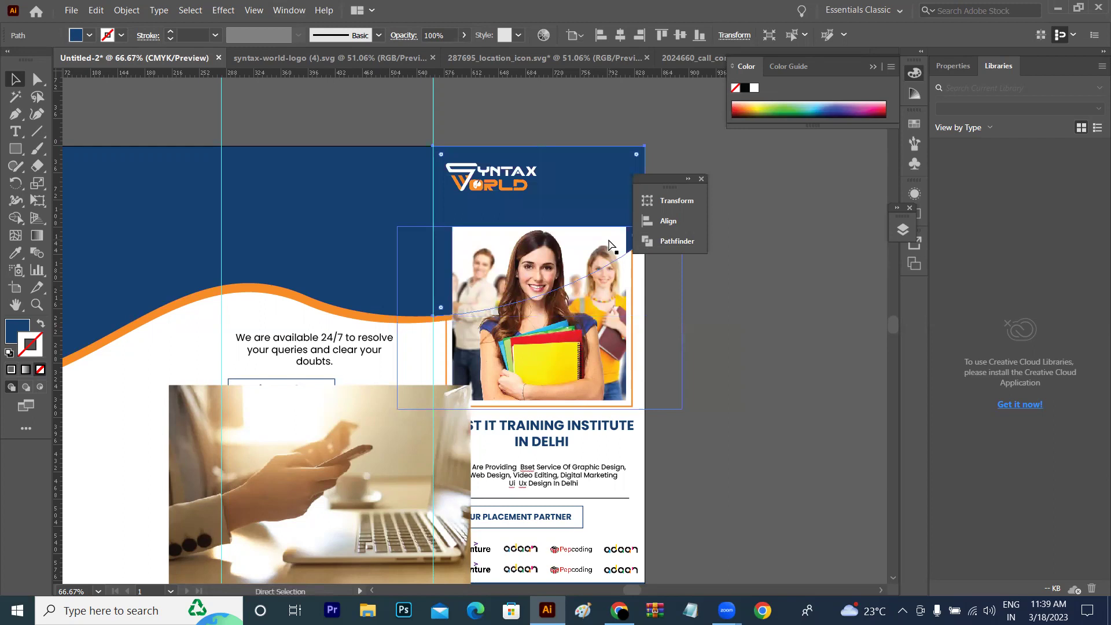
Select the middle panel's blue piece, undo an accidental move, and frame the whole spread.
key("v")
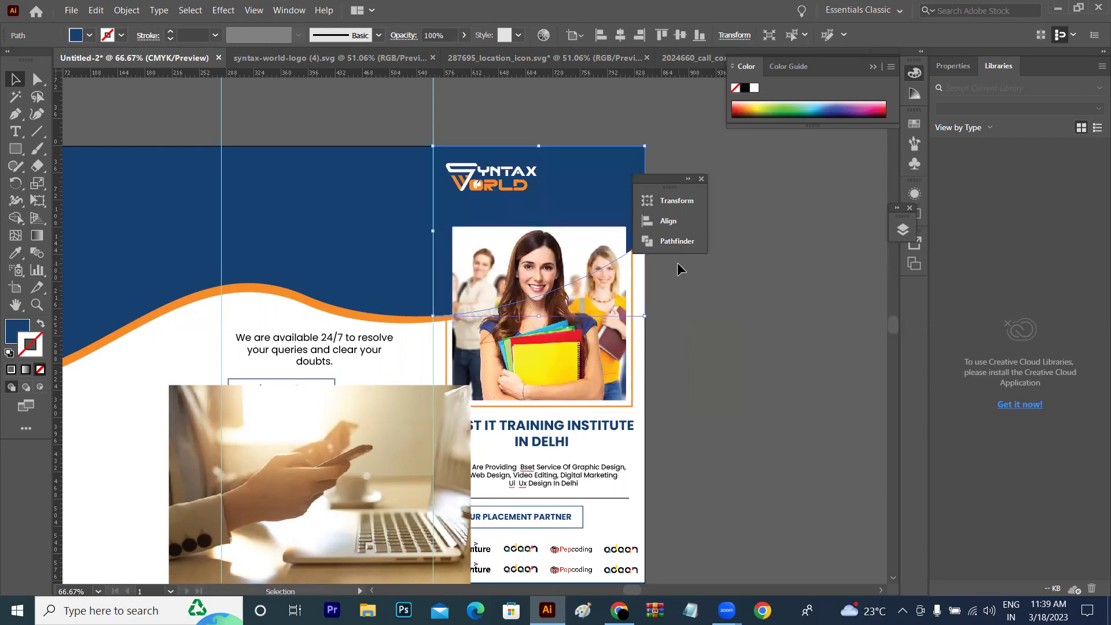
left_click(677, 262)
scroll(421, 221, "left", 1)
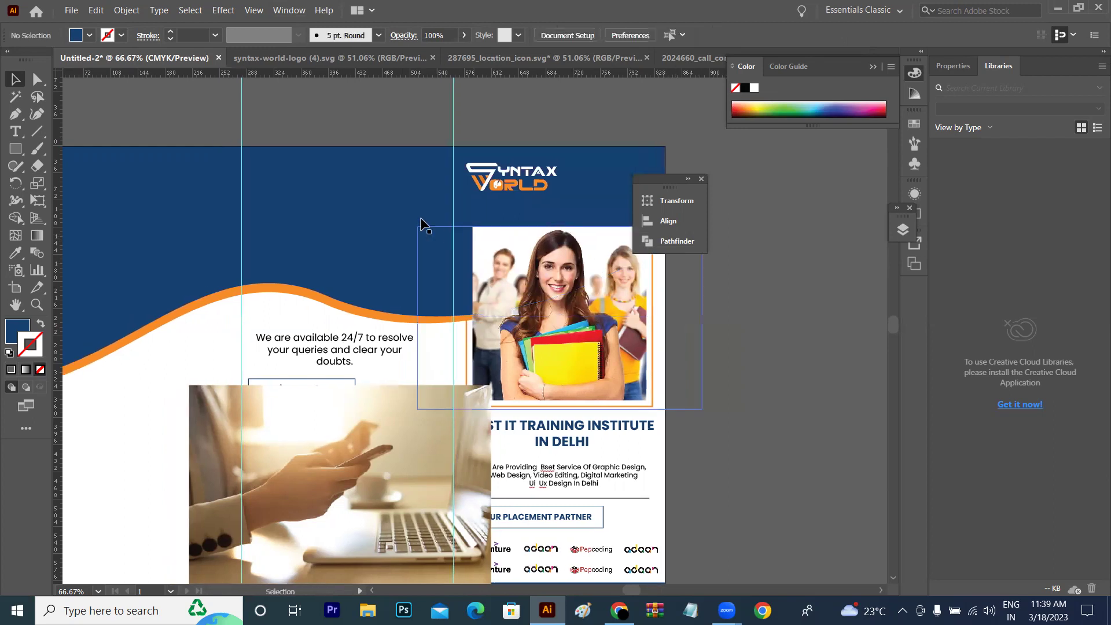
left_click(382, 213)
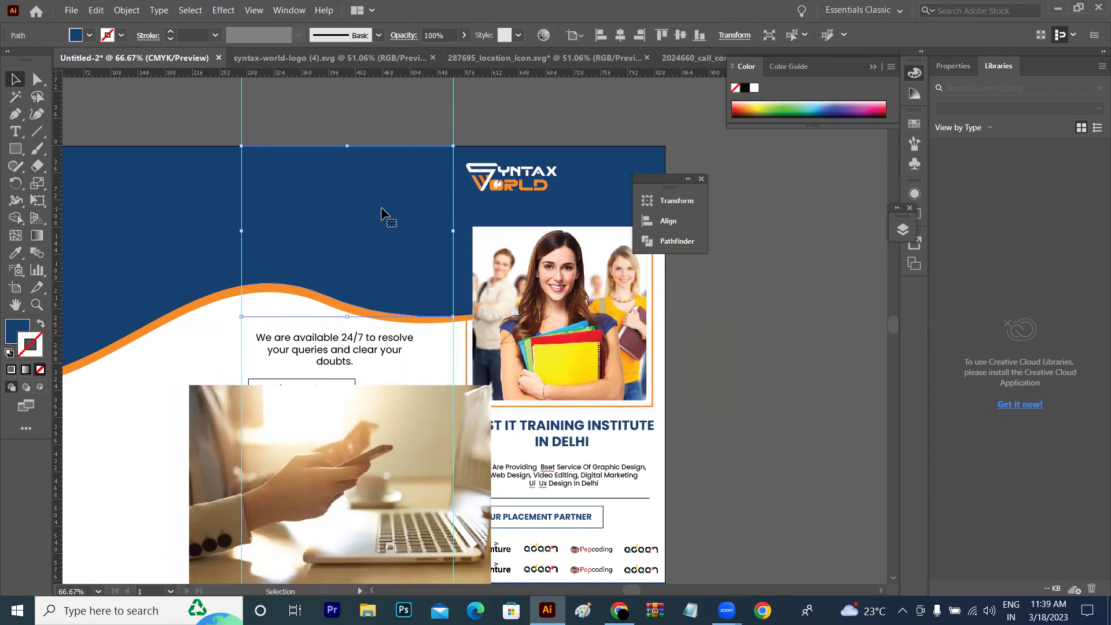
left_click_drag(382, 208, 382, 191)
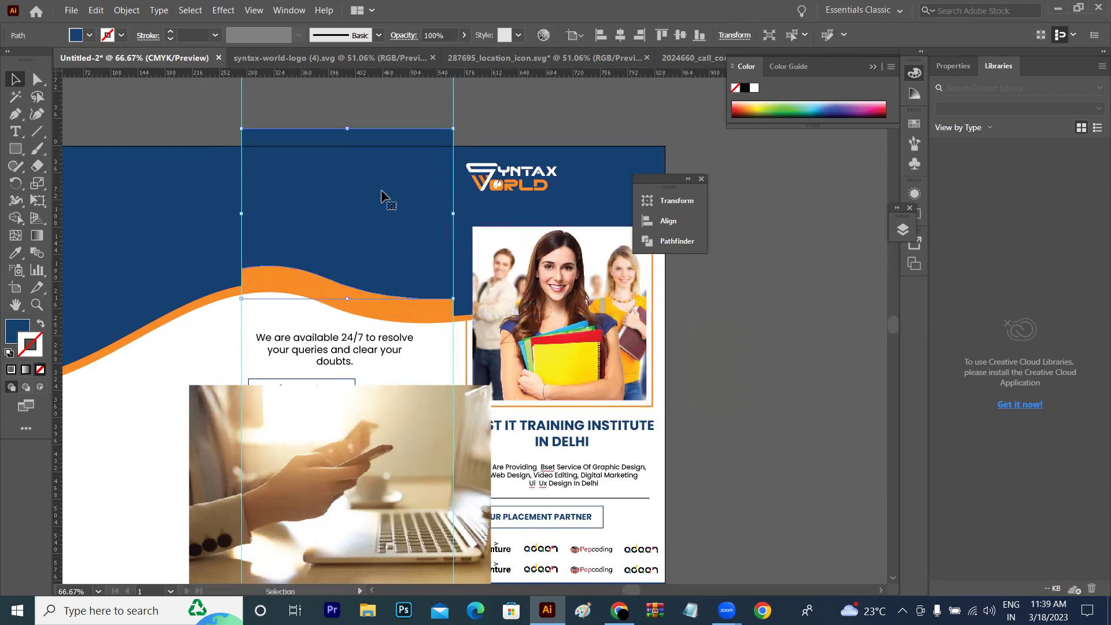
key("ctrl+z")
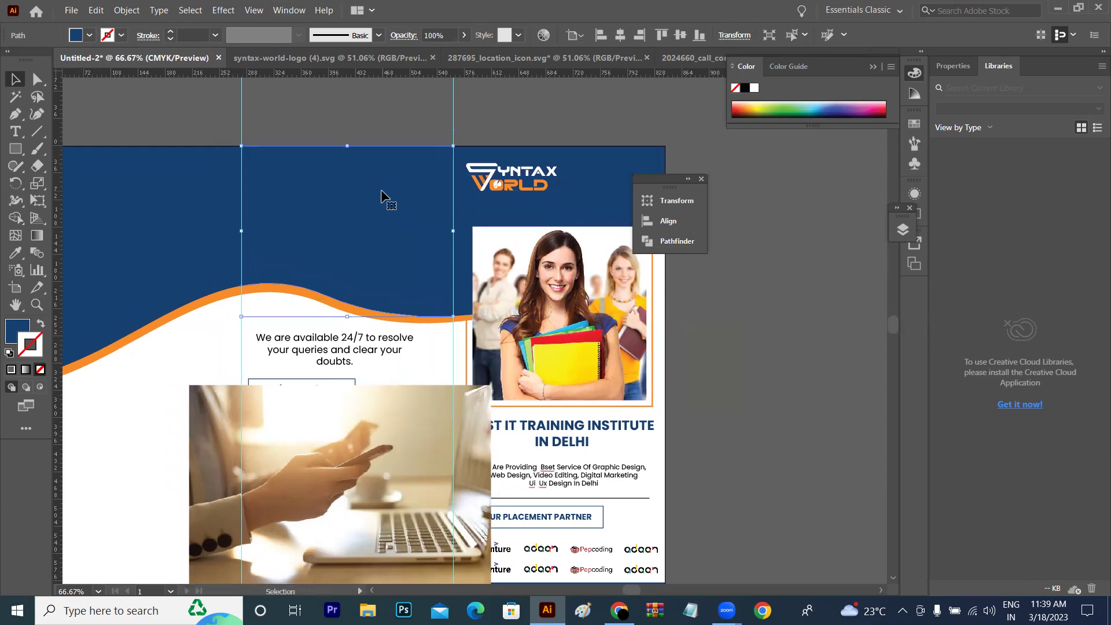
key("ctrl+minus")
left_click_drag(418, 232, 391, 149)
Place the laptop photo behind the middle blue piece and clip it with Ctrl+7.
left_click(722, 307)
left_click(431, 250)
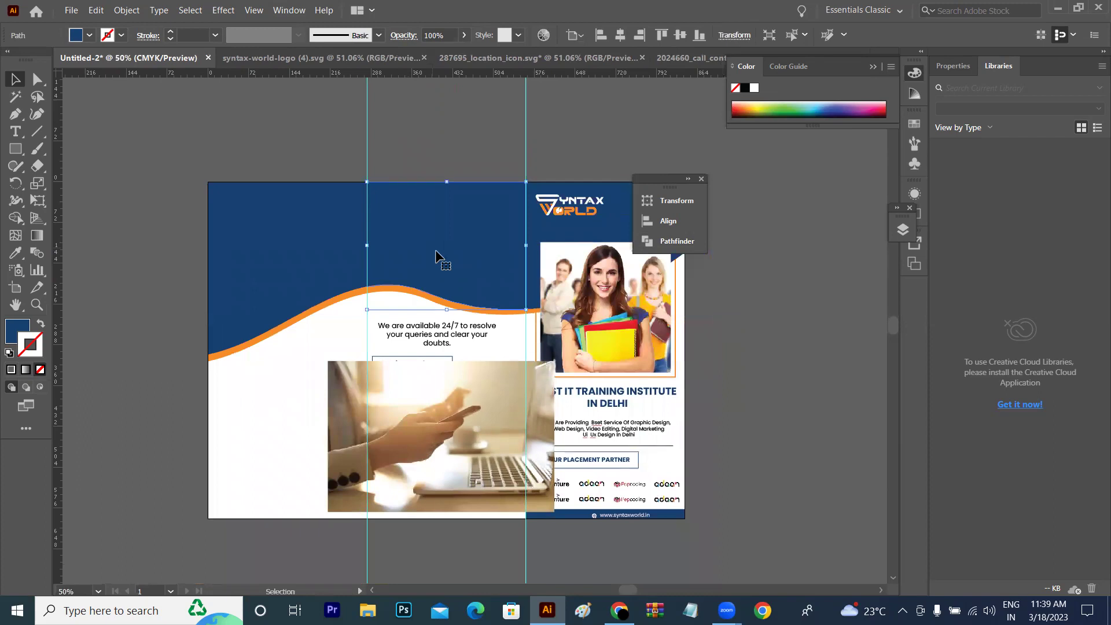
key("ctrl+shift+a")
left_click(512, 265)
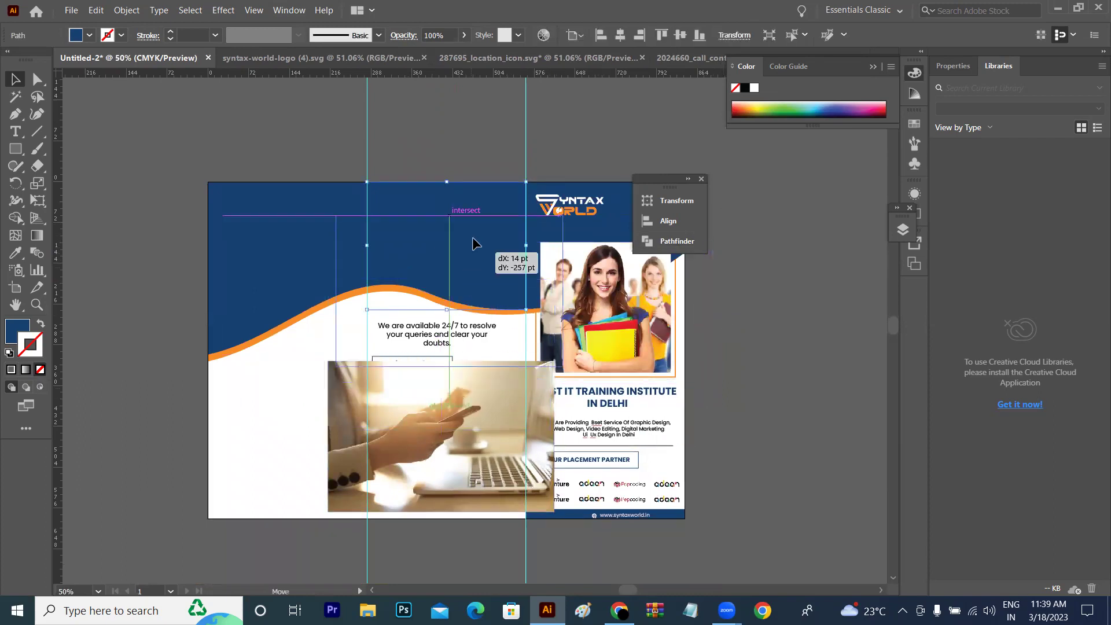
key("ctrl+z")
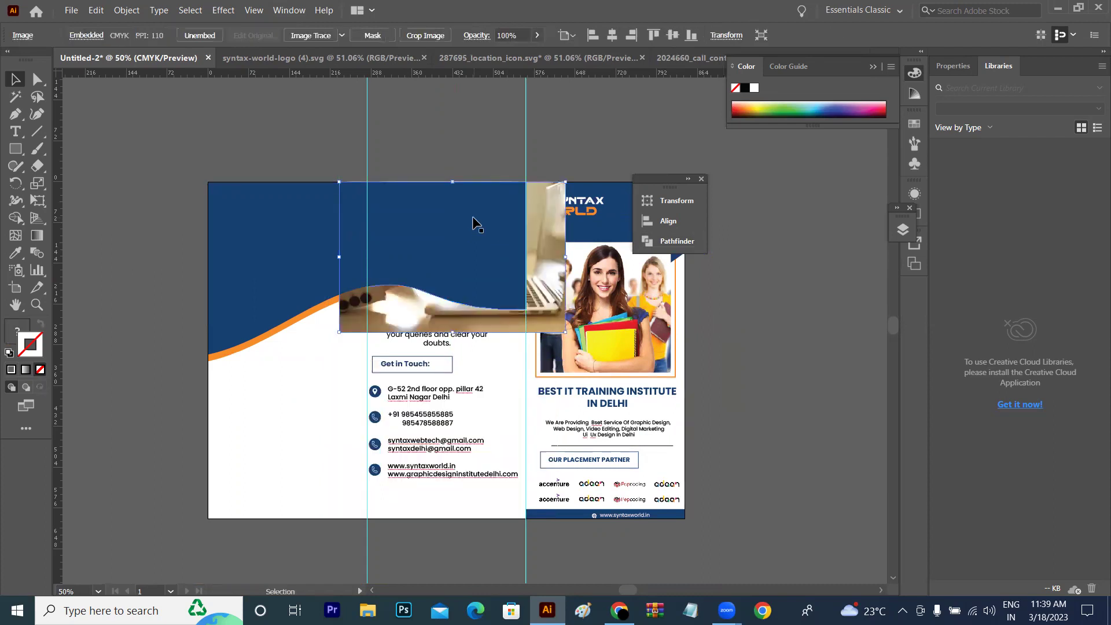
left_click(480, 235, "shift")
key("a")
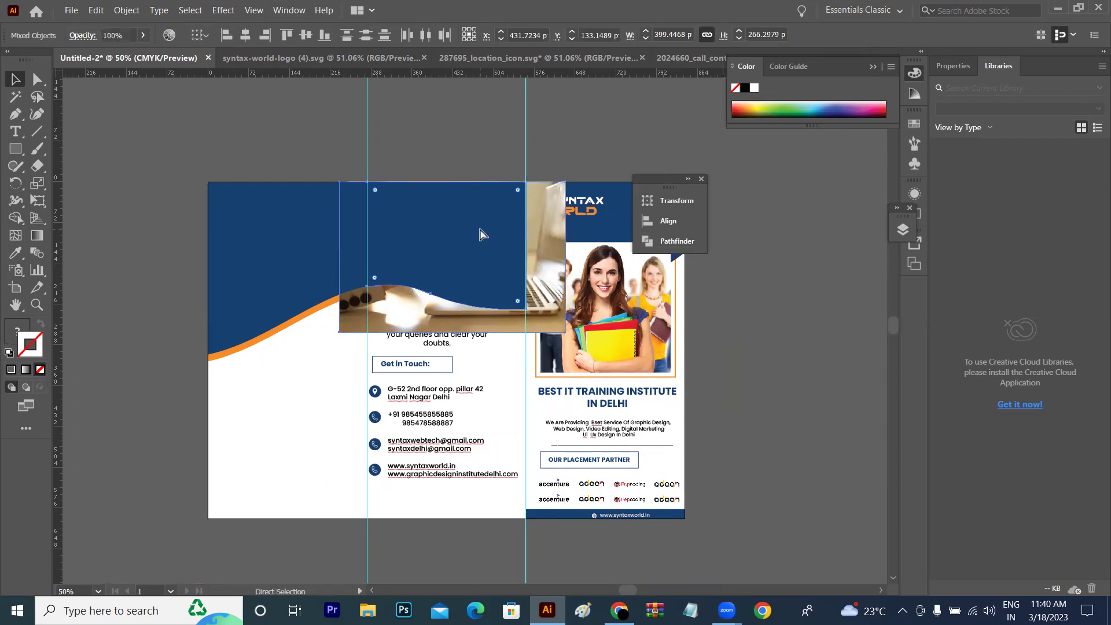
key("ctrl+7")
left_click(743, 290)
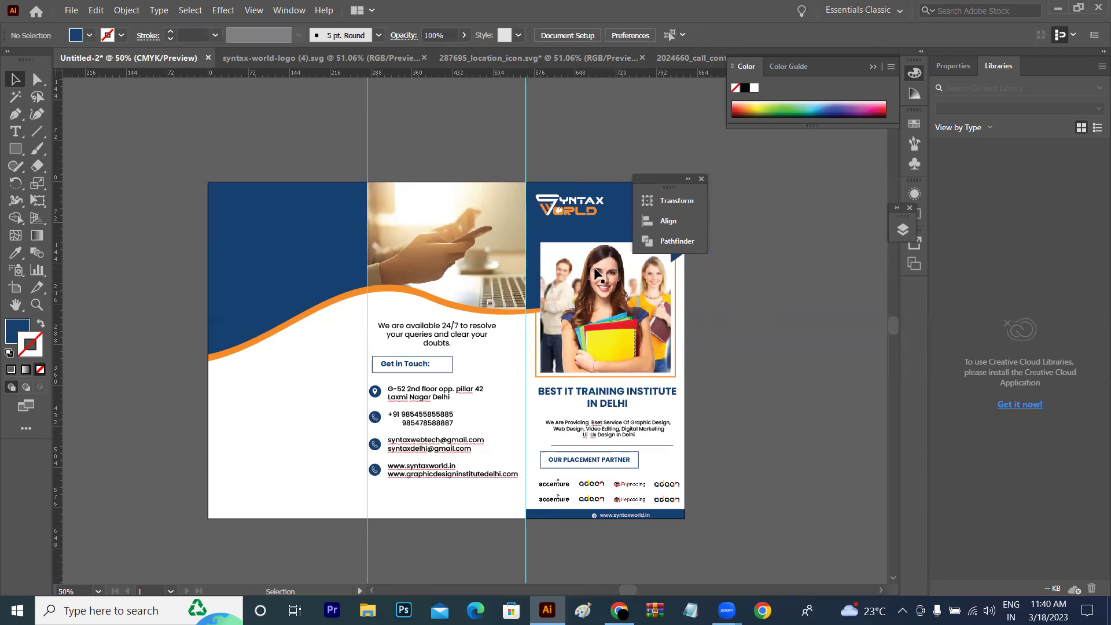
Add a stray 'Company' text line above the brochure, then delete it.
left_click(15, 131)
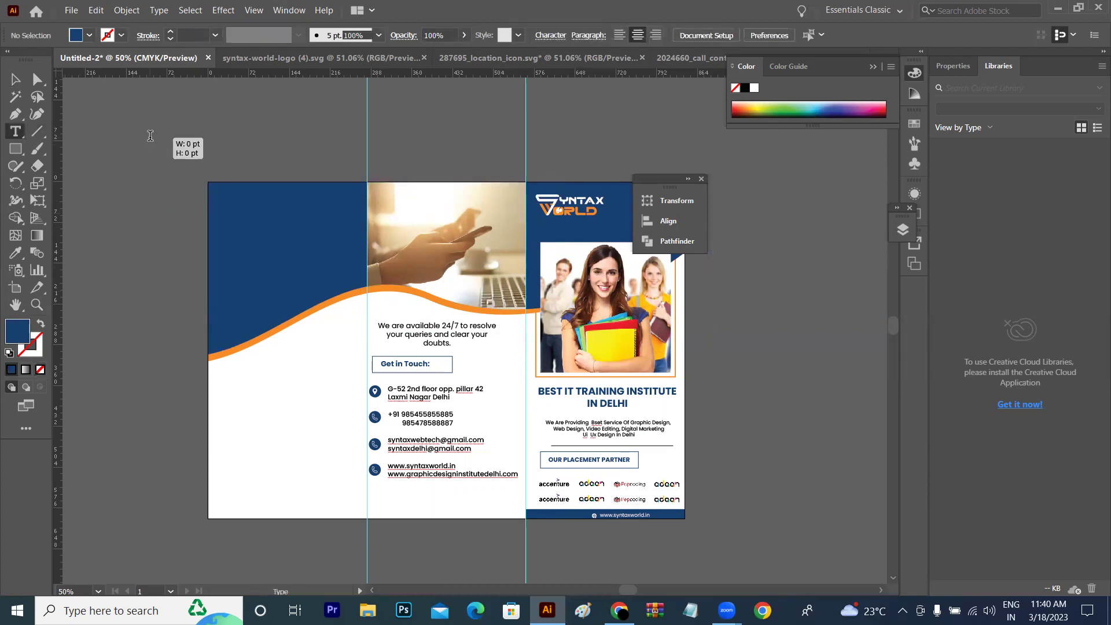
left_click(150, 137)
key("BackSpace")
type("Company")
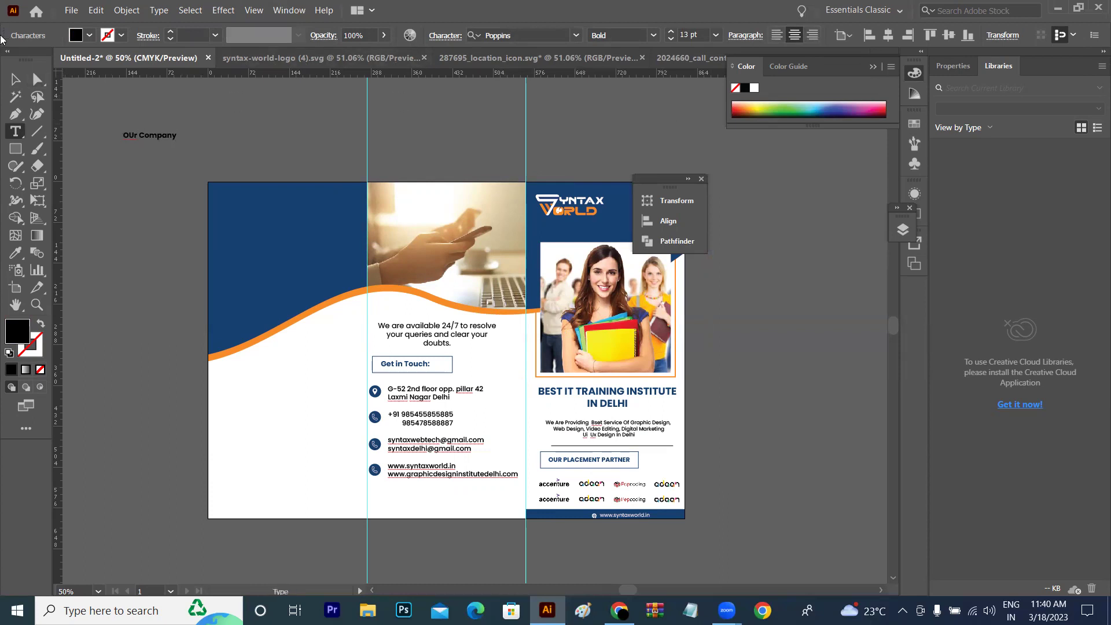
left_click(15, 79)
key("Delete")
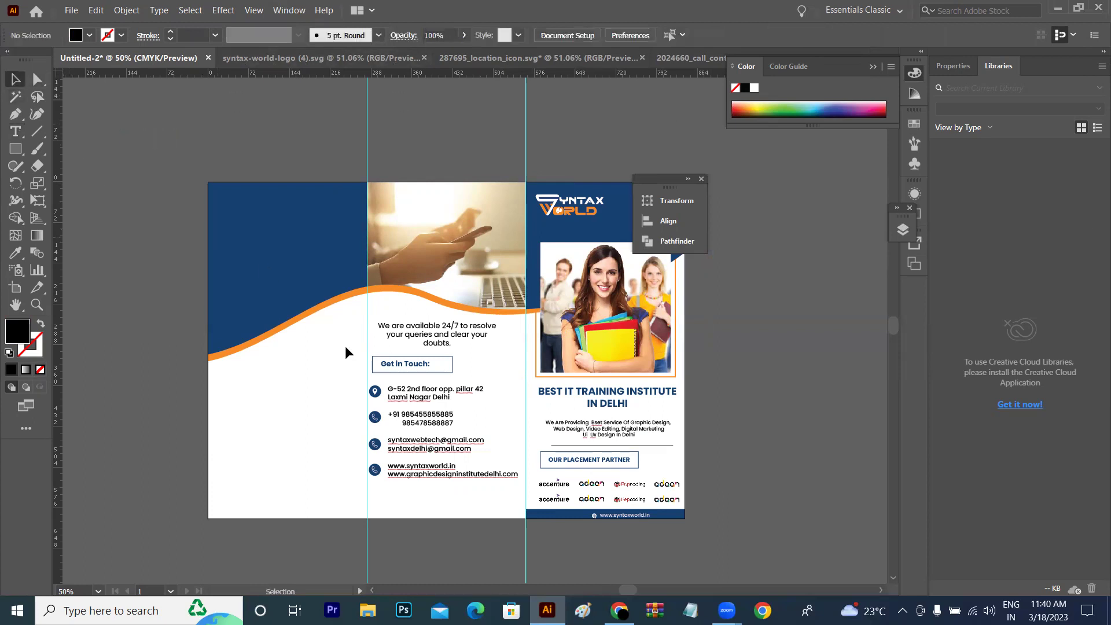
Copy OUR PLACEMENT PARTNER onto the left panel and make its fill white.
left_click_drag(564, 450, 274, 246)
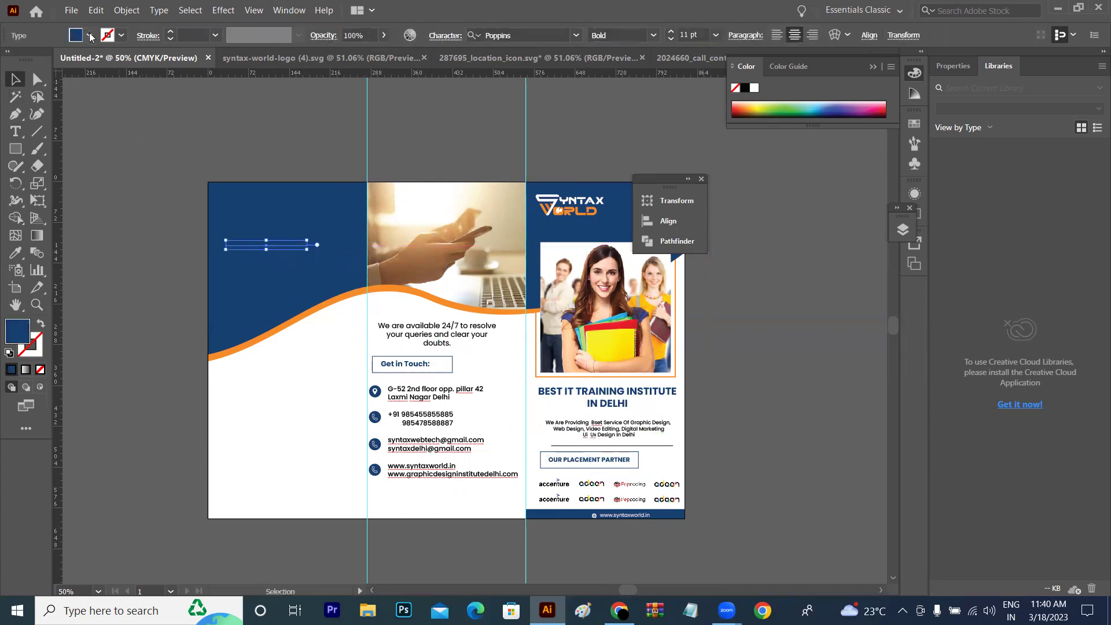
left_click(90, 35)
left_click(31, 60)
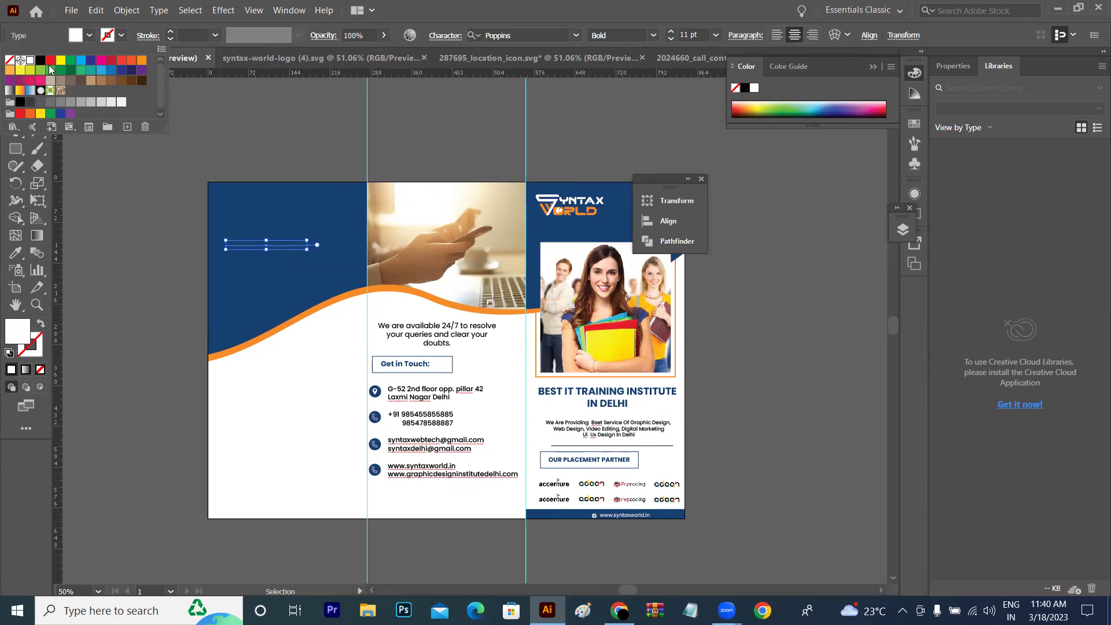
key("Escape")
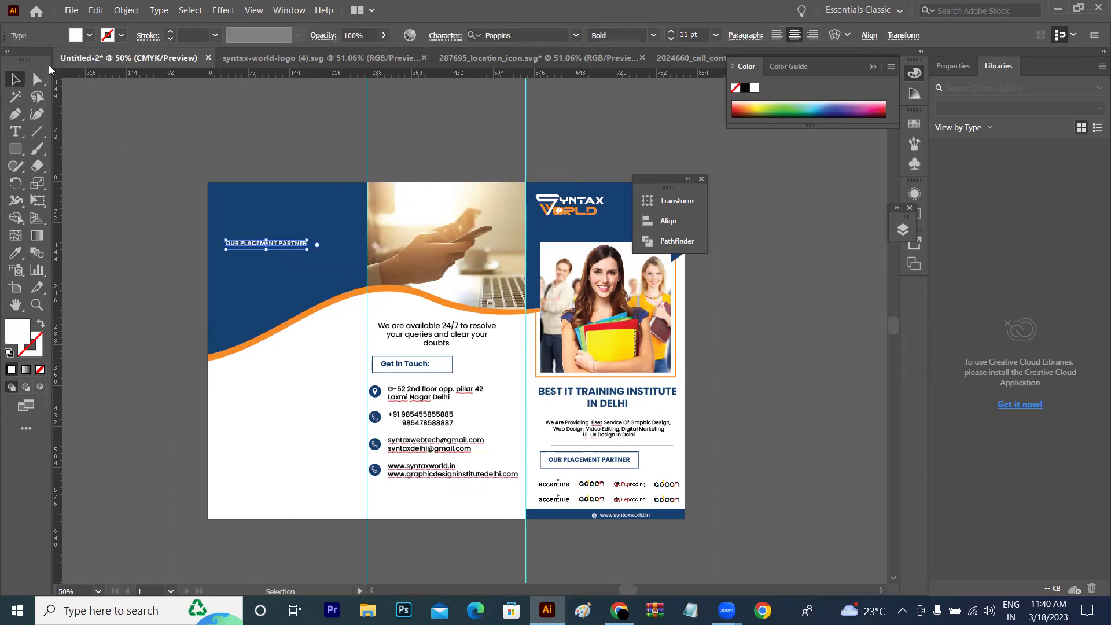
key("ctrl+equal")
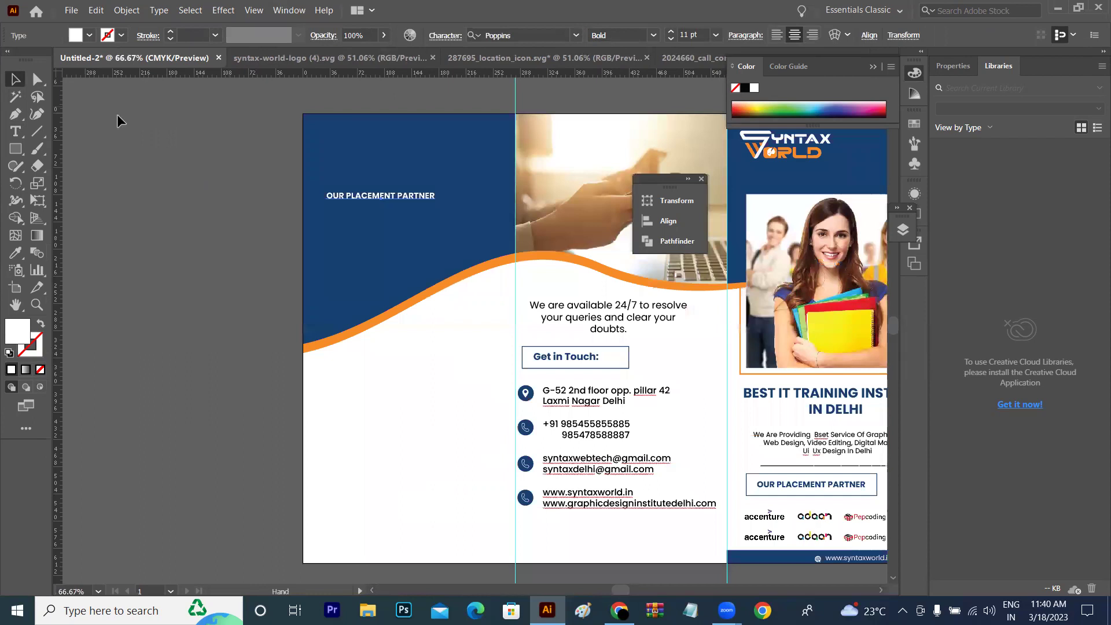
Retype the copied heading as 'Our Company' and enlarge it.
left_click(15, 131)
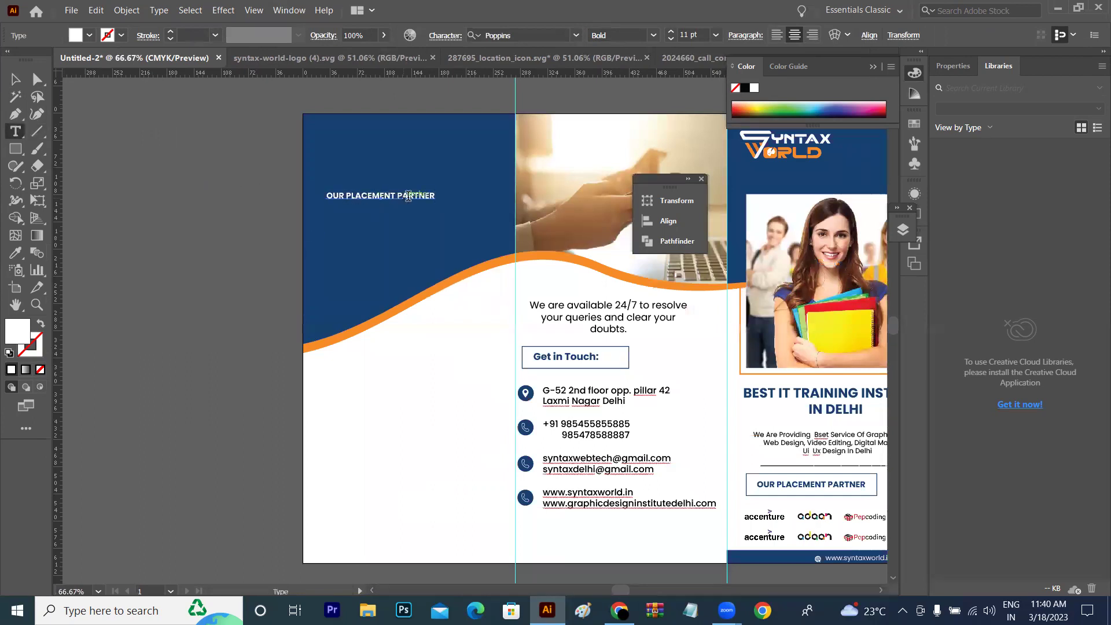
left_click_drag(440, 198, 330, 191)
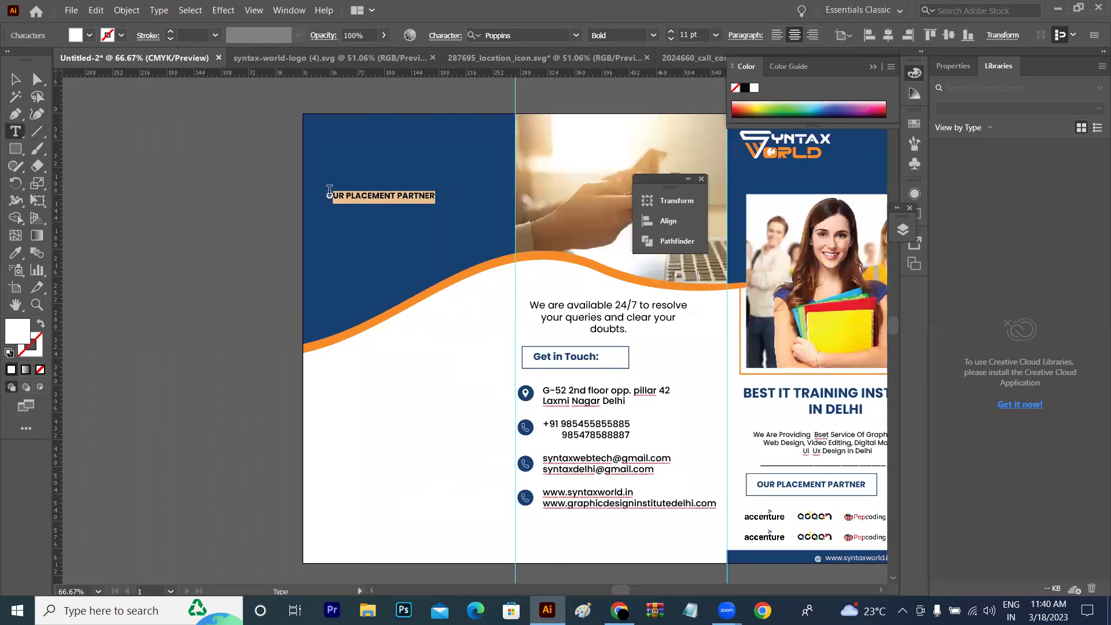
key("BackSpace")
type("ou")
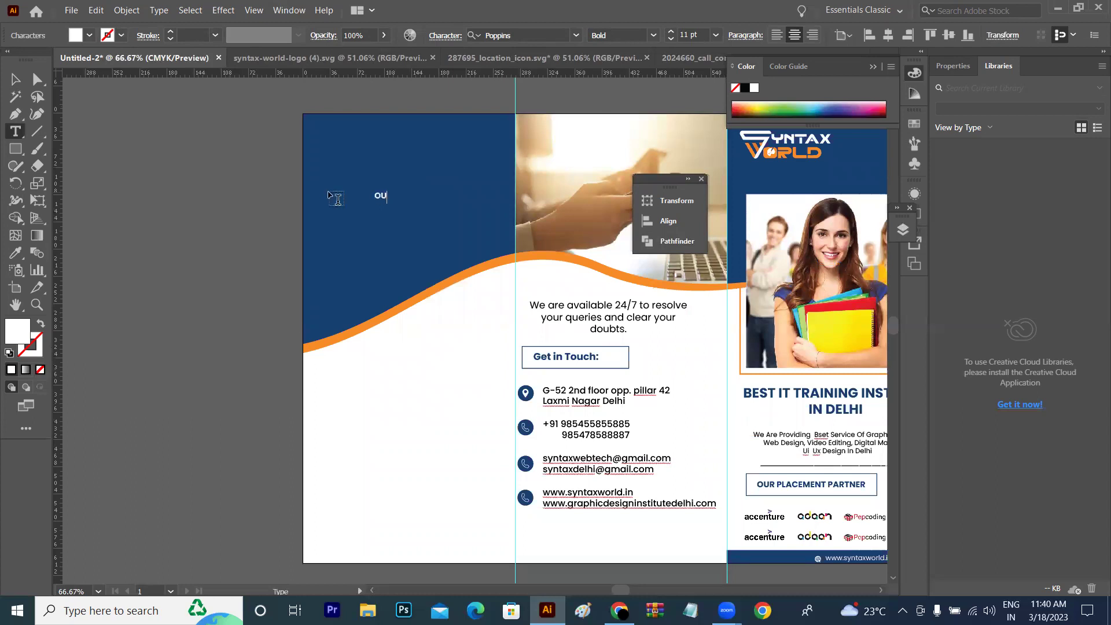
key("BackSpace")
type("Company")
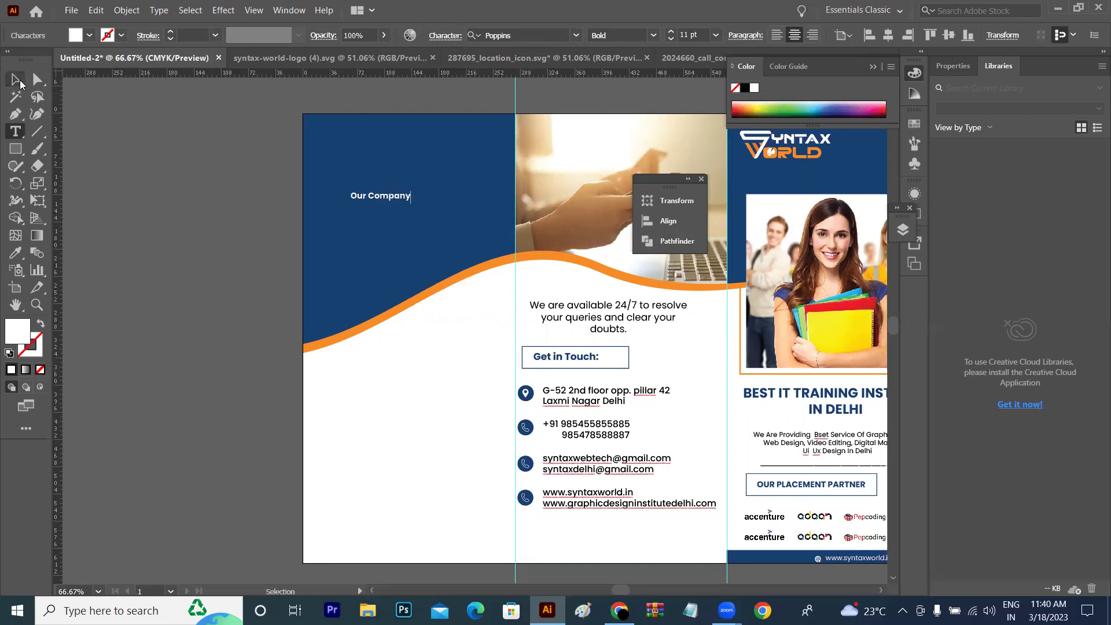
left_click(15, 79)
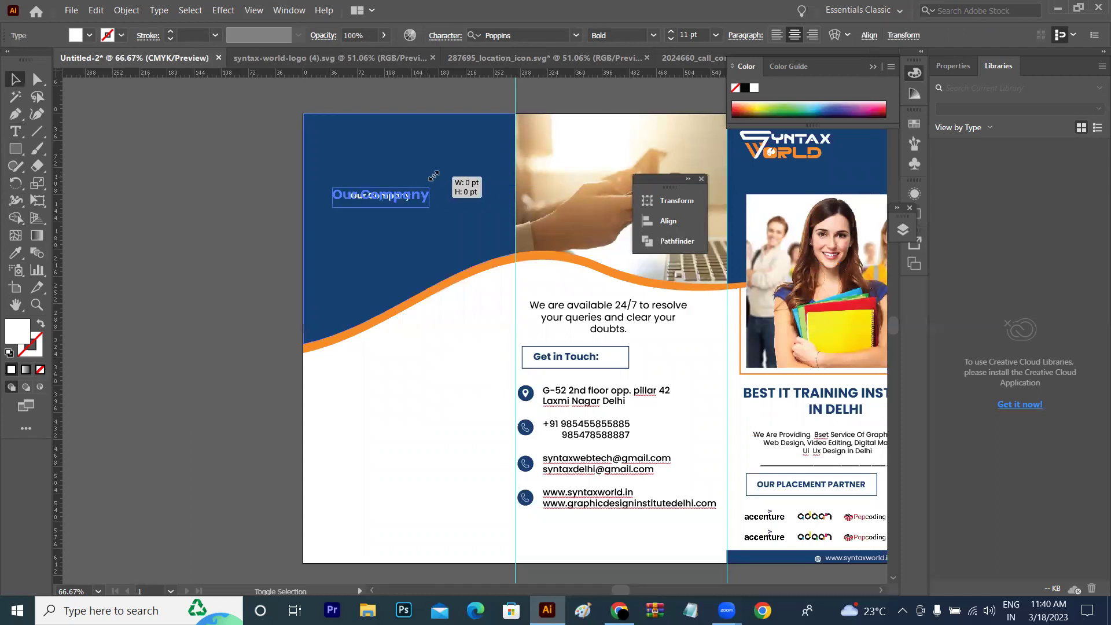
mouse_move(415, 190)
left_mouse_down()
mouse_move(438, 186)
mouse_move(412, 210)
left_mouse_up()
left_click(258, 238)
key("ctrl+minus")
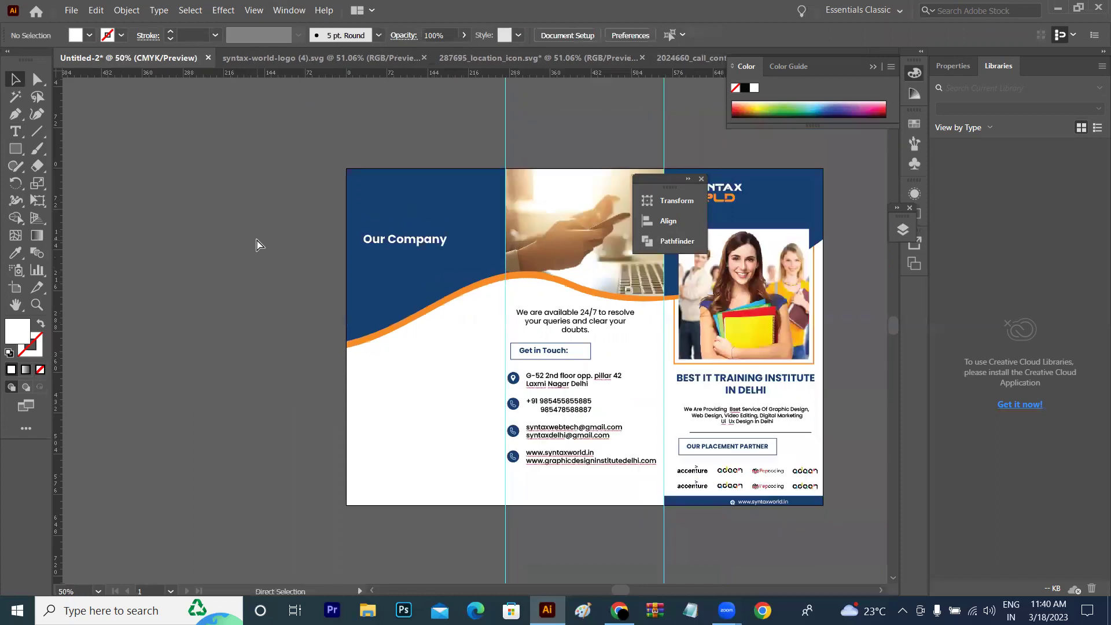
Change the heading text to 'About Us' and scale it up to about 32 pt.
left_click(15, 131)
left_click_drag(449, 239, 322, 241)
key("BackSpace")
type("bo")
type("Us")
left_click(15, 79)
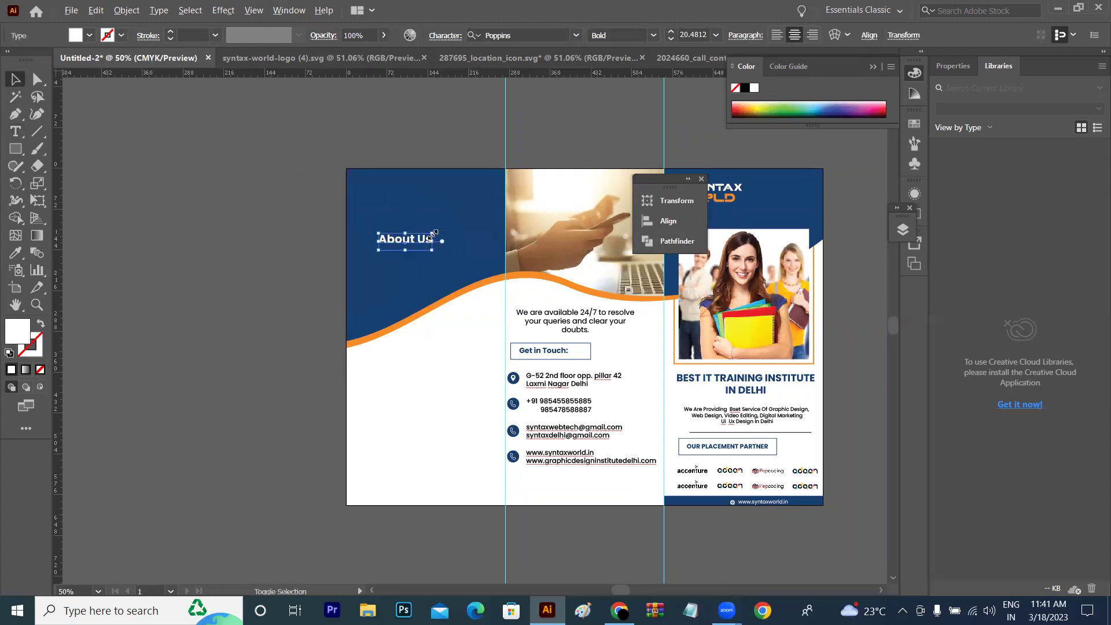
left_click_drag(431, 239, 431, 247)
left_click(286, 234)
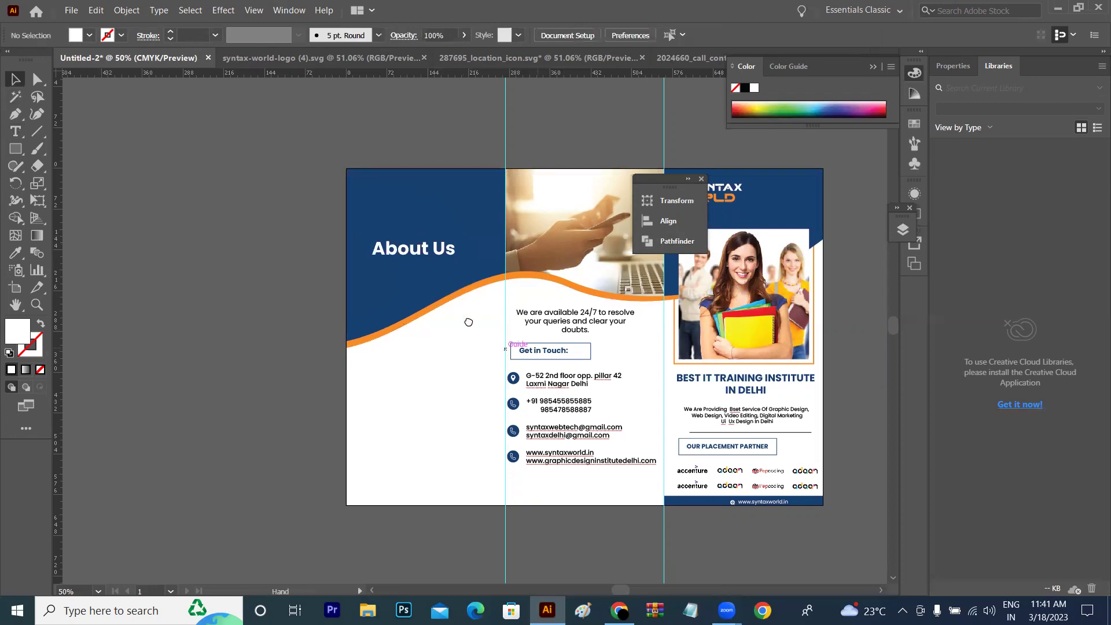
scroll(539, 485, "down", 1)
scroll(540, 484, "right", 2)
Switch to Chrome and open the Syntax World About Us page.
left_click(619, 610)
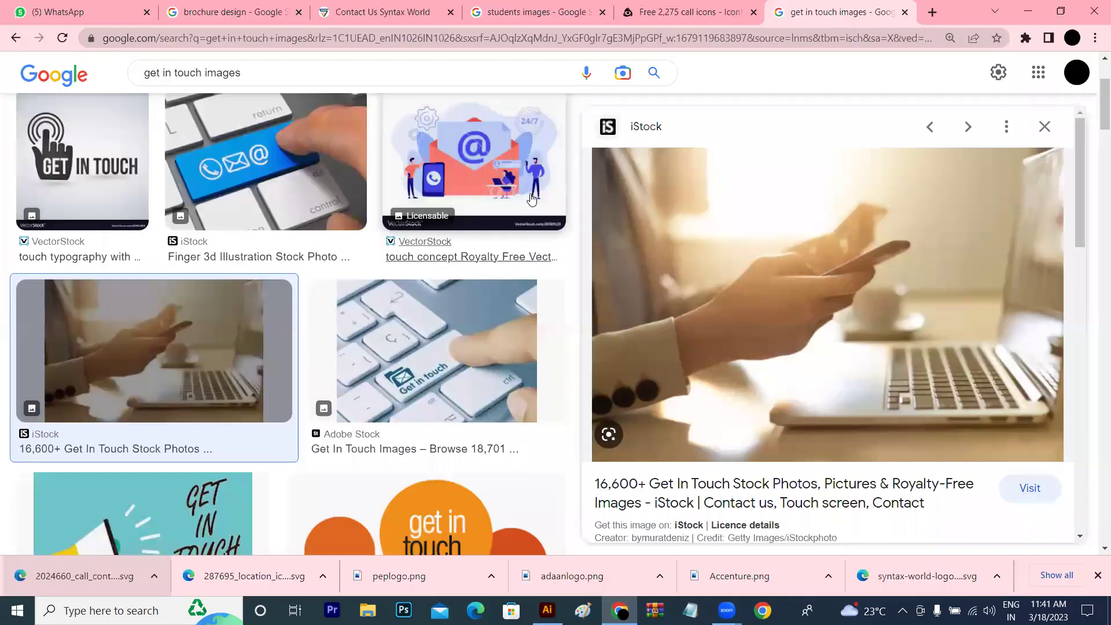
left_click(386, 11)
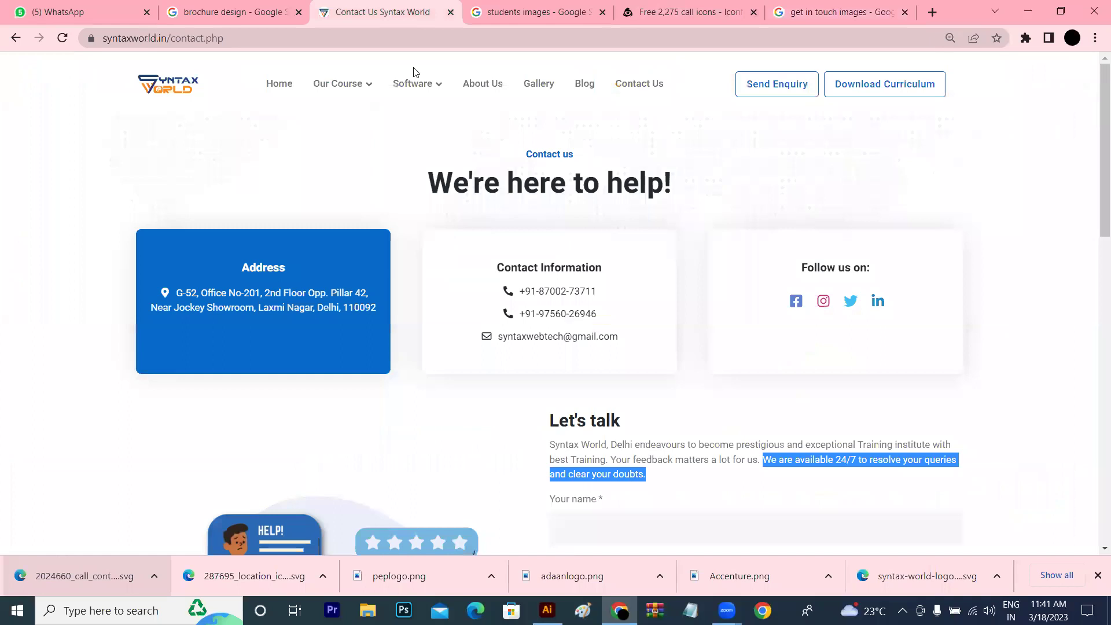
left_click(479, 88)
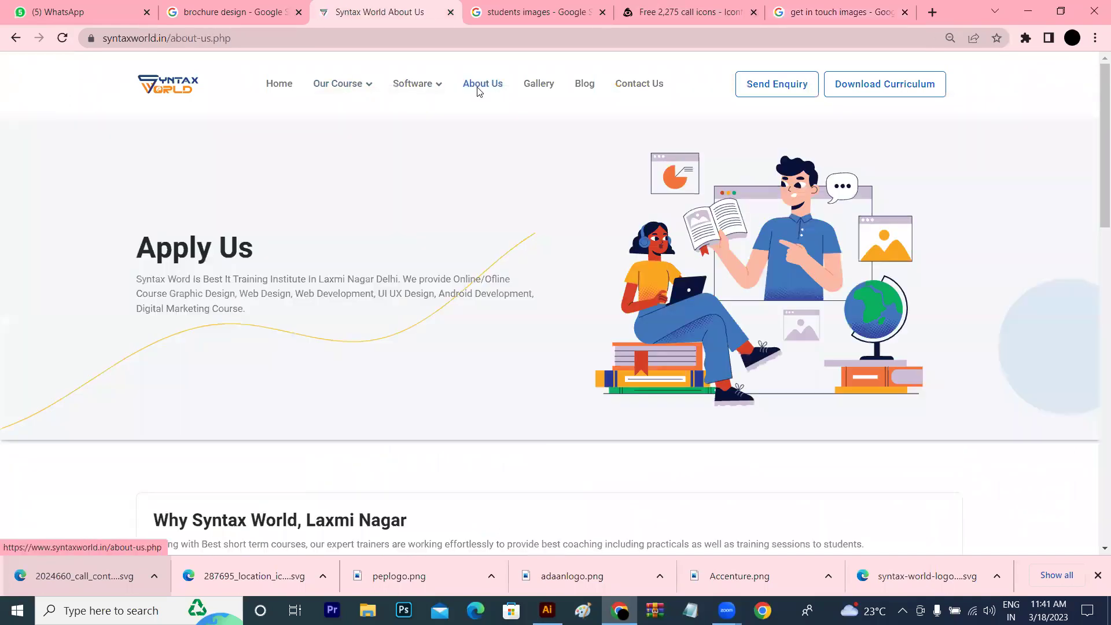
scroll(1094, 261, "down", 5)
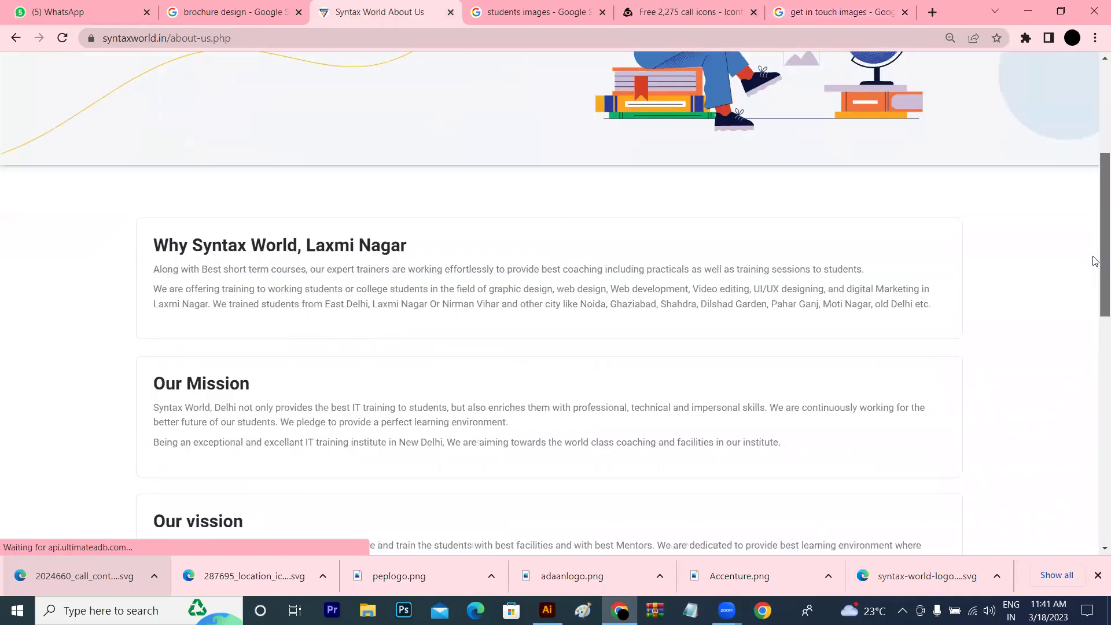
scroll(1095, 261, "down", 1)
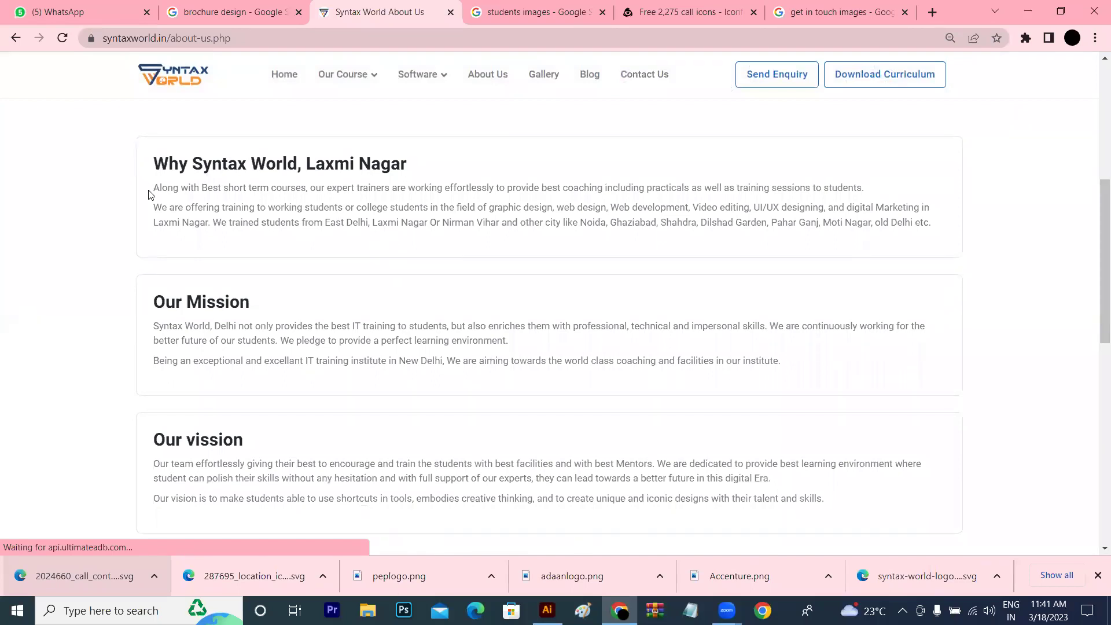
Select the paragraphs under 'Why Syntax World, Laxmi Nagar' and try the context menu.
left_click_drag(152, 186, 936, 237)
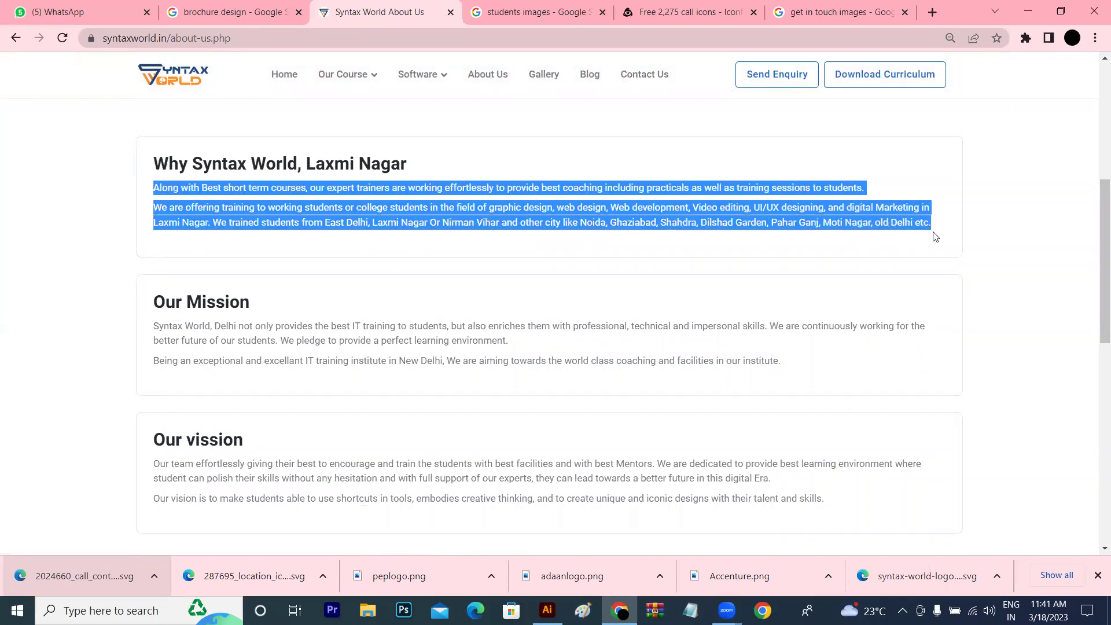
right_click(895, 224)
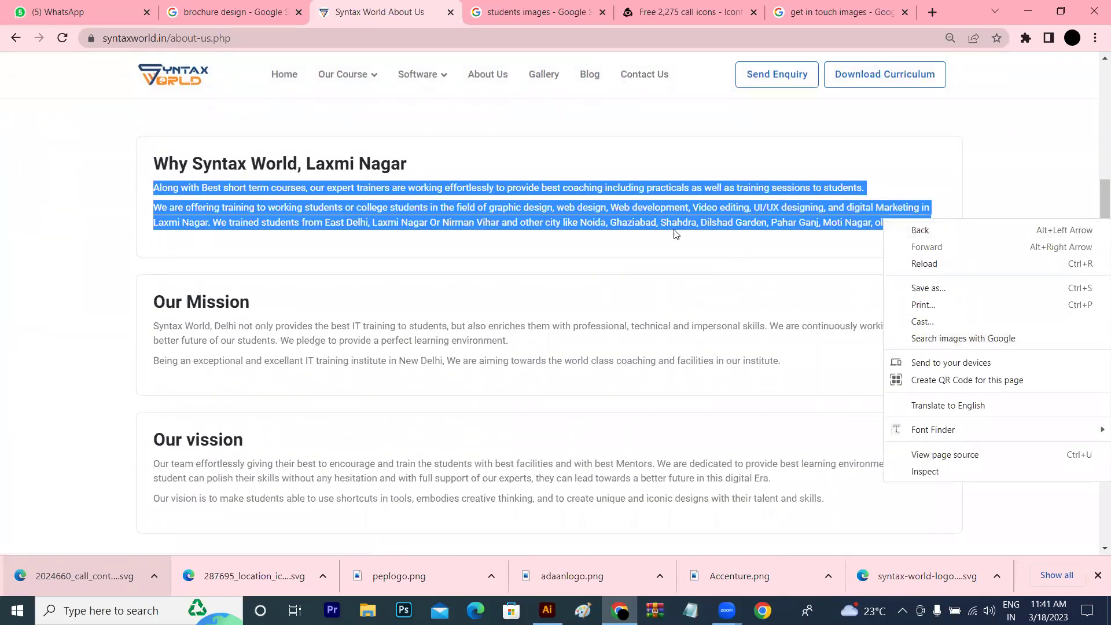
left_click(177, 203)
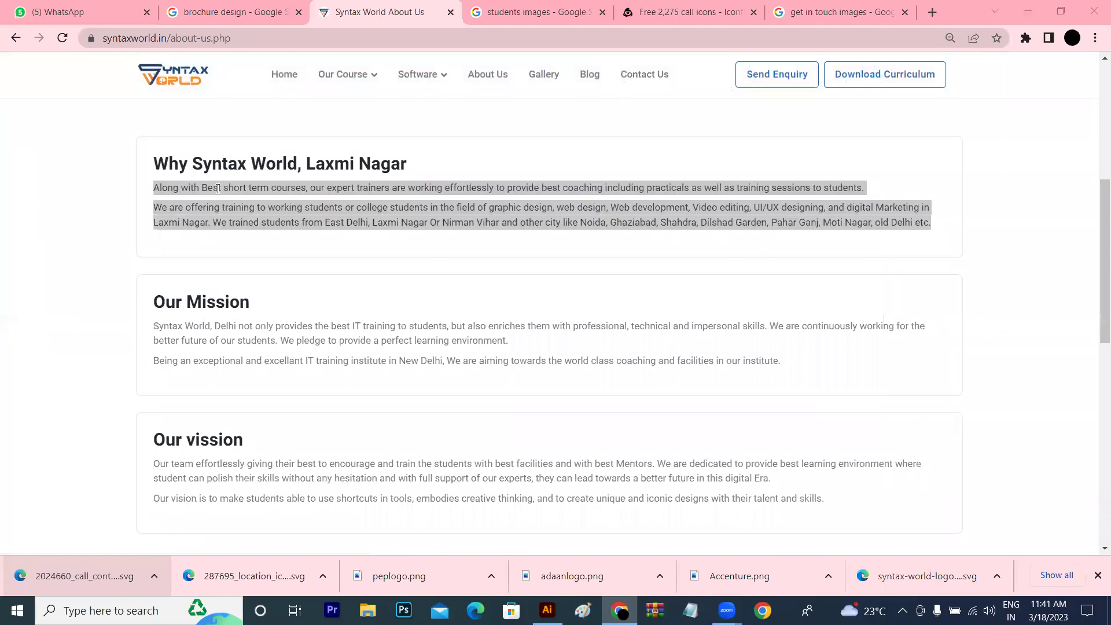
right_click(218, 192)
left_click(56, 201)
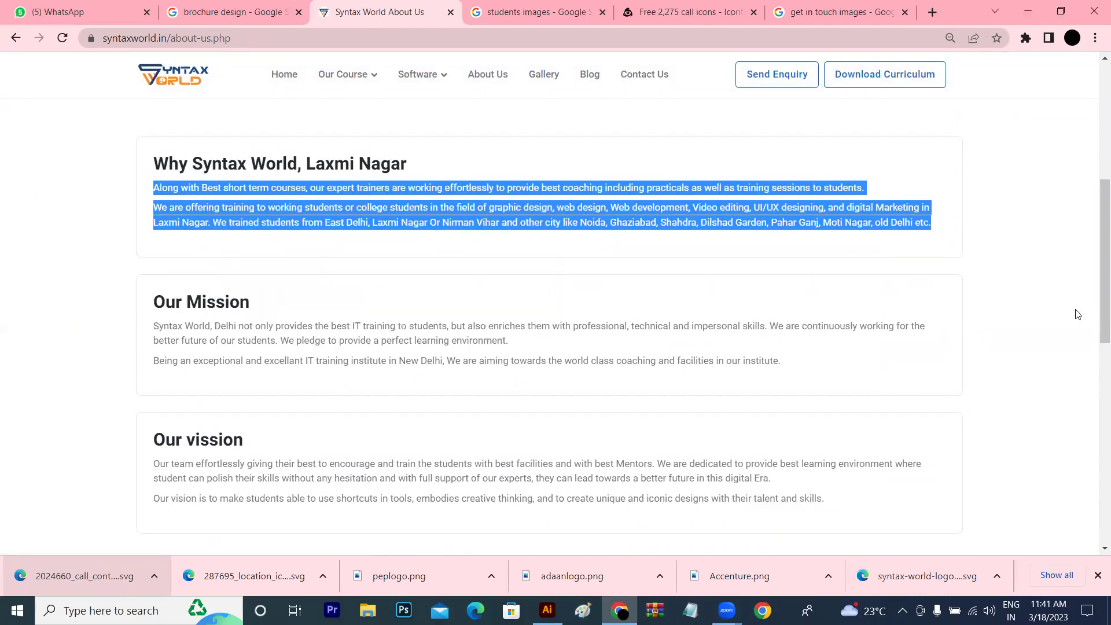
Scroll to and highlight the introductory paragraph under Apply Us.
scroll(1094, 246, "down", 7)
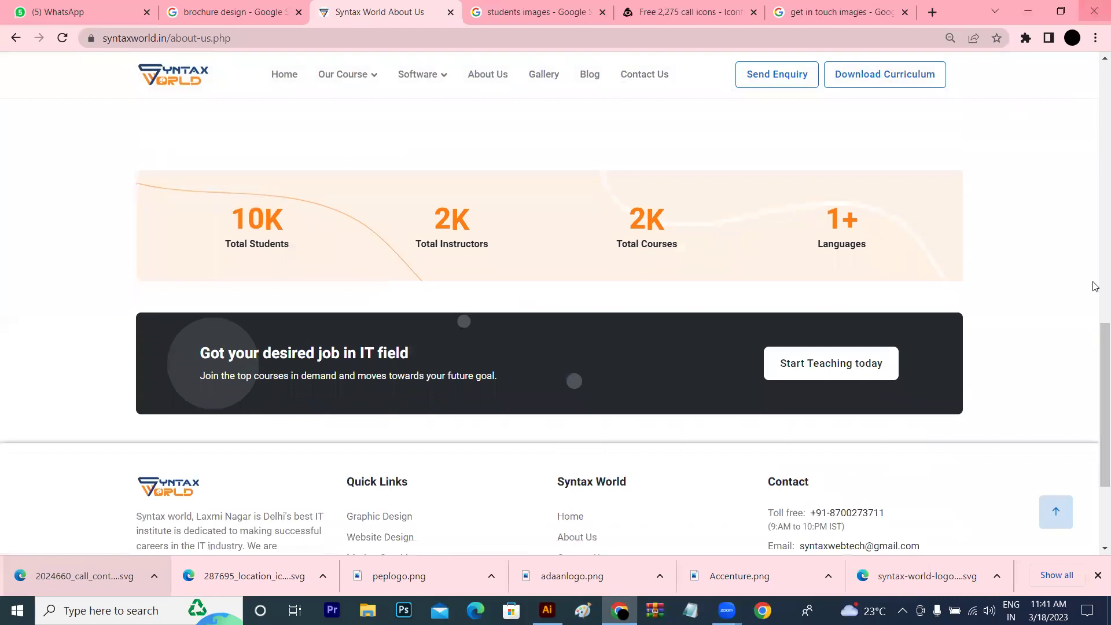
scroll(1096, 287, "down", 1)
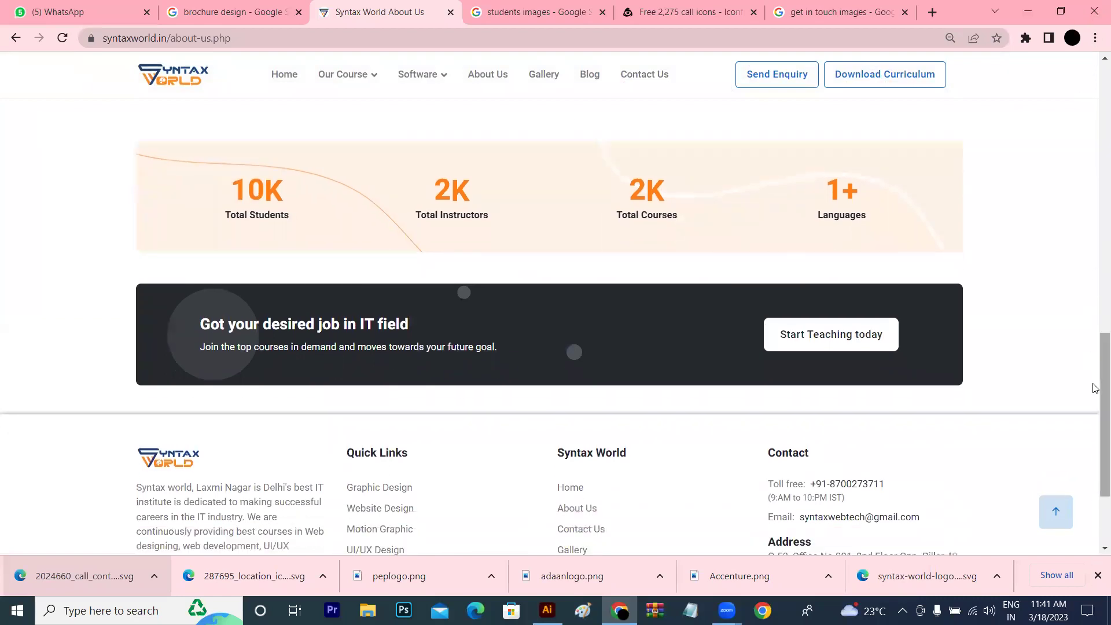
left_click_drag(1097, 347, 1096, 64)
scroll(1095, 65, "up", 1)
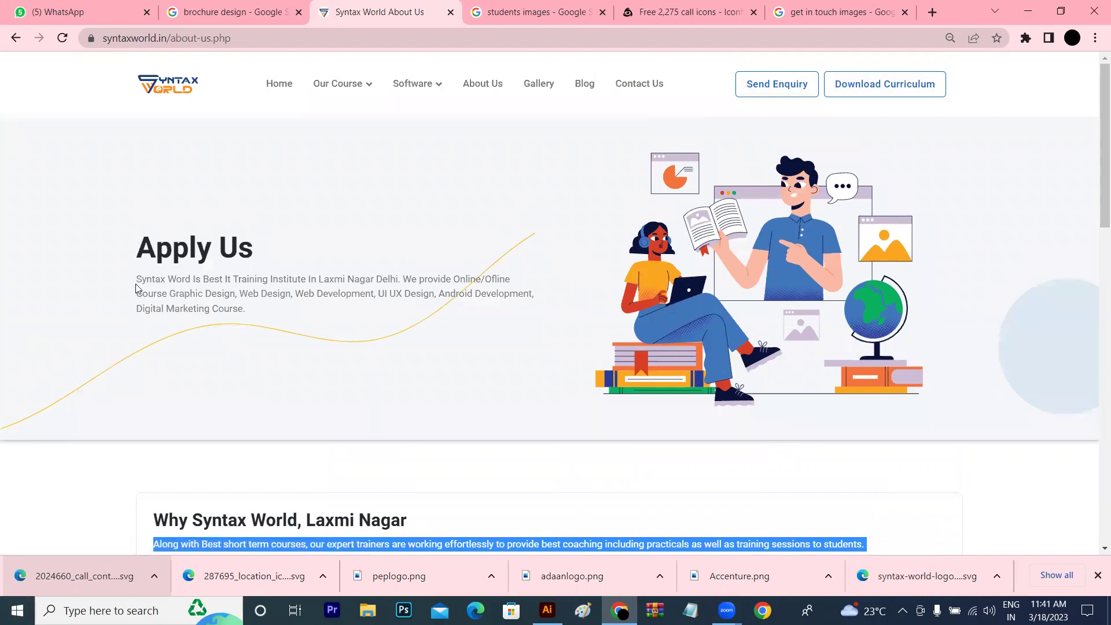
left_click_drag(139, 278, 391, 348)
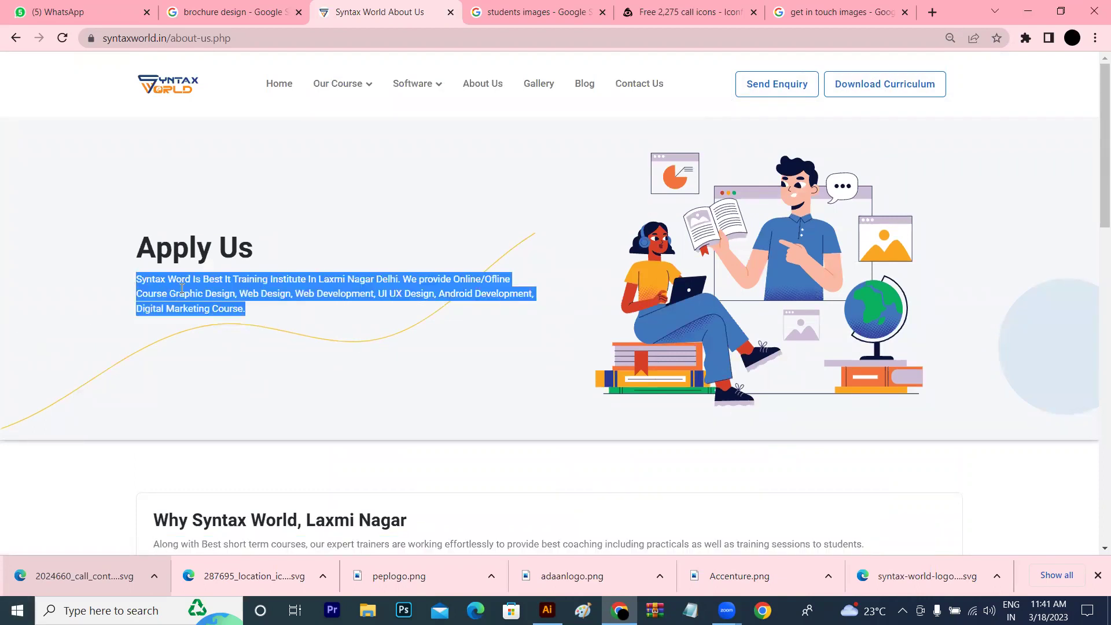
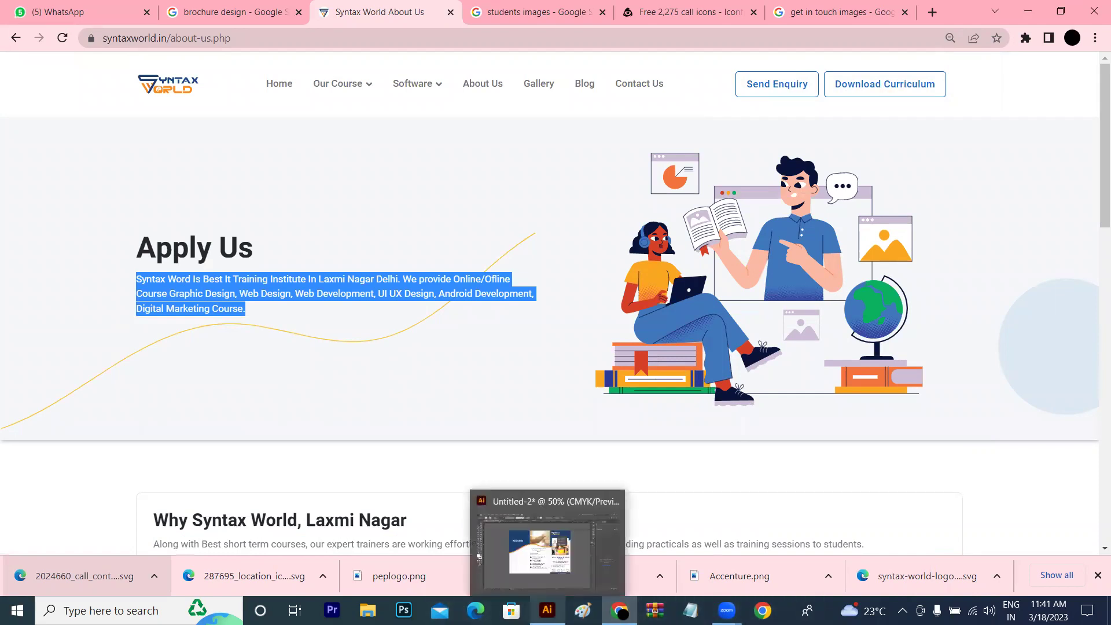
Move the 'We are available 24/7' paragraph into the left panel below the wave.
left_click(547, 610)
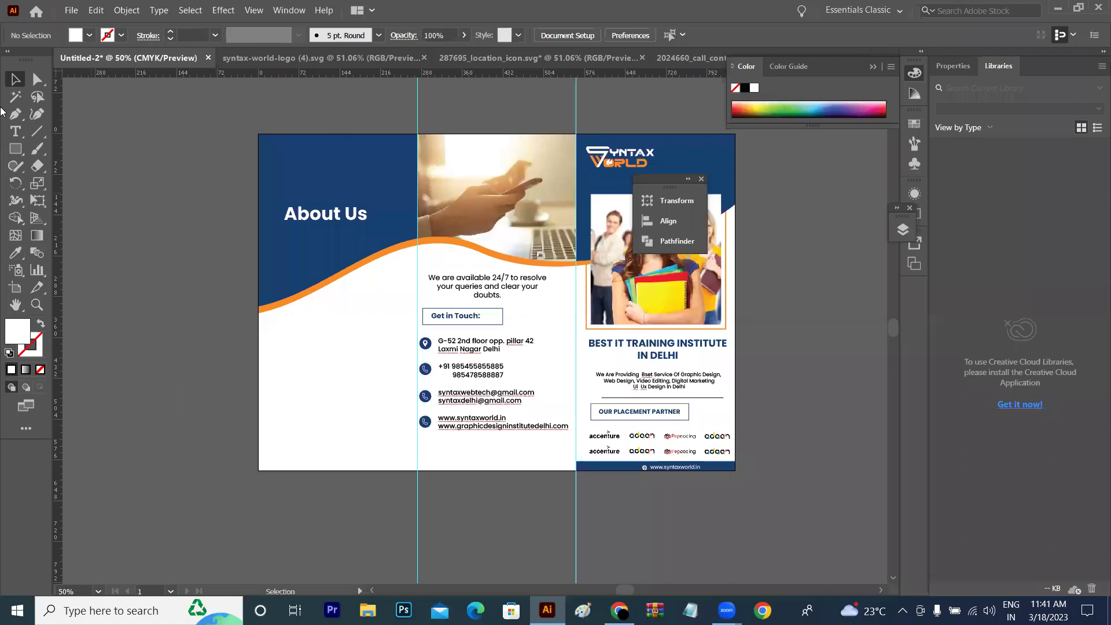
left_click(12, 132)
left_click(15, 79)
left_click_drag(487, 292, 479, 293)
left_click_drag(282, 320, 334, 335)
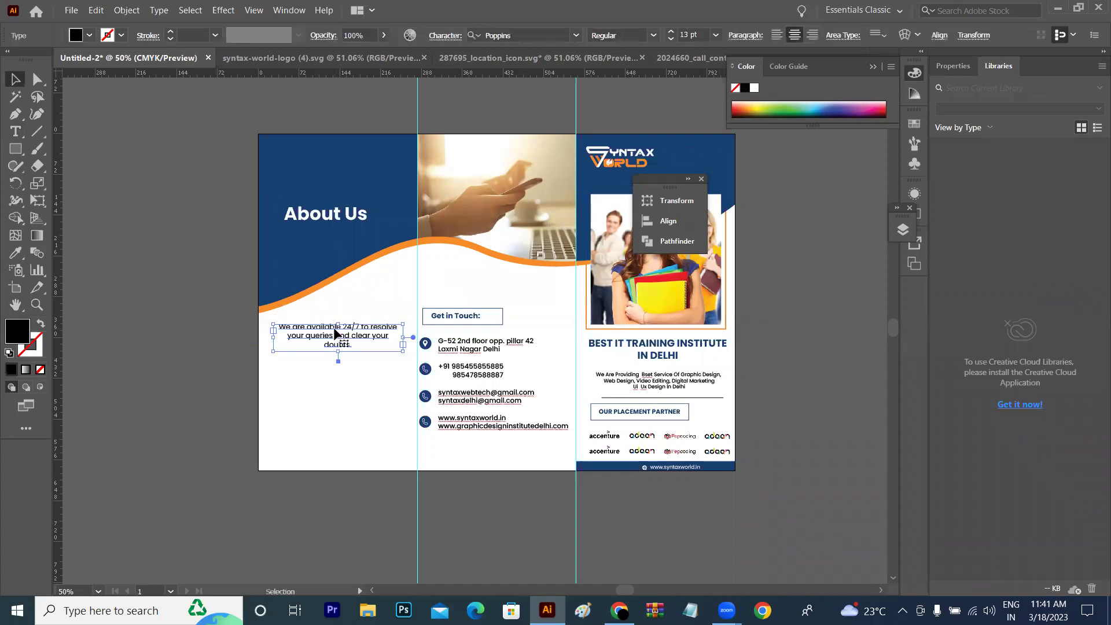
key("Delete")
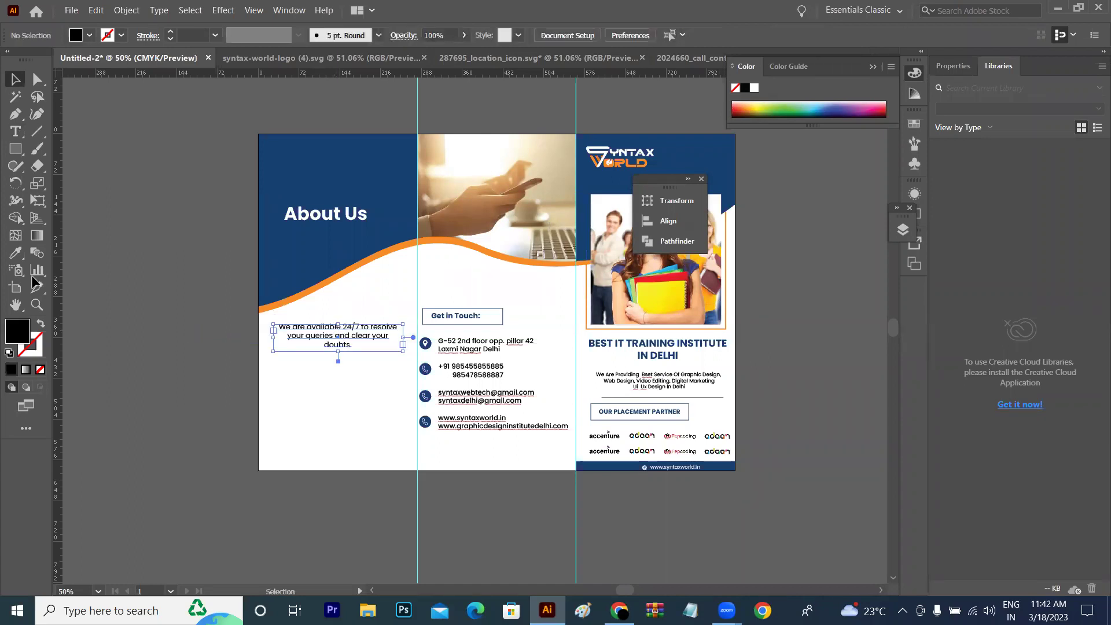
Paste the Syntax Word paragraph into a new left-panel text frame, then undo it.
key("t")
left_click_drag(272, 318, 407, 442)
type("Syntax Word Is Best It Training Institute In Laxmi Nagar Delhi. We provide Online/Ofline Course Graphic Design, Web Design, Web Development, UI UX Design, Android Development, Digital Marketing Course.")
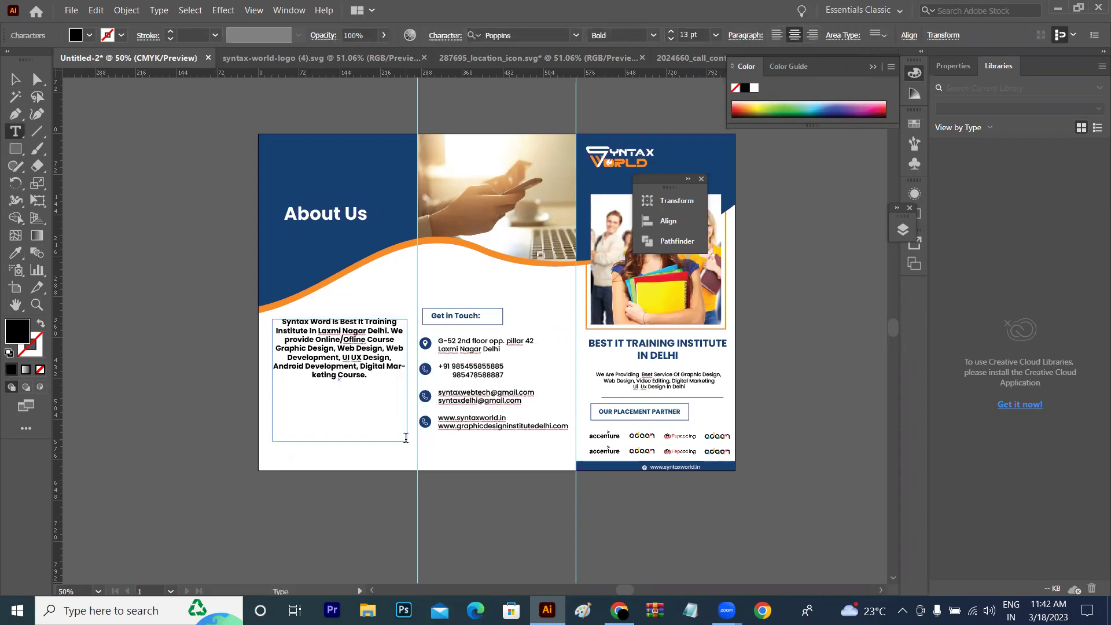
left_click(15, 79)
left_click(15, 253)
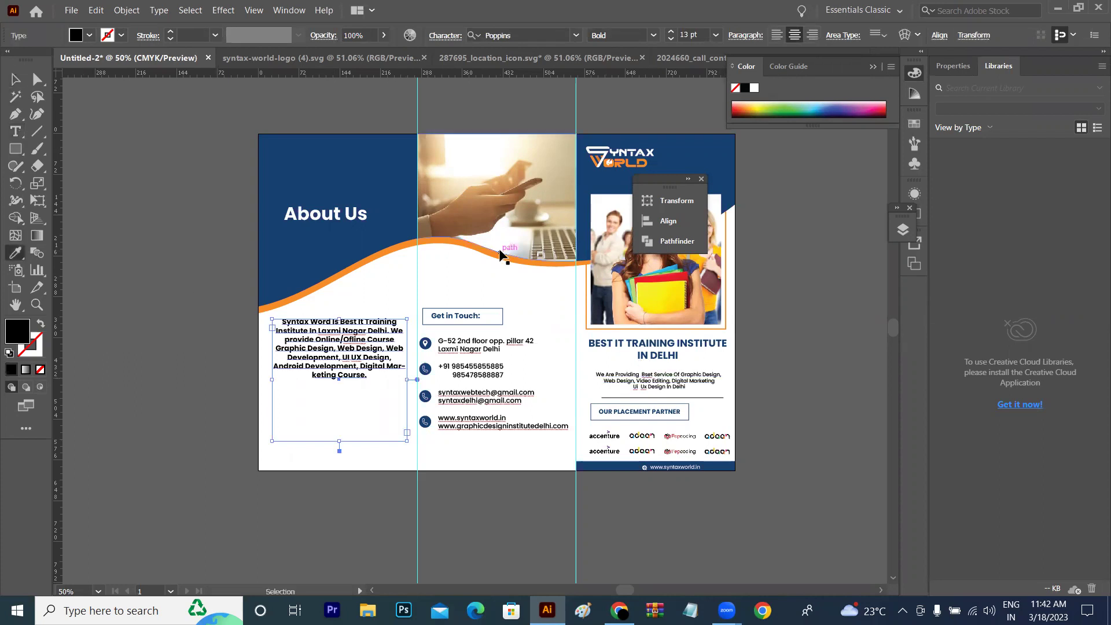
key("ctrl+z")
key("ctrl+z")
key("ctrl+z")
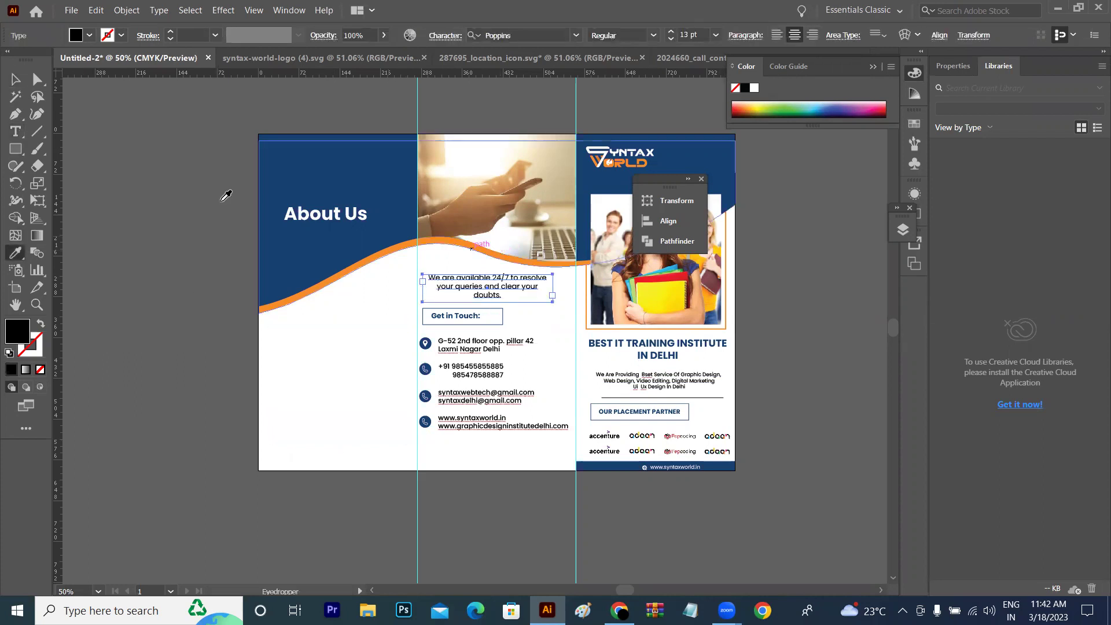
key("v")
Draw a fresh text area in the left panel and paste the Syntax Word paragraph.
left_click(186, 185)
left_click(15, 132)
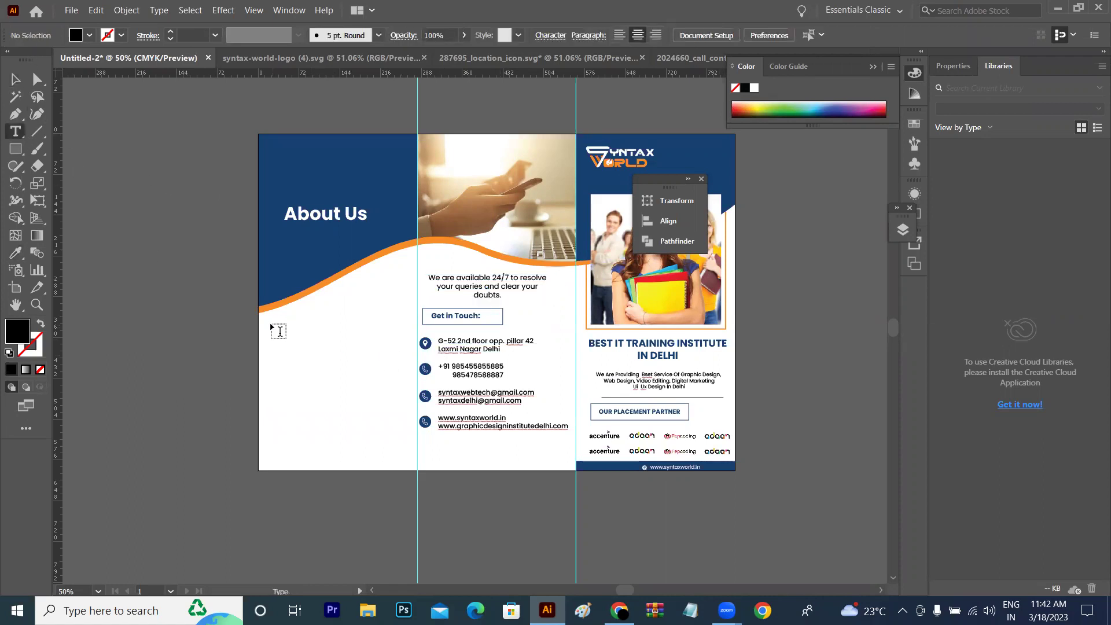
left_click_drag(272, 325, 405, 450)
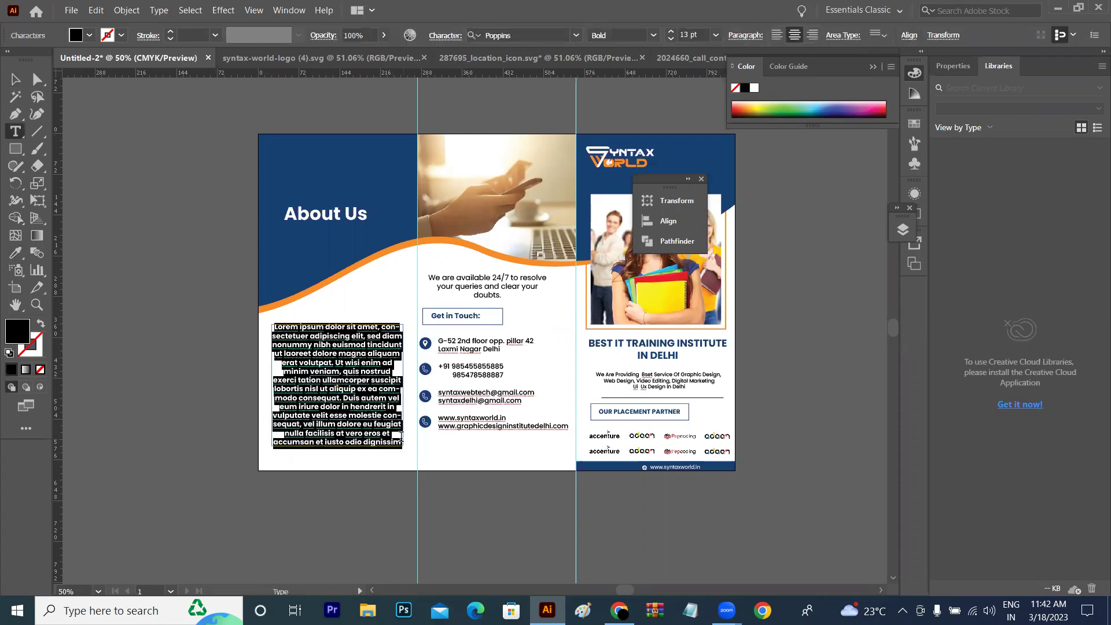
type("Syntax Word Is Best It Training Institute In Laxmi Nagar Delhi. We provide Online/Ofline Course Graphic Design, Web Design, Web Development, UI UX Design, Android Development, Digital Marketing Course.")
left_click(16, 78)
Restyle the pasted paragraph to Regular by sampling the 'We are available' text.
left_click(16, 252)
left_click(473, 272)
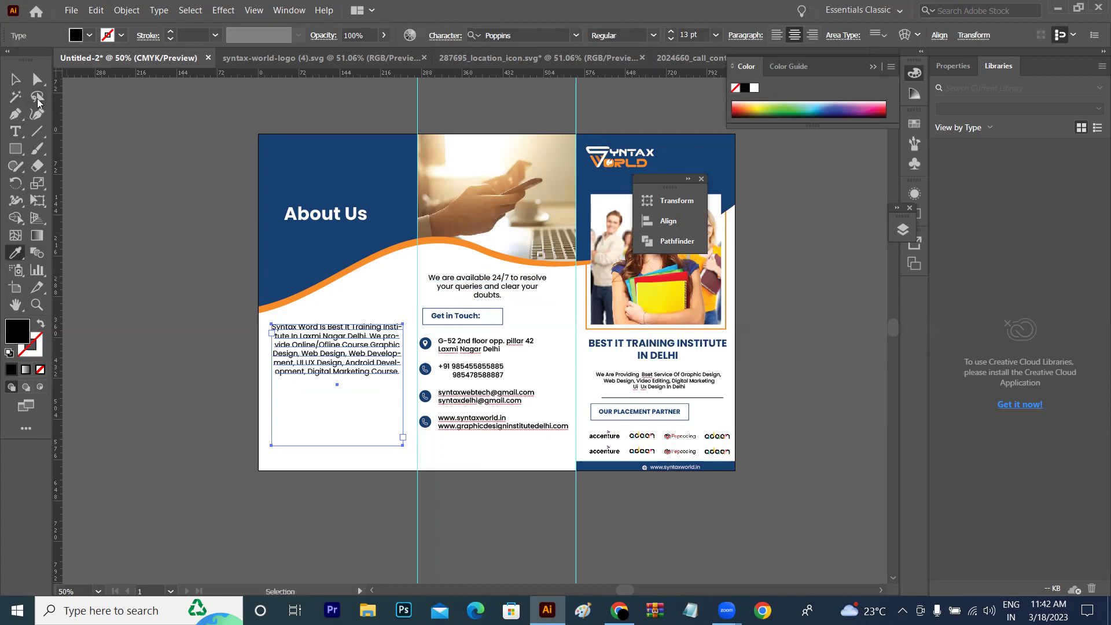
left_click(16, 80)
left_click(137, 234)
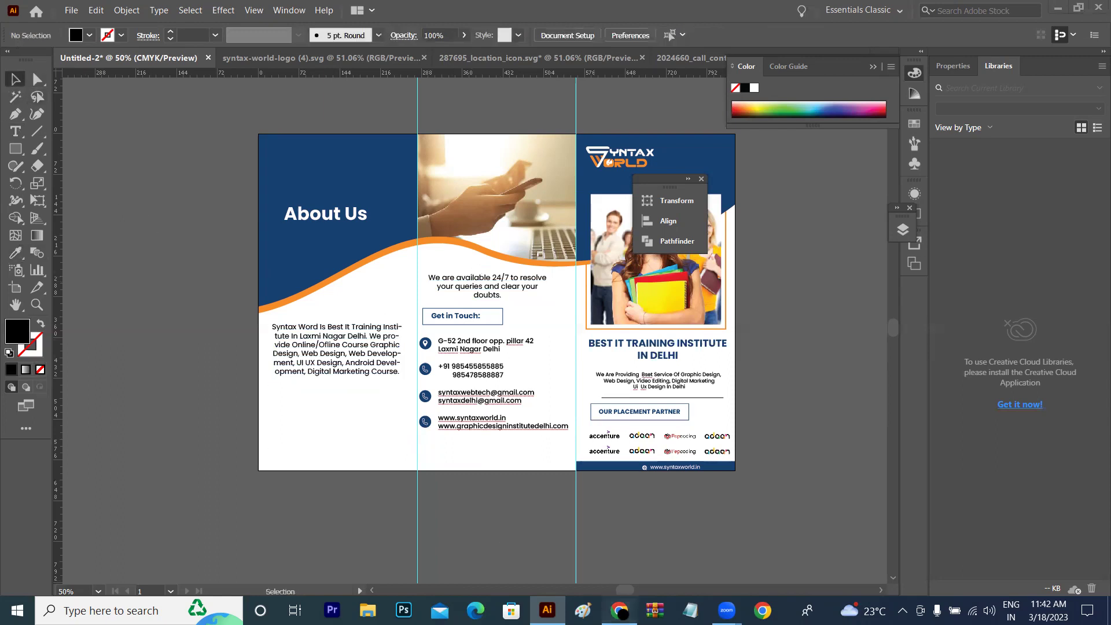
left_click(618, 608)
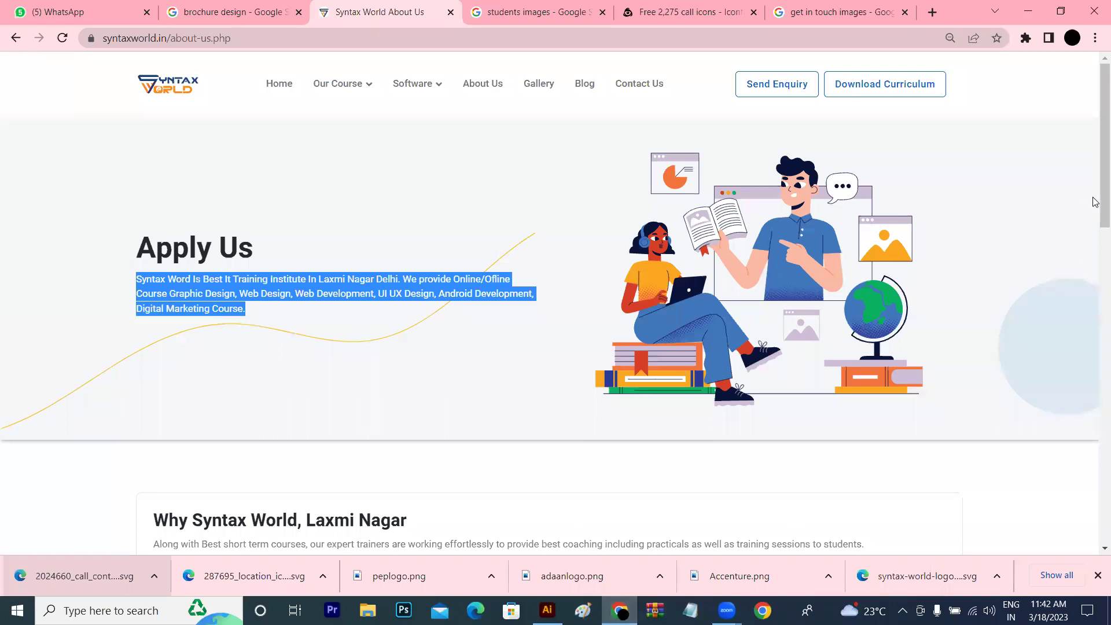
Copy the two 'Why Syntax World, Laxmi Nagar' paragraphs from the About Us page.
scroll(1088, 203, "down", 3)
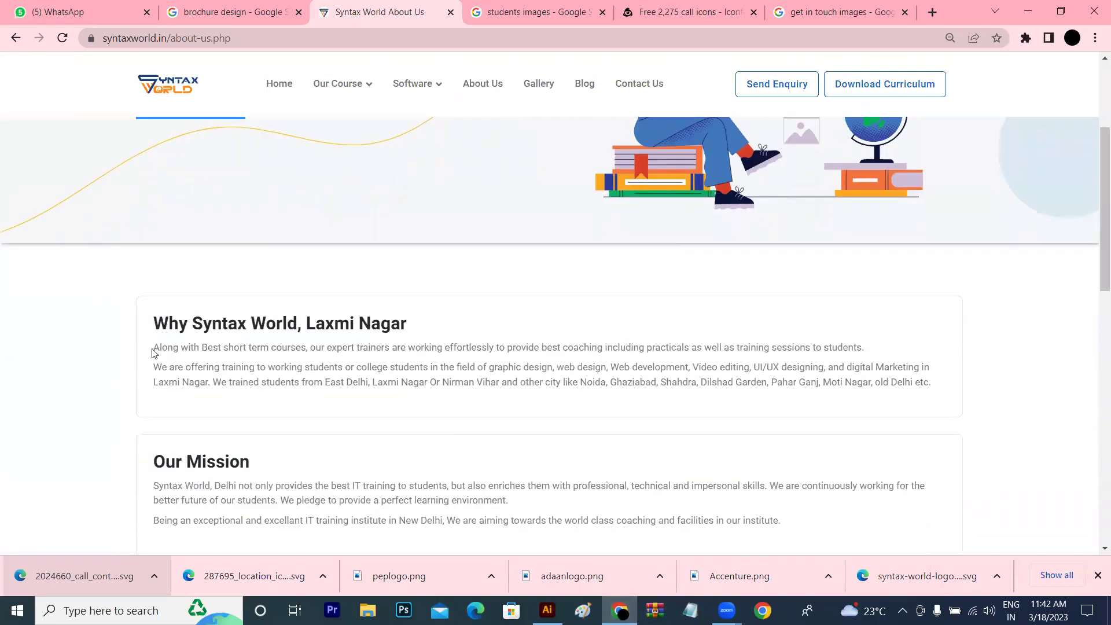
left_click_drag(154, 346, 943, 398)
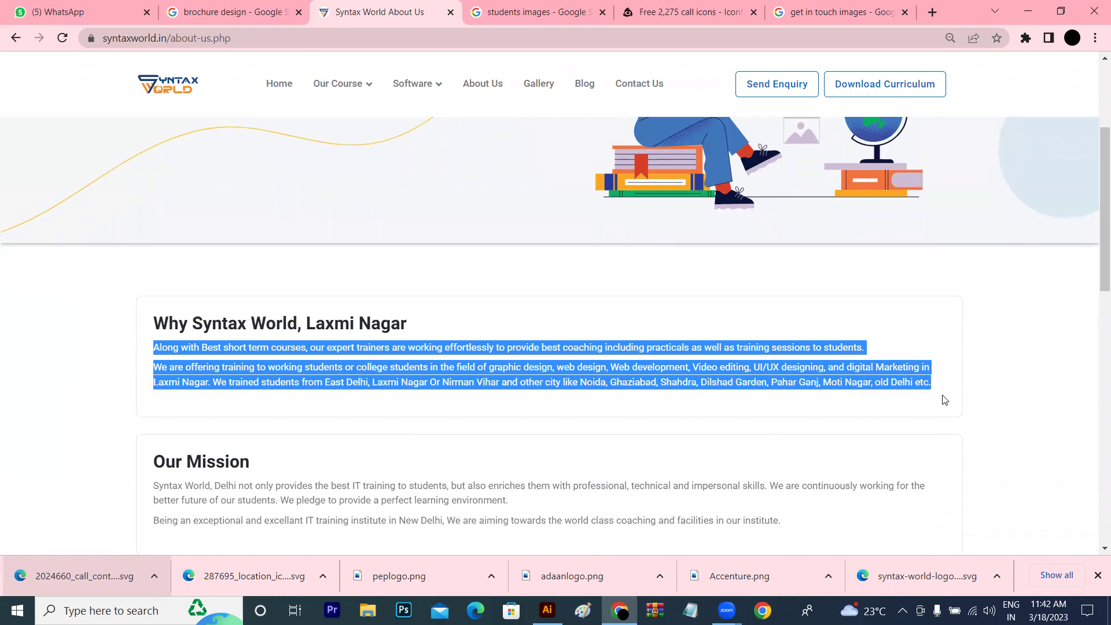
scroll(857, 367, "down", 1)
scroll(866, 358, "up", 1)
right_click(866, 357)
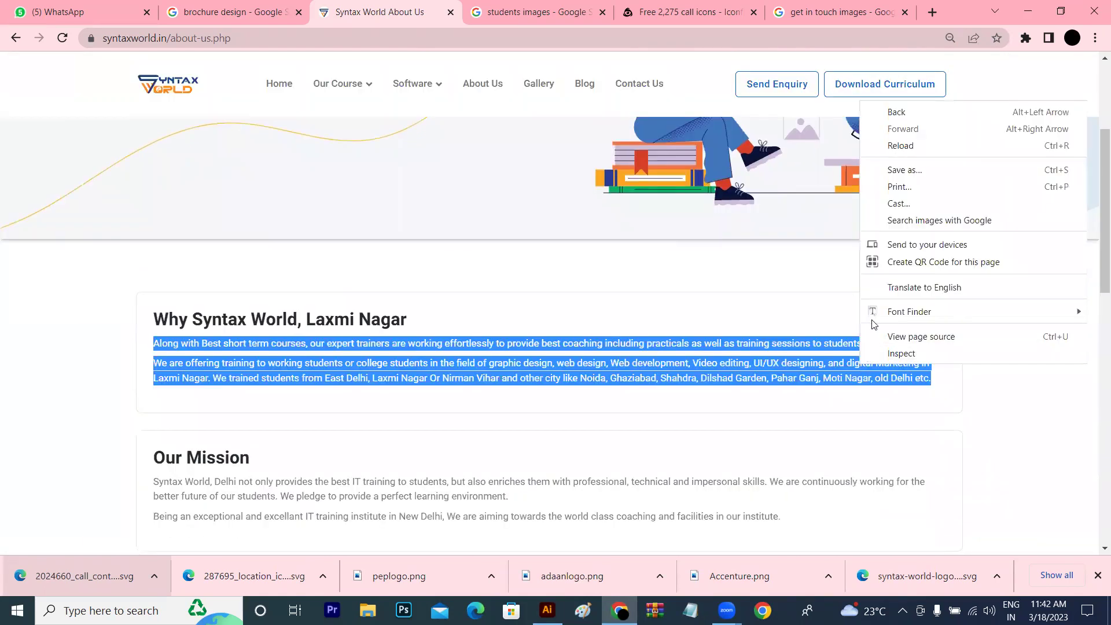
right_click(787, 347)
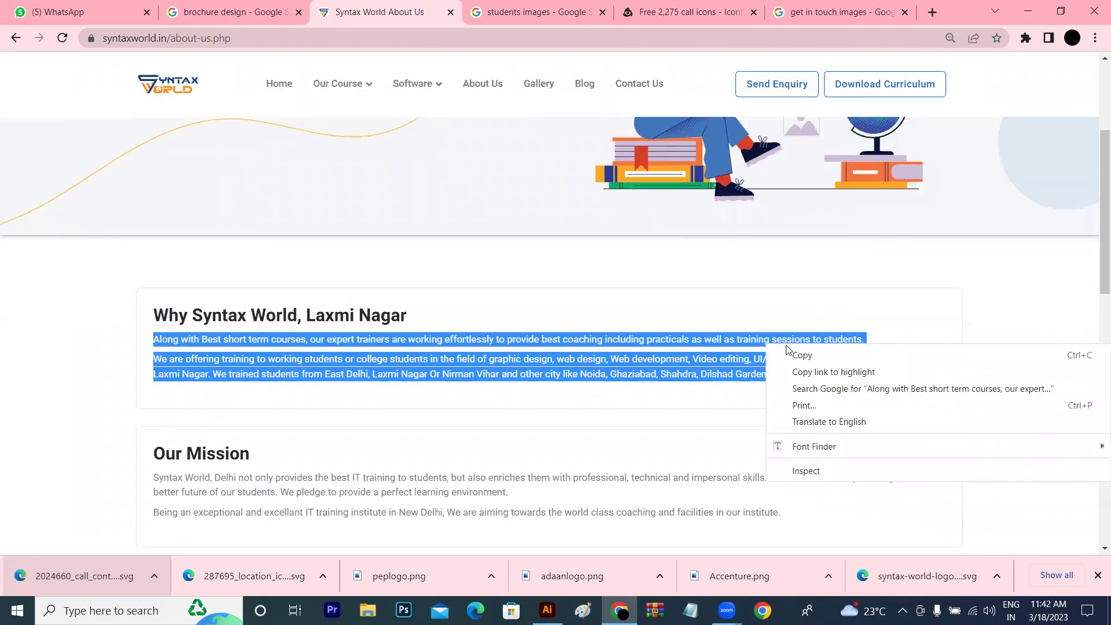
left_click(799, 354)
left_click(544, 604)
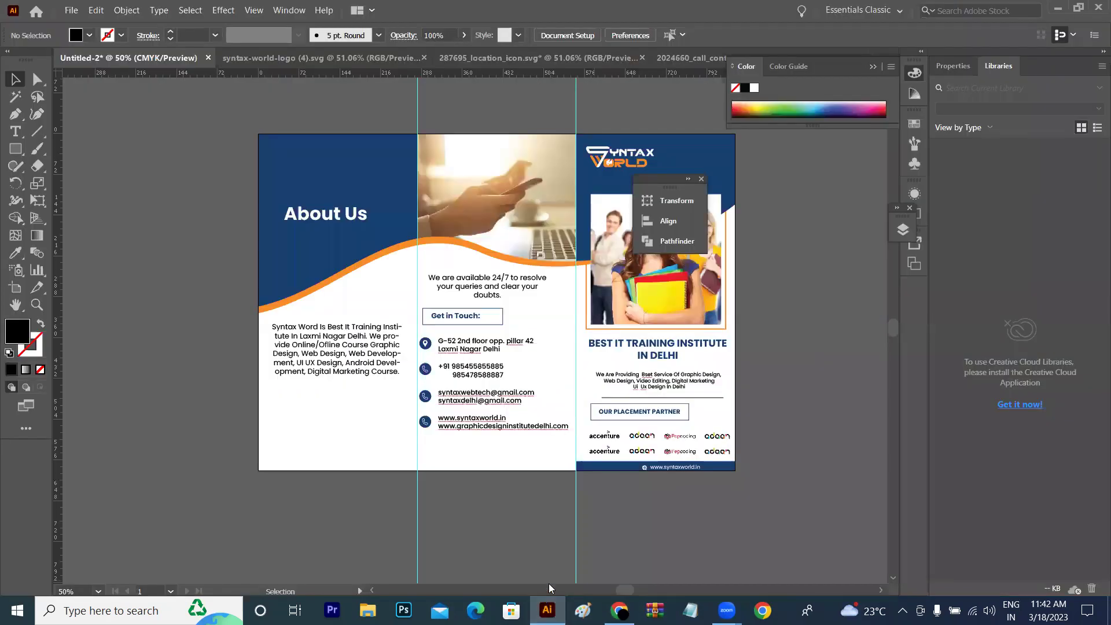
Append the Why Syntax World text to the end of the left-panel paragraph.
left_click(15, 131)
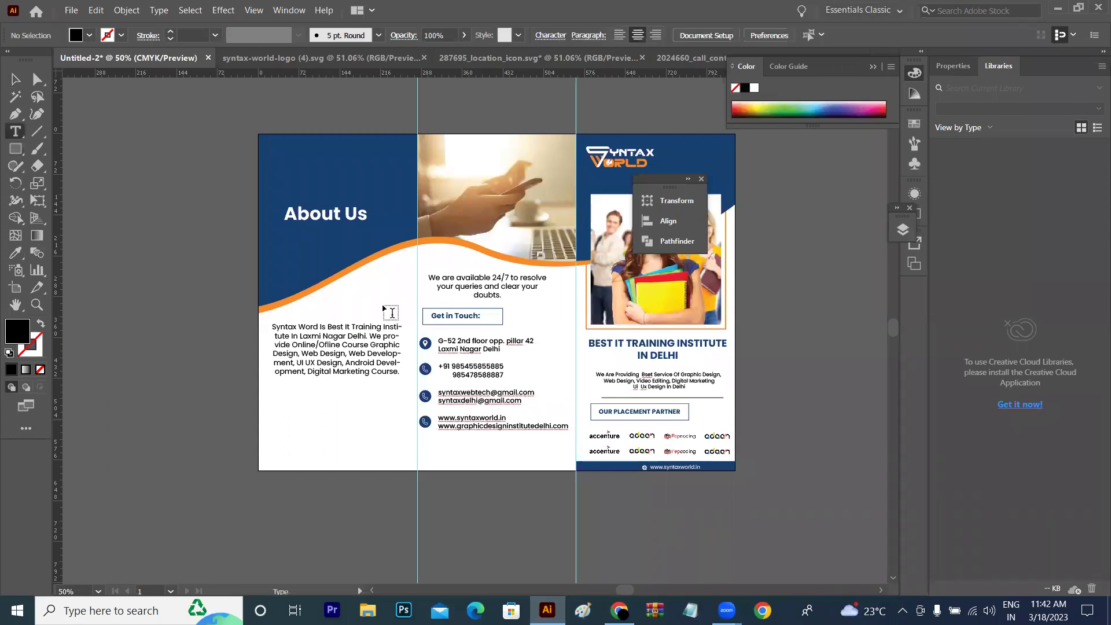
left_click(388, 373)
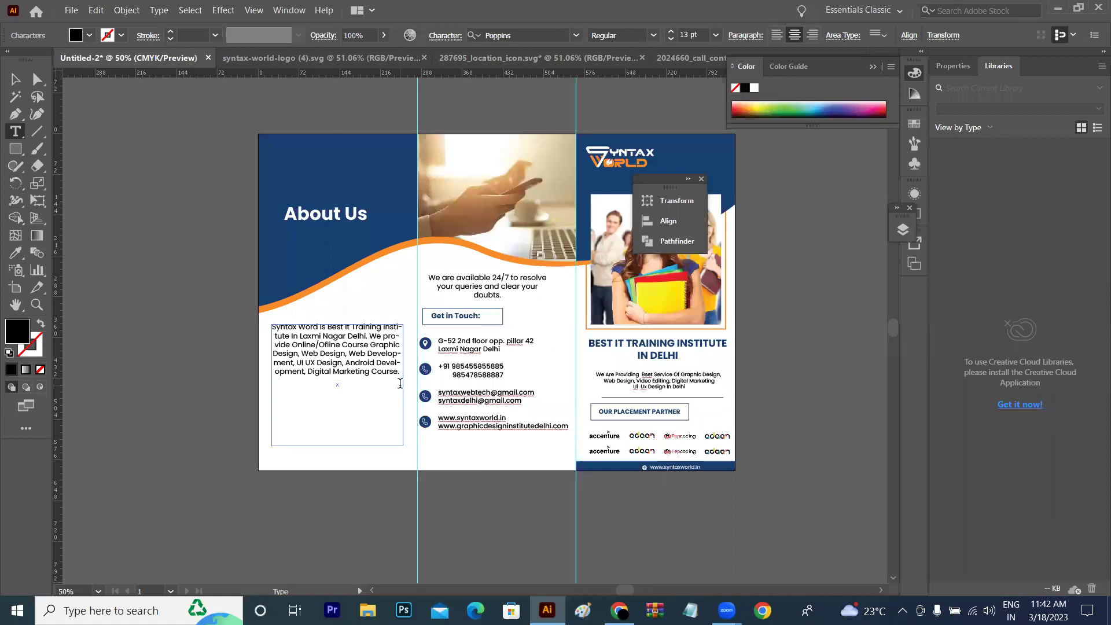
key("ctrl+v")
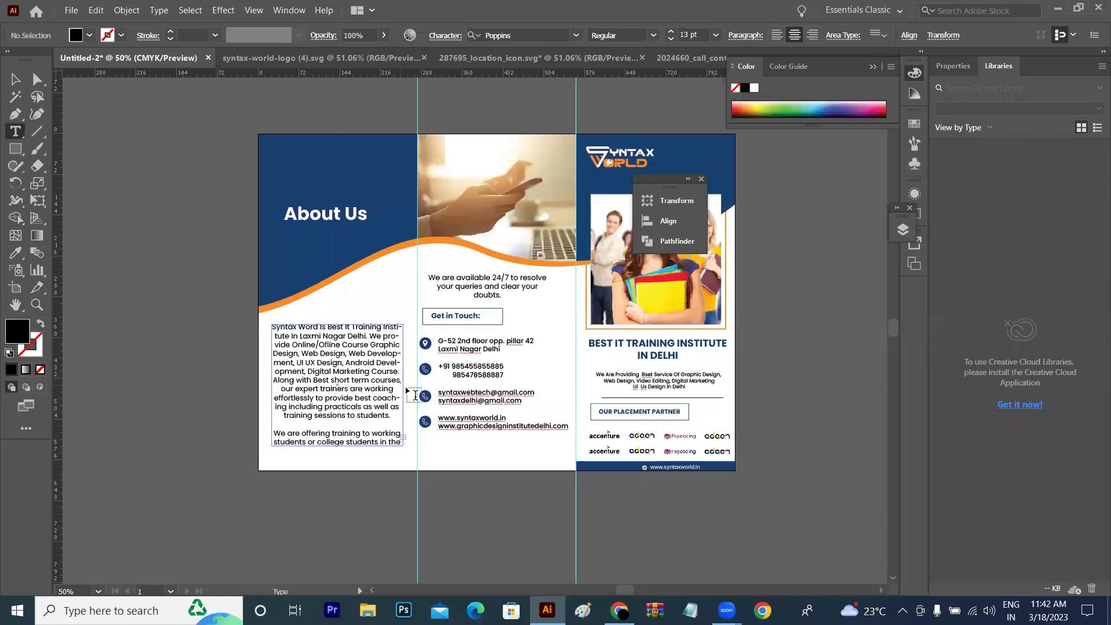
left_click(14, 81)
left_click(68, 123)
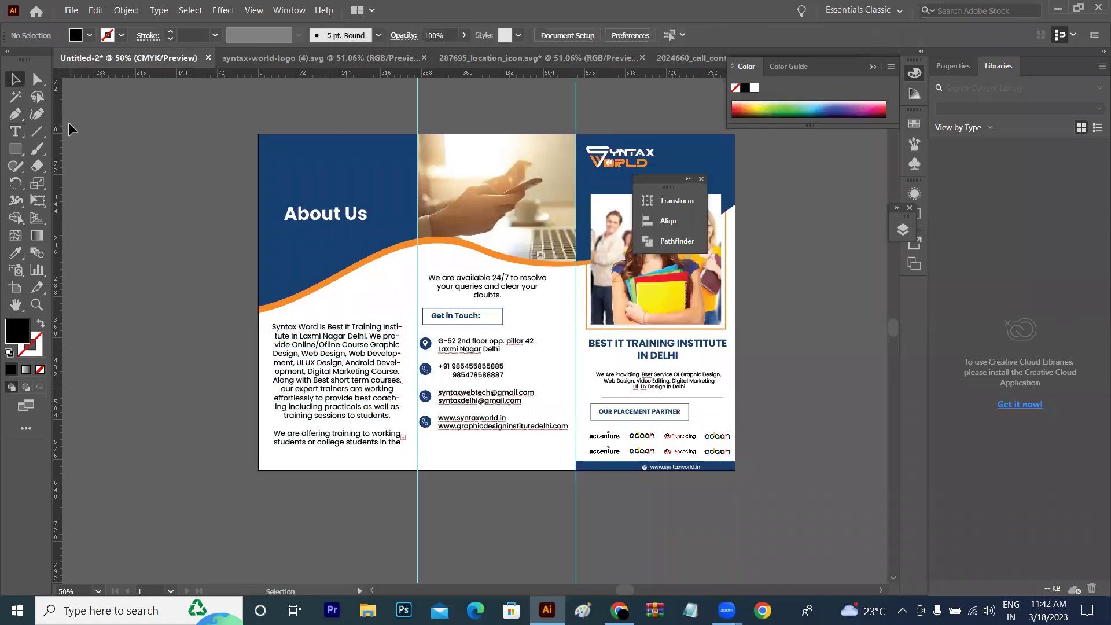
Left-align the left panel's body text frame and check the brochure zoomed out.
left_click(351, 350)
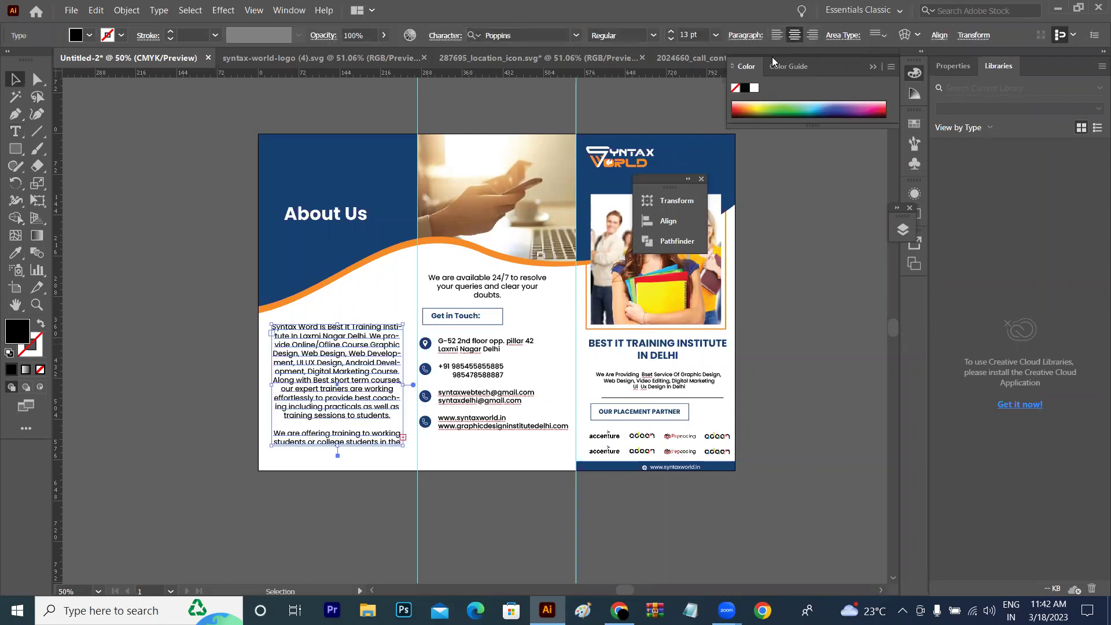
left_click(776, 35)
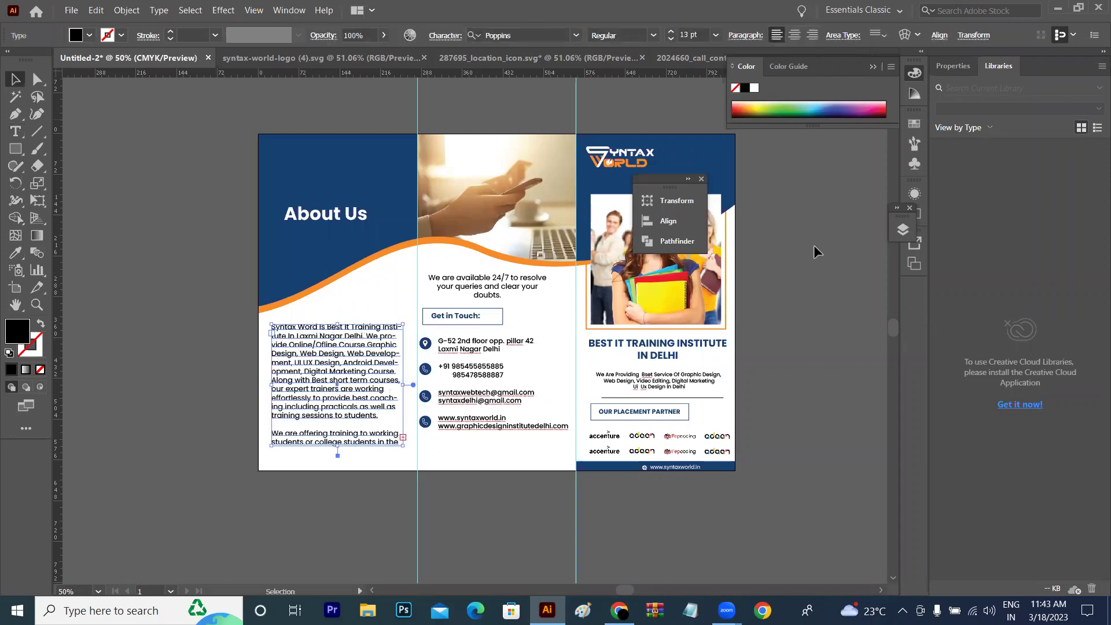
left_click(780, 363)
key("ctrl+minus")
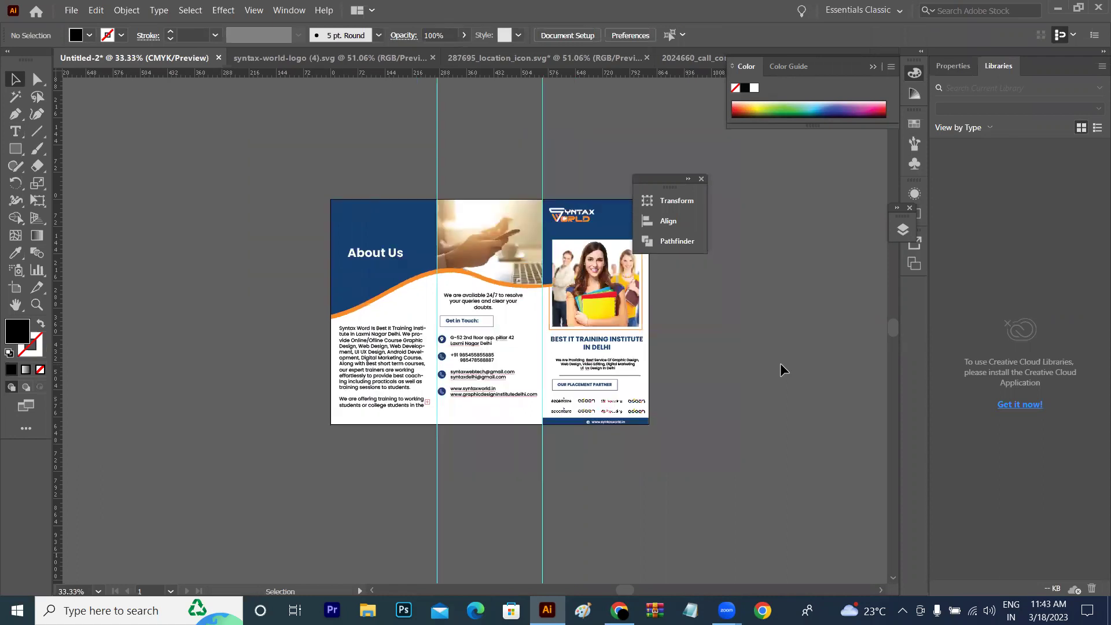
key("ctrl+plus")
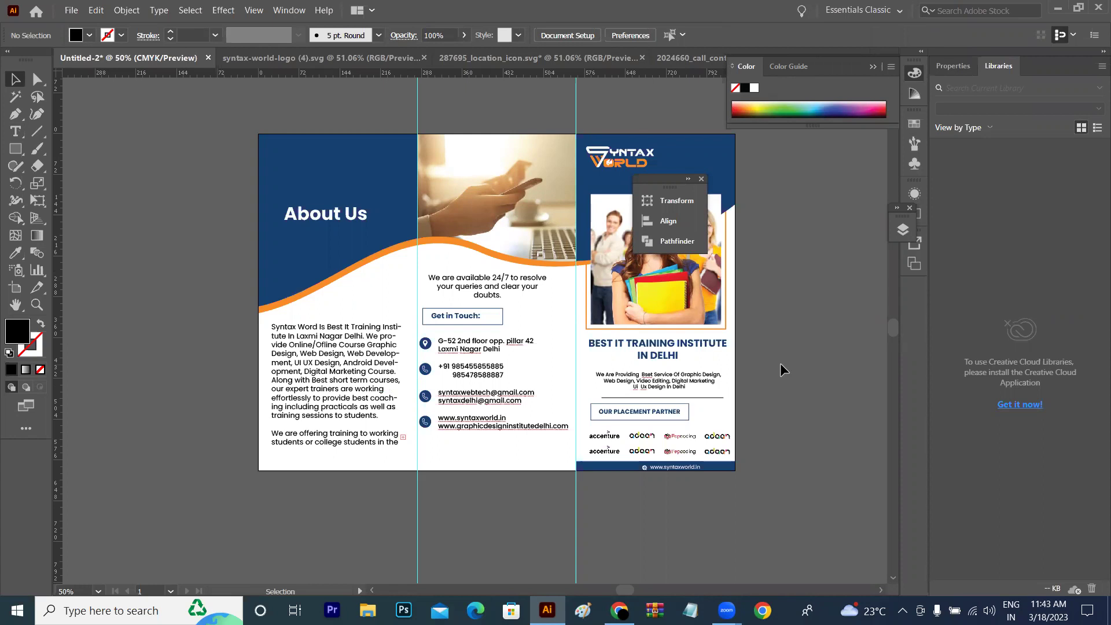
Save the brochure as 'syntax world class broucher.ai' in a folder on New Volume (E:).
key("ctrl")
key("ctrl+s")
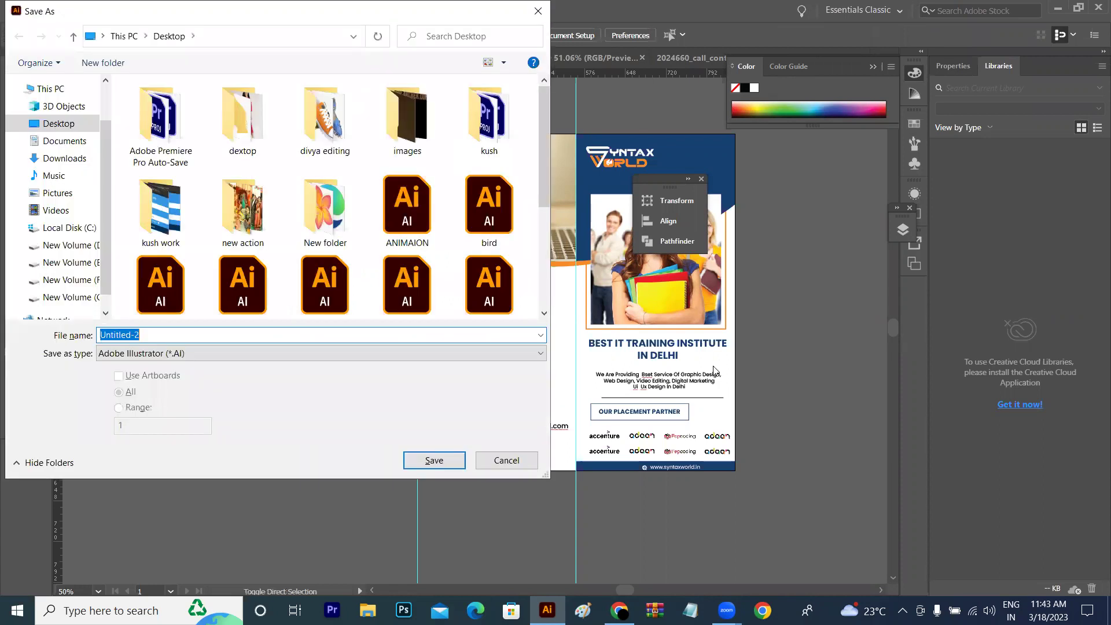
scroll(99, 180, "up", 1)
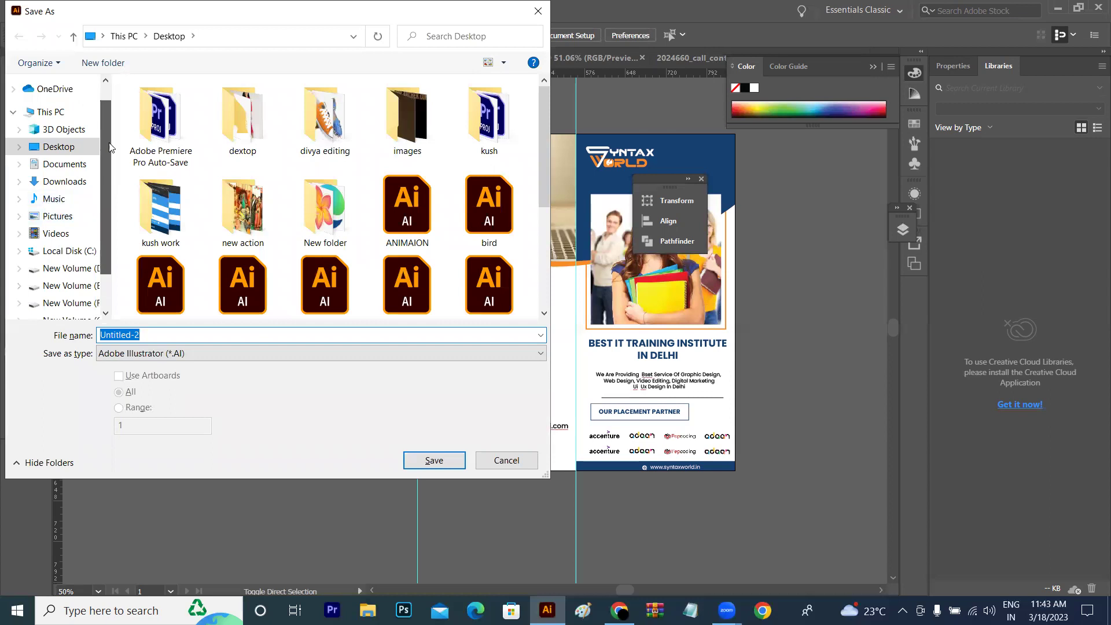
left_click(50, 141)
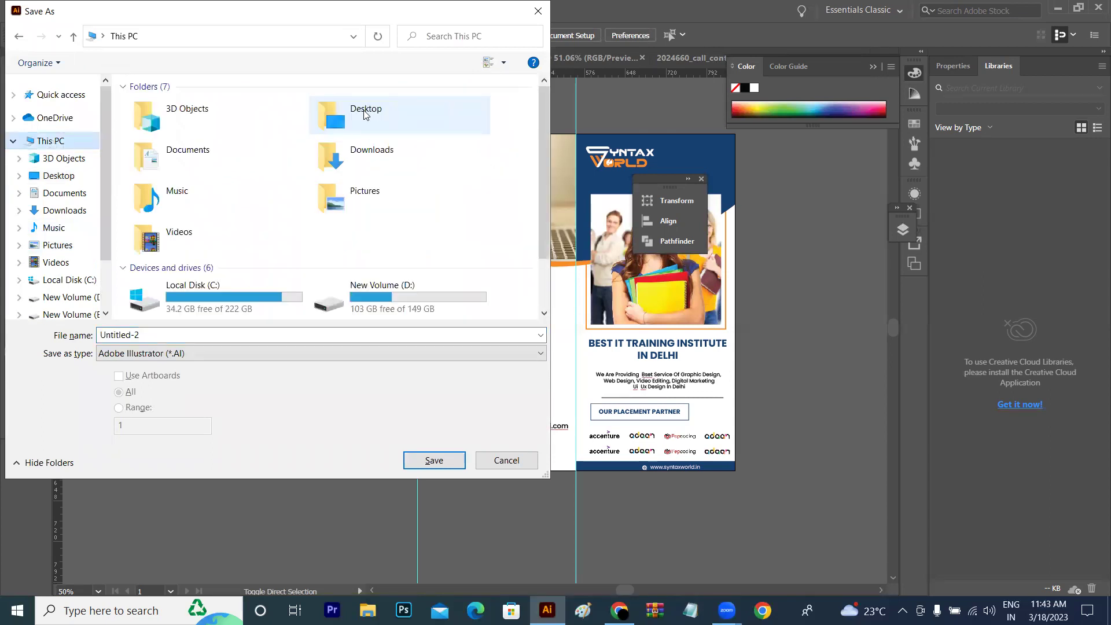
scroll(543, 210, "down", 3)
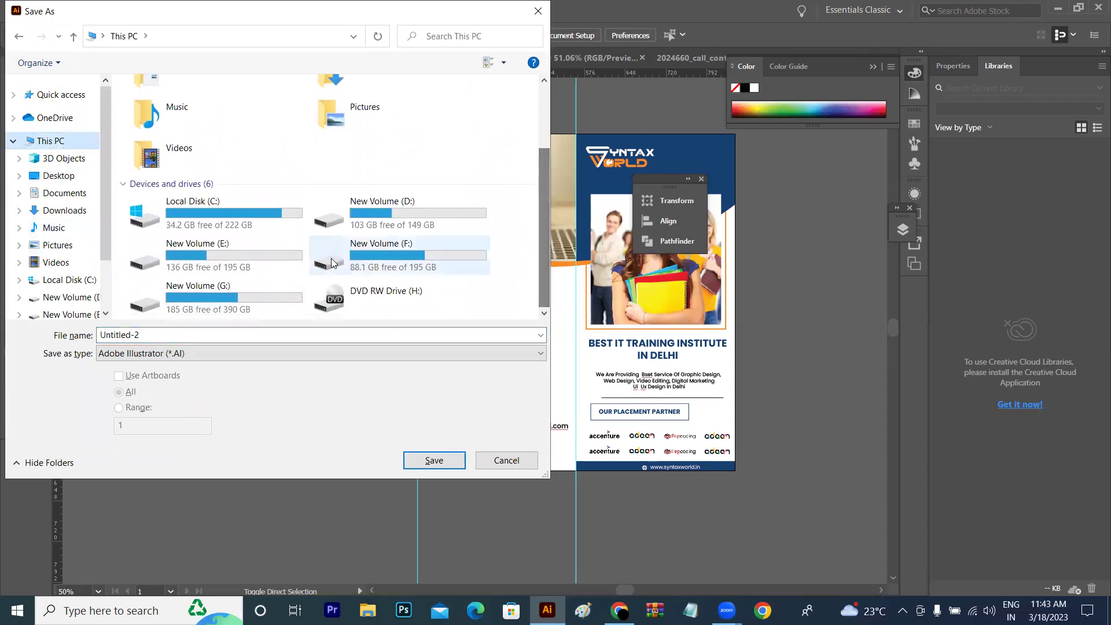
double_click(265, 256)
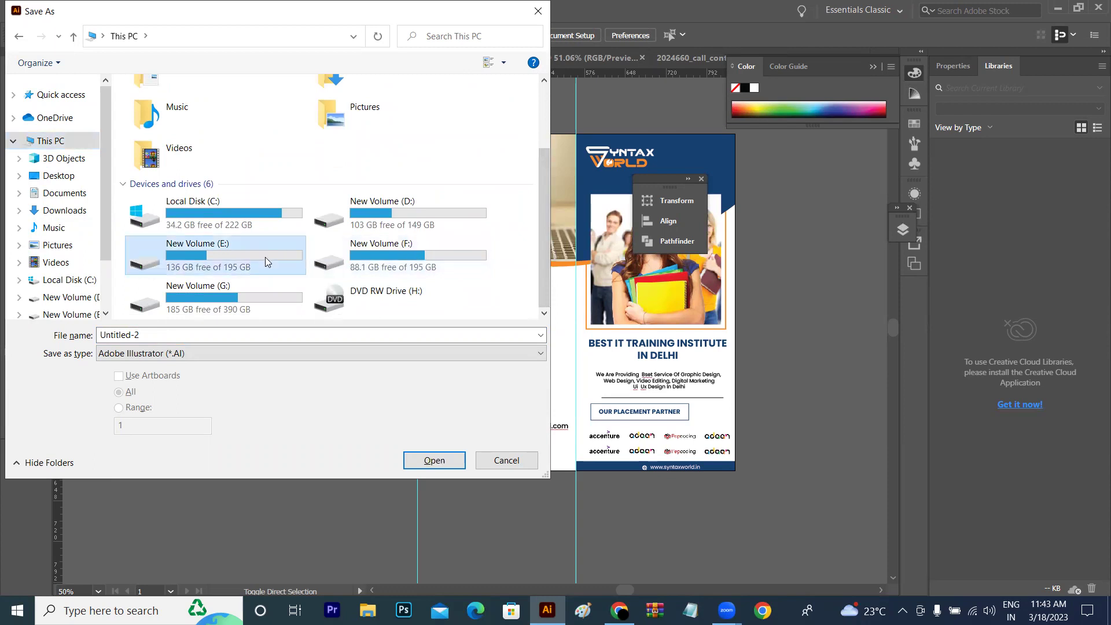
double_click(481, 116)
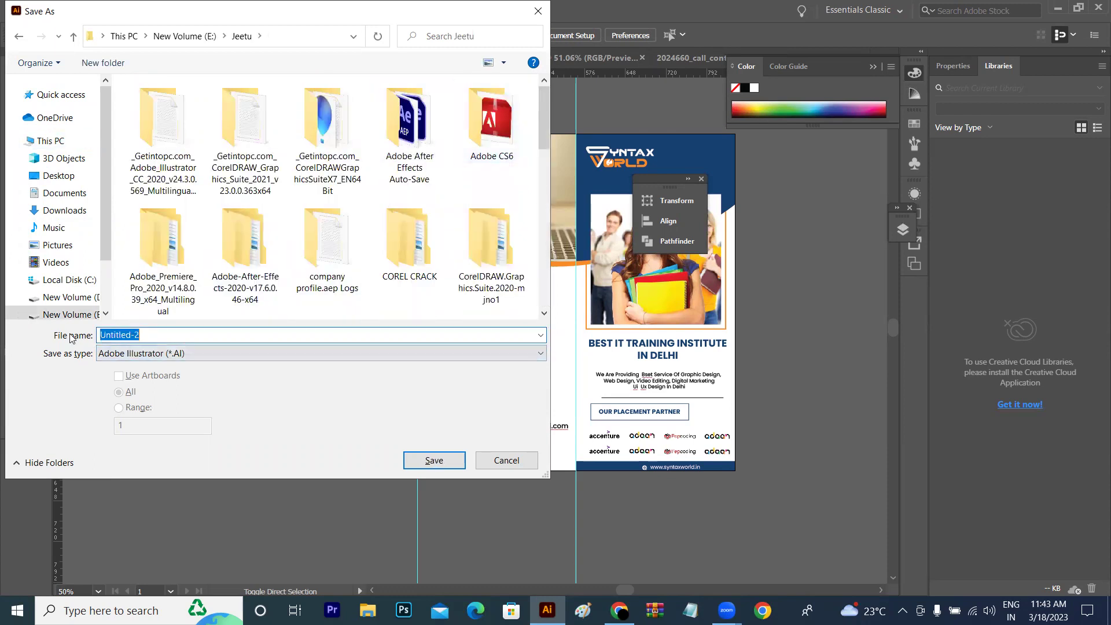
type("syntaxwo")
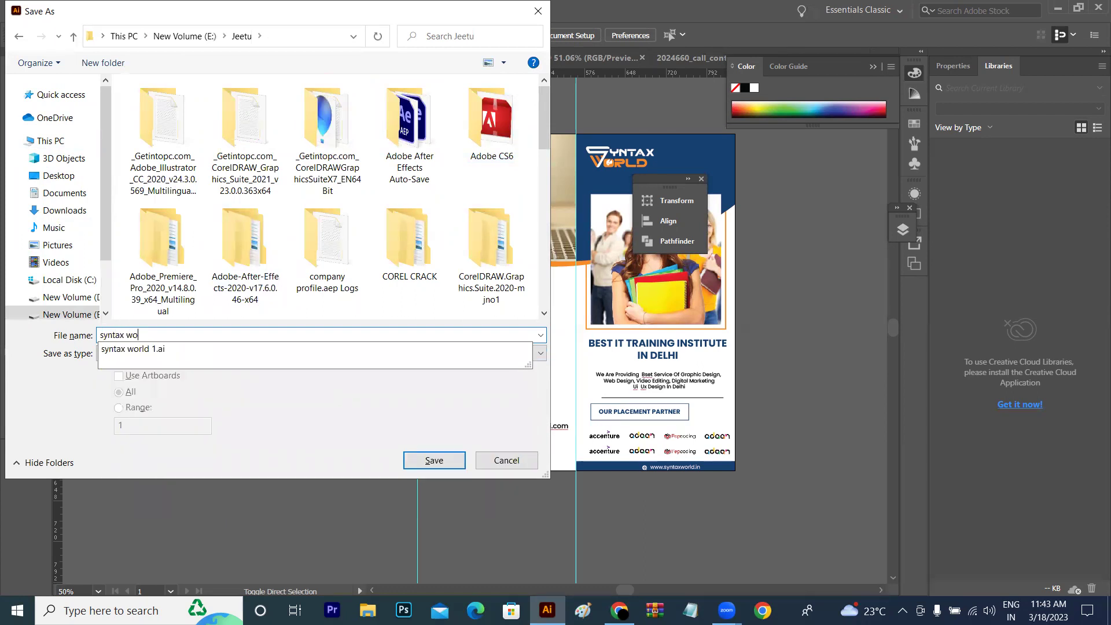
type("class broucher")
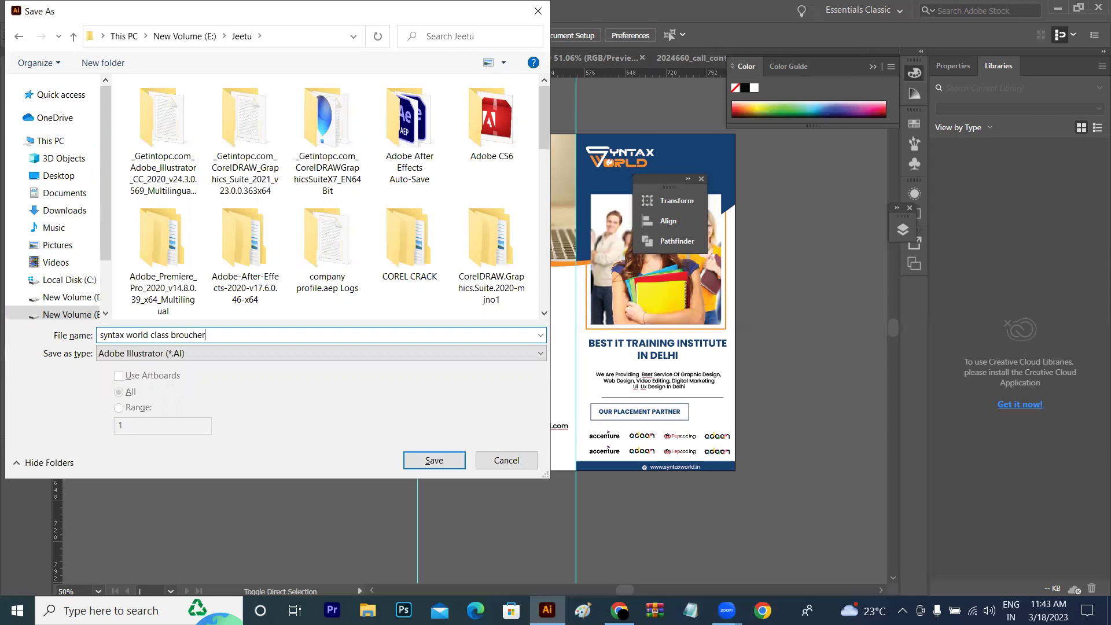
key("Return")
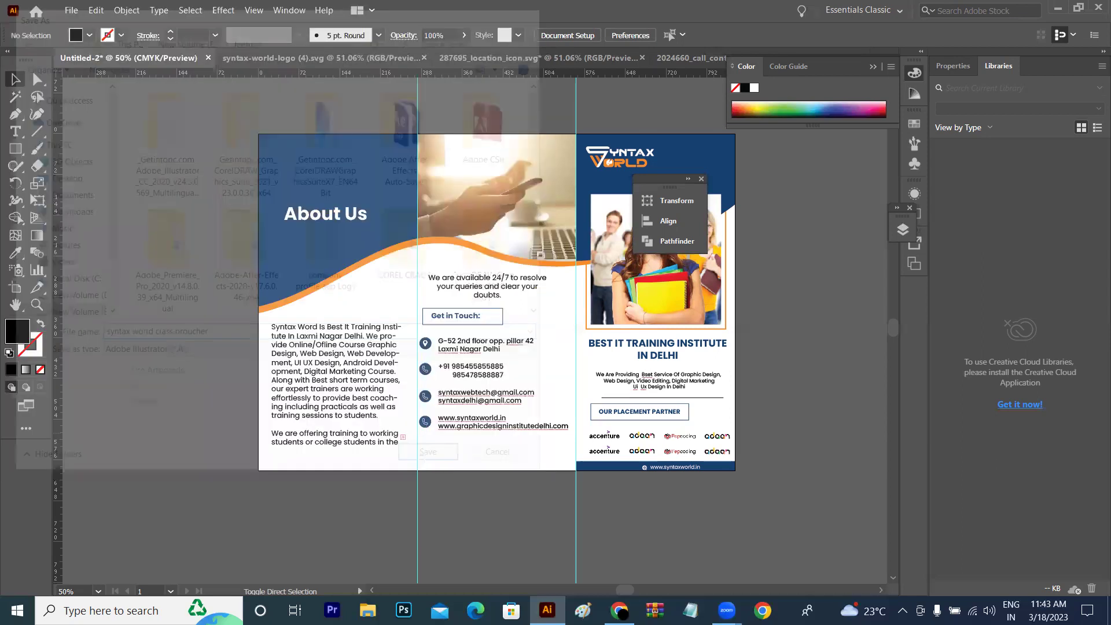
key("Return")
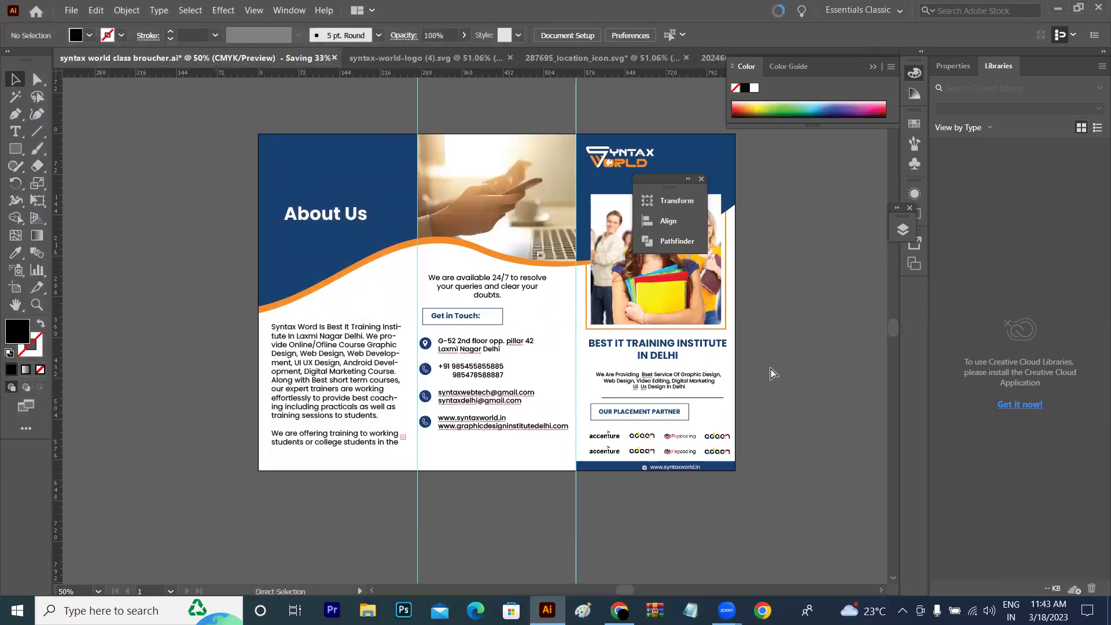
Zoom out to 33.33% and shift the brochure to the left of the view.
key("ctrl+minus")
left_click_drag(769, 366, 623, 377)
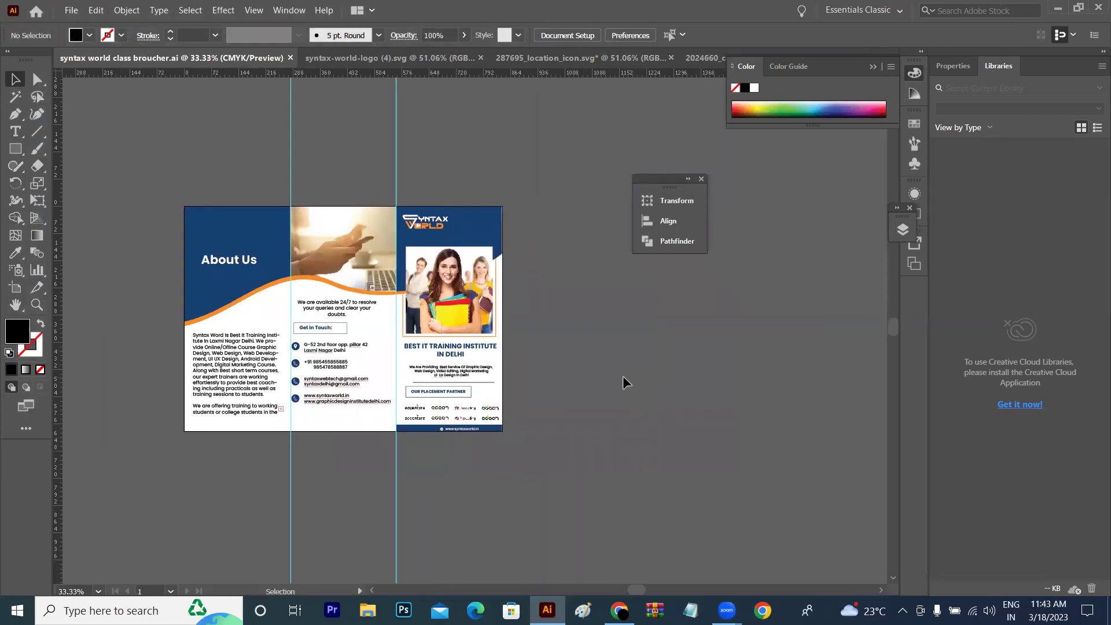
left_click(619, 611)
mouse_move(342, 83)
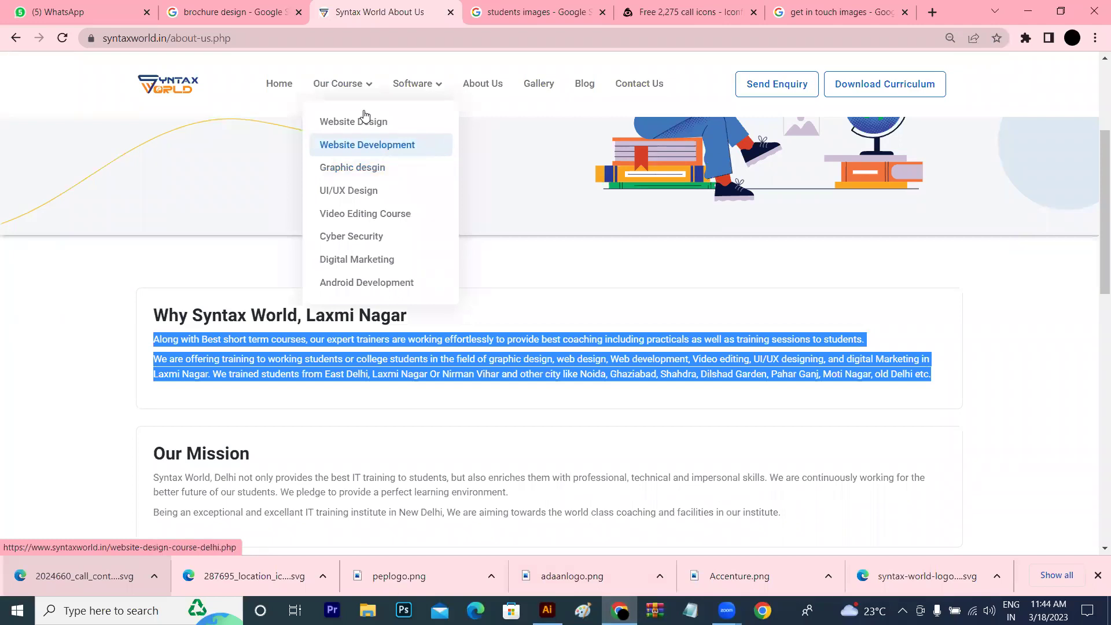
Reload the About Us page and scroll through Our Mission and the student stats.
left_click(475, 86)
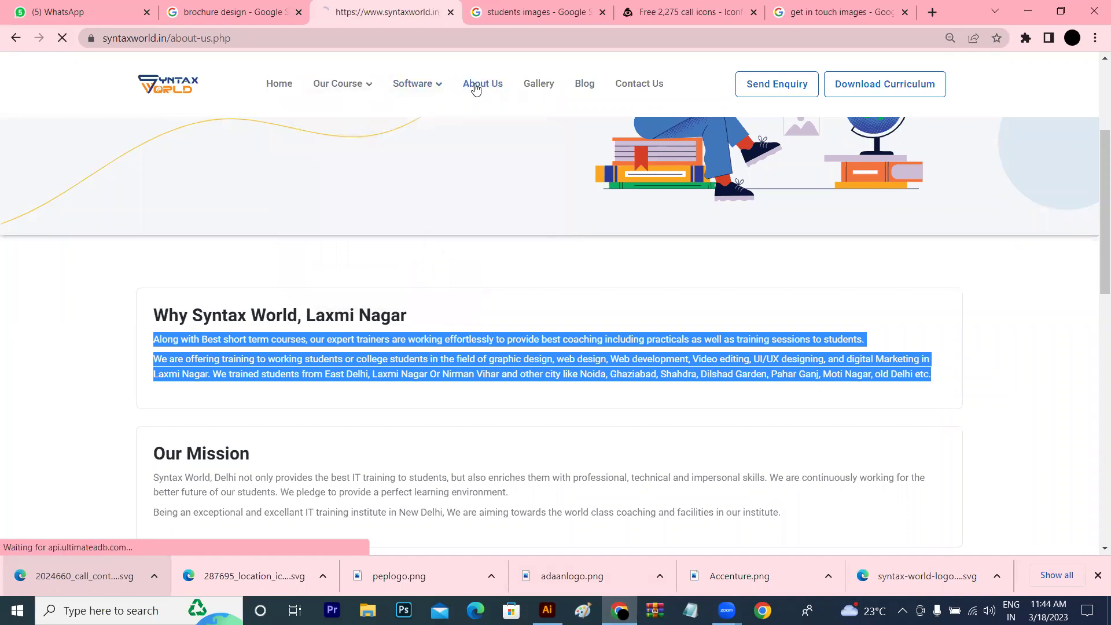
left_click_drag(1096, 168, 1095, 345)
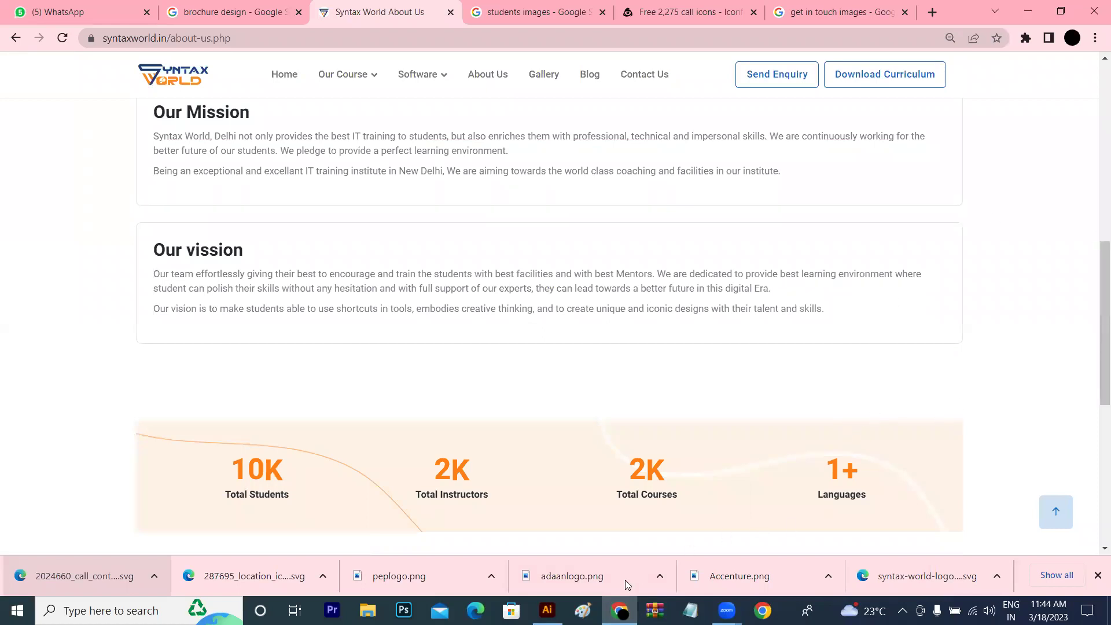
left_click(548, 610)
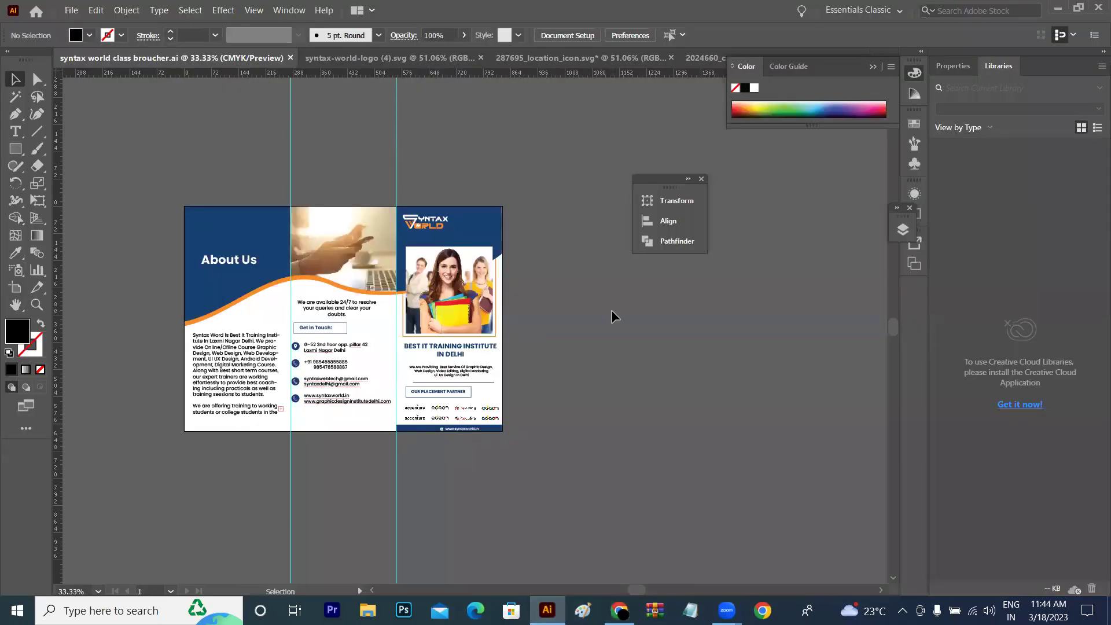
Alt-drag Artboard 1 rightward to create 'Artboard 1 copy' holding the full brochure.
left_click(16, 288)
left_click_drag(311, 333, 614, 334)
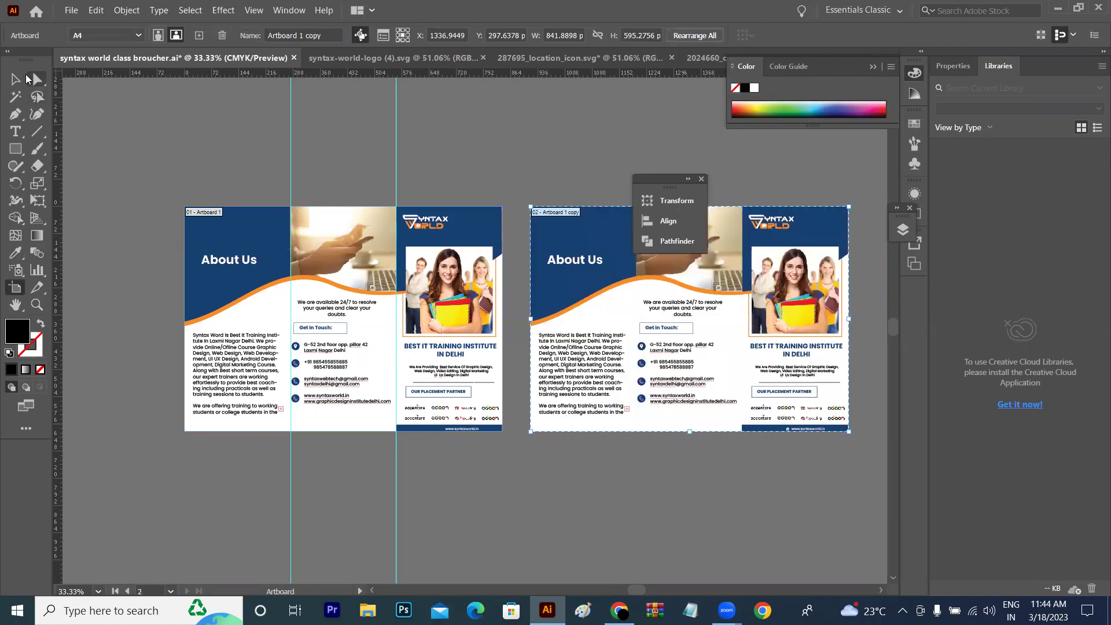
left_click(16, 79)
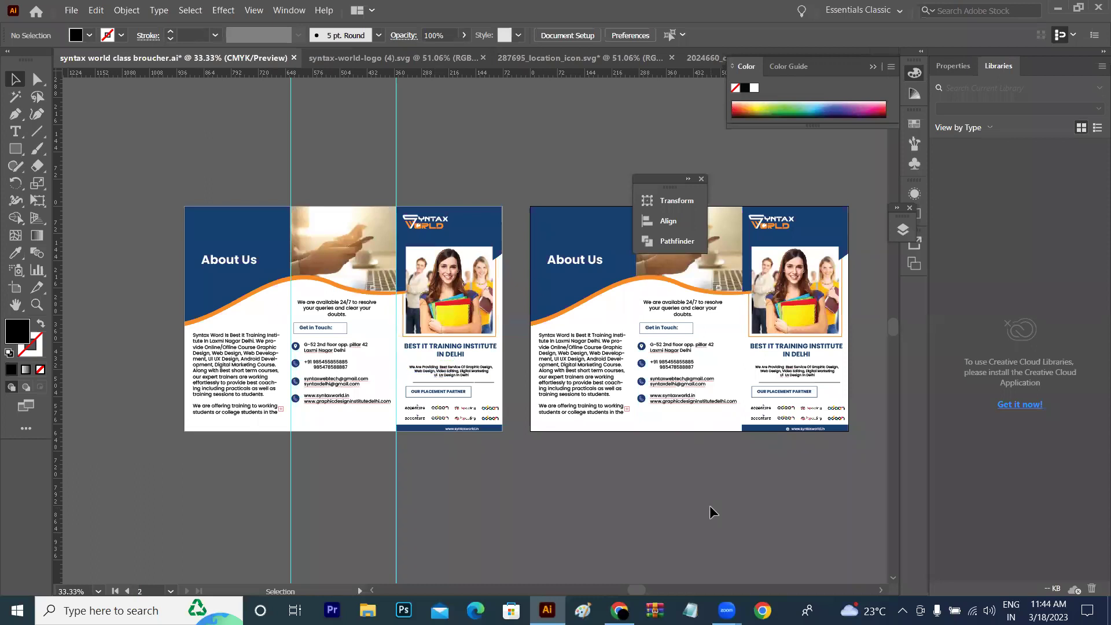
left_click(603, 369)
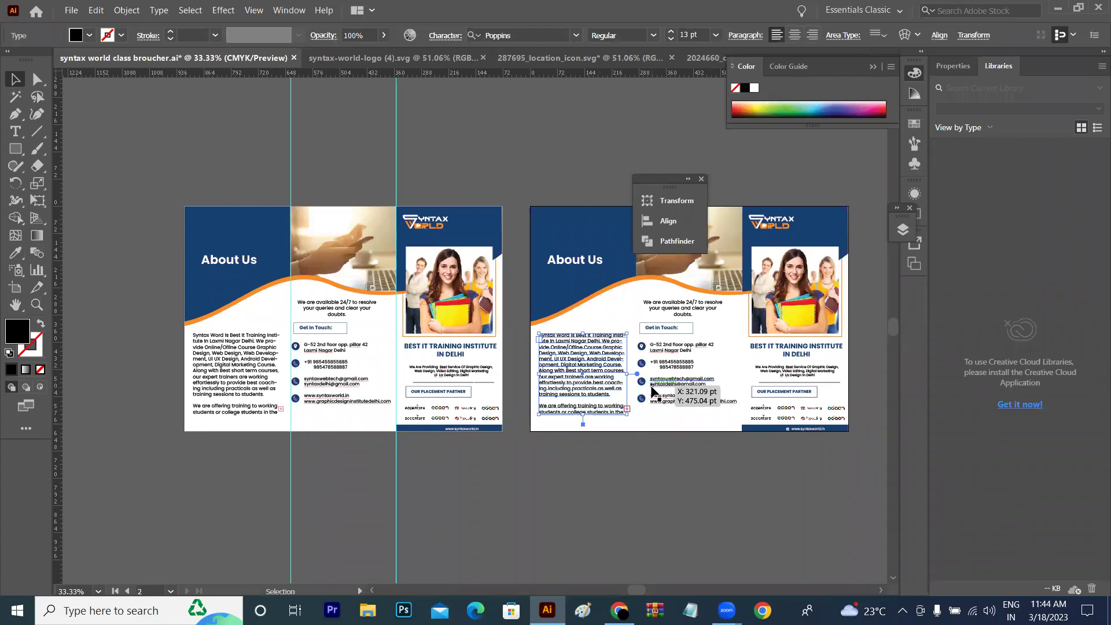
left_click(486, 470)
Create a new A4 landscape document and browse the Envelope Distort options.
left_click(71, 10)
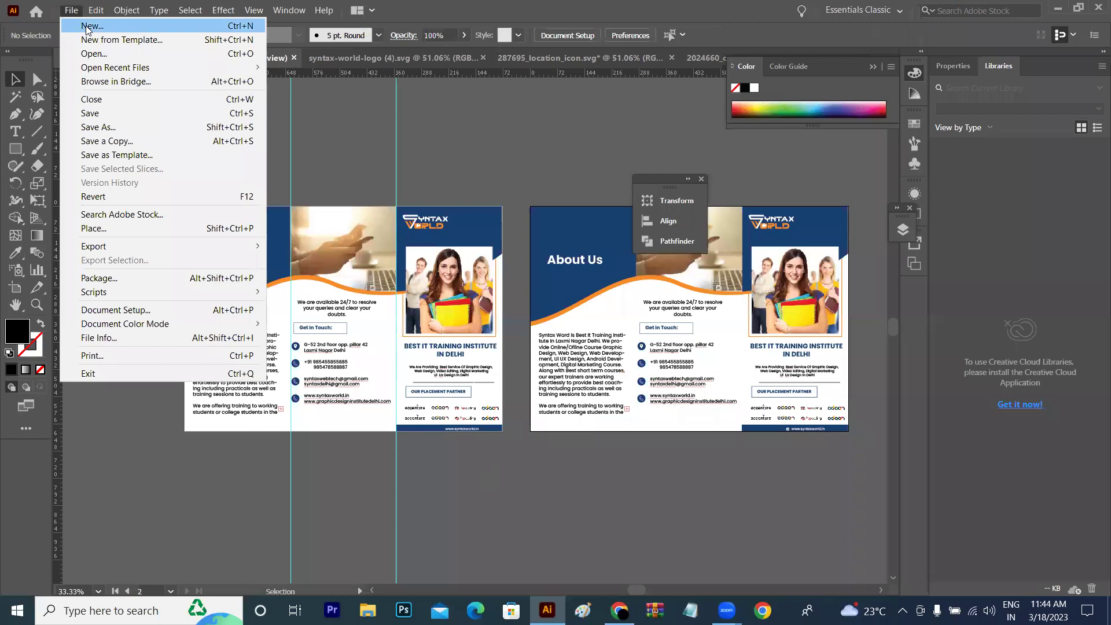
left_click(86, 30)
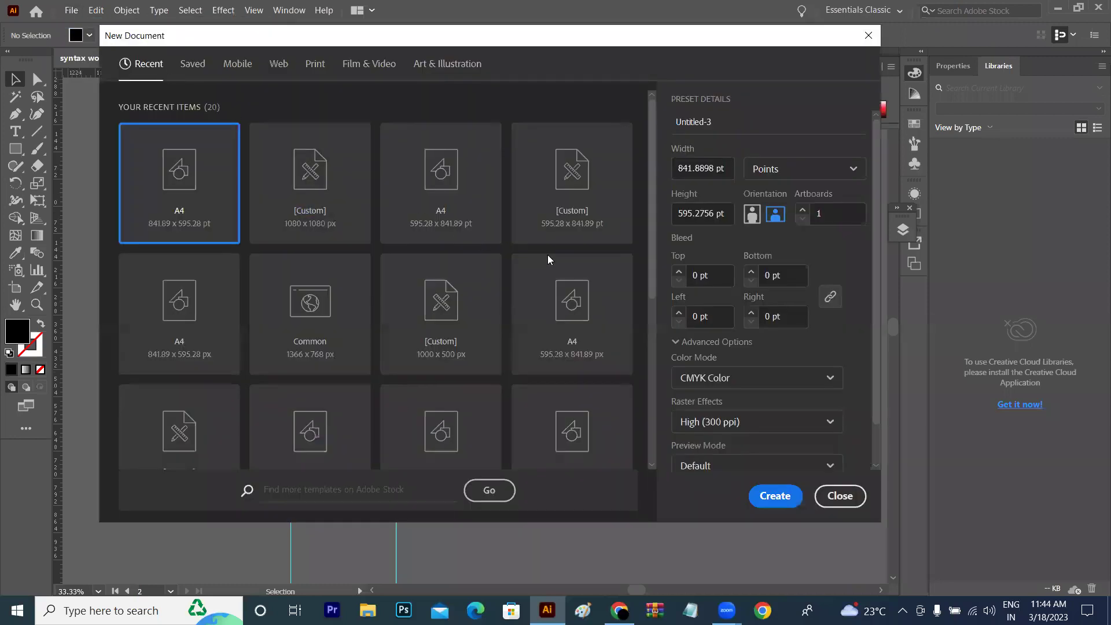
key("Escape")
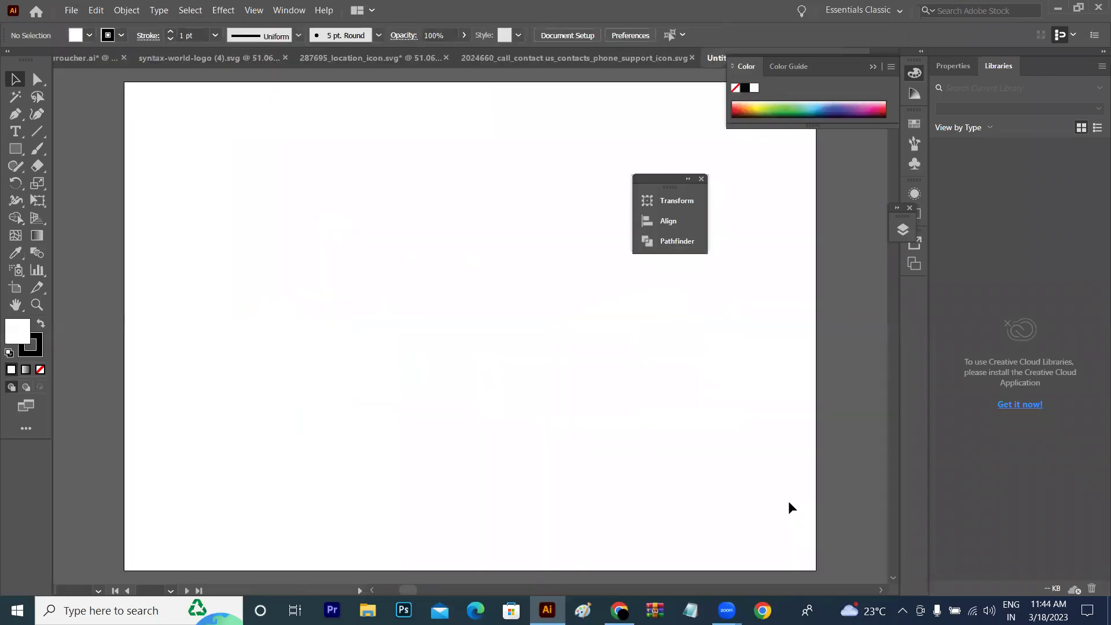
left_click(126, 10)
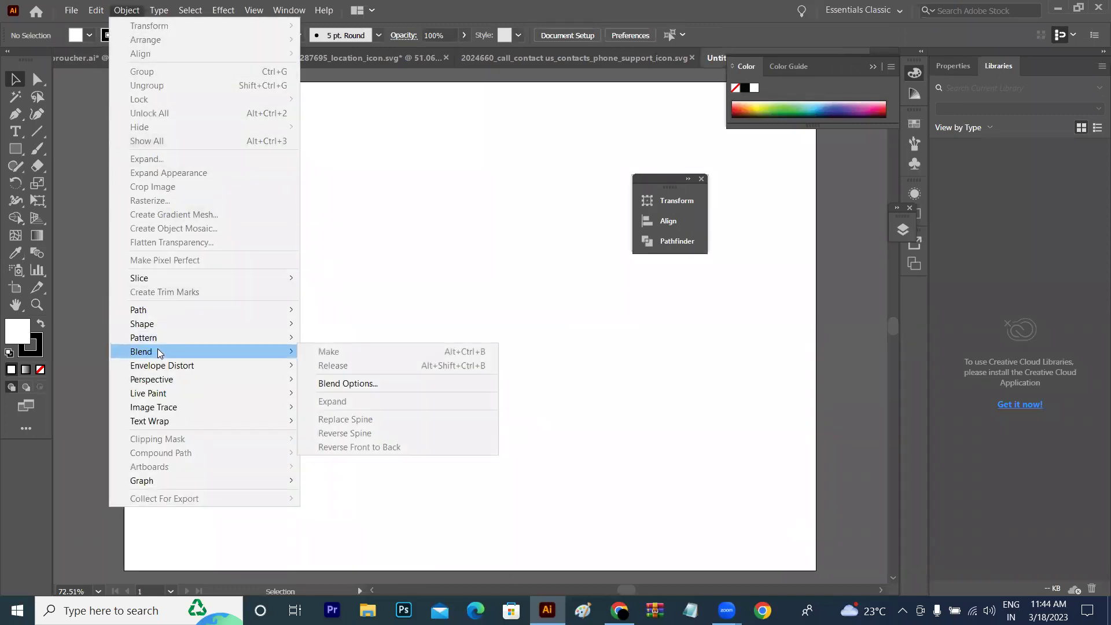
mouse_move(161, 366)
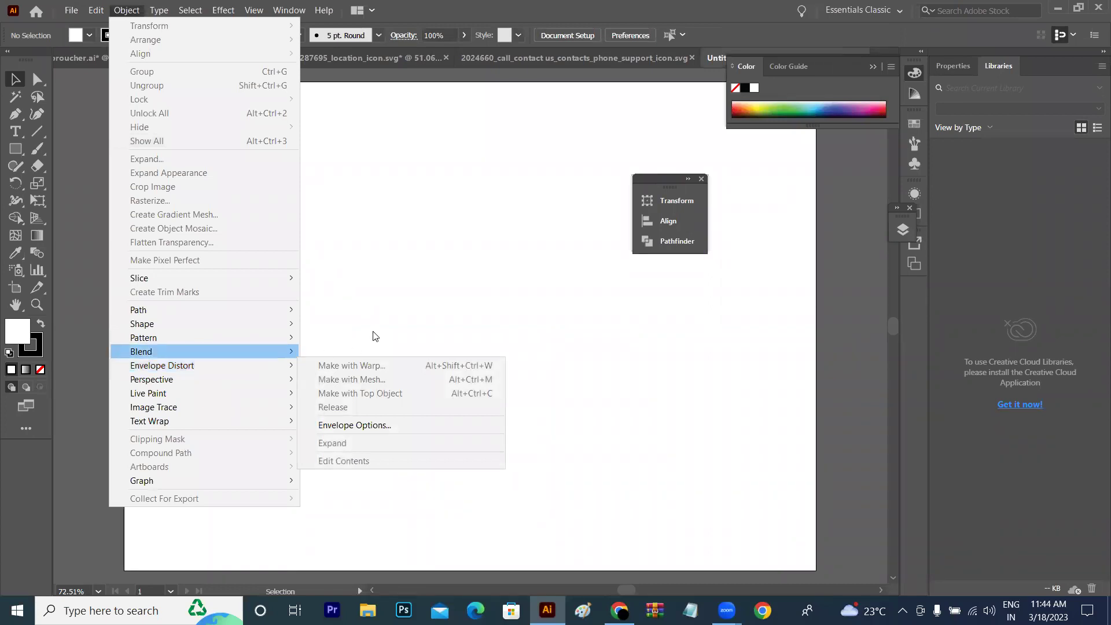
left_click(408, 279)
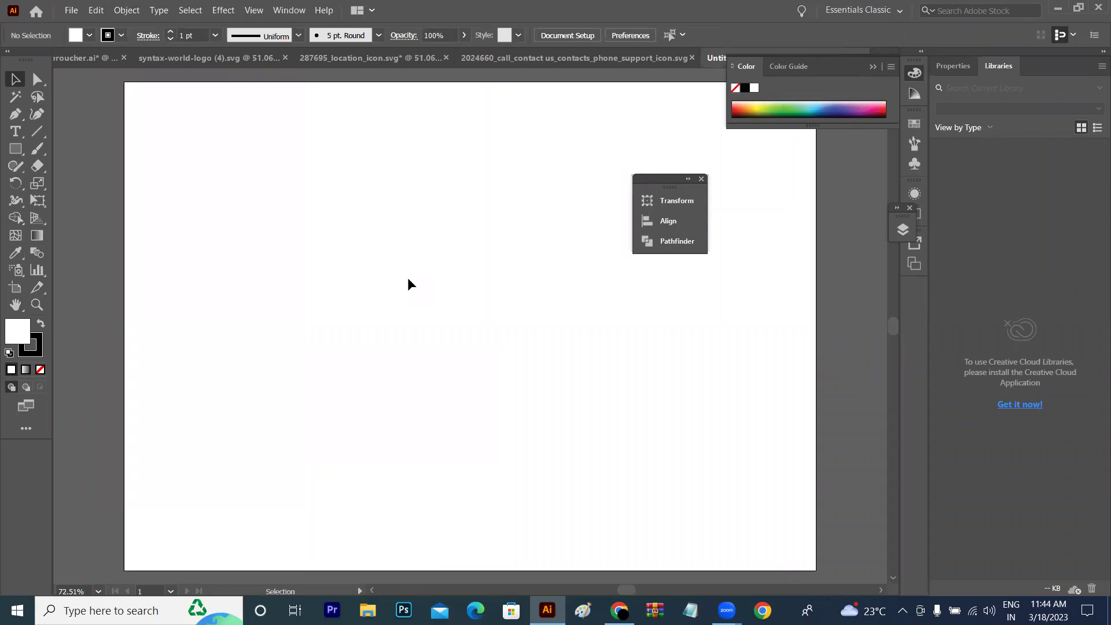
left_click(15, 131)
Type the word 'Syntax' on the artboard and enlarge it considerably.
left_click(280, 179)
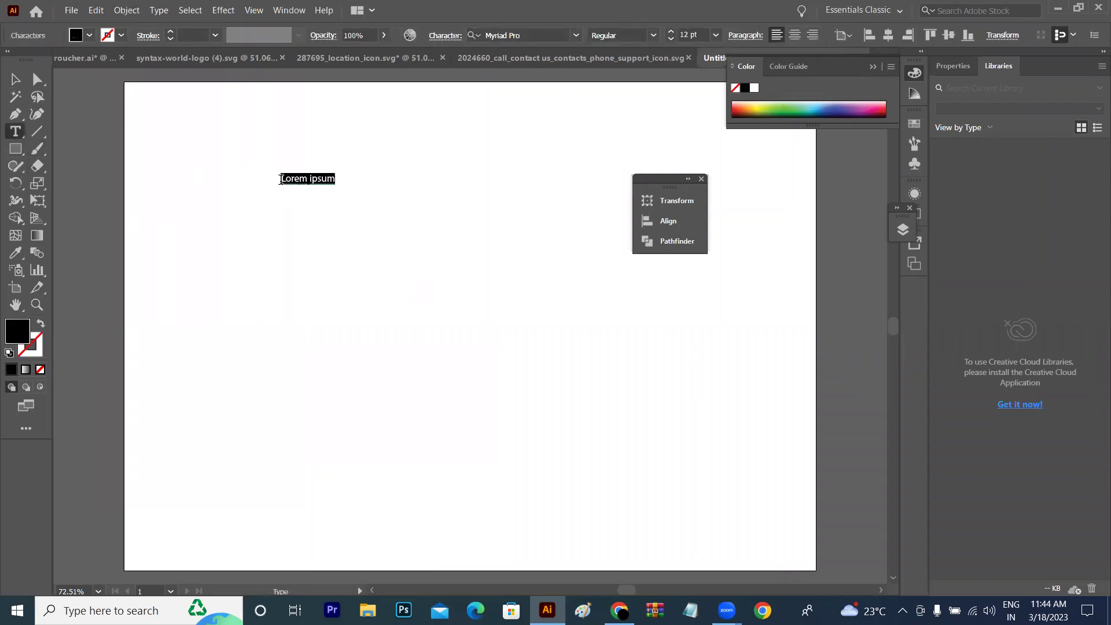
type("Syntax")
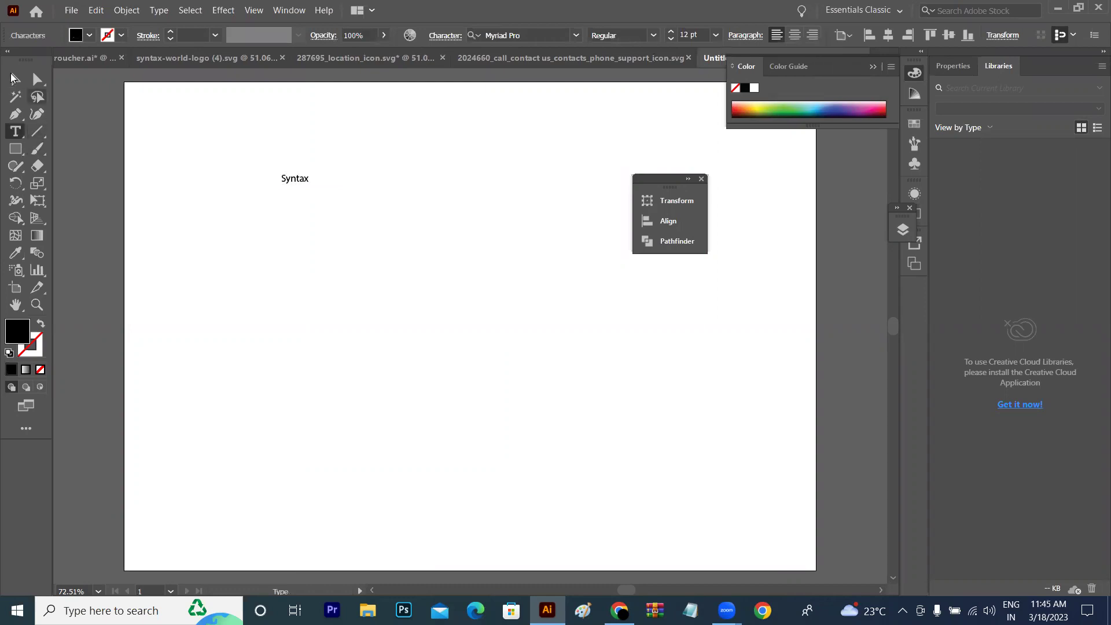
left_click(15, 79)
left_click_drag(313, 169, 377, 145)
left_click(92, 122)
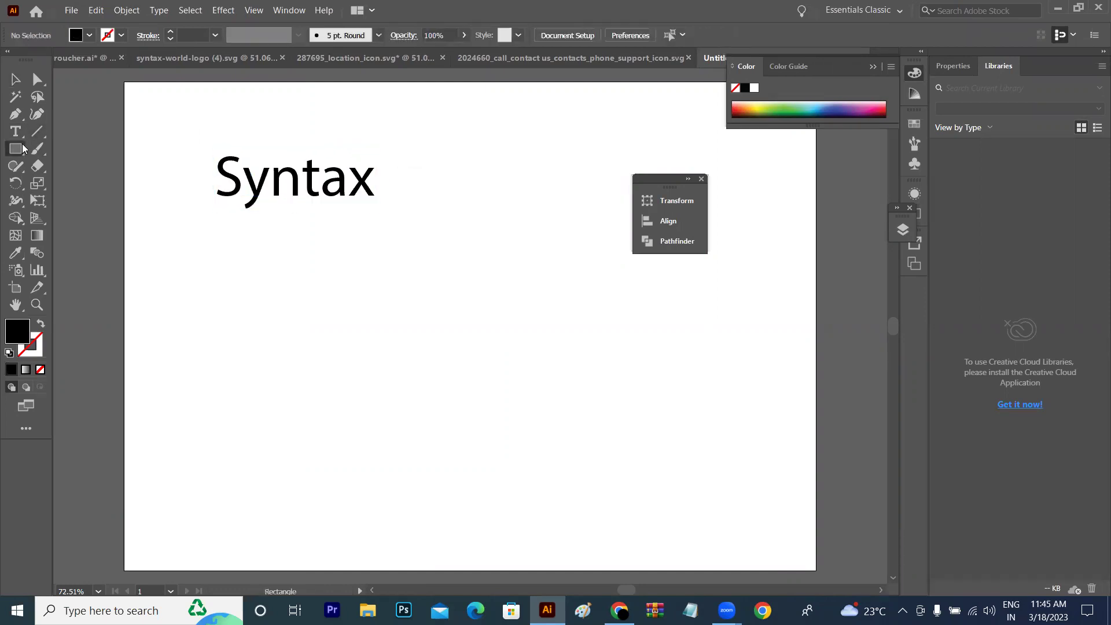
Draw a black circle and position it over the Syntax text.
left_click_drag(23, 150, 81, 179)
left_click_drag(509, 338, 584, 412)
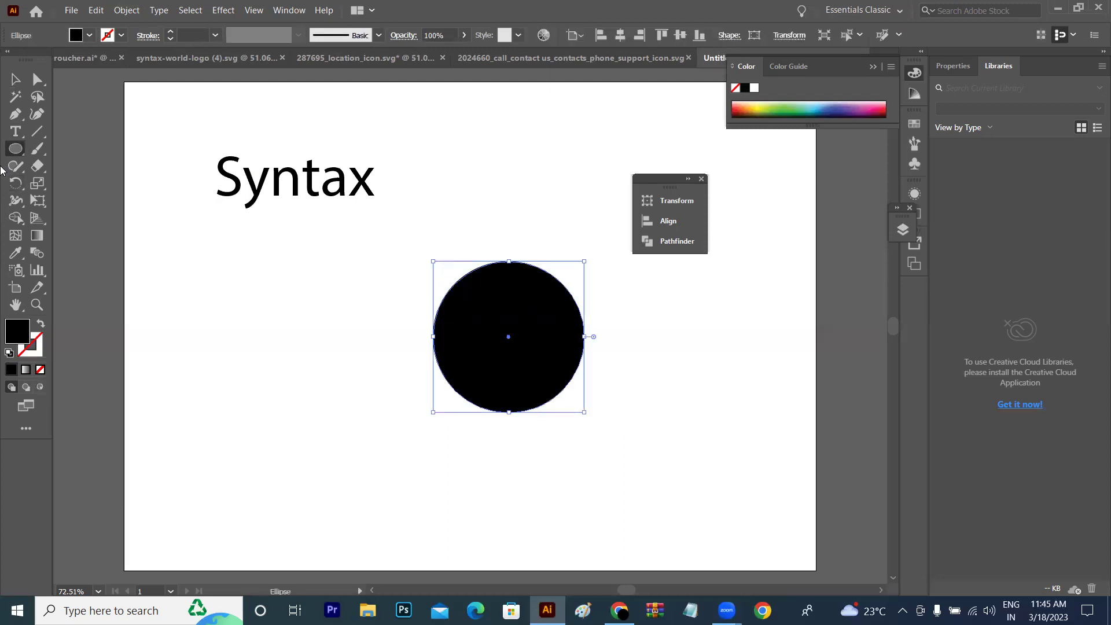
left_click(16, 80)
left_click(294, 178)
mouse_move(547, 351)
left_mouse_down()
mouse_move(376, 238)
mouse_move(515, 338)
left_mouse_up()
left_click_drag(463, 293, 508, 314)
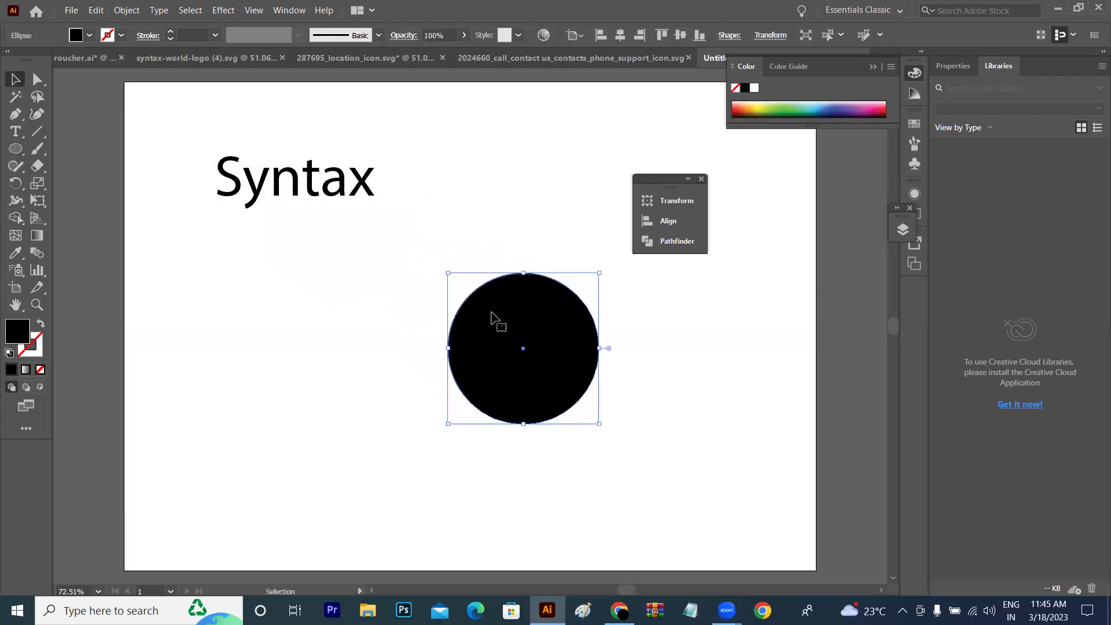
left_click_drag(502, 328, 454, 312)
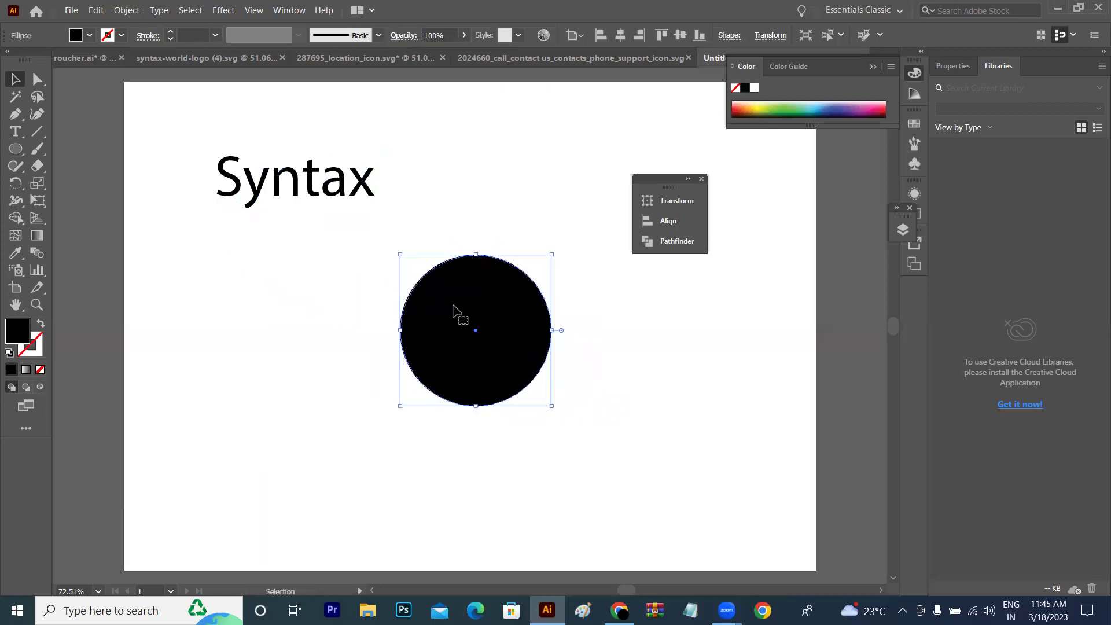
left_click(435, 188)
Envelope-distort Syntax with the circle as top object, then move it up-left.
left_click_drag(213, 131, 572, 363)
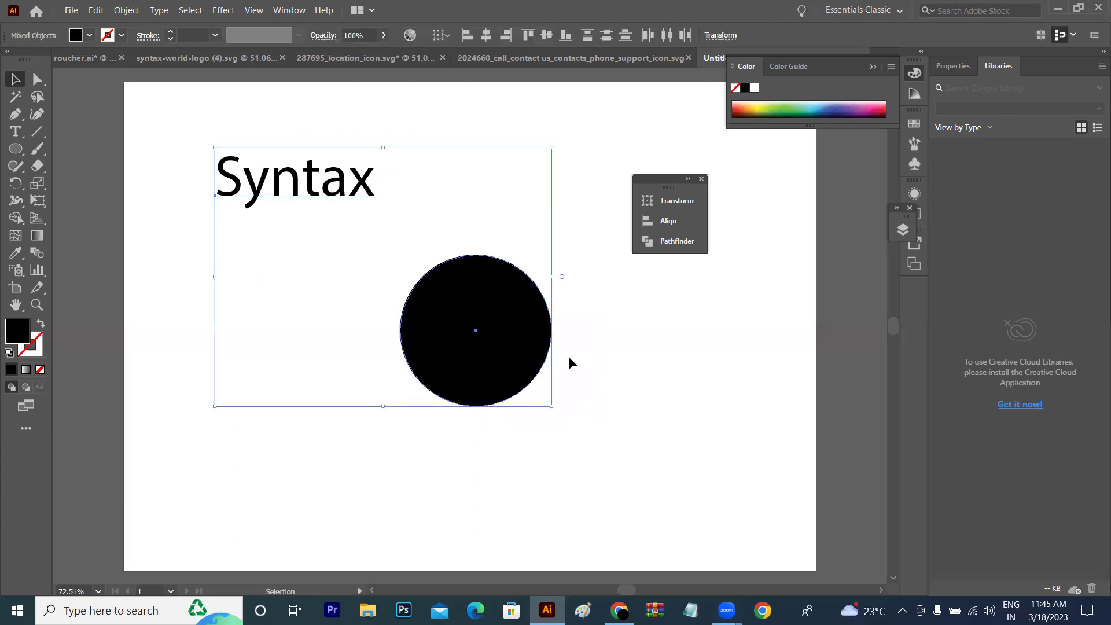
left_click(126, 10)
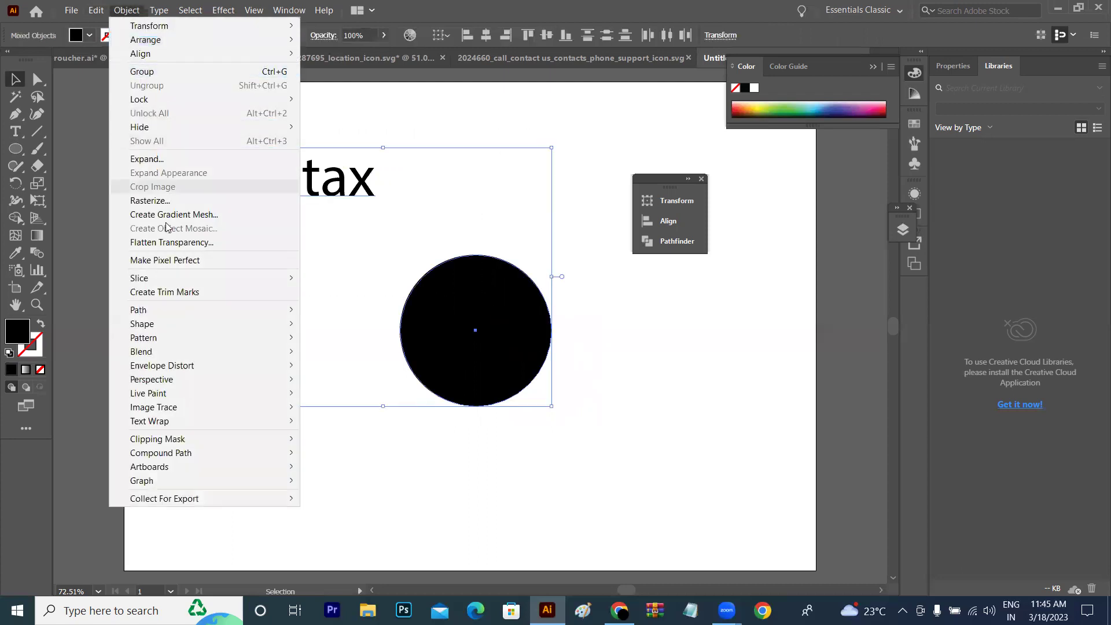
mouse_move(162, 366)
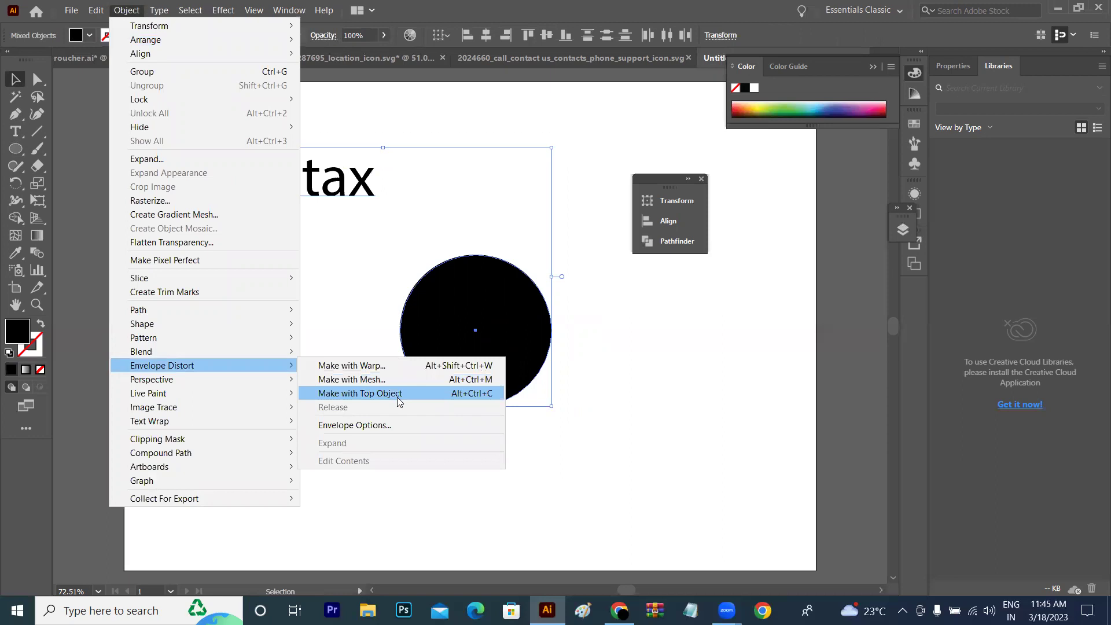
left_click(397, 398)
left_click(610, 353)
left_click_drag(456, 259, 368, 160)
left_click(581, 298)
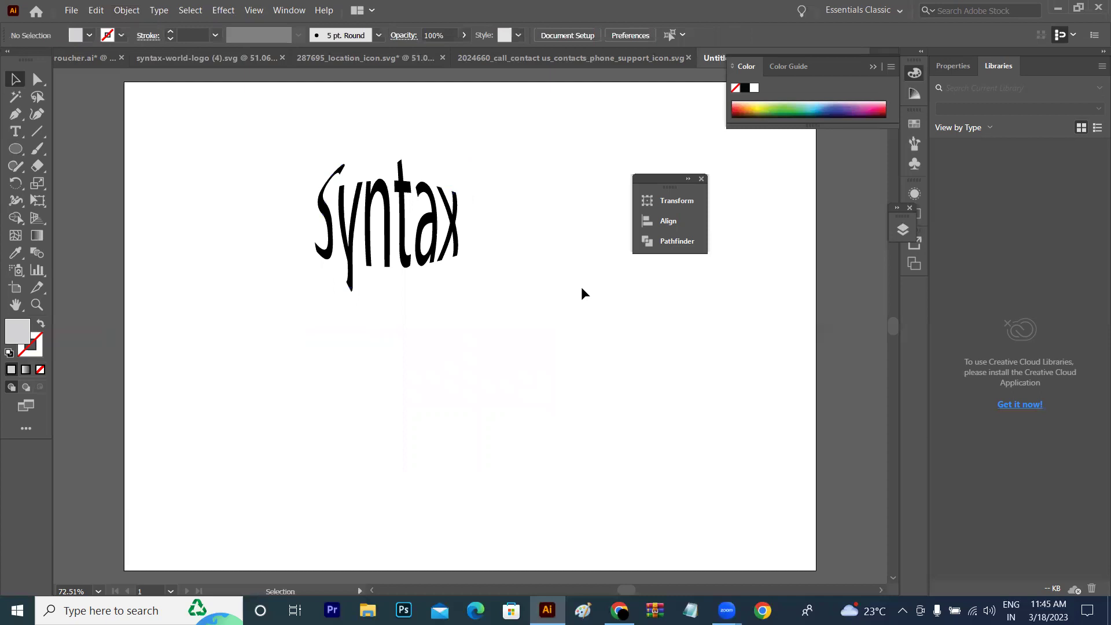
Draw a wide grey rectangle and drag its top-right corner down to slant it.
left_click(15, 149)
left_click(56, 151)
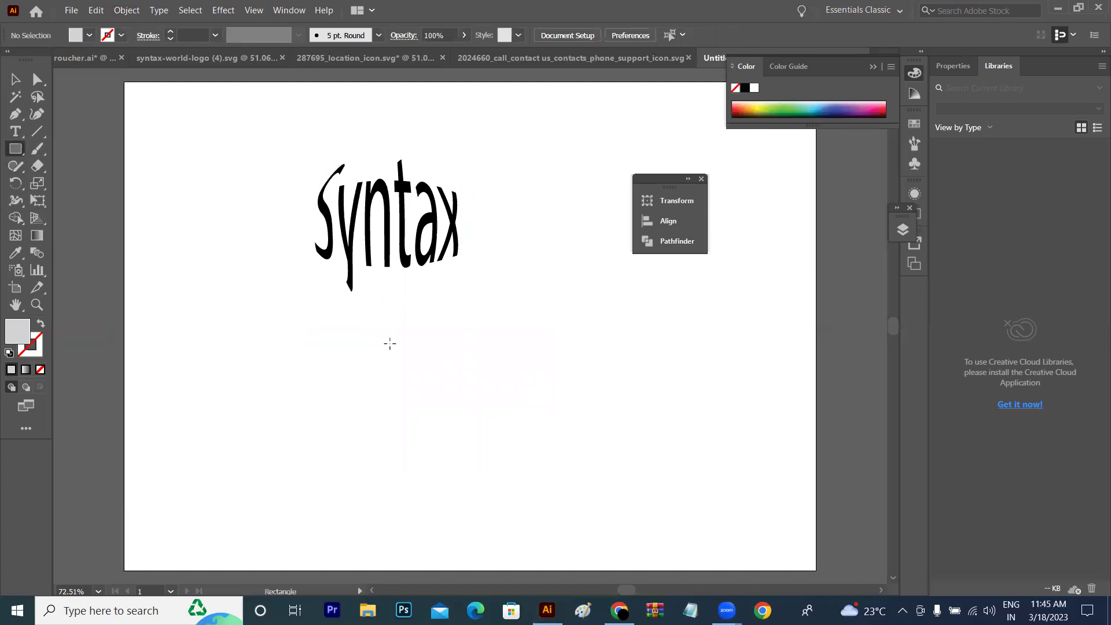
mouse_move(312, 359)
left_mouse_down()
mouse_move(458, 390)
mouse_move(486, 408)
left_mouse_up()
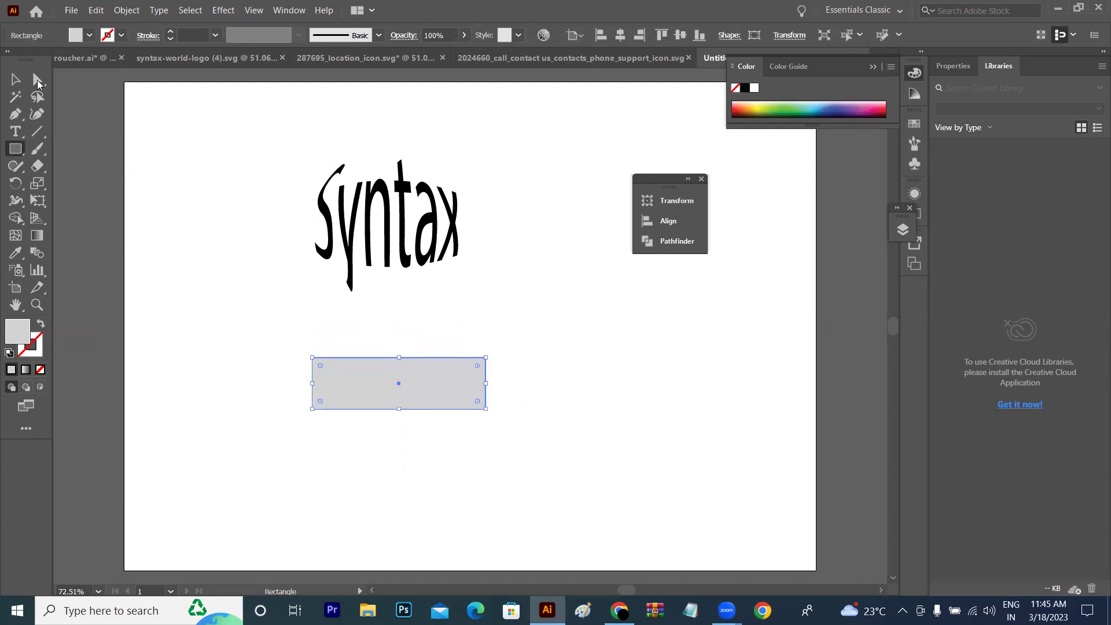
left_click(37, 80)
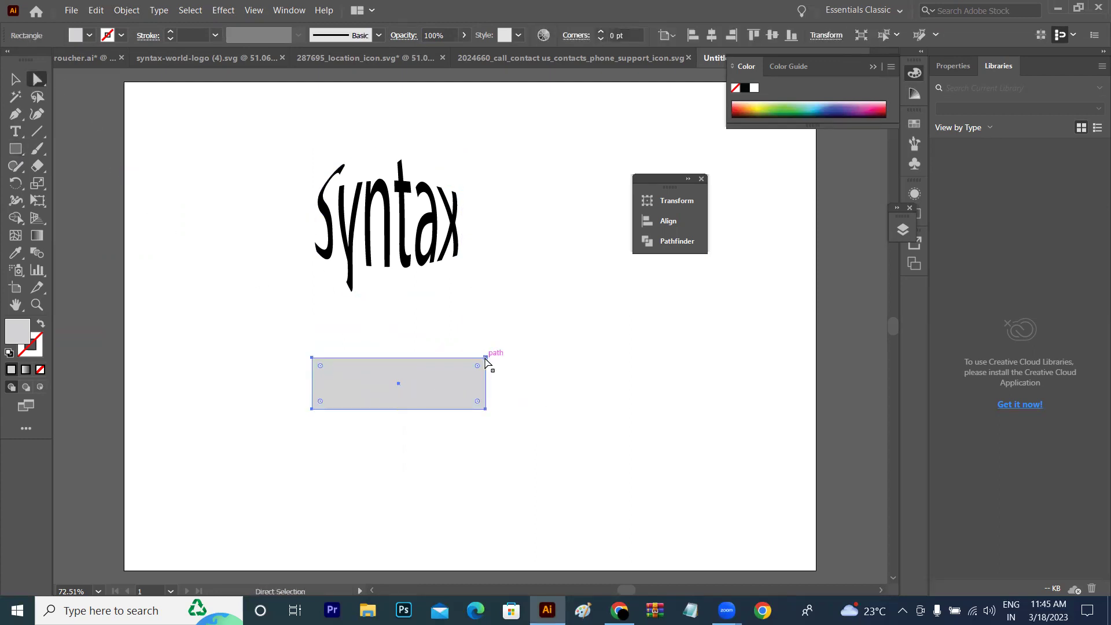
left_click_drag(485, 358, 461, 374)
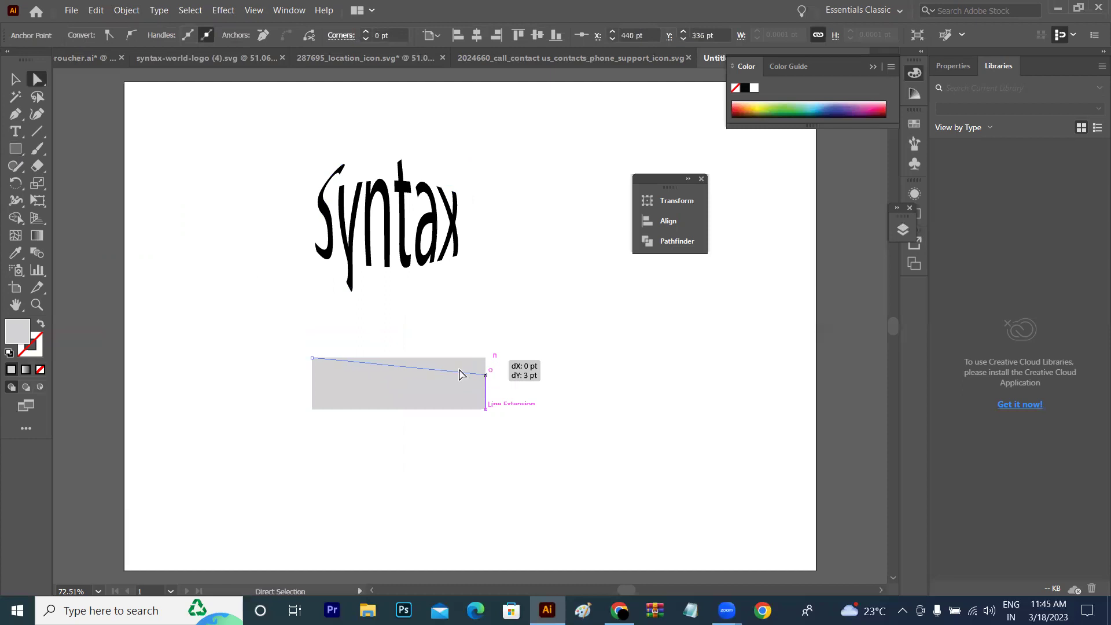
left_click(15, 79)
left_click(636, 412)
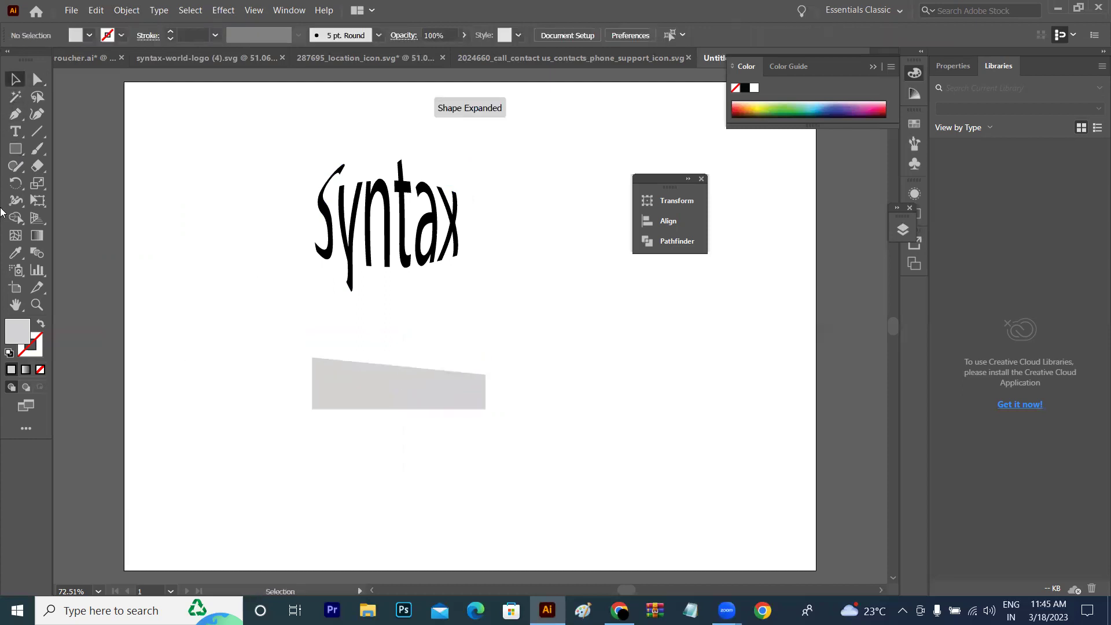
Add a second enlarged 'Syntax' text just right of the slanted shape.
left_click(15, 131)
left_click(561, 346)
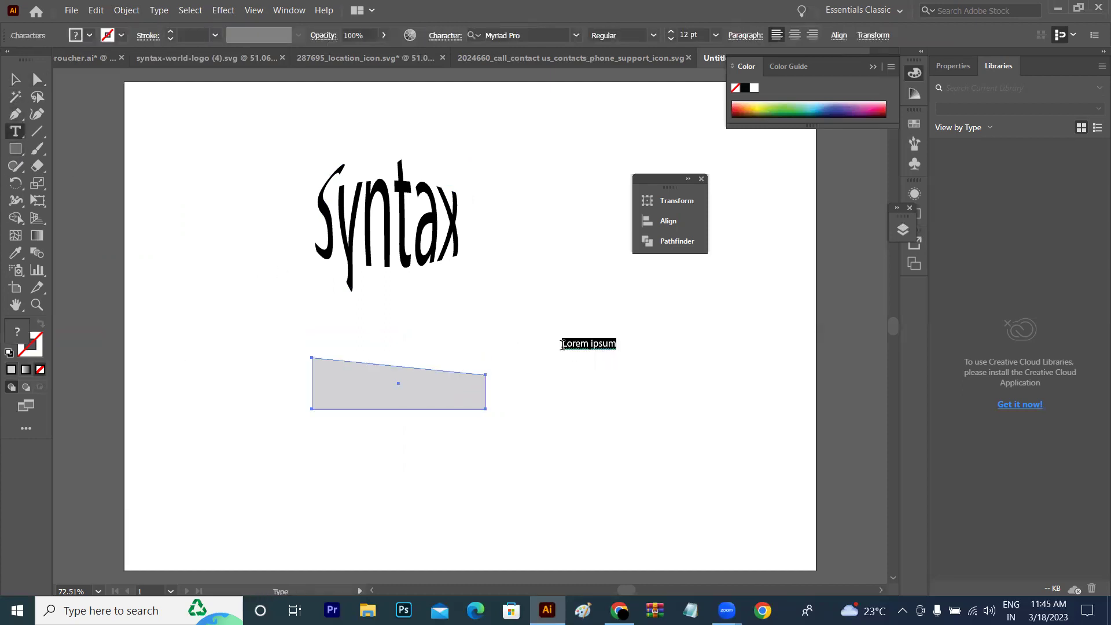
type("Syntax")
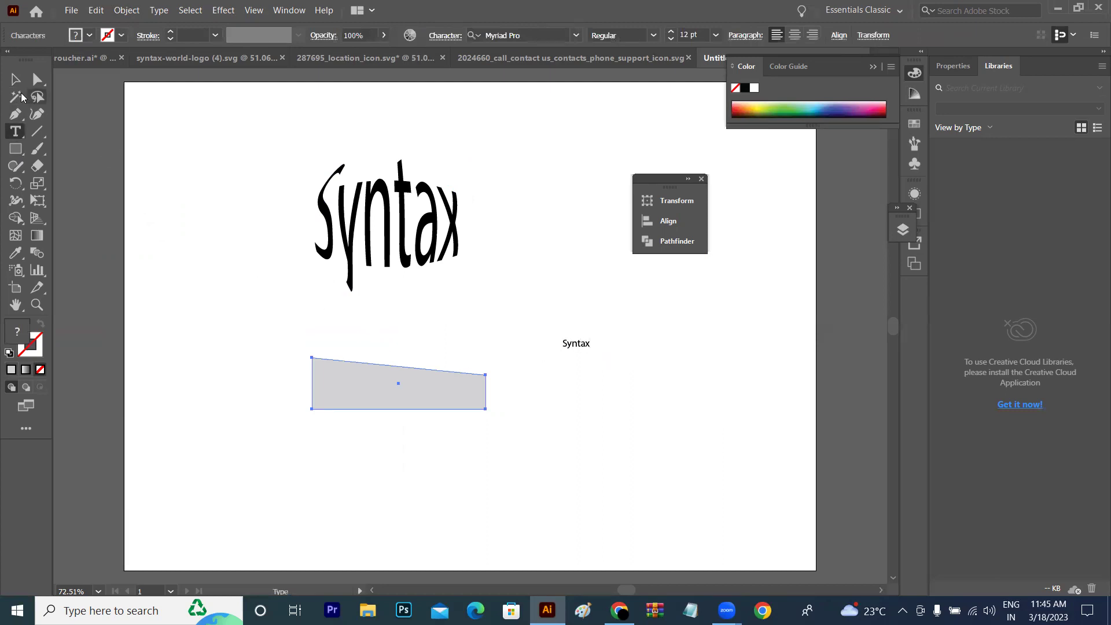
left_click(15, 79)
left_click(594, 332)
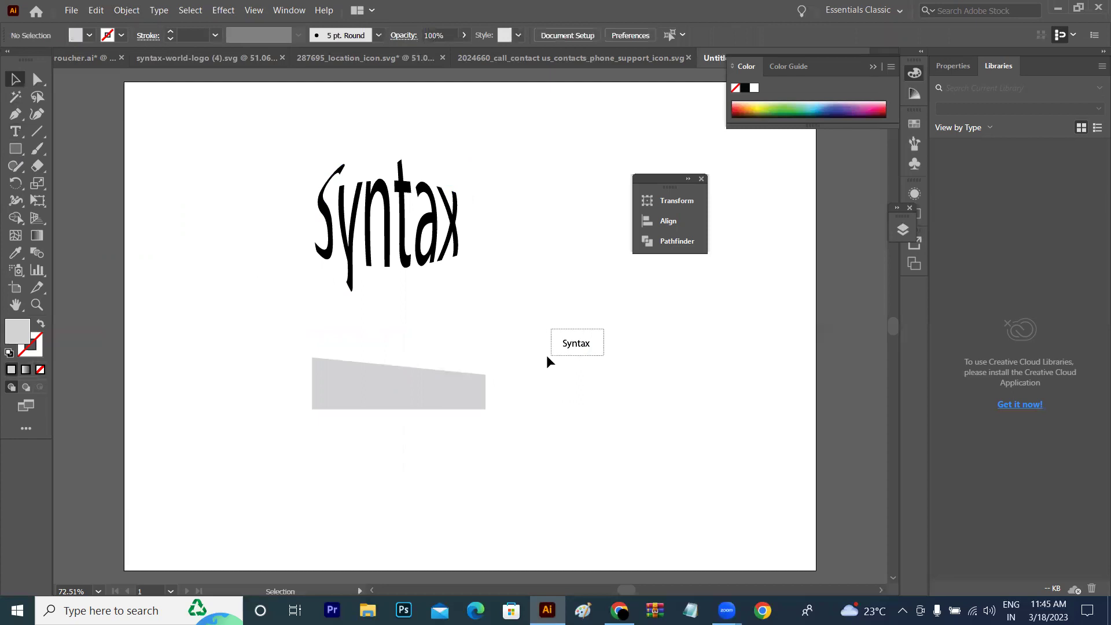
left_click(596, 338)
left_click_drag(605, 330, 641, 318)
left_click_drag(634, 356, 648, 347)
Bring the slanted shape to front and envelope Syntax into it with Make with Top Object.
left_click(451, 376)
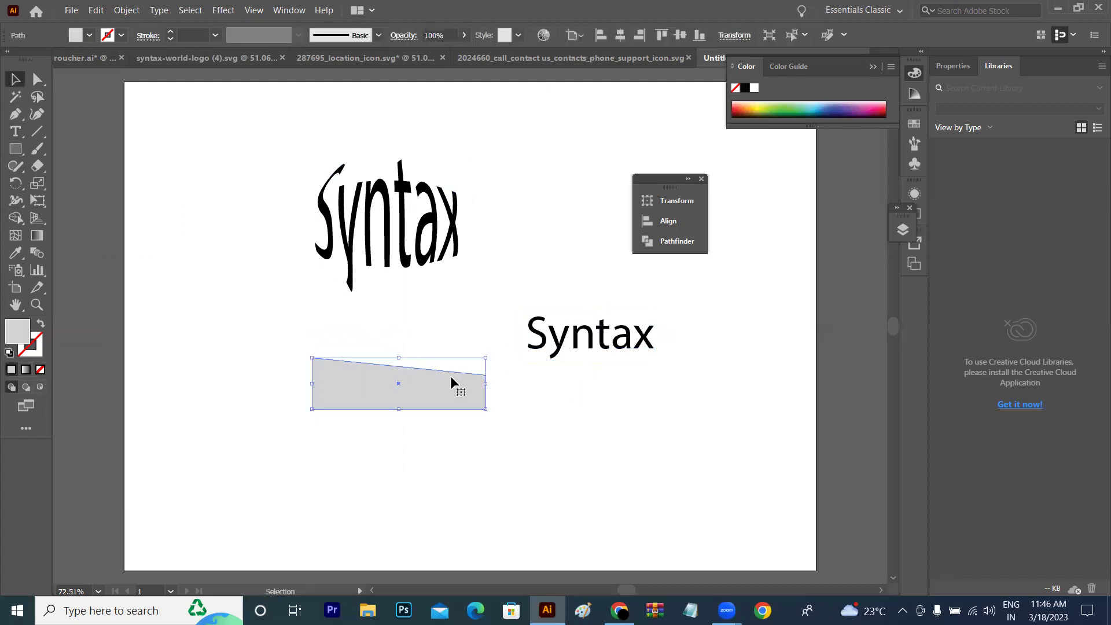
right_click(452, 377)
mouse_move(488, 313)
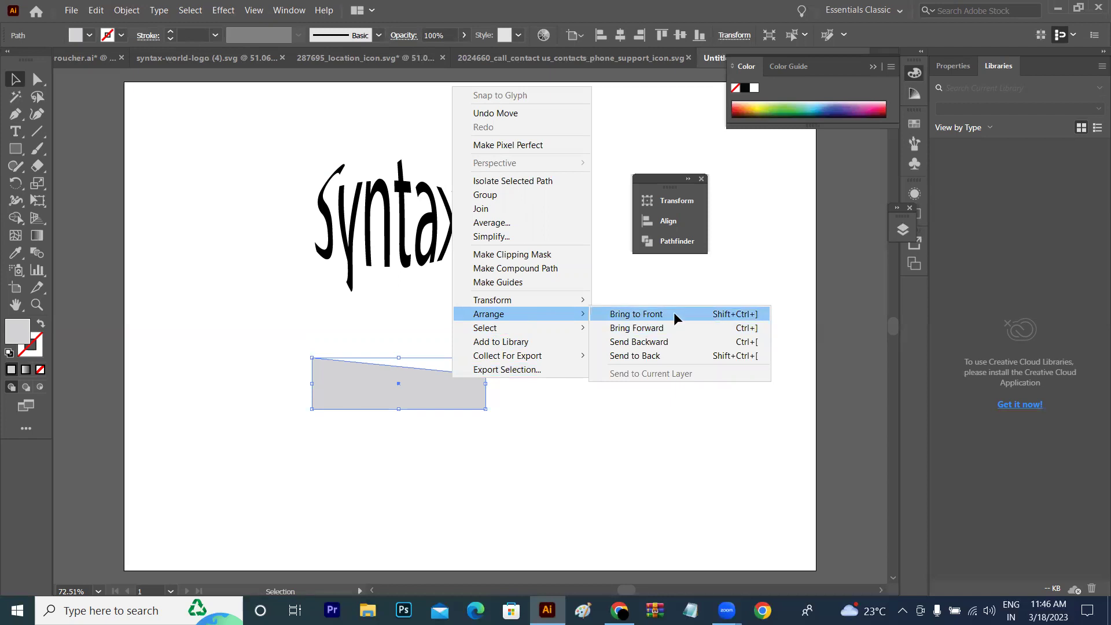
left_click(674, 313)
left_click_drag(700, 315, 332, 448)
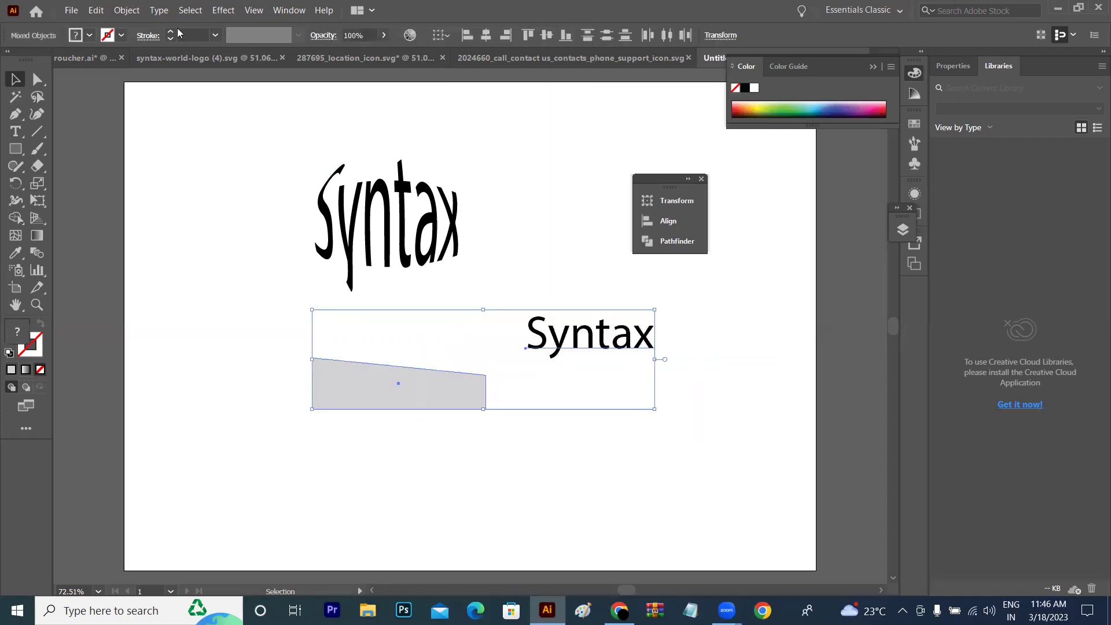
left_click(130, 6)
mouse_move(162, 366)
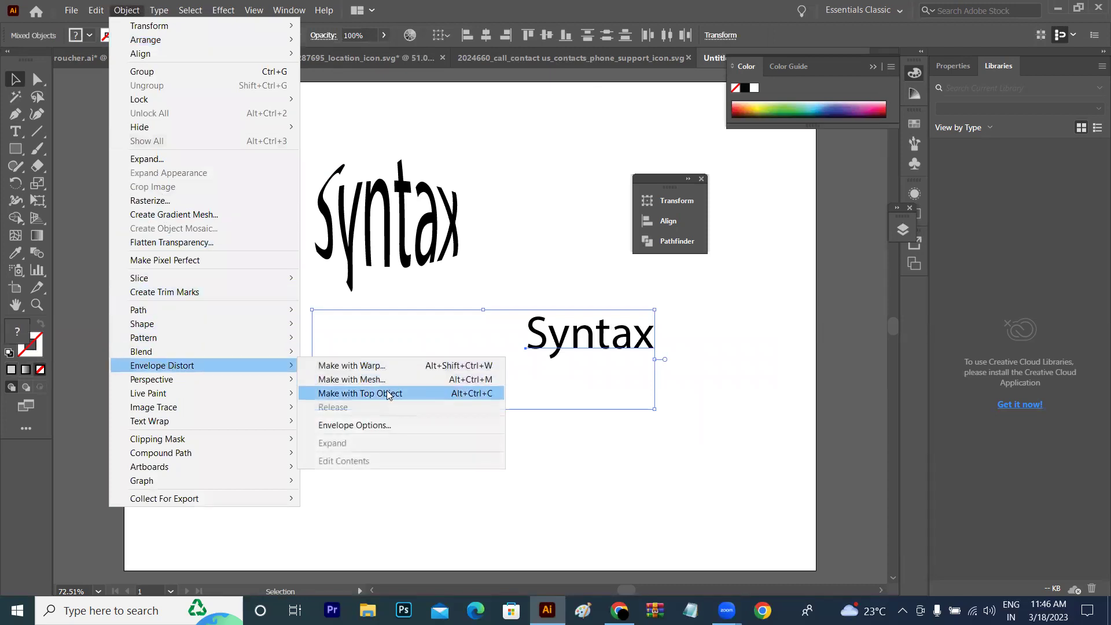
left_click(388, 394)
left_click(563, 356)
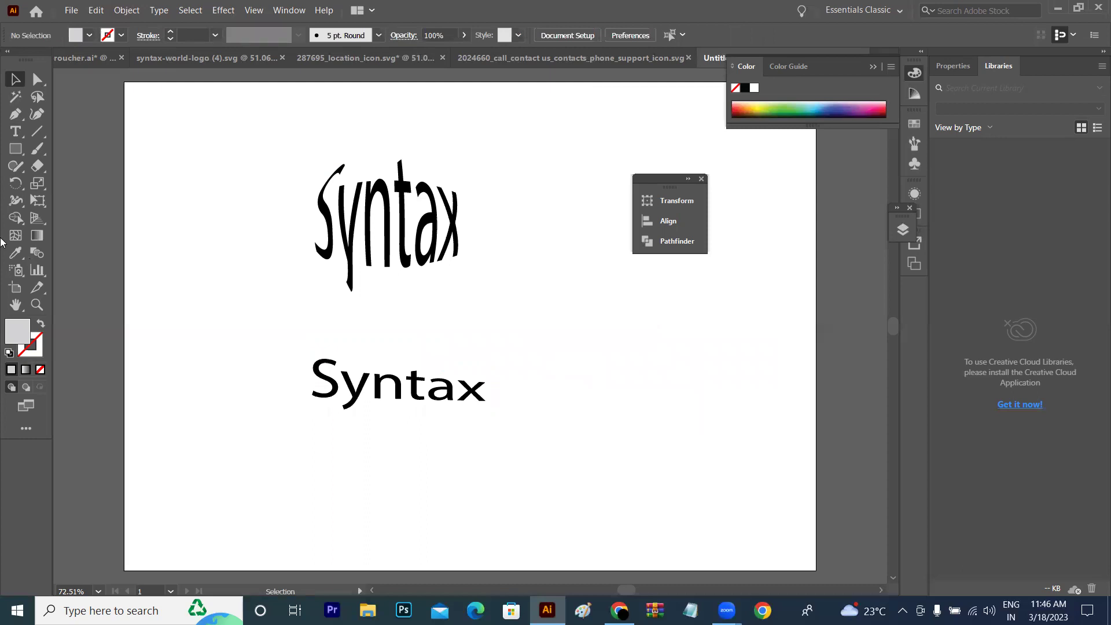
left_click(15, 149)
Draw a grey rectangle right of the lower Syntax and add mid-top and mid-bottom anchors.
left_click_drag(563, 309, 764, 365)
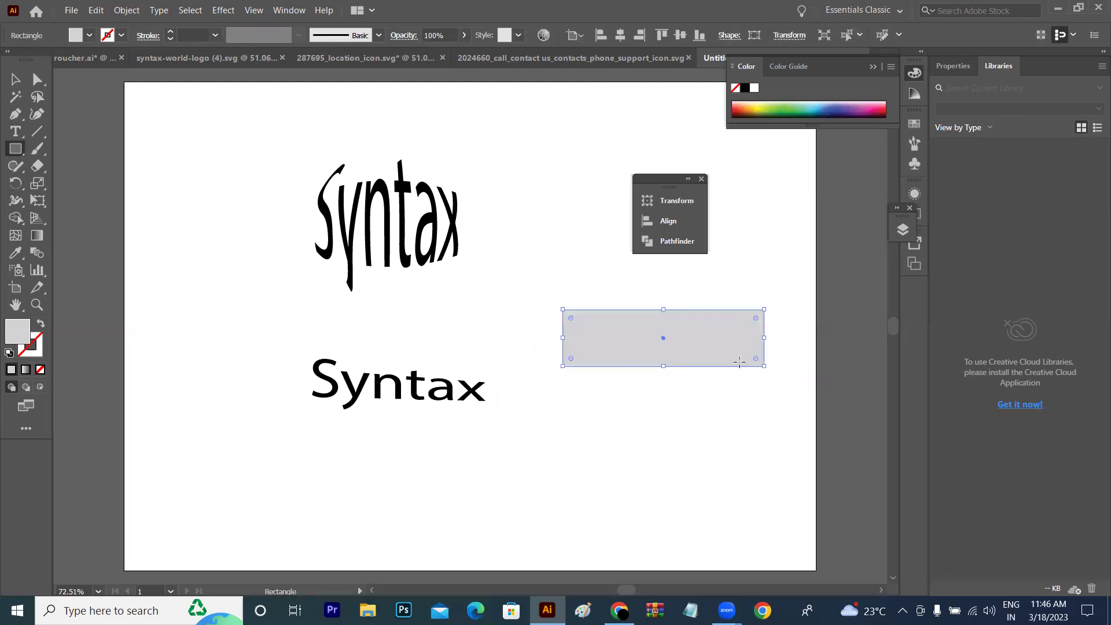
left_click(16, 114)
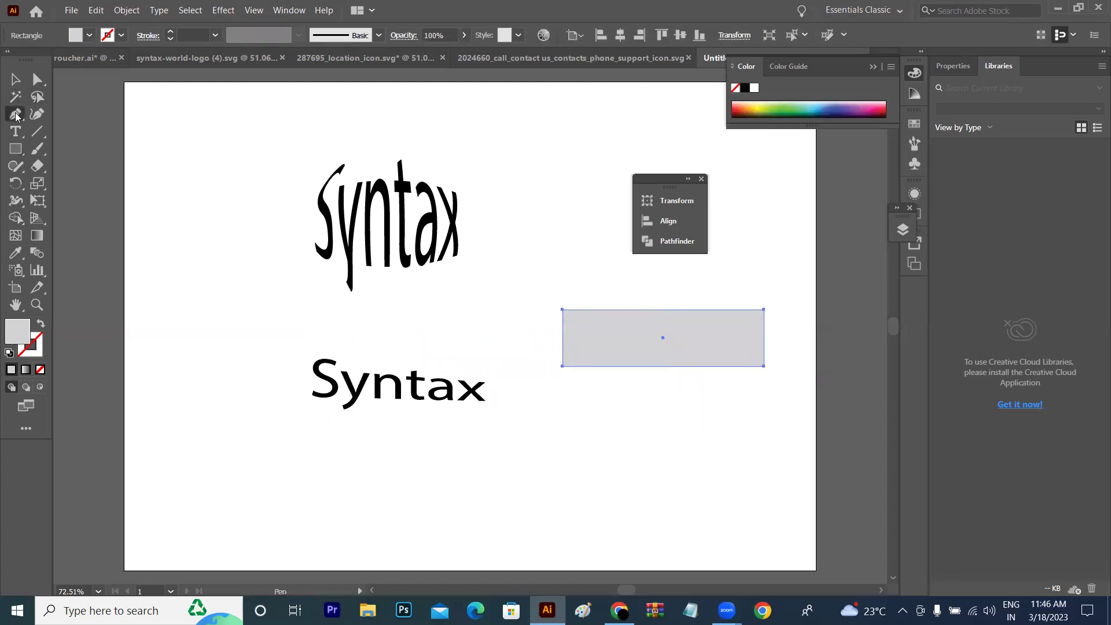
left_click_drag(15, 114, 63, 129)
left_click(662, 309)
left_click(663, 365)
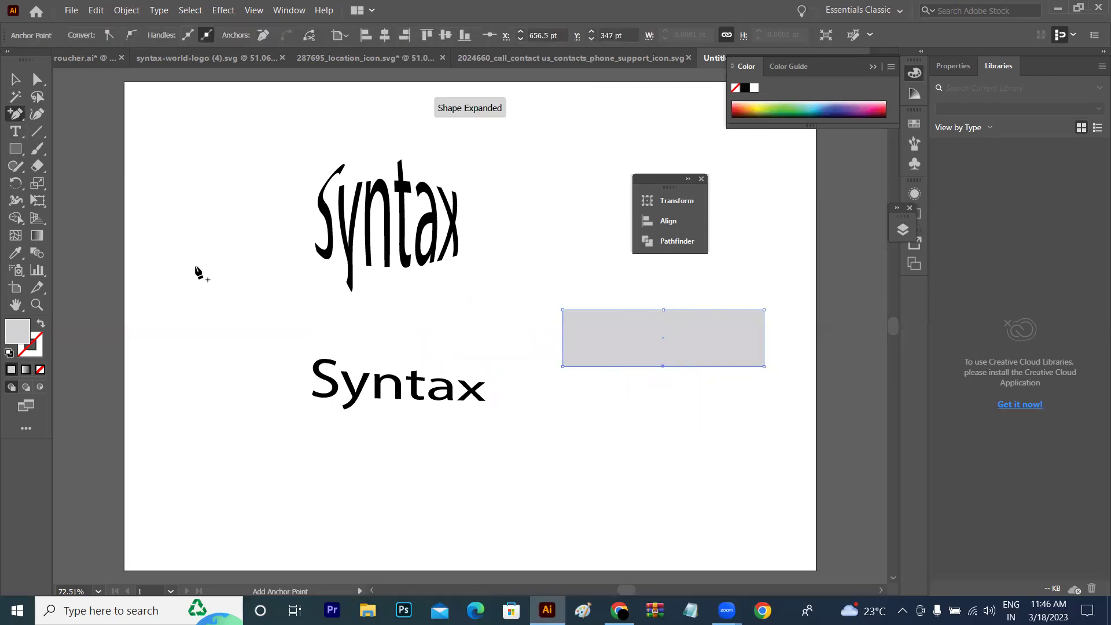
Pull the two middle anchors inward to pinch the rectangle into a bow-tie.
left_click(40, 82)
left_click_drag(663, 310, 663, 321)
left_click_drag(663, 365, 663, 357)
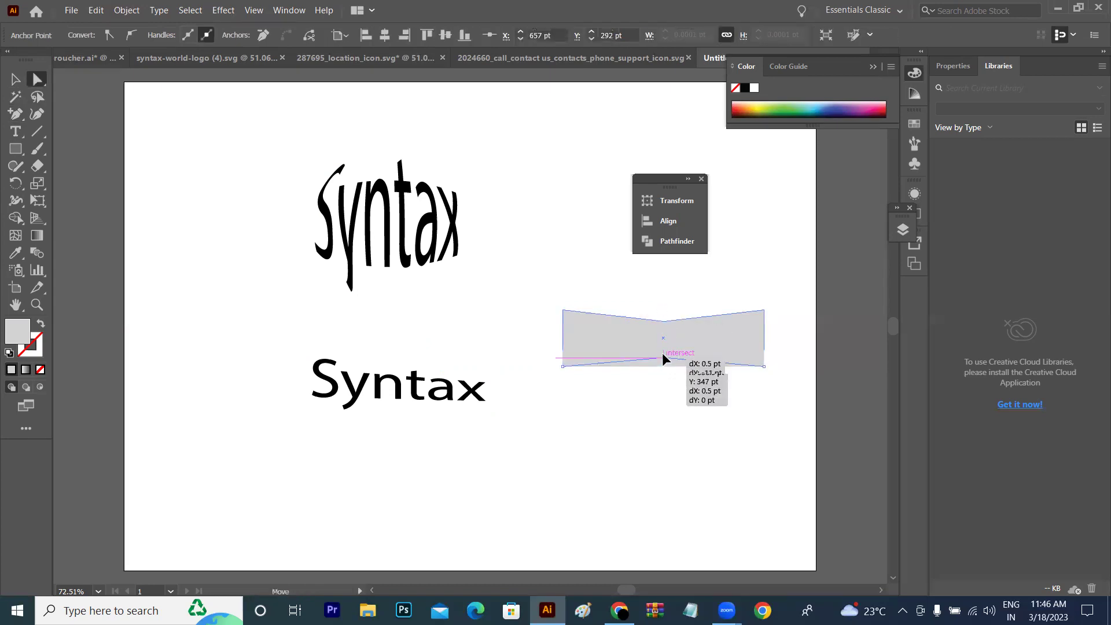
left_click(15, 79)
left_click(15, 133)
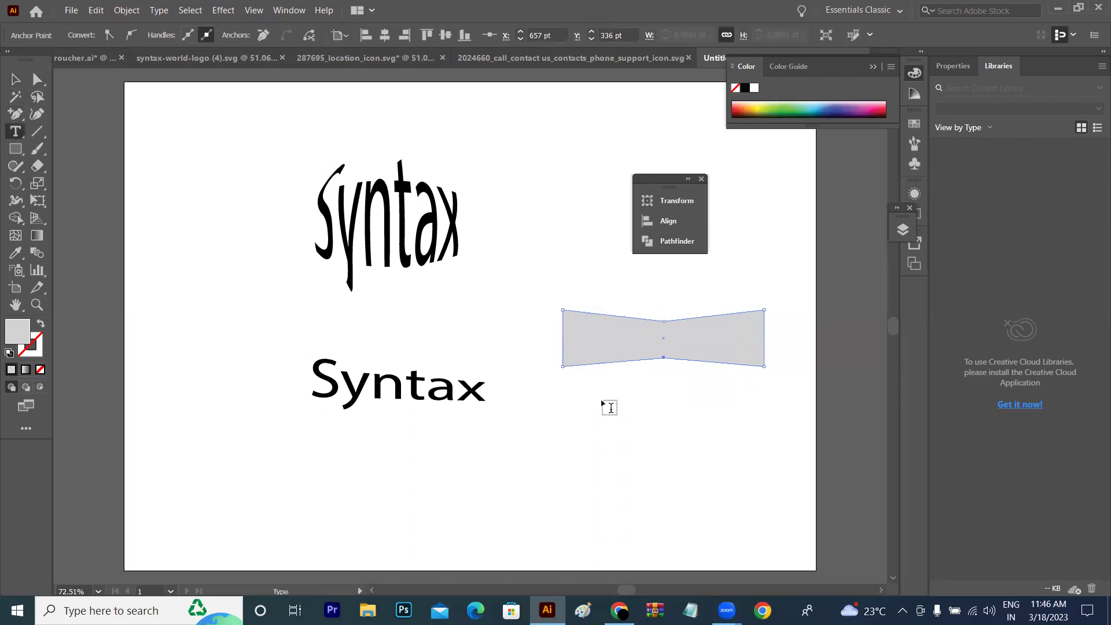